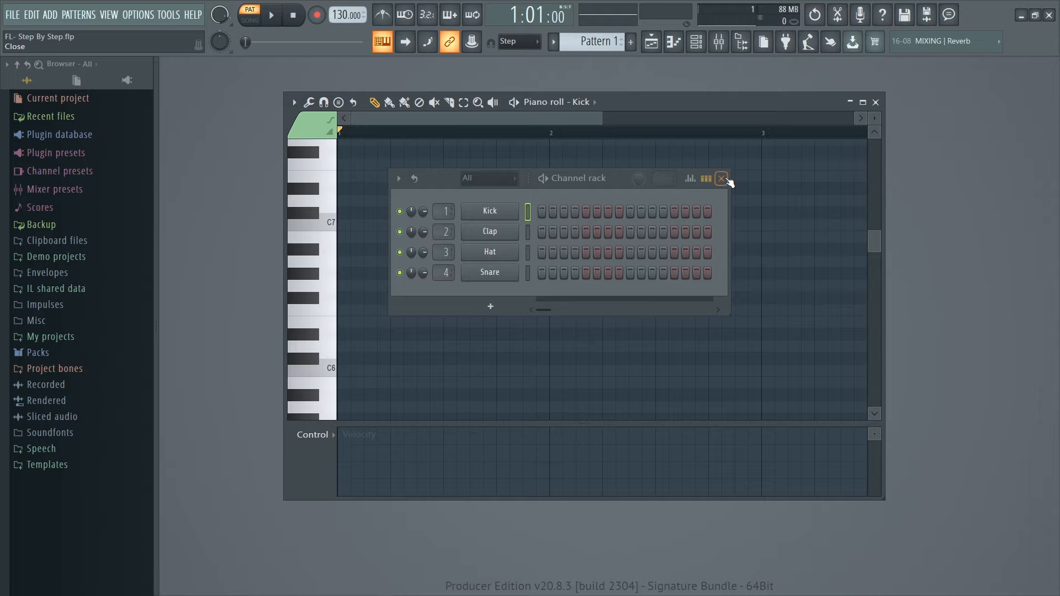
Close the channel rack and the piano roll to clear the workspace.
left_click(721, 178)
left_click(875, 102)
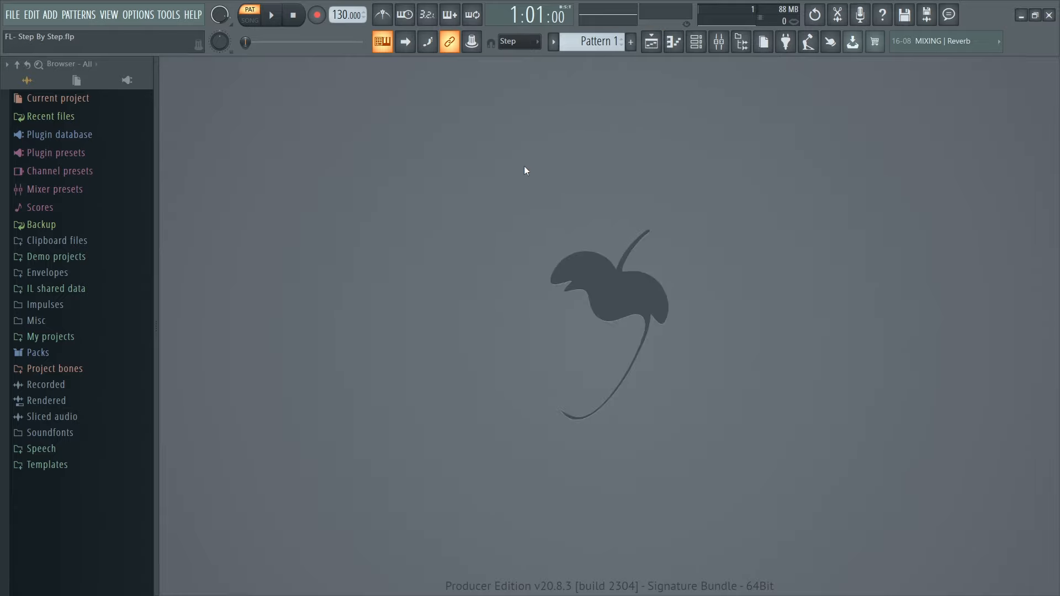
Open the audio settings and select FL Studio ASIO as the audio device.
left_click(138, 15)
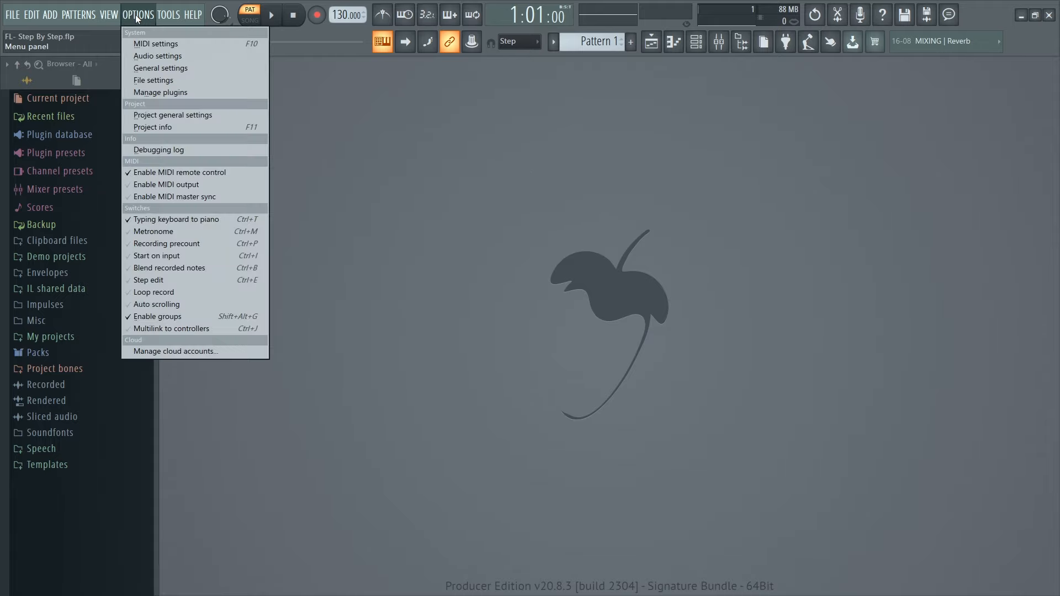
left_click(159, 57)
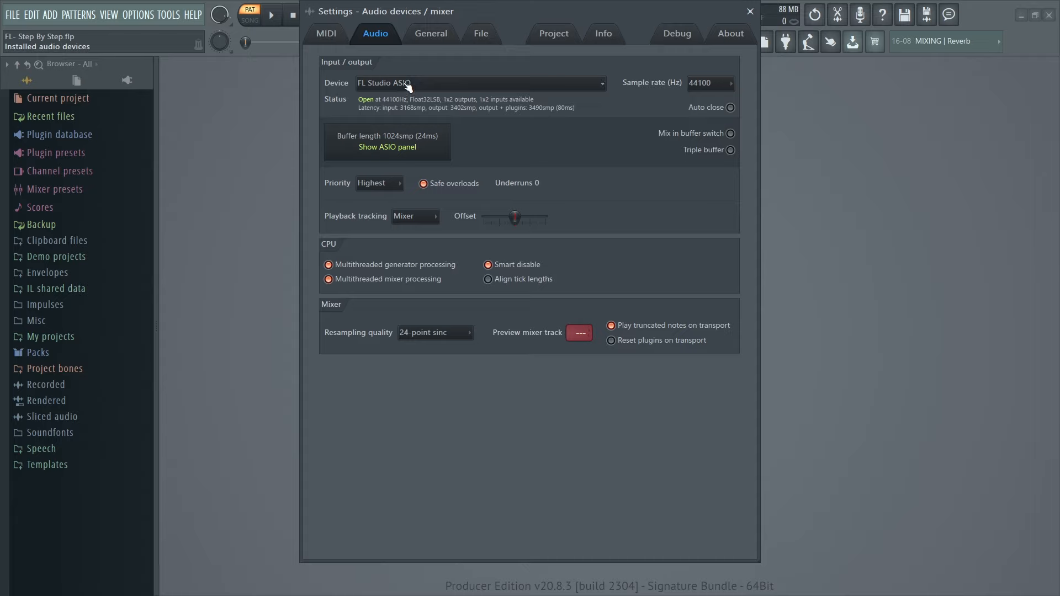
left_click(388, 83)
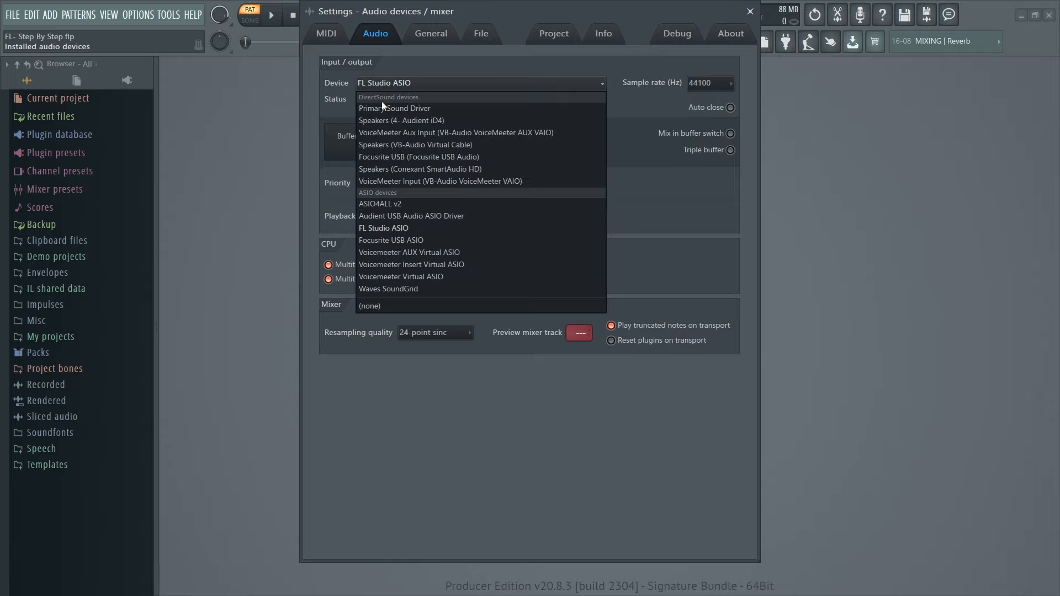
left_click(389, 224)
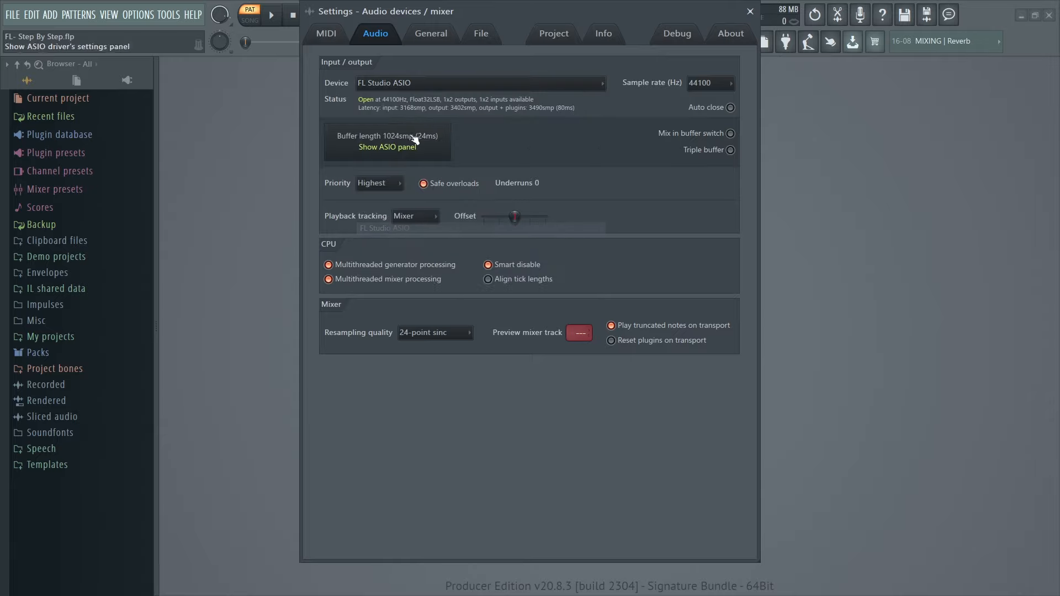
left_click(411, 80)
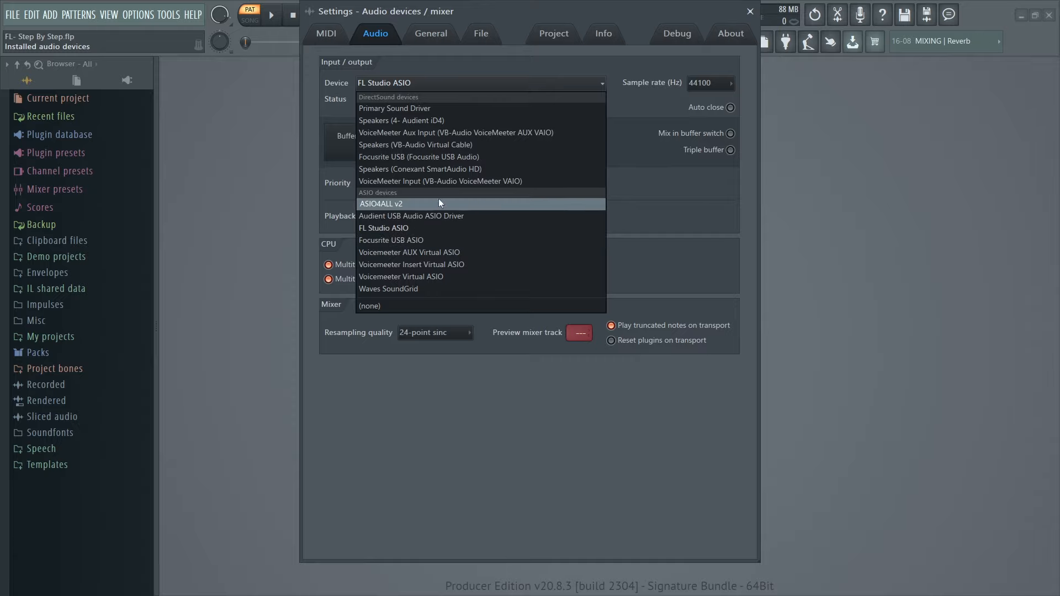
left_click(396, 228)
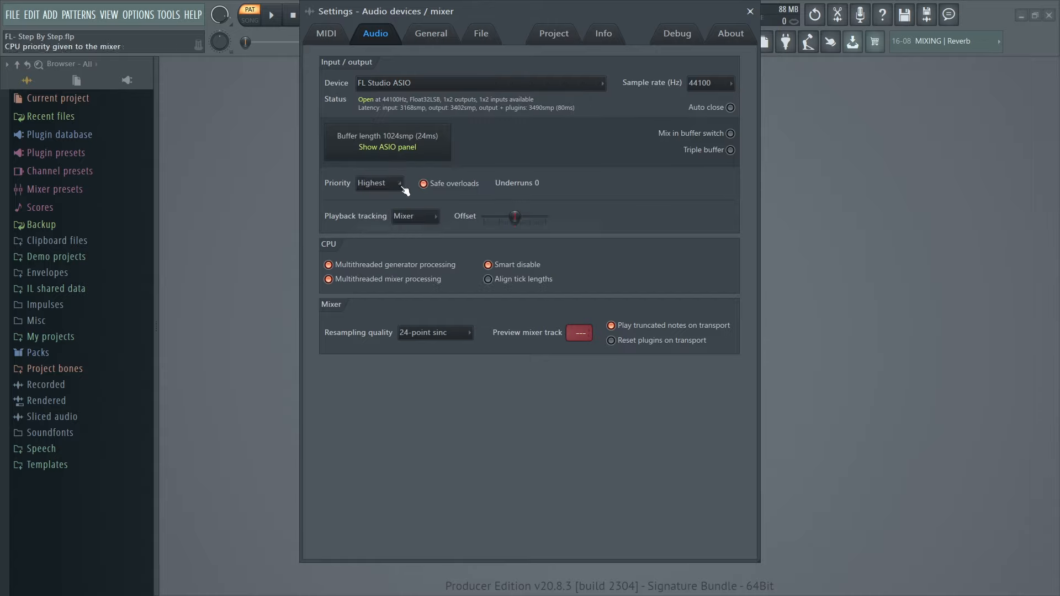
In the ASIO driver panel, set the input to Line (4- Audient iD4), keep Speakers (4- Audient iD4) as output, and close the panel.
left_click(376, 145)
left_click(472, 208)
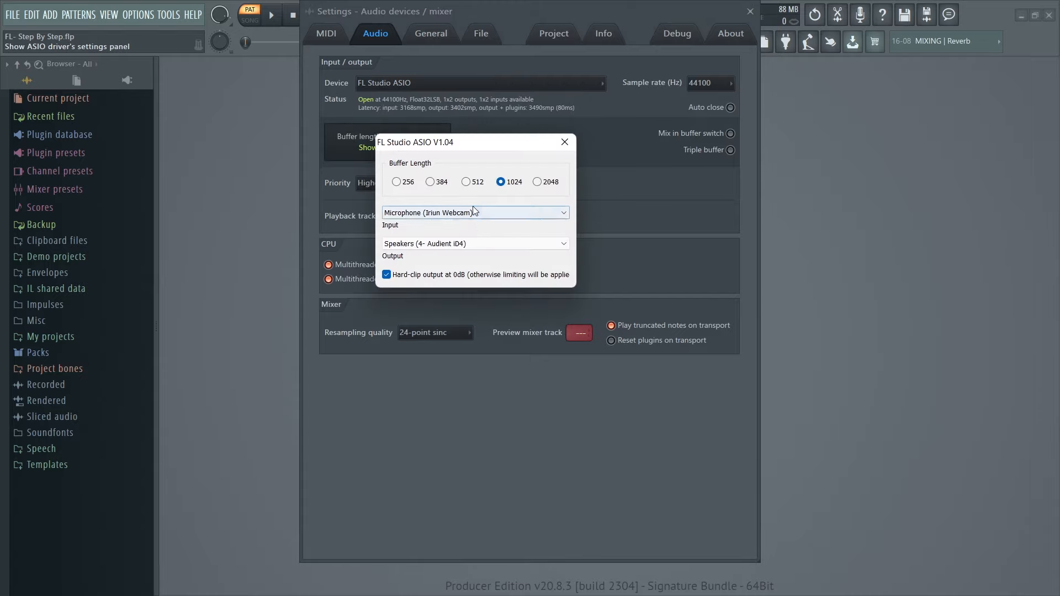
left_click(474, 242)
left_click(478, 243)
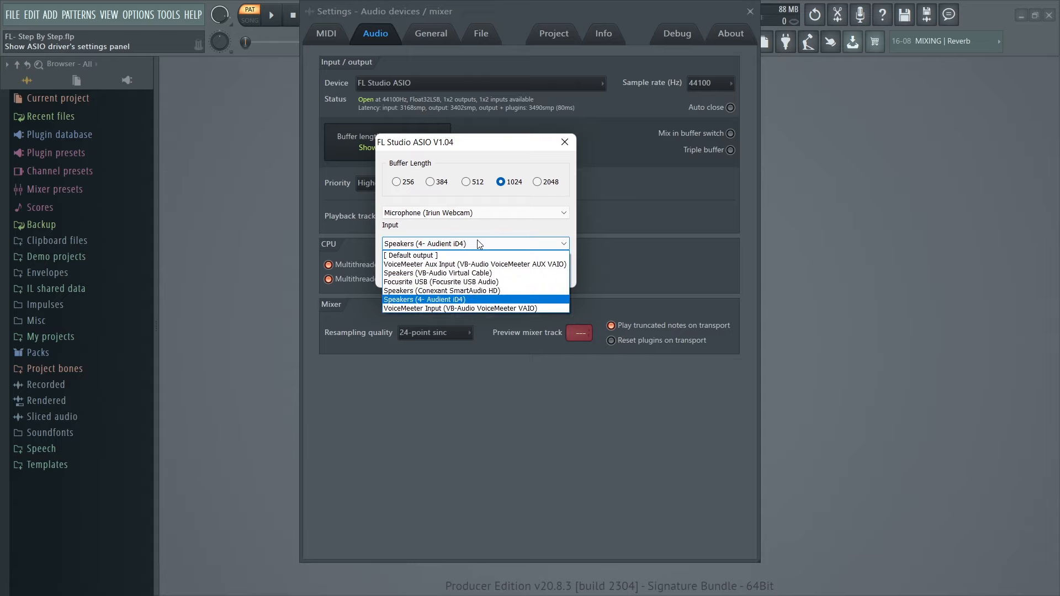
left_click(554, 241)
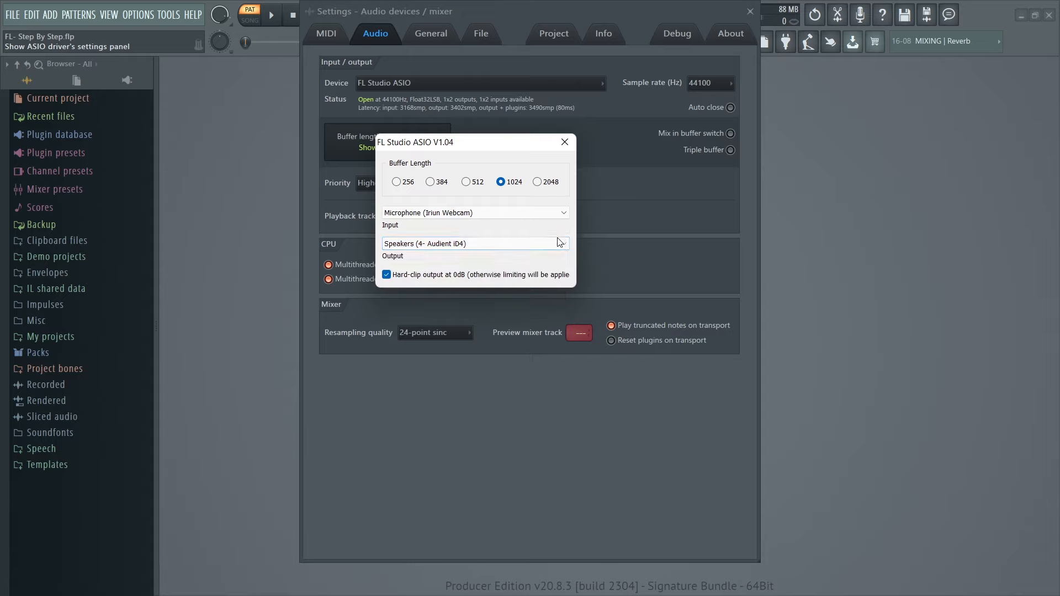
left_click(559, 240)
left_click(597, 215)
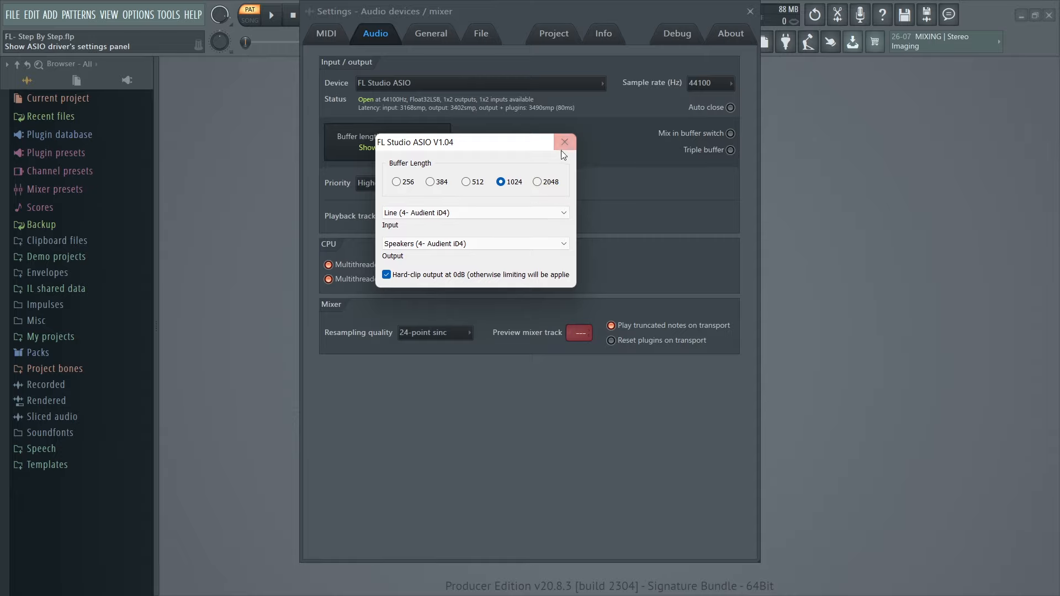
left_click(561, 147)
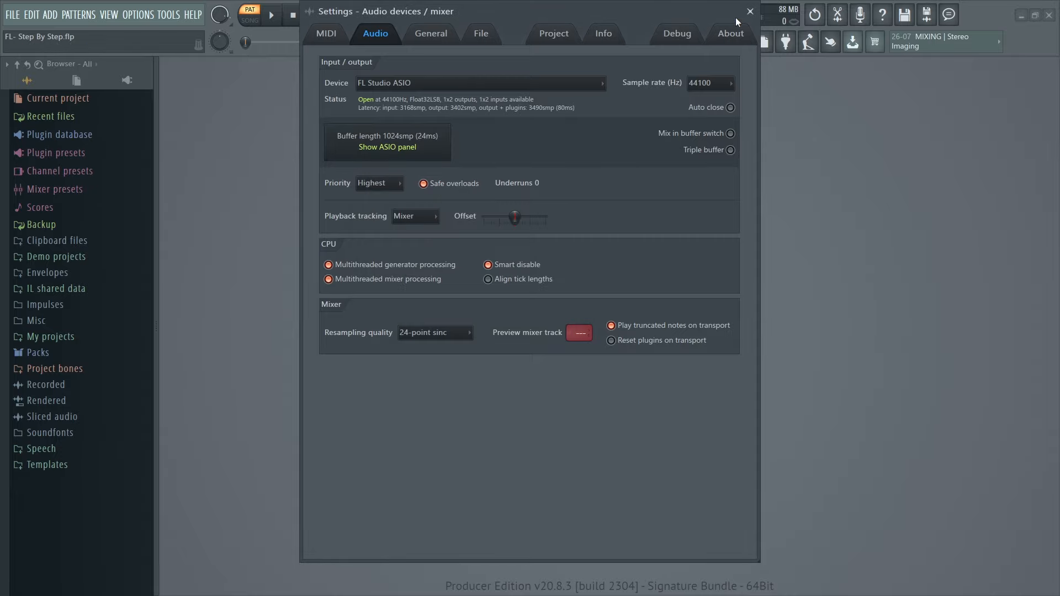
Enable the triple buffer for the FL Studio ASIO device and reopen the ASIO driver panel to its input device.
left_click(485, 83)
left_click(481, 228)
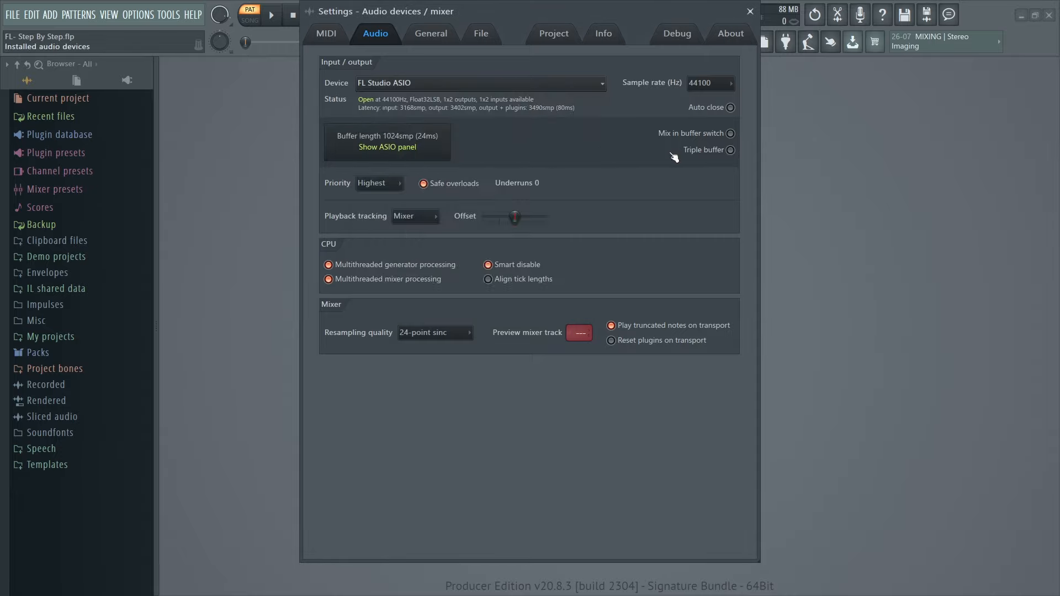
left_click(445, 81)
left_click(654, 154)
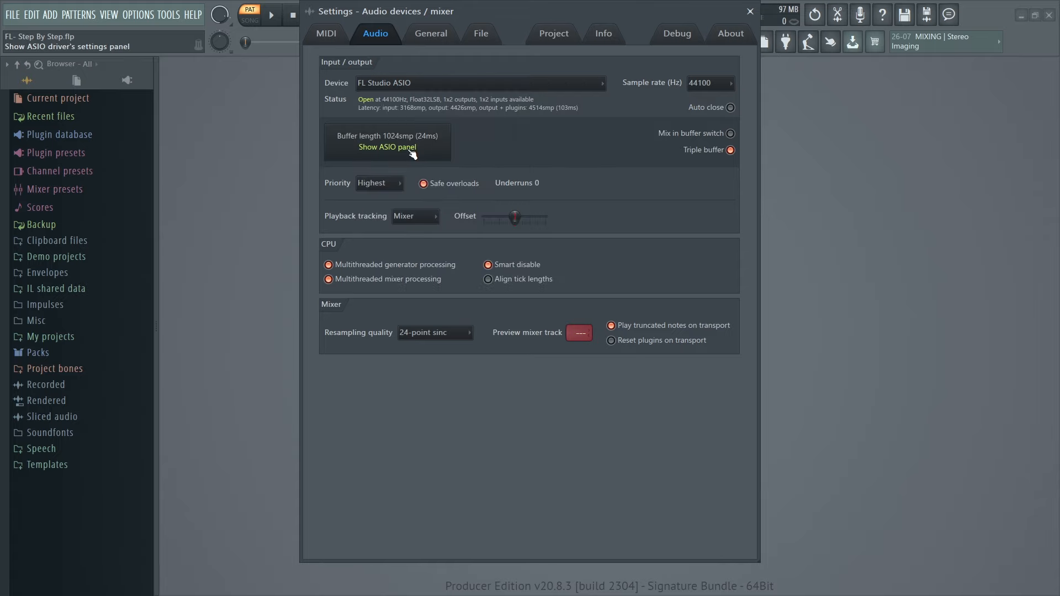
left_click(410, 149)
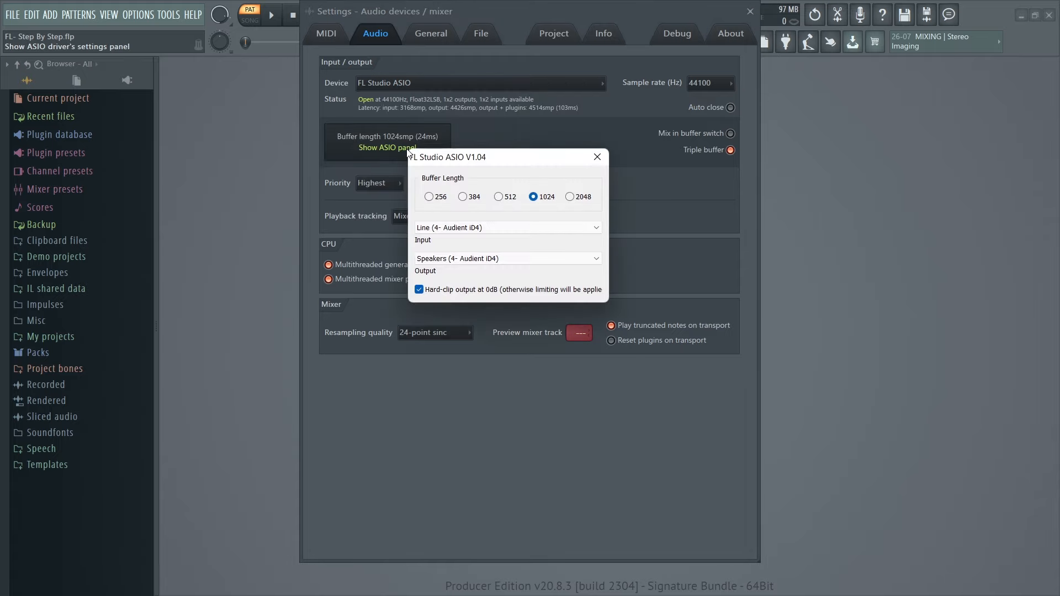
left_click(476, 231)
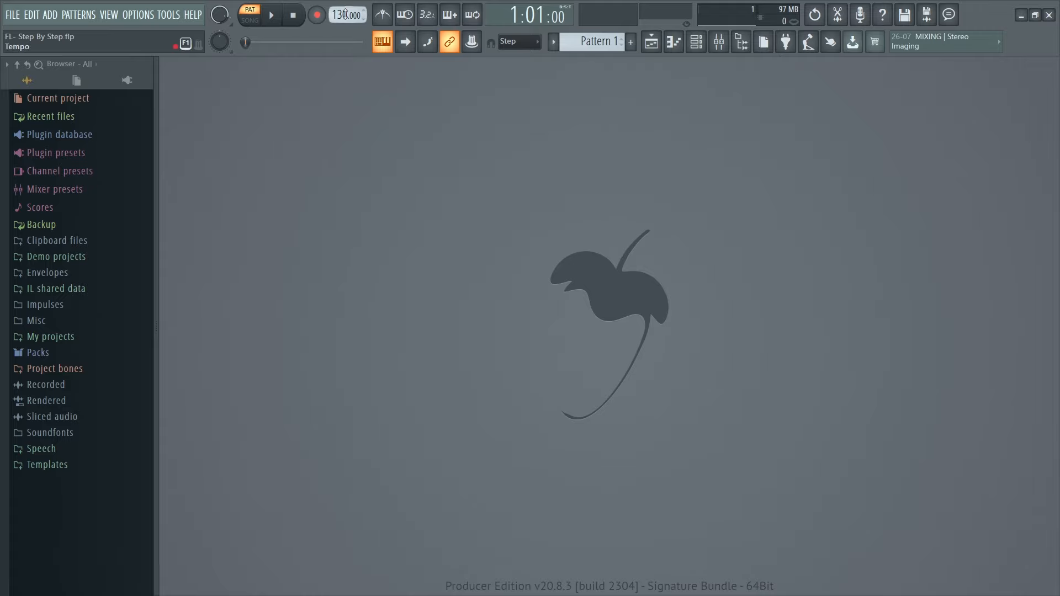
Show the playlist, piano roll, channel rack and mixer windows in turn.
mouse_move(345, 13)
left_mouse_down()
mouse_move(345, 24)
mouse_move(345, 11)
left_mouse_up()
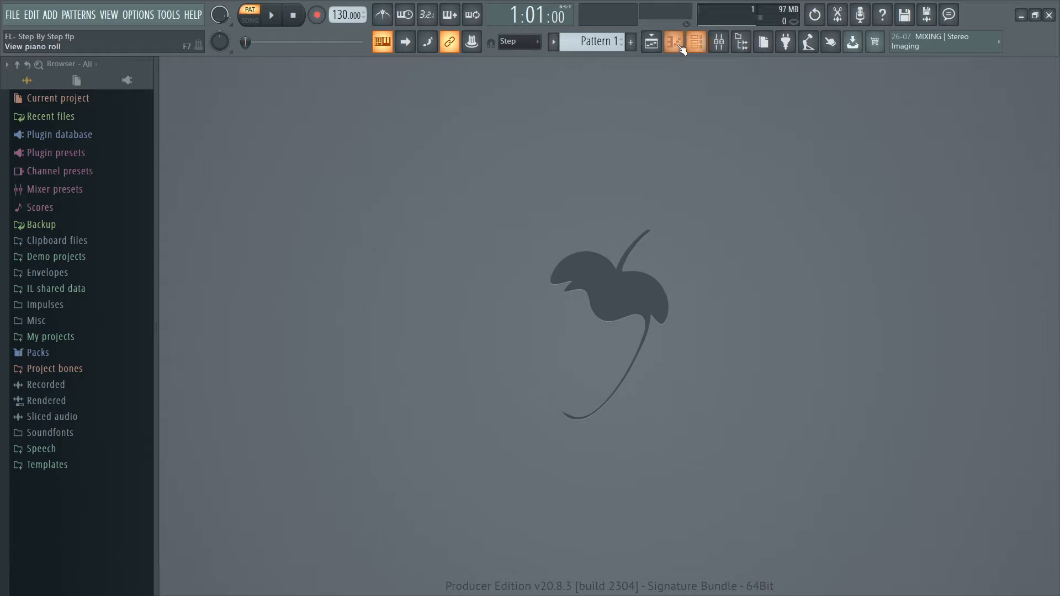
left_click(652, 49)
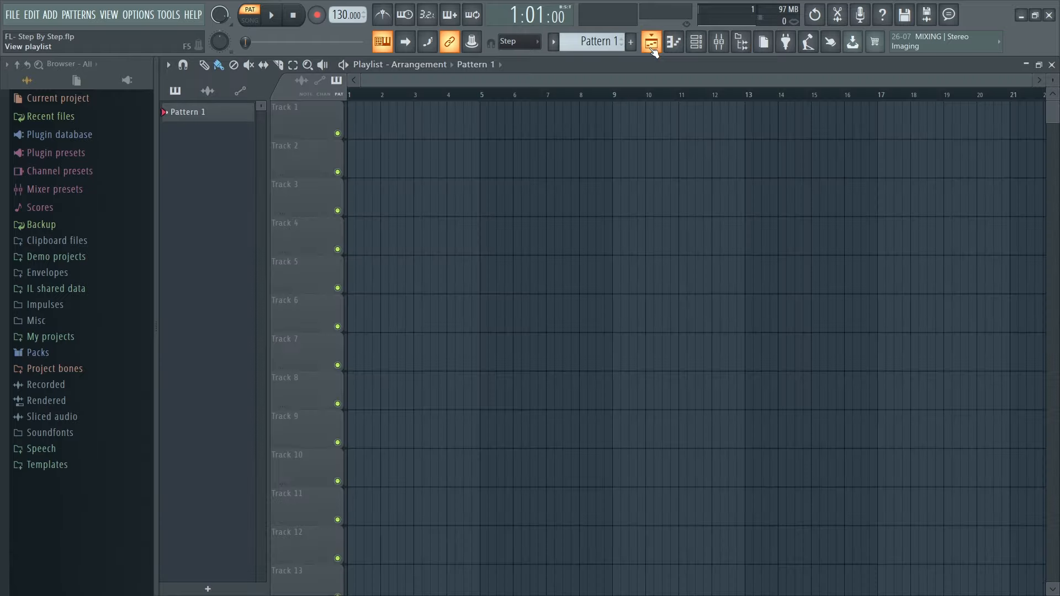
left_click(681, 44)
left_click(696, 42)
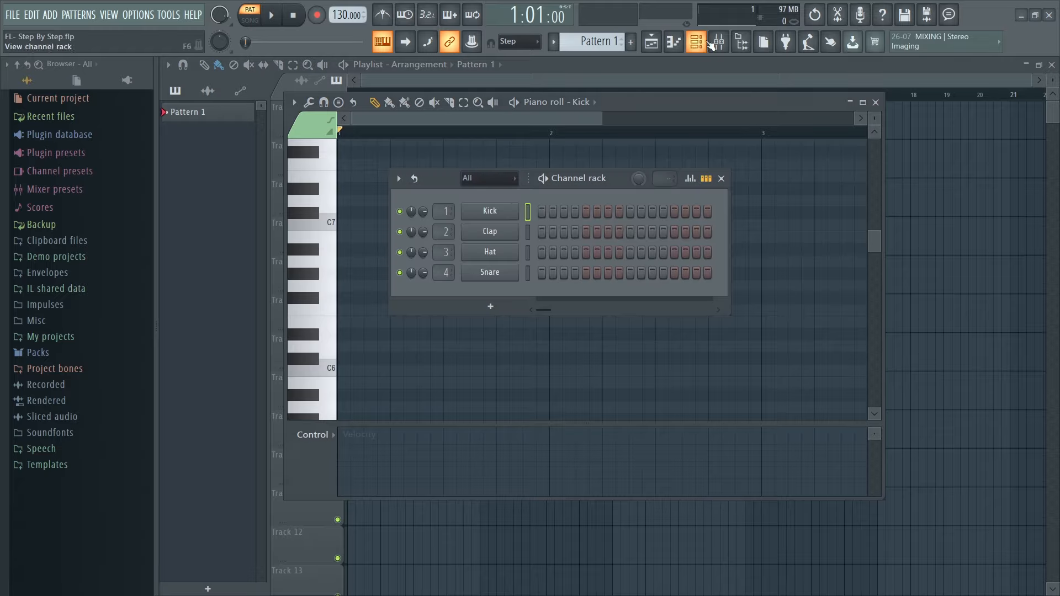
left_click(718, 42)
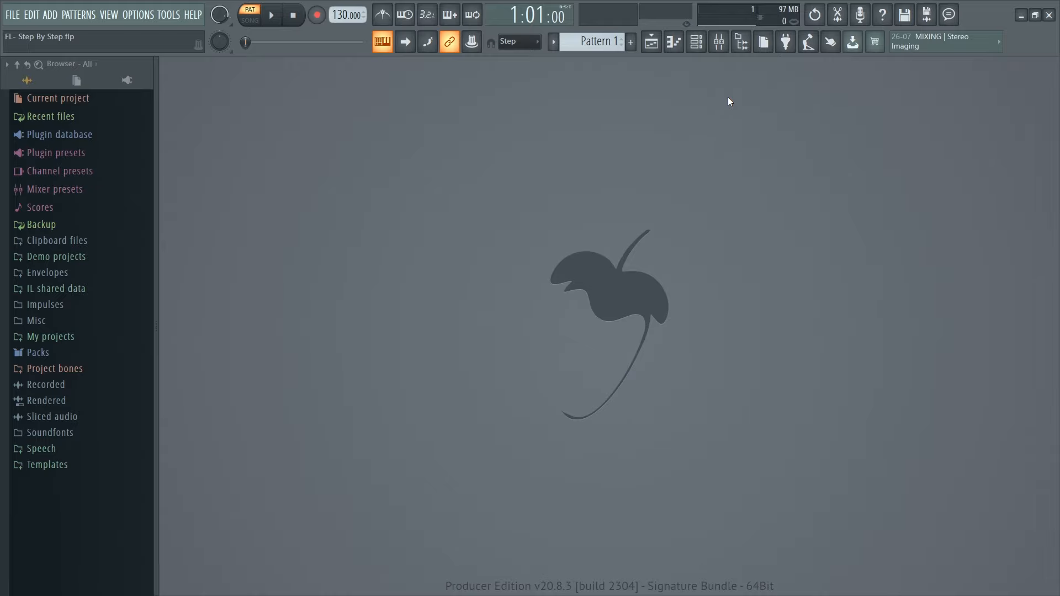
Open the channel rack, then hide and show the browser, leaving it visible.
left_click(696, 43)
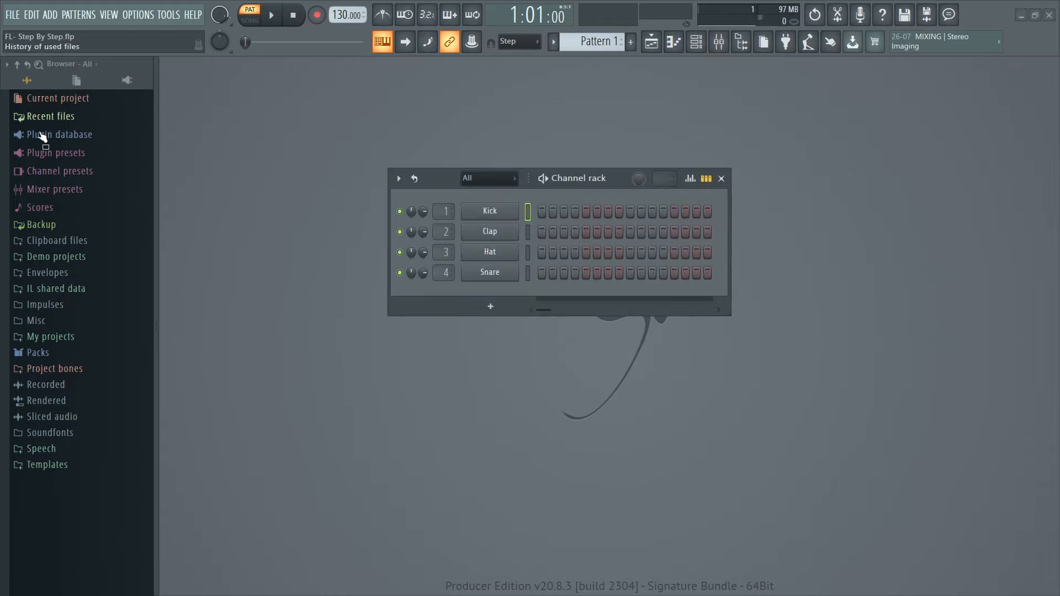
left_click(739, 44)
left_click(740, 44)
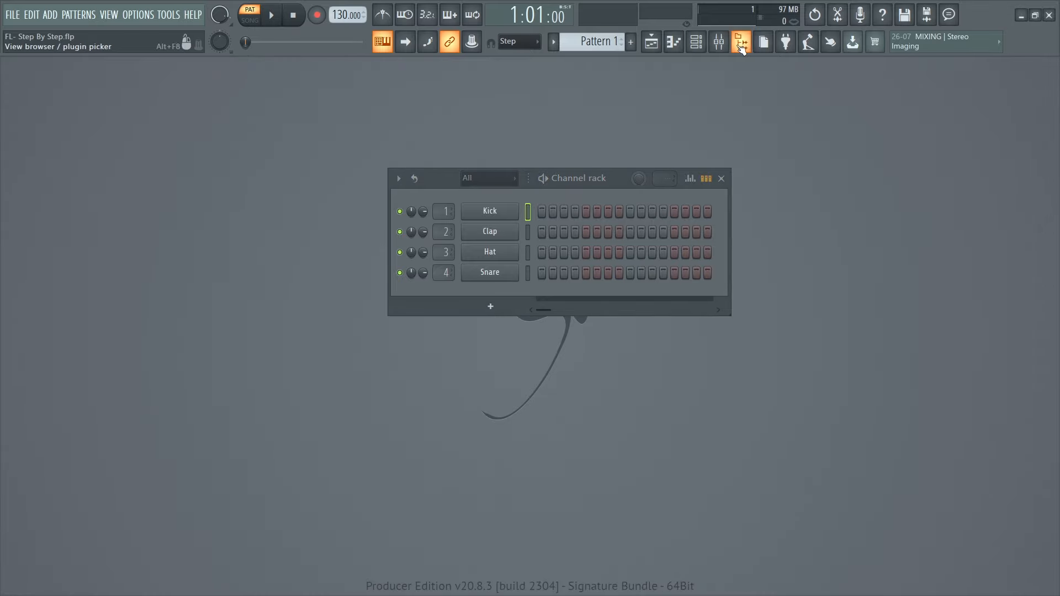
left_click(739, 44)
left_click(740, 46)
left_click(741, 47)
left_click(740, 46)
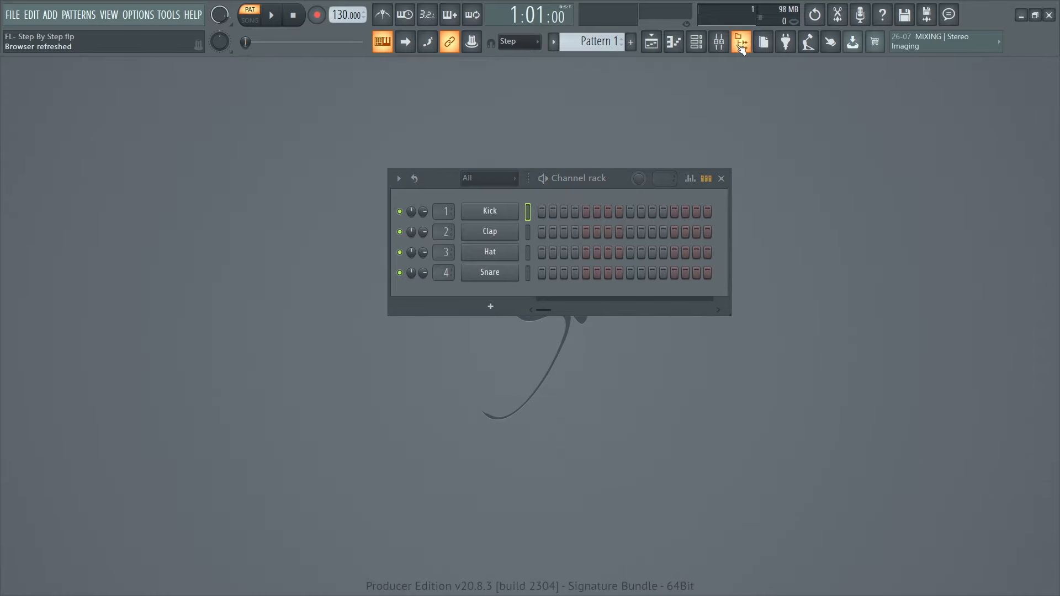
left_click(740, 46)
Reposition and widen the channel rack, and place Kick hits on steps 1, 5, 9, 13 and 17.
left_click_drag(628, 182, 628, 137)
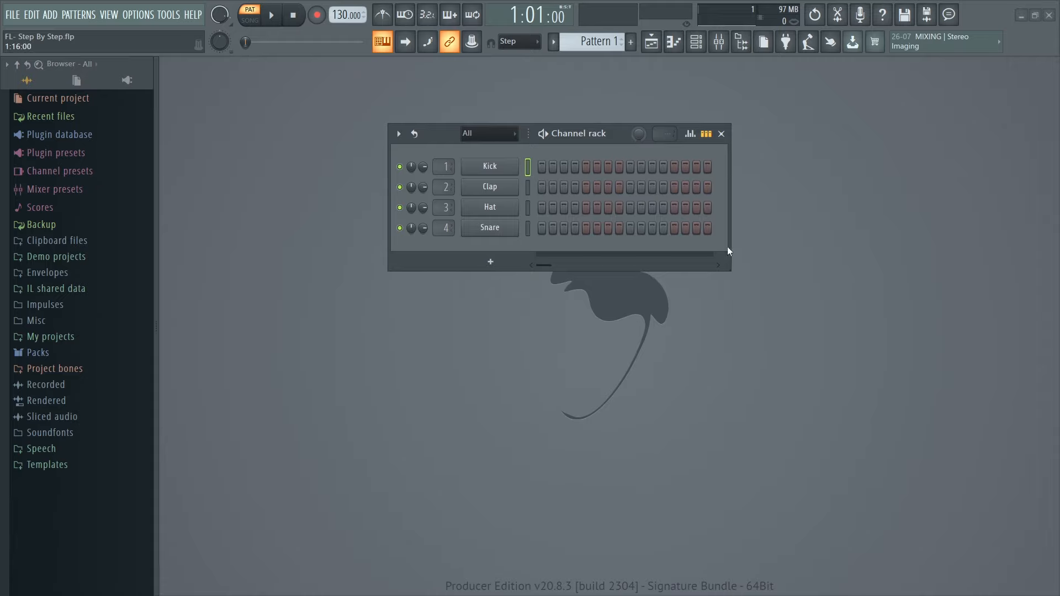
mouse_move(730, 271)
left_mouse_down()
mouse_move(1032, 282)
mouse_move(644, 260)
mouse_move(741, 266)
left_mouse_up()
left_click(587, 166)
left_click_drag(730, 219, 979, 184)
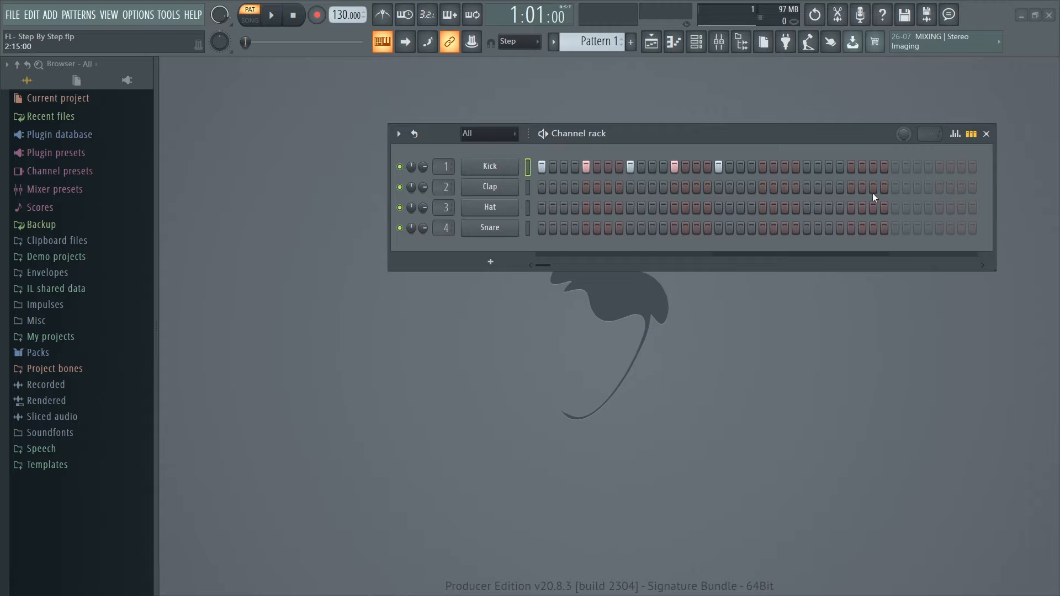
left_click_drag(852, 138, 731, 140)
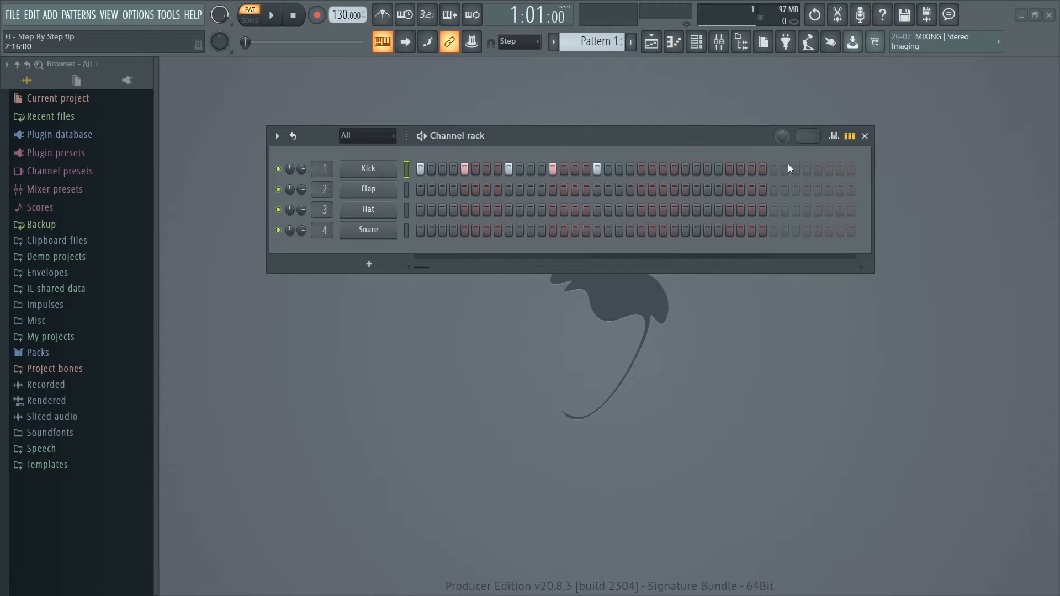
Try a Kick hit on step 33, remove it, and resize the channel rack to show 32 steps.
left_click(774, 168)
left_click_drag(874, 194, 1006, 194)
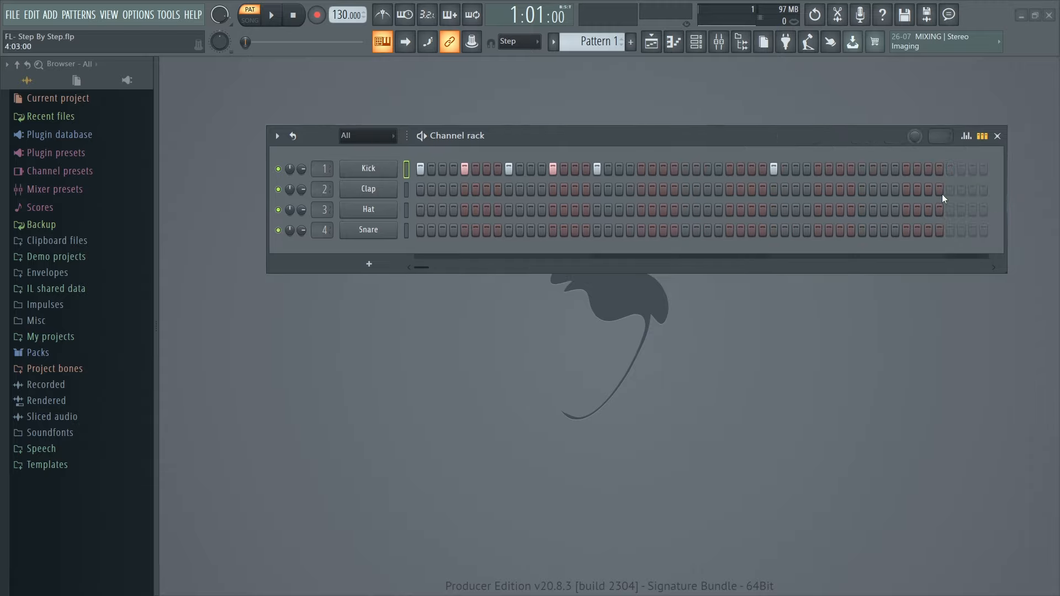
left_click(770, 168)
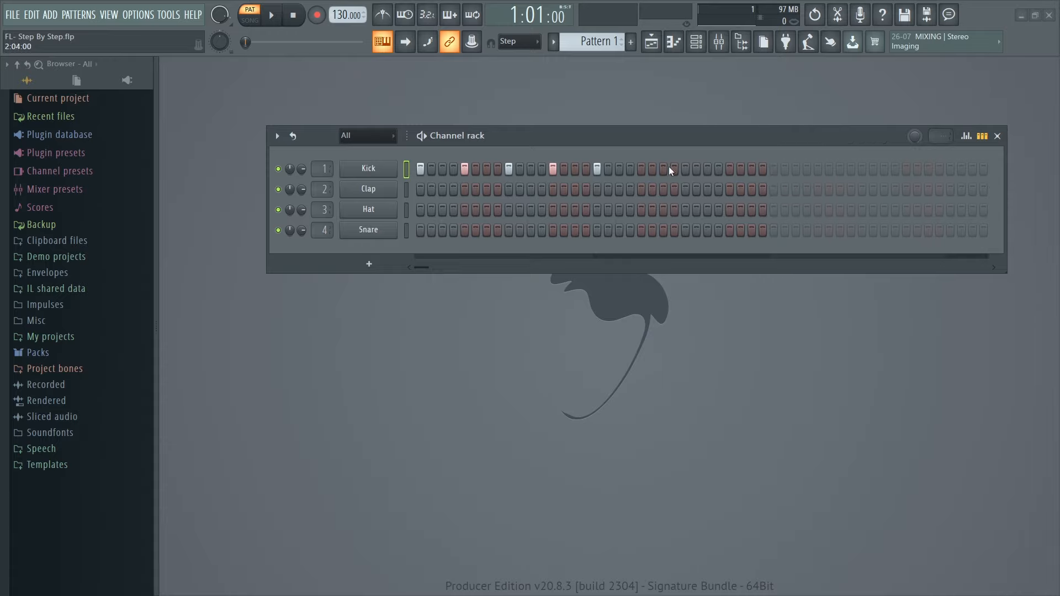
left_click_drag(1006, 207, 786, 203)
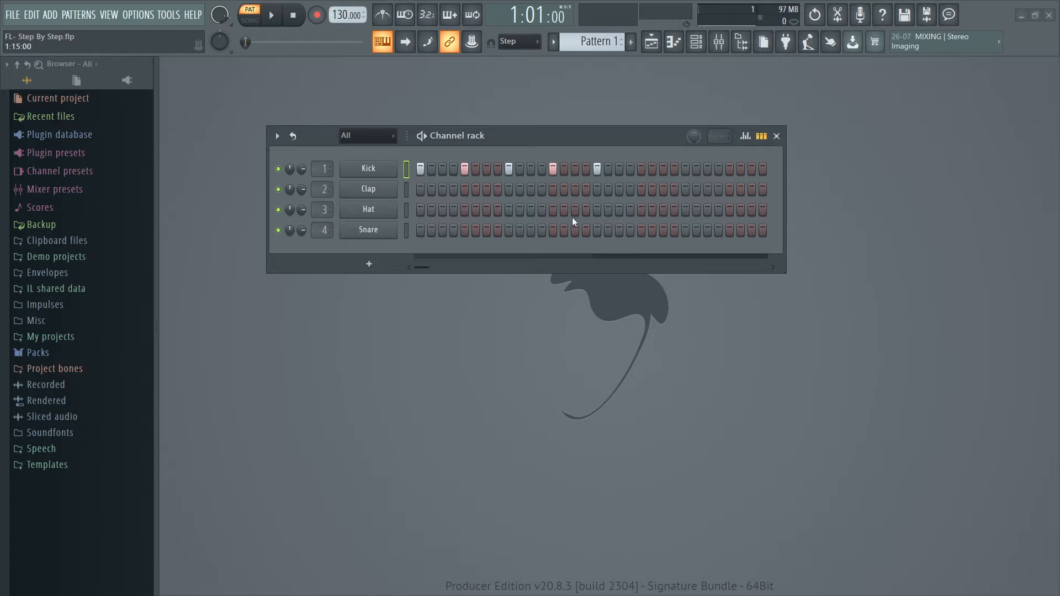
mouse_move(420, 230)
left_mouse_down()
mouse_move(424, 253)
mouse_move(587, 247)
mouse_move(612, 230)
mouse_move(813, 237)
left_mouse_up()
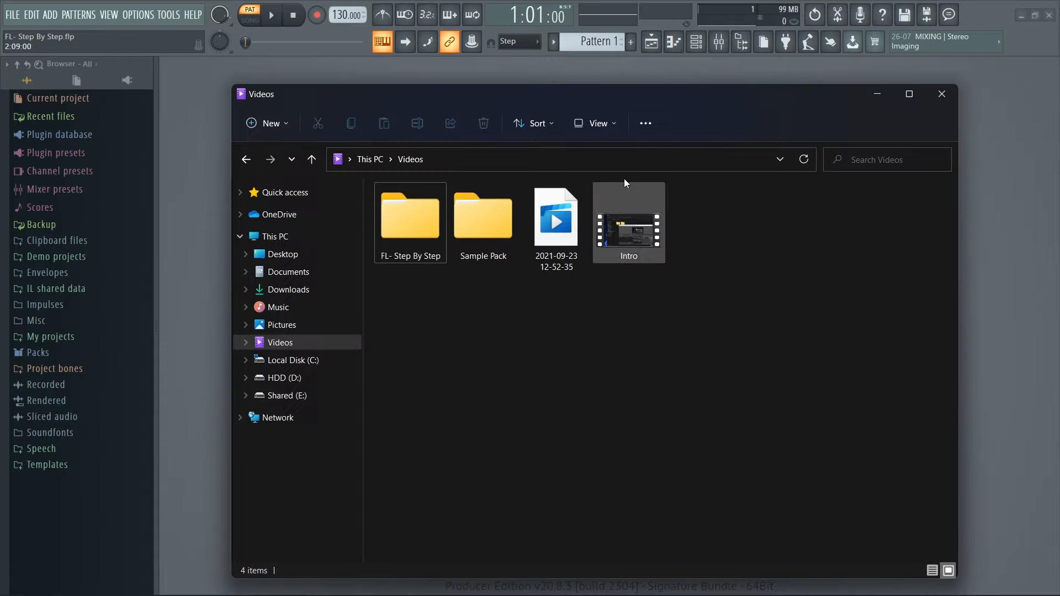
Switch to File Explorer, look inside the Sample Pack folder in Videos, and return to the Videos folder.
left_click_drag(662, 87, 783, 278)
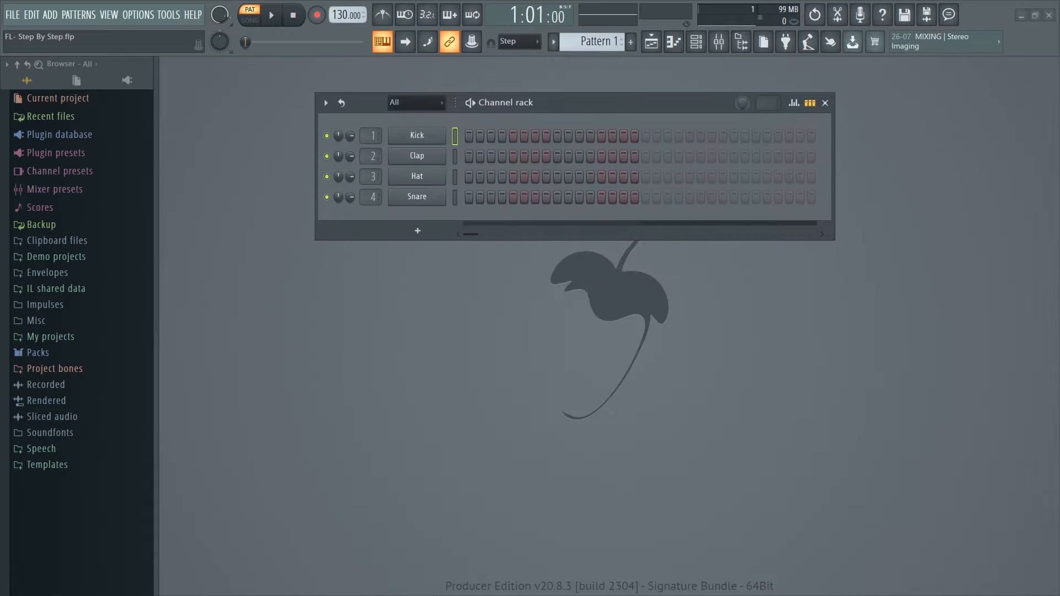
key("super")
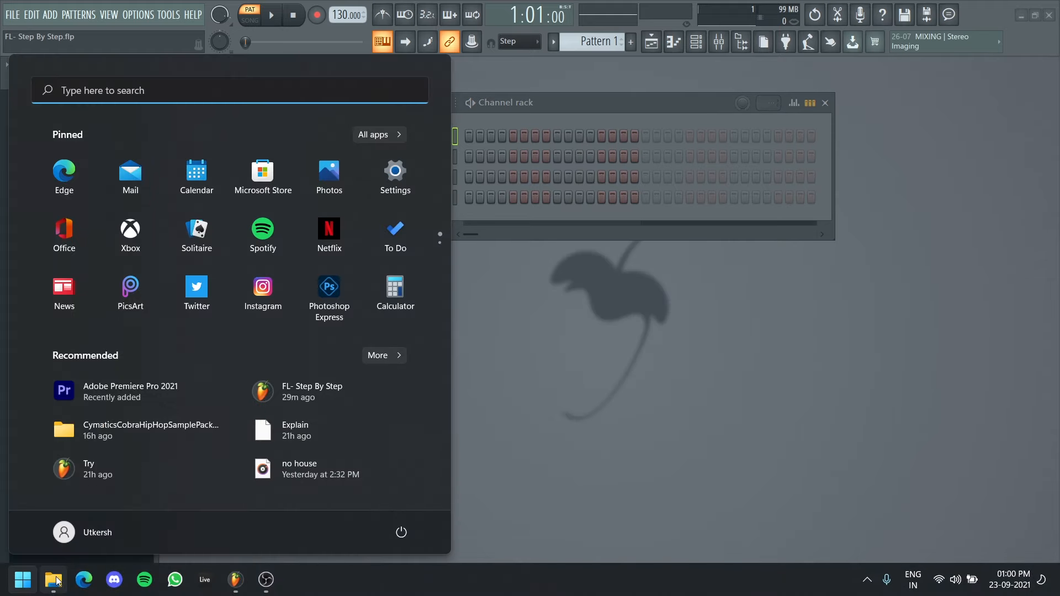
left_click(57, 581)
left_click_drag(755, 280, 731, 183)
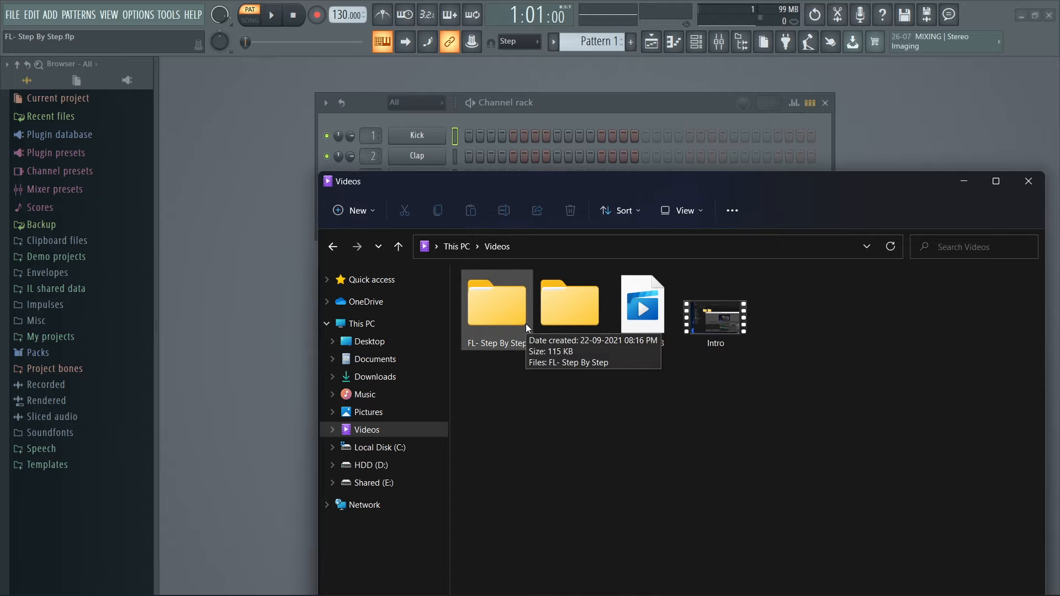
double_click(581, 307)
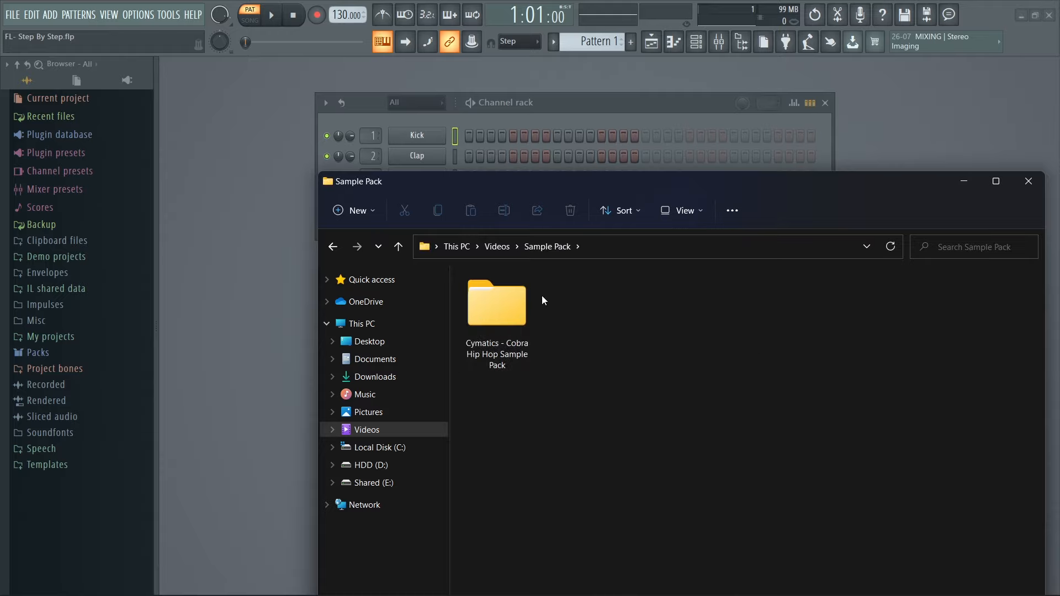
left_click(332, 247)
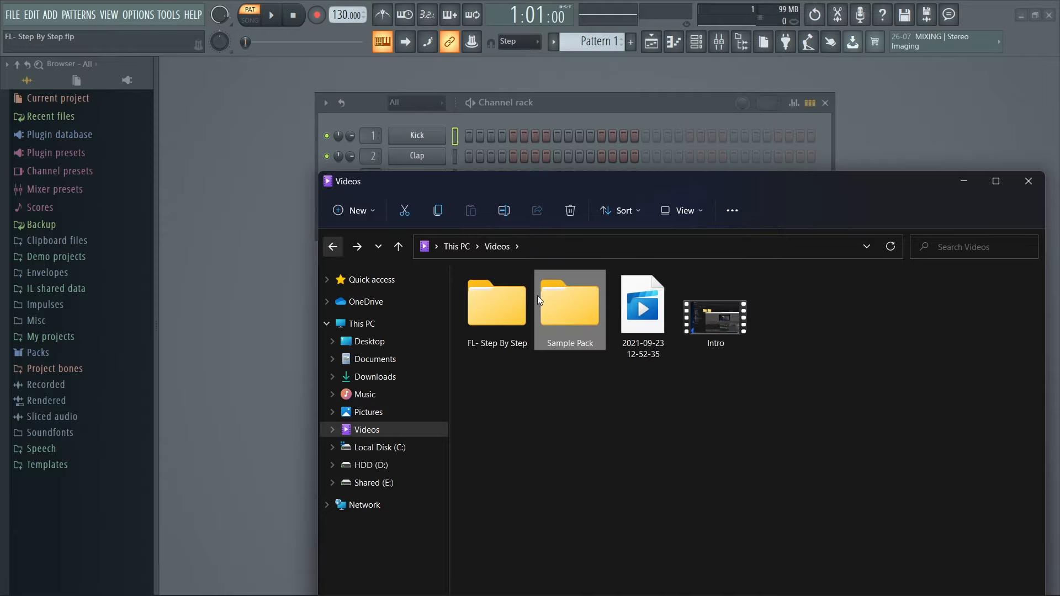
Add the Sample Pack folder from Videos to the FL Studio browser and expand its Cymatics - Cobra Hip Hop Sample Pack folder.
left_click_drag(558, 303, 172, 467)
left_click_drag(22, 527, 25, 528)
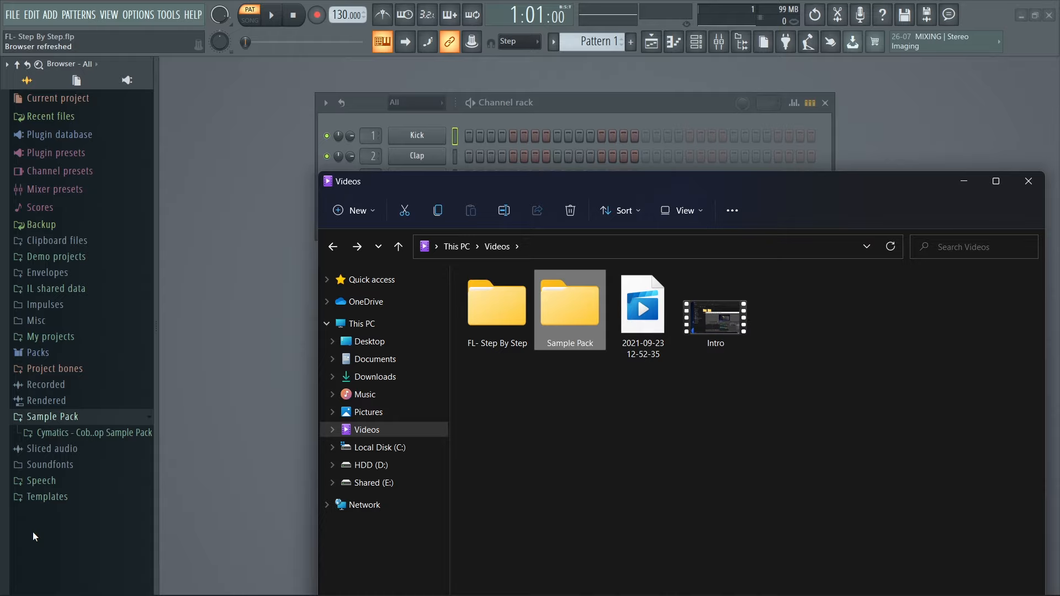
left_click(47, 418)
left_click(48, 420)
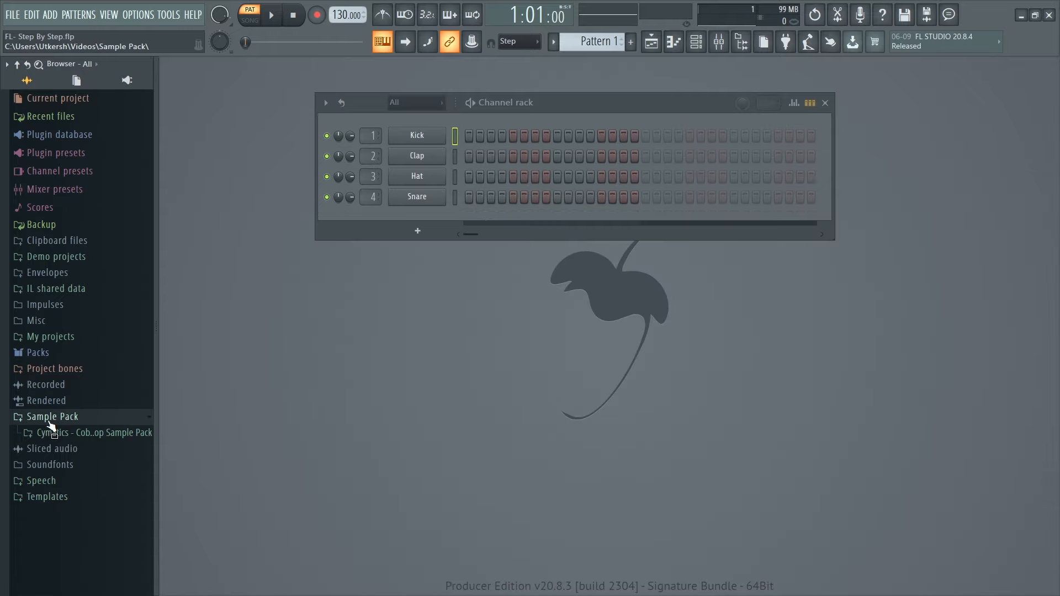
left_click(50, 431)
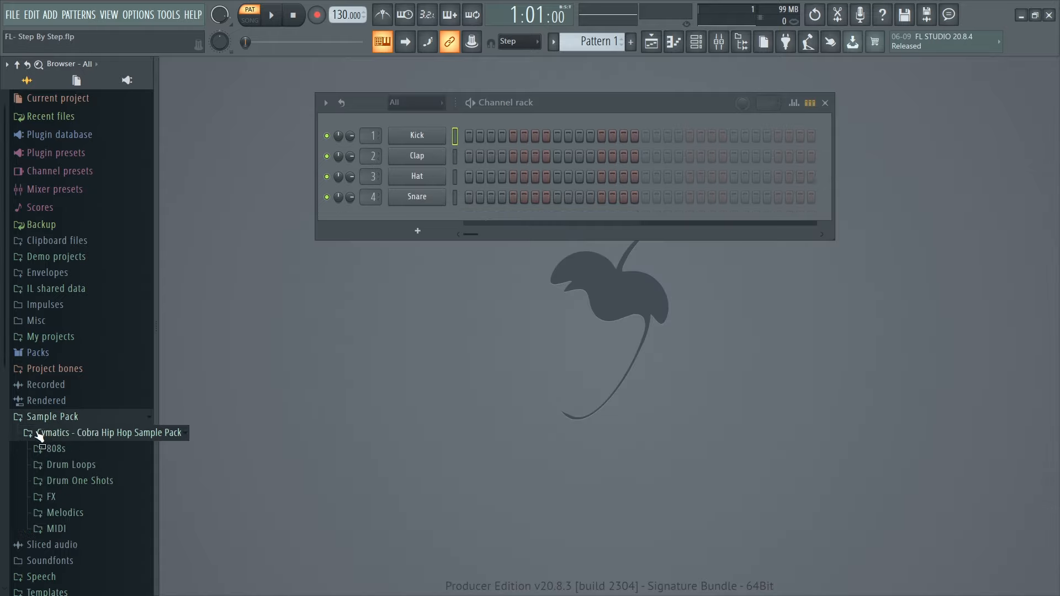
Open Full Drum Loops under Drum Loops, audition several loops including 5 and 7, stop playback, and collapse the folders.
left_click(89, 461)
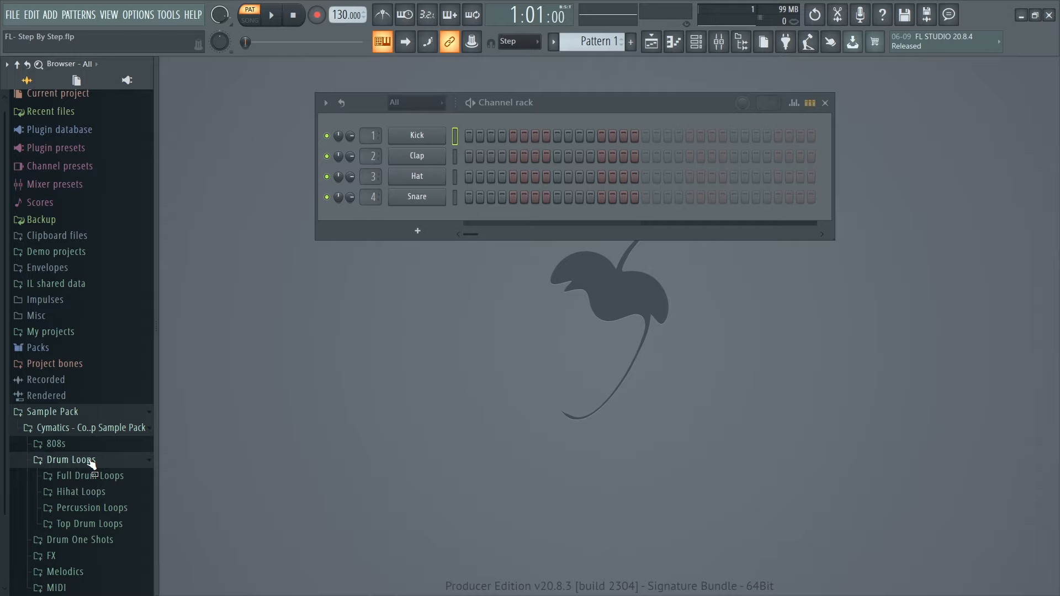
left_click(105, 475)
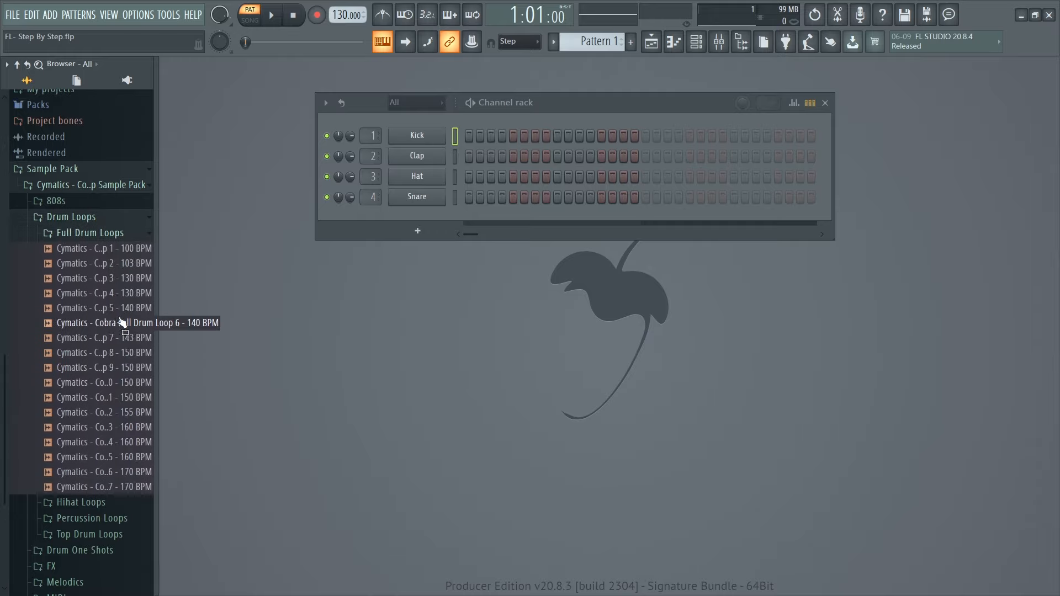
left_click(114, 268)
left_click(115, 305)
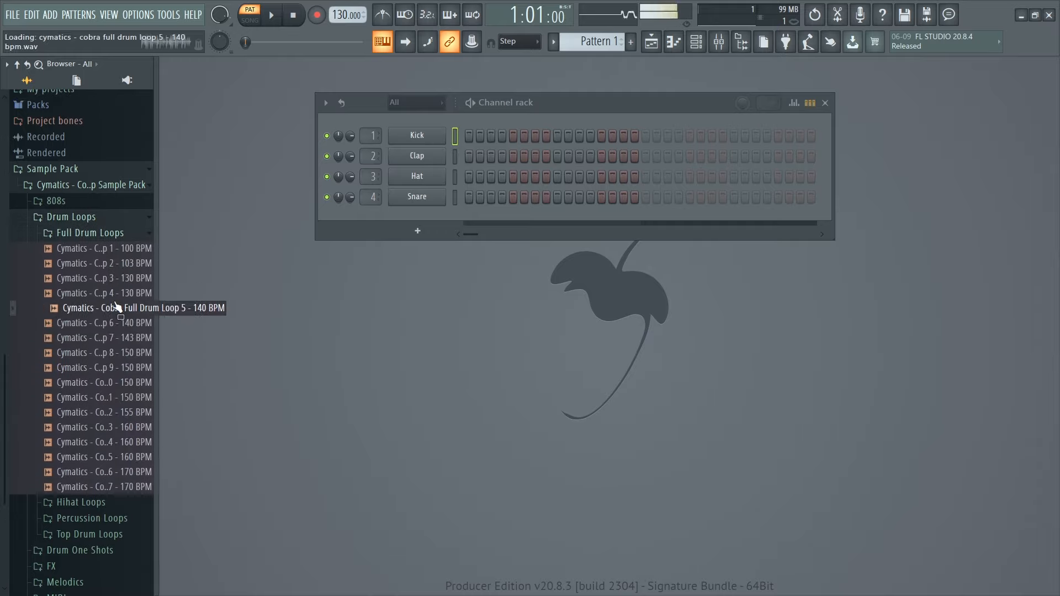
left_click(110, 338)
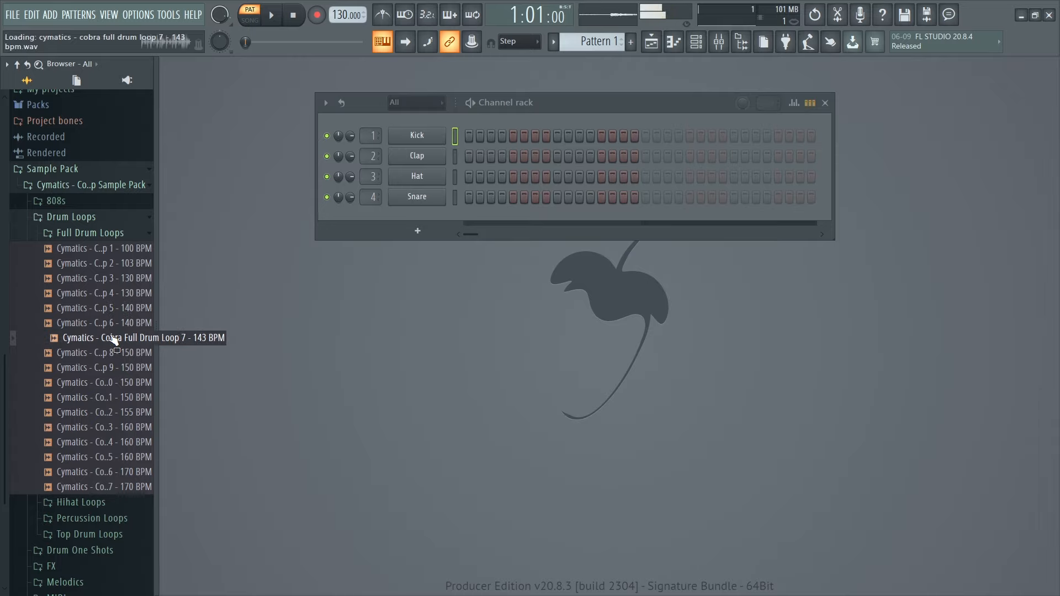
left_click(95, 235)
key("space")
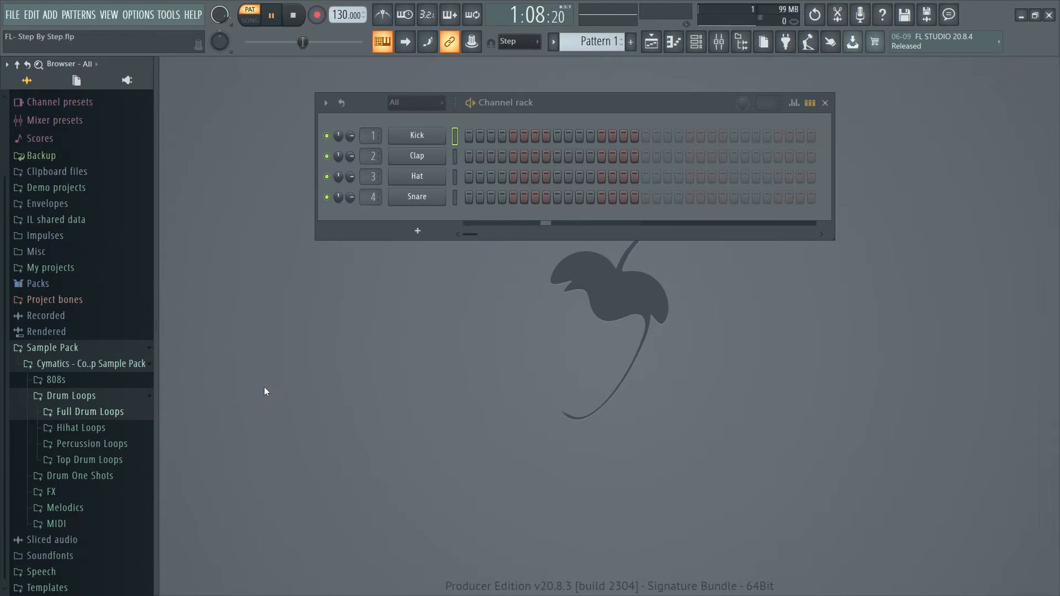
key("space")
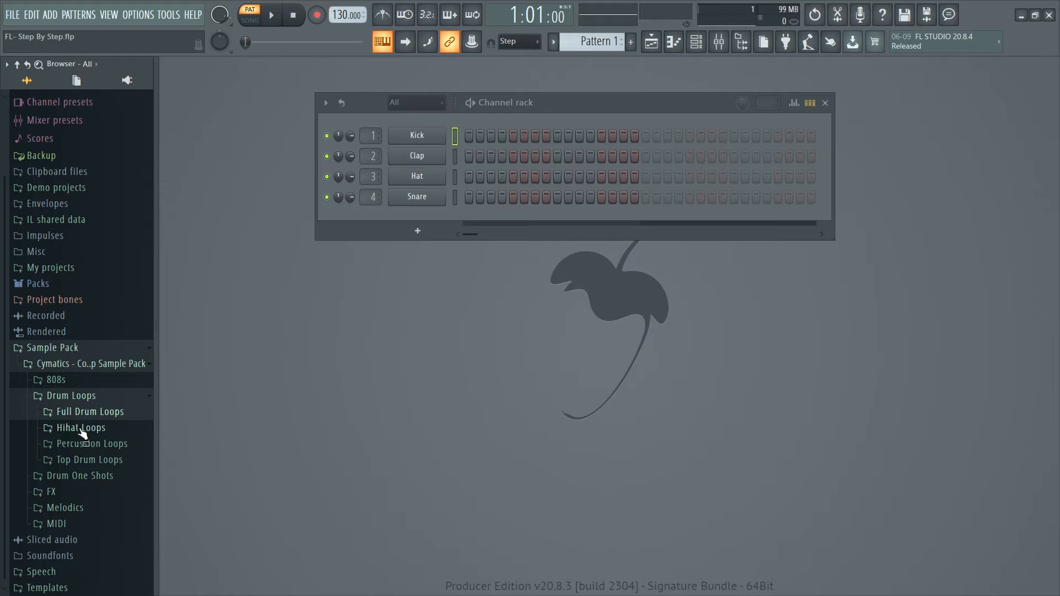
left_click(61, 398)
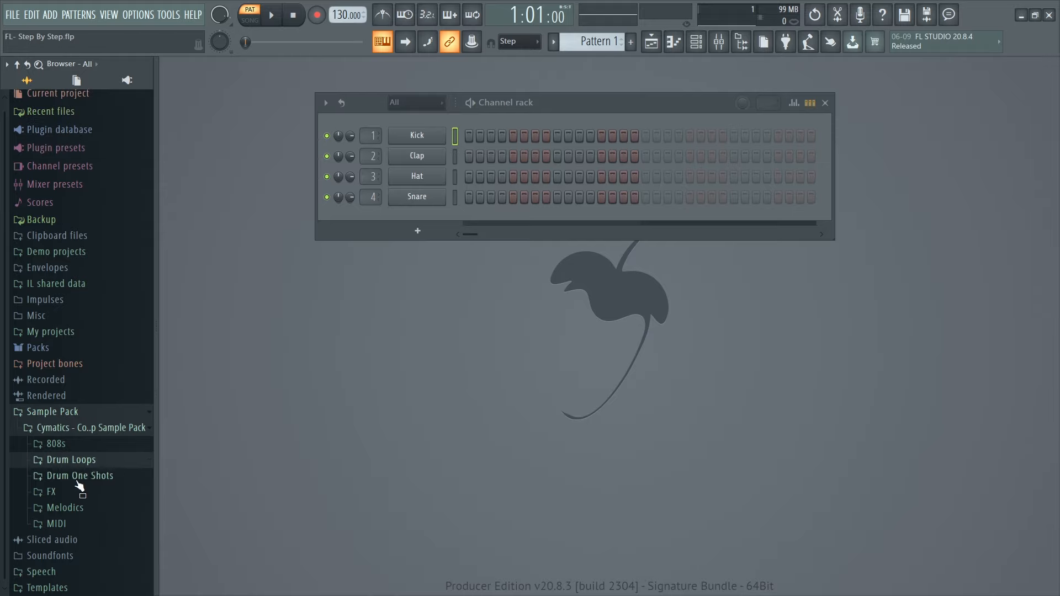
Add Cymatics - Cobra Kick 2 - C# from the Drum One Shots Kicks folder to the channel rack as a new channel.
left_click(78, 478)
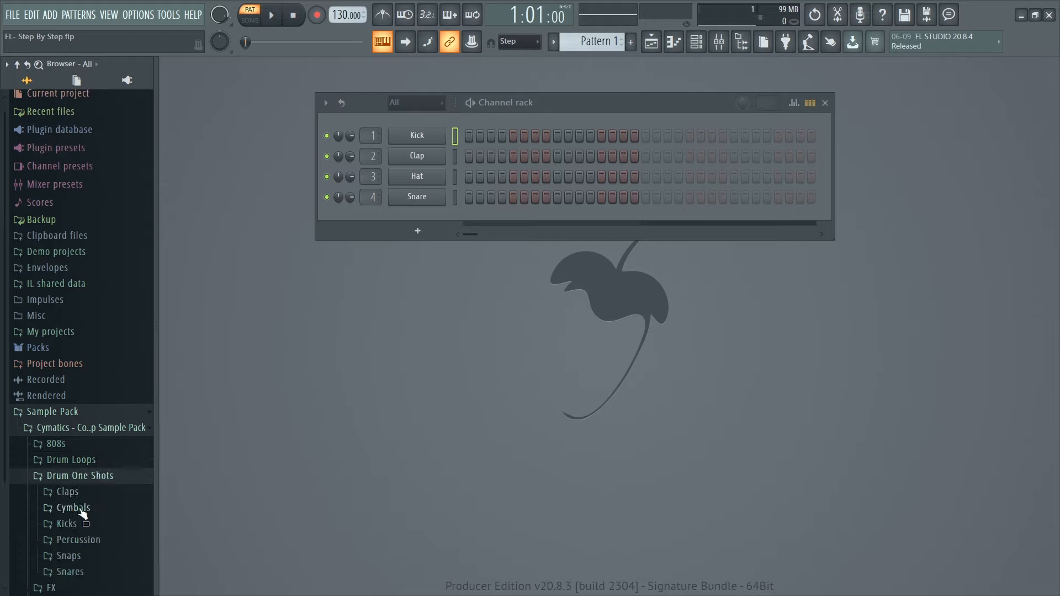
left_click(66, 523)
left_click(138, 279)
left_click_drag(403, 141, 413, 145)
Delete the default Kick channel from the channel rack.
right_click(419, 154)
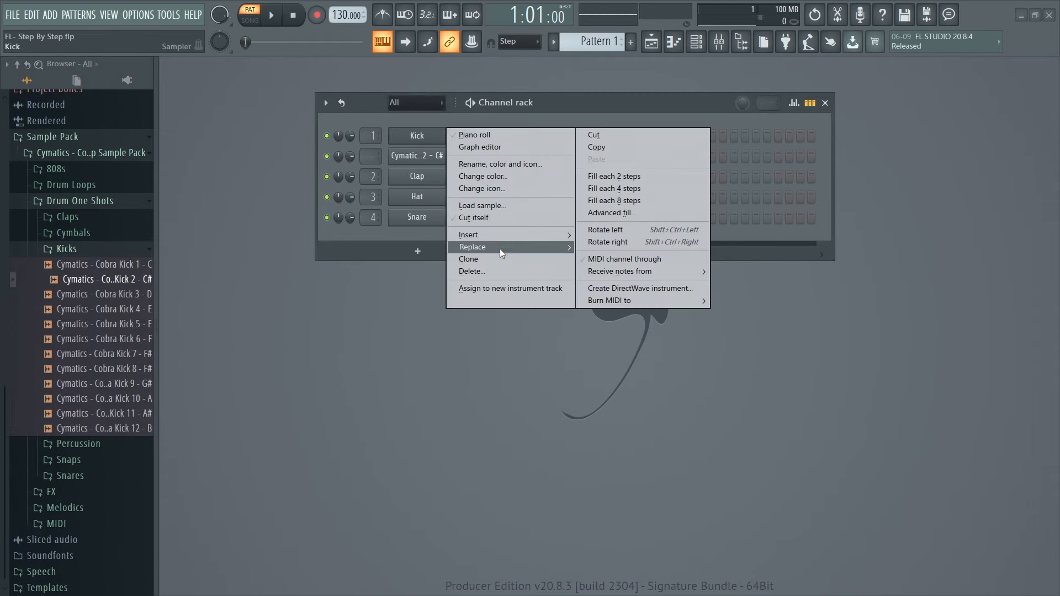
left_click(472, 271)
left_click(598, 345)
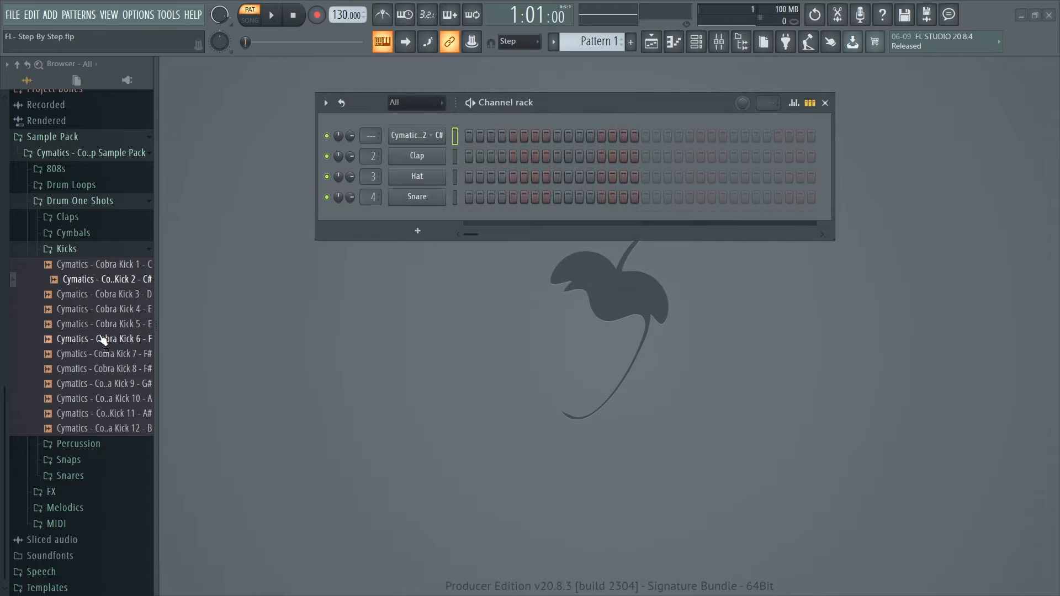
Audition the Chop Snares samples and replace the default Snare channel's sound with Cymatics - Cobra Snare 3 - C#.
left_click(78, 250)
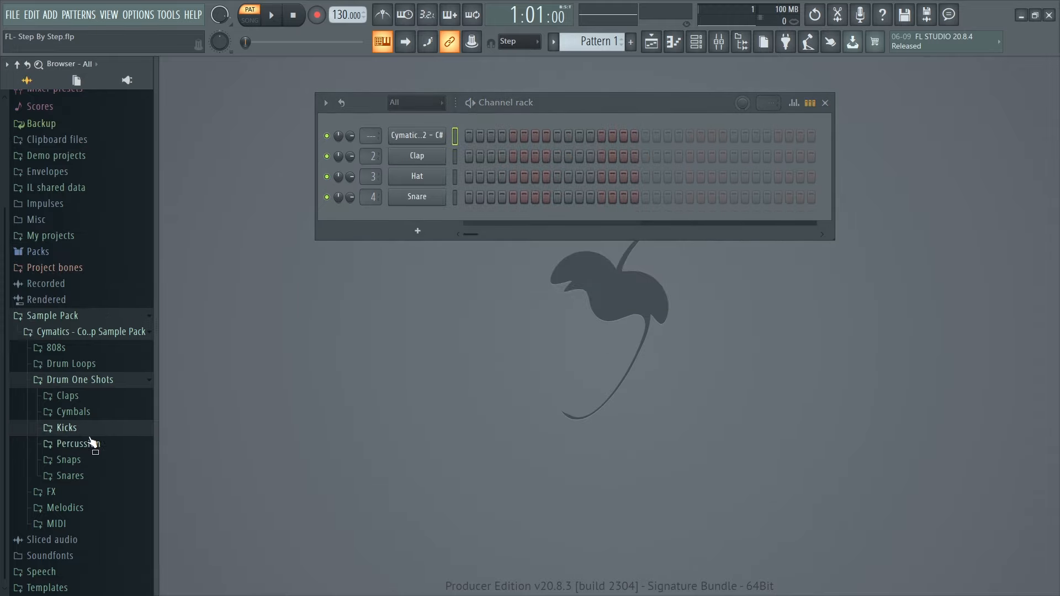
left_click(83, 476)
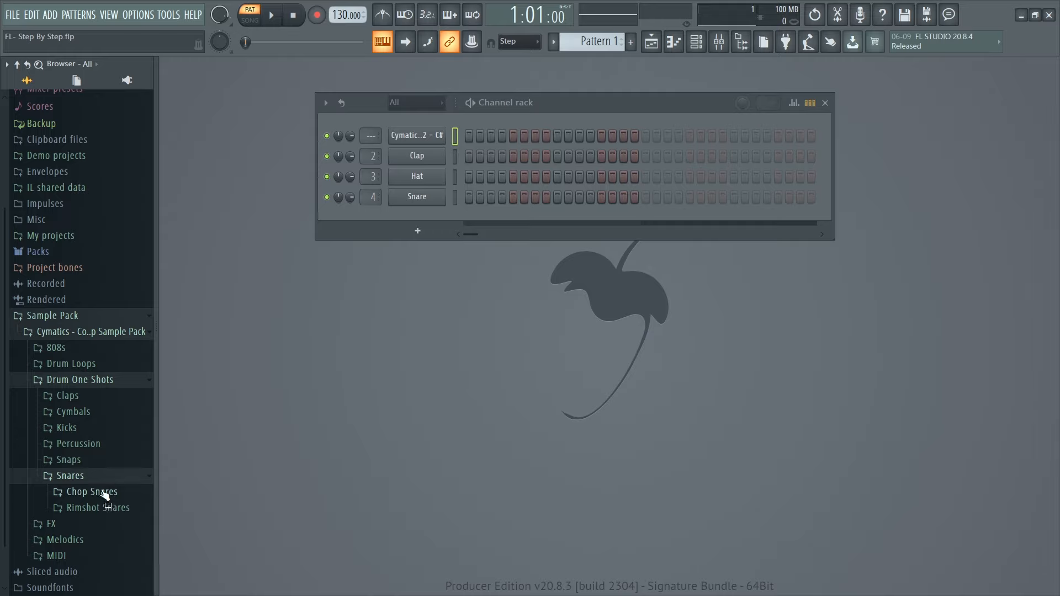
left_click(105, 492)
left_click(124, 503)
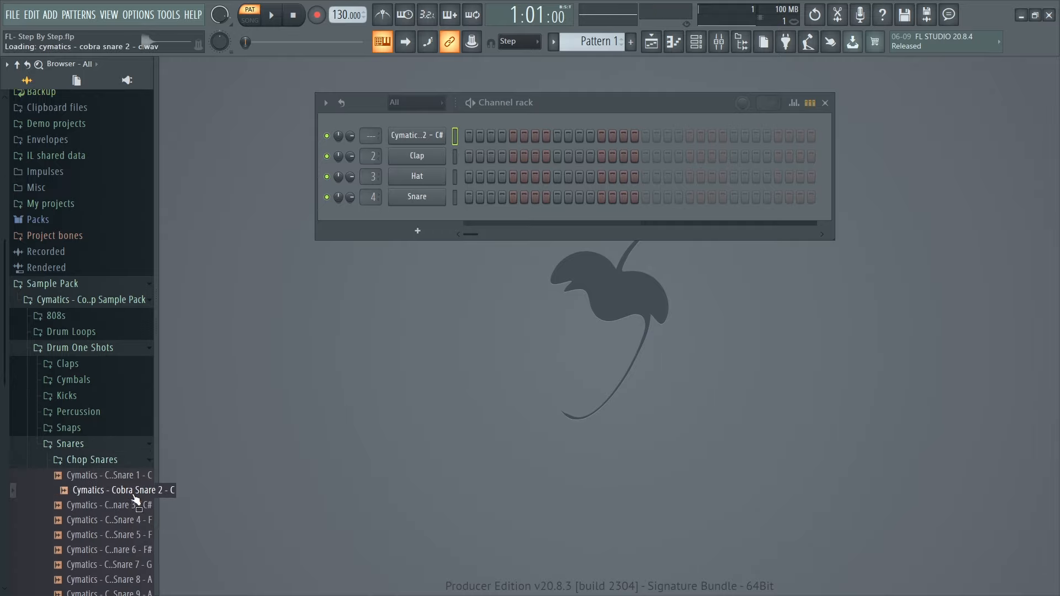
left_click(126, 504)
left_click_drag(126, 503, 417, 197)
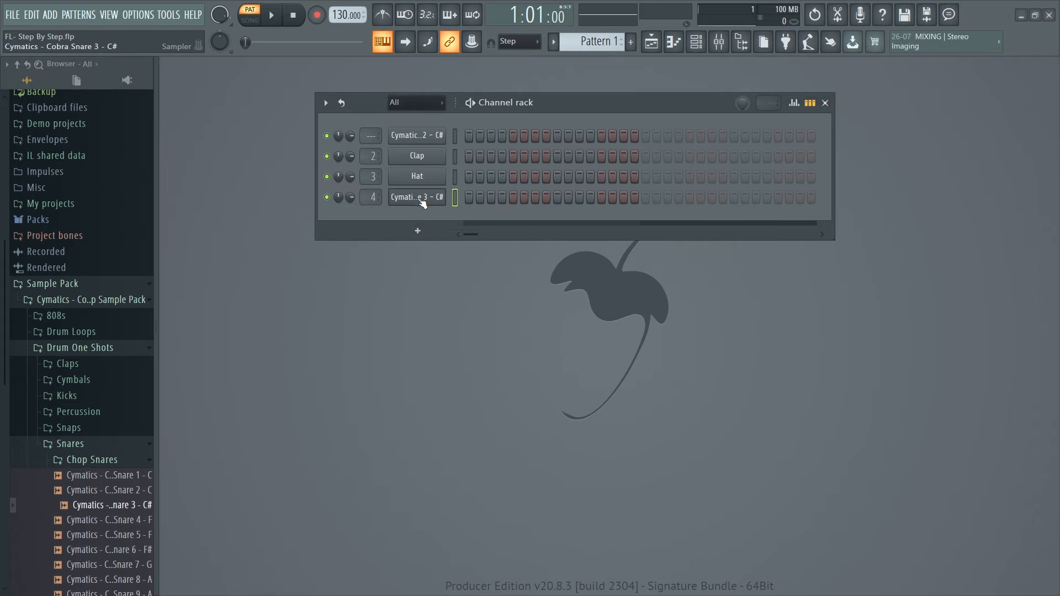
View the new snare channel's sampler settings, close them, and move the channel rack back toward the middle of the workspace.
left_click(419, 197)
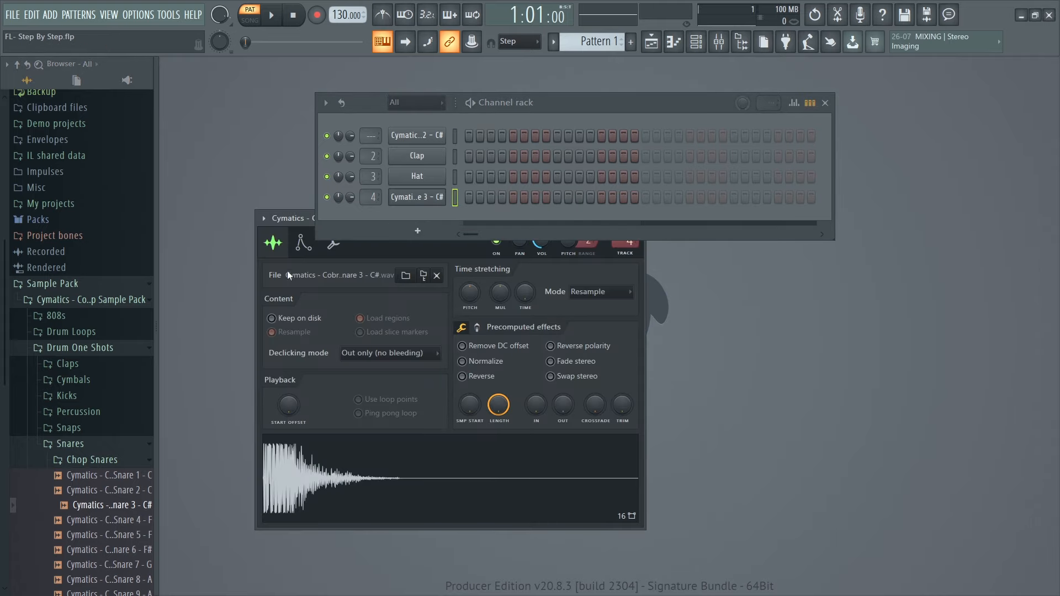
left_click_drag(743, 92, 845, 61)
left_click(637, 218)
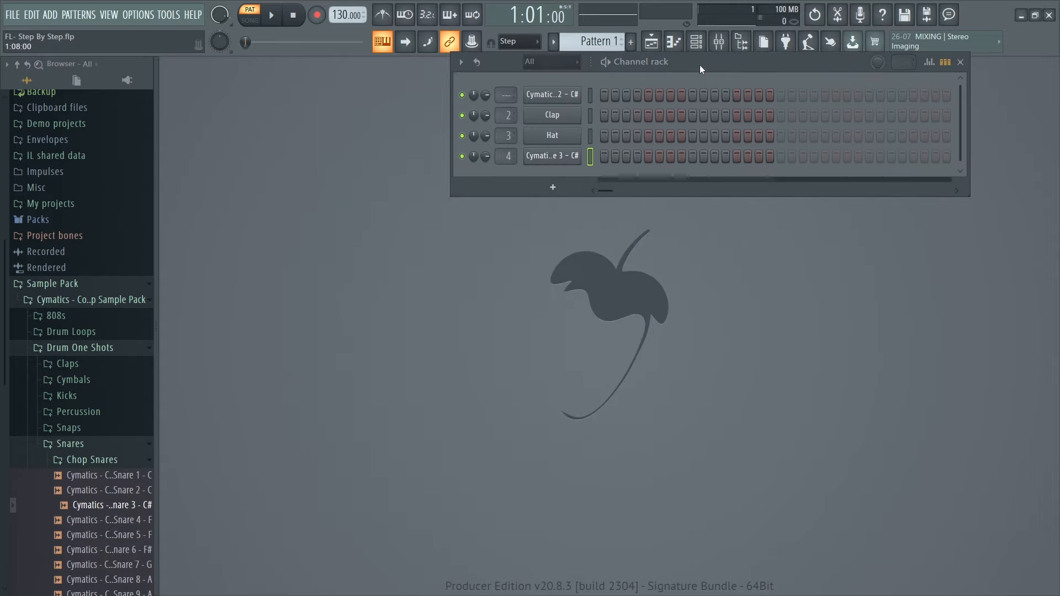
left_click_drag(699, 64, 590, 223)
Delete the default Hat and Clap channels from the channel rack.
right_click(466, 294)
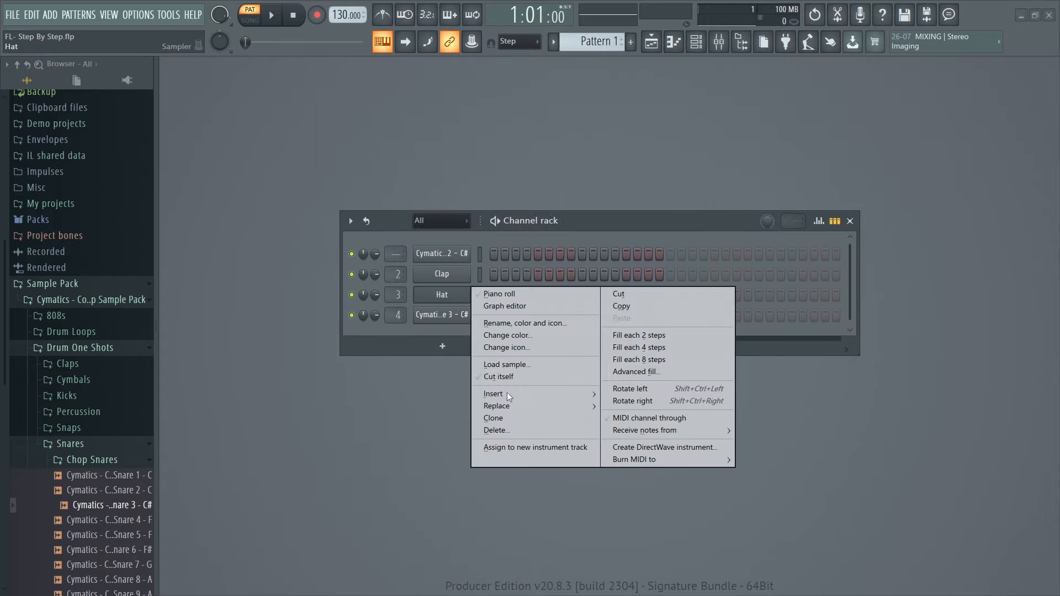
left_click(502, 430)
left_click(597, 352)
right_click(466, 274)
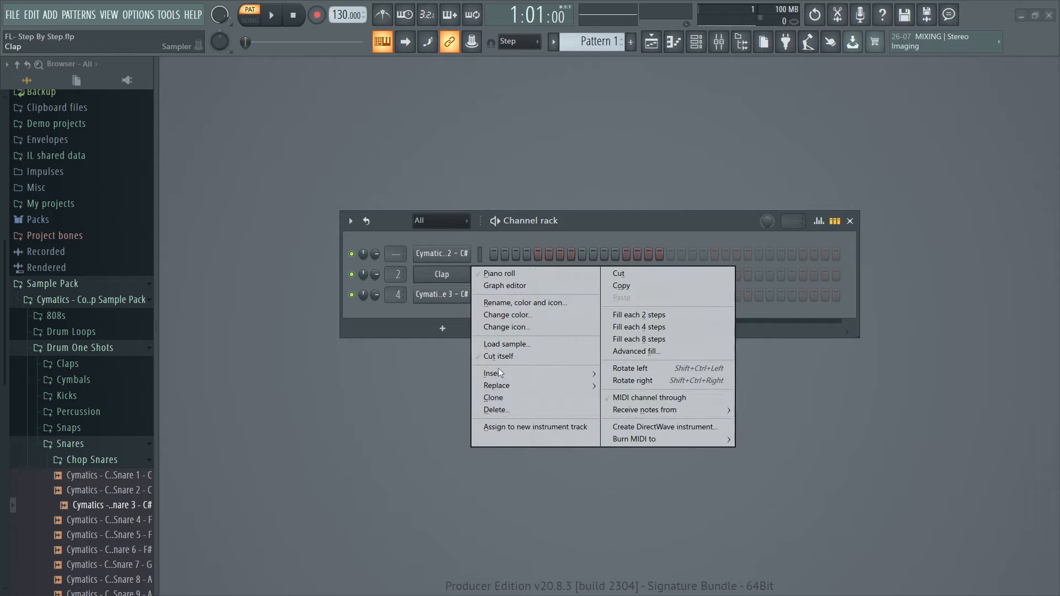
left_click(504, 409)
left_click(595, 352)
Add Cymatics - Cobra Closed Hihat 2 from the Cymbals Hihats - Closed folder to the channel rack as a new channel.
scroll(110, 431, "down", 3)
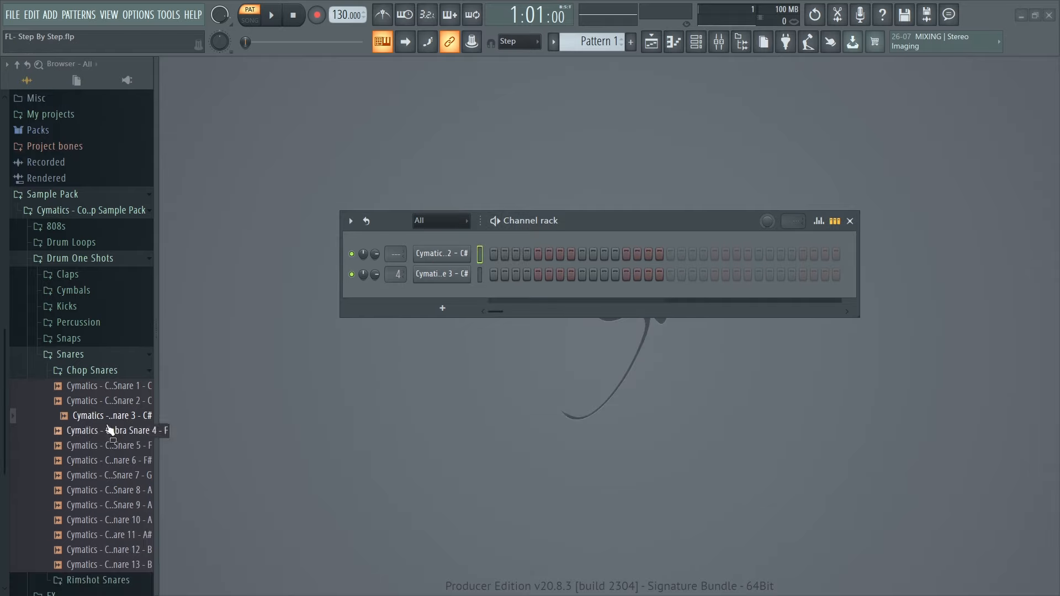
left_click(78, 355)
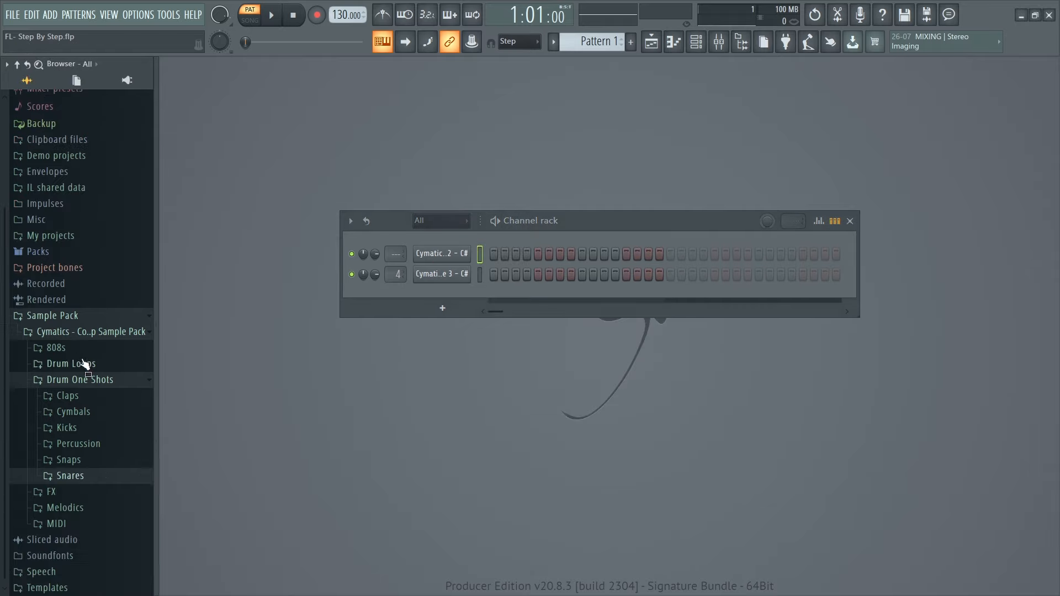
left_click(95, 413)
left_click(111, 442)
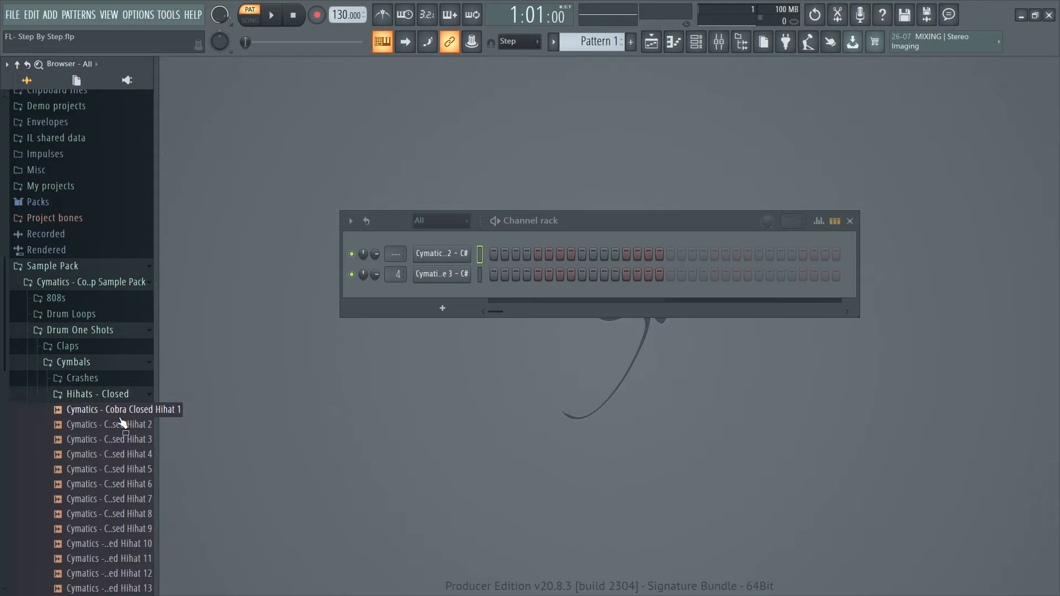
left_click_drag(122, 425, 409, 314)
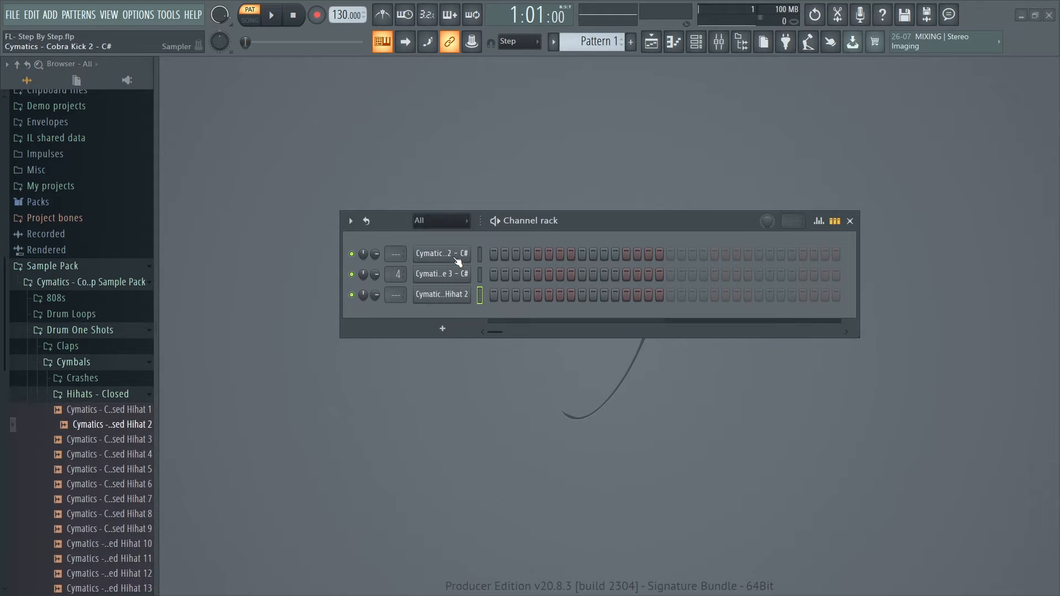
Rename the Cobra Kick 2 channel as Kick.
right_click(452, 259)
left_click(512, 279)
type("KM")
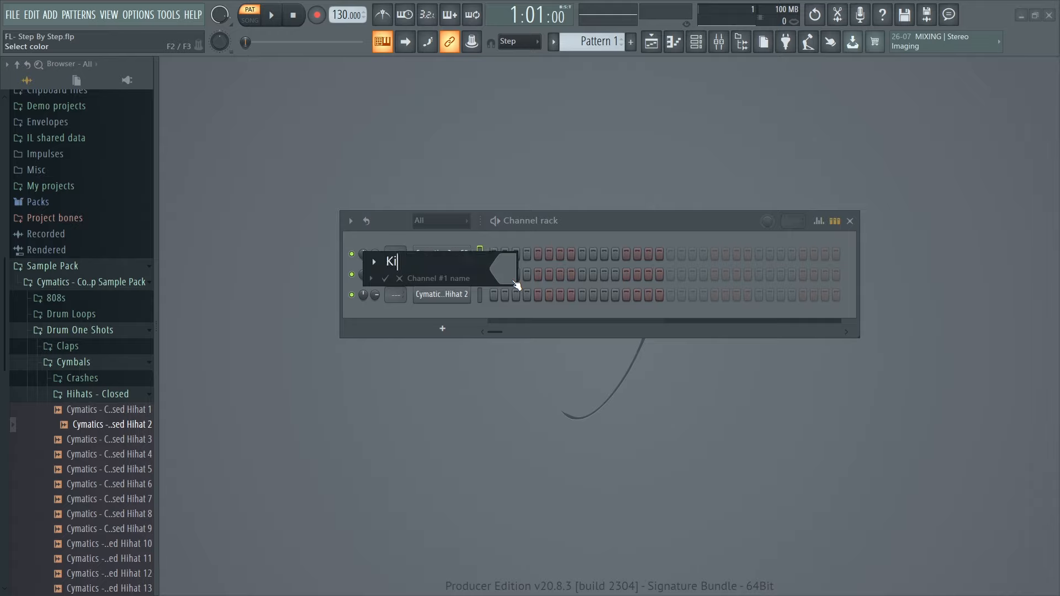
type("ck")
key("Return")
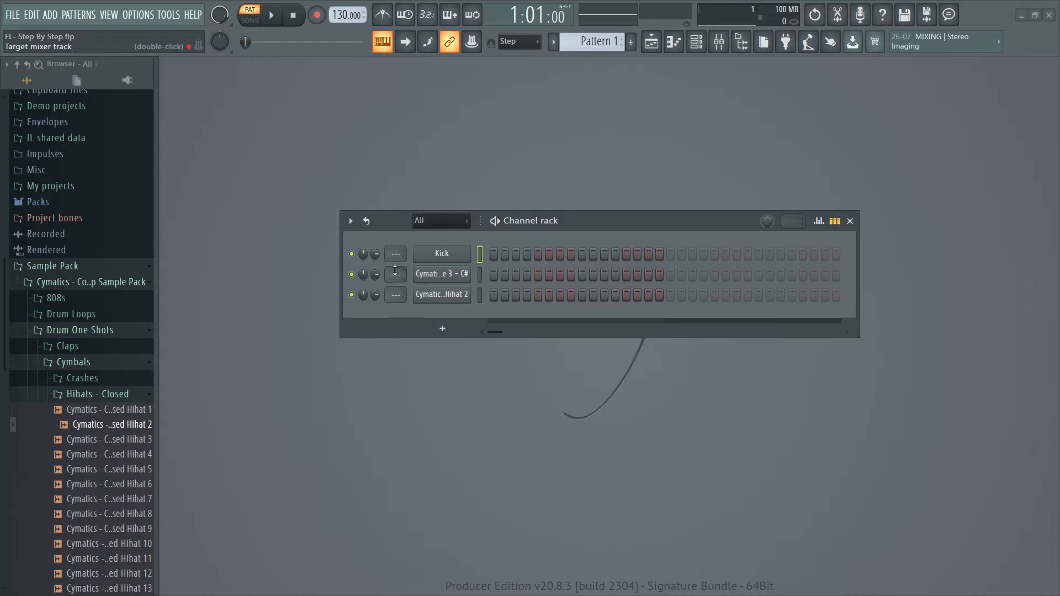
Rename the Cobra Snare 3 channel as Snare.
right_click(430, 276)
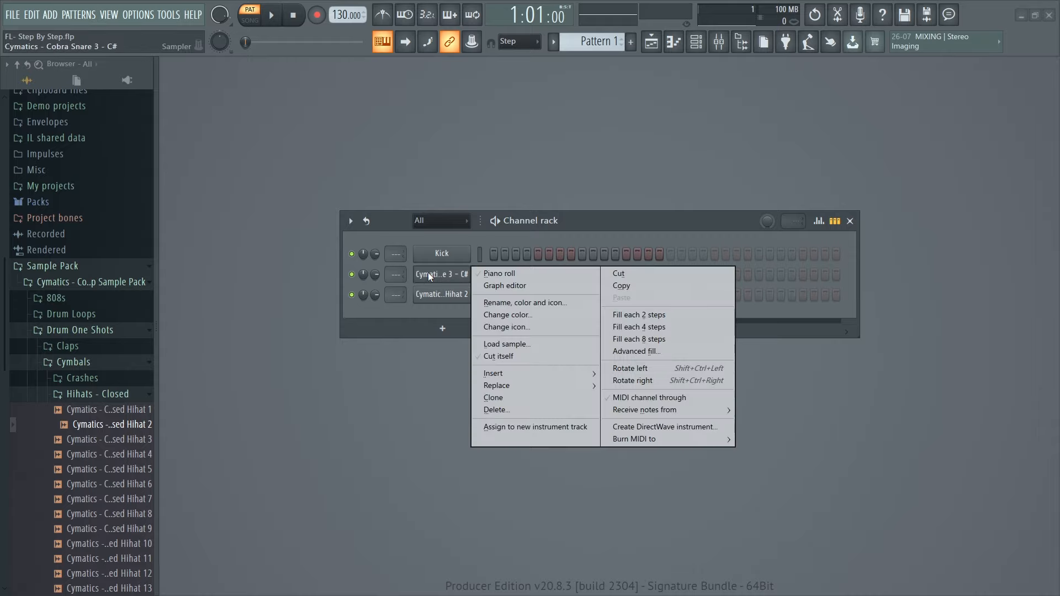
left_click(506, 303)
type("Sna")
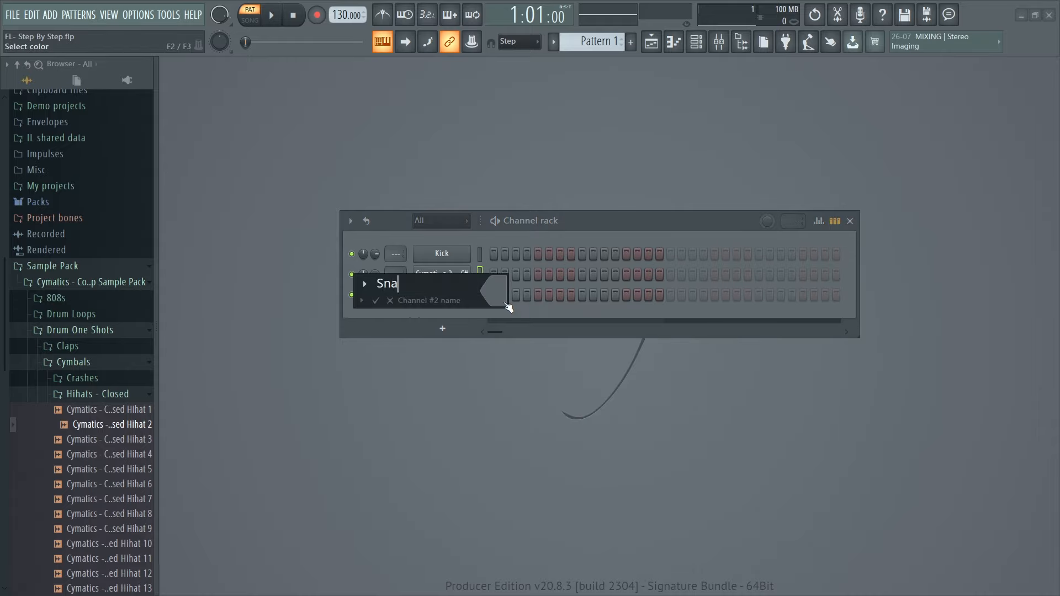
type("re")
key("Return")
View the Snare channel's sampler settings beside the channel rack, close them, and move the rack back toward the middle.
left_click(442, 276)
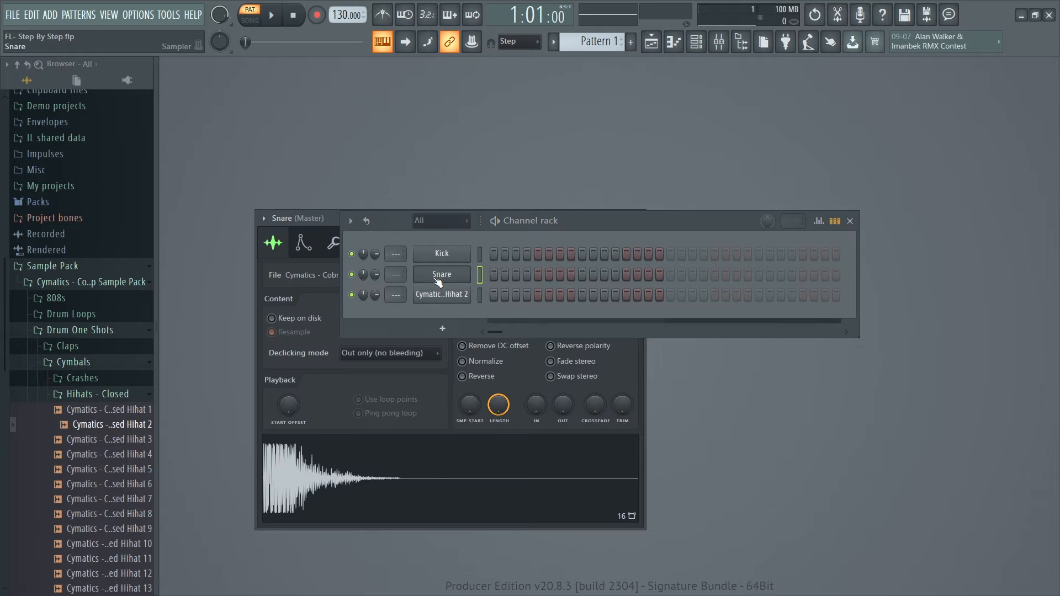
left_click_drag(554, 220, 780, 157)
left_click_drag(533, 217, 534, 239)
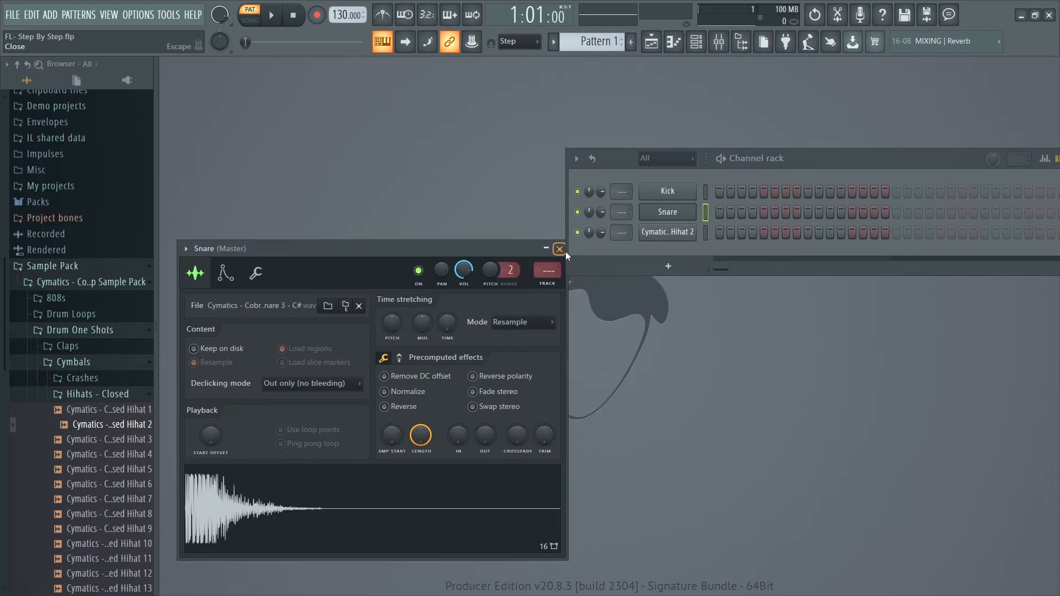
left_click(560, 250)
left_click_drag(822, 156, 582, 189)
Rename the Closed Hihat 2 channel as Hi-Hat and move the channel rack slightly upward.
right_click(442, 273)
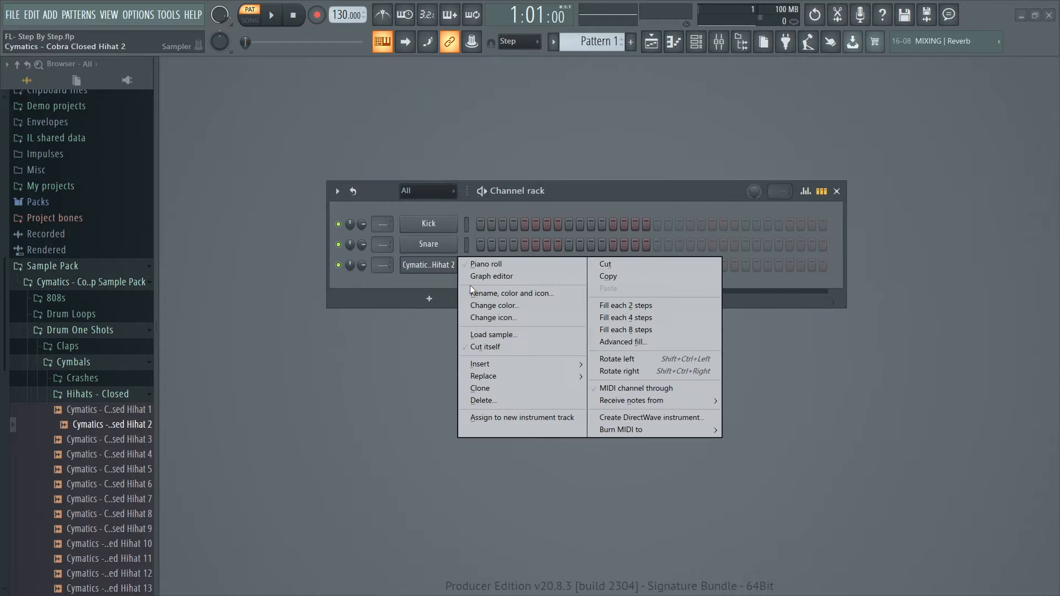
left_click(501, 294)
type("Hi-Hat")
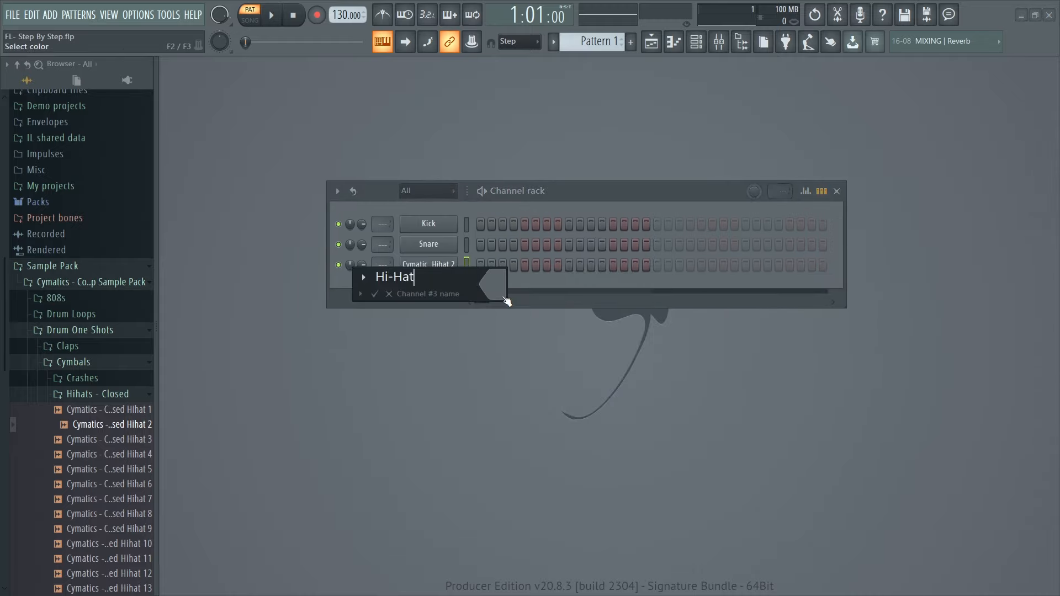
key("Return")
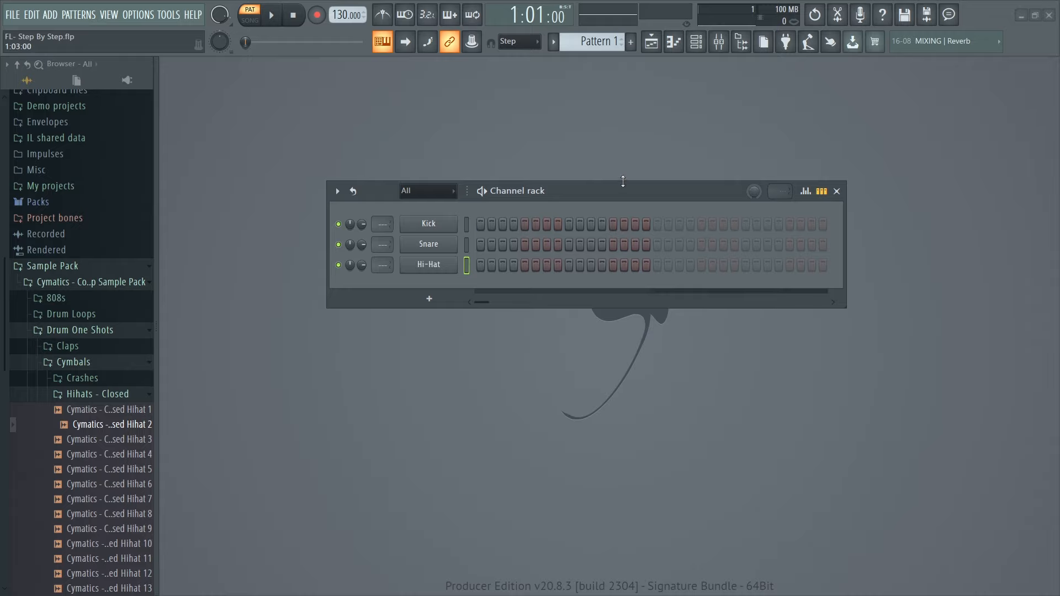
left_click_drag(661, 194, 663, 186)
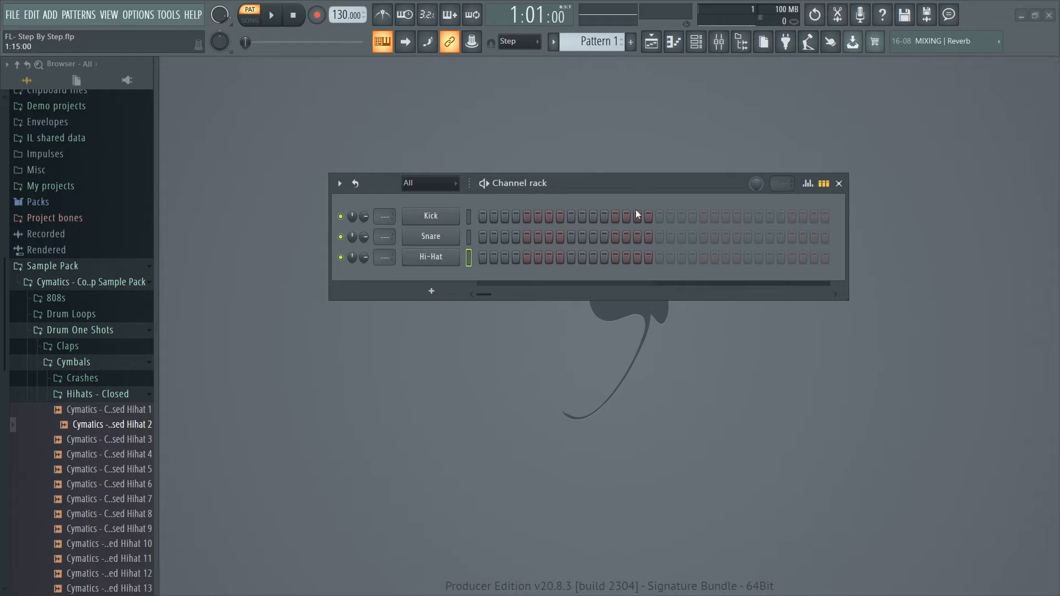
Open the Kick channel's sampler settings, try the Reverse effect and turn it off, and move the channel rack clear of the settings.
left_click(424, 220)
left_click_drag(320, 209, 340, 327)
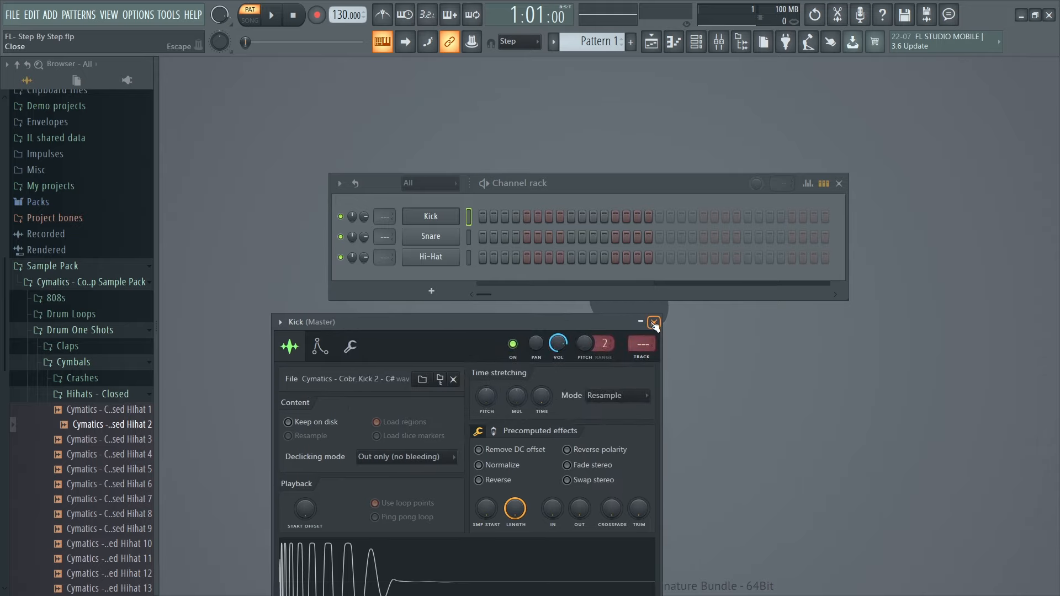
left_click_drag(526, 319, 609, 275)
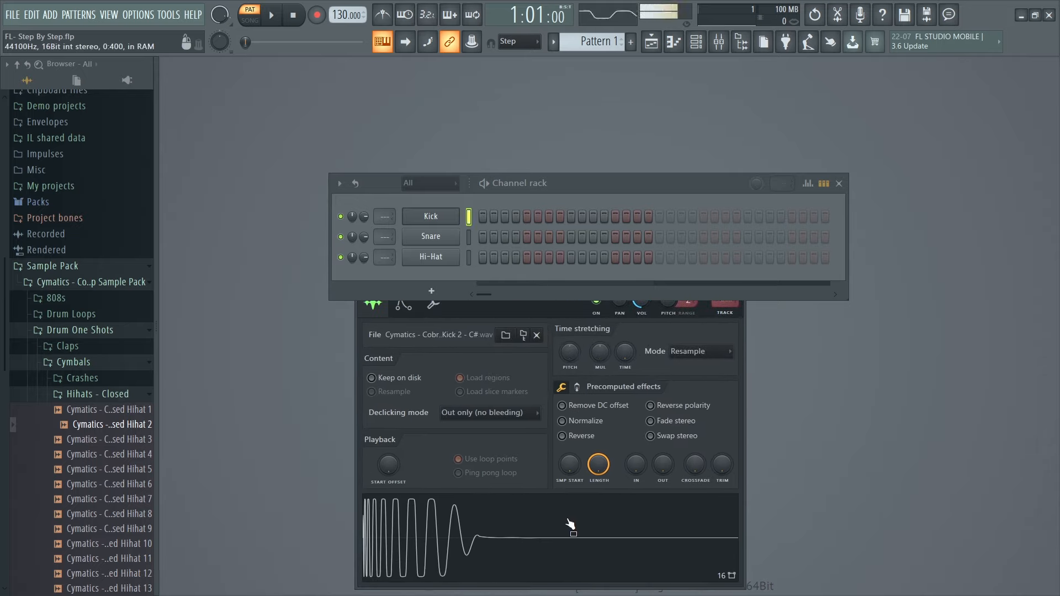
left_click(562, 436)
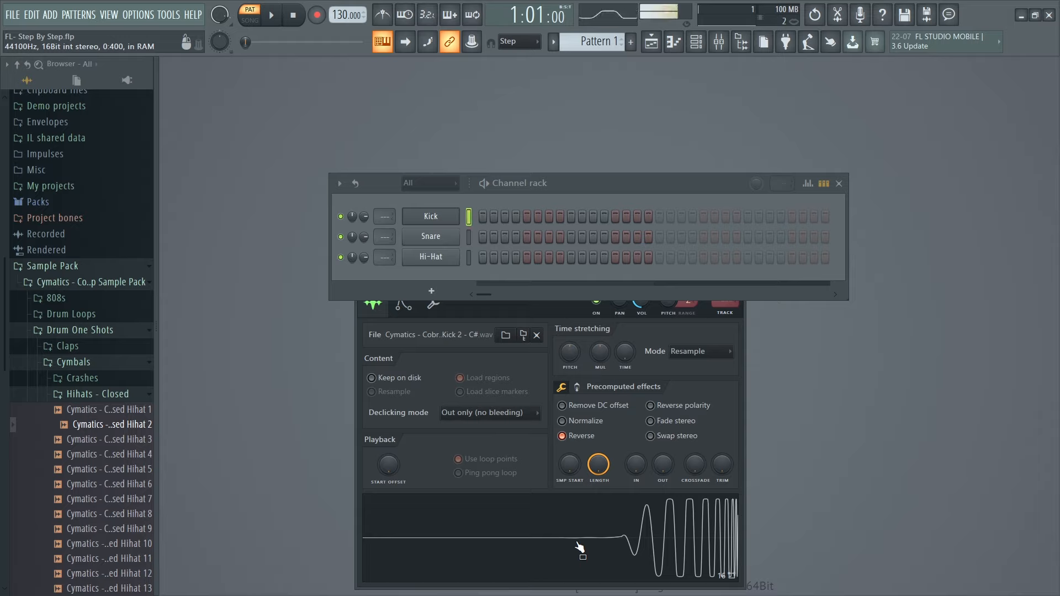
left_click(562, 435)
left_click_drag(617, 183, 612, 124)
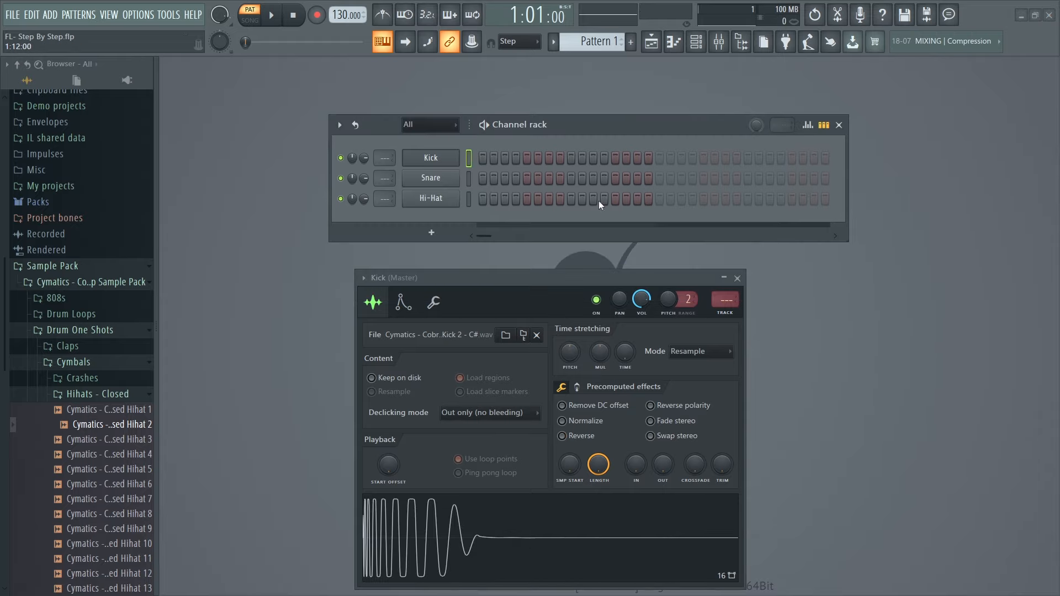
Try a lower time-stretching pitch on the Kick sample, reset it, and close the sampler settings.
left_click_drag(569, 356, 569, 399)
left_click(547, 509)
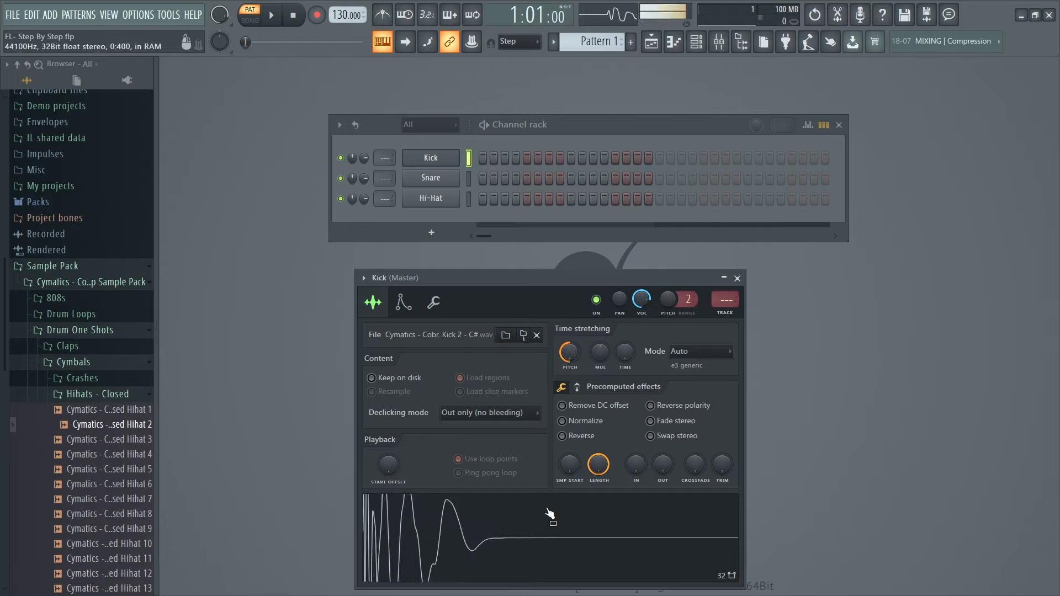
right_click(565, 351)
left_click(582, 356)
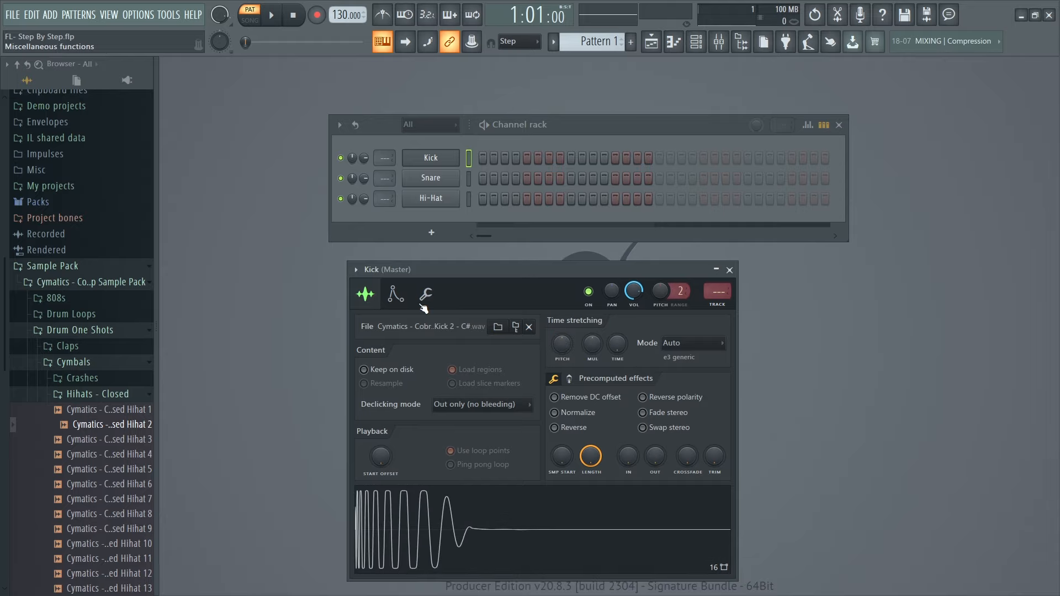
left_click(729, 270)
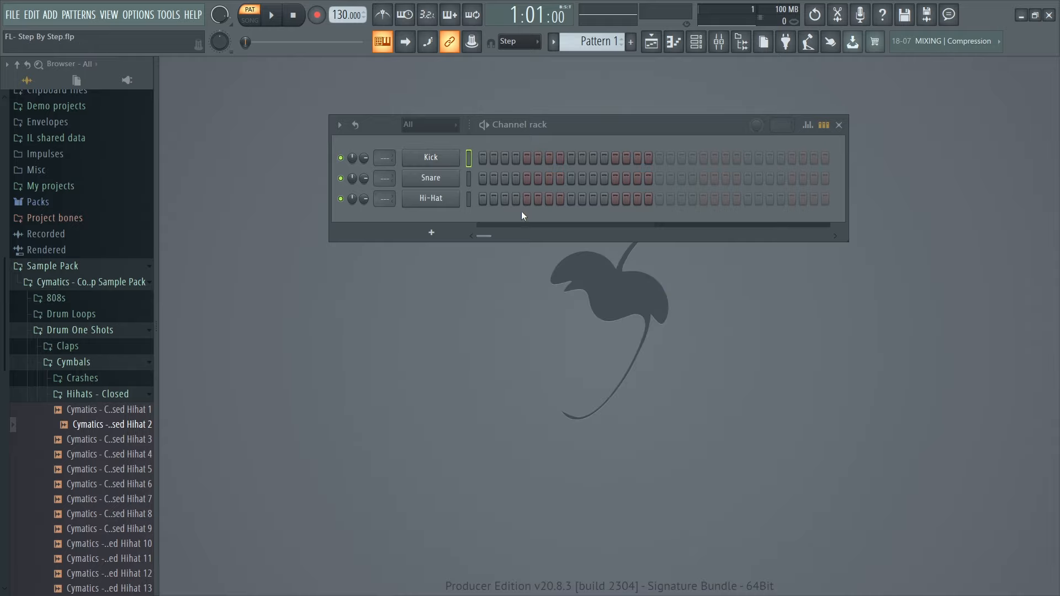
Try painting and erasing steps in the channel rack, and fill all 16 steps of the Hi-Hat channel.
left_click_drag(485, 157, 523, 159)
mouse_move(622, 161)
left_mouse_down()
mouse_move(656, 161)
mouse_move(502, 158)
left_mouse_up()
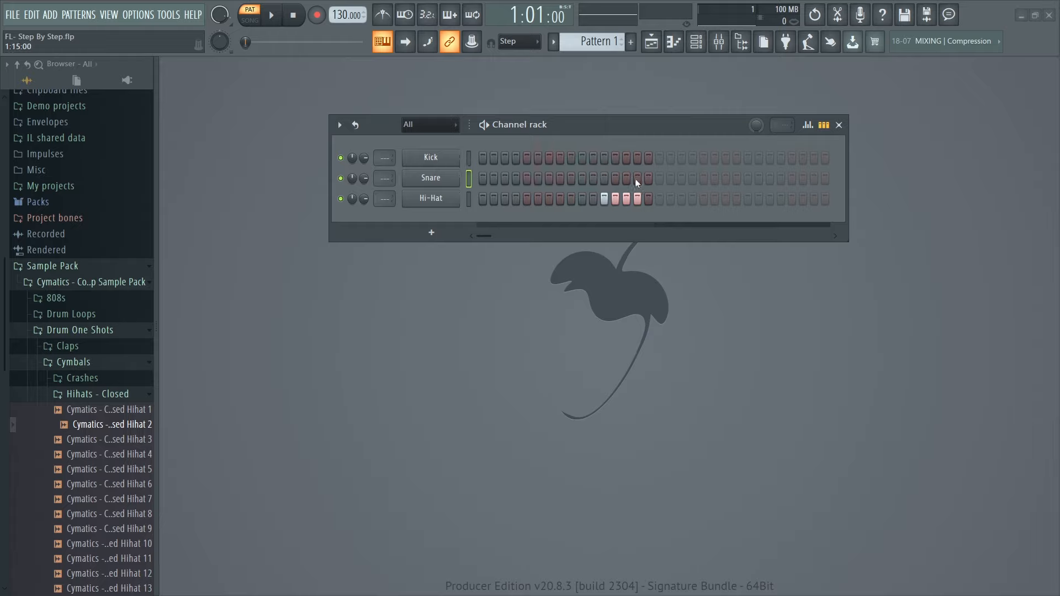
left_click_drag(485, 195, 650, 197)
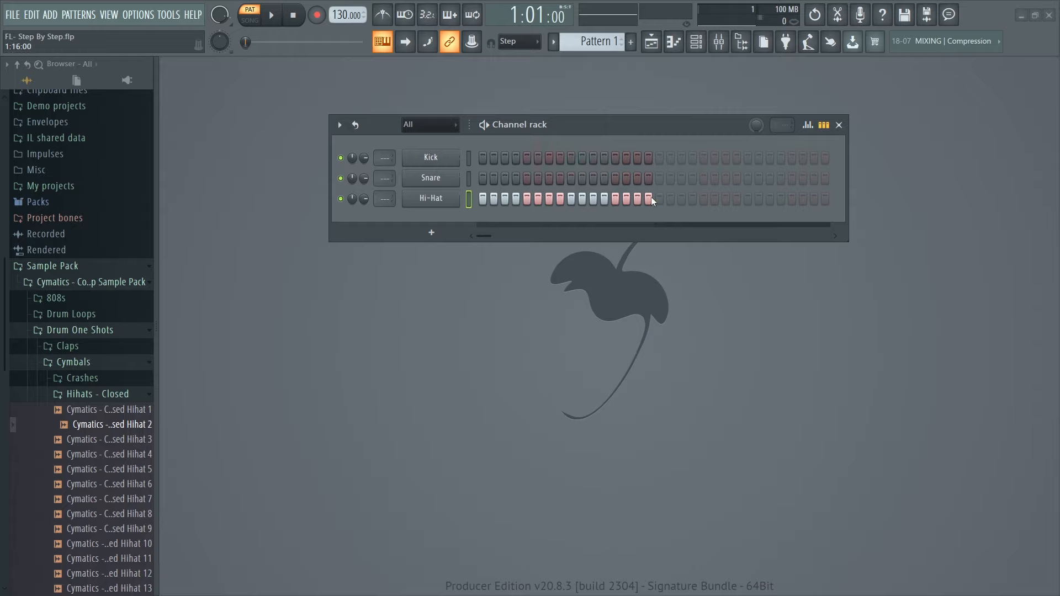
Play the hi-hat pattern, compare song mode with pattern mode, and stop playback.
left_click(273, 15)
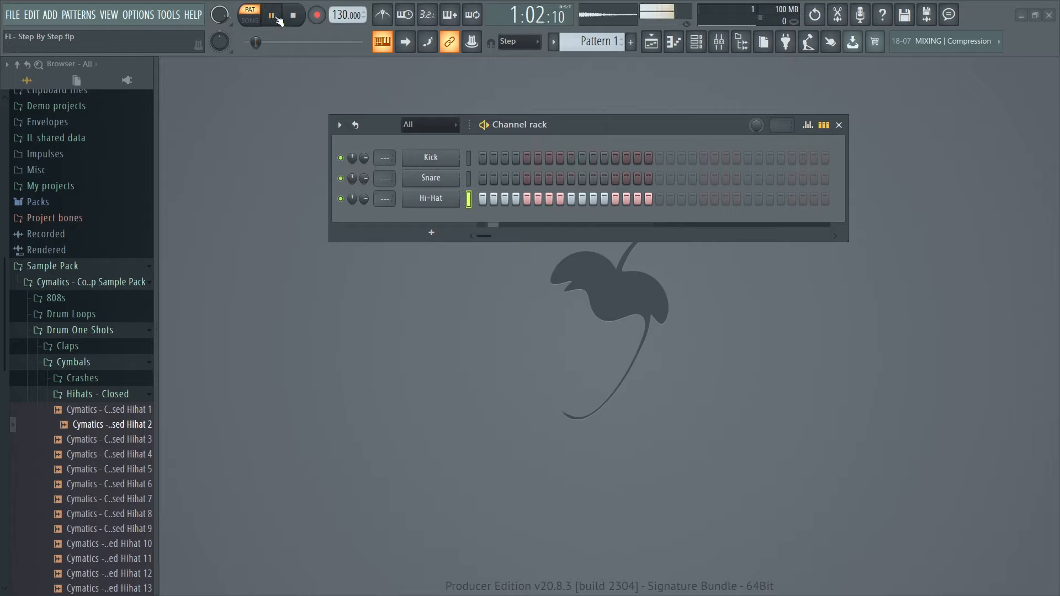
left_click(250, 19)
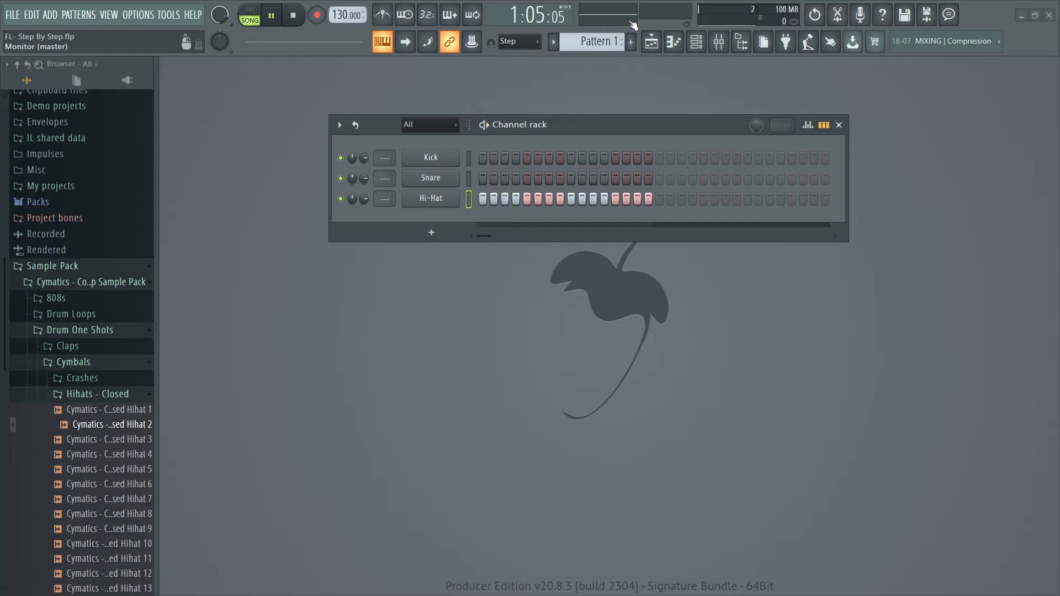
left_click(262, 15)
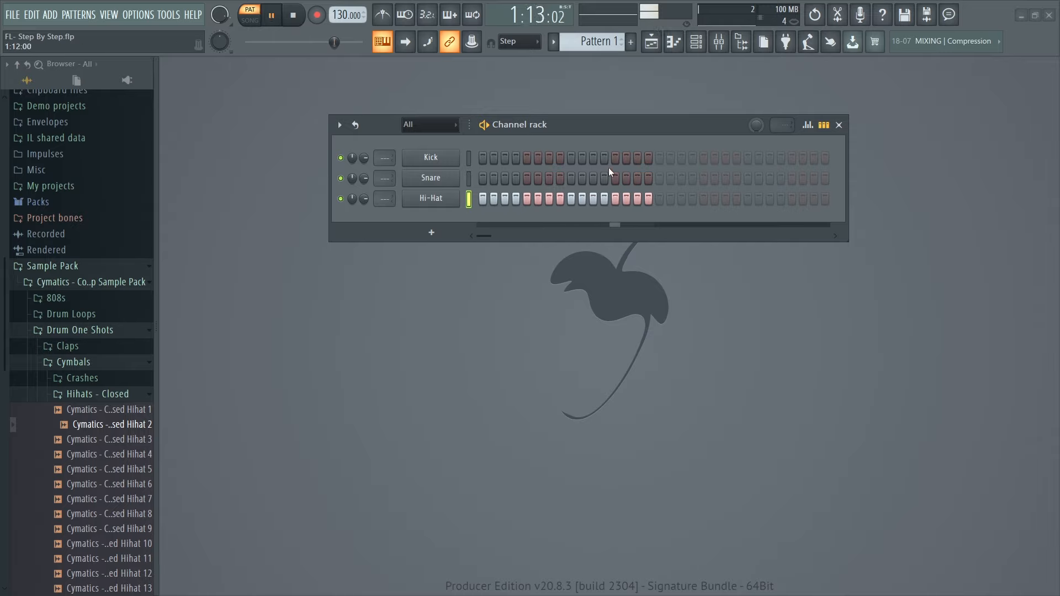
key("space")
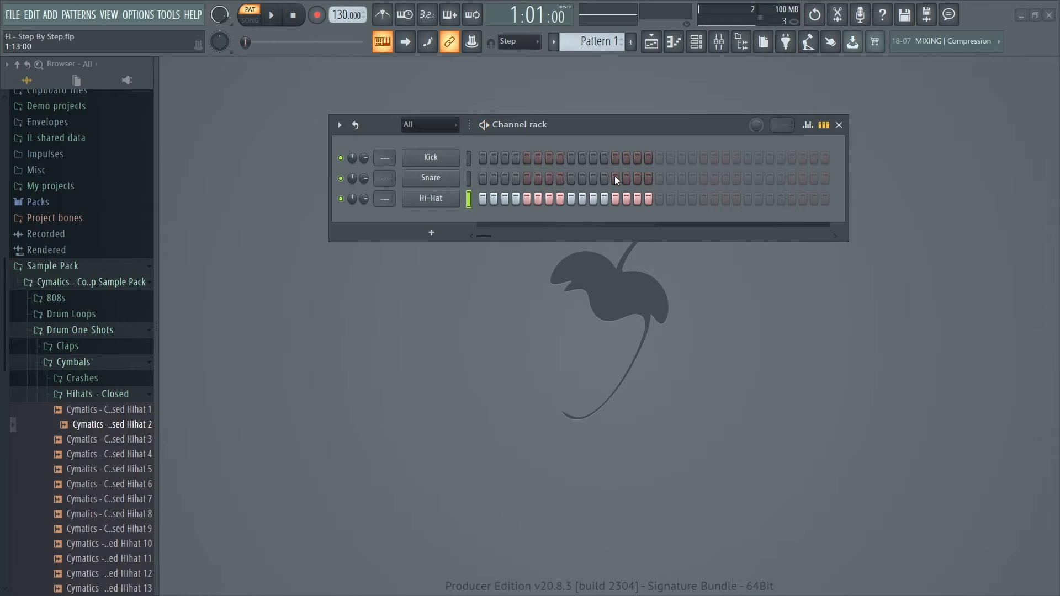
Rename Pattern 1 as Drum 1.
left_click(590, 40)
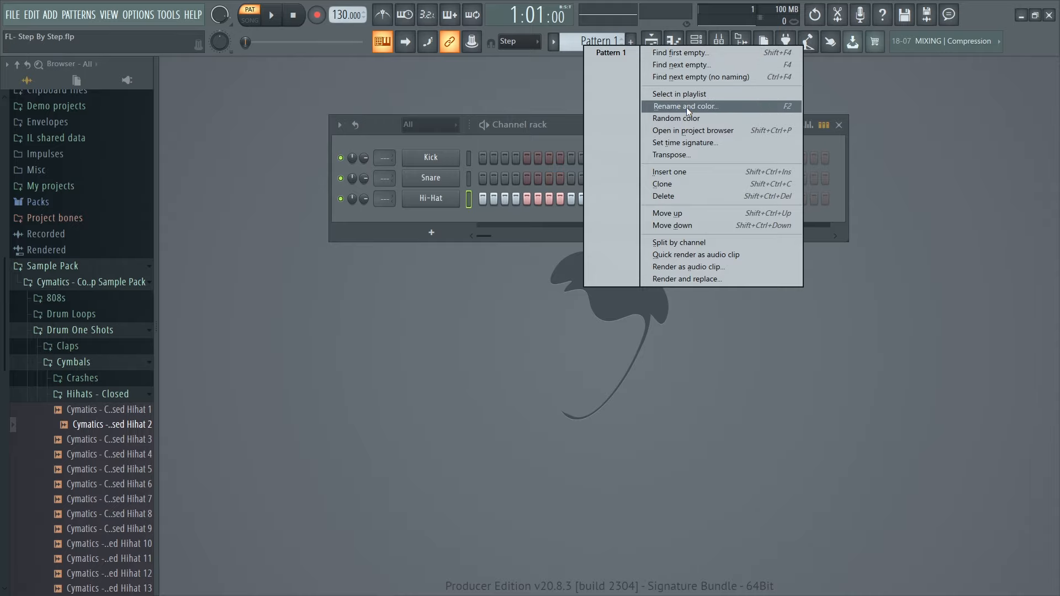
left_click(686, 106)
type("Drum 1")
key("Return")
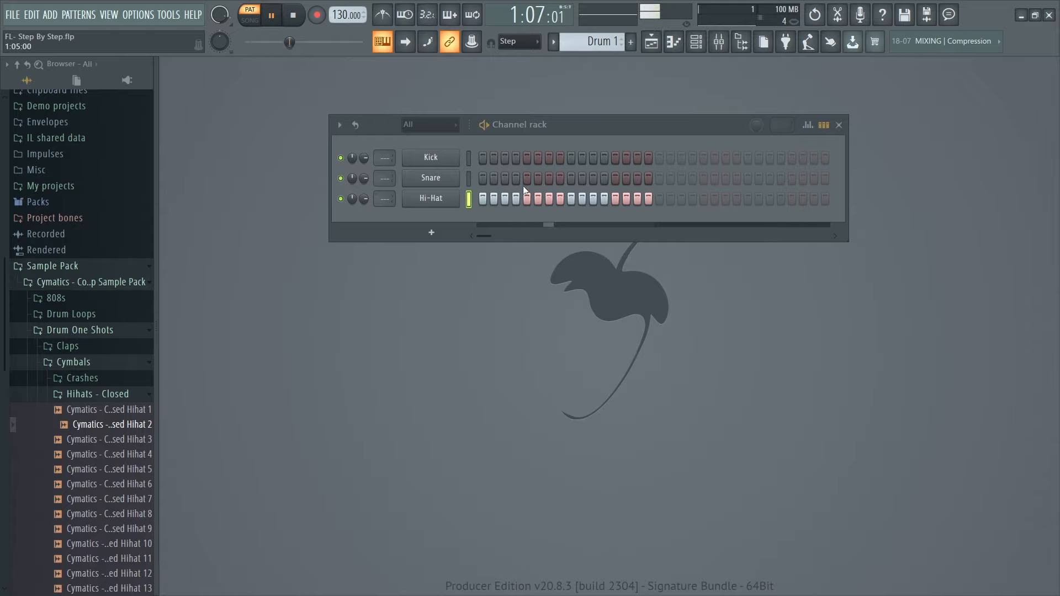
Place a Snare hit on step 9 and Kick hits on steps 1, 7 and 15, listening to the looped pattern.
left_click(570, 178)
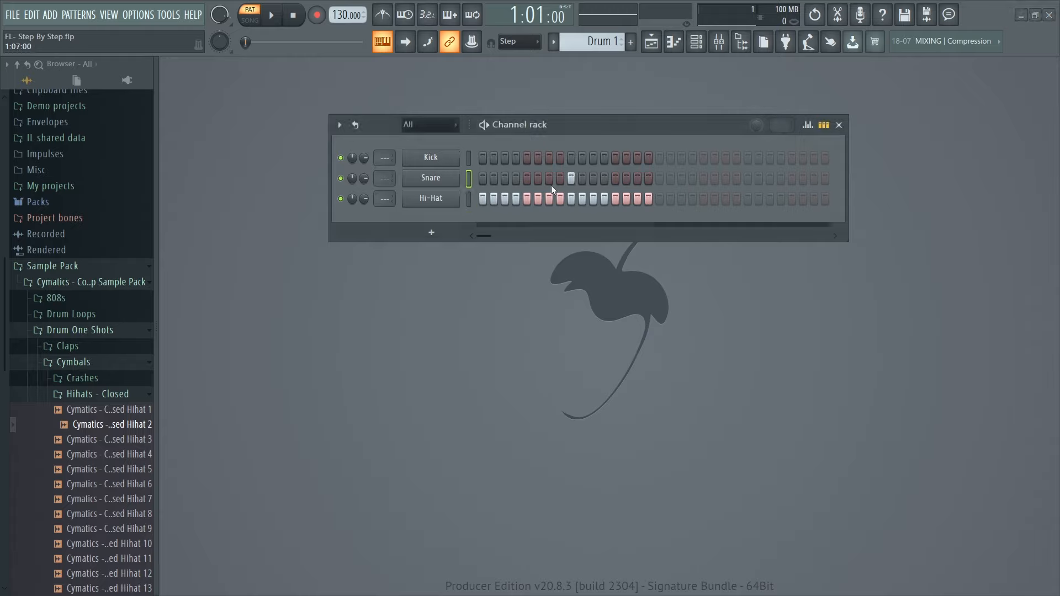
key("space")
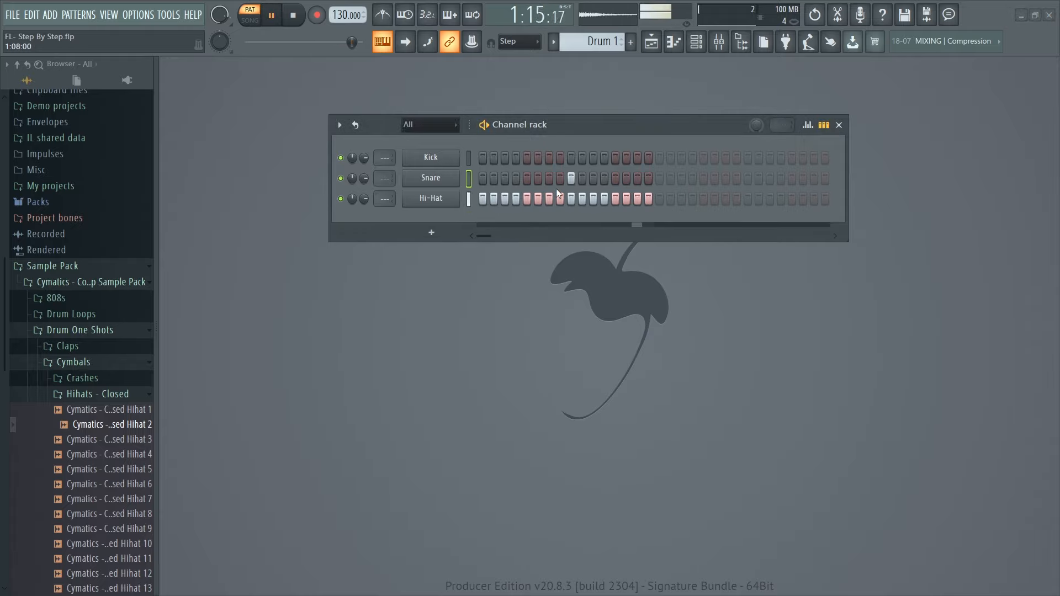
left_click(483, 158)
left_click(549, 157)
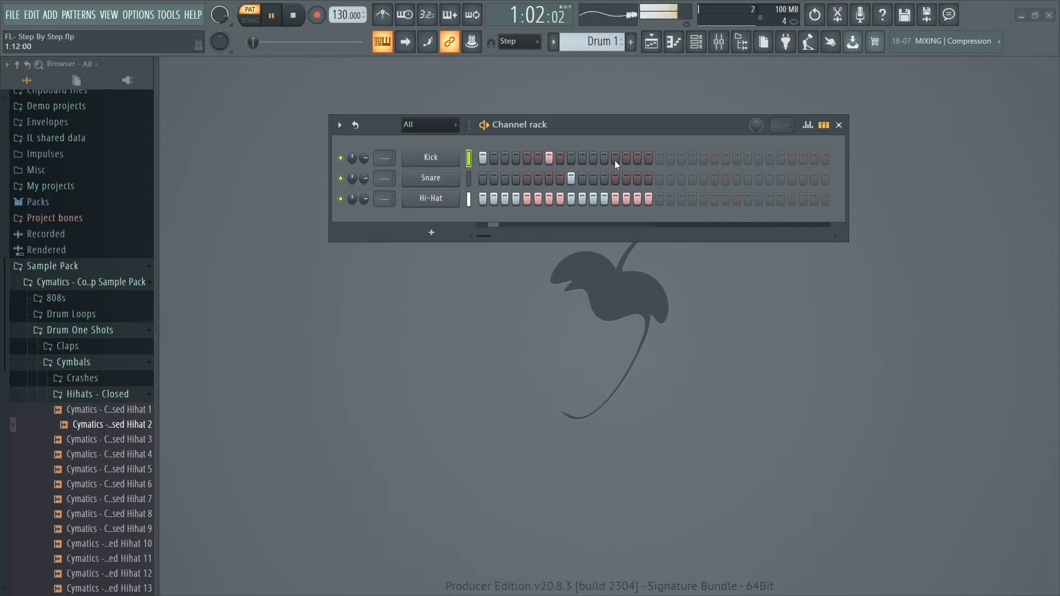
left_click(635, 158)
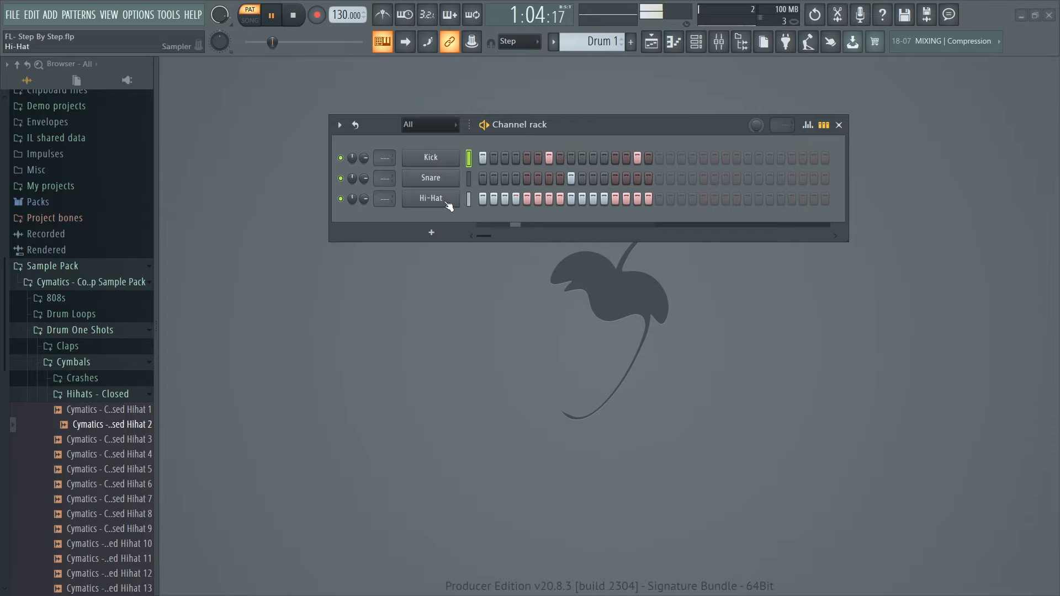
key("space")
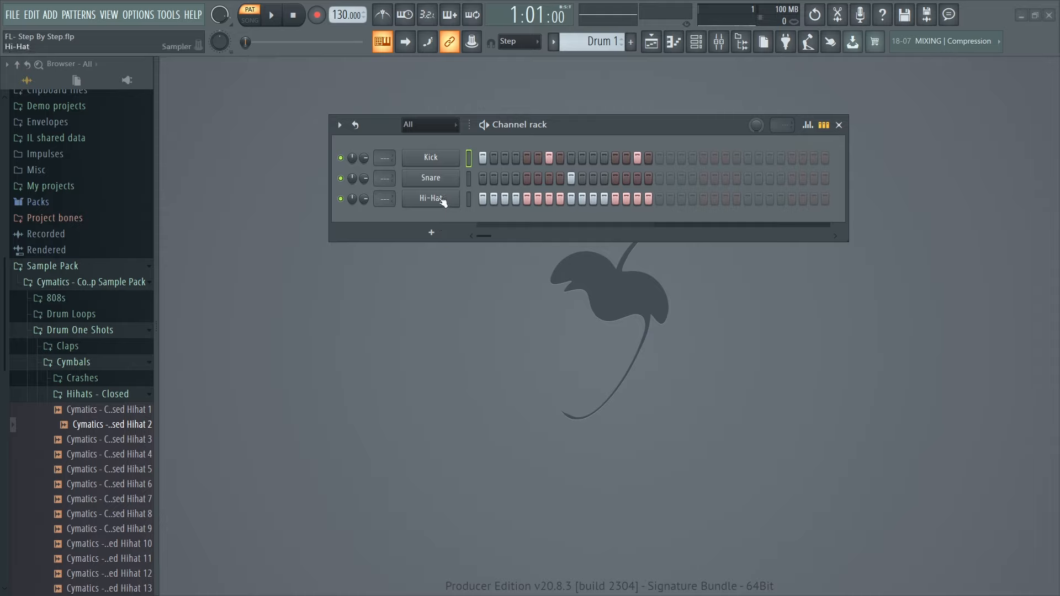
Try filling the Hi-Hat channel on every 2, 4 and 8 steps while the pattern plays.
right_click(442, 202)
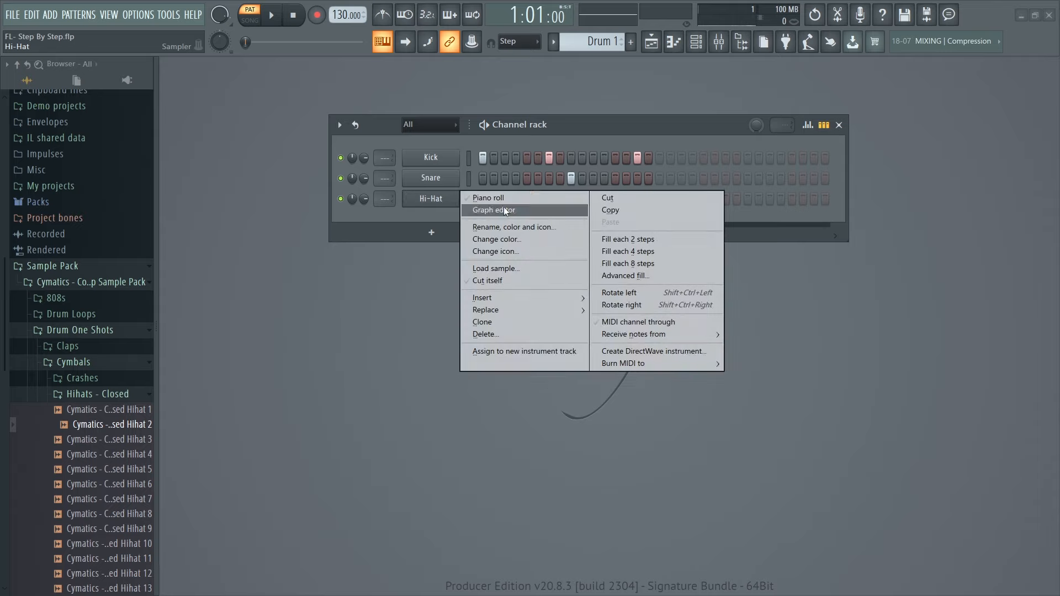
left_click(636, 241)
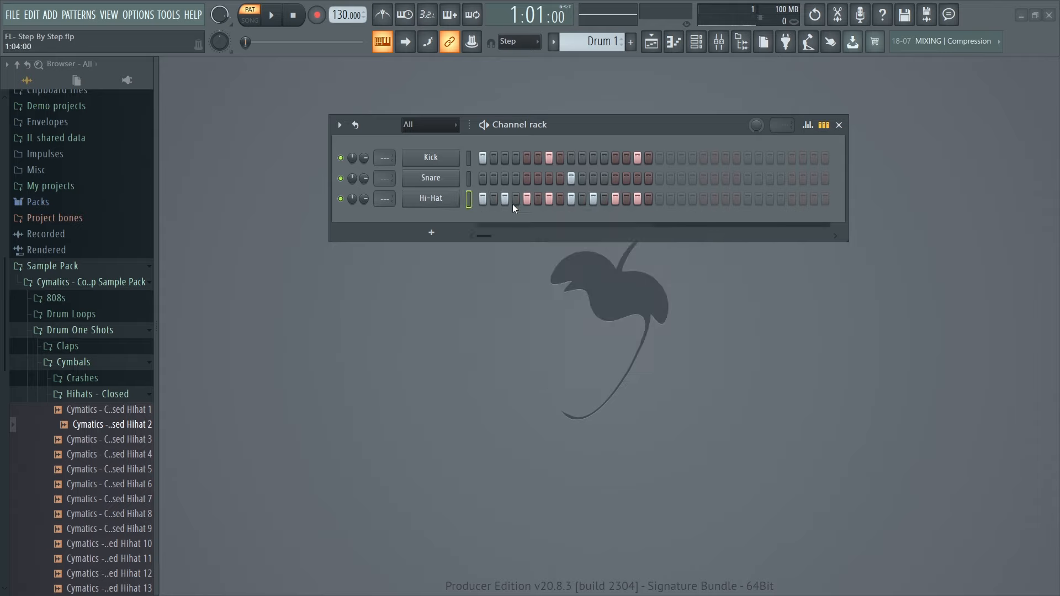
key("space")
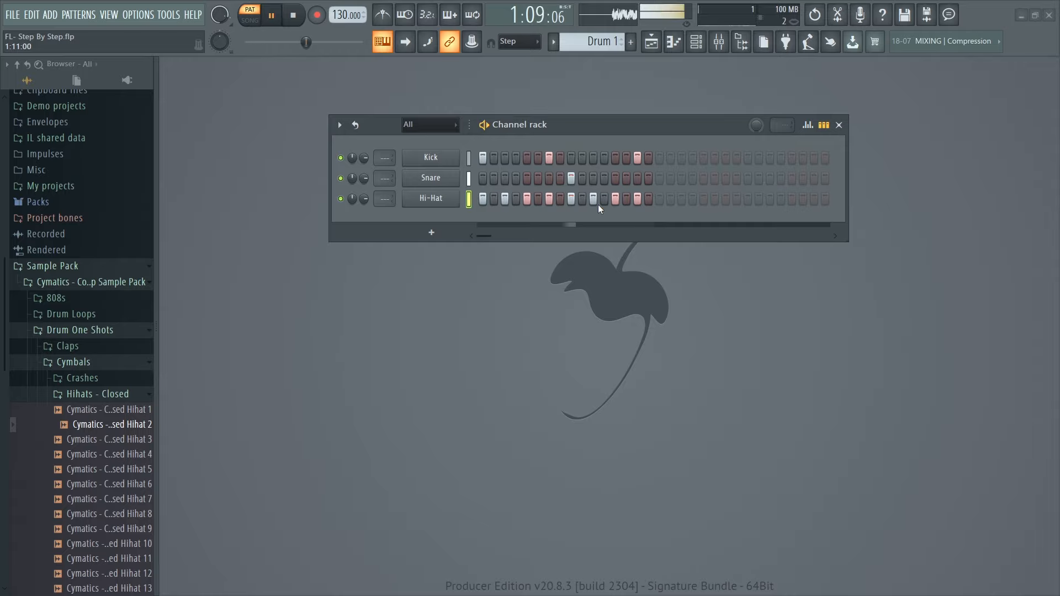
right_click(456, 199)
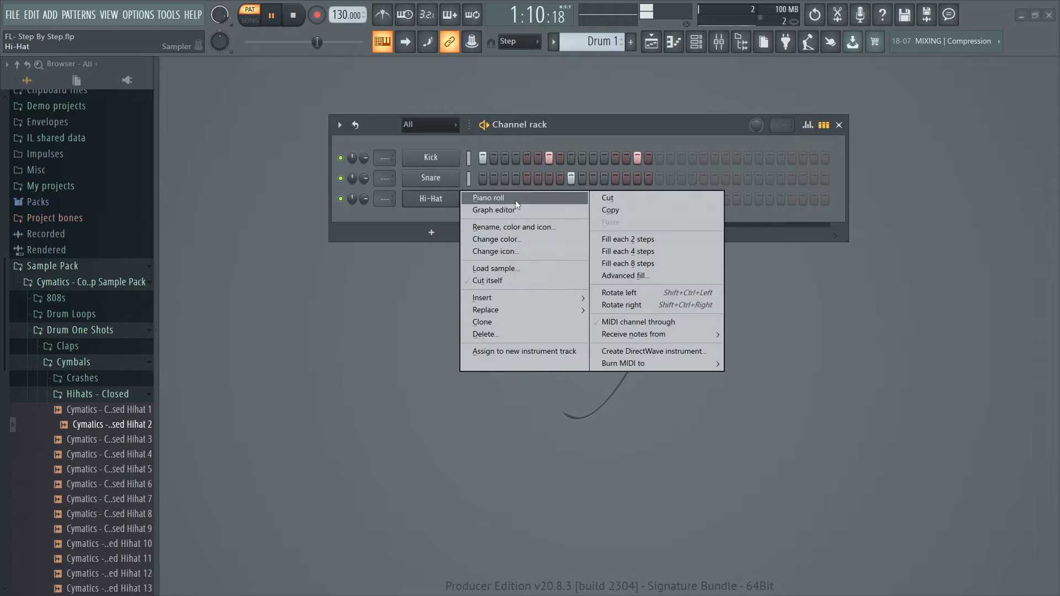
left_click(628, 251)
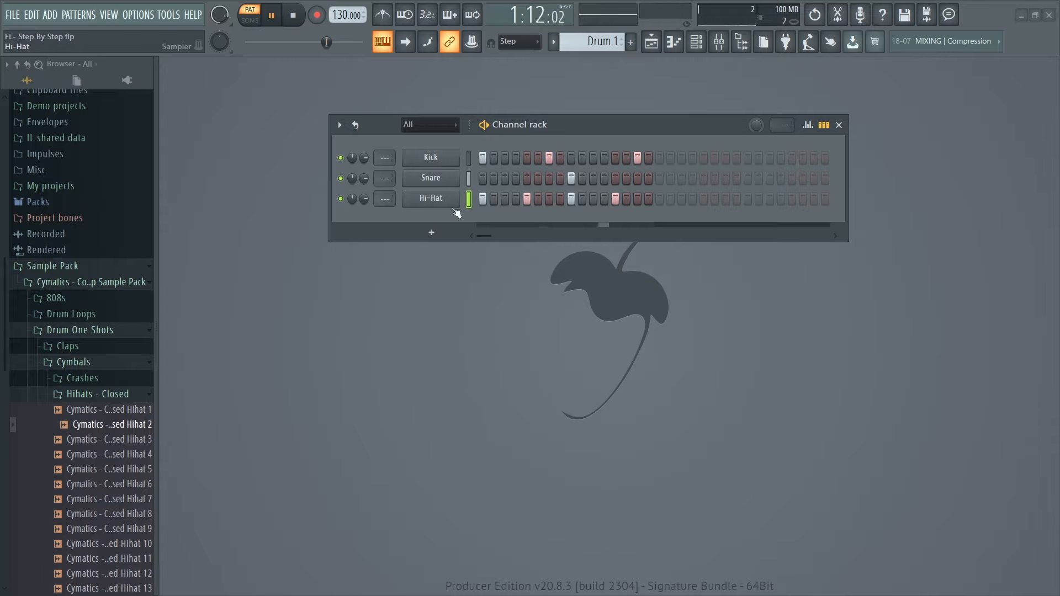
right_click(456, 198)
left_click(621, 264)
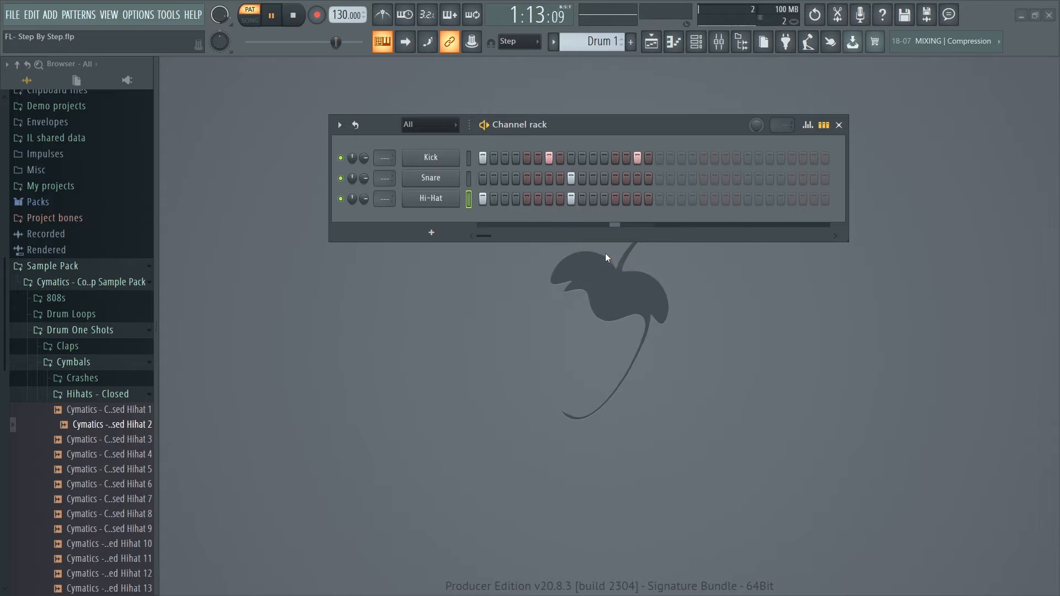
Fill the Hi-Hat channel on every 4 steps, stop playback, and move the channel rack slightly.
right_click(456, 199)
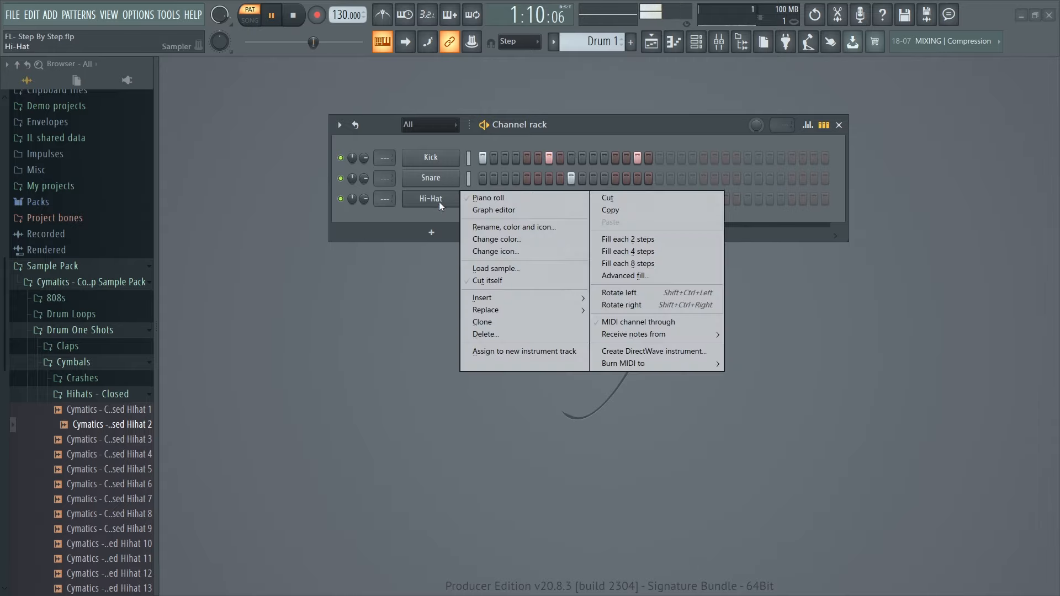
left_click(650, 251)
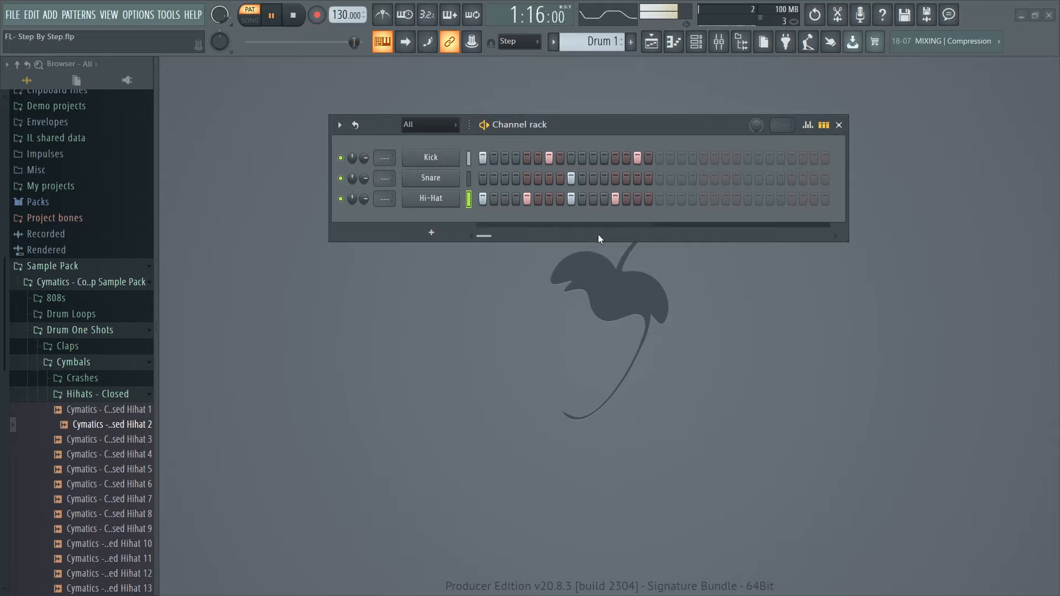
key("space")
left_click_drag(687, 125, 651, 132)
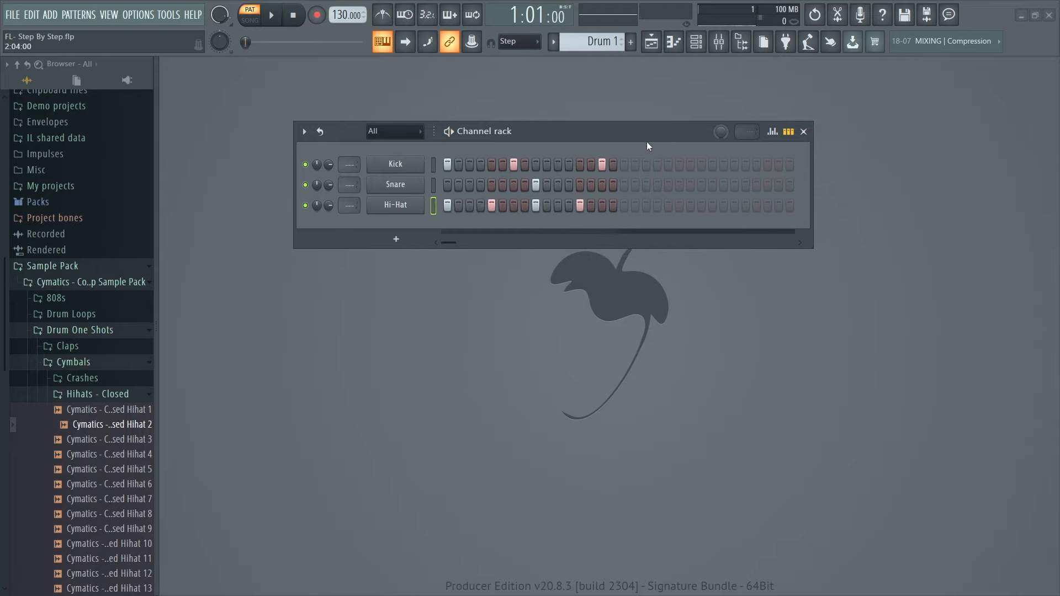
Extend the beat to 32 steps: Kick on 17, 23, 31, Snare on 25, Hi-Hat every 4 steps; move the Kick on 15 to 13.
left_click(624, 164)
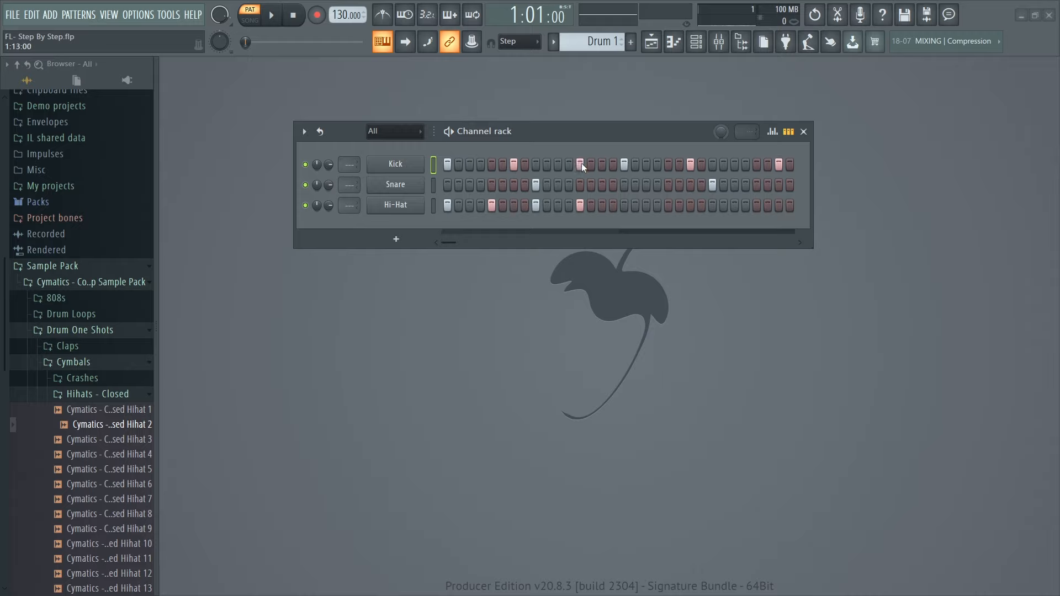
right_click(423, 206)
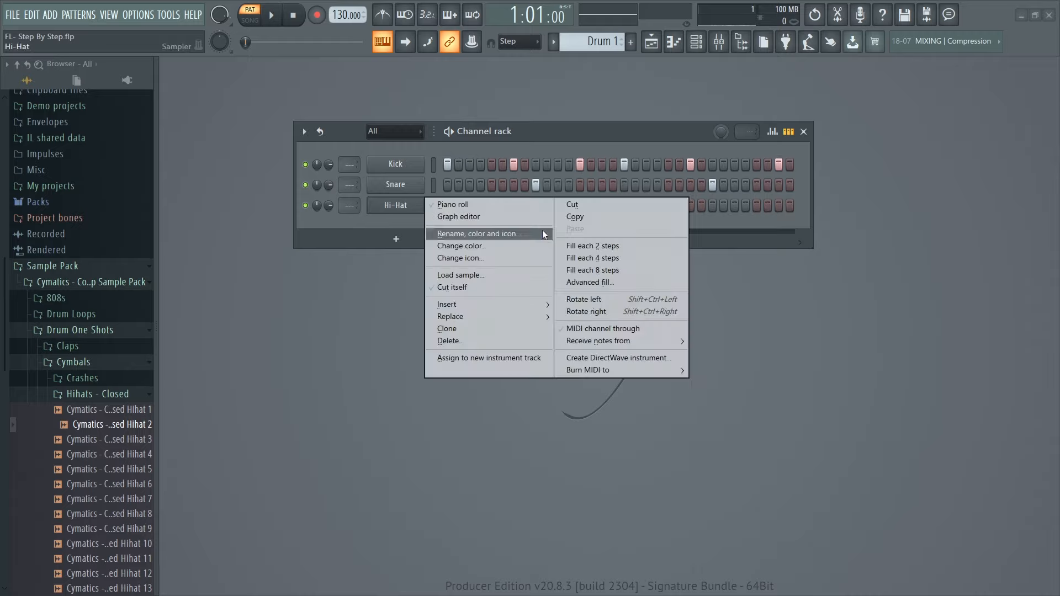
left_click(600, 259)
Play the pattern and add an extra Kick hit on step 21 in the second bar, leaving step 20 empty.
key("space")
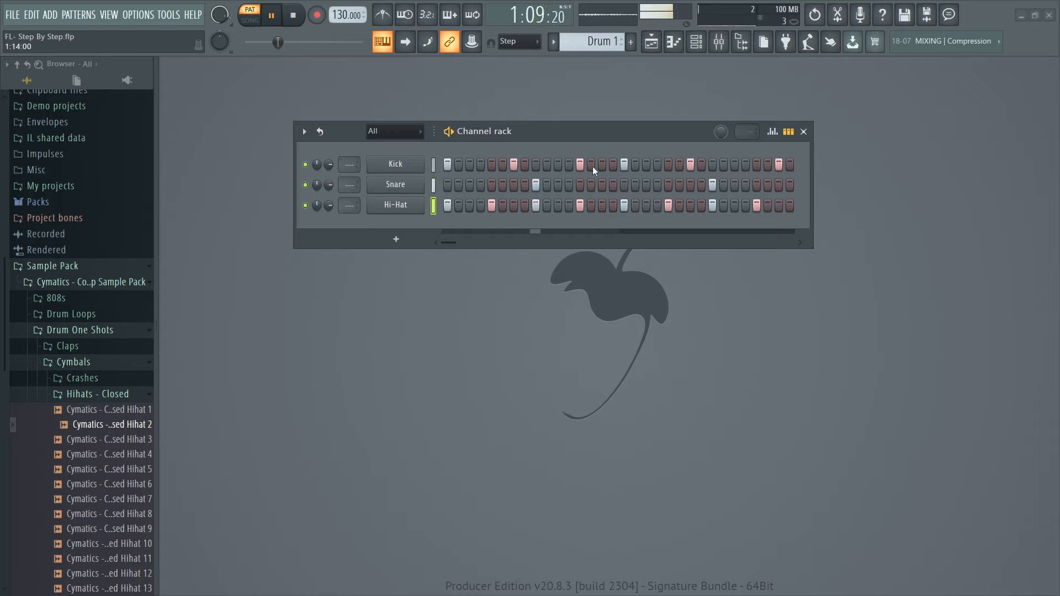
left_click(657, 164)
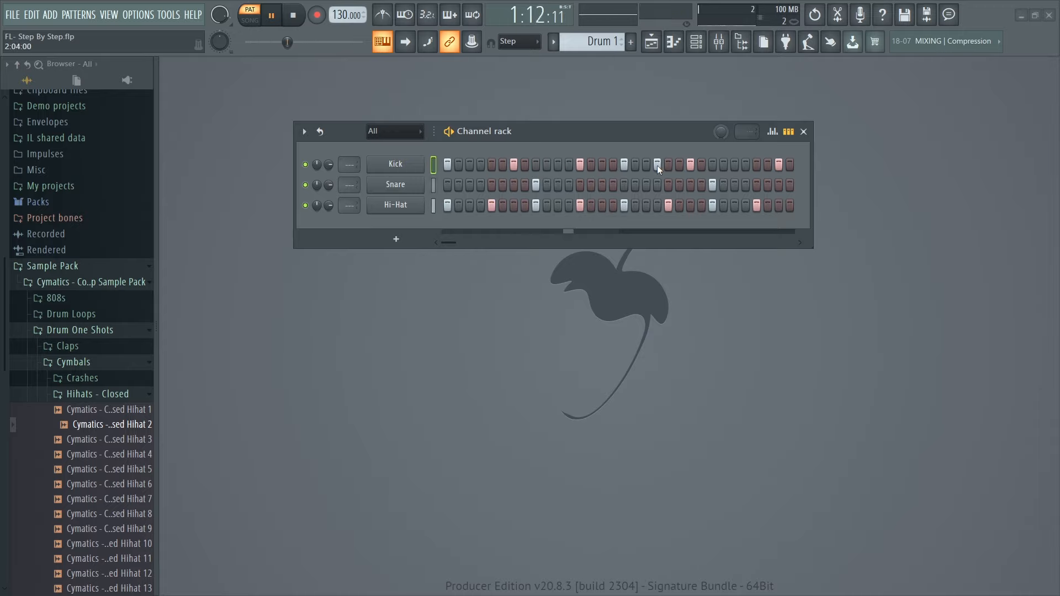
right_click(658, 166)
left_click(670, 165)
Try an extra Hi-Hat hit on step 20, stop playback, and place the hit on step 19 instead.
left_click(656, 205)
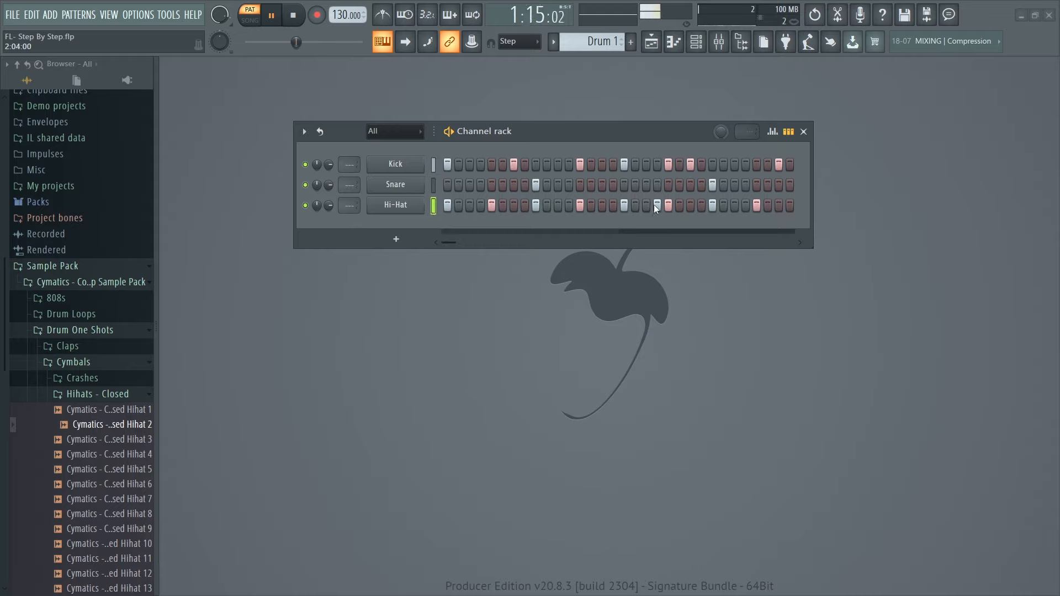
key("space")
right_click(657, 205)
left_click(645, 205)
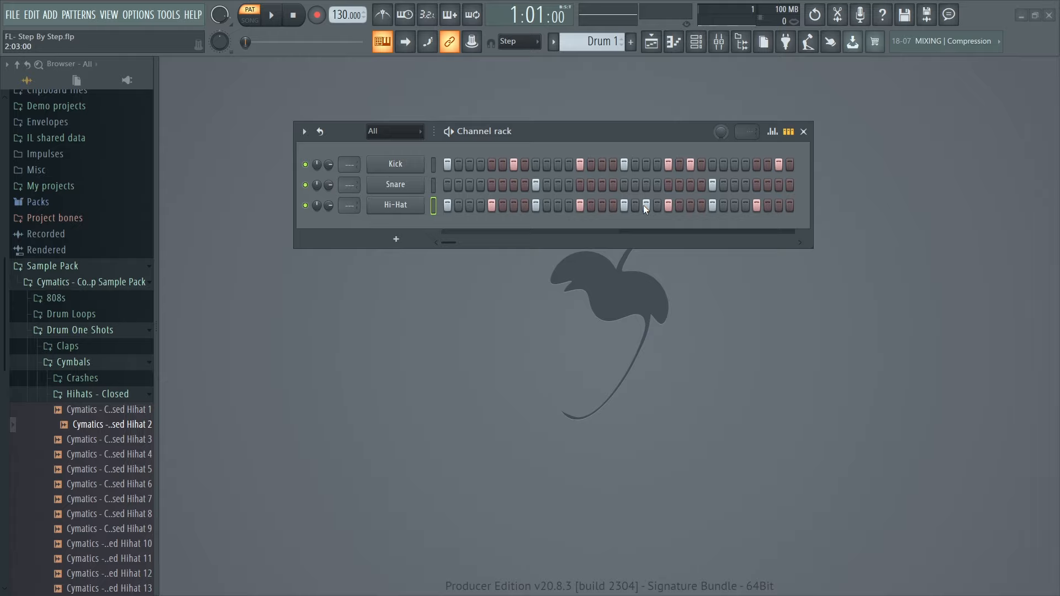
Play the pattern briefly, try the Kick channel's volume at 37%, and reset it to its default.
key("space")
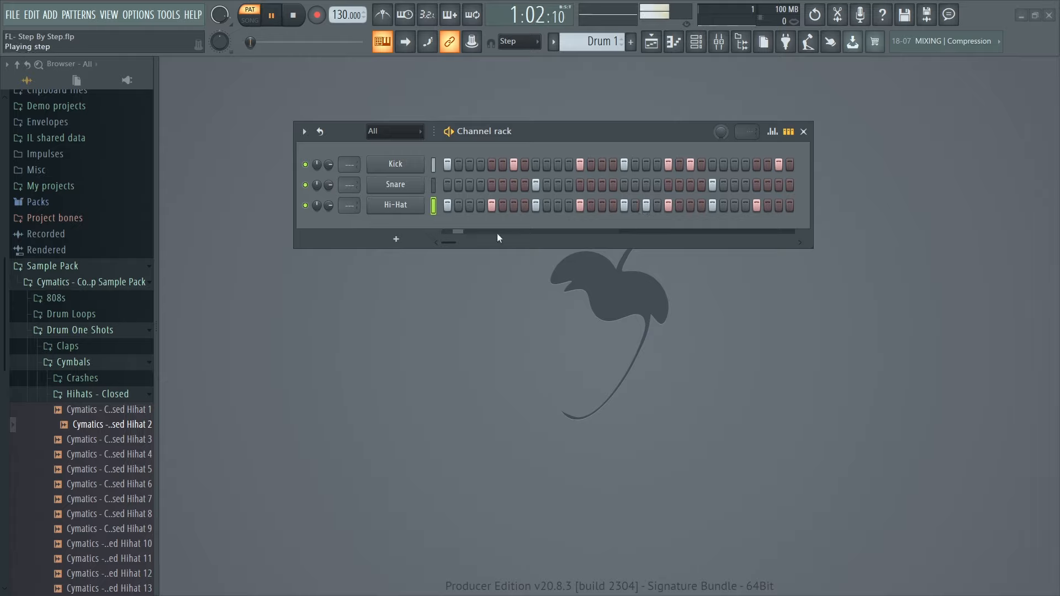
key("space")
left_click_drag(328, 164, 328, 177)
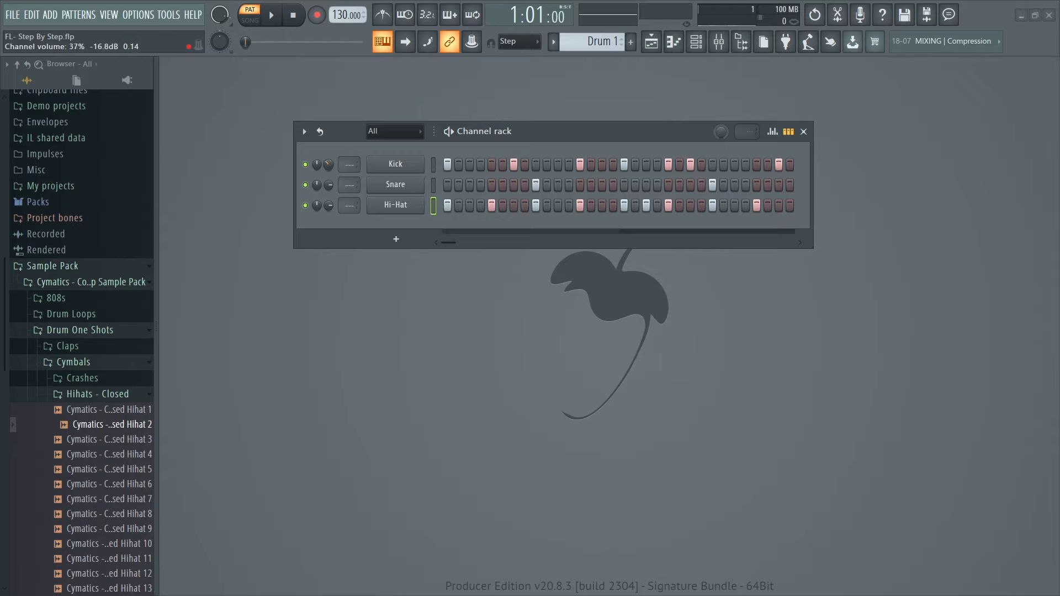
right_click(328, 164)
left_click(354, 169)
Try the Hi-Hat channel's volume at 100% during playback and at 35% while stopped, resetting it to its default each time.
key("space")
mouse_move(328, 205)
left_mouse_down()
mouse_move(328, 261)
mouse_move(327, 184)
left_mouse_up()
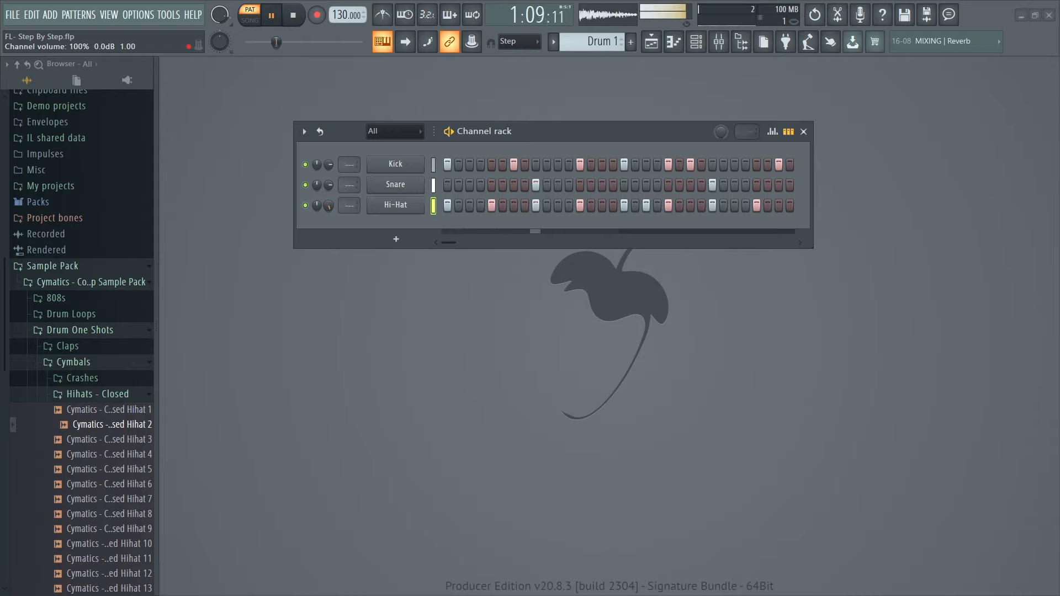
right_click(329, 207)
left_click(329, 198)
key("space")
right_click(330, 206)
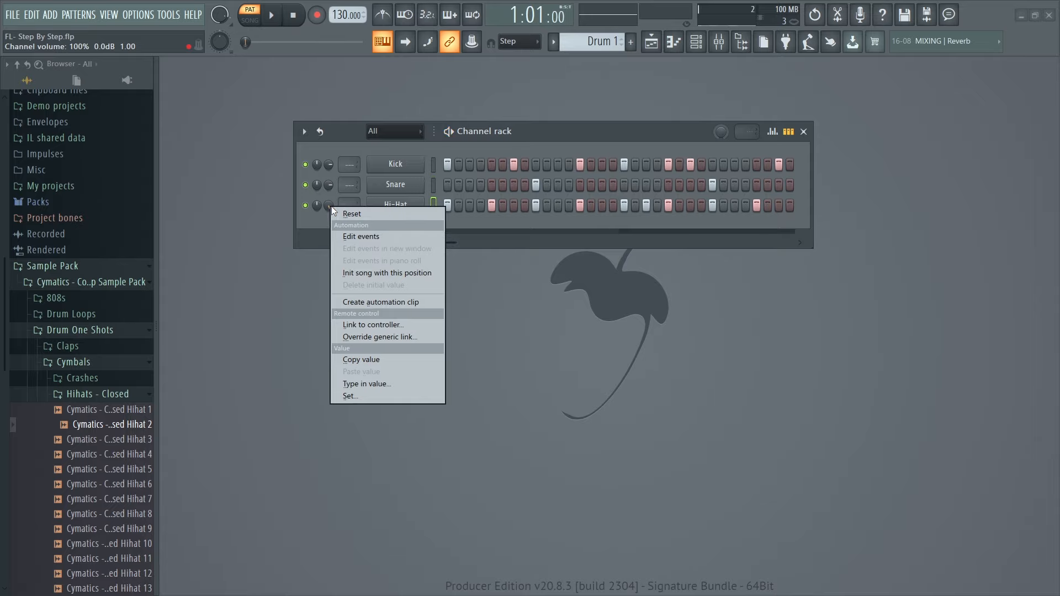
left_click(346, 214)
left_click_drag(328, 206, 328, 245)
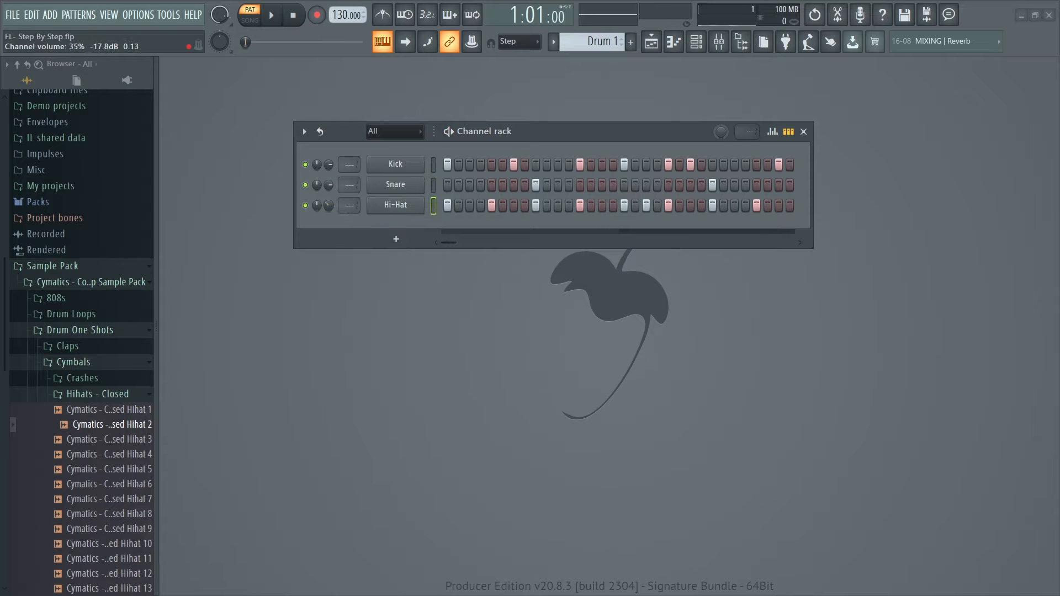
left_click(327, 204, "alt")
Try panning the Hi-Hat channel 100% left and 48% right while the pattern plays, stop playback, and return the panning to centre.
left_click_drag(316, 205, 316, 254)
key("space")
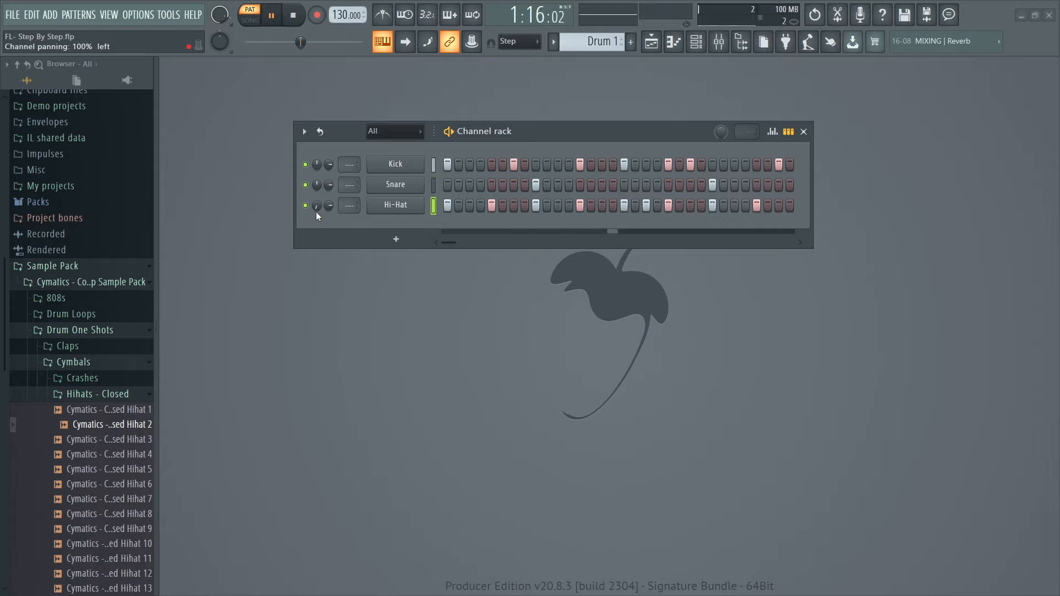
mouse_move(317, 205)
left_mouse_down()
mouse_move(317, 228)
mouse_move(317, 175)
mouse_move(319, 203)
left_mouse_up()
key("space")
key("space")
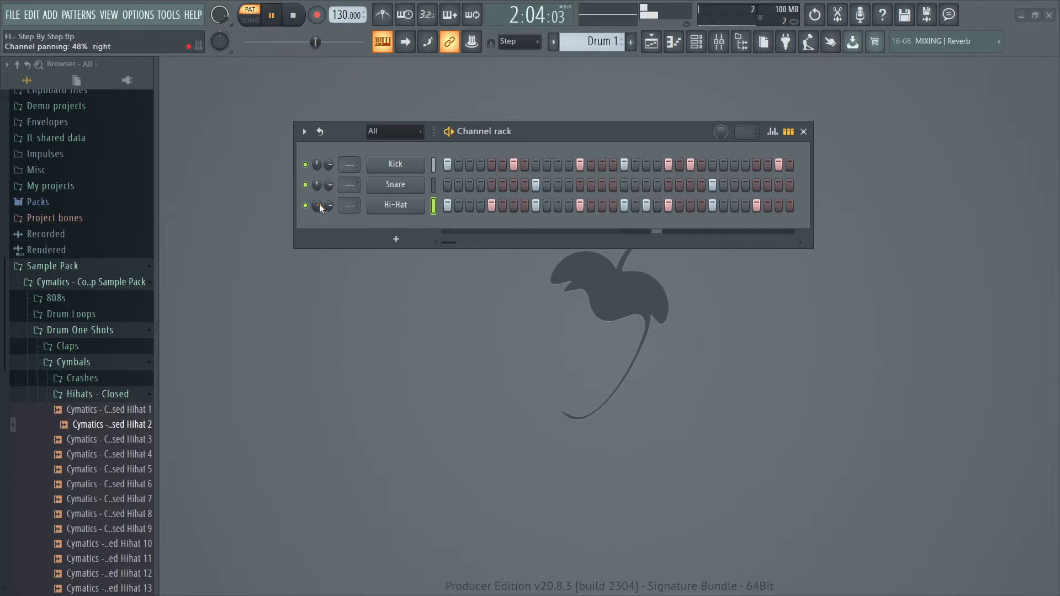
key("space")
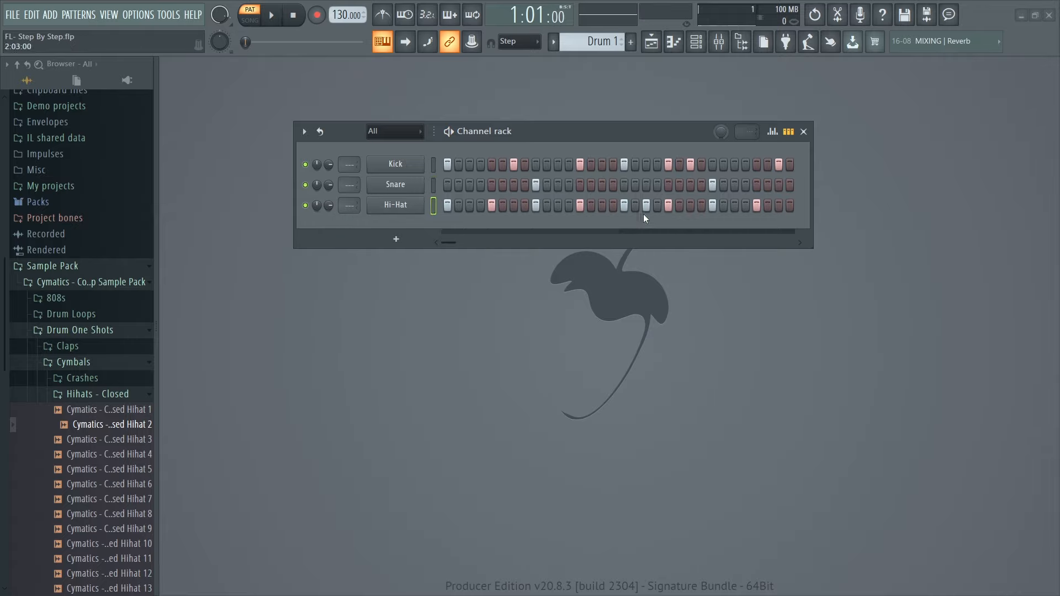
Move the Hi-Hat hit from step 19 to step 7, and try extra hits on steps 23 and 24 during playback before removing them.
left_click(513, 205)
key("space")
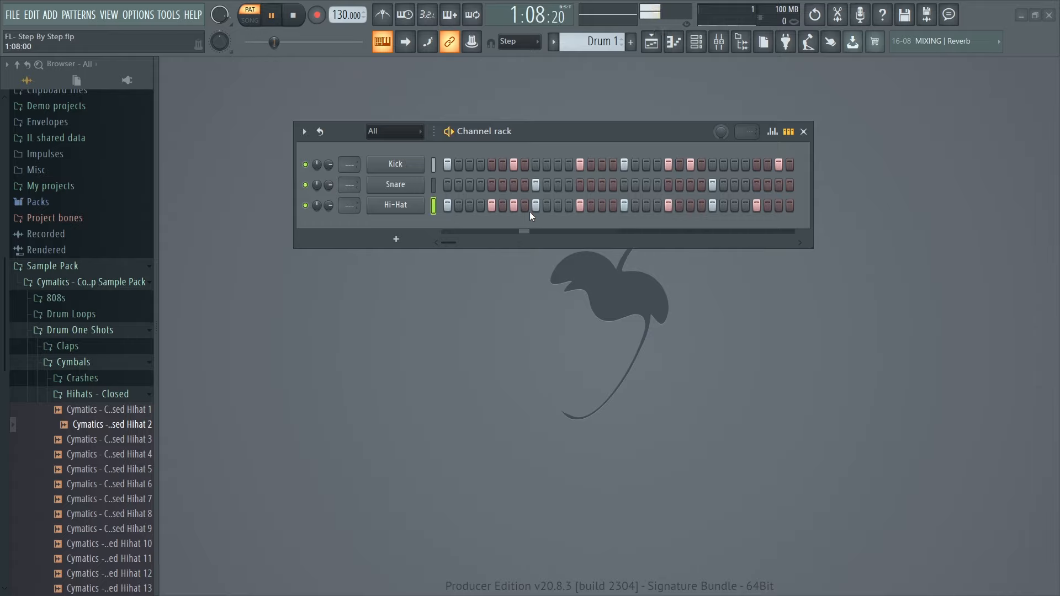
left_click(700, 204)
left_click(690, 206)
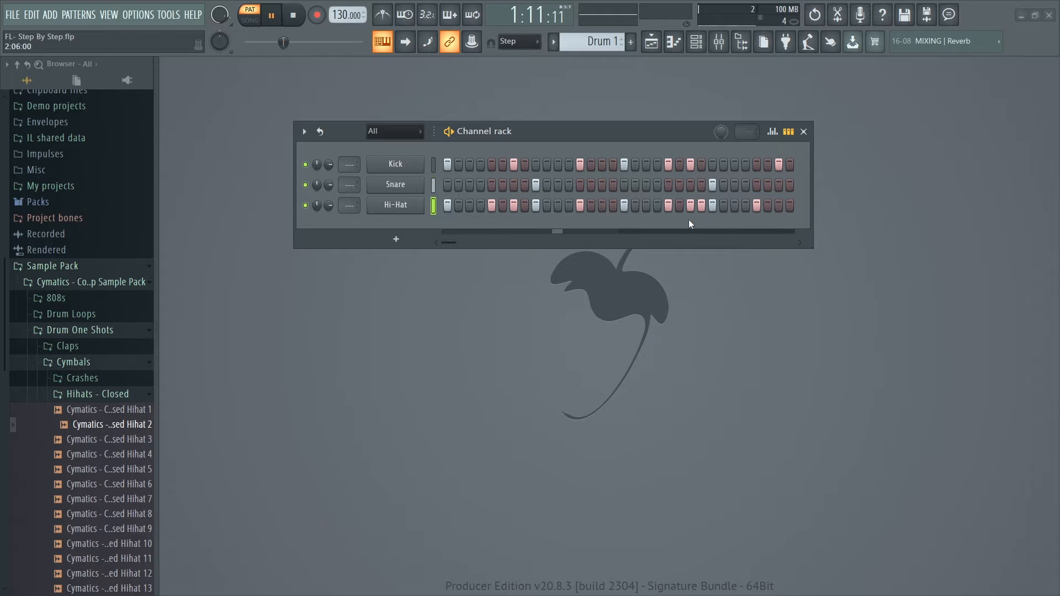
left_click(691, 205)
left_click(700, 206)
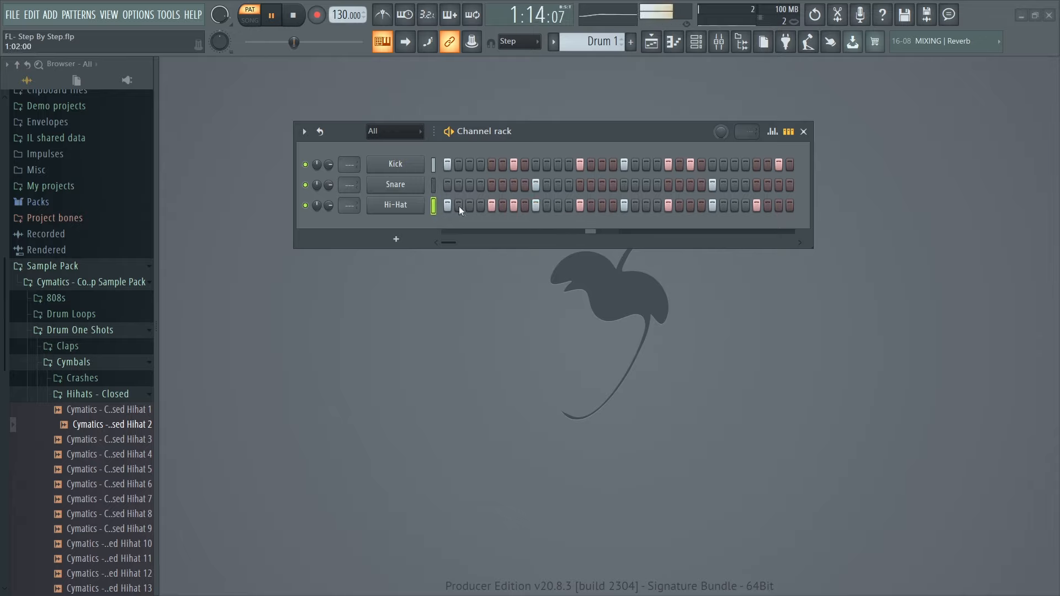
key("space")
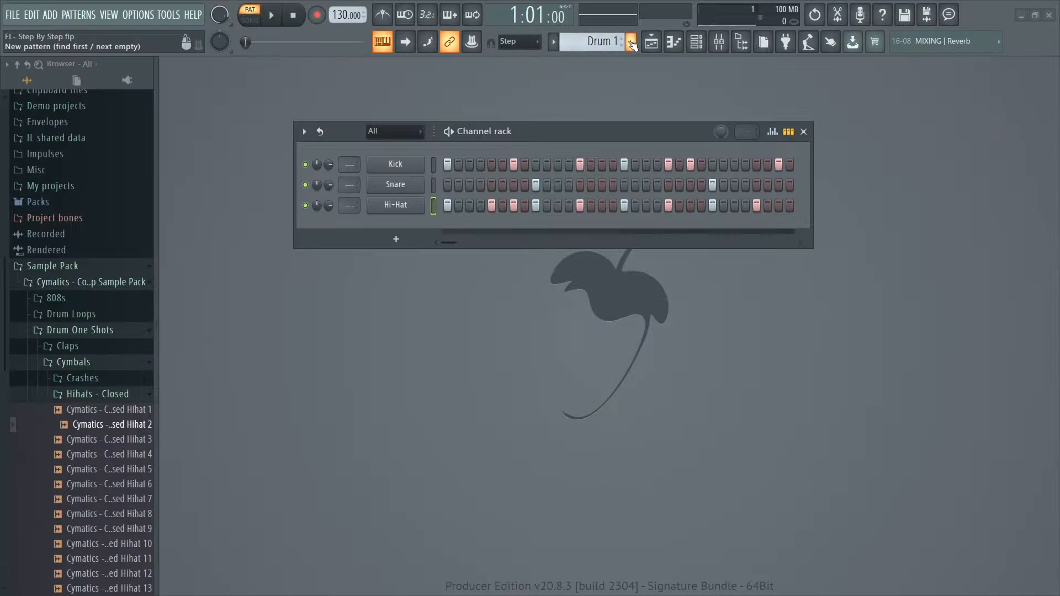
Create a new empty pattern named Drum 2.
left_click(626, 40)
type("Drum 2")
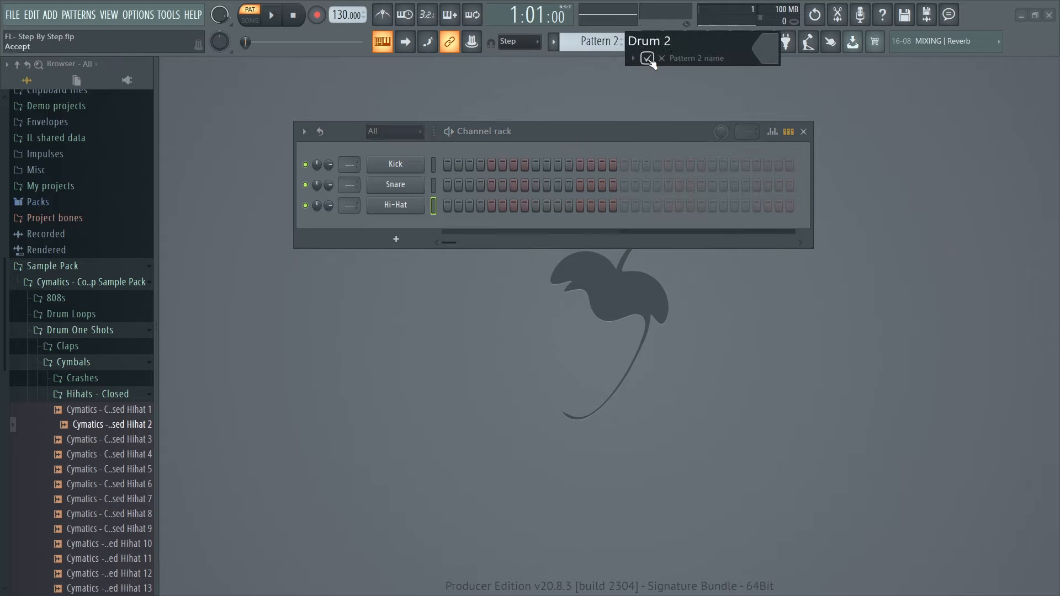
left_click(647, 58)
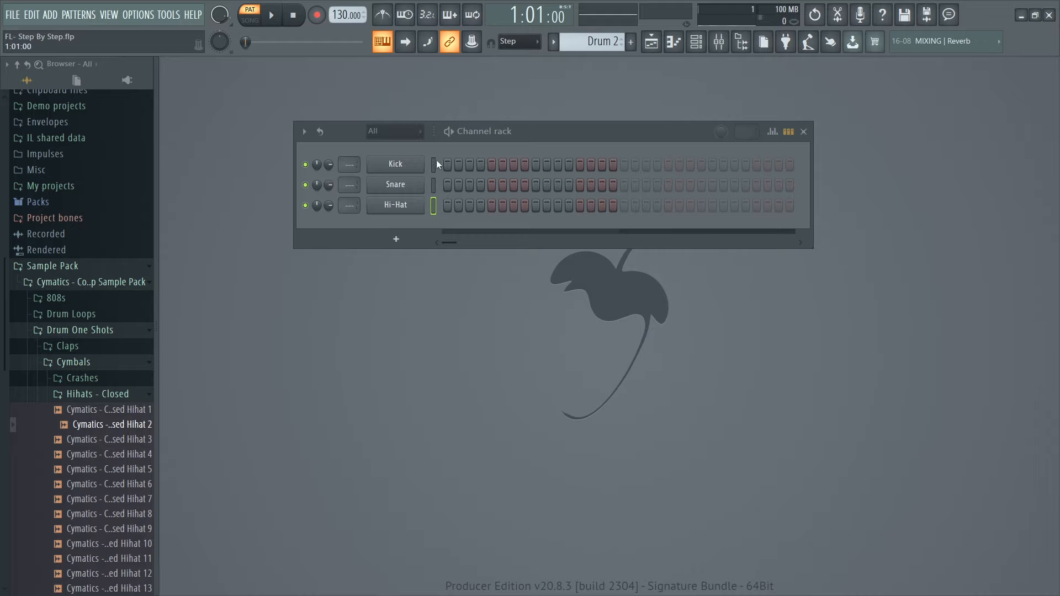
Extend Drum 2 to 32 steps with the Hi-Hat channel filled on every 2 steps, and play it briefly.
right_click(413, 207)
left_click(572, 246)
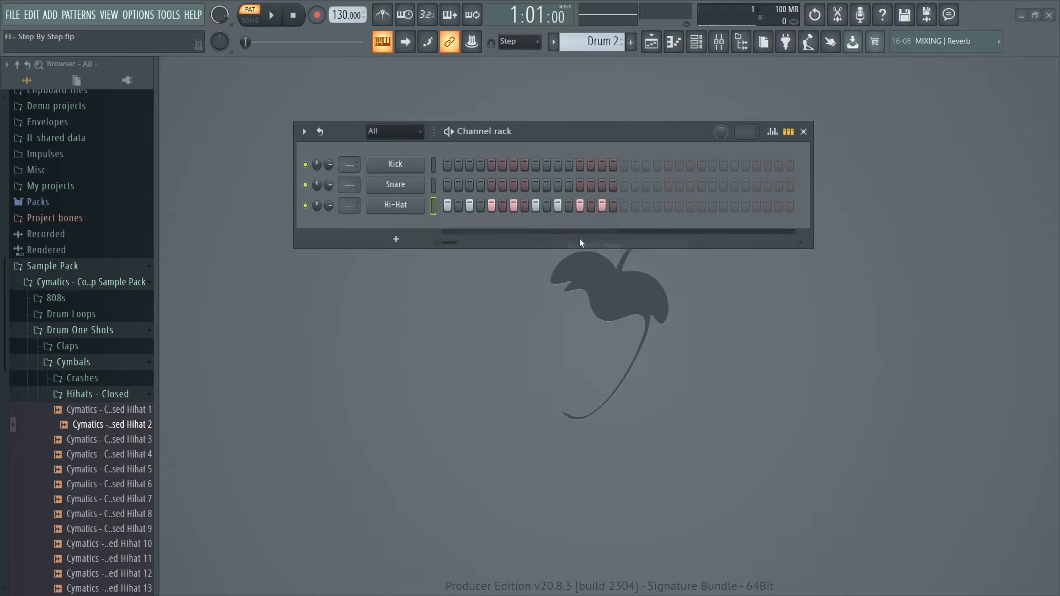
left_click(625, 209)
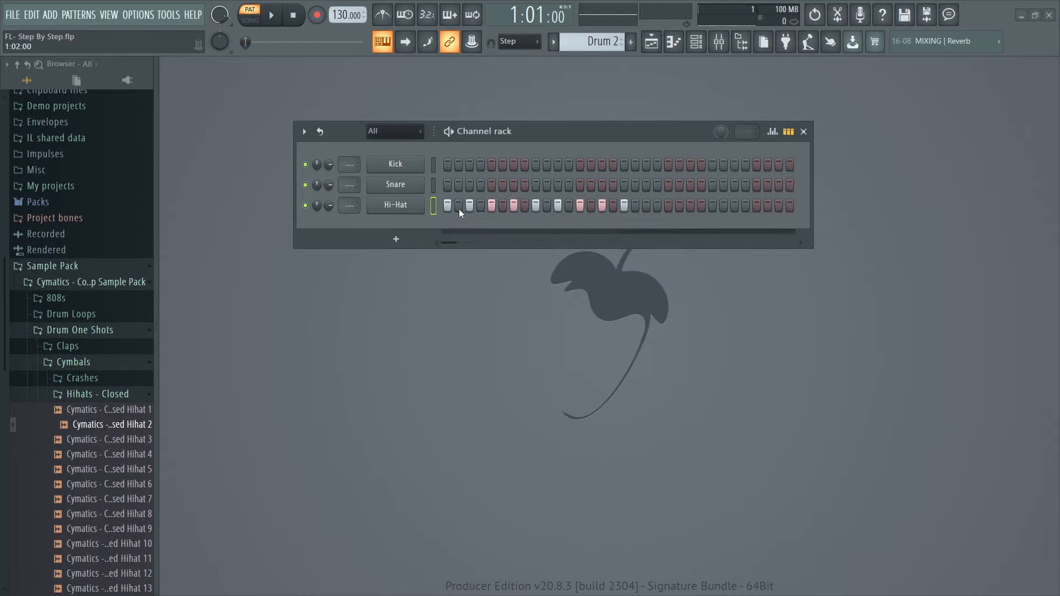
right_click(417, 205)
left_click(607, 248)
key("space")
key("space")
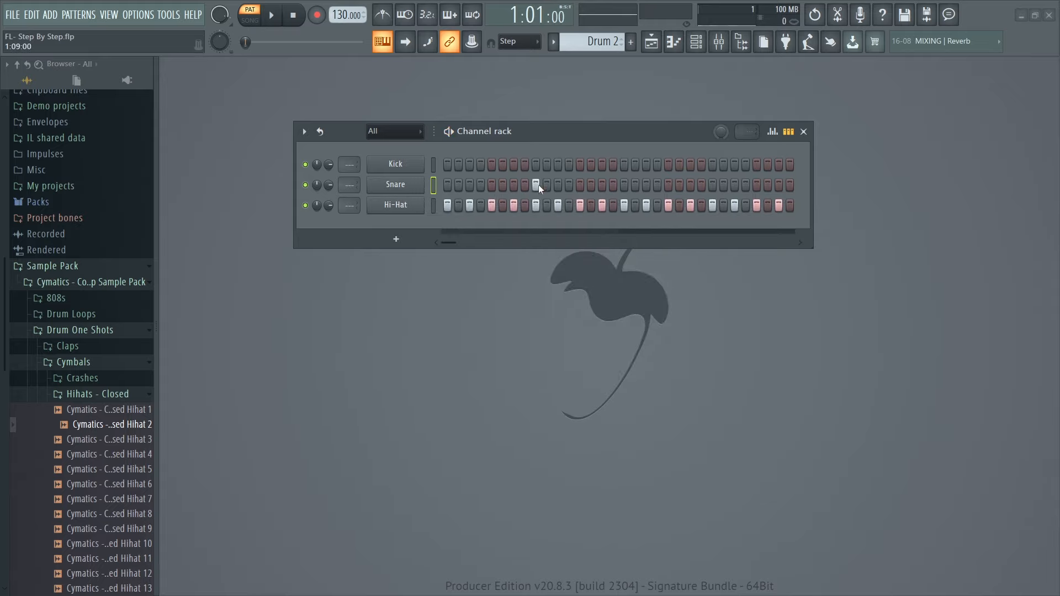
Place Snare hits on steps 9 and 25 and Kick hits on steps 1, 7, 13, 19, 22 and 31 in Drum 2.
key("space")
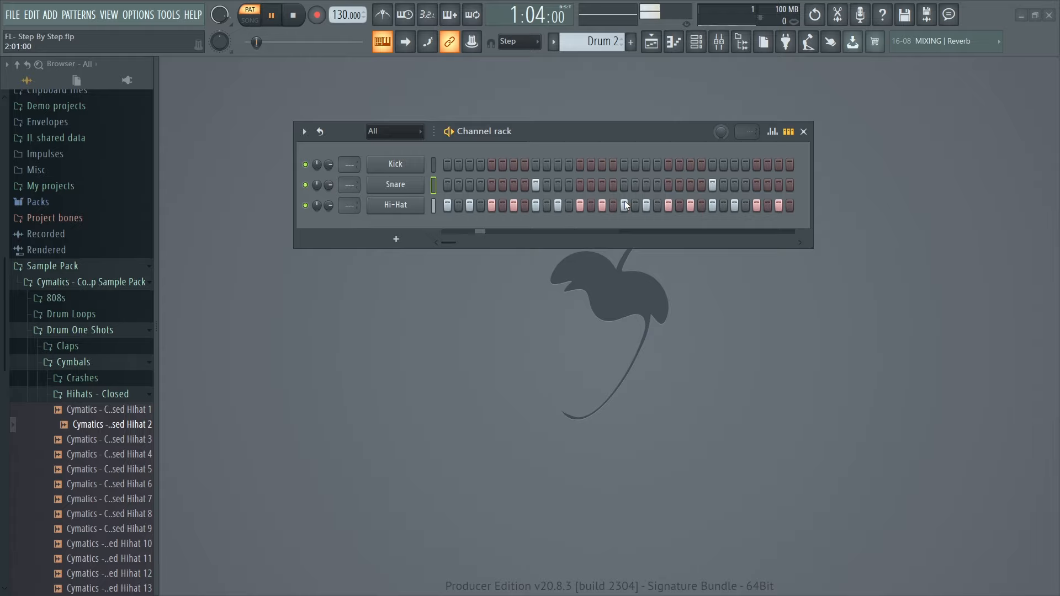
left_click(447, 164)
left_click(513, 165)
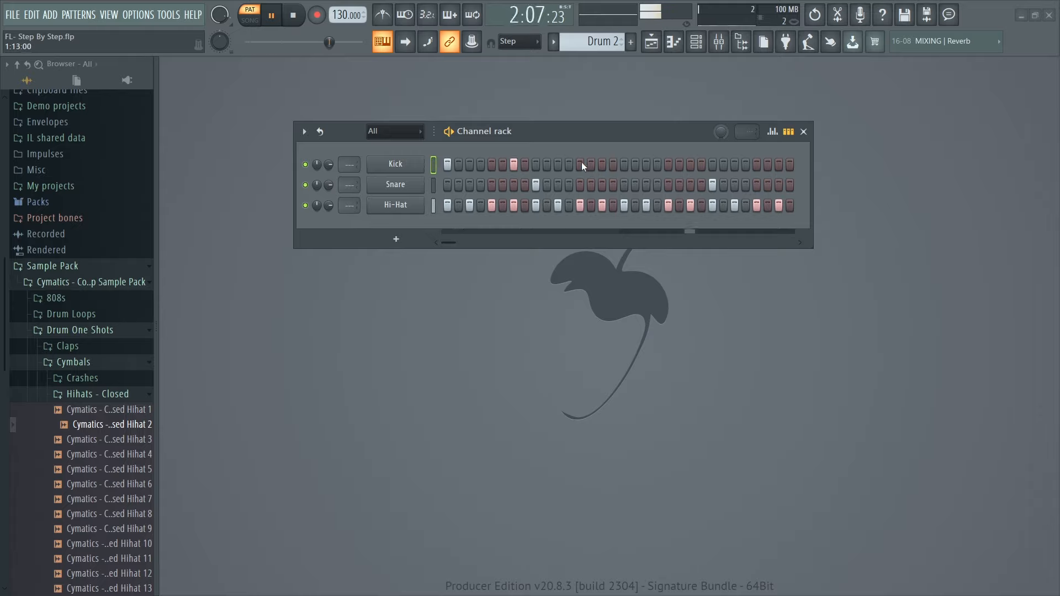
left_click(581, 163)
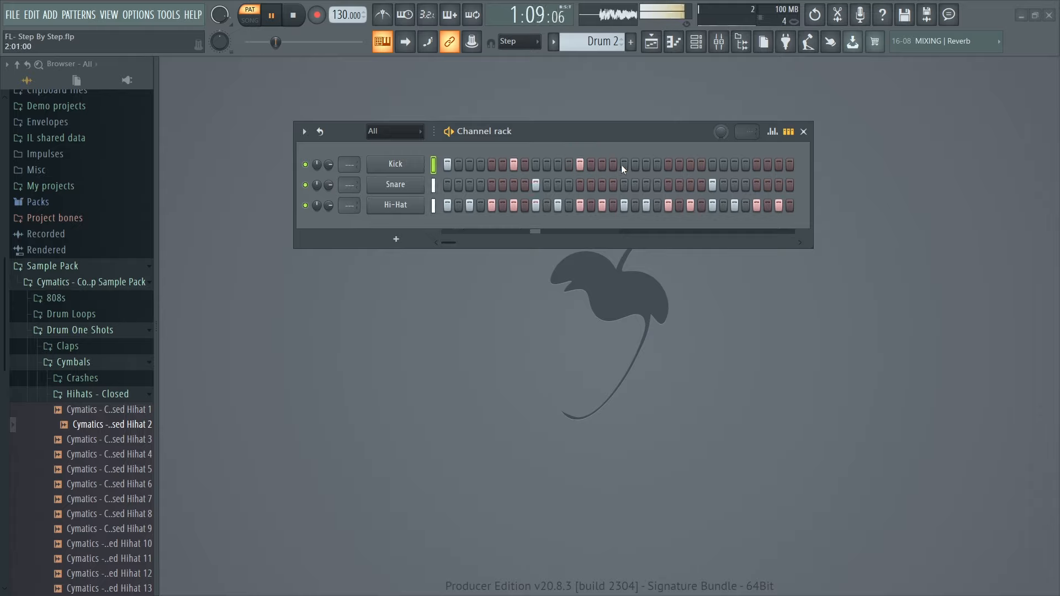
left_click(624, 164)
key("space")
left_click(626, 163)
key("space")
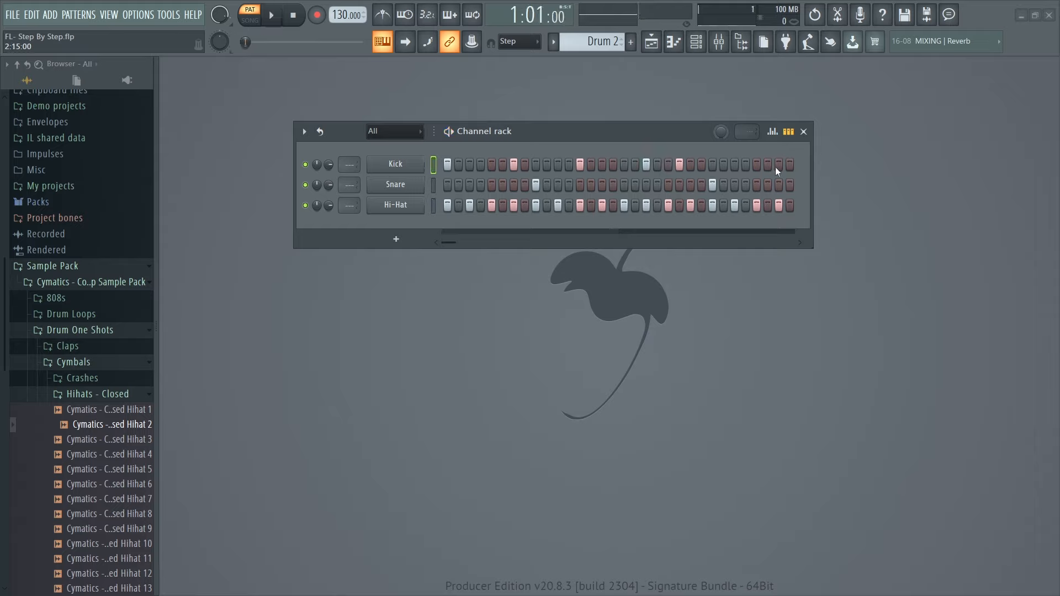
Move the Kick hit on step 22 to 23 and the one on step 19 to 18 while Drum 2 plays, and stop playback.
key("space")
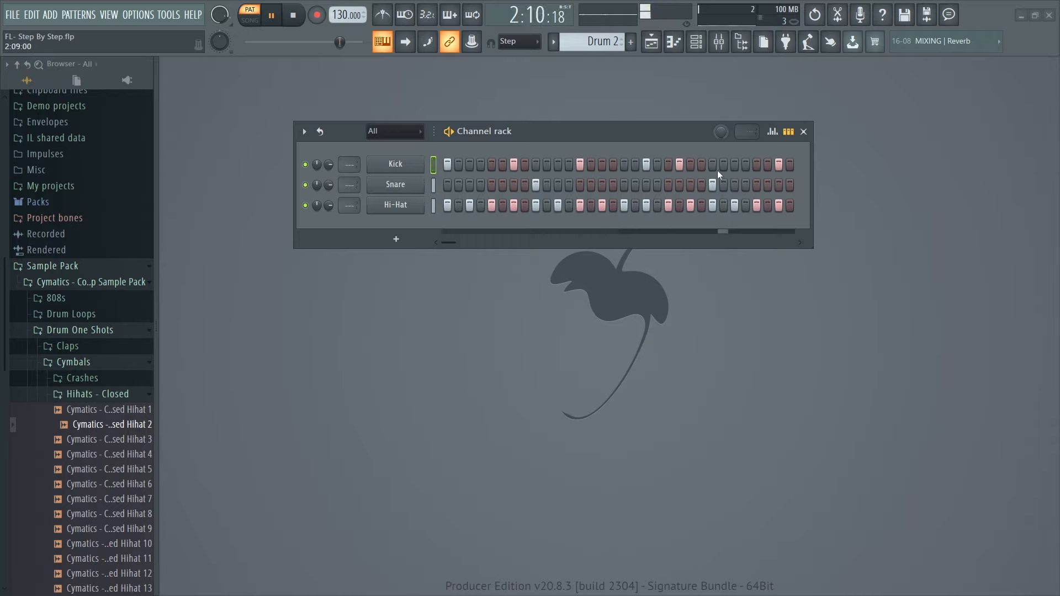
left_click(679, 164)
left_click(690, 164)
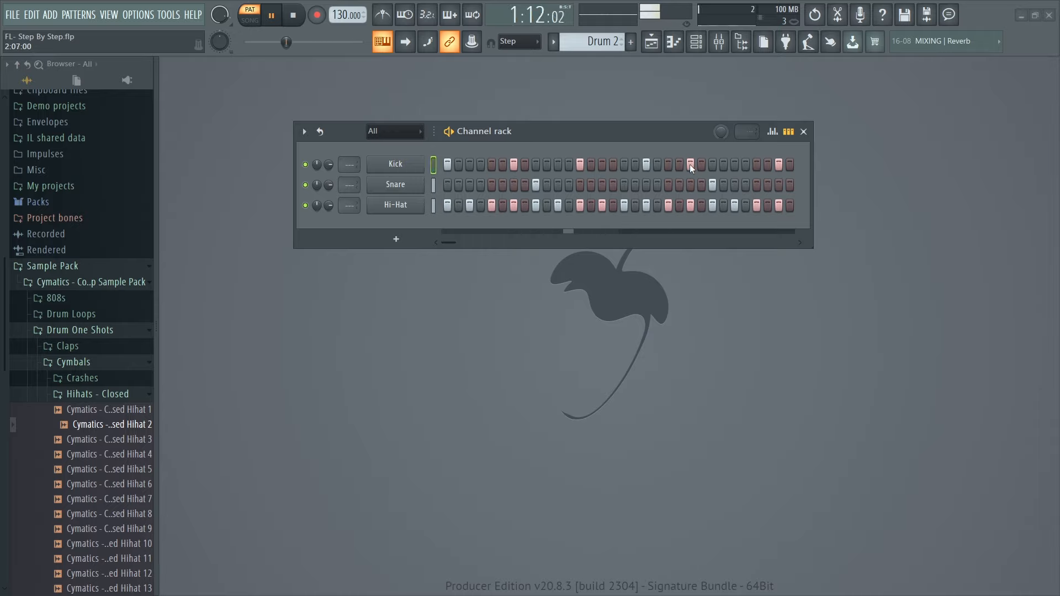
left_click(645, 165)
left_click(636, 164)
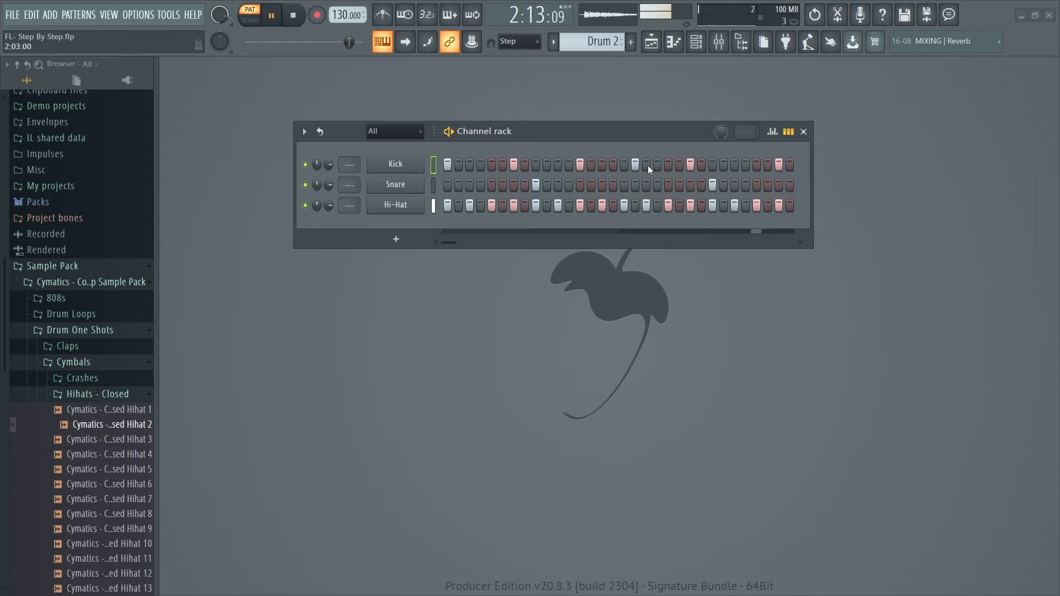
key("space")
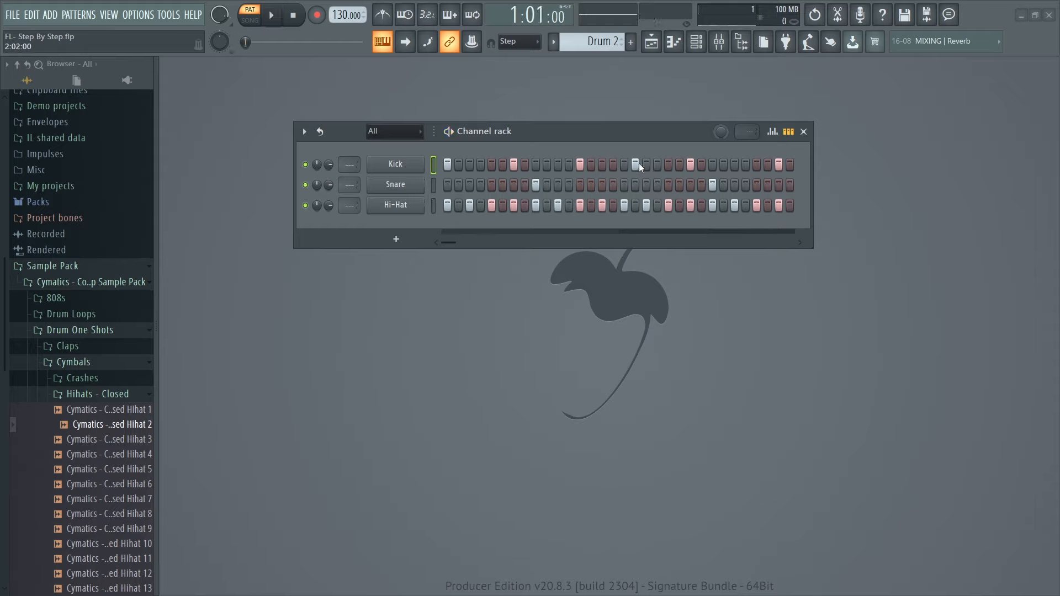
Try the Kick hit from step 18 on step 17 during playback, move it to step 19, and stop playback.
key("space")
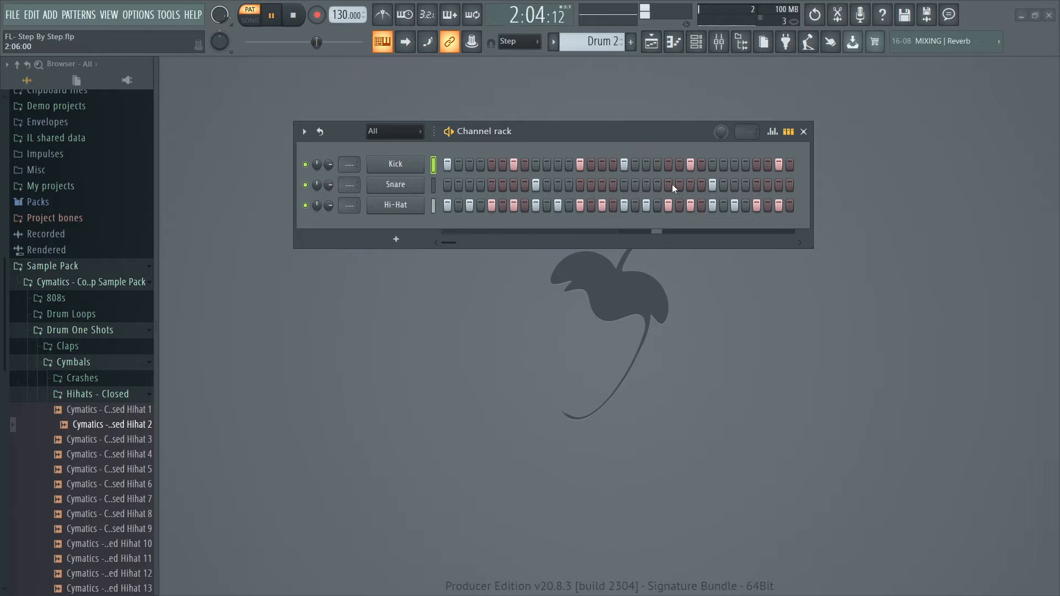
left_click(624, 165)
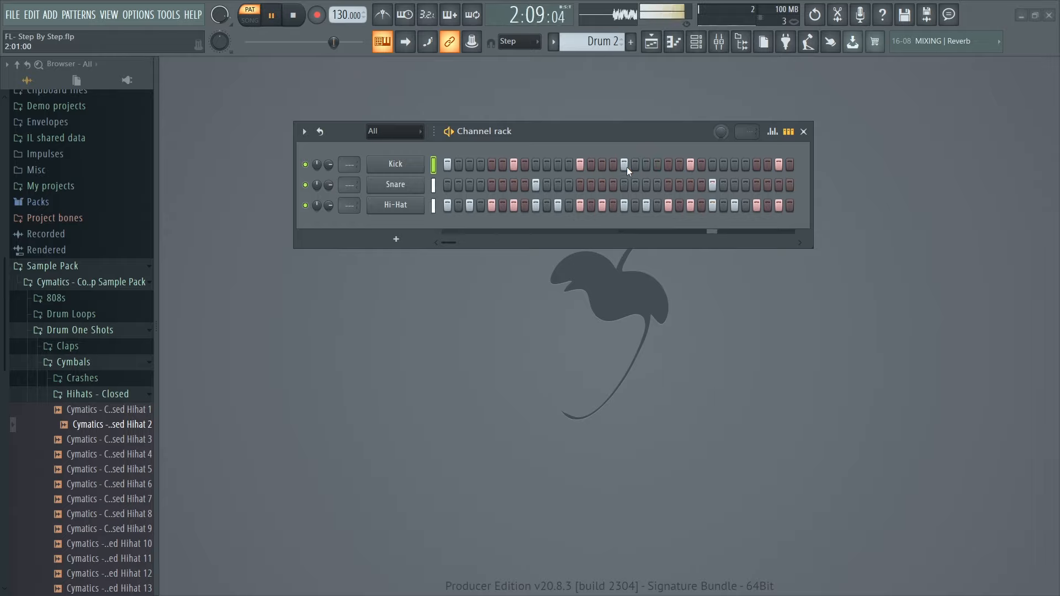
left_click(646, 164)
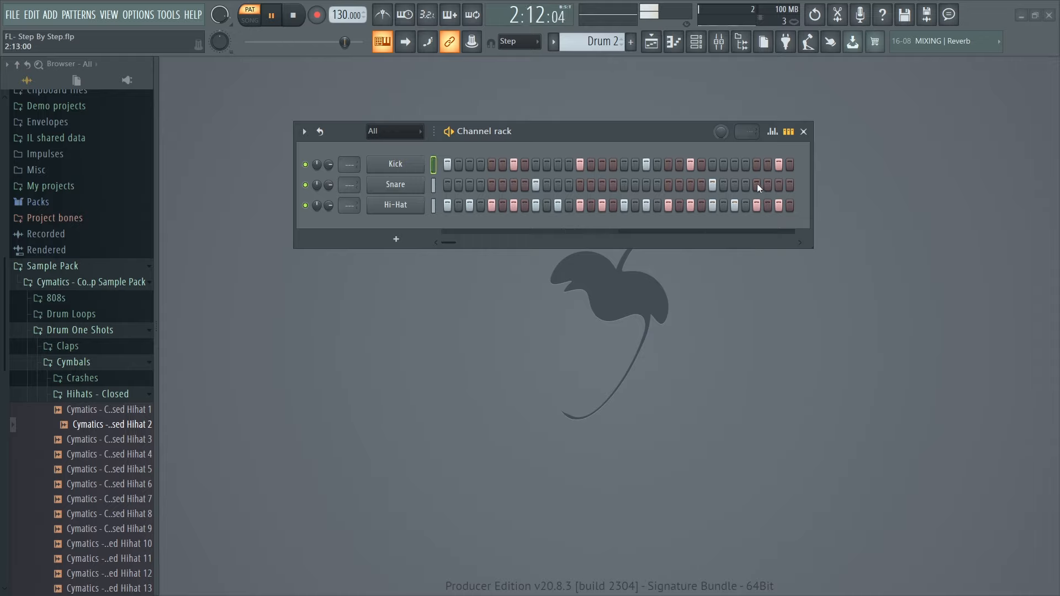
key("space")
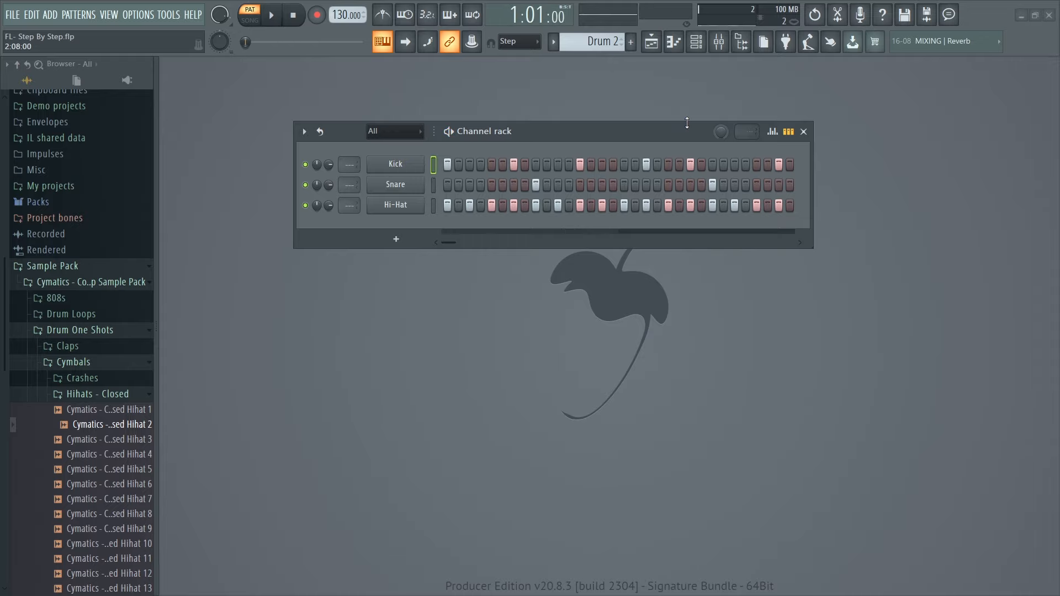
Compare the two patterns by selecting and playing Drum 1, and then selecting and playing Drum 2.
left_click(553, 41)
left_click(564, 59)
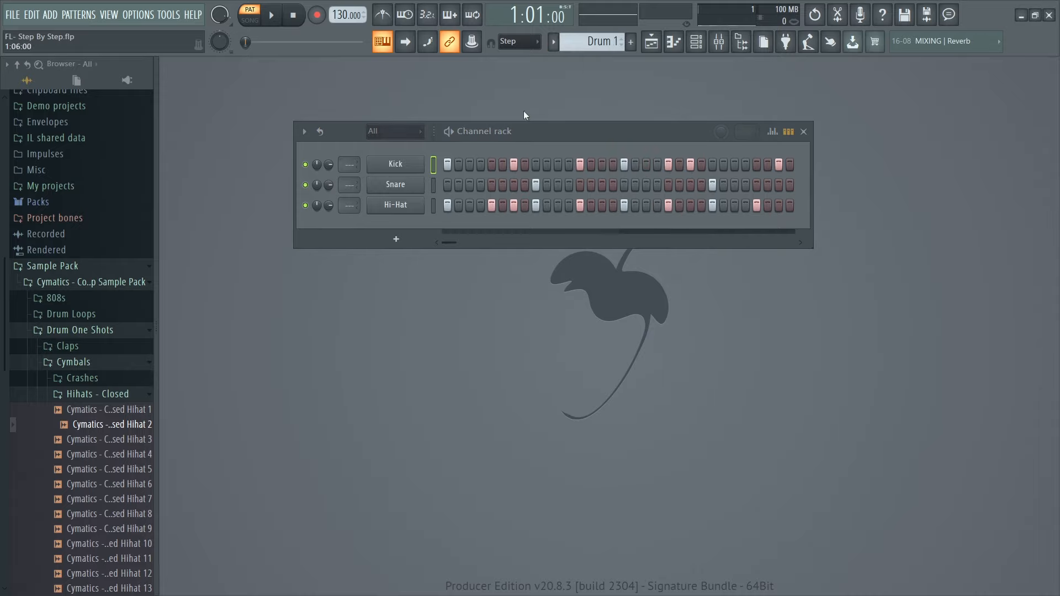
key("space")
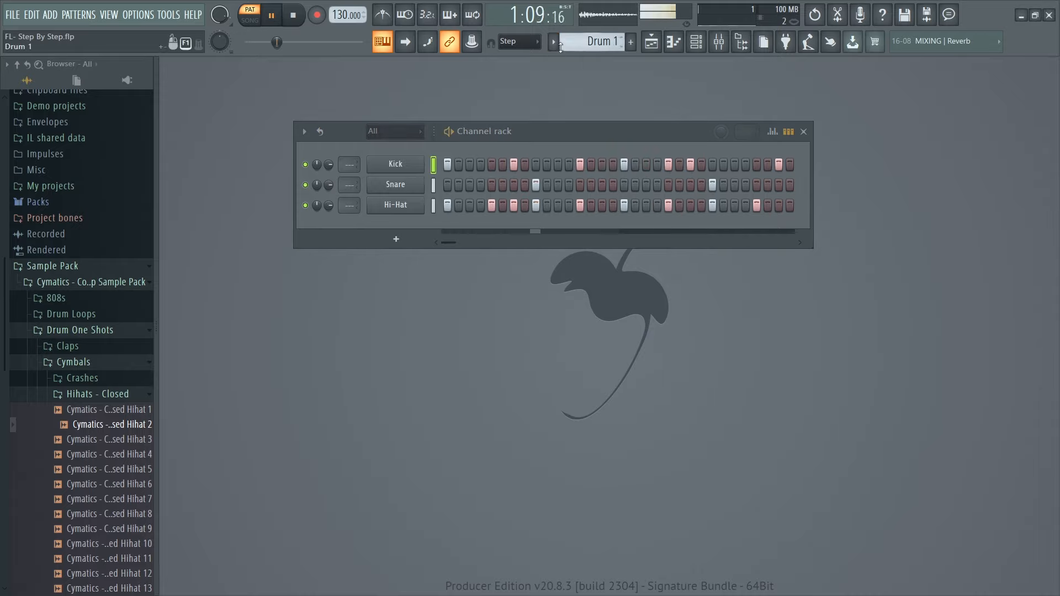
key("space")
left_click(553, 42)
left_click(572, 73)
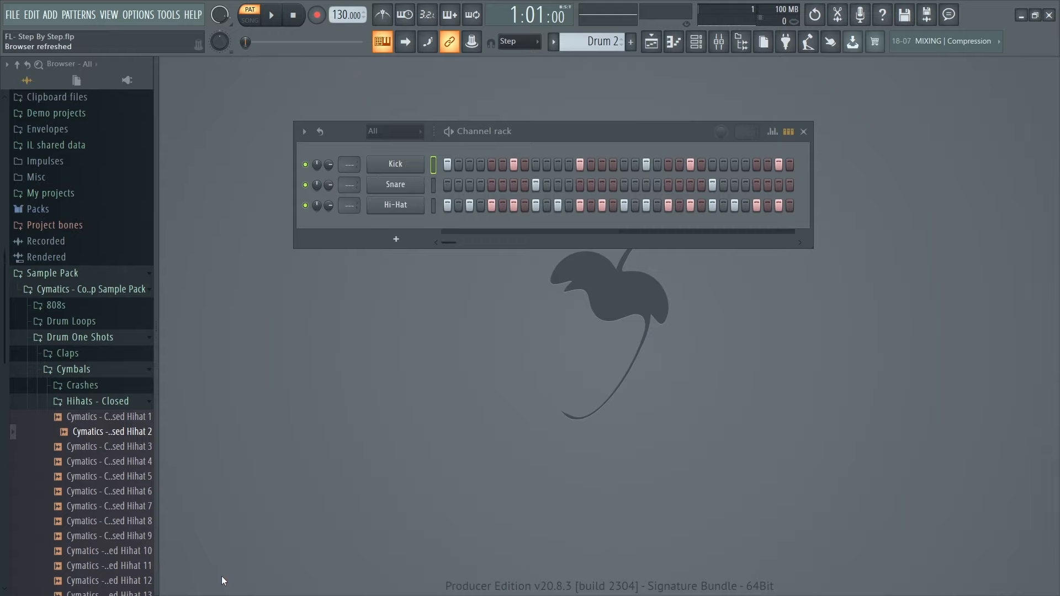
left_click(272, 16)
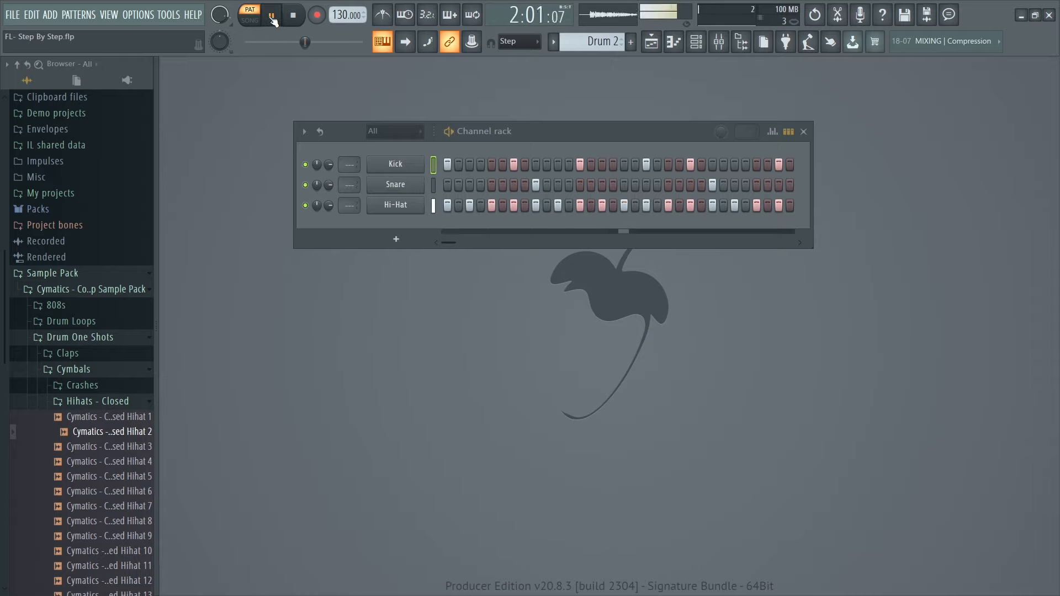
left_click(272, 17)
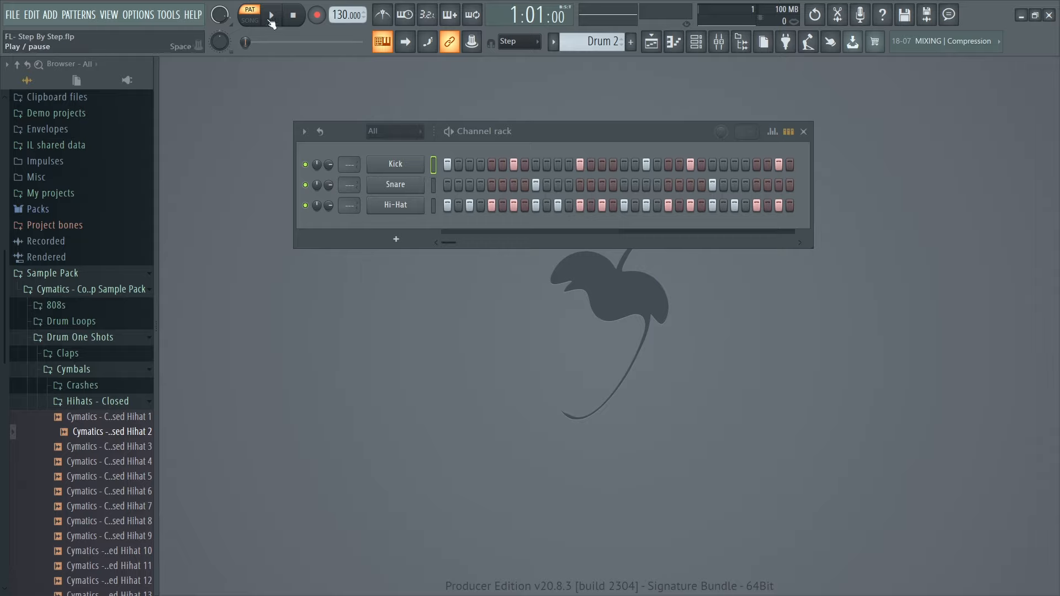
Switch playback from pattern mode to song mode.
left_click(257, 23)
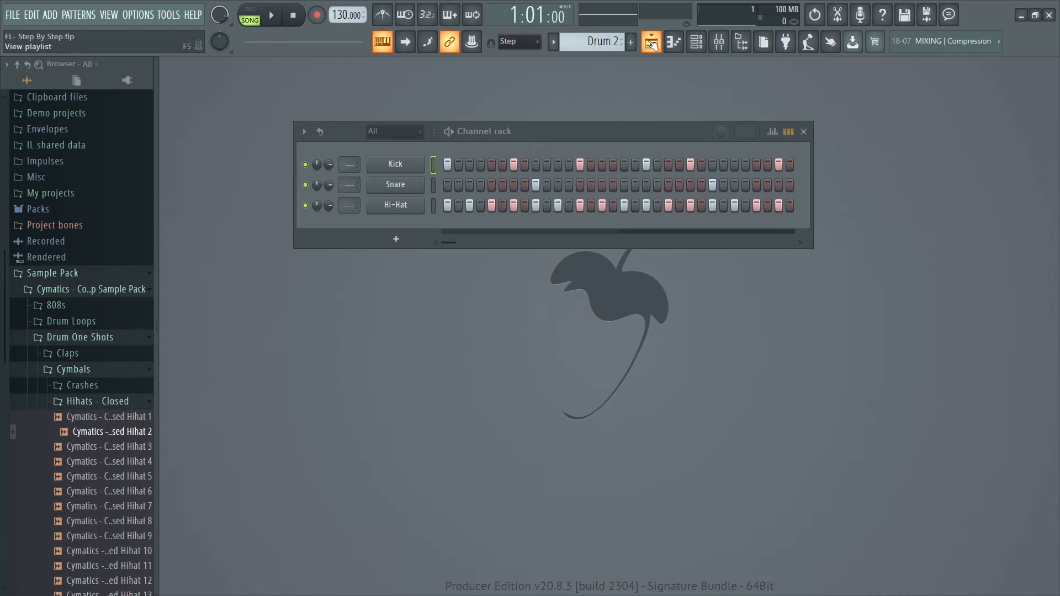
Show the playlist and close the channel rack.
left_click(651, 43)
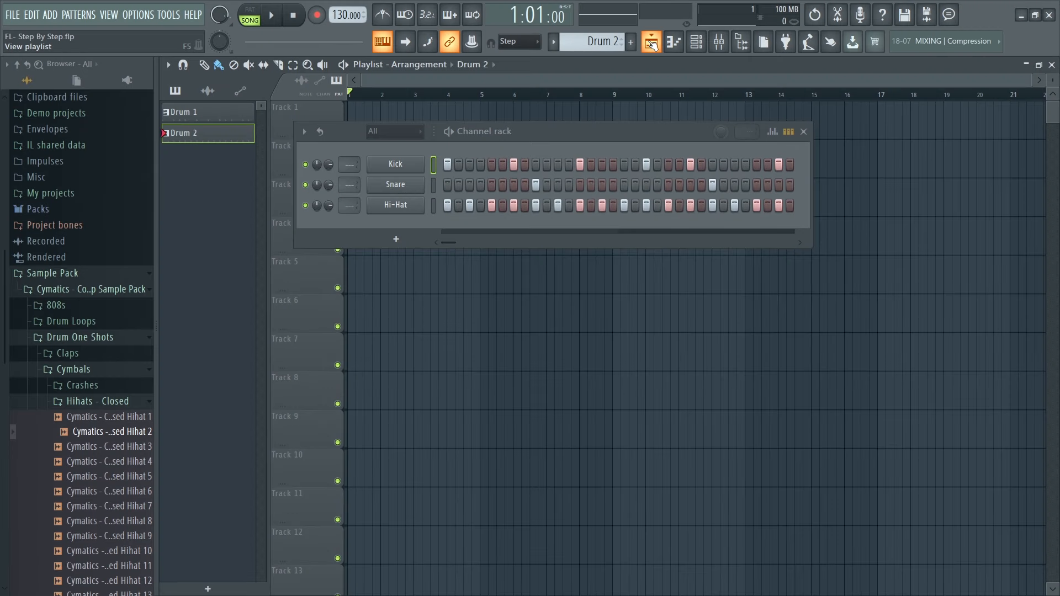
left_click(651, 43)
left_click(652, 43)
left_click(651, 43)
left_click(651, 43)
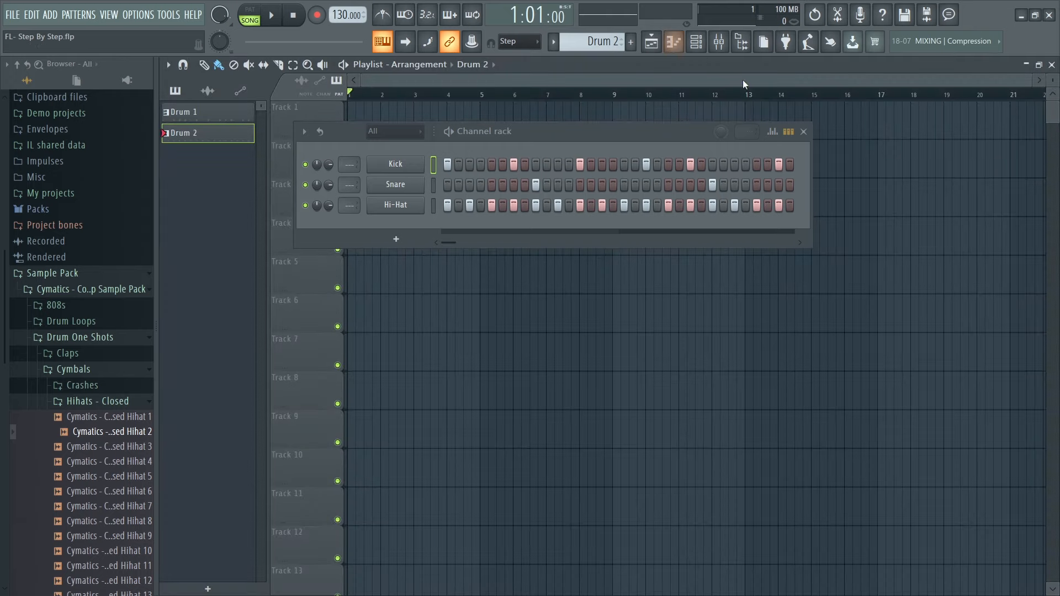
left_click(804, 133)
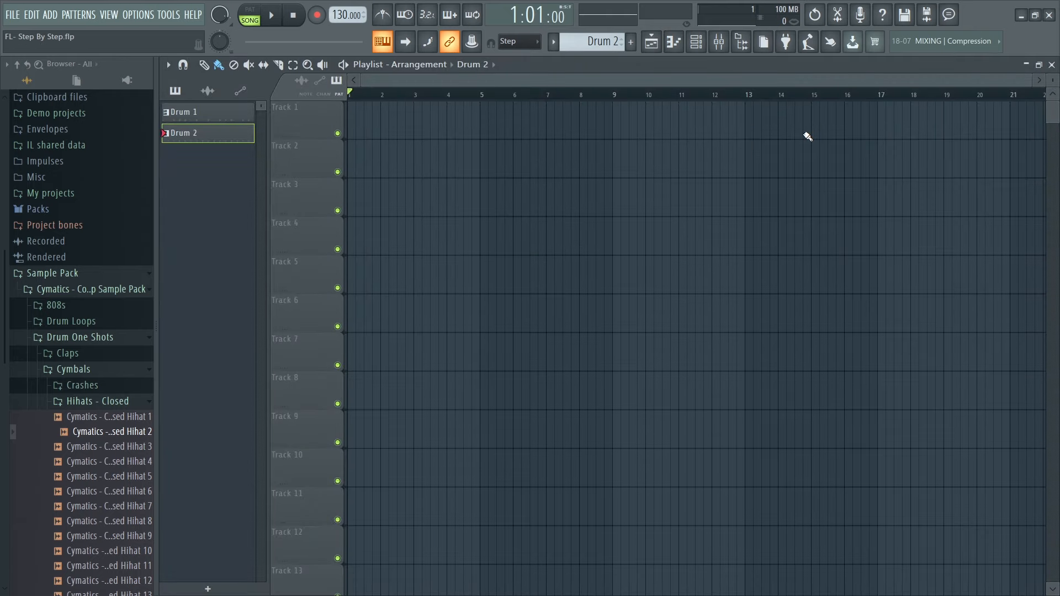
Place Drum 1 at bar 1 and Drum 2 at bar 3 on Track 1, and play the two clips.
left_click(200, 112)
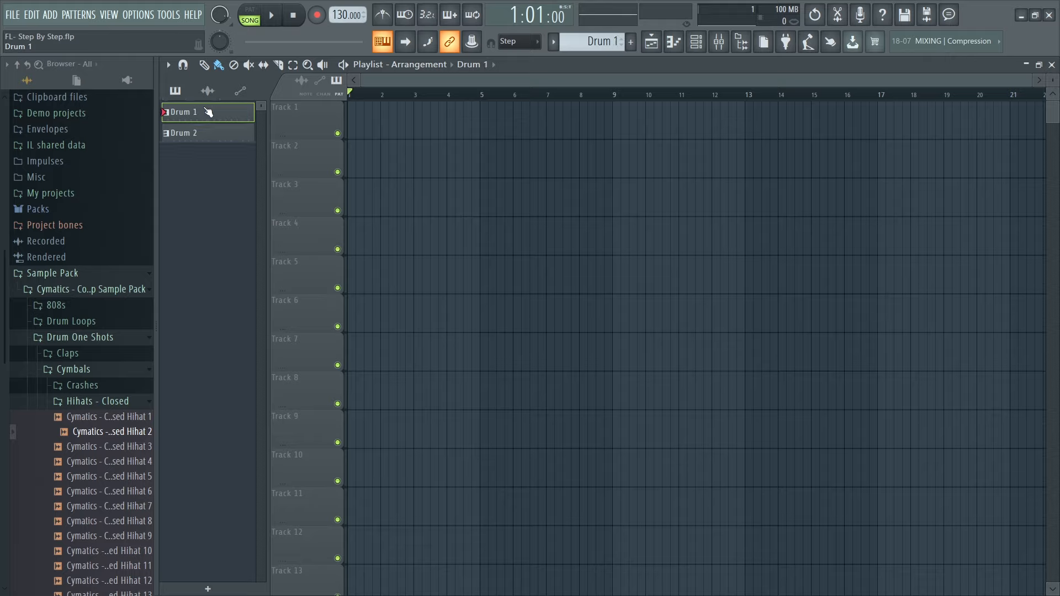
left_click_drag(208, 112, 379, 111)
left_click_drag(225, 133, 496, 158)
left_click_drag(428, 126, 367, 123)
left_click_drag(490, 156, 439, 108)
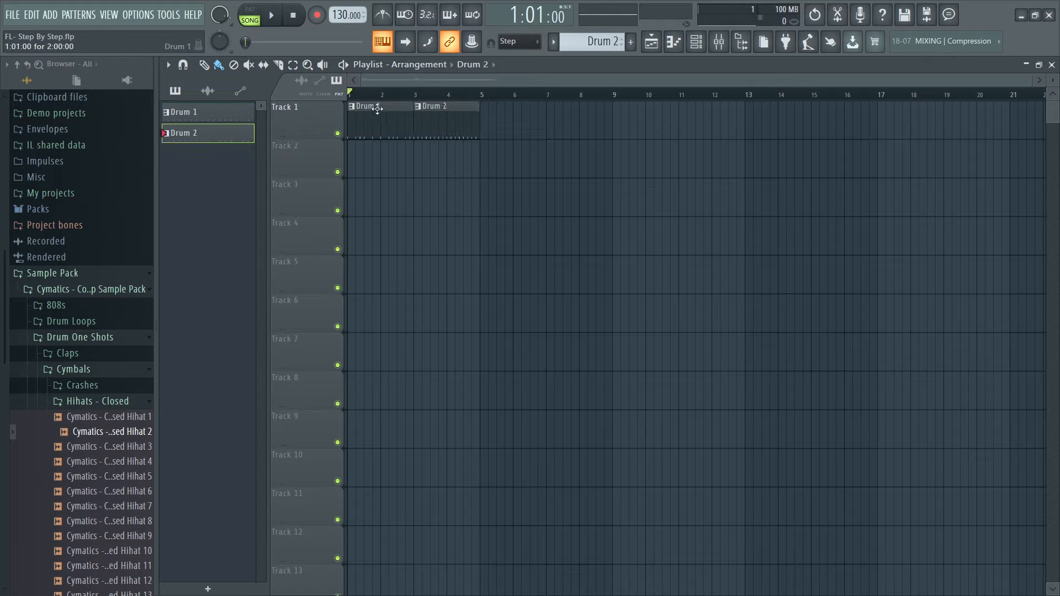
key("space")
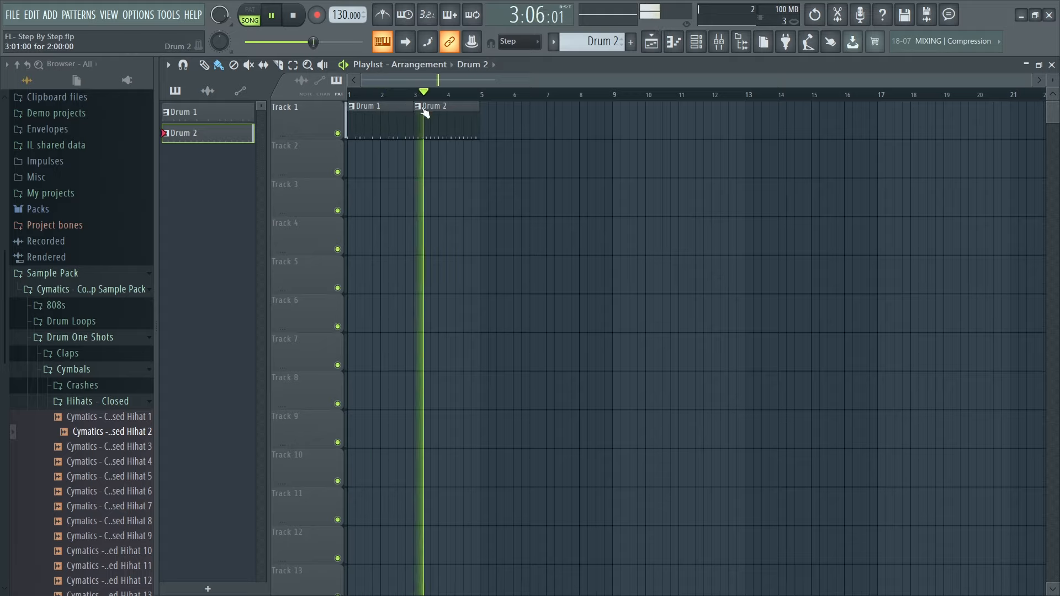
key("space")
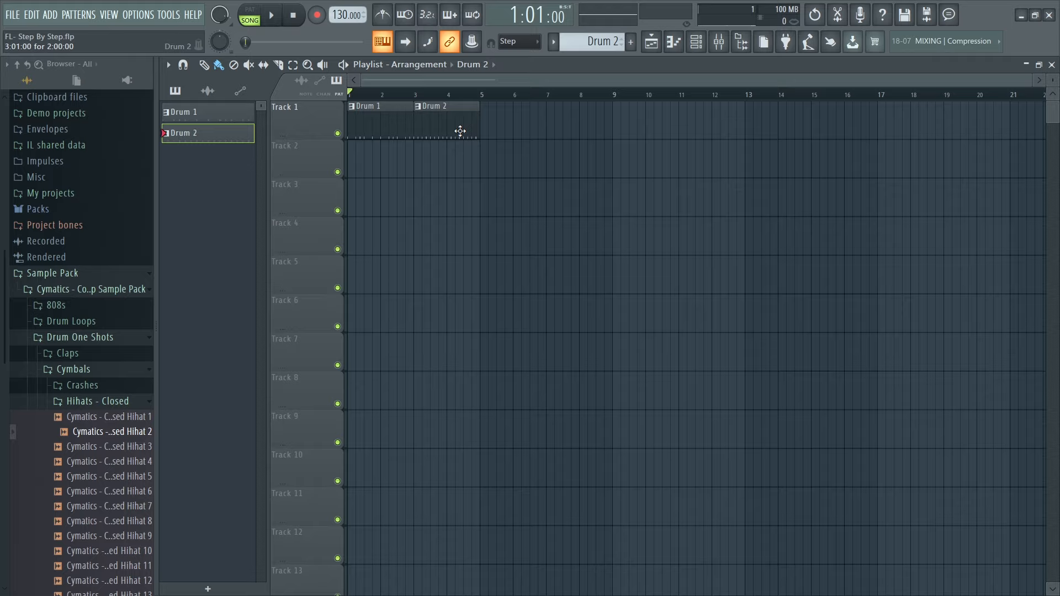
Scatter extra Drum 2 clips across Tracks 2, 6, 8, 9 and 10 of the playlist.
left_click(482, 165)
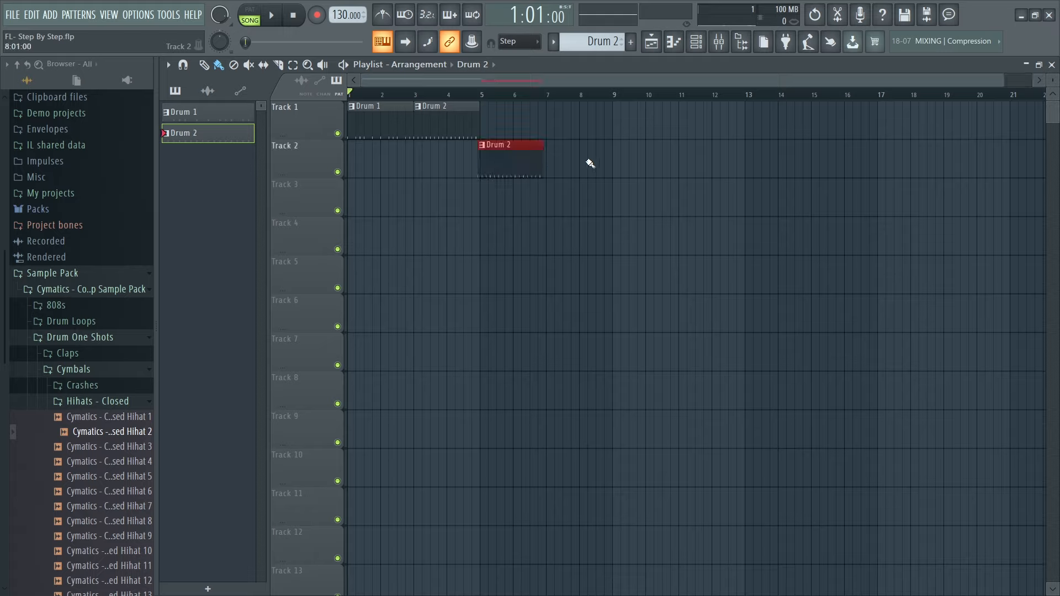
left_click(610, 160)
left_click(715, 160)
left_click(837, 160)
left_click(941, 160)
left_click(925, 305)
left_click(708, 309)
left_click(601, 309)
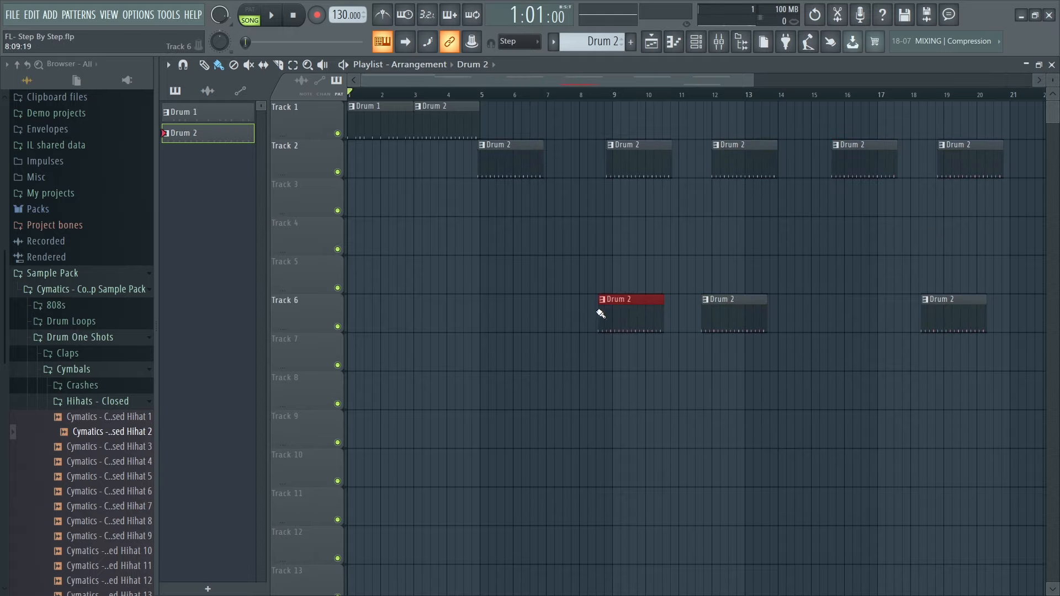
left_click(525, 309)
left_click(479, 381)
left_click(582, 425)
left_click(742, 425)
left_click(821, 466)
left_click(883, 445)
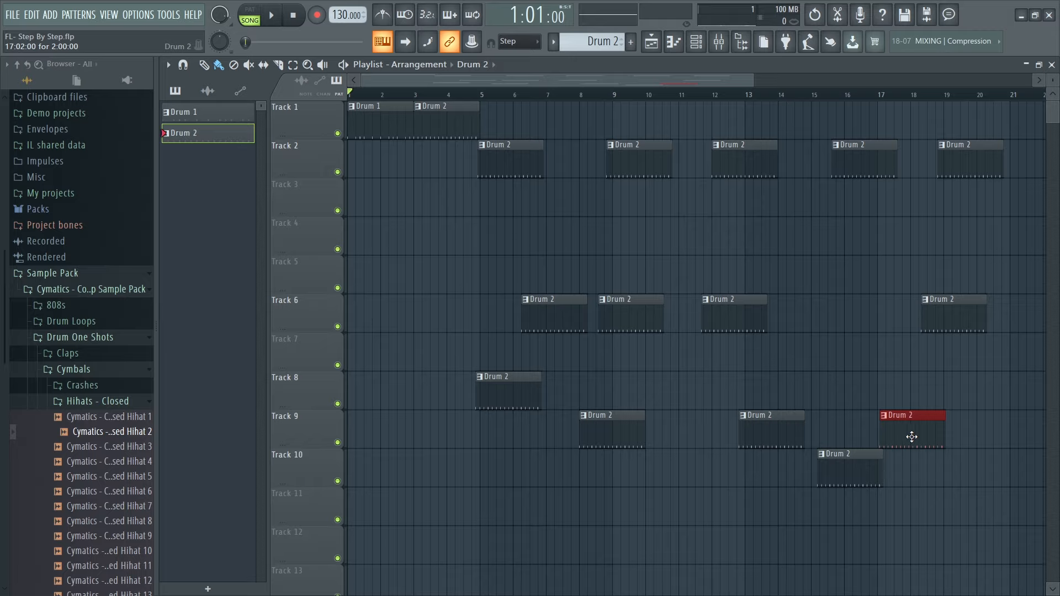
Delete all the extra Drum 2 clips on Tracks 2 to 10, keeping only the two clips on Track 1.
left_click_drag(745, 80, 793, 98)
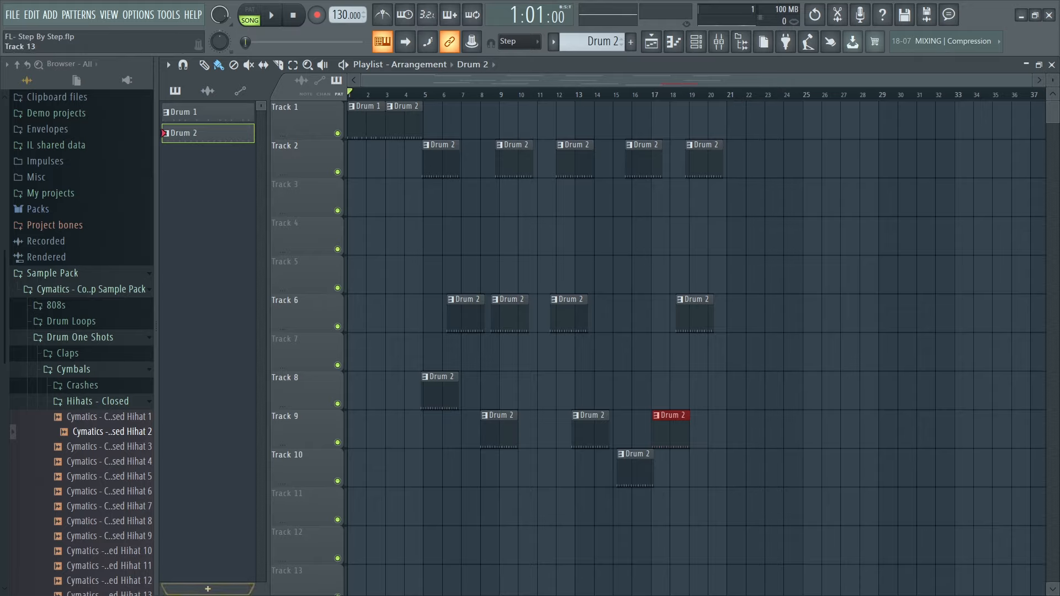
right_click(643, 477)
right_click(499, 436)
right_click(591, 431)
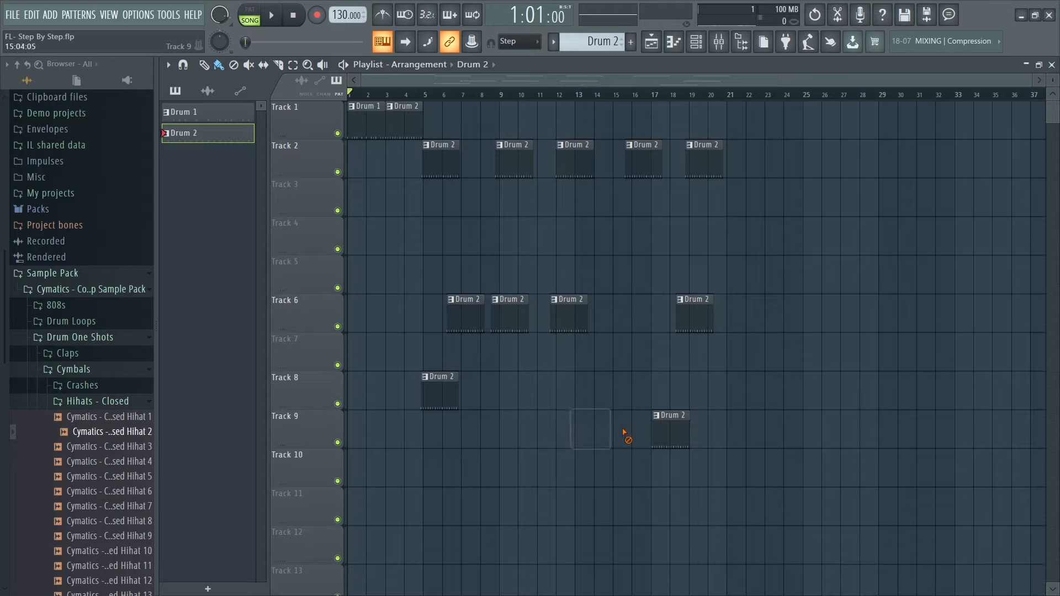
right_click(671, 430)
right_click(440, 392)
right_click(466, 314)
right_click(509, 314)
right_click(569, 315)
right_click(695, 315)
right_click(702, 163)
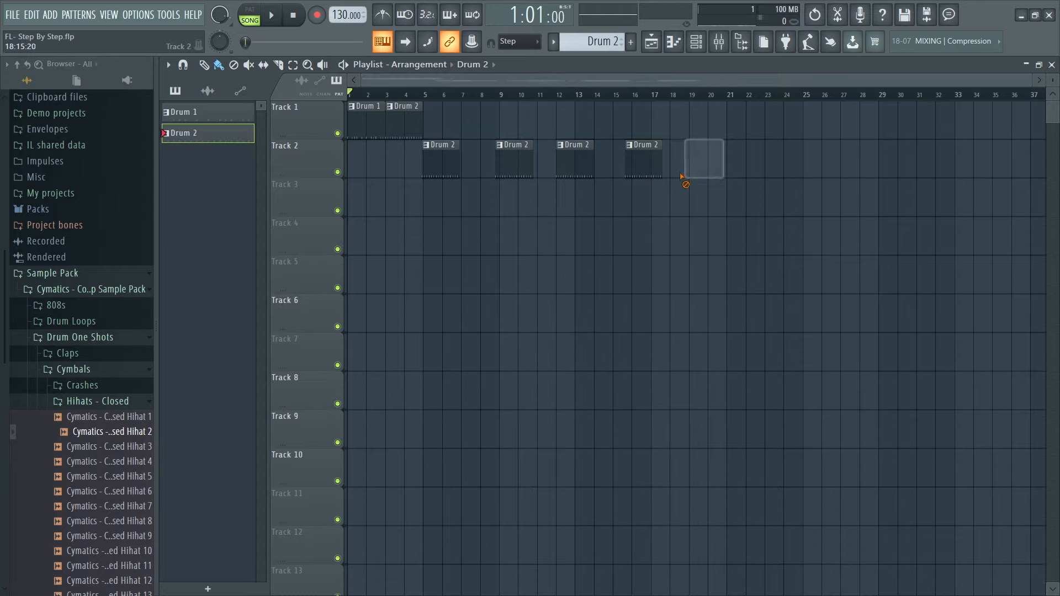
right_click(643, 163)
right_click(574, 163)
right_click(514, 163)
right_click(441, 163)
Play the transition from Drum 1 into Drum 2 from late in bar 2, and stop playback.
left_click_drag(1030, 81, 603, 95)
left_click(510, 95)
key("space")
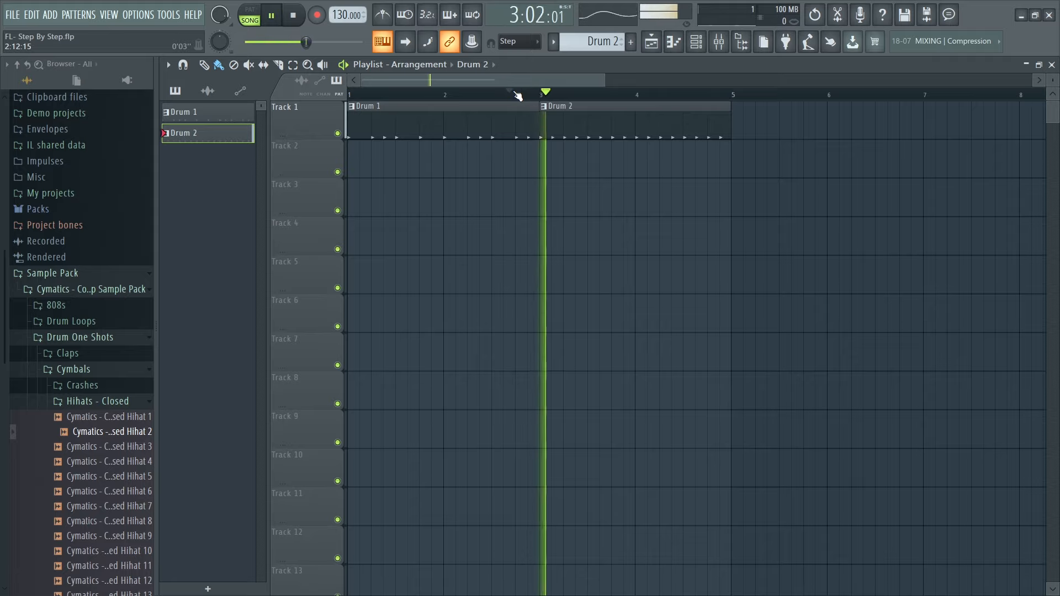
key("space")
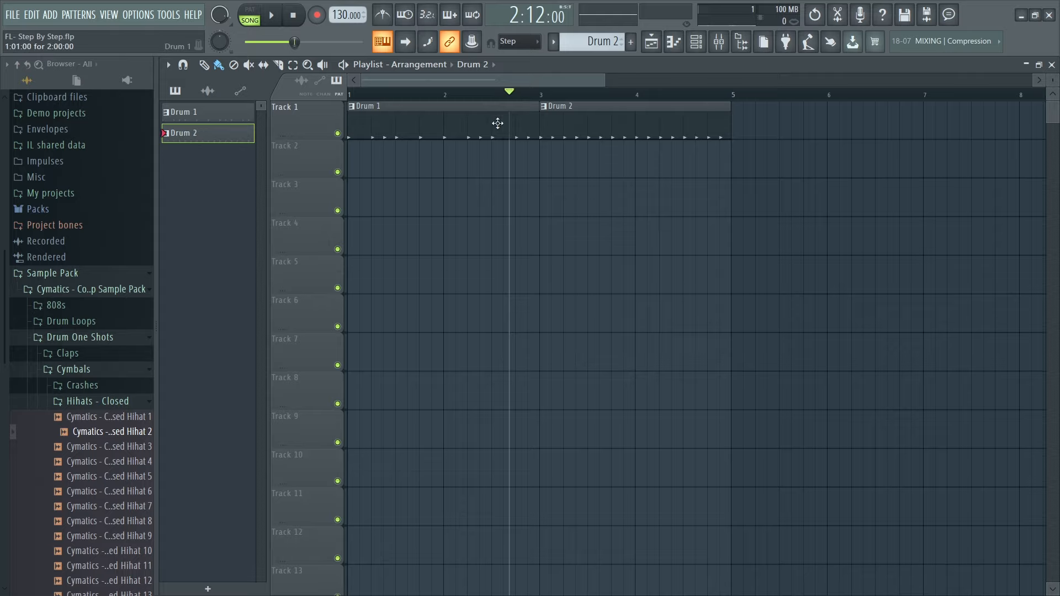
Try shortening the Drum 1 clip by one beat with playback across the gap, and extend it back to bar 3.
left_click_drag(537, 121, 510, 124)
key("space")
key("space")
left_click(476, 92)
key("space")
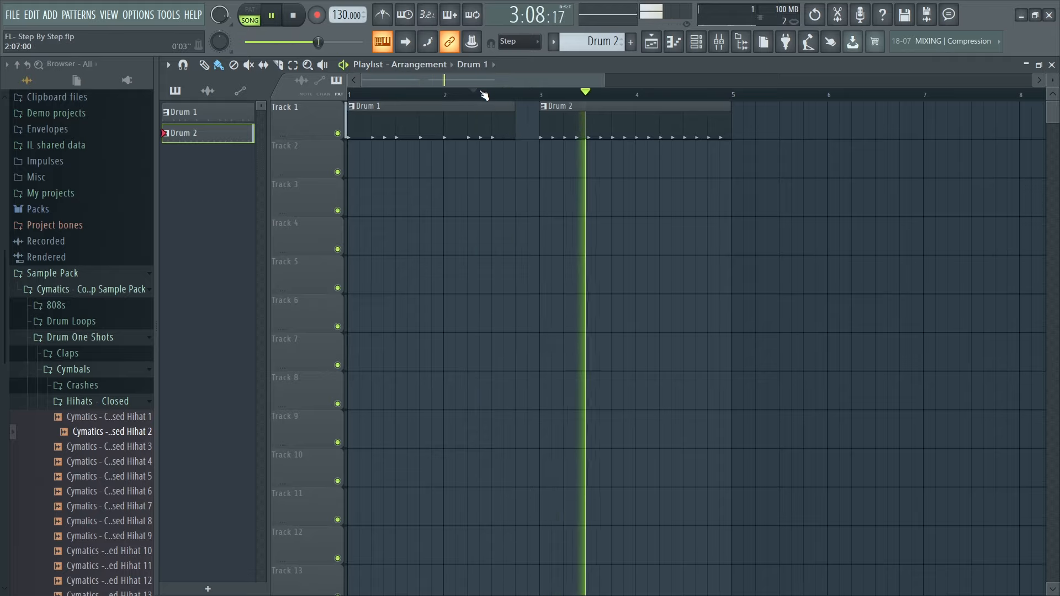
key("space")
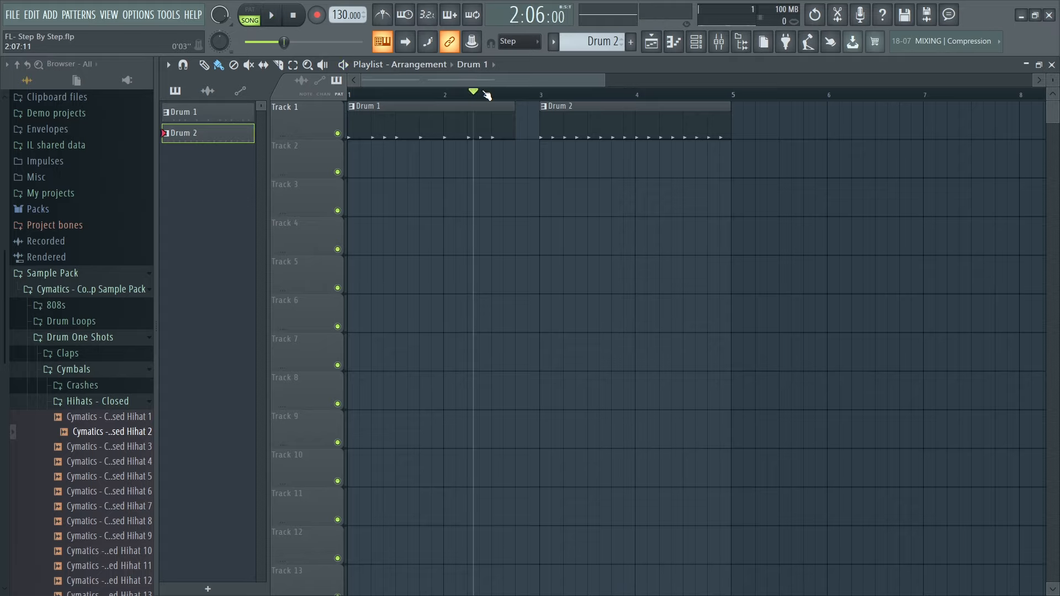
left_click_drag(513, 126, 539, 126)
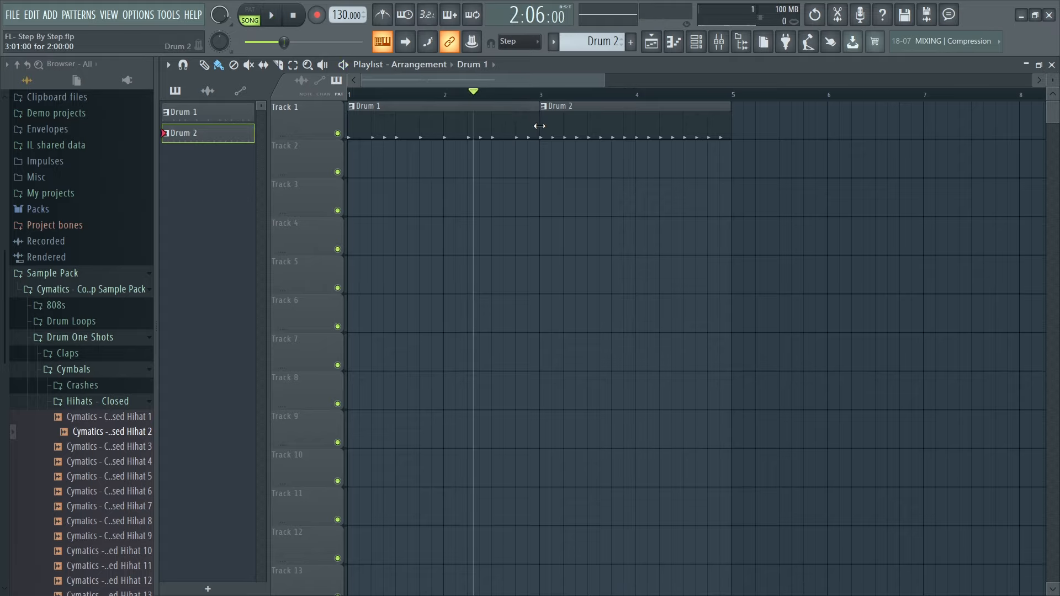
Set the playlist snap to Bar and shorten the Drum 1 clip on Track 1 to one bar.
left_click(184, 67)
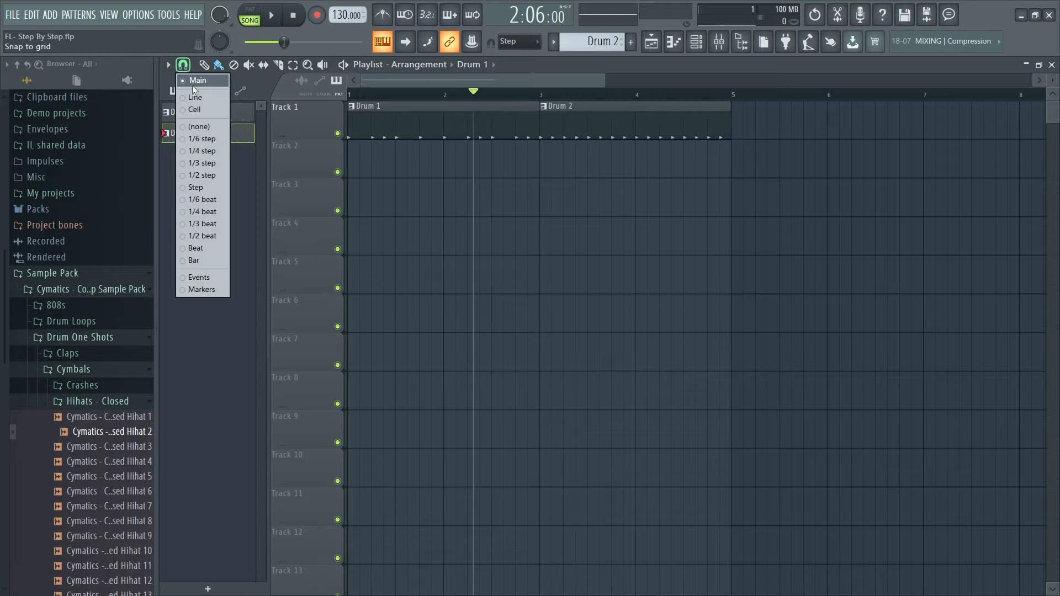
left_click(199, 262)
left_click_drag(604, 80, 573, 81)
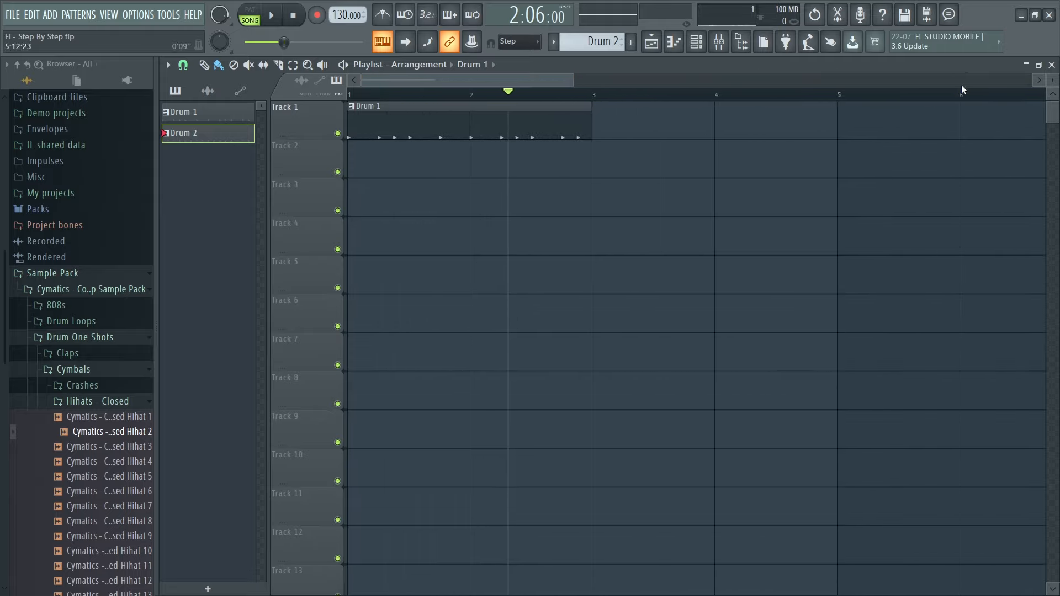
mouse_move(1053, 81)
left_mouse_down()
mouse_move(1052, 105)
mouse_move(1049, 81)
left_mouse_up()
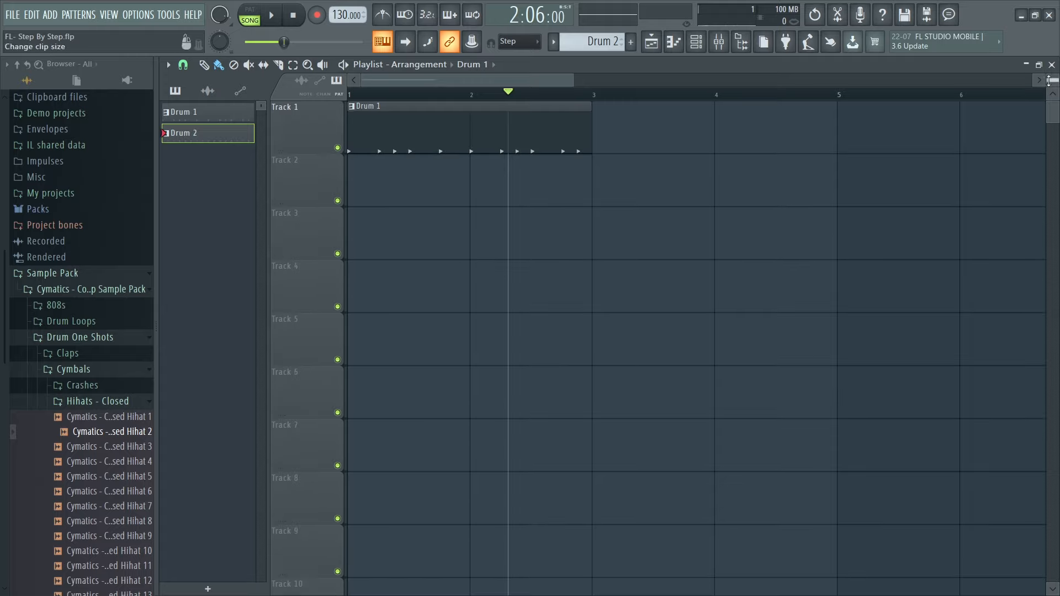
left_click_drag(573, 80, 520, 96)
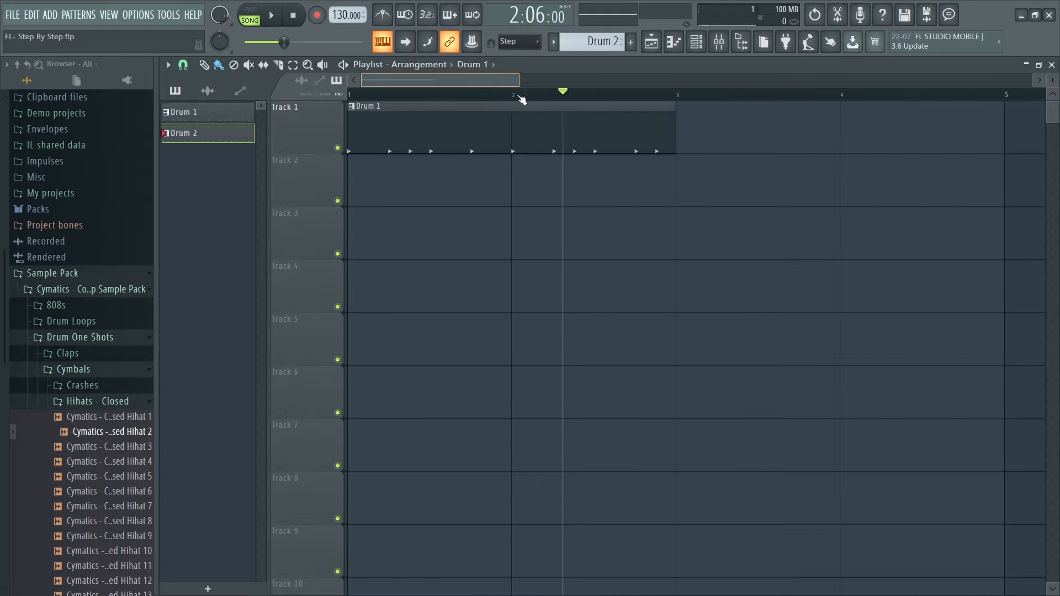
left_click(183, 64)
left_click(208, 262)
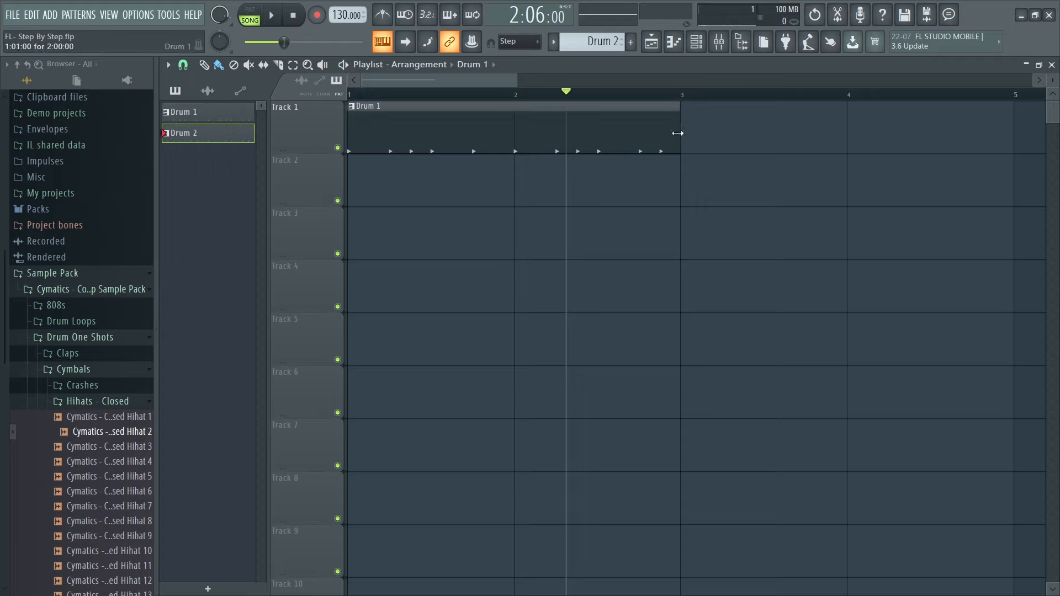
left_click_drag(679, 132, 530, 142)
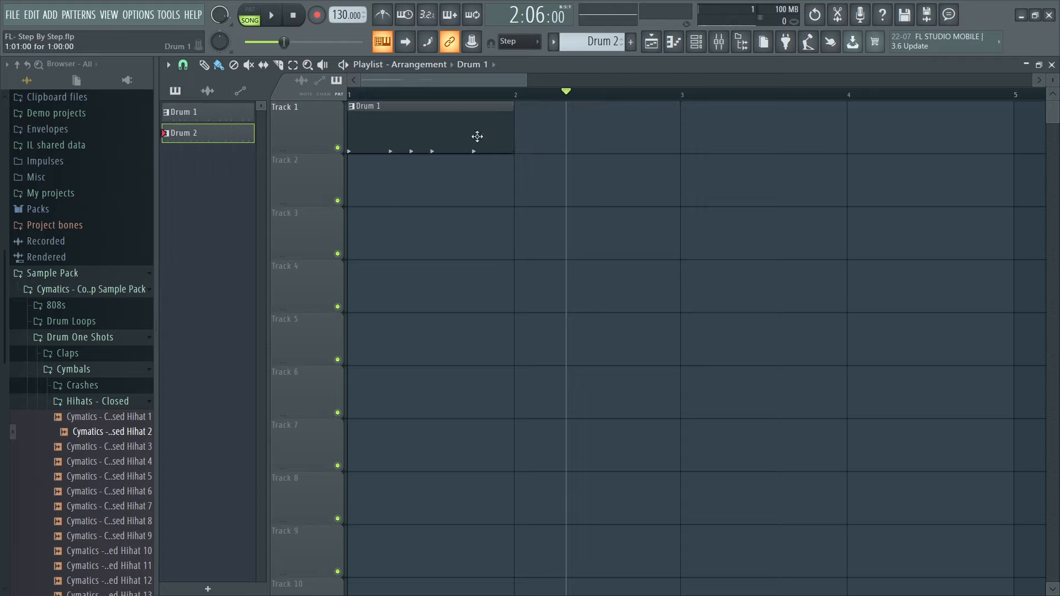
Turn on the metronome and set the tempo to 101 BPM, checking it with a short playback.
left_click(383, 15)
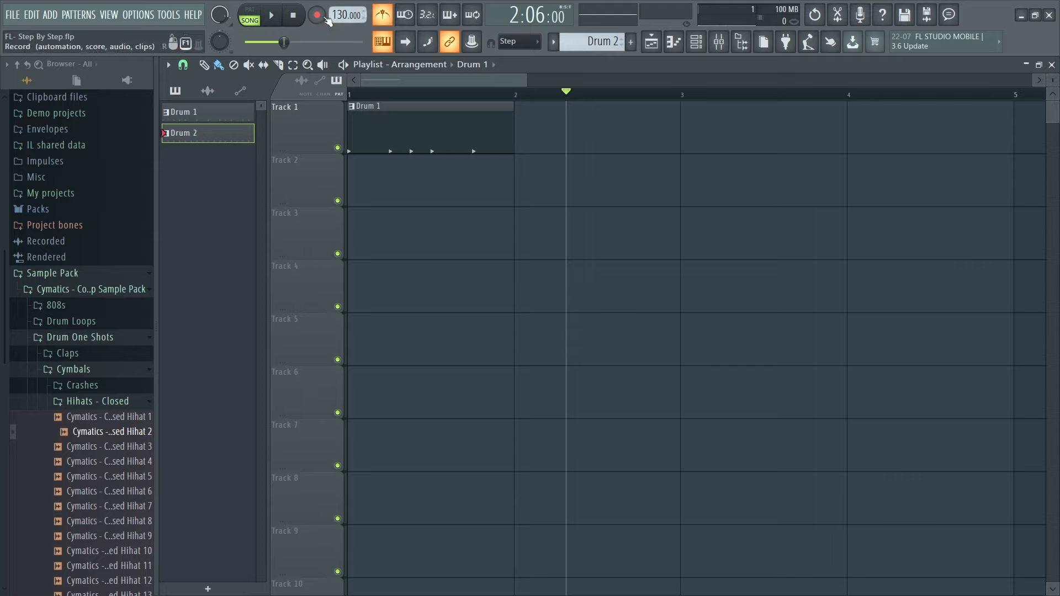
scroll(347, 15, "up", 4)
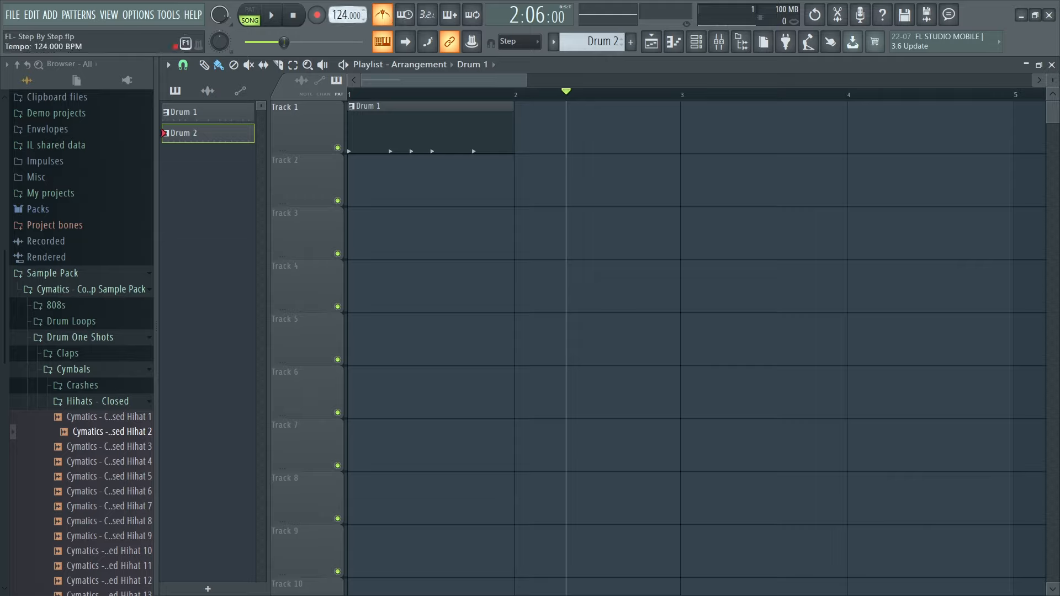
left_click_drag(343, 15, 342, 21)
key("space")
key("space")
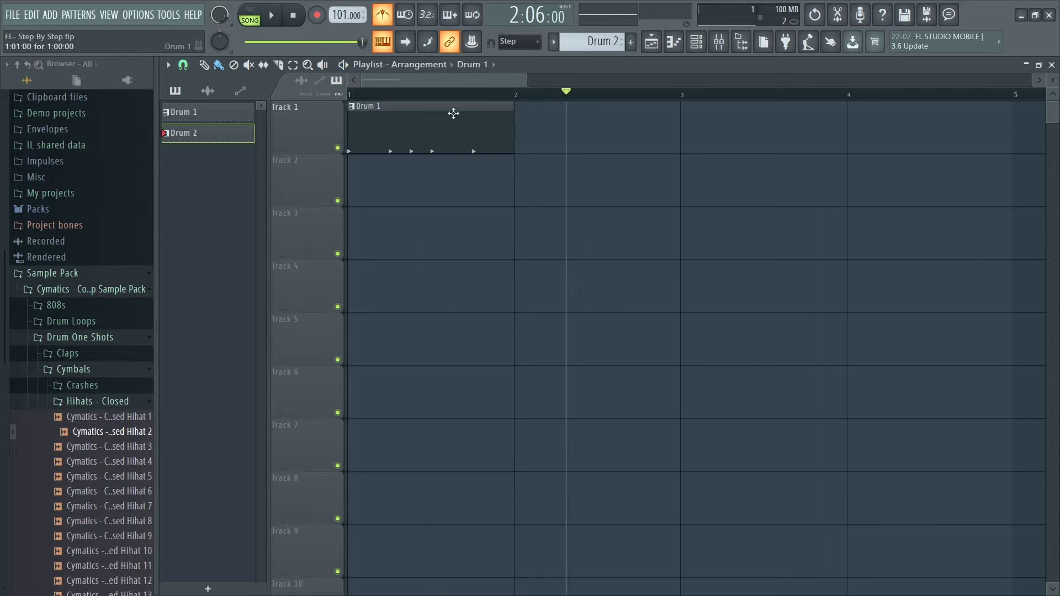
Delete the Drum 1 clip from Track 1 and play the empty playlist in song mode with the metronome.
left_click(386, 128)
right_click(361, 130)
left_click(253, 20)
left_click(254, 21)
key("space")
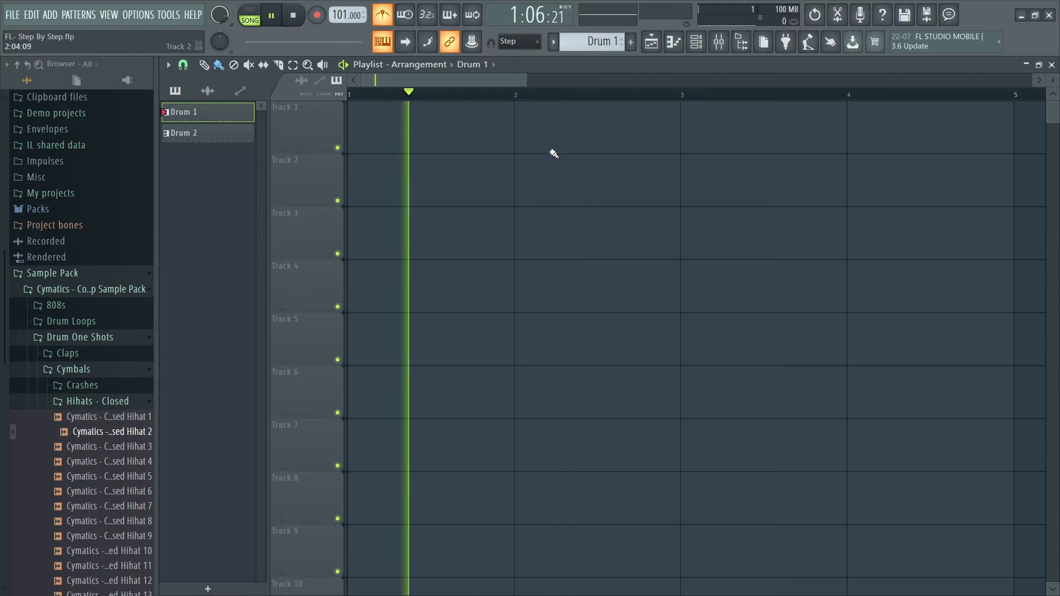
key("space")
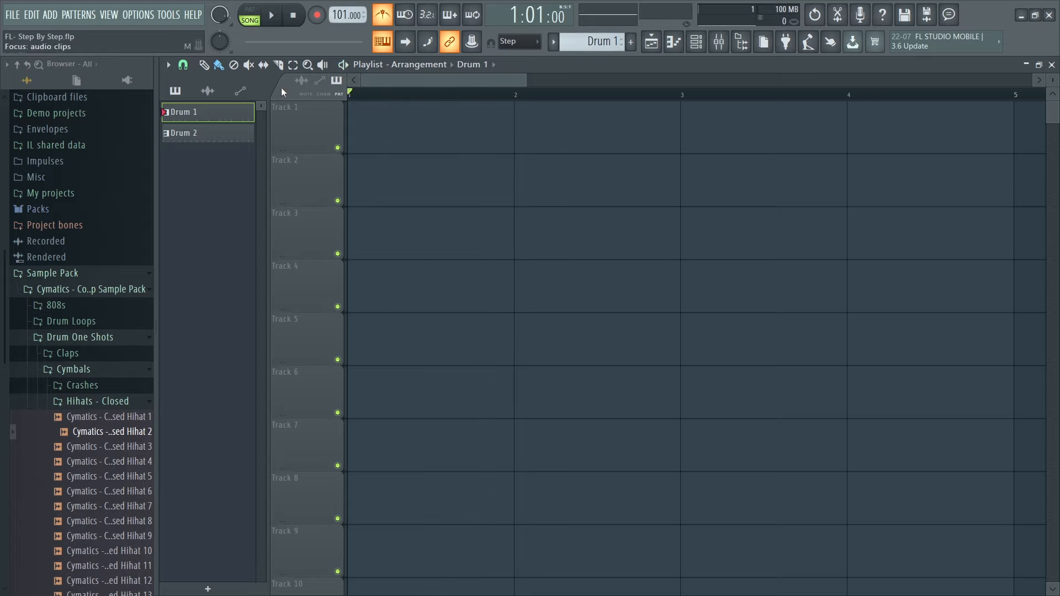
Set the playlist snap to Beat and place a Drum 1 clip at the start of Track 1, trimmed to one beat.
left_click(183, 64)
left_click(193, 84)
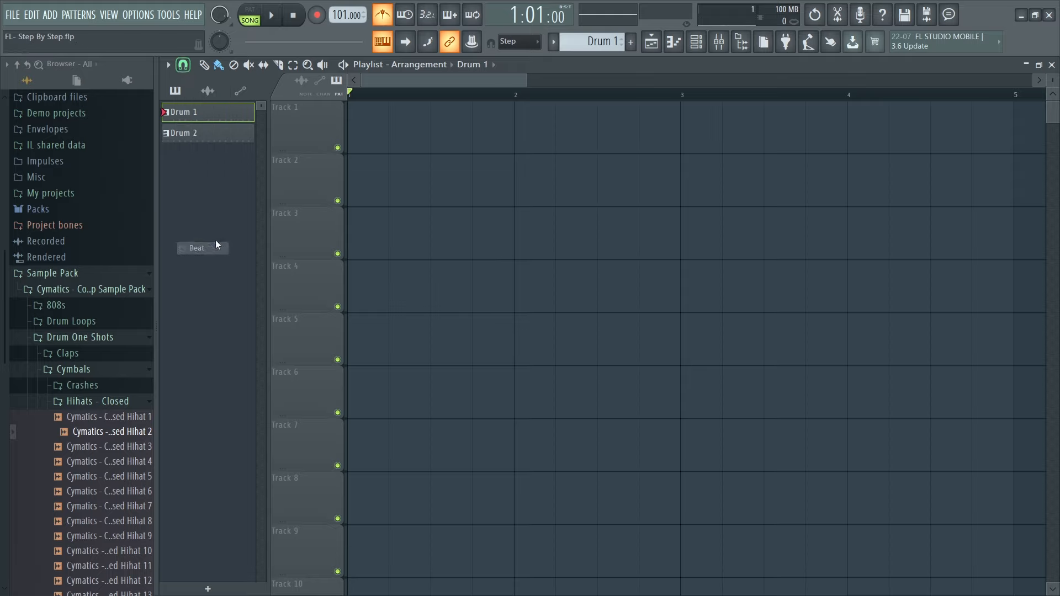
left_click(362, 129)
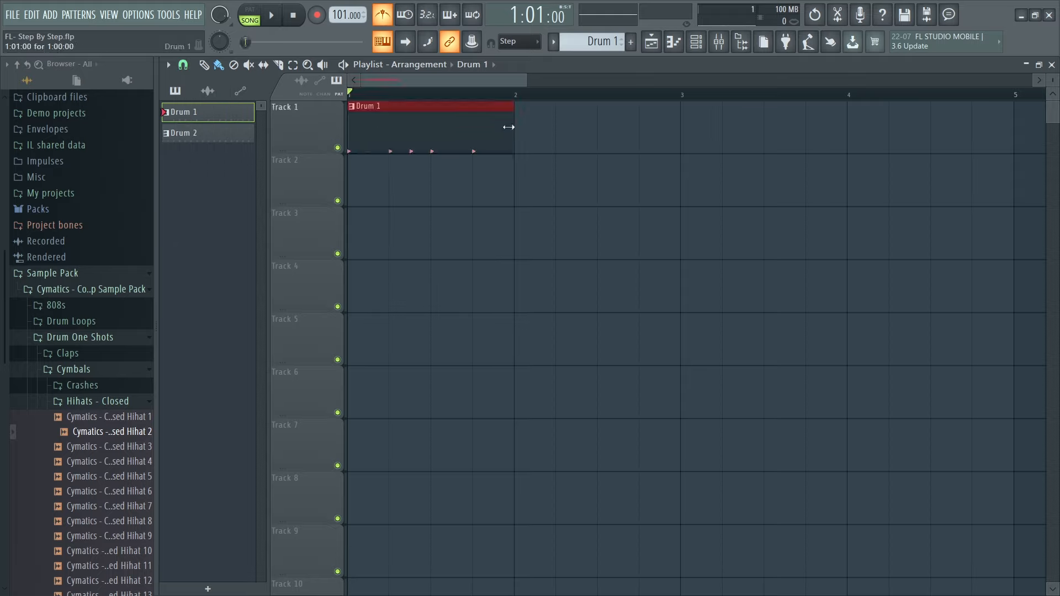
left_click_drag(509, 127, 398, 135)
Add three more Drum 1 clips back to back on Track 1, each trimmed to one beat, to fill bar 1.
left_click(397, 134)
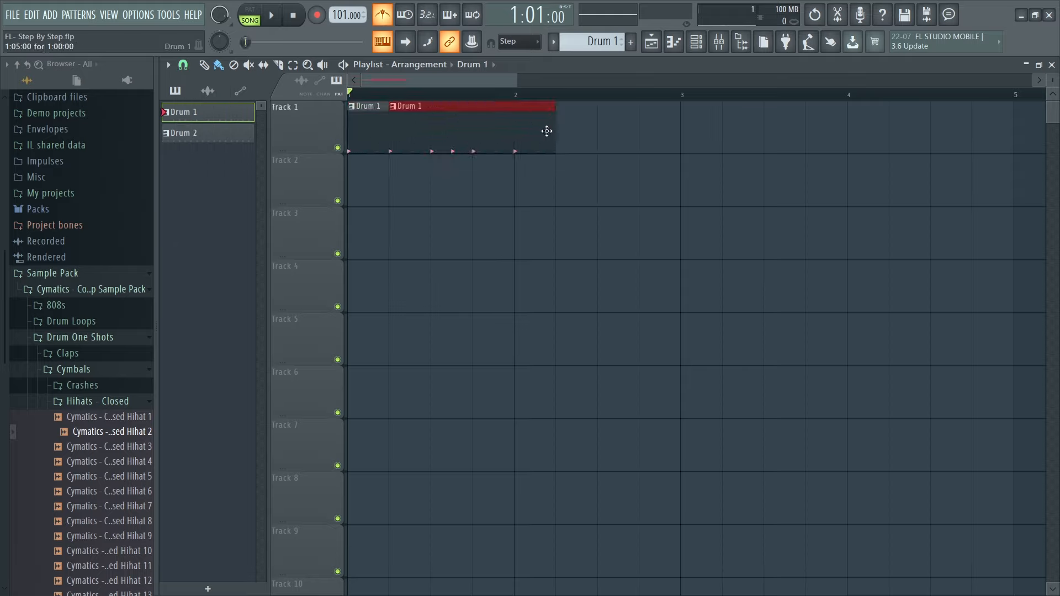
left_click_drag(554, 130, 428, 145)
left_click(439, 139)
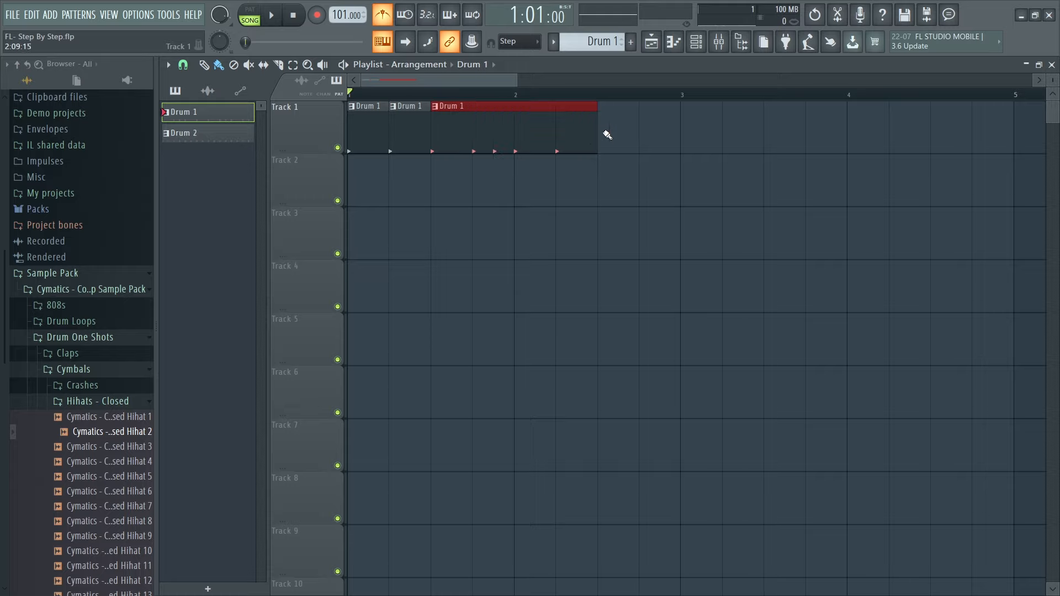
left_click_drag(603, 134, 478, 125)
left_click(484, 125)
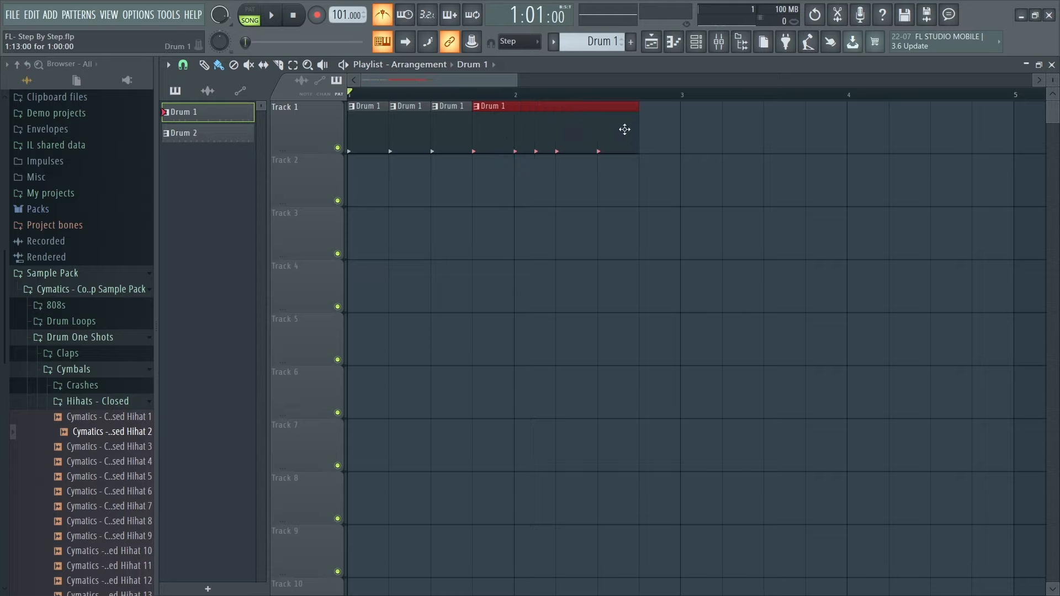
left_click_drag(637, 131, 499, 138)
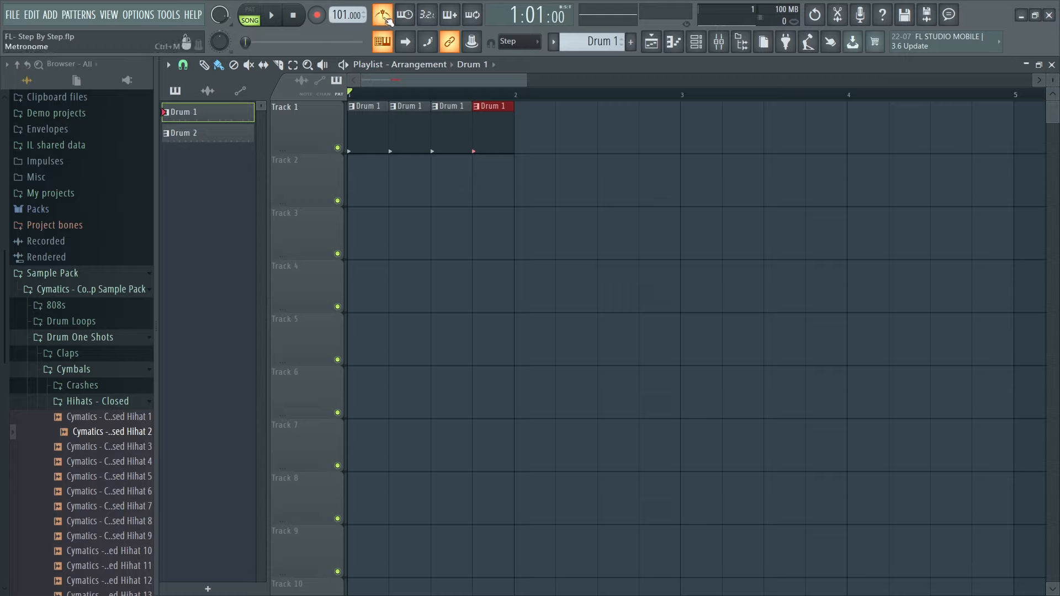
Play the arrangement in song mode and add a full-bar Drum 1 clip at bar 2 of Track 1.
key("space")
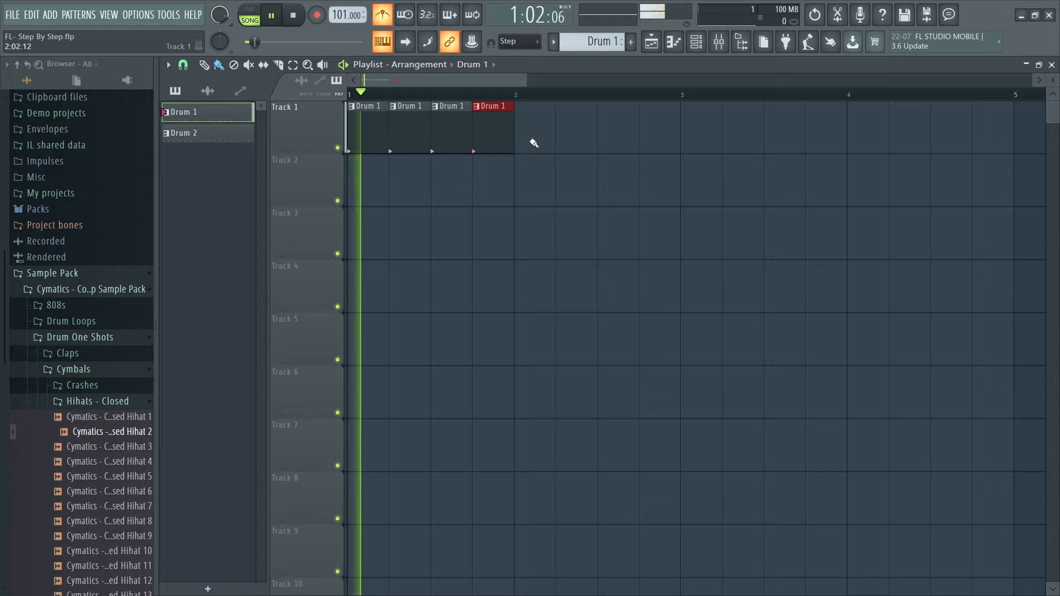
left_click(532, 142)
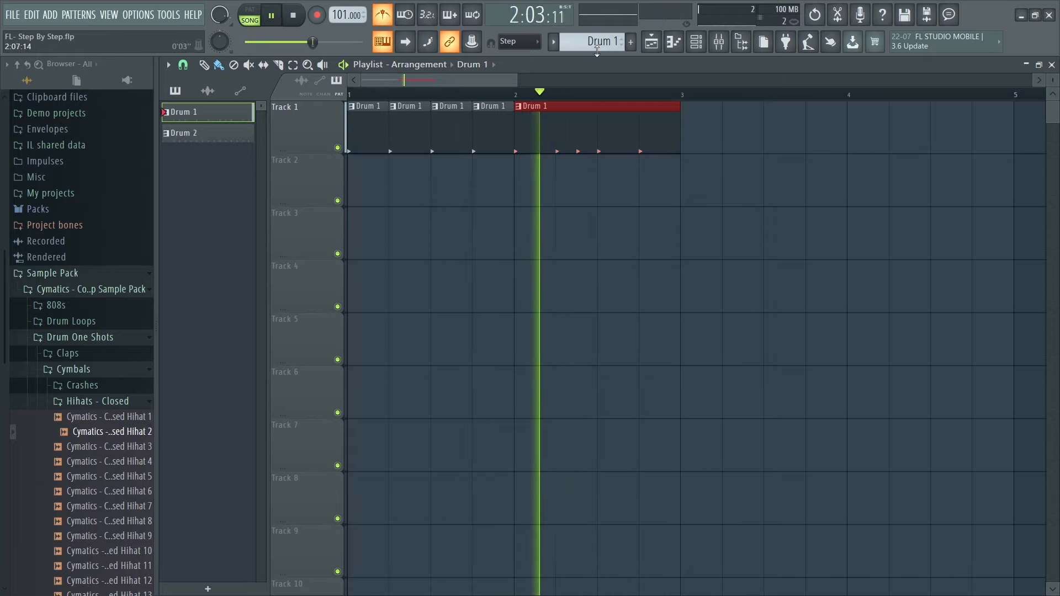
key("space")
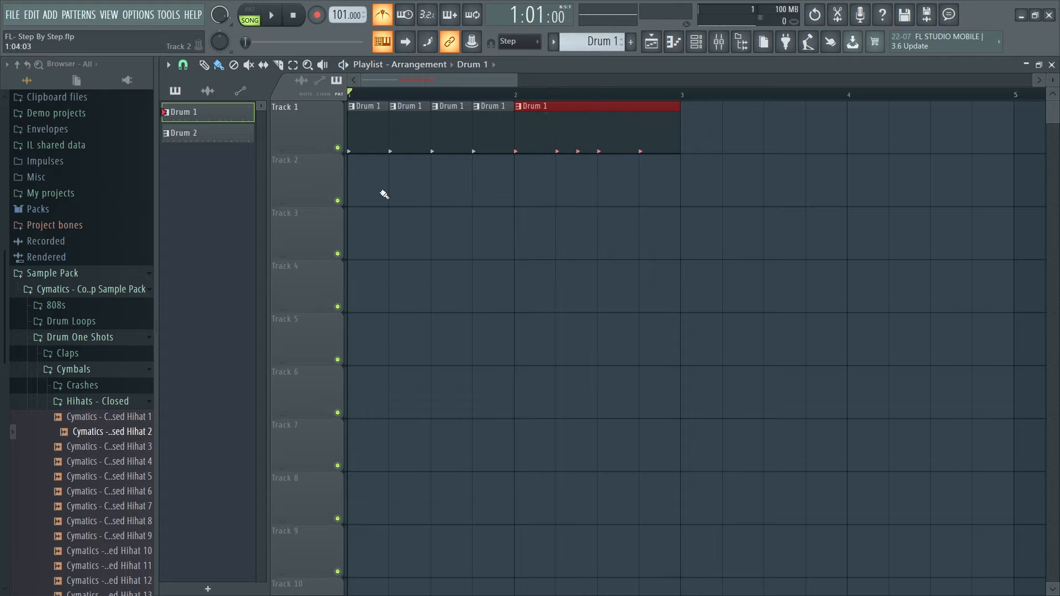
Raise the tempo to 155 BPM and play the arrangement to hear the faster speed.
left_click_drag(347, 15, 346, 6)
key("space")
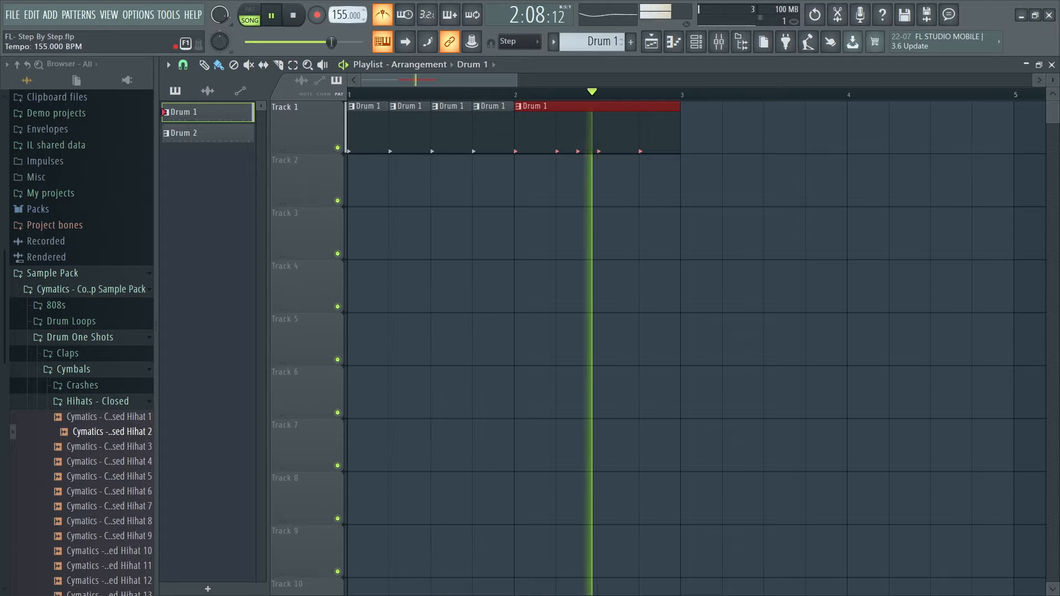
key("space")
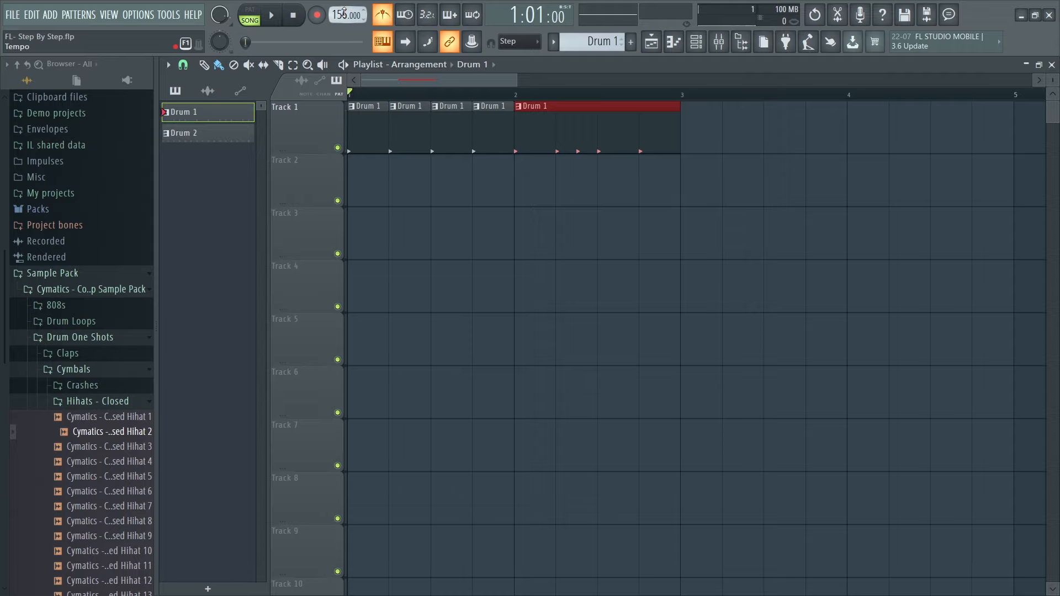
Set the tempo to 140 BPM, first with the preset and again by entering the exact value.
right_click(346, 16)
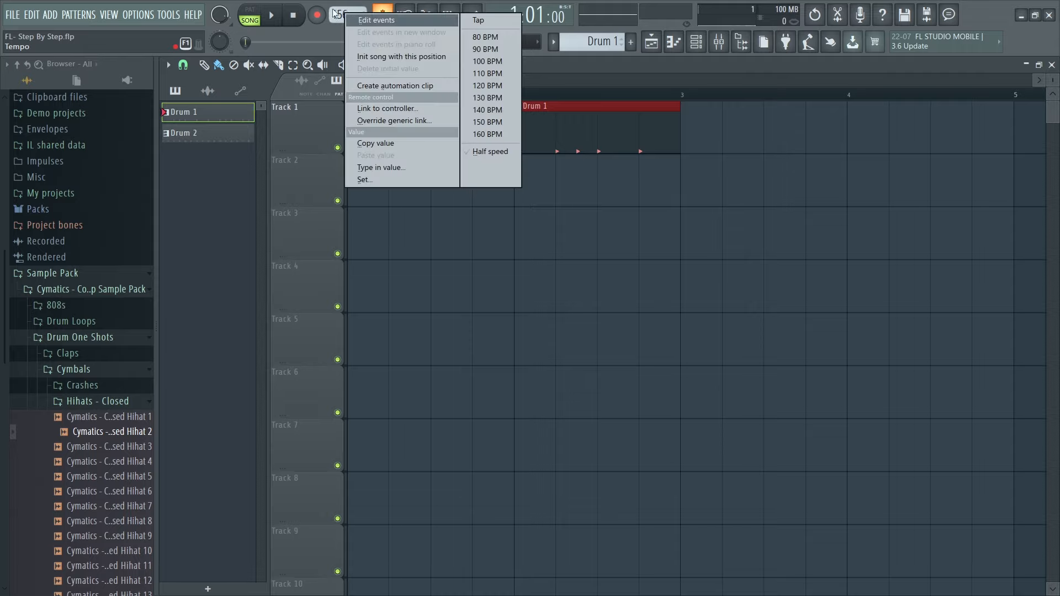
left_click(473, 106)
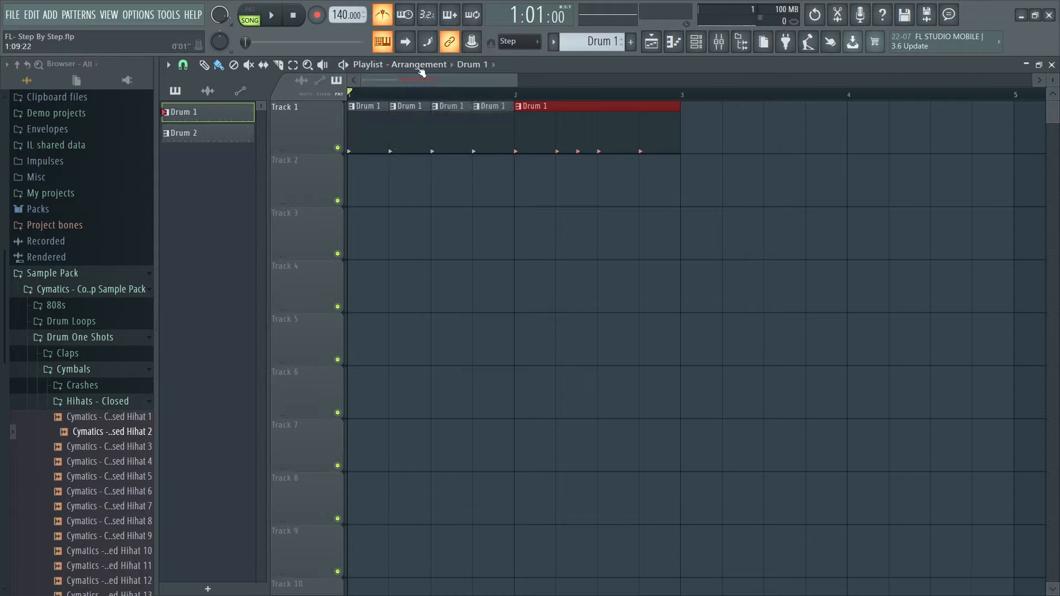
left_click_drag(342, 15, 342, 16)
right_click(345, 16)
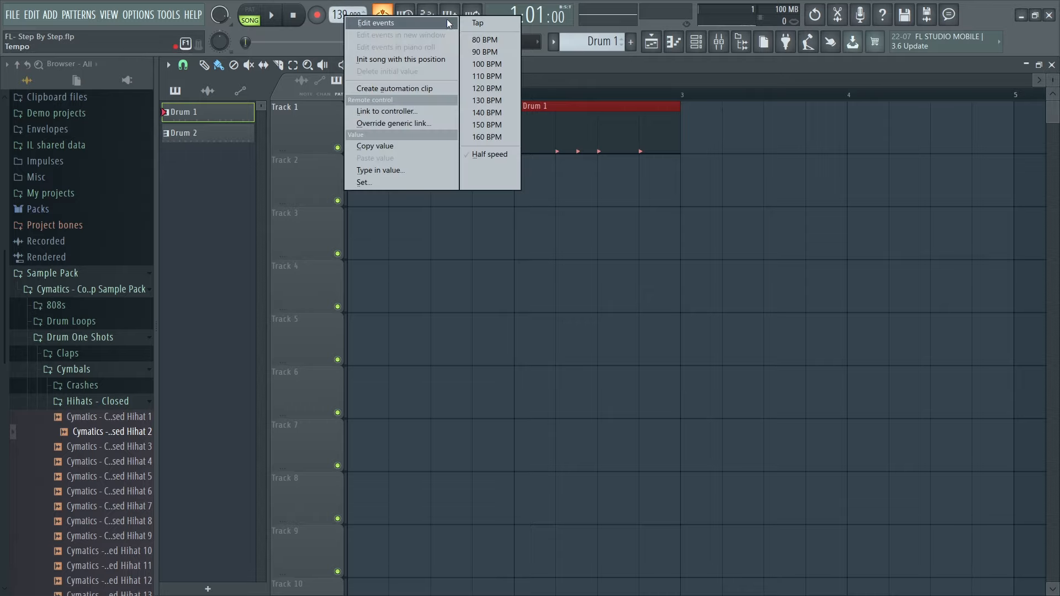
left_click(402, 170)
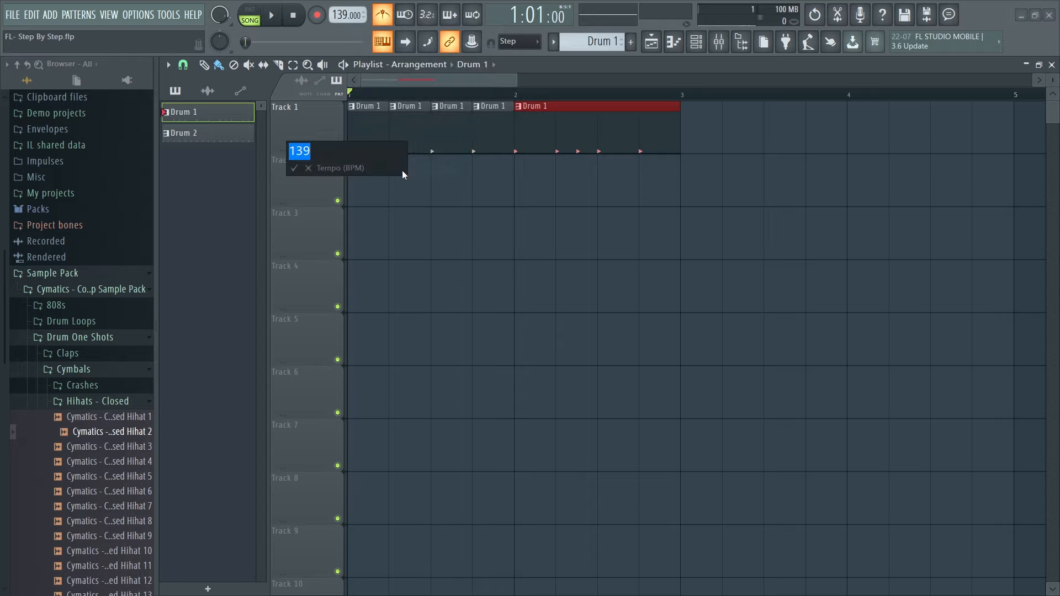
type("140")
key("Return")
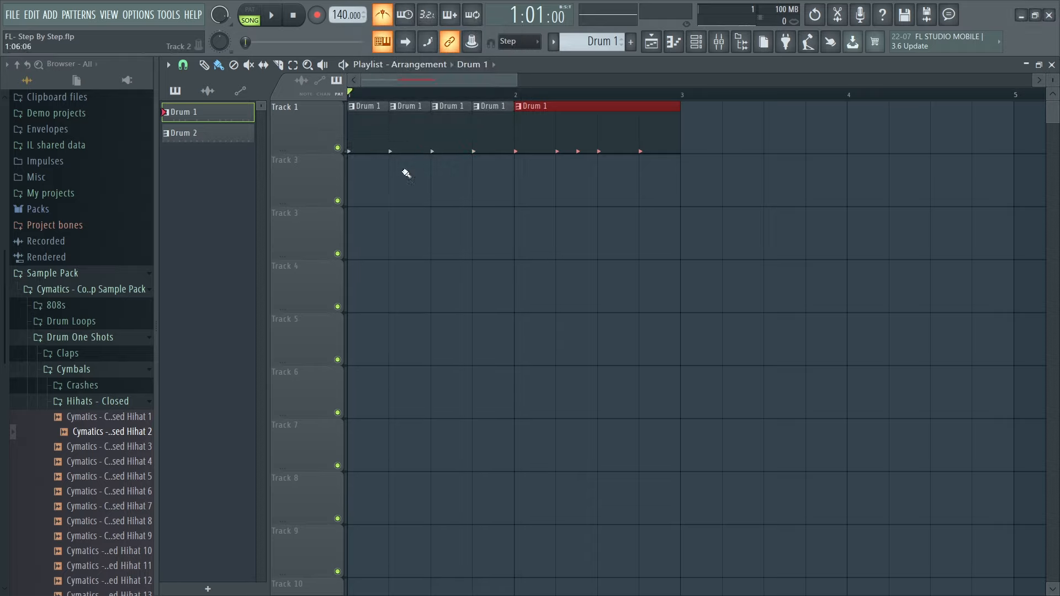
Play the arrangement at 140 BPM with the metronome and turn the metronome off.
key("space")
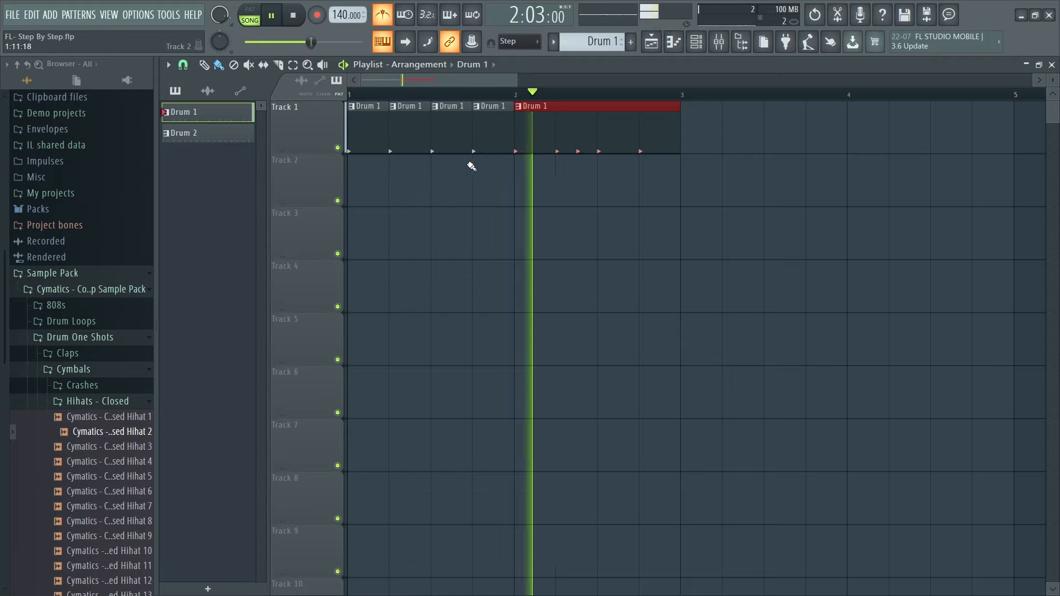
key("space")
left_click(382, 20)
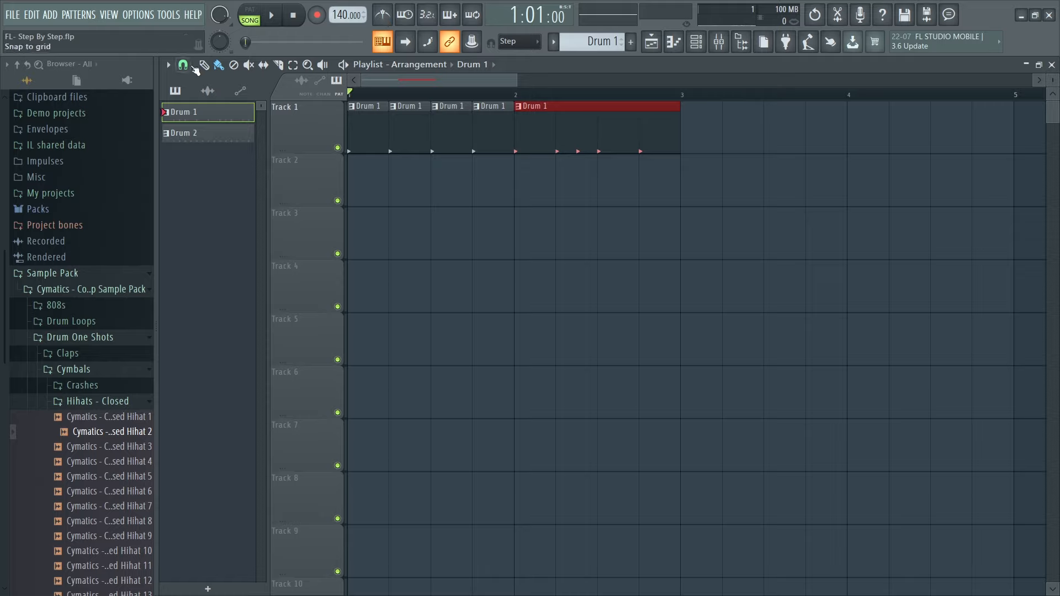
Place two Drum 1 clips back to back at the start of Track 2, each trimmed to one beat.
left_click(353, 197)
left_click_drag(507, 182, 407, 189)
left_click(407, 190)
left_click_drag(554, 185, 434, 185)
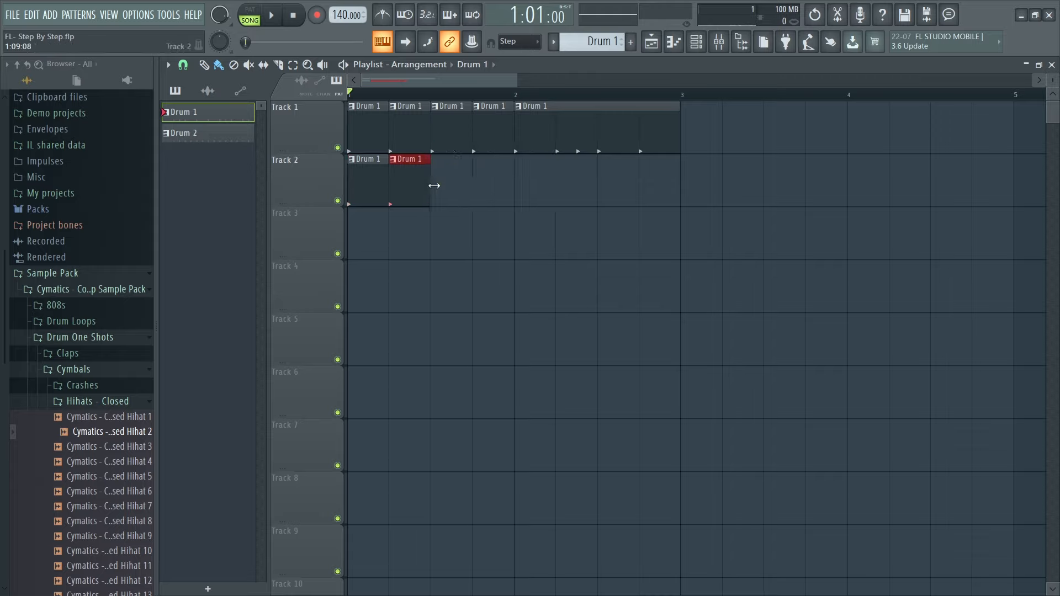
left_click(446, 182)
right_click(531, 179)
Set the playlist snap to 1/2 beat and try out another Drum 1 clip on Track 2.
left_click(183, 65)
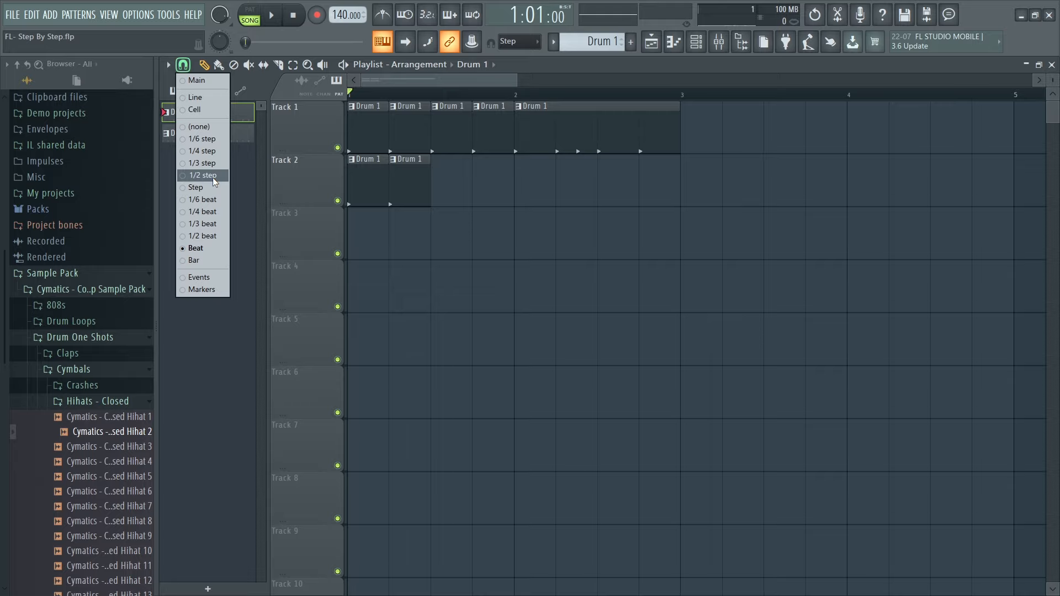
left_click(203, 237)
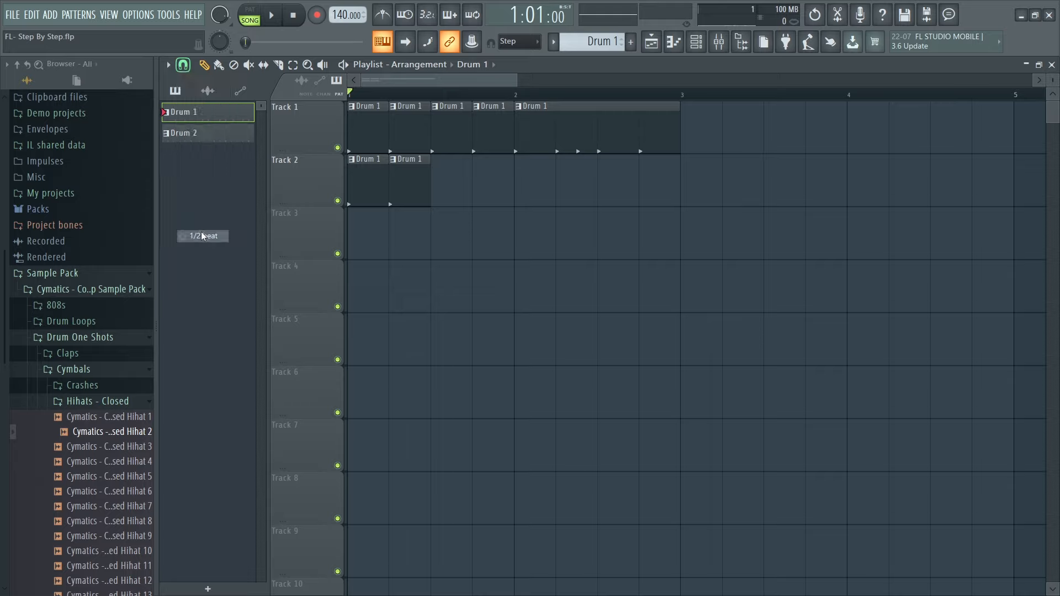
left_click(438, 183)
right_click(525, 189)
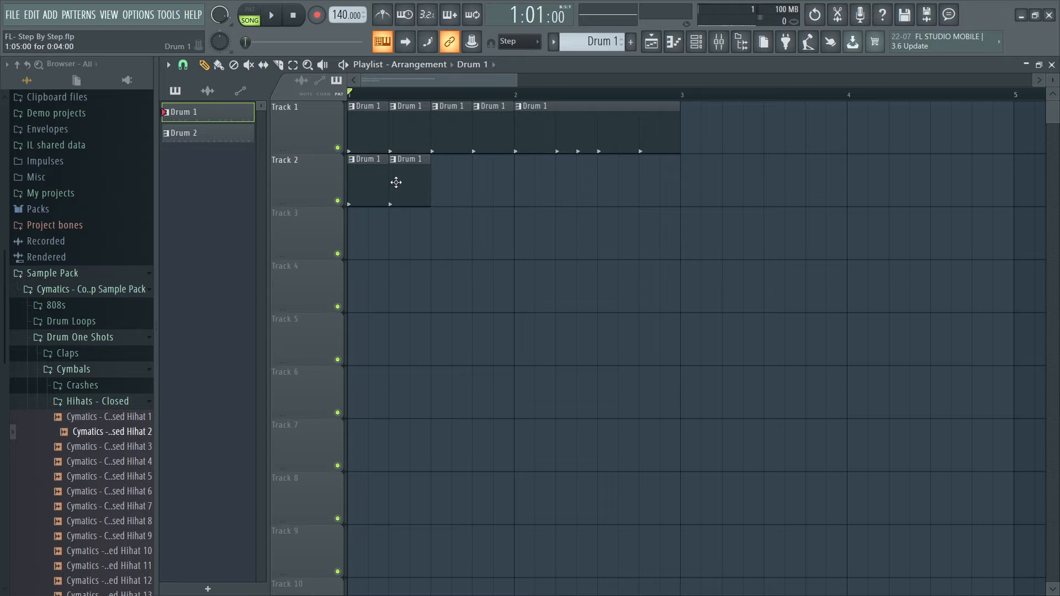
double_click(399, 182)
left_click(1051, 65)
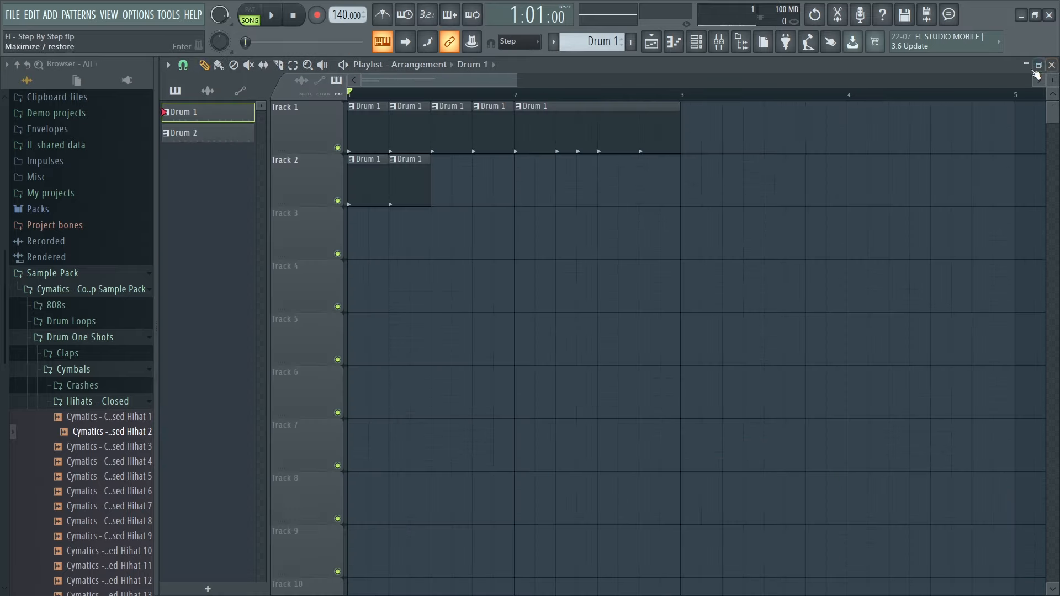
Try the Closed Hihat 2 sample on Track 3 and delete both Drum 1 clips from Track 2.
left_click_drag(104, 432, 371, 225)
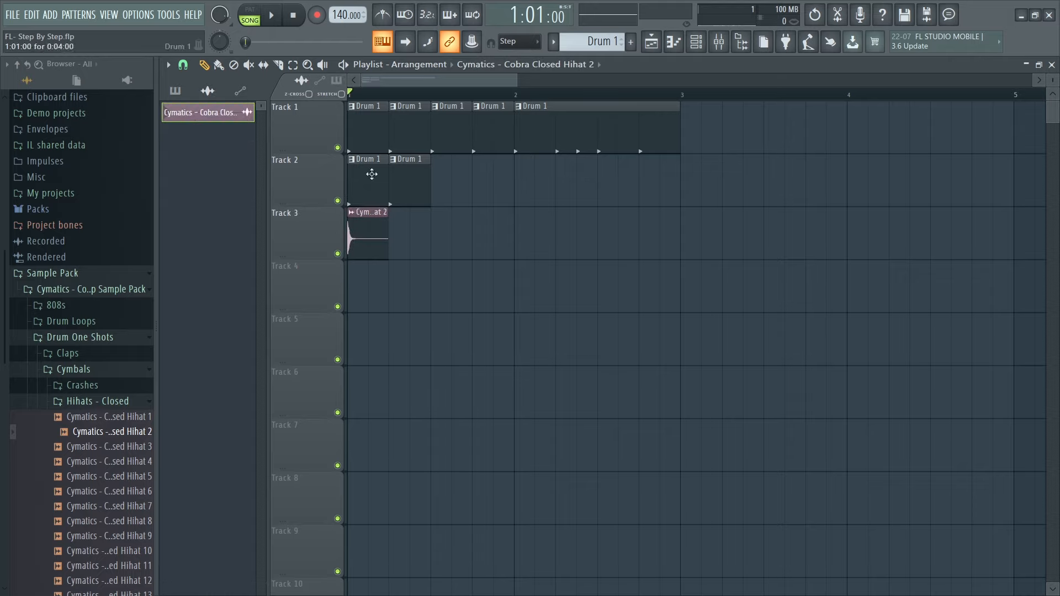
right_click(371, 172)
right_click(408, 176)
right_click(372, 218)
Place the Closed Hihat 2 sample four times across bar 1 of Track 3, one clip per beat.
left_click_drag(138, 440, 357, 229)
left_click(408, 234)
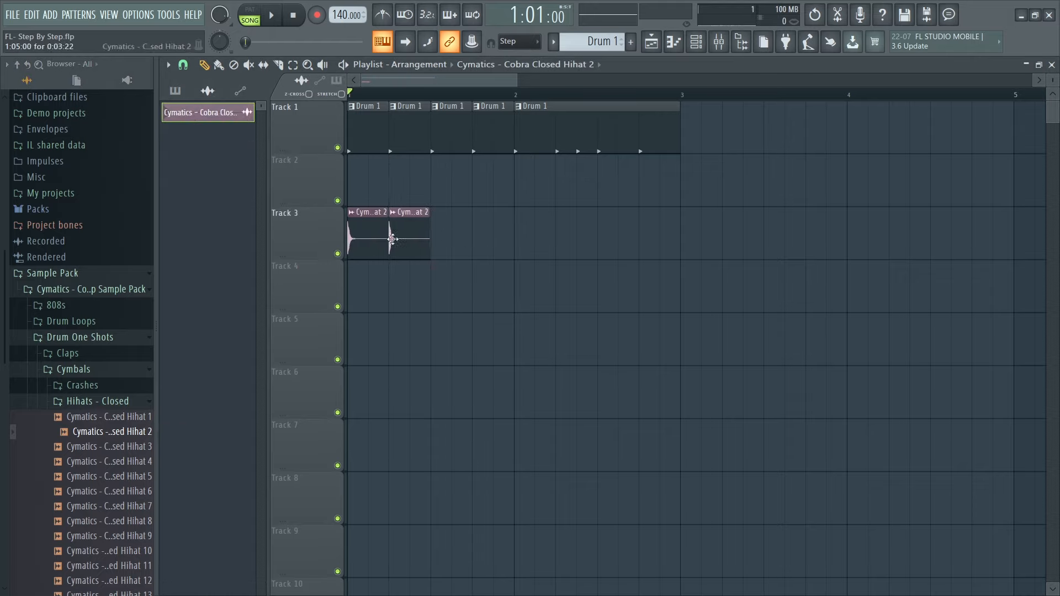
left_click(450, 237)
left_click(483, 235)
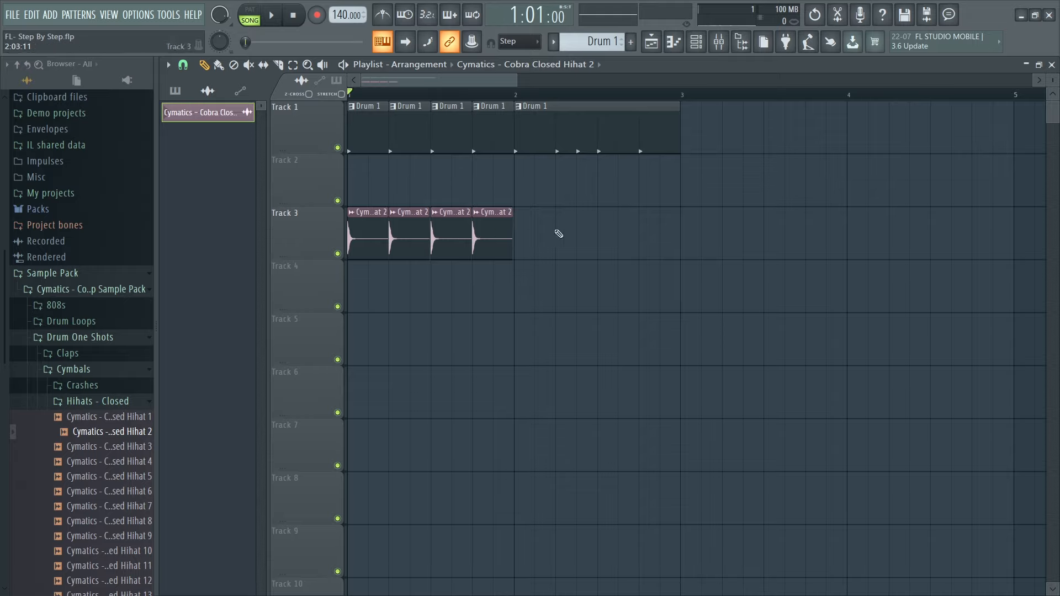
Delete all five Drum 1 clips from Track 1.
right_click(362, 109)
right_click(409, 119)
right_click(450, 122)
right_click(491, 124)
right_click(522, 126)
Play the Track 3 hihats without the metronome, turn the metronome on and play them again.
key("space")
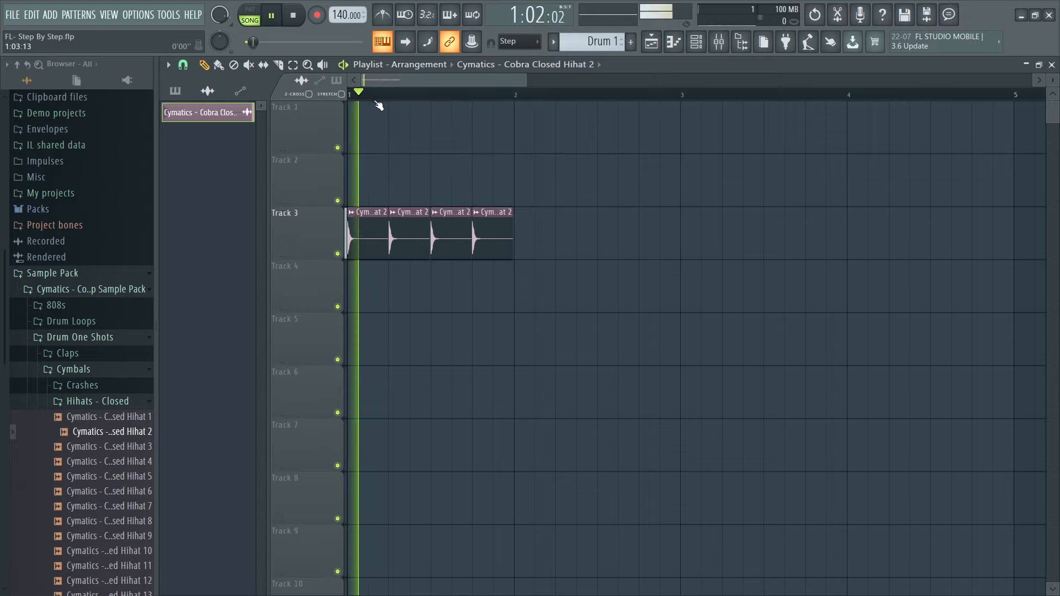
key("space")
left_click(382, 15)
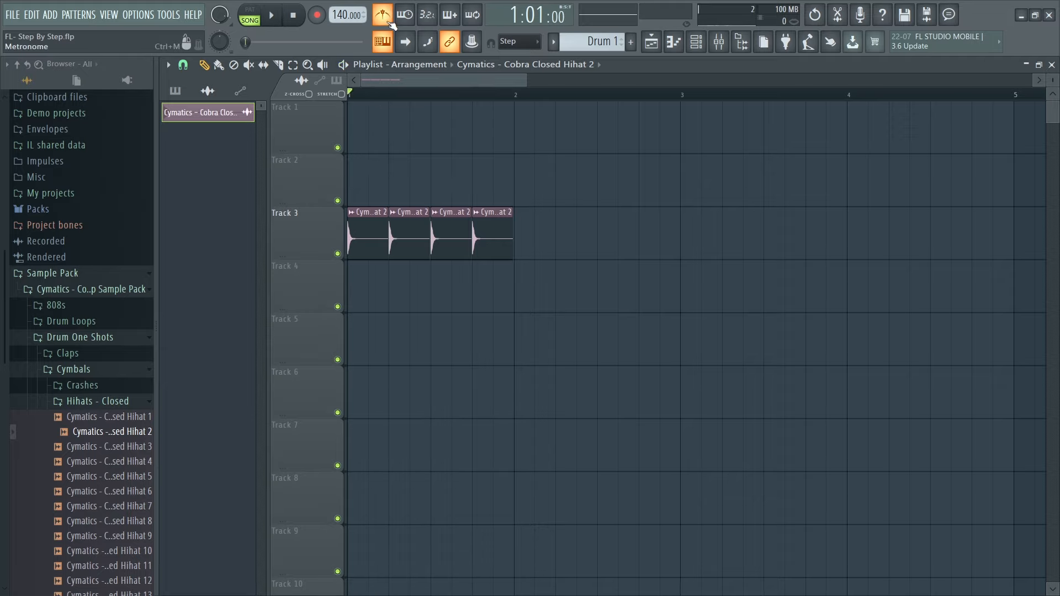
key("space")
key("space")
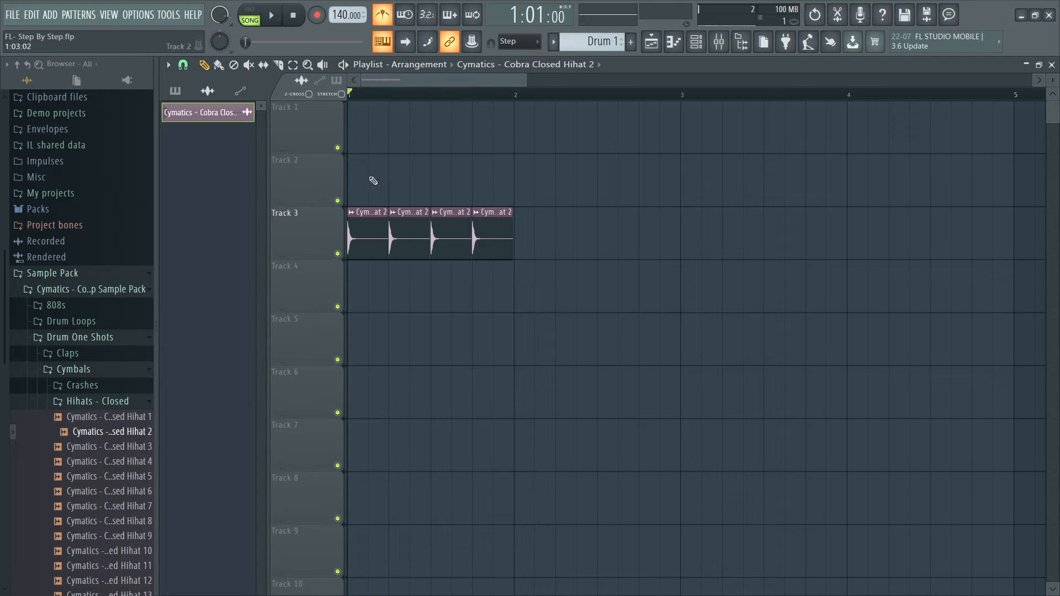
With snap at 1/2 beat, place two Closed Hihat 2 clips on Track 2's first beat, each trimmed to half a beat.
left_click(184, 65)
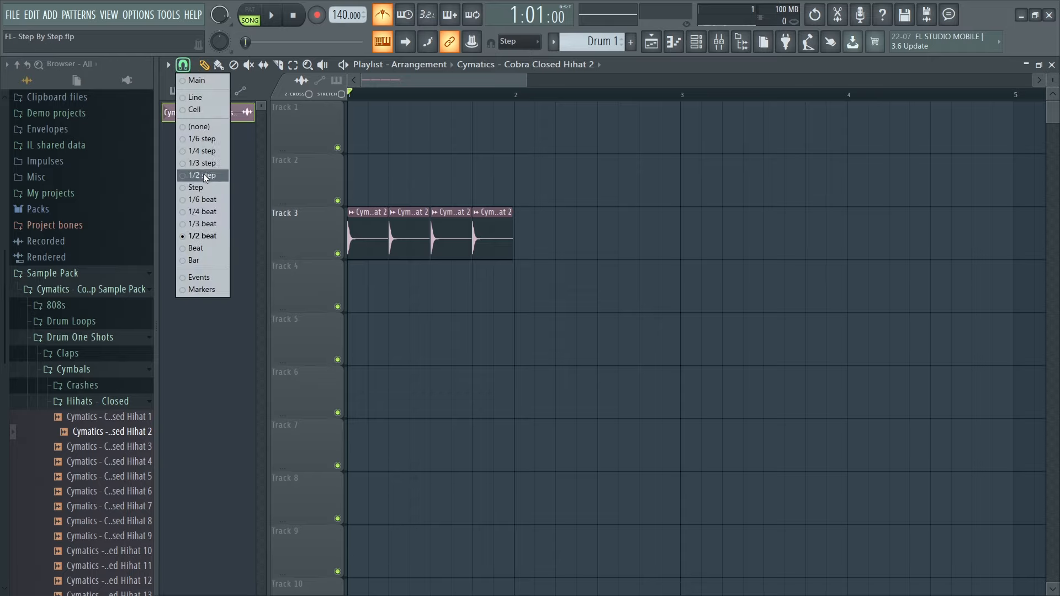
left_click(198, 247)
left_click(379, 178)
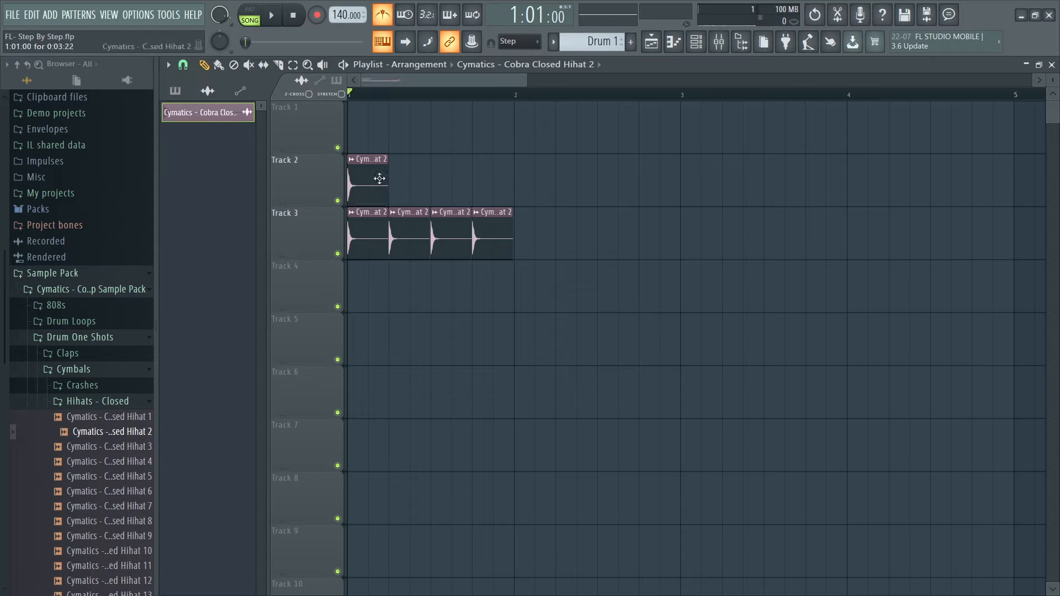
left_click_drag(384, 177, 369, 178)
left_click(376, 179)
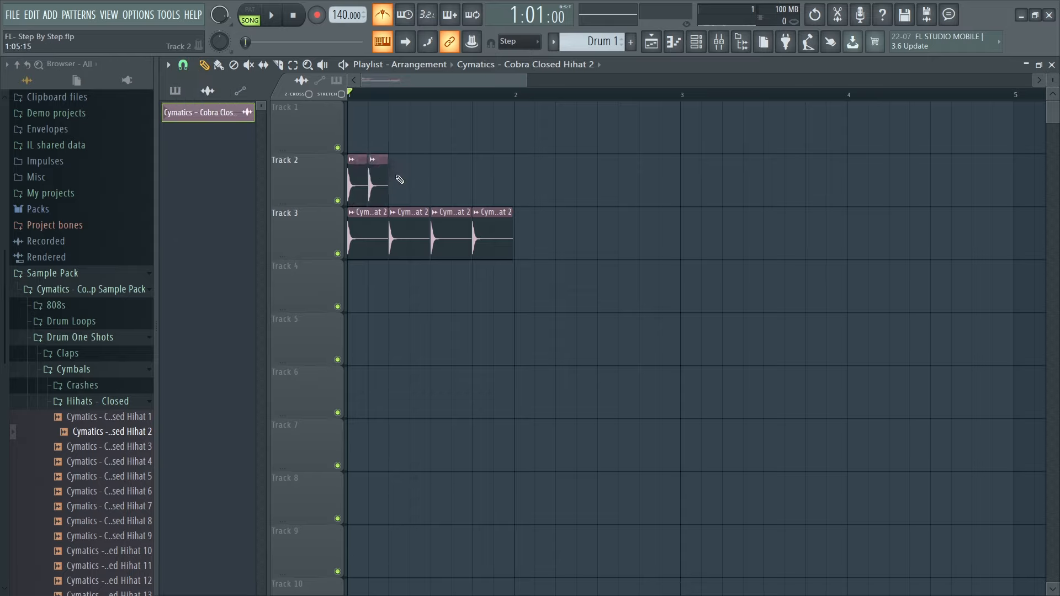
Fill the rest of bar 1 on Track 2 with six more half-beat Closed Hihat 2 clips.
left_click(396, 180)
left_click(420, 180)
left_click(441, 179)
left_click(462, 179)
left_click(483, 179)
left_click(502, 179)
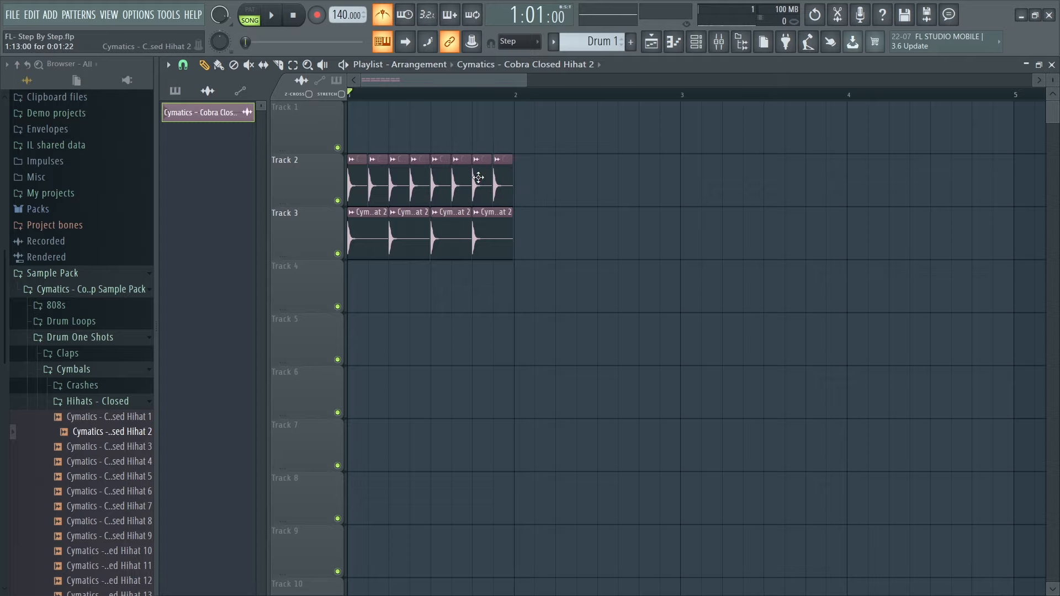
left_click(394, 131)
left_click(357, 124)
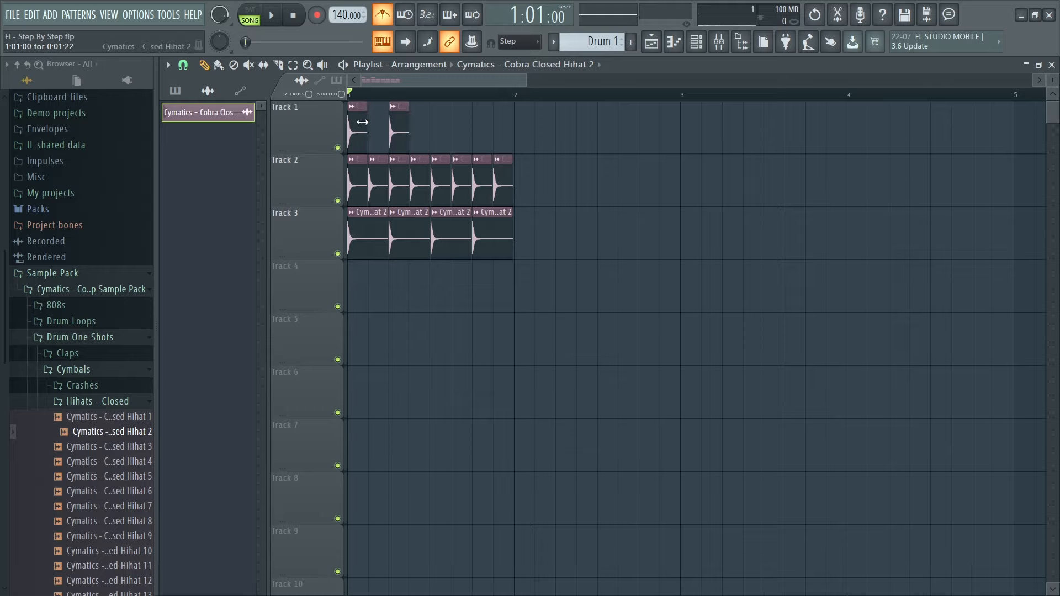
left_click(378, 124)
right_click(378, 125)
right_click(357, 125)
right_click(399, 124)
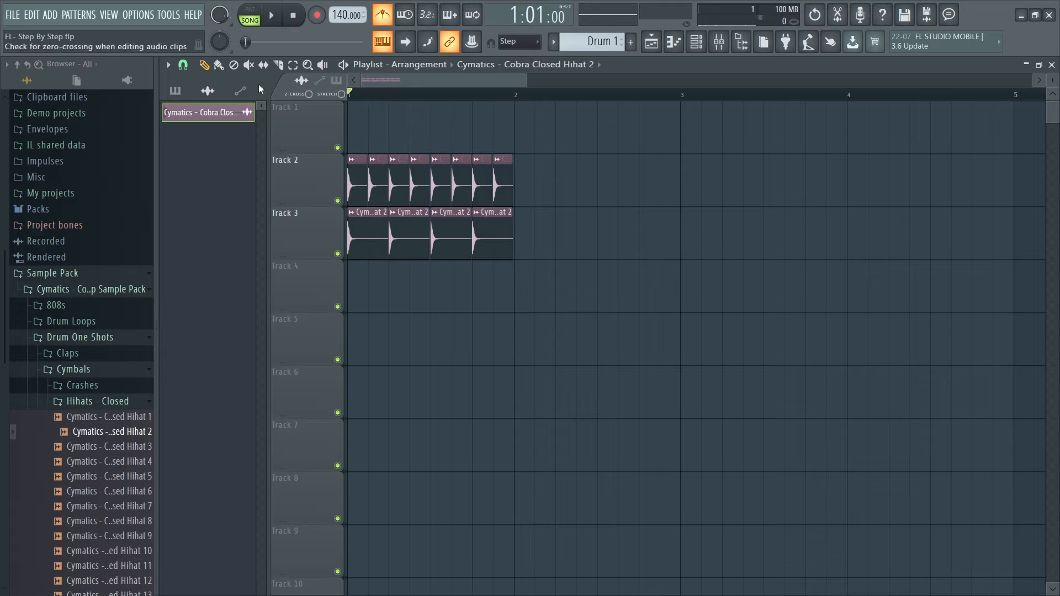
Set the snap to 1/4 beat and fill bar 1 of Track 1 with sixteen Closed Hihat 2 clips trimmed to a quarter beat.
left_click(183, 64)
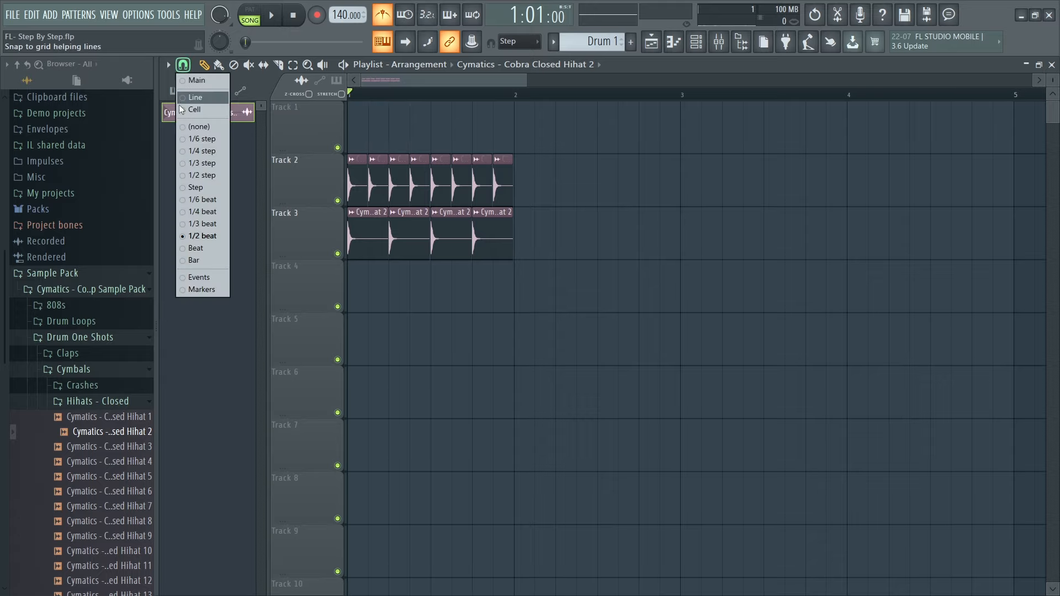
left_click(196, 211)
left_click(355, 132)
left_click(371, 130)
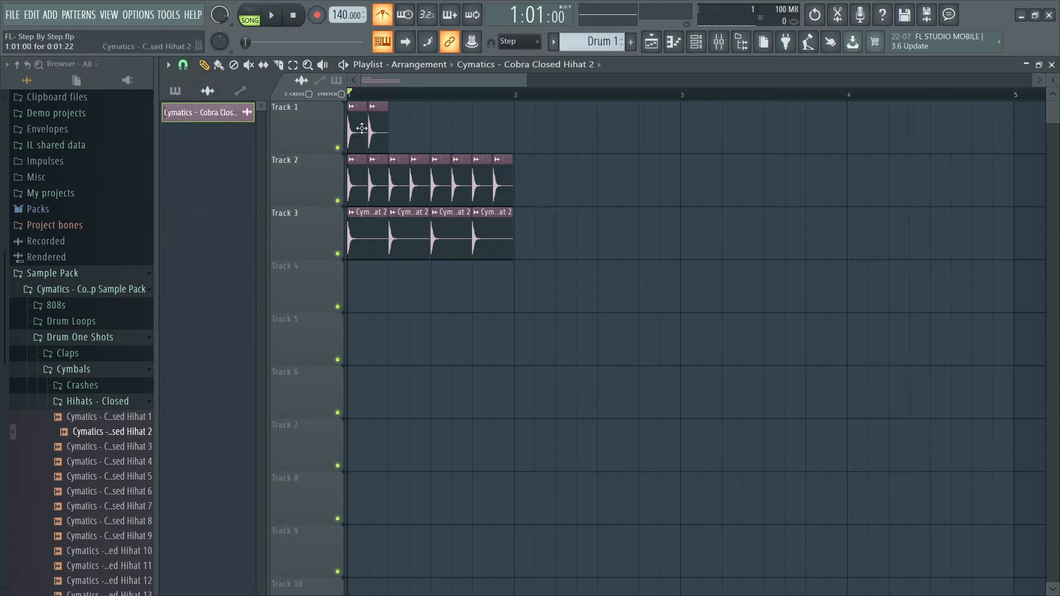
mouse_move(364, 130)
left_mouse_down()
mouse_move(355, 130)
mouse_move(366, 131)
left_mouse_up()
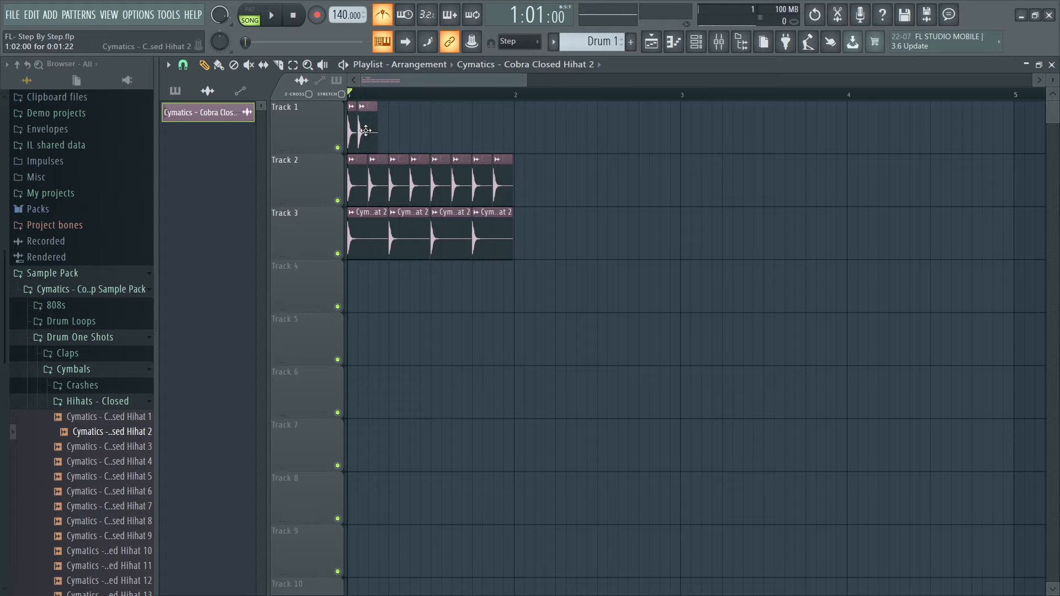
left_click(371, 133)
left_click(390, 138)
left_click_drag(395, 138, 386, 138)
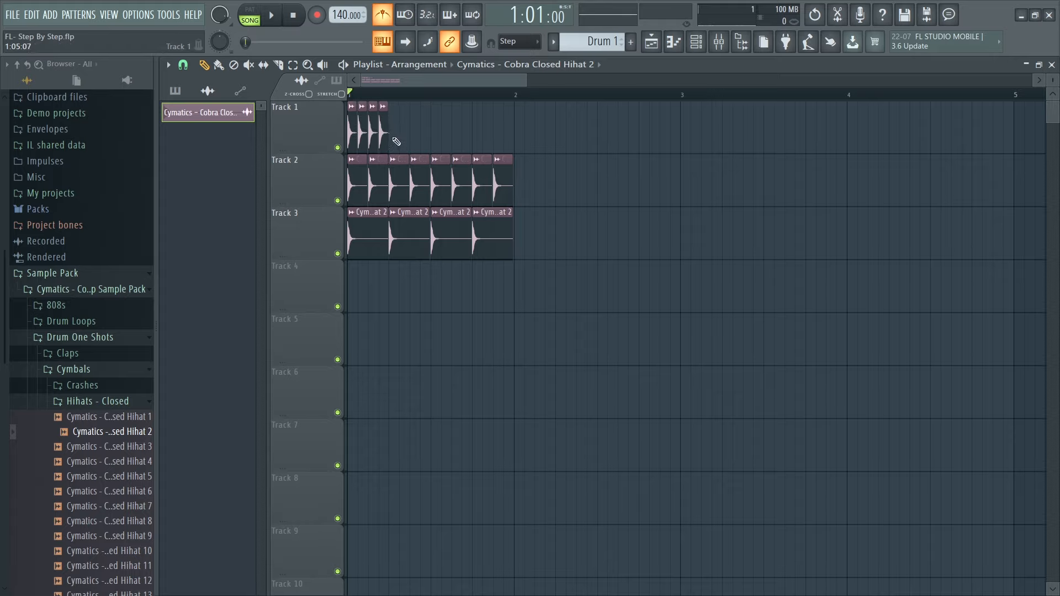
left_click_drag(393, 132, 508, 129)
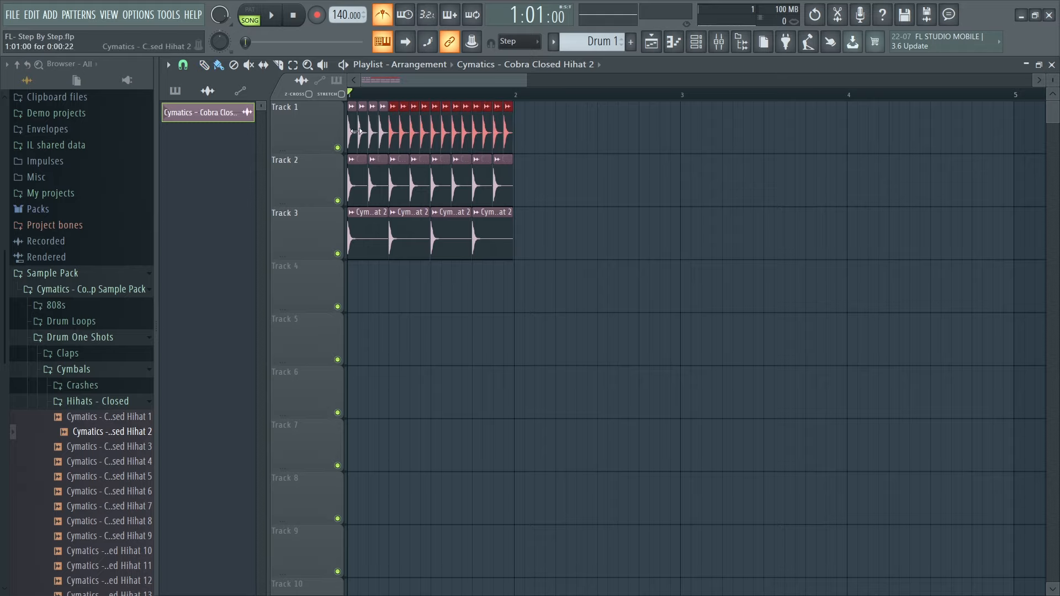
Mute Tracks 2 and 3 and play the quarter-beat hihats on Track 1 with the metronome.
left_click(337, 201)
left_click(337, 254)
key("space")
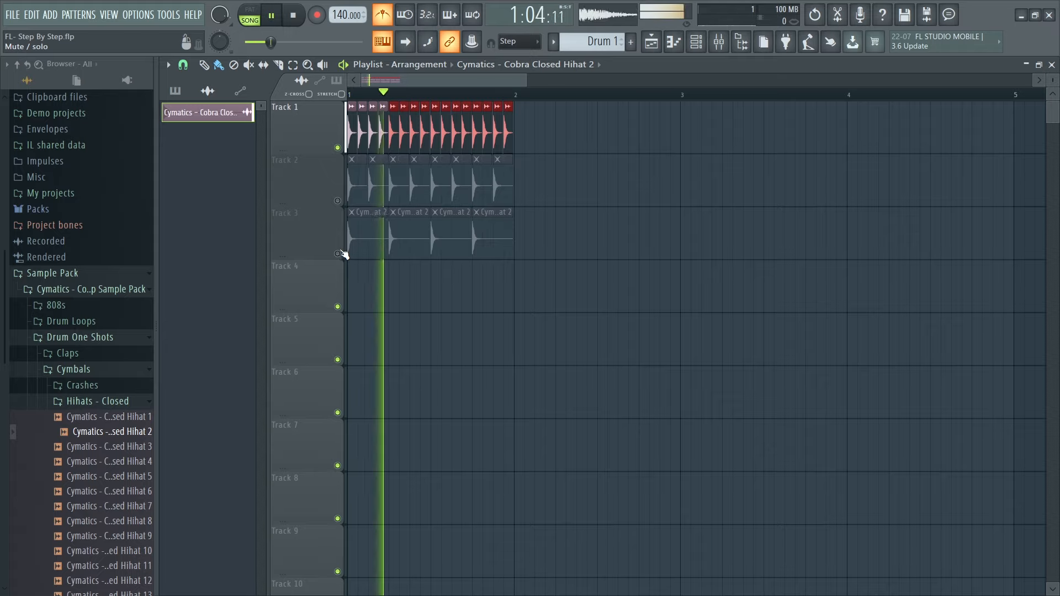
Stop playback, mute Track 1, unmute Track 2 and play the half-beat hihats on their own.
key("space")
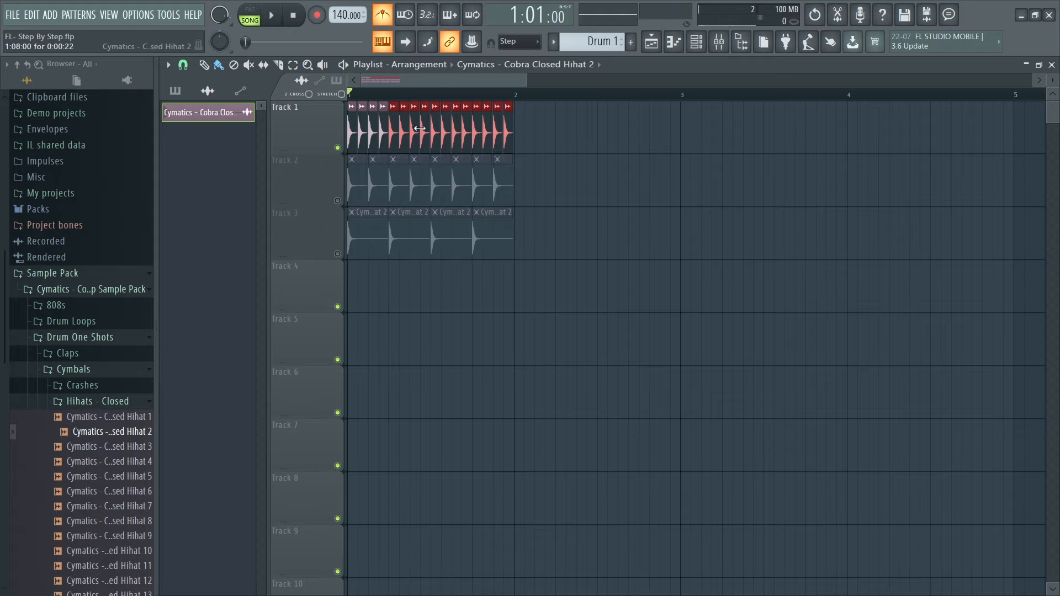
left_click(338, 148)
left_click(338, 201)
key("space")
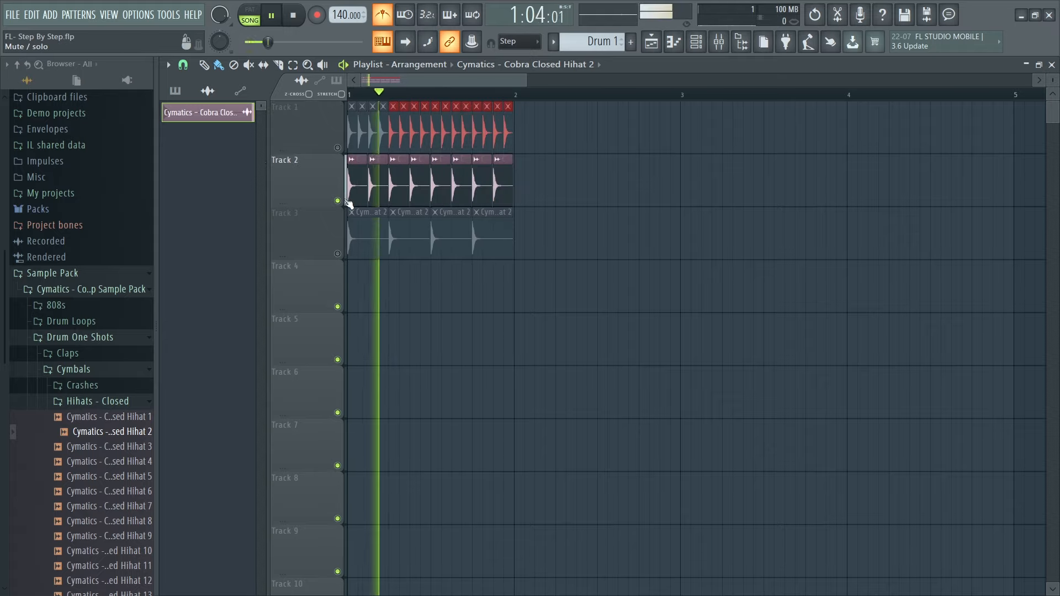
key("space")
Mute Track 2, unmute Track 3 and play its one-beat hihats on their own.
left_click(337, 201)
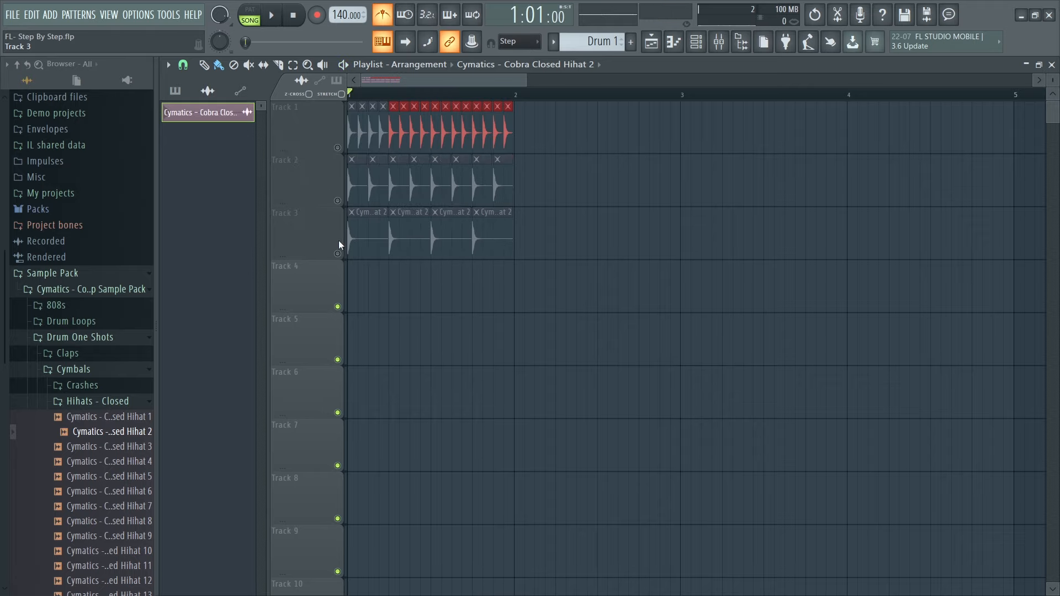
left_click(337, 254)
key("space")
key("space")
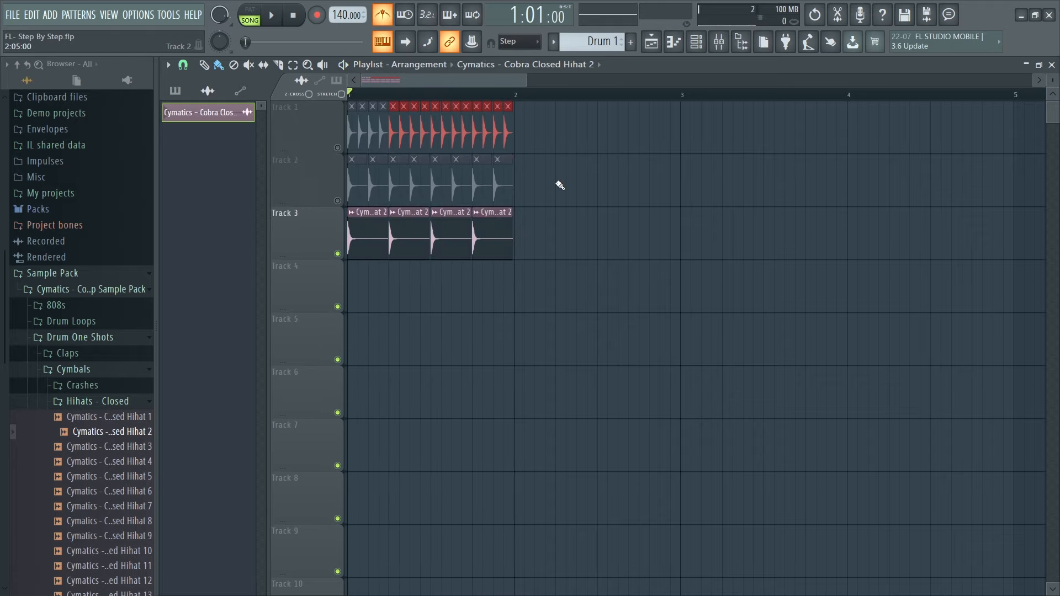
Mute Track 3 and unmute Tracks 1 and 2.
left_click(337, 253)
left_click(337, 201)
left_click(337, 147)
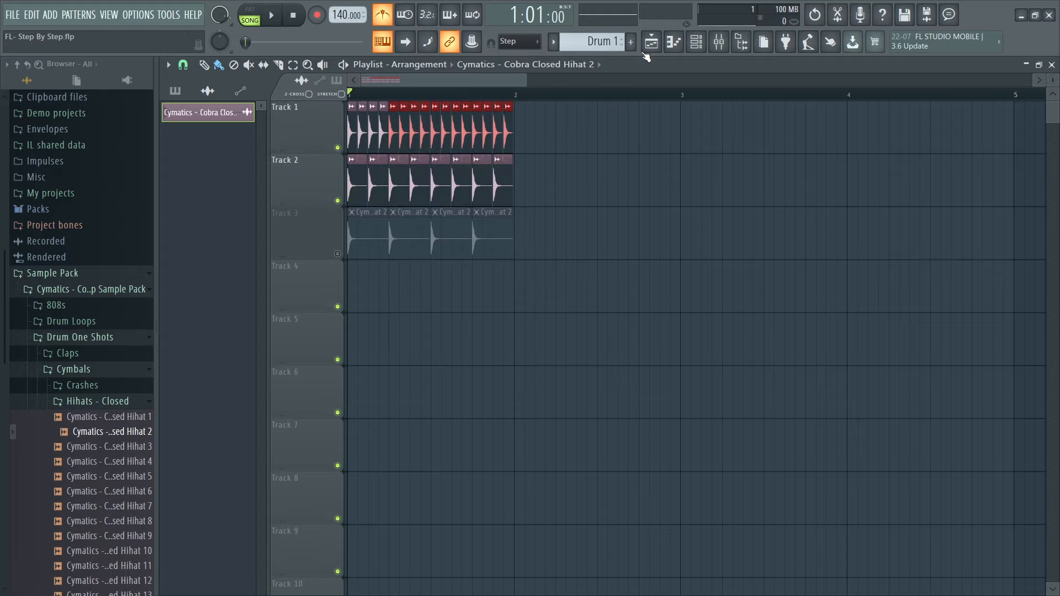
Show all channels in the Channel rack and switch playback to pattern mode.
left_click(696, 41)
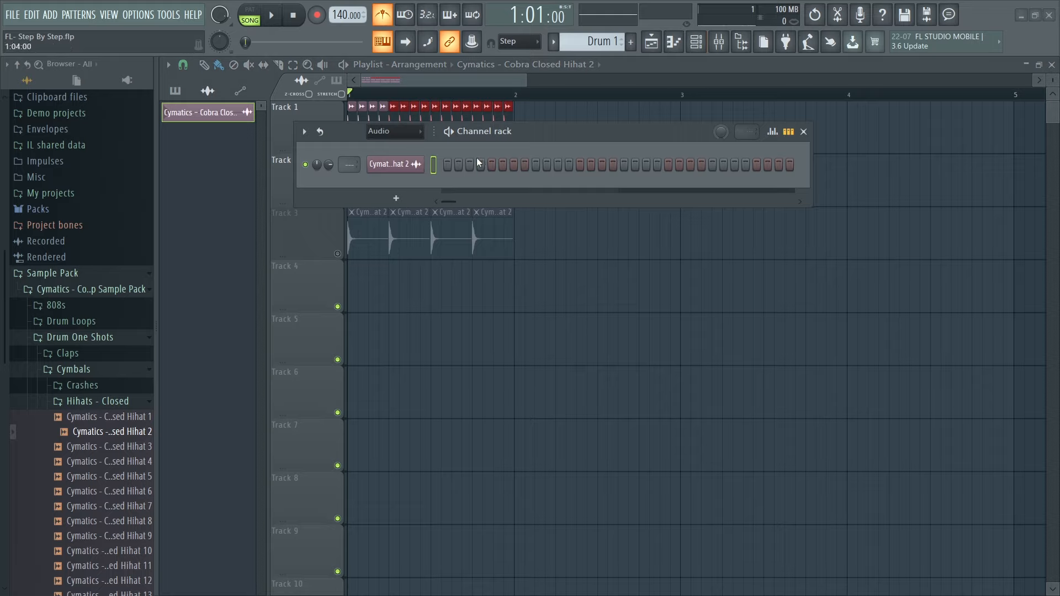
left_click(393, 131)
left_click(396, 135)
left_click(393, 145)
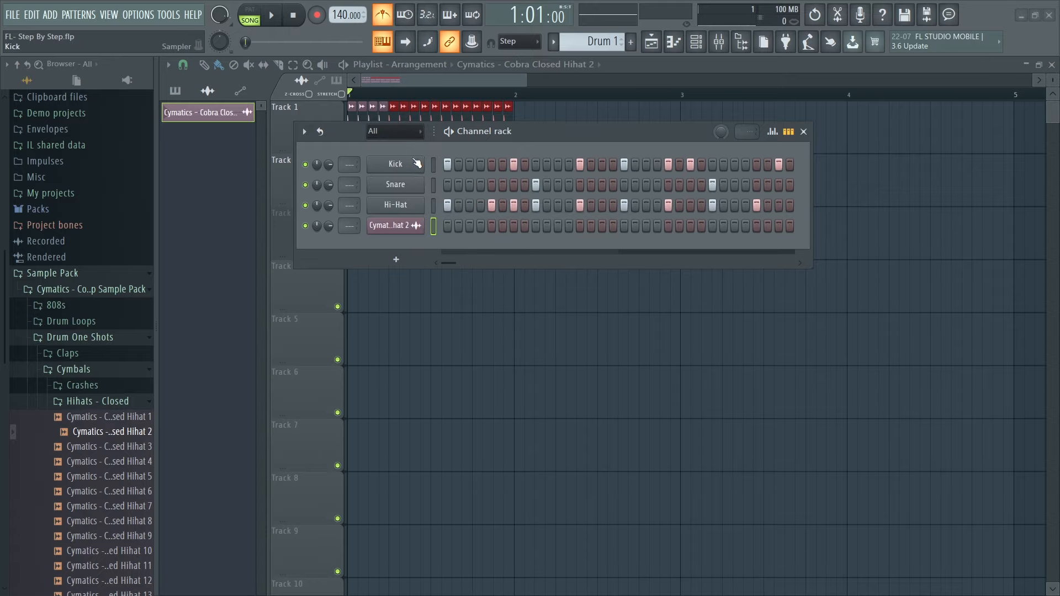
left_click(250, 13)
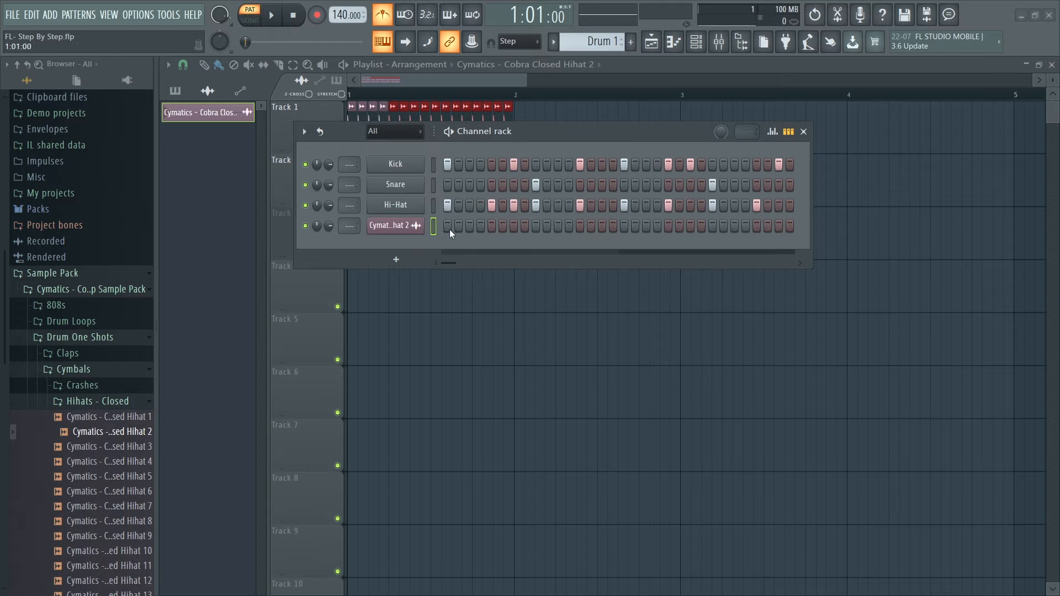
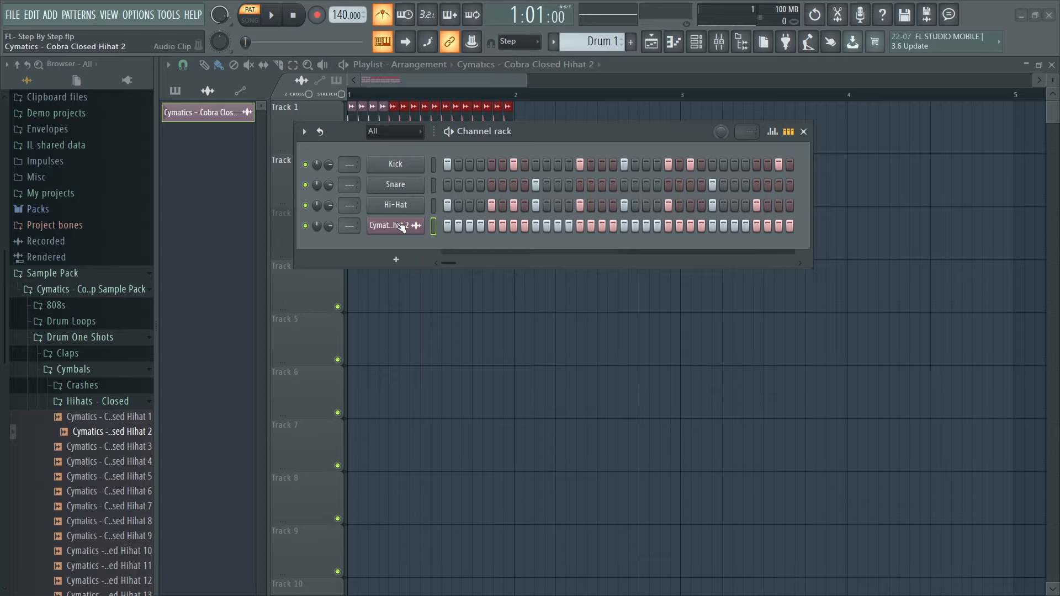
Try filling the Closed Hihat 2 channel with each 8, each 4 and each 2 steps, and clear its steps.
right_click(398, 225)
left_click(590, 291)
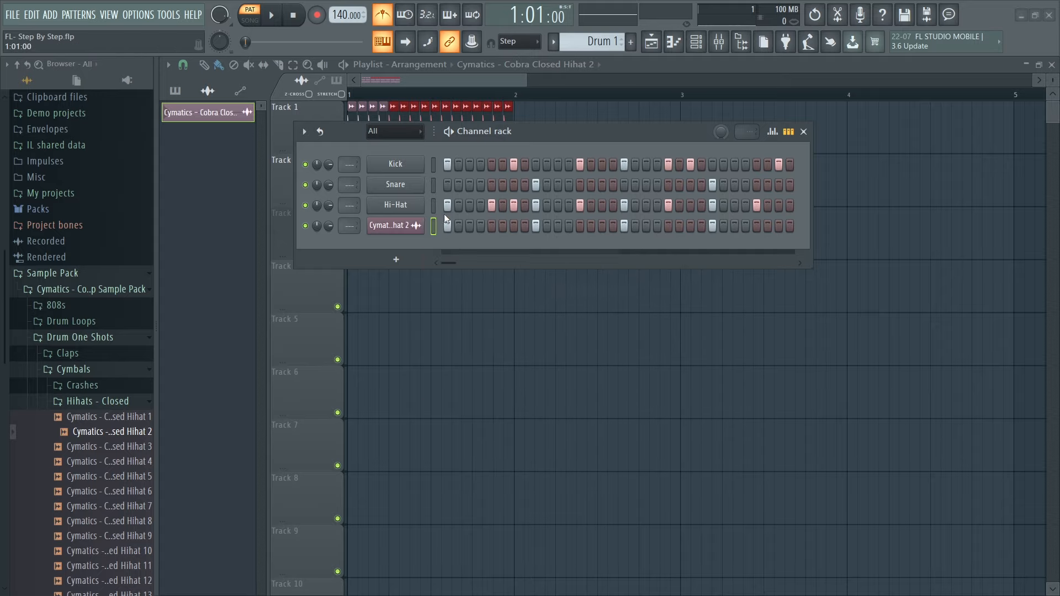
right_click(400, 225)
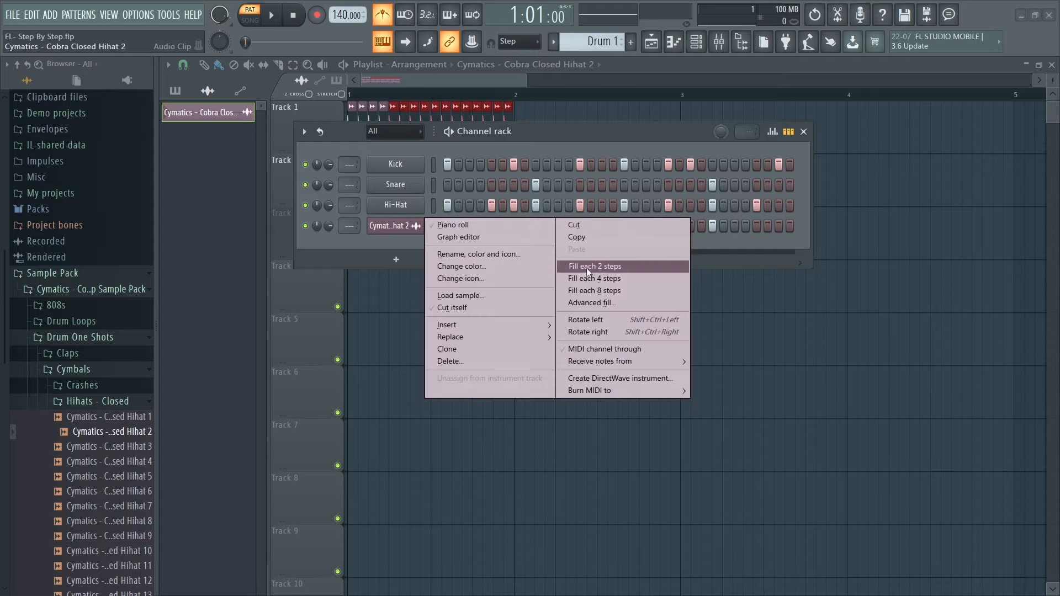
left_click(601, 276)
right_click(405, 226)
left_click(585, 267)
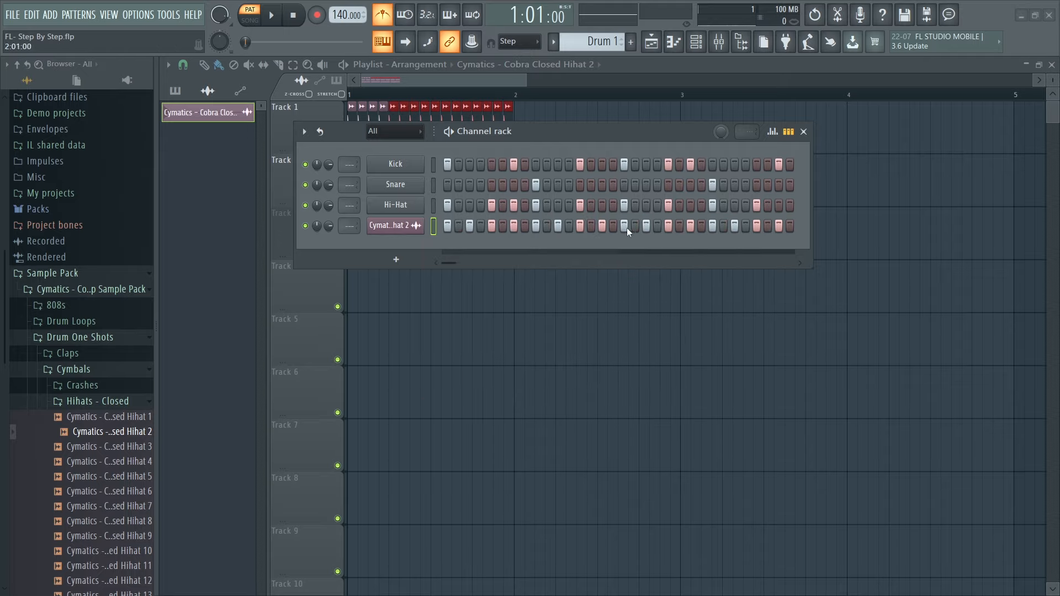
mouse_move(628, 232)
left_mouse_down()
mouse_move(739, 232)
mouse_move(452, 223)
left_mouse_up()
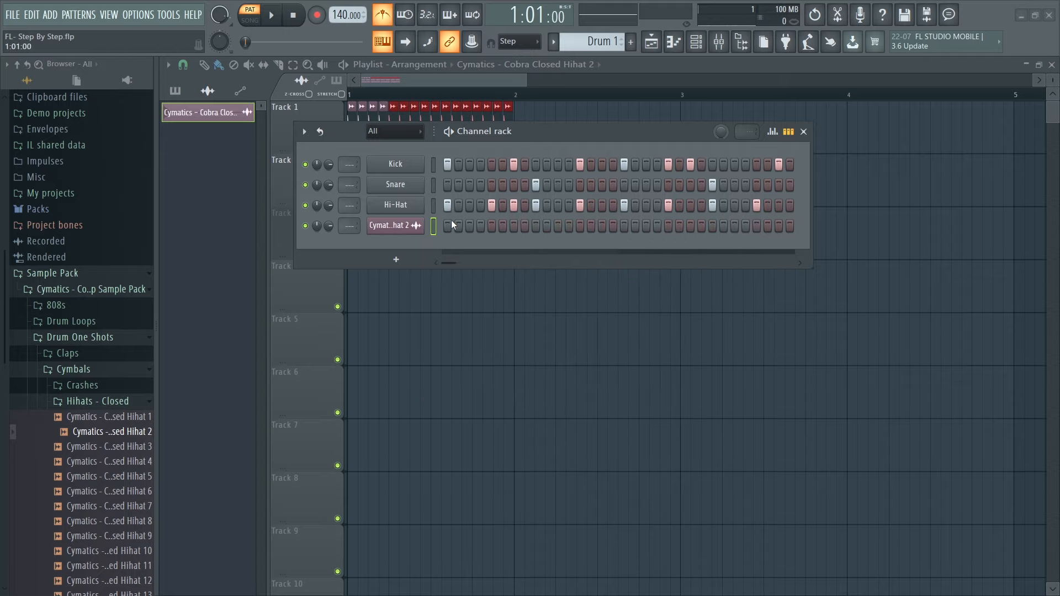
Try placing loose Closed Hihat 2 clips after bar 1 on Tracks 1 and 2, and delete them.
left_click_drag(569, 132, 538, 240)
left_click(539, 161)
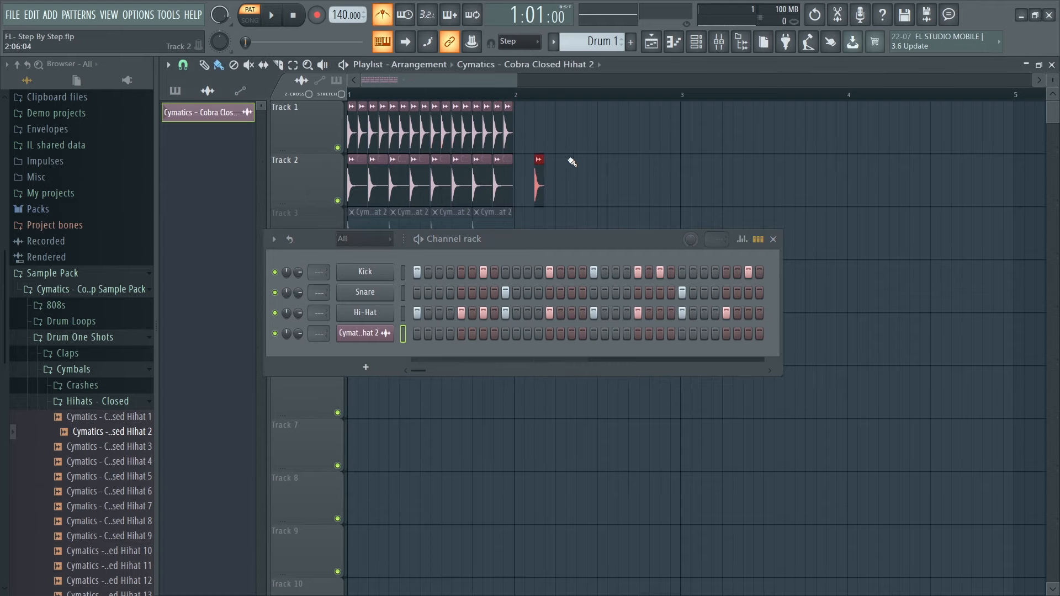
left_click(571, 162)
left_click(634, 162)
left_click(686, 164)
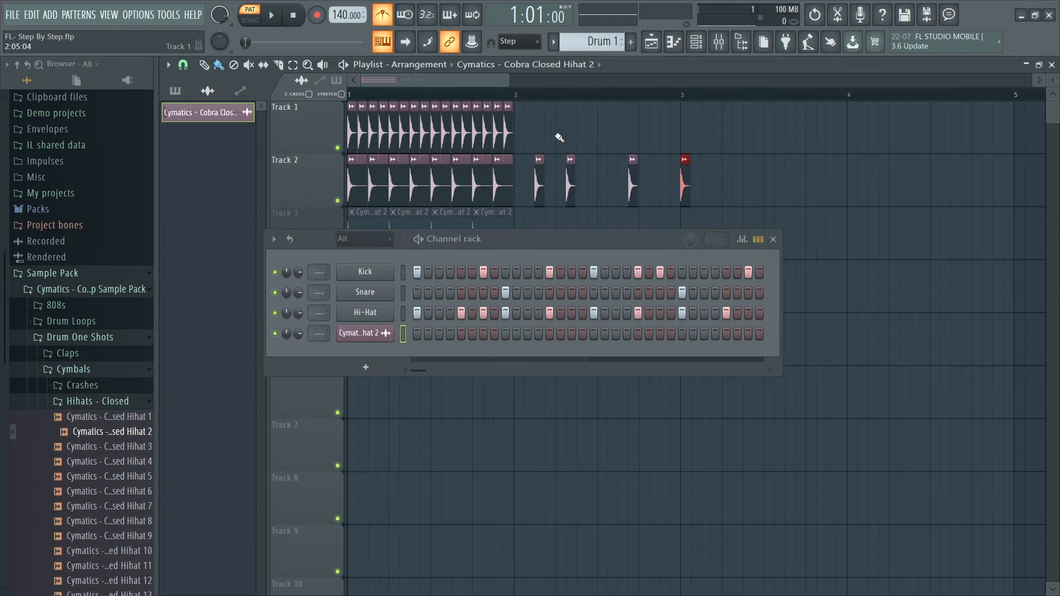
left_click_drag(530, 132, 665, 124)
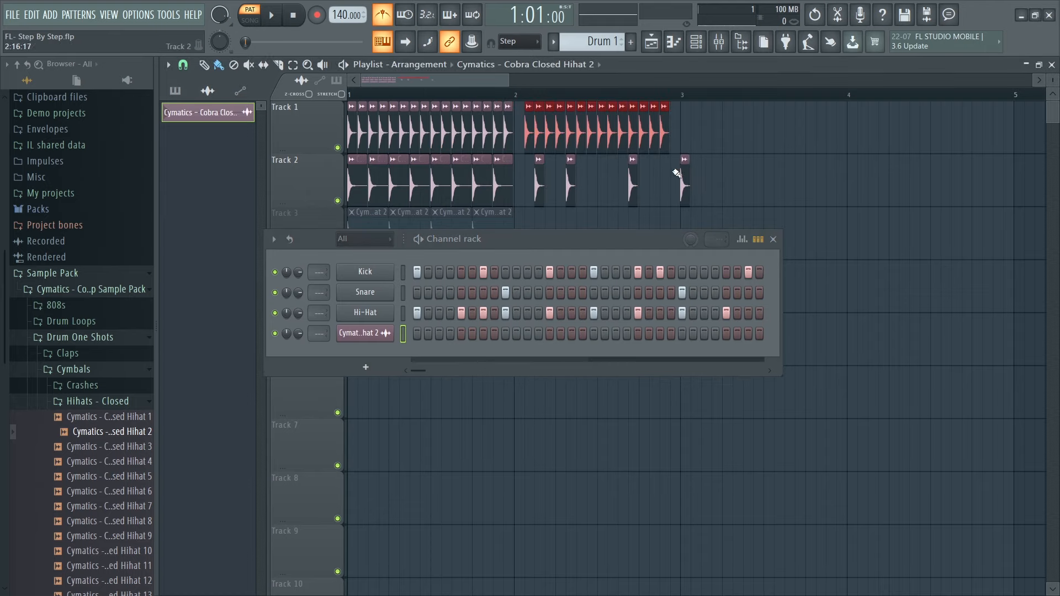
mouse_move(529, 132)
left_mouse_down()
mouse_move(705, 168)
mouse_move(538, 171)
left_mouse_up()
Clear all hihat clips from the playlist and place the Drum 2 pattern on Track 1 at bar 1.
left_click(554, 43)
left_click(585, 74)
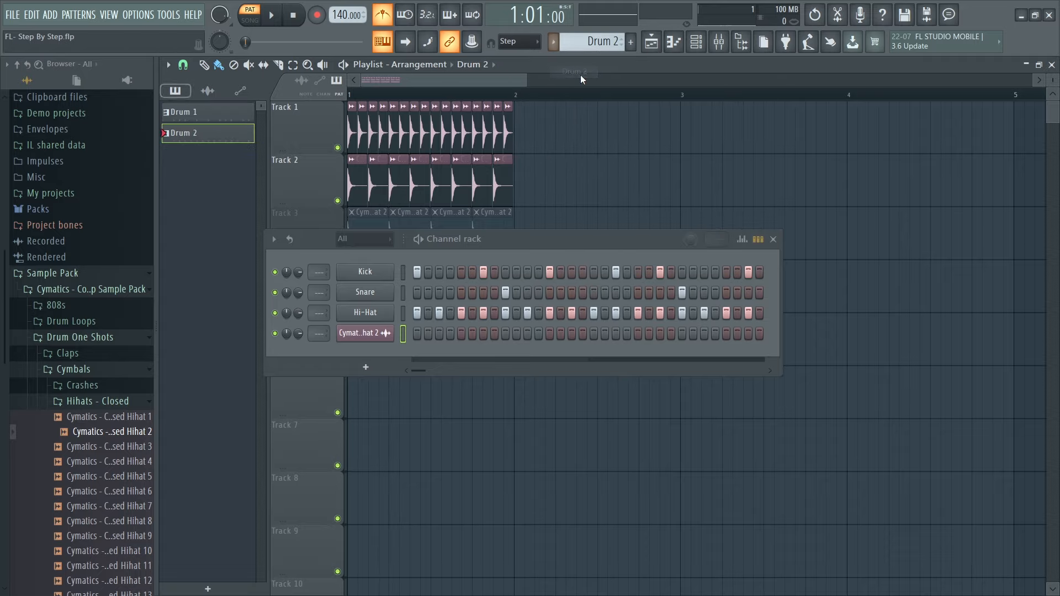
left_click_drag(580, 240, 591, 318)
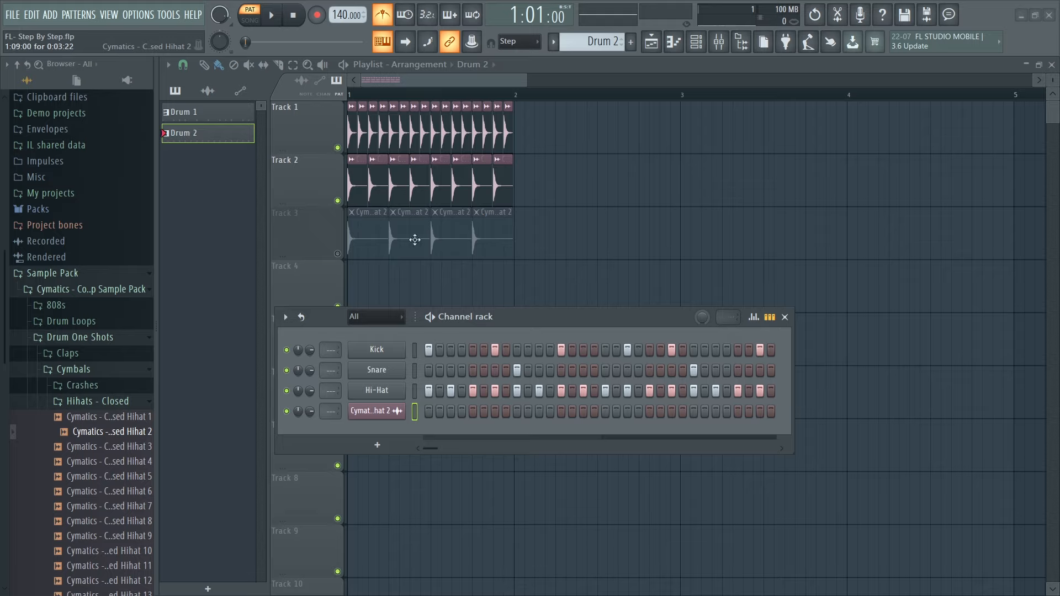
mouse_move(506, 183)
left_mouse_down()
mouse_move(446, 178)
mouse_move(546, 131)
mouse_move(343, 183)
mouse_move(335, 248)
left_mouse_up()
left_click_drag(522, 317, 529, 266)
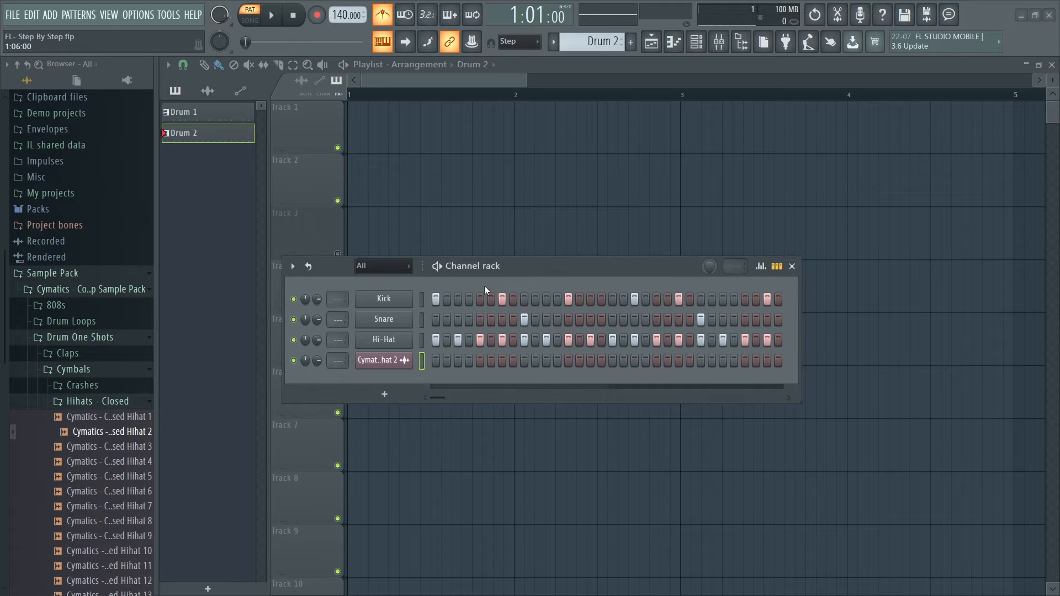
mouse_move(490, 122)
left_mouse_down()
mouse_move(582, 131)
mouse_move(365, 96)
left_mouse_up()
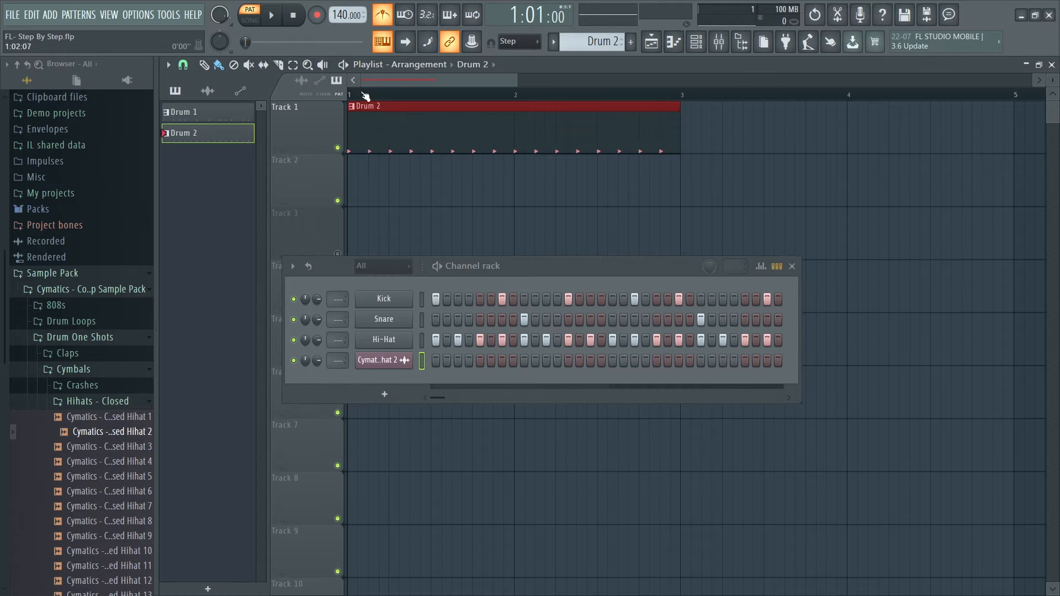
Delete the Drum 1 pattern from the project.
right_click(215, 113)
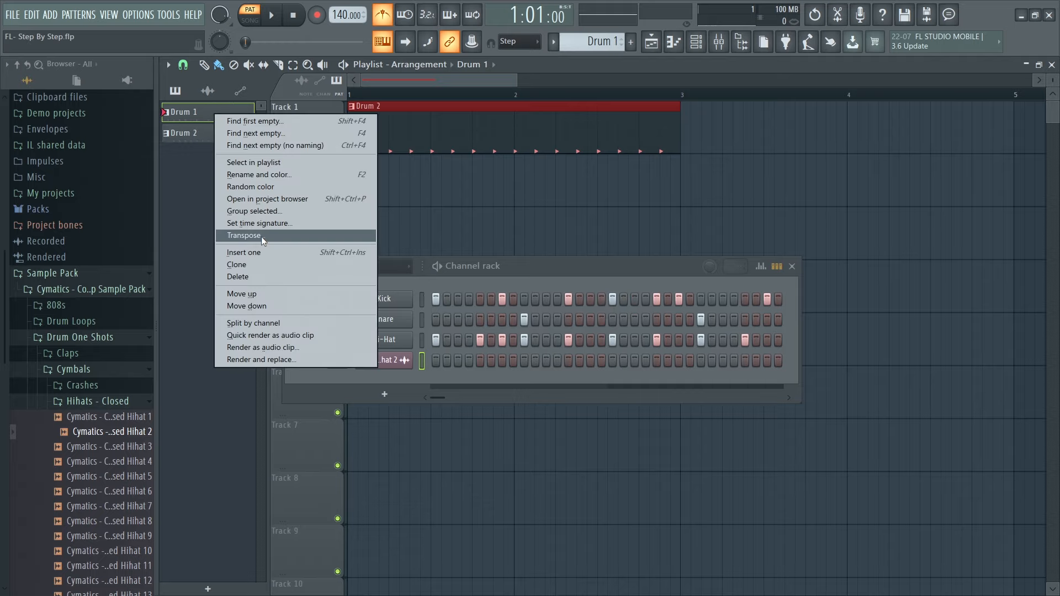
left_click(262, 279)
left_click(604, 338)
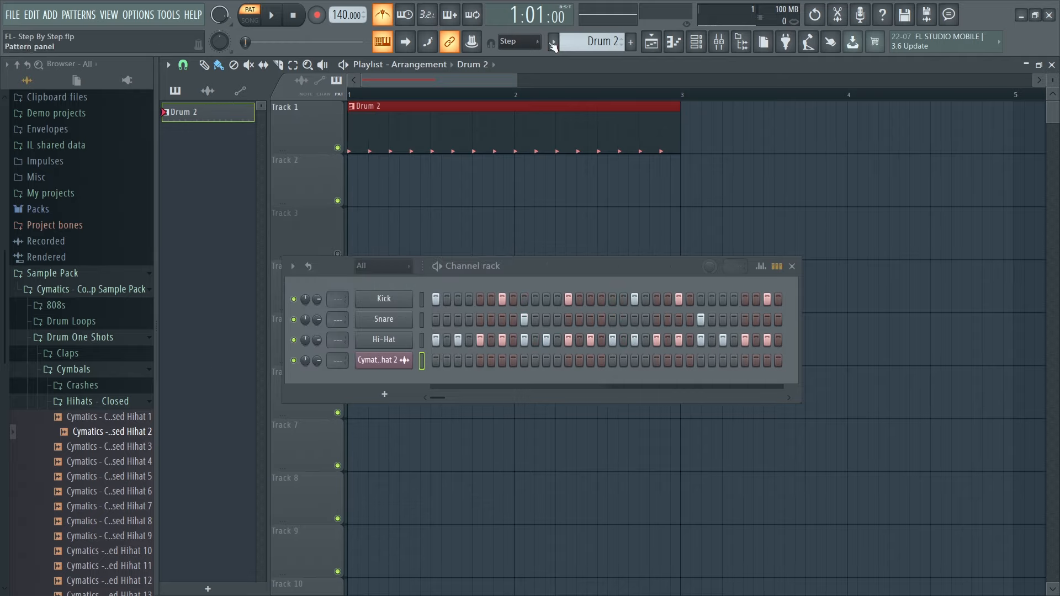
Rename the Drum 2 pattern as Drum.
left_click(553, 41)
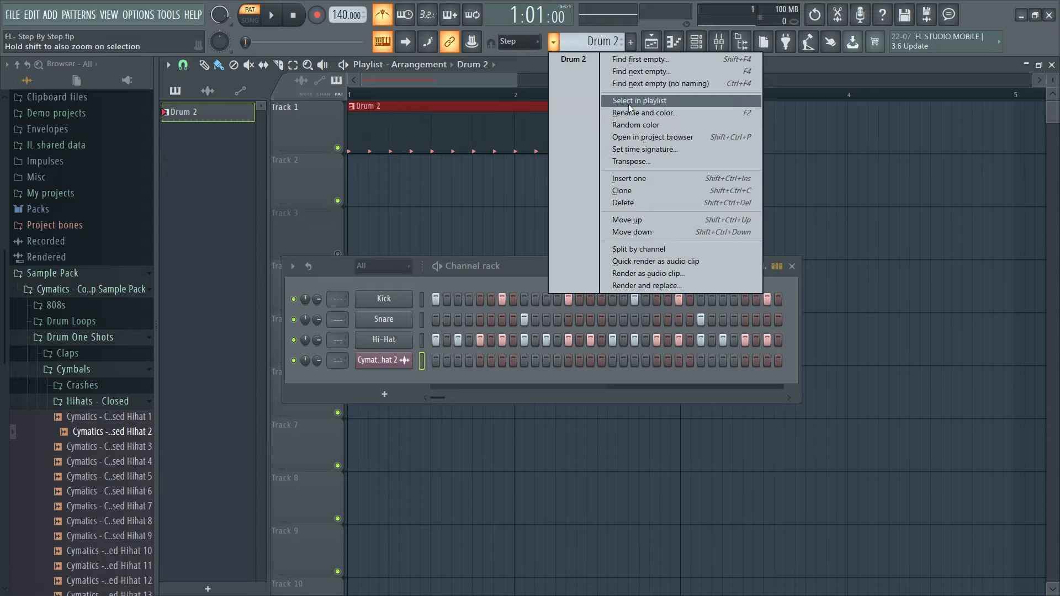
left_click(645, 110)
type("Drum")
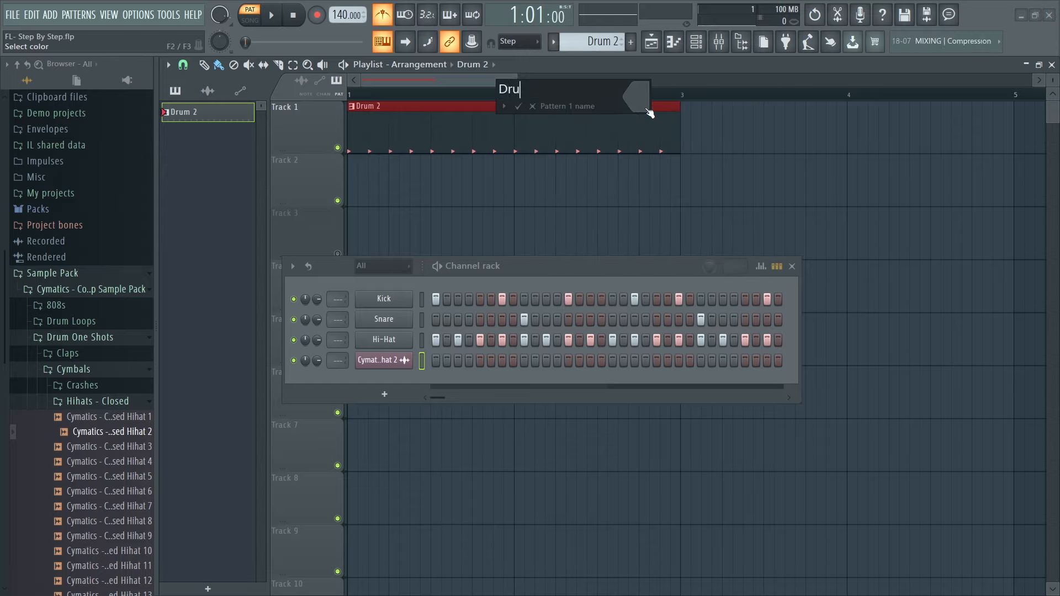
key("Return")
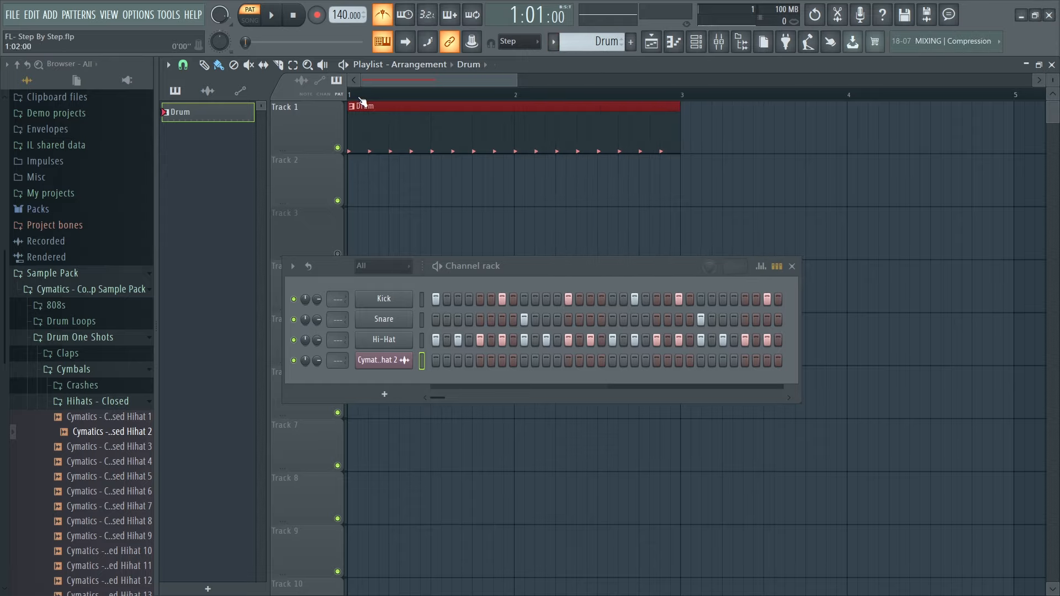
Switch playback to song mode and briefly play the Drum clip on Track 1.
key("l")
key("space")
key("space")
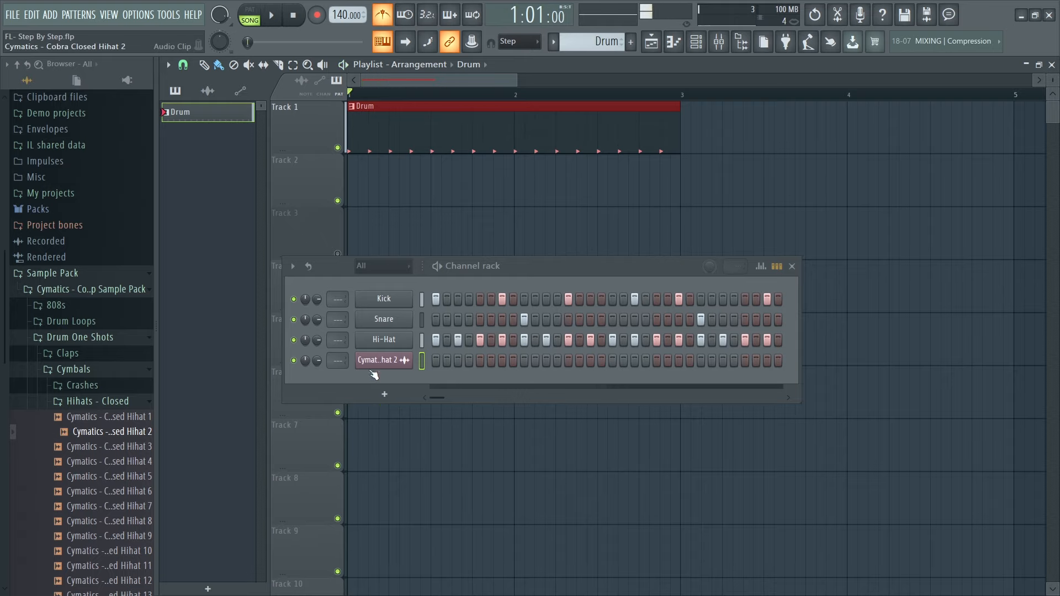
Delete the Cymatics Closed Hihat 2 channel and close the Channel rack.
right_click(384, 360)
left_click(473, 493)
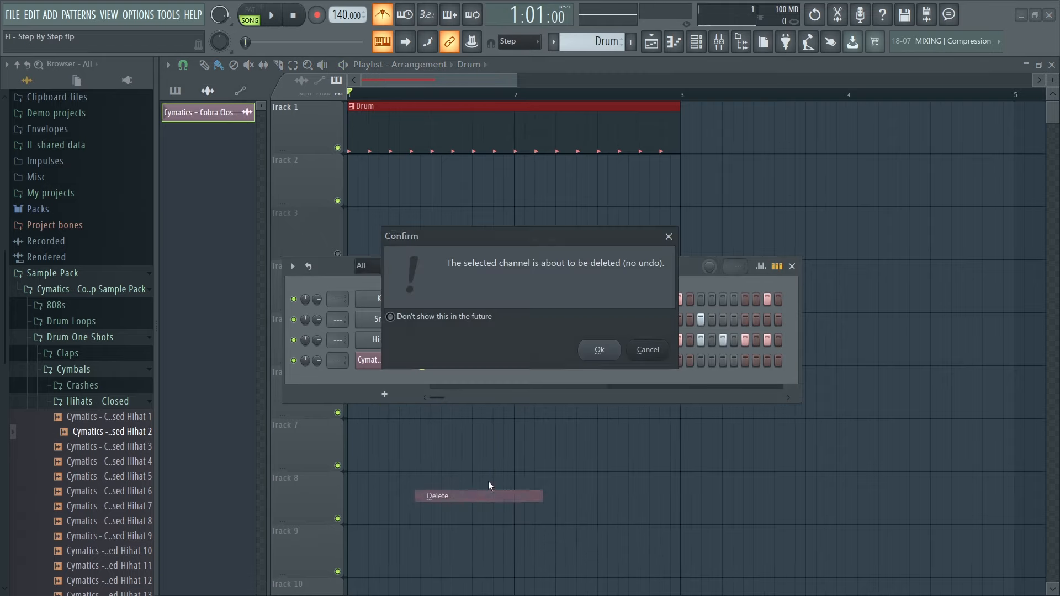
left_click(593, 348)
left_click(792, 265)
Play the song and add a second Drum clip on Track 1 at bar 3 during playback.
key("space")
left_click_drag(518, 80, 703, 80)
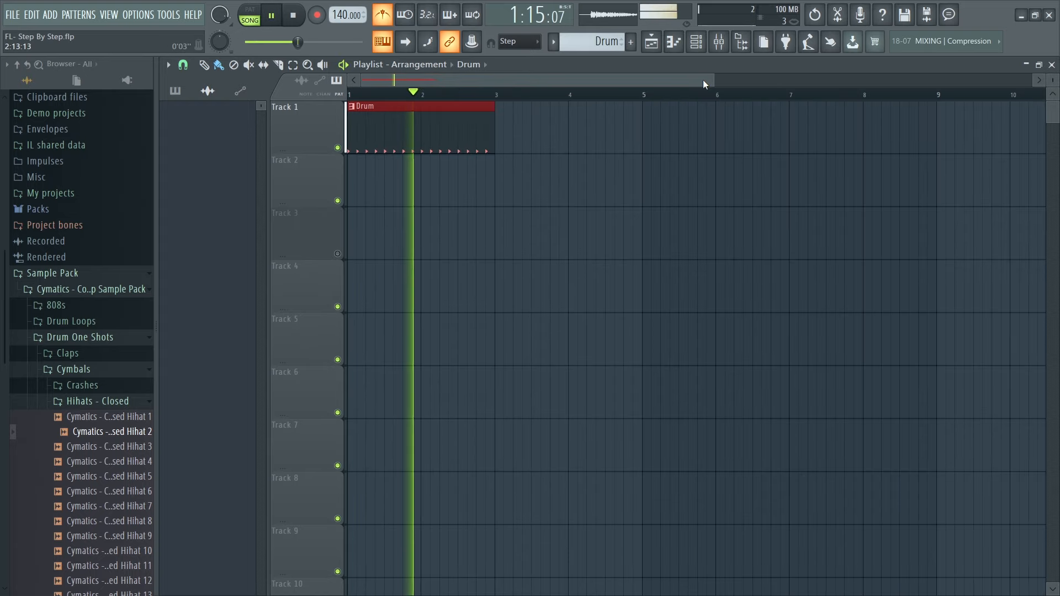
left_click(499, 133)
left_click_drag(548, 127, 537, 125)
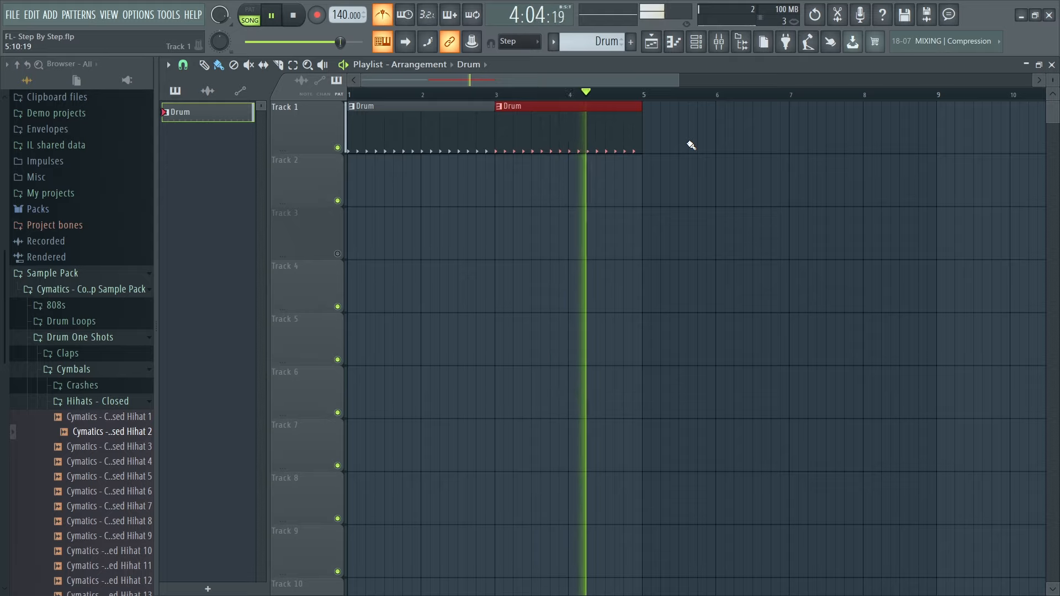
key("space")
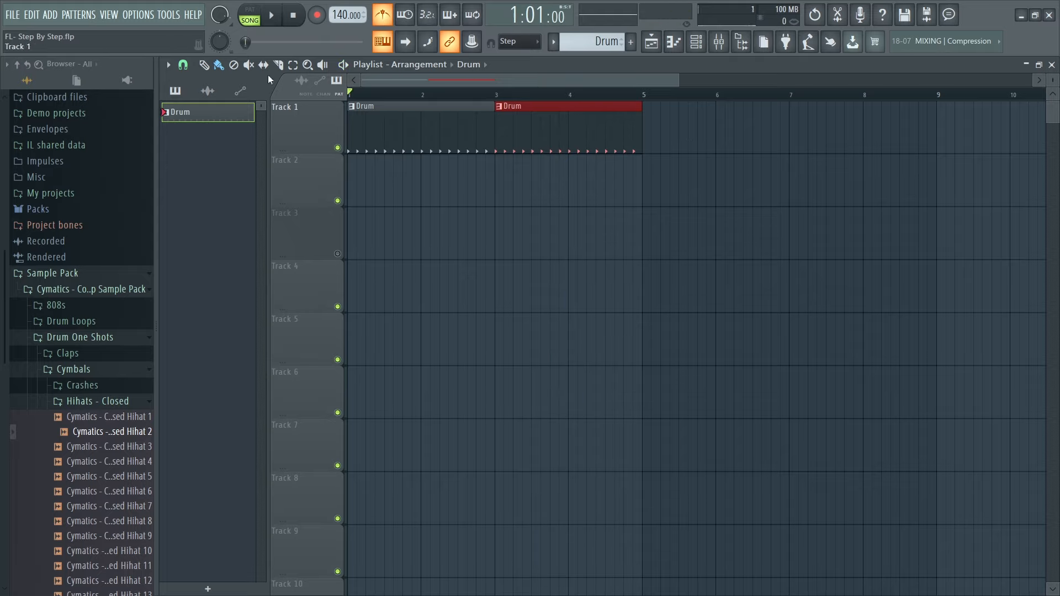
With the Draw tool, place single Drum clips on Track 2 at bar 5 and on Tracks 3, 4 and 6.
left_click(204, 66)
left_click(646, 176)
left_click(768, 240)
left_click(815, 293)
left_click(870, 385)
Delete the extra Drum clips on Tracks 6, 4 and 3, and unmute Track 3.
right_click(885, 384)
right_click(851, 292)
right_click(822, 253)
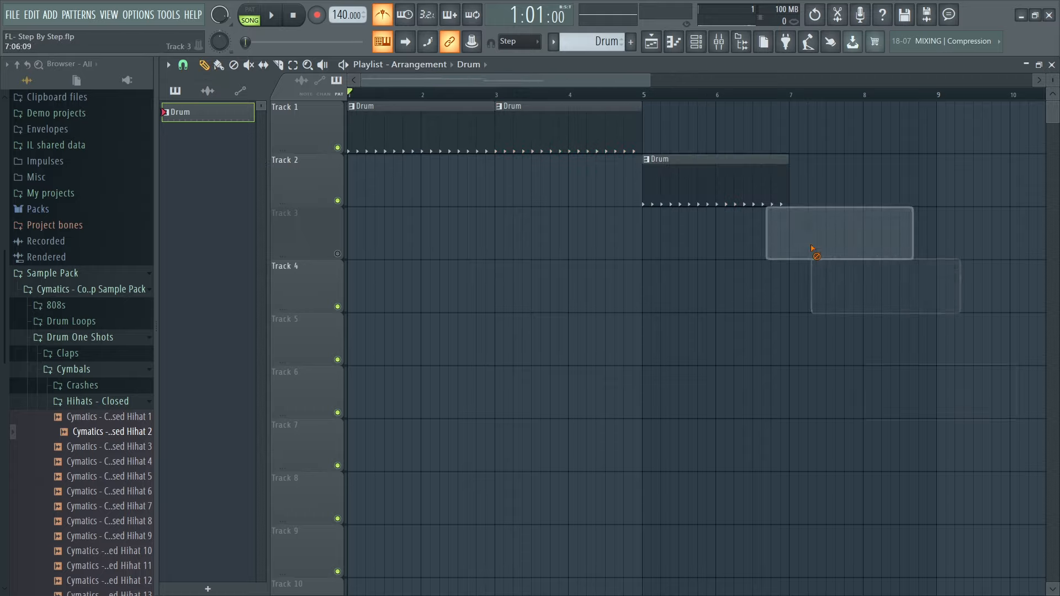
left_click(338, 254)
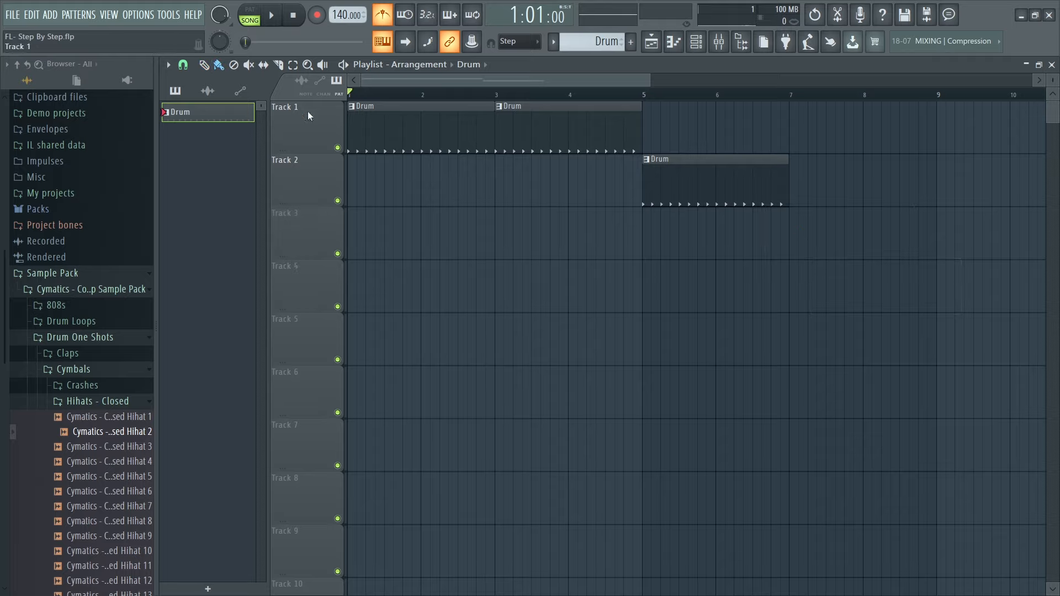
Try the Paint tool by painting rows of Drum clips along Tracks 3 and 4, and delete both rows.
left_click_drag(355, 250, 949, 254)
left_click_drag(852, 234, 795, 234)
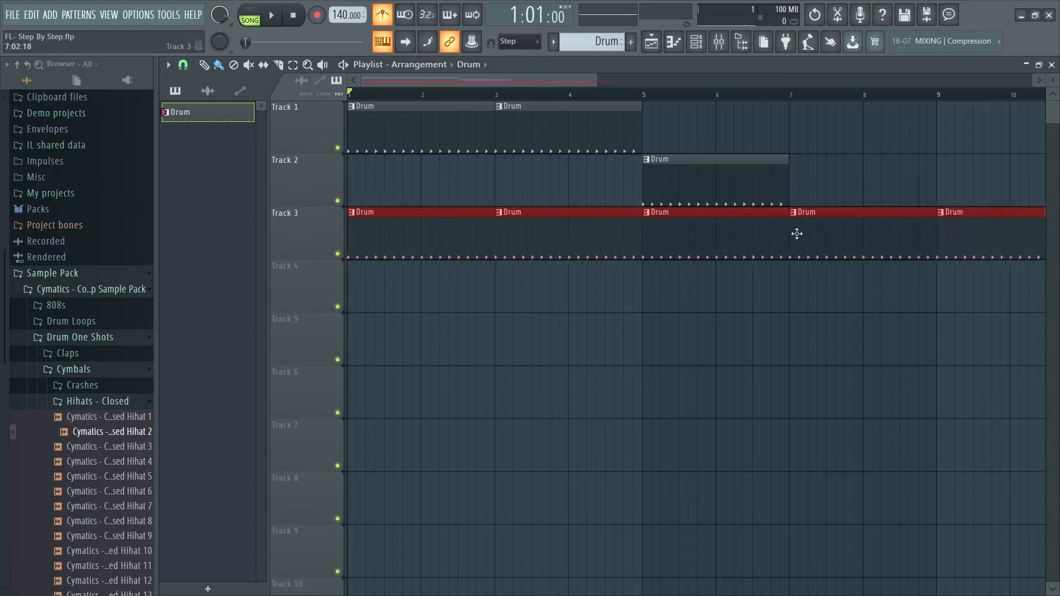
left_click_drag(357, 280, 1017, 287)
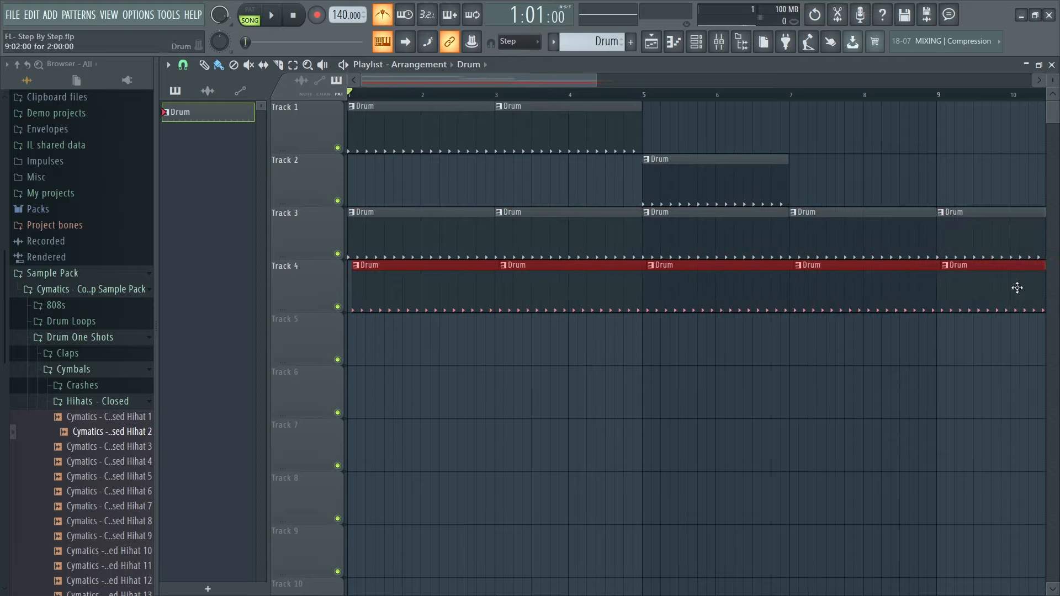
right_click(1018, 287)
right_click(431, 243)
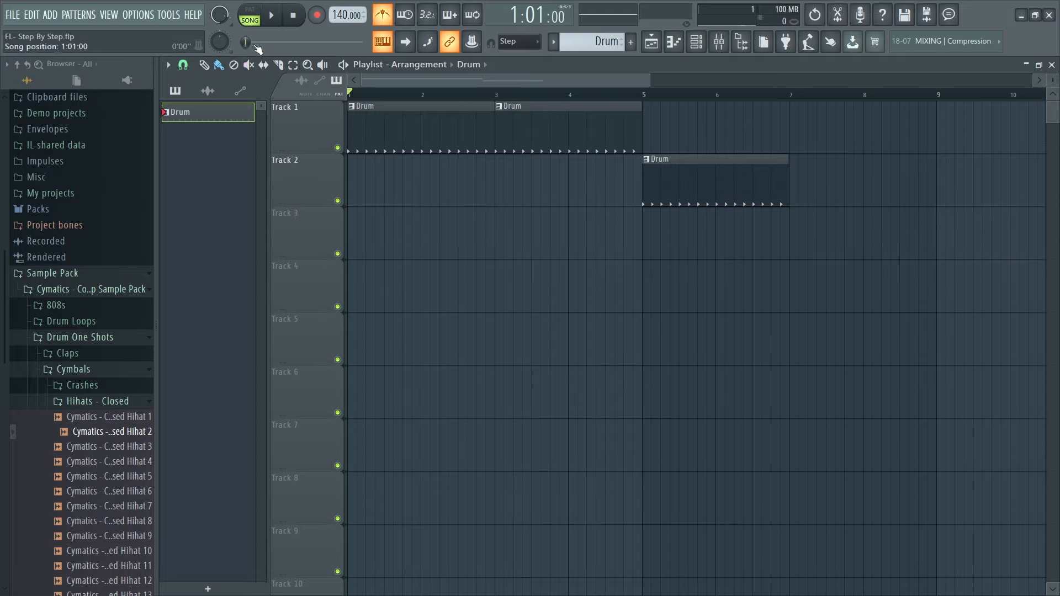
Switch to the Draw tool and delete the Drum clip on Track 2.
left_click_drag(722, 165, 764, 177)
key("p")
left_click_drag(679, 177, 696, 177)
right_click(789, 185)
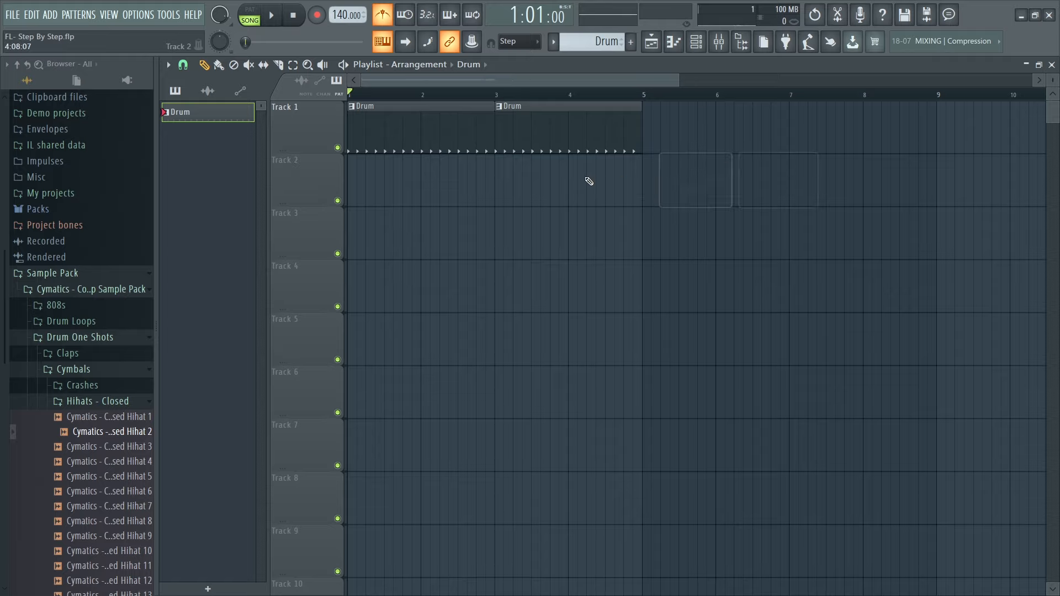
Set the playlist snap to (none) and move the second Drum clip freely from Track 1 to Track 2.
left_click(183, 66)
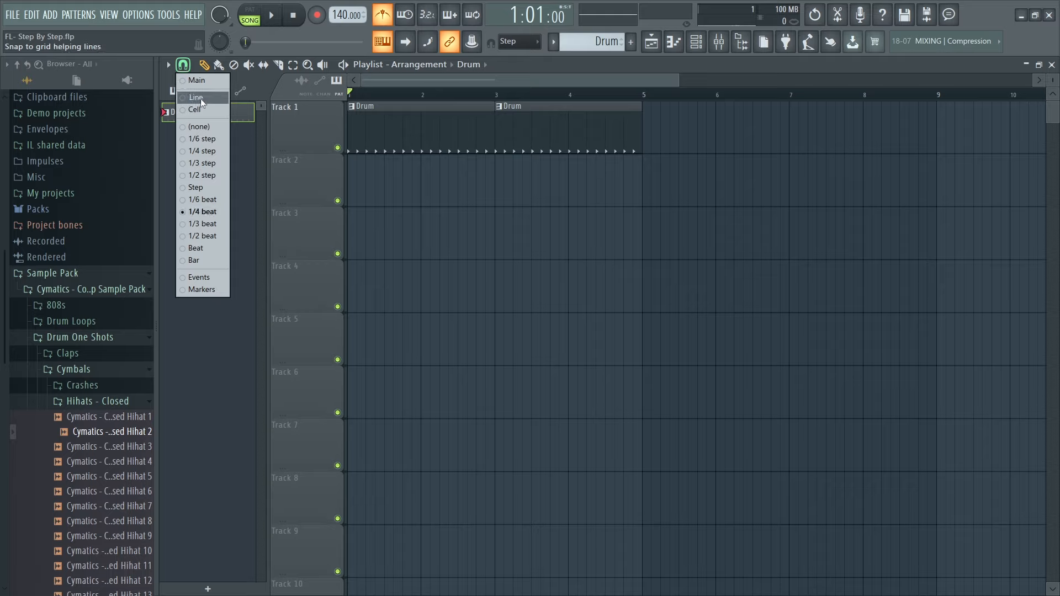
left_click(206, 126)
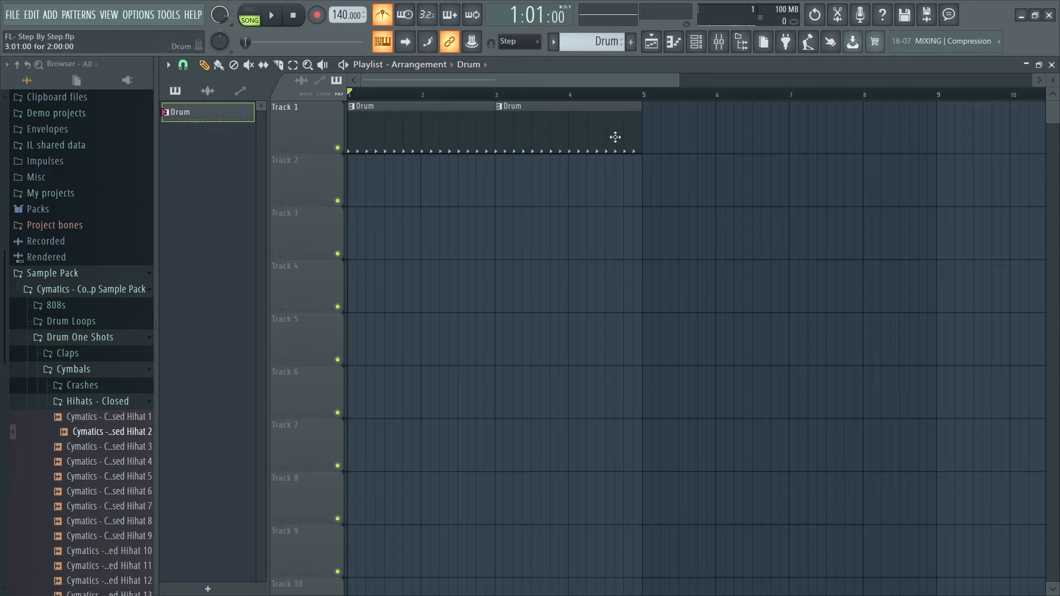
left_click_drag(540, 134, 591, 165)
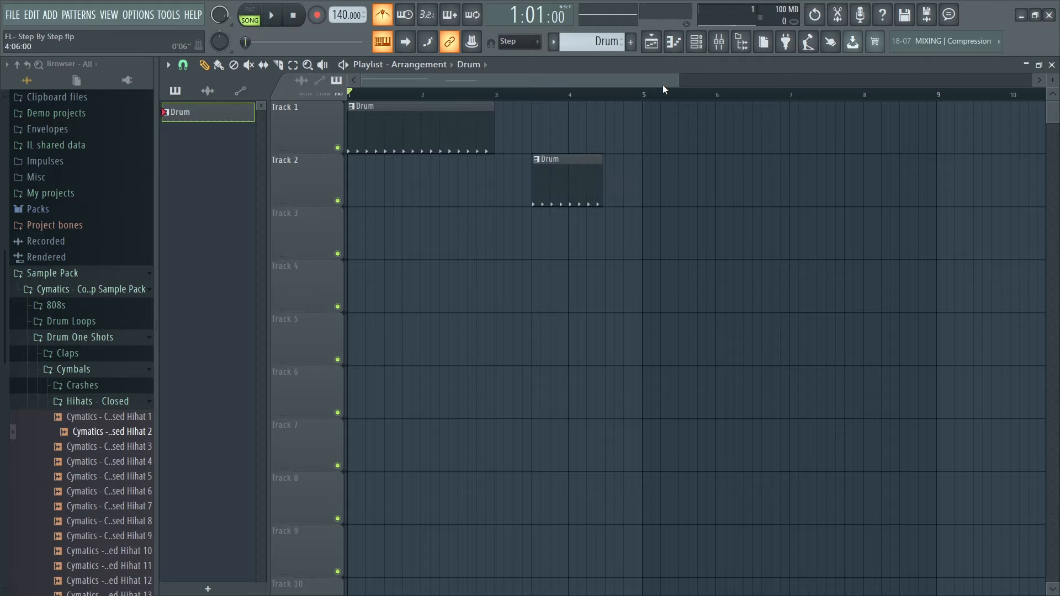
left_click_drag(677, 80, 454, 100)
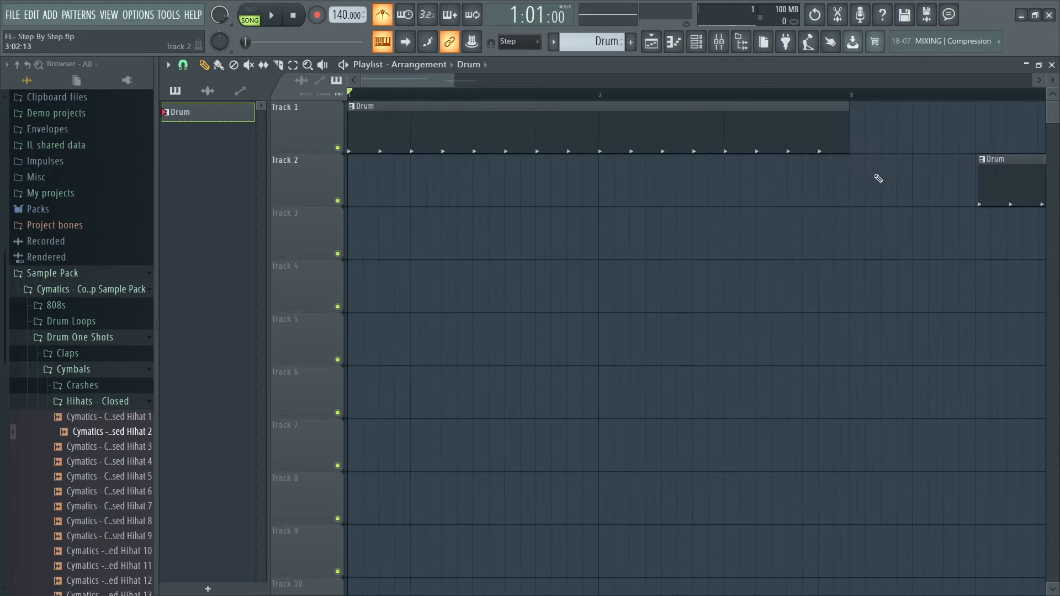
Move the Track 2 Drum clip to just after the bar 3 line and play the song to hear the offset.
left_click_drag(996, 177, 871, 182)
key("space")
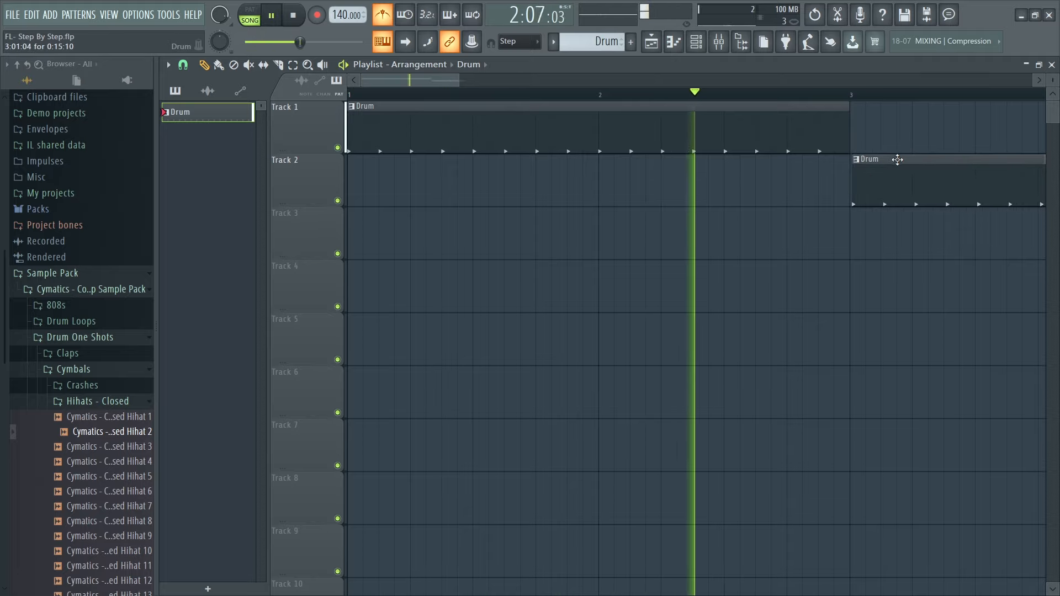
key("space")
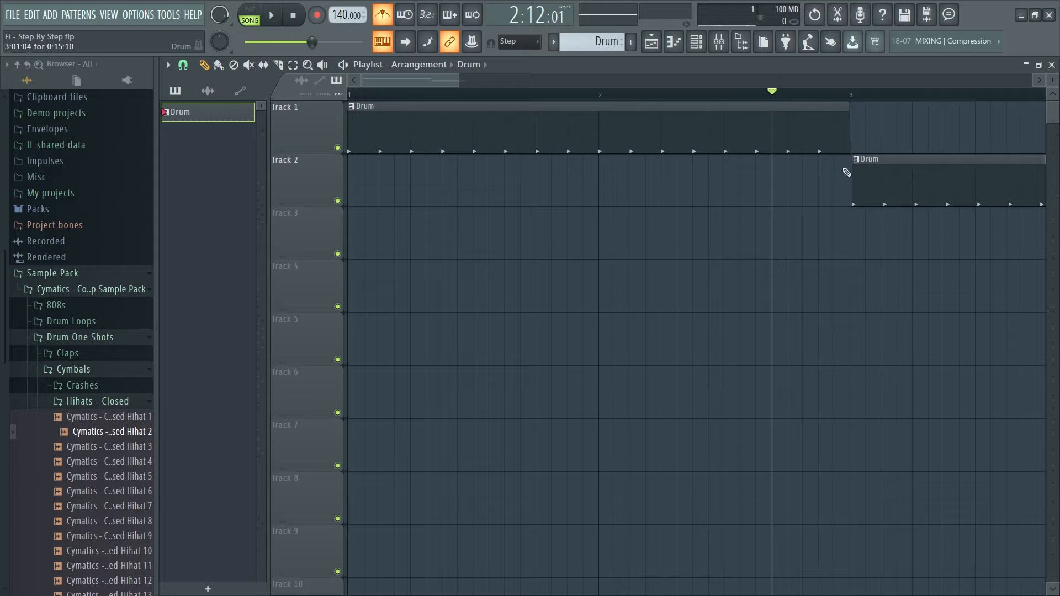
Set the snap to Line, align the Track 2 Drum clip exactly with bar 3, and play the song.
left_click(185, 66)
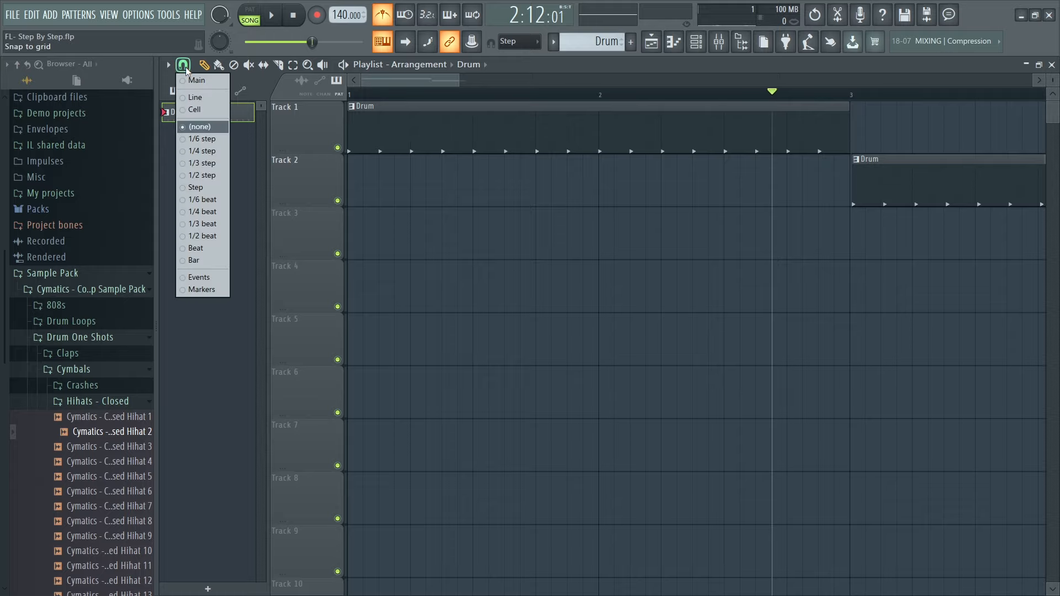
left_click(194, 98)
left_click_drag(875, 180, 855, 177)
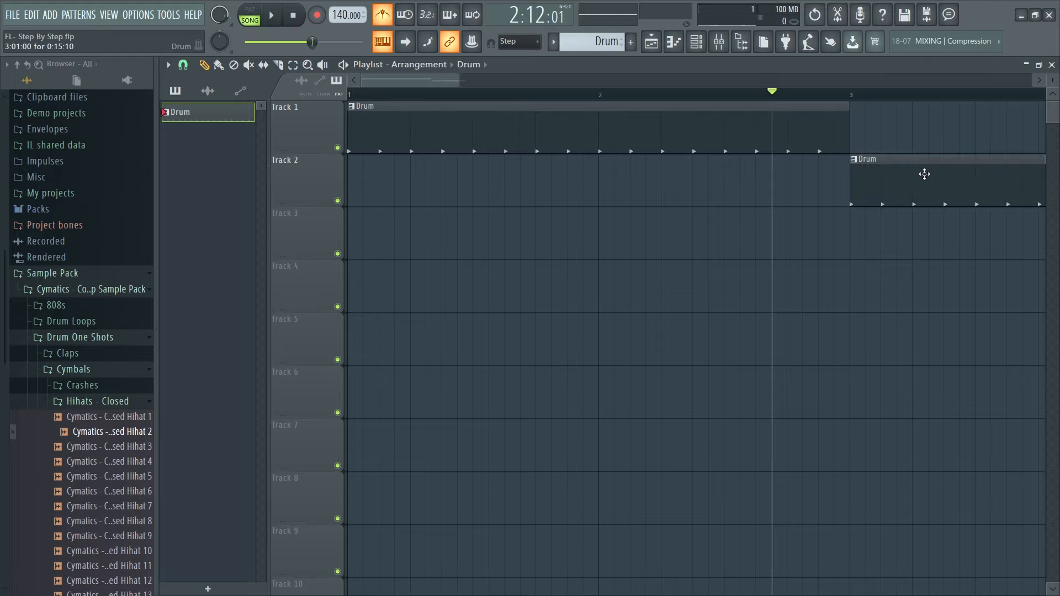
right_click(924, 174)
mouse_move(865, 178)
left_mouse_down()
mouse_move(884, 175)
mouse_move(875, 170)
left_mouse_up()
key("space")
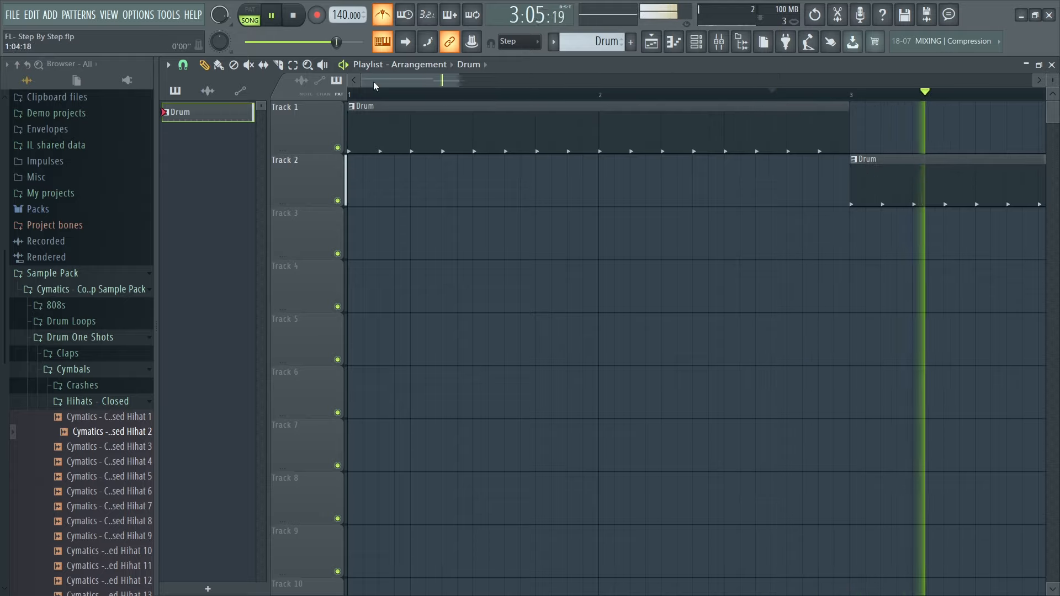
key("space")
Set the snap back to (none), shift the Track 2 Drum clip slightly past bar 3, and play the transition.
left_click(184, 65)
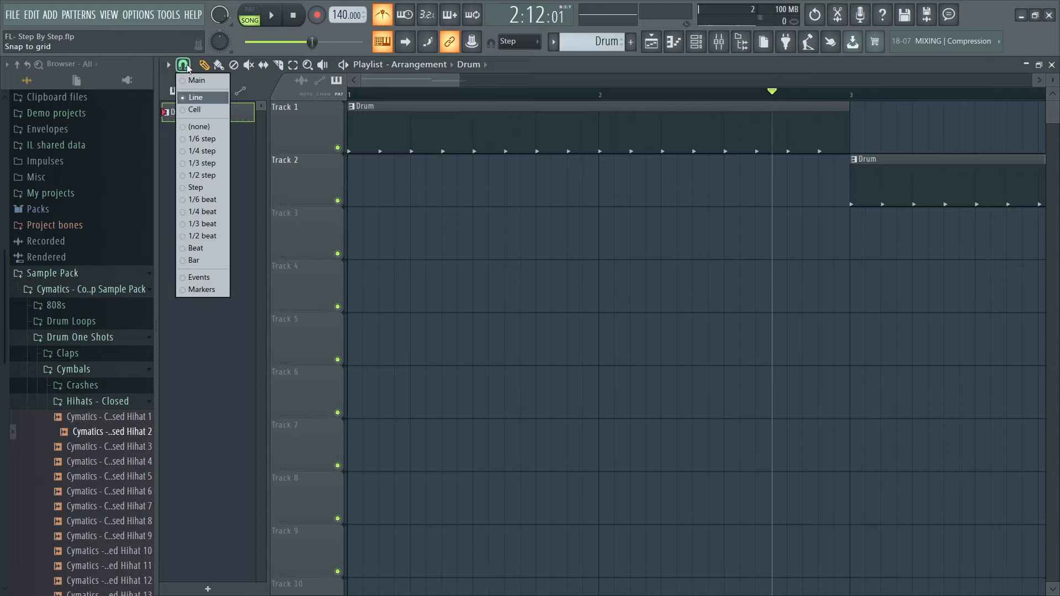
left_click(198, 125)
mouse_move(936, 179)
left_mouse_down()
mouse_move(947, 178)
mouse_move(938, 175)
left_mouse_up()
key("space")
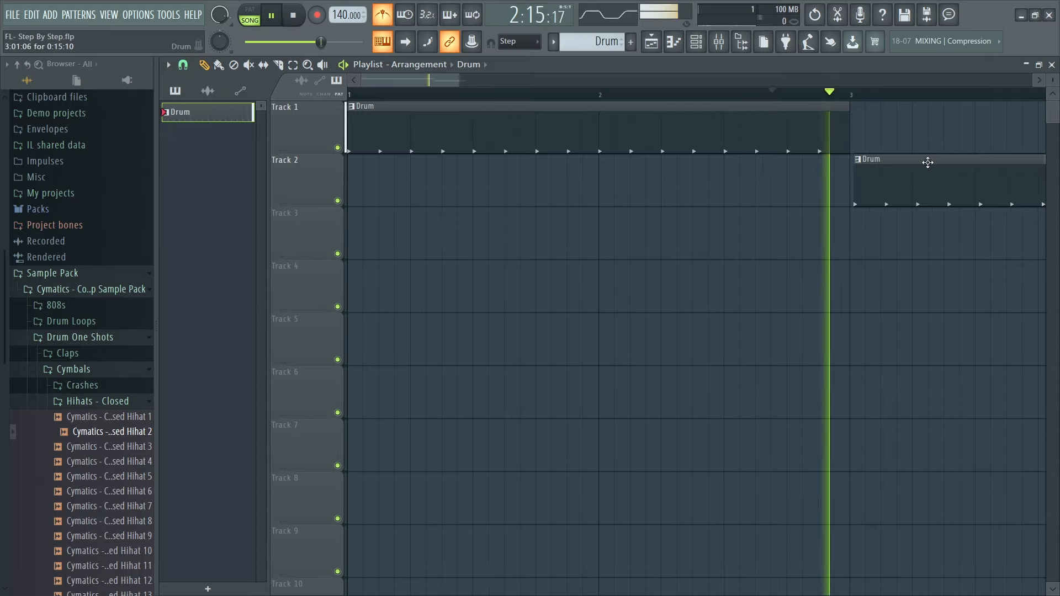
key("space")
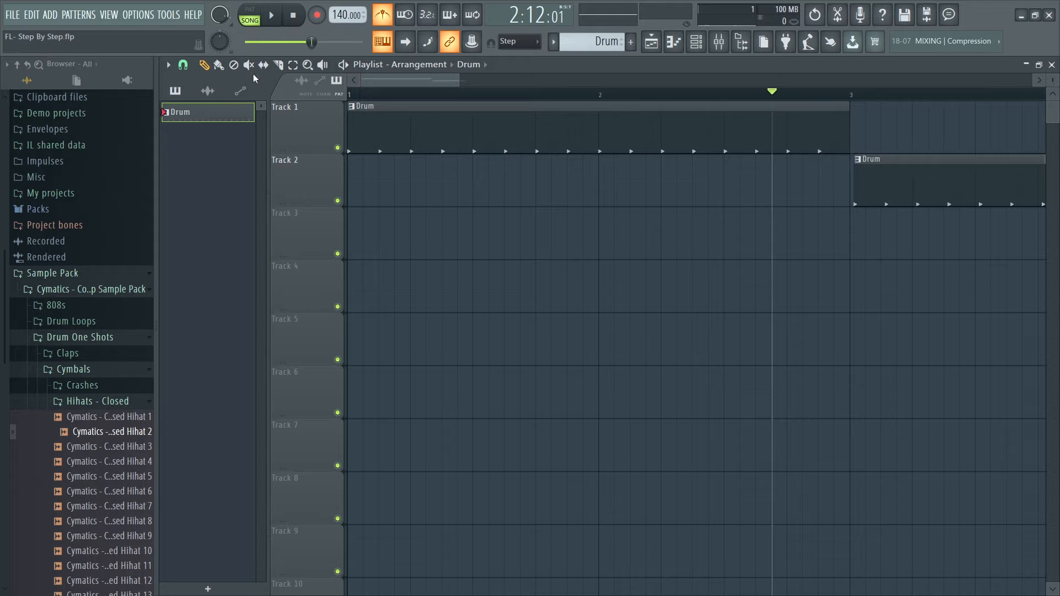
Set the snap to Line and realign the Track 2 Drum clip with the start of bar 3.
left_click(184, 65)
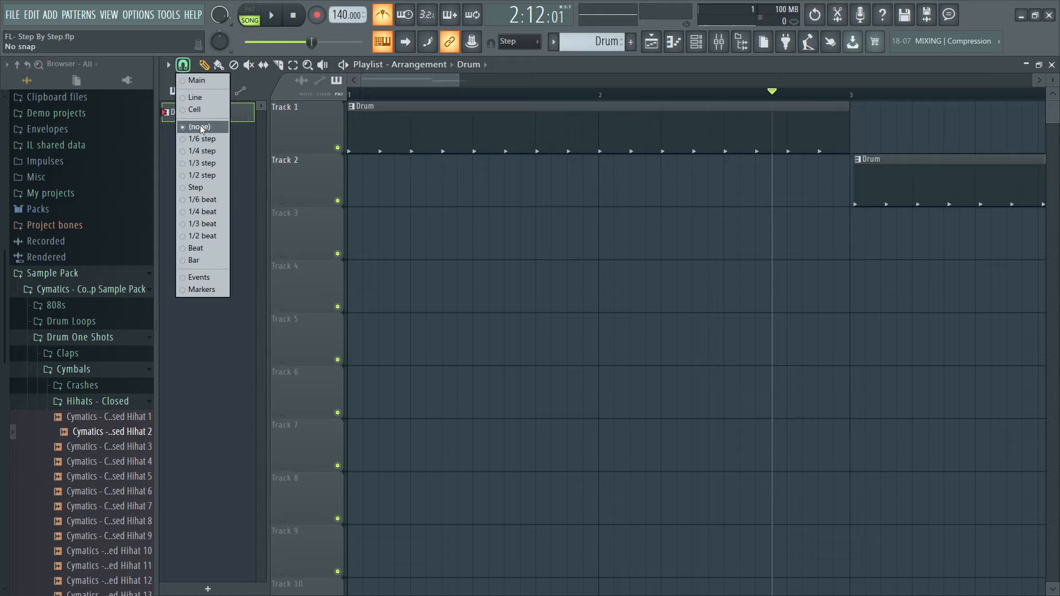
left_click(196, 98)
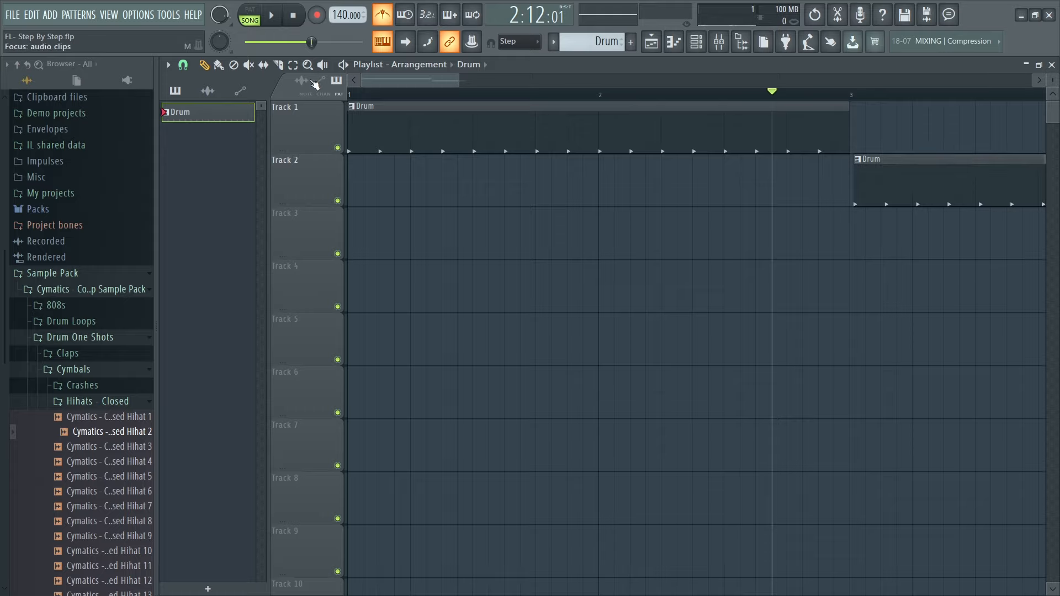
mouse_move(893, 170)
left_mouse_down()
mouse_move(913, 168)
mouse_move(889, 177)
left_mouse_up()
left_click_drag(910, 179, 910, 179)
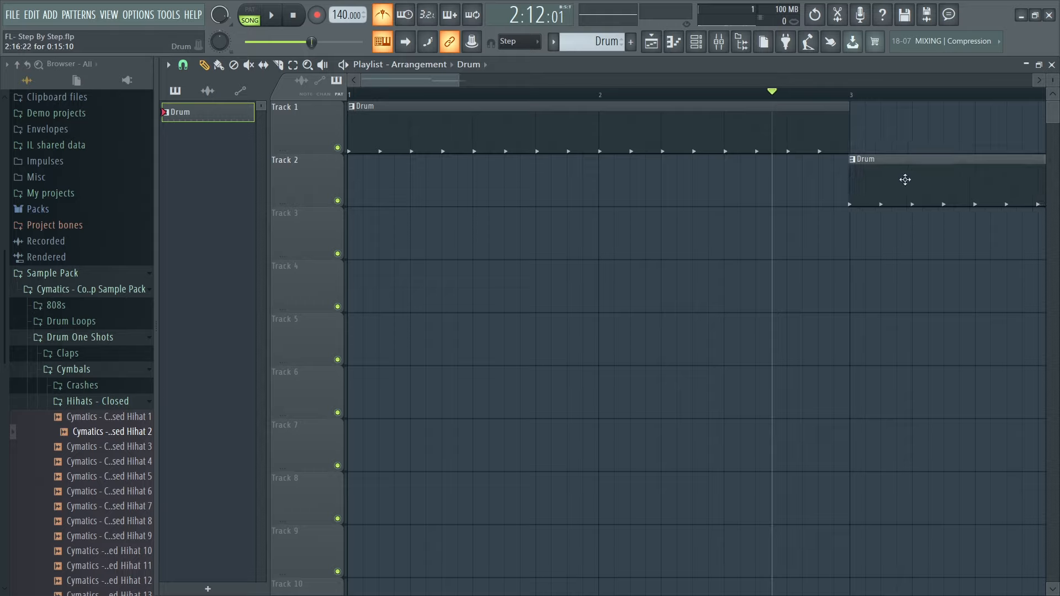
left_click_drag(905, 179, 861, 178)
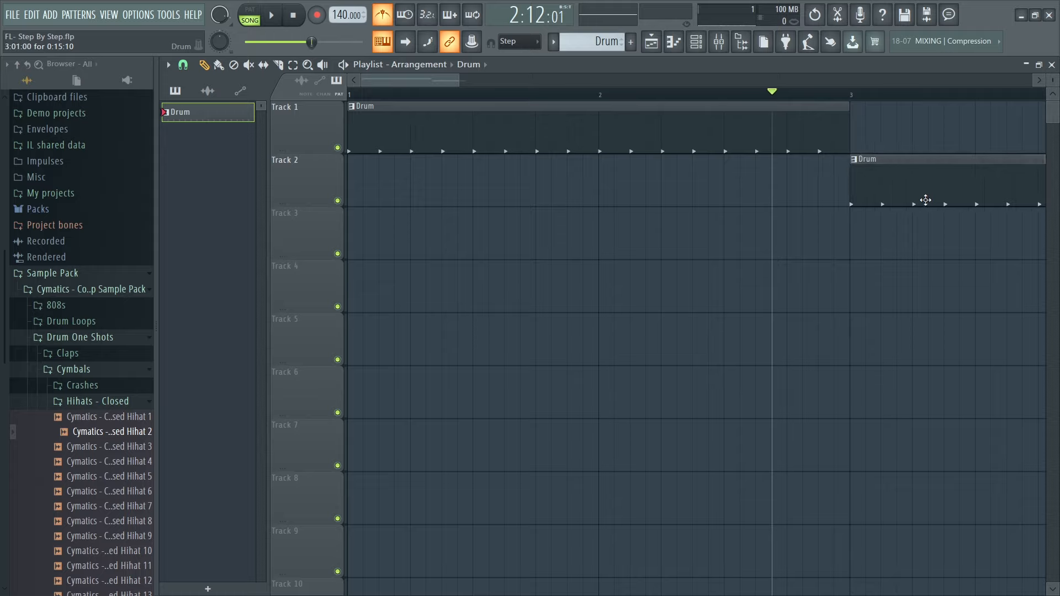
Replace the Track 2 Drum clip with a fresh one, nudge it slightly ahead of bar 3, and play the song.
right_click(905, 177)
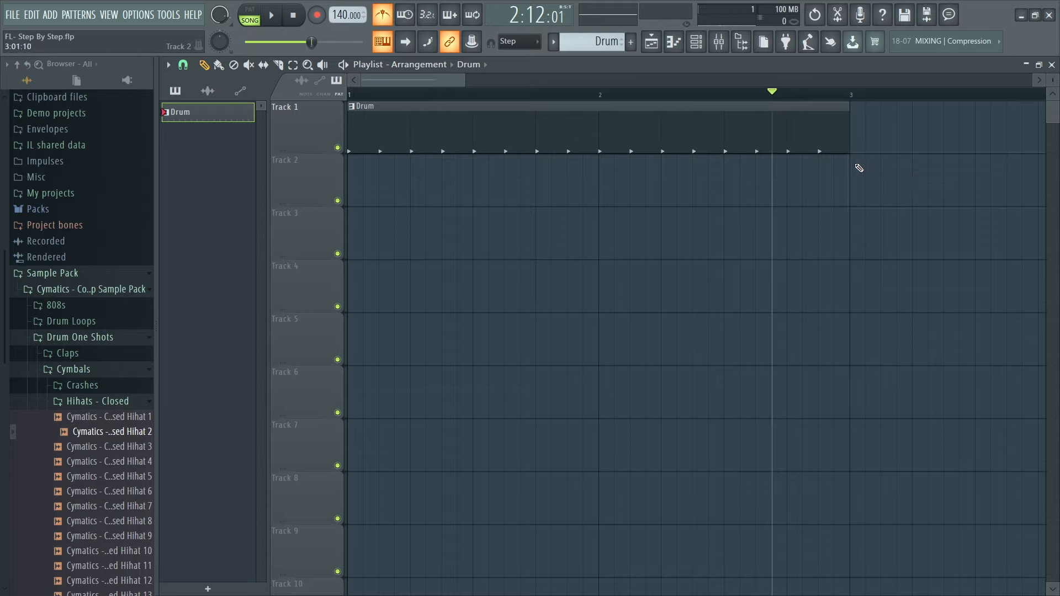
left_click(852, 188)
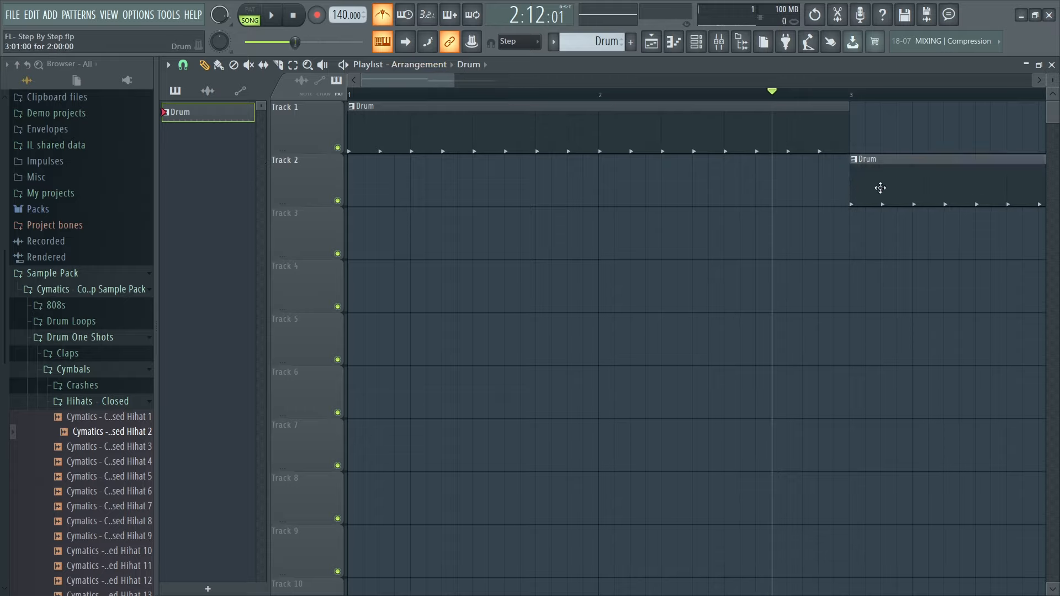
left_click_drag(879, 187, 877, 184)
key("space")
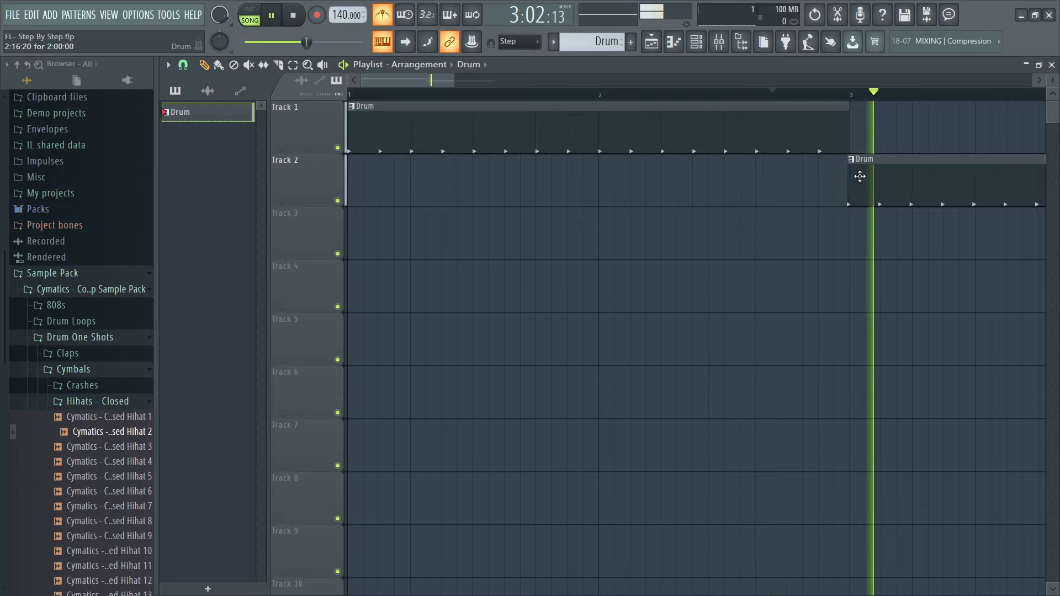
key("space")
Replace the off-grid clip on Track 2 with a new Drum clip at bar 3 and move it up to Track 1.
right_click(860, 177)
left_click(861, 177)
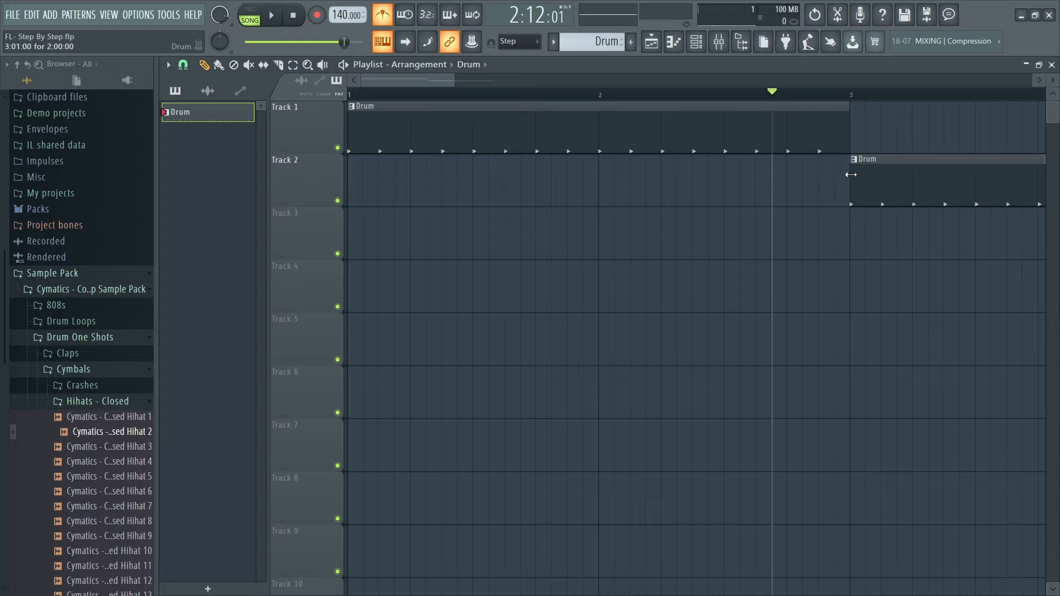
mouse_move(875, 182)
left_mouse_down()
mouse_move(844, 180)
mouse_move(868, 184)
left_mouse_up()
key("super")
right_click(868, 185)
left_click(851, 182)
left_click_drag(453, 76, 584, 80)
left_click_drag(608, 167, 611, 106)
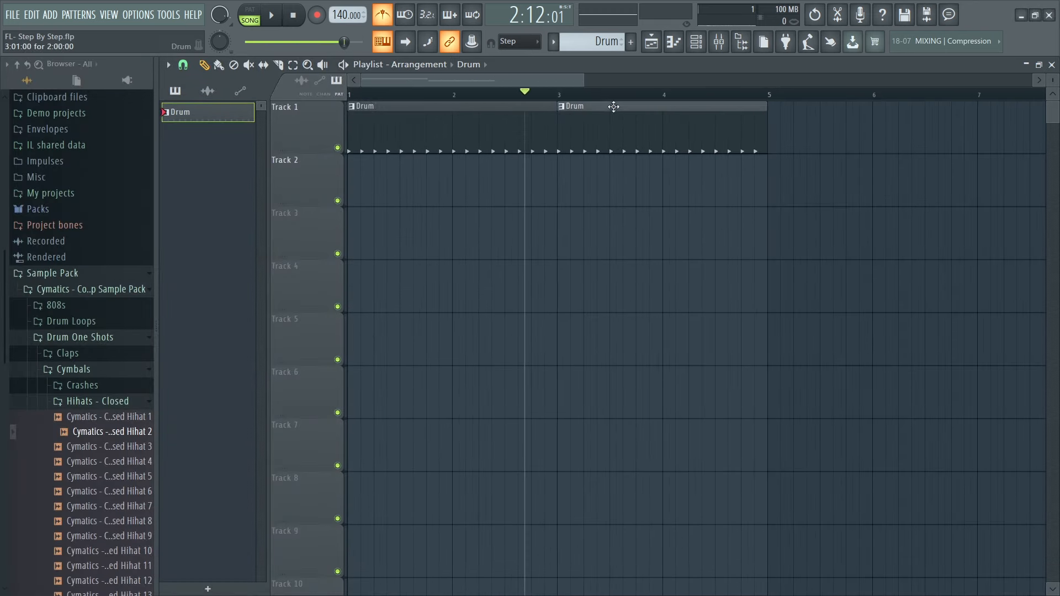
Rename Track 1 as Drums.
right_click(284, 106)
left_click(333, 108)
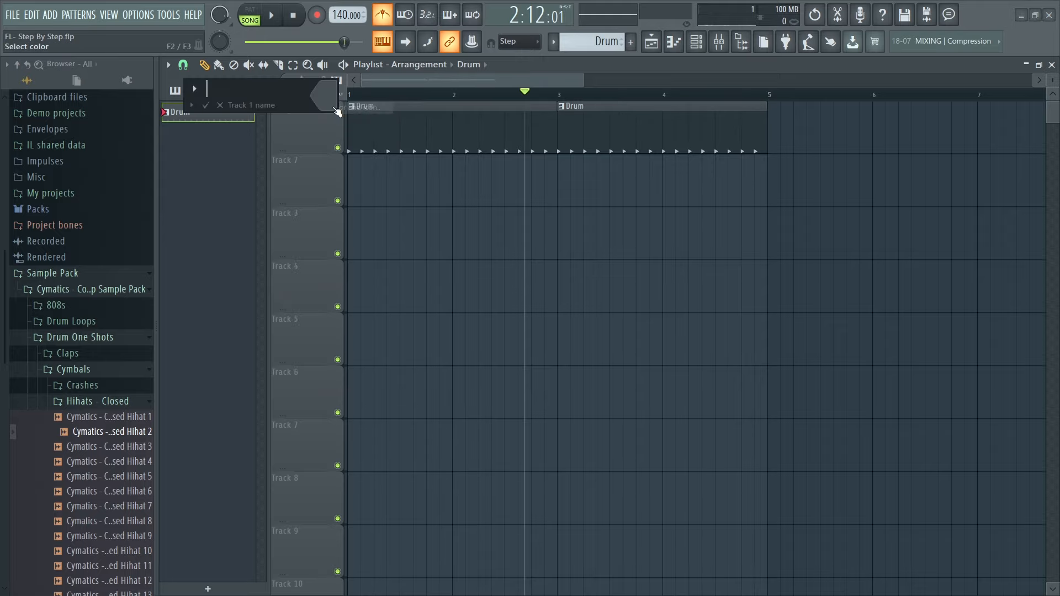
type("Drums")
key("Return")
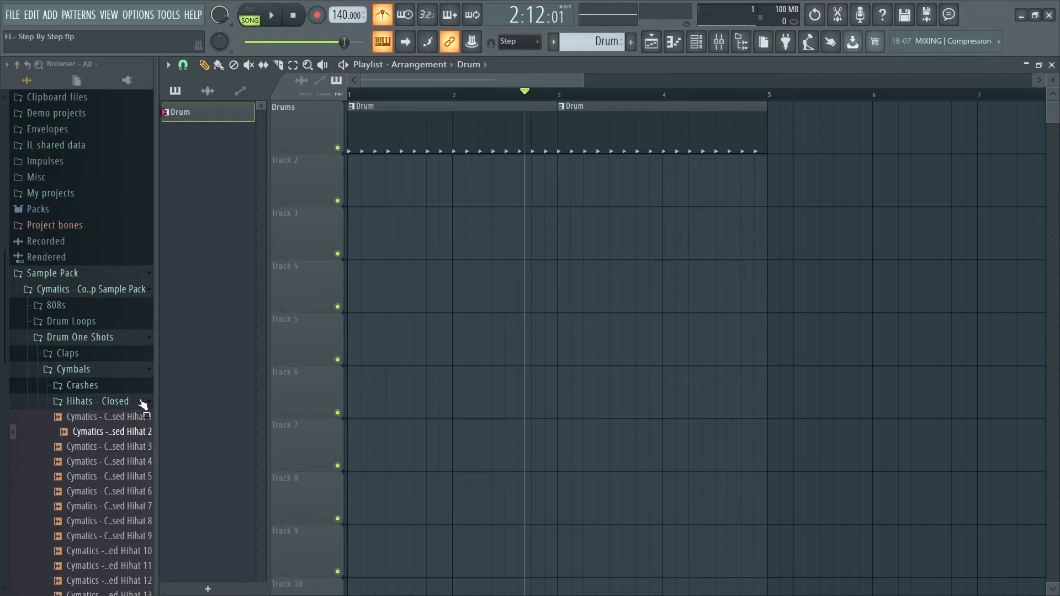
Open the sample pack's 808s folder and audition several of the Cymatics Cobra 808 samples.
left_click(84, 402)
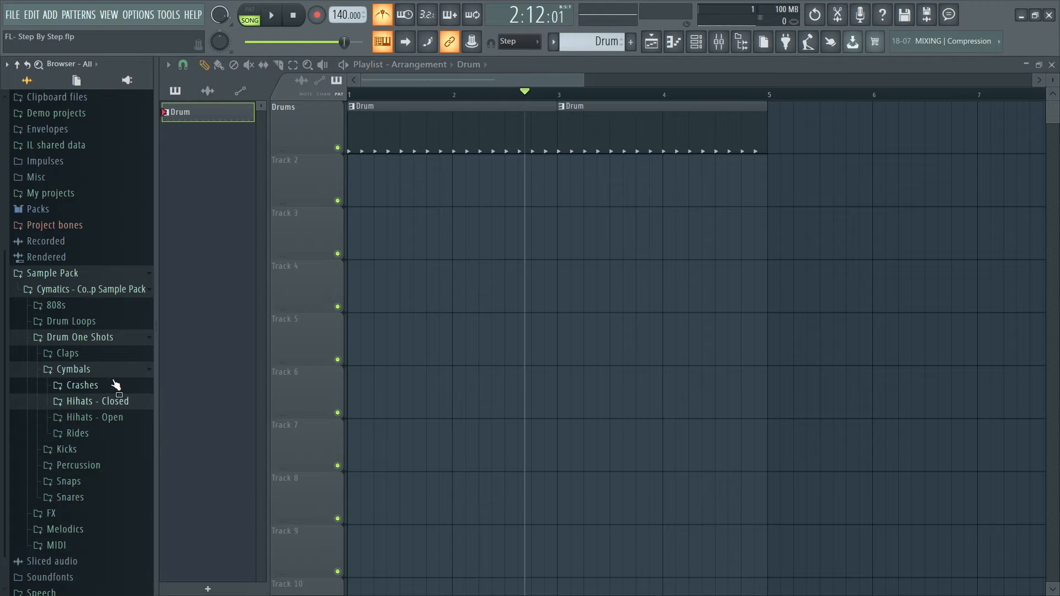
left_click(66, 307)
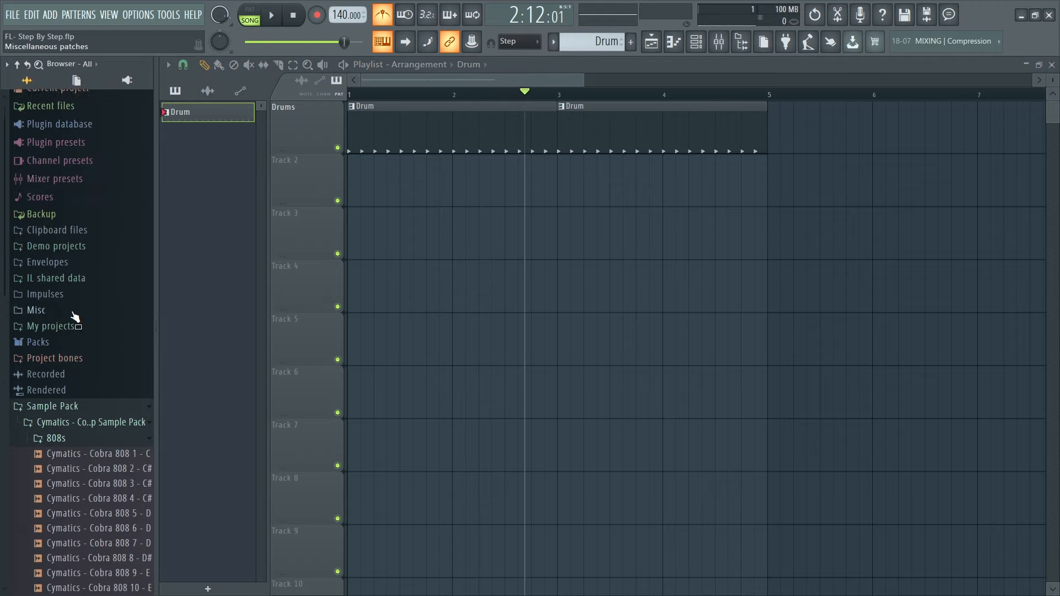
left_click(127, 474)
left_click(125, 488)
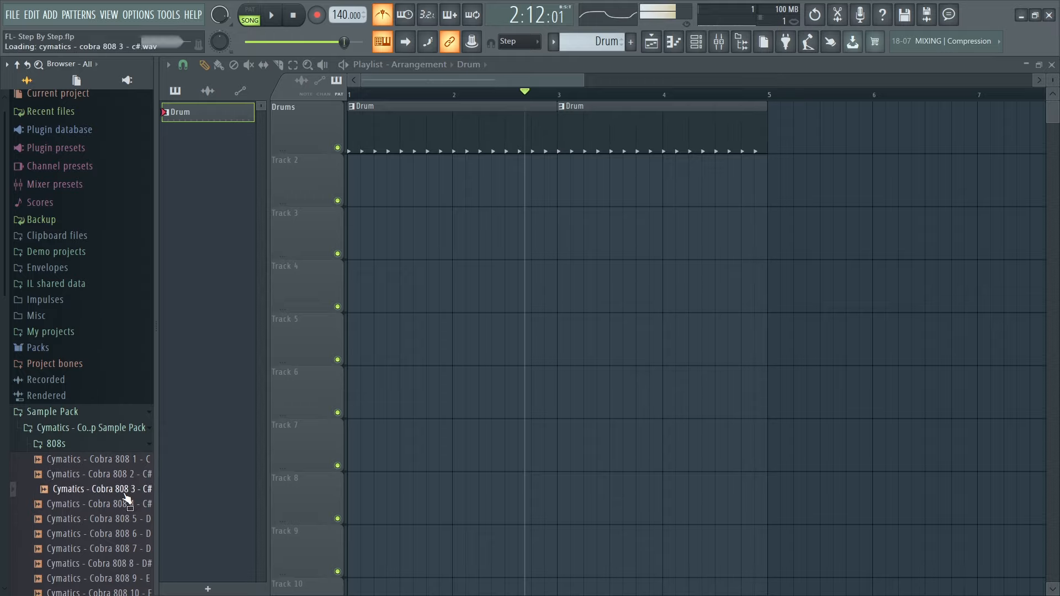
left_click(123, 504)
left_click(125, 534)
left_click(130, 548)
left_click(139, 503)
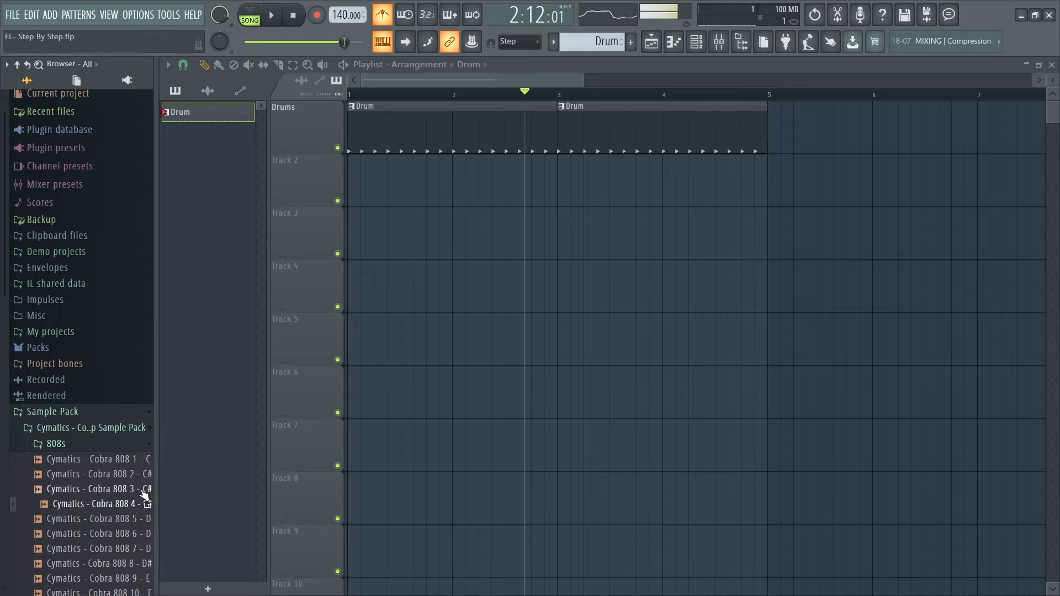
left_click(141, 489)
left_click(139, 474)
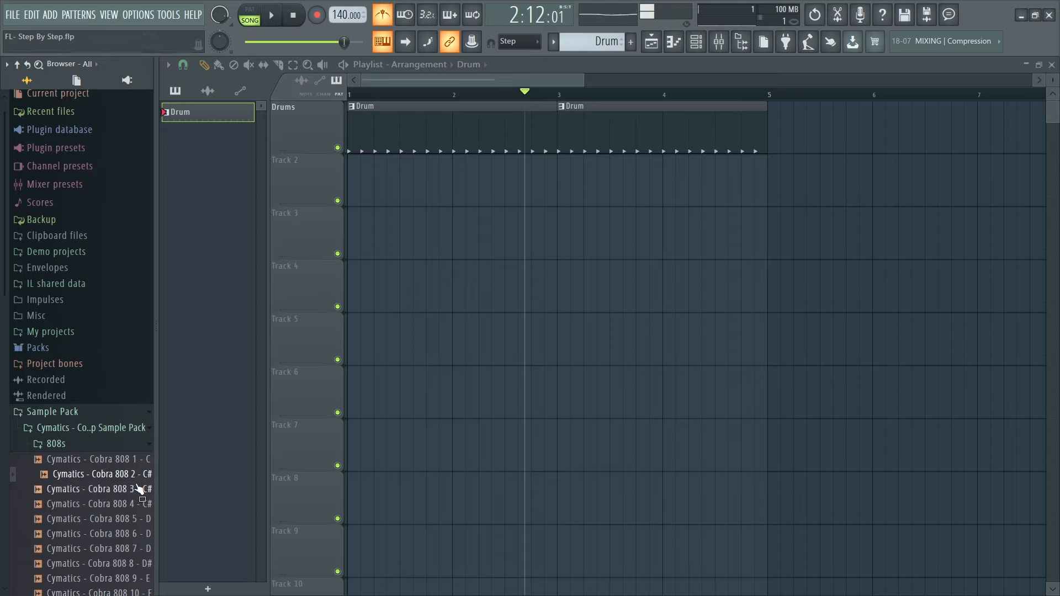
left_click(131, 489)
left_click(128, 473)
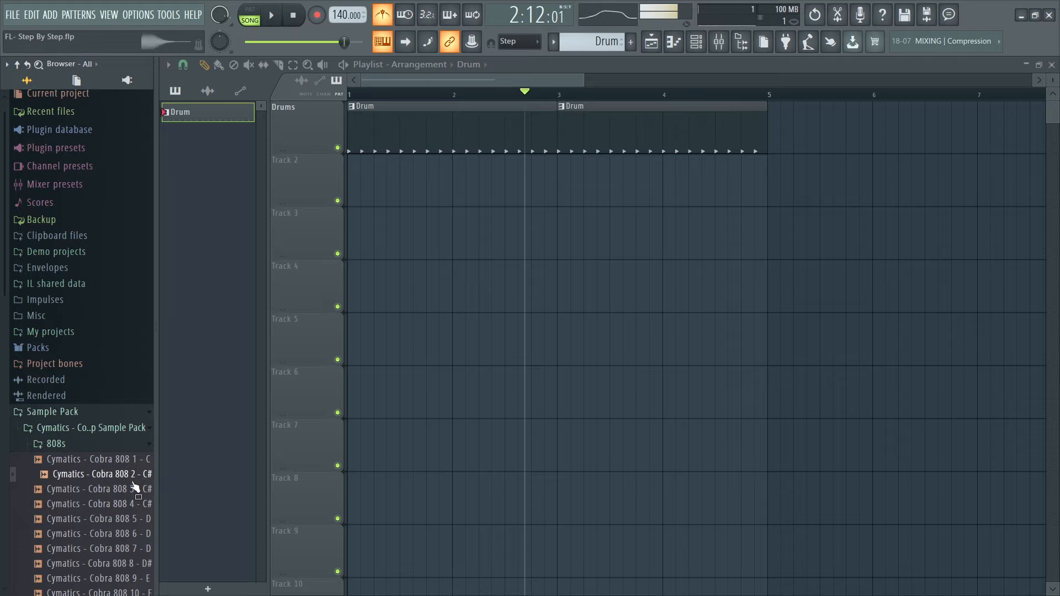
left_click(136, 490)
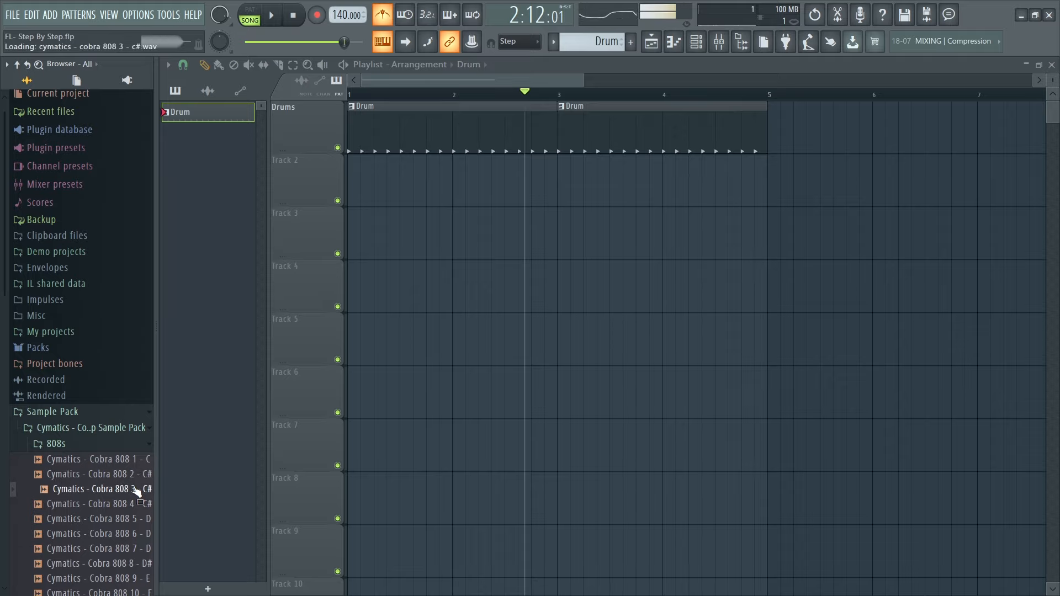
left_click(135, 476)
Add the sample Cymatics - Cobra 808 3 - C# to the playlist as an audio clip on Track 4 at bar 1.
mouse_move(134, 492)
left_mouse_down()
mouse_move(499, 379)
mouse_move(458, 234)
mouse_move(384, 185)
left_mouse_up()
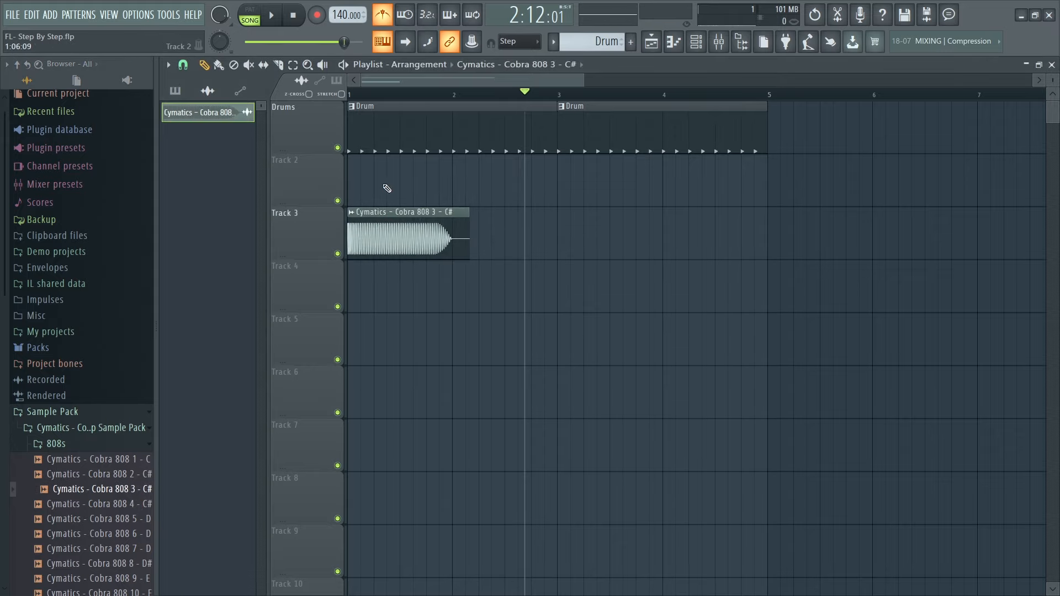
left_click_drag(392, 212, 392, 266)
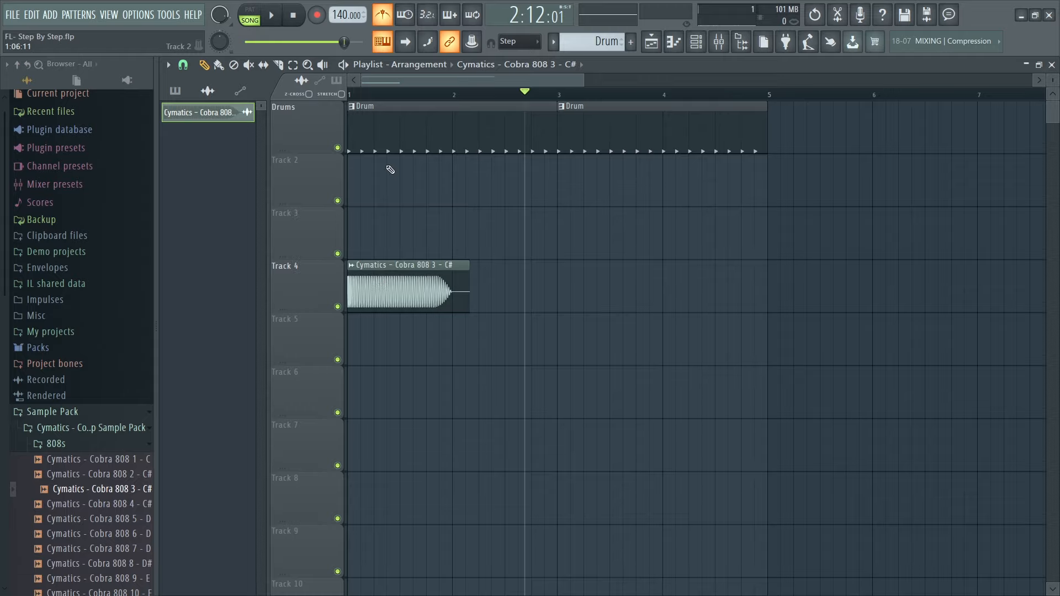
View the Drum pattern's Kick notes in the piano roll and return to the playlist.
left_click(361, 93)
double_click(398, 117)
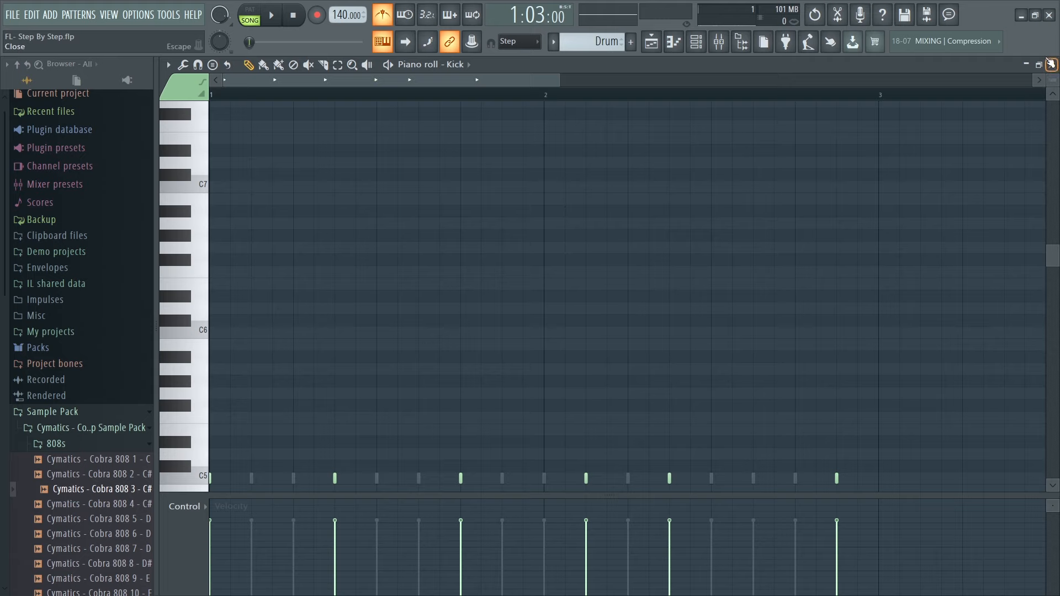
left_click(1051, 65)
left_click(559, 44)
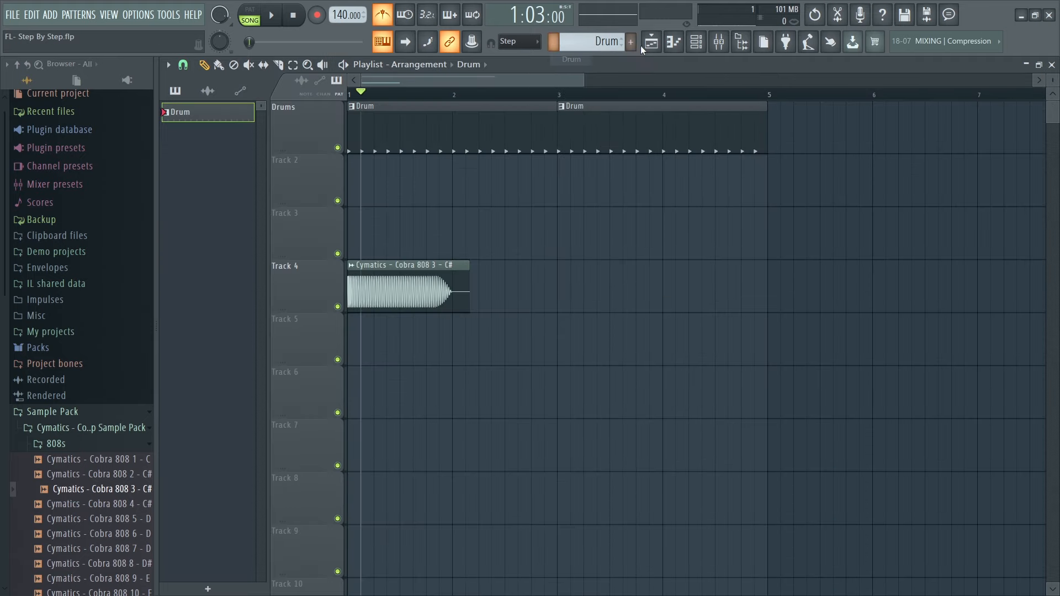
Split the Drum pattern by channel into separate patterns.
left_click(697, 43)
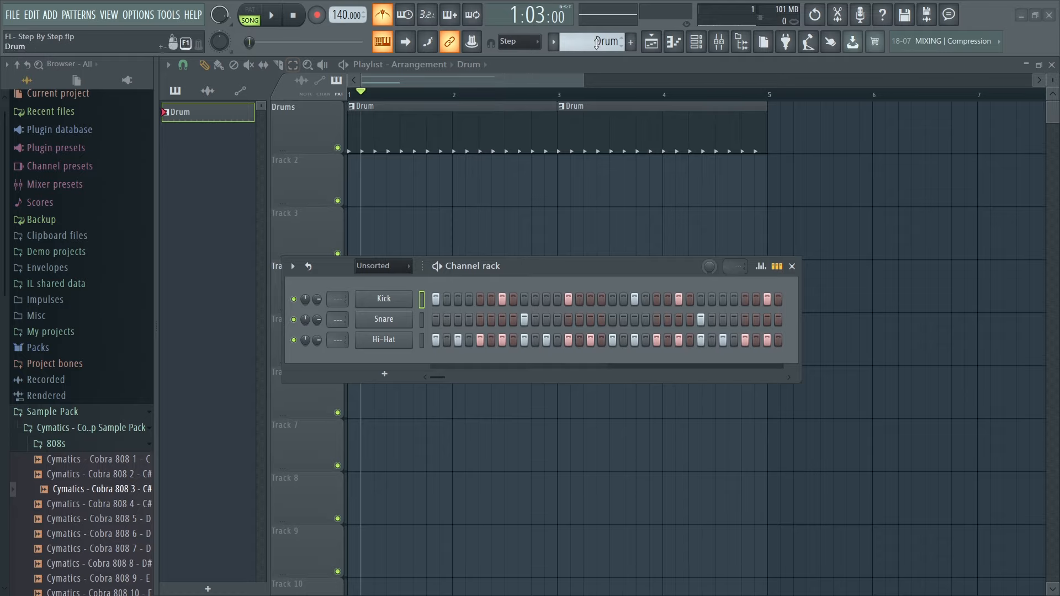
left_click(553, 43)
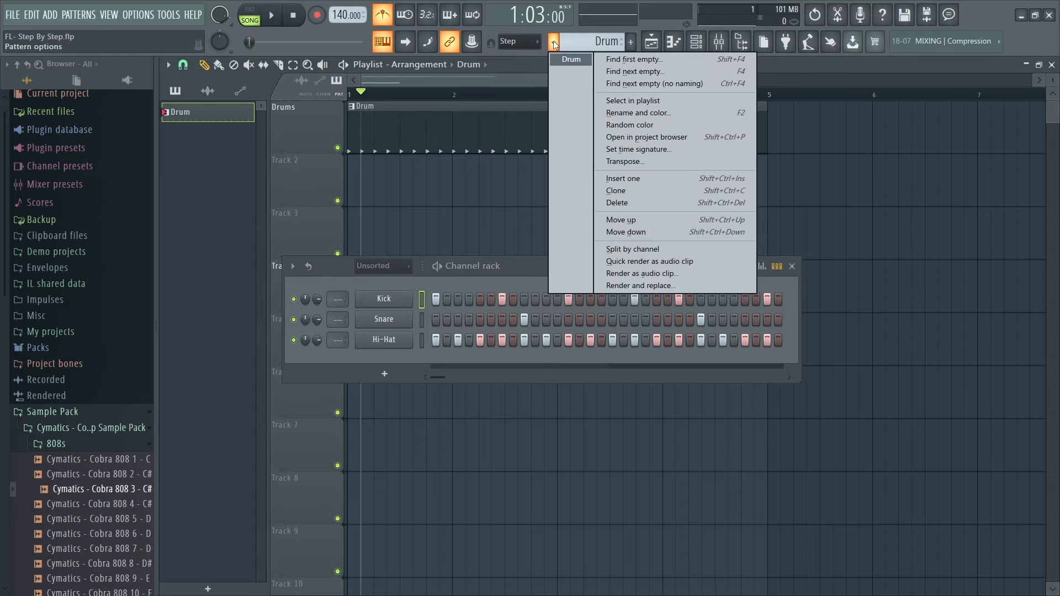
left_click(528, 262)
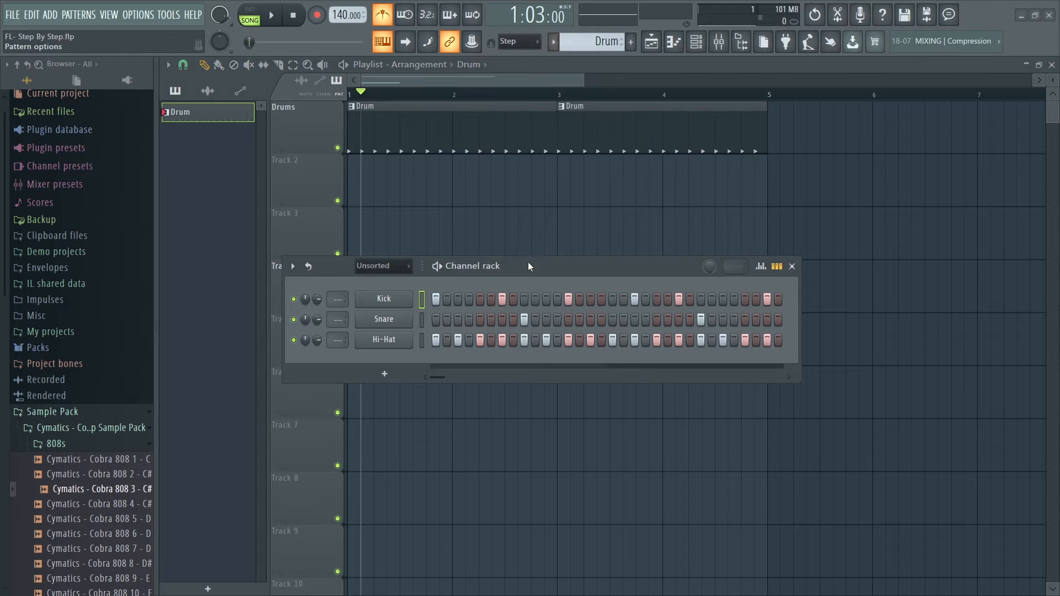
left_click(554, 44)
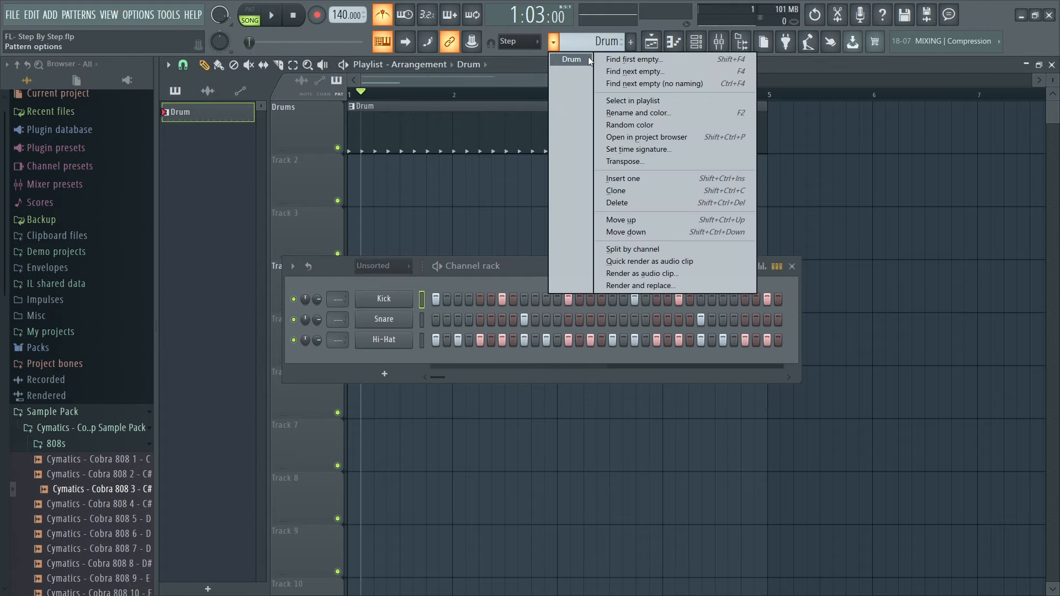
left_click(638, 250)
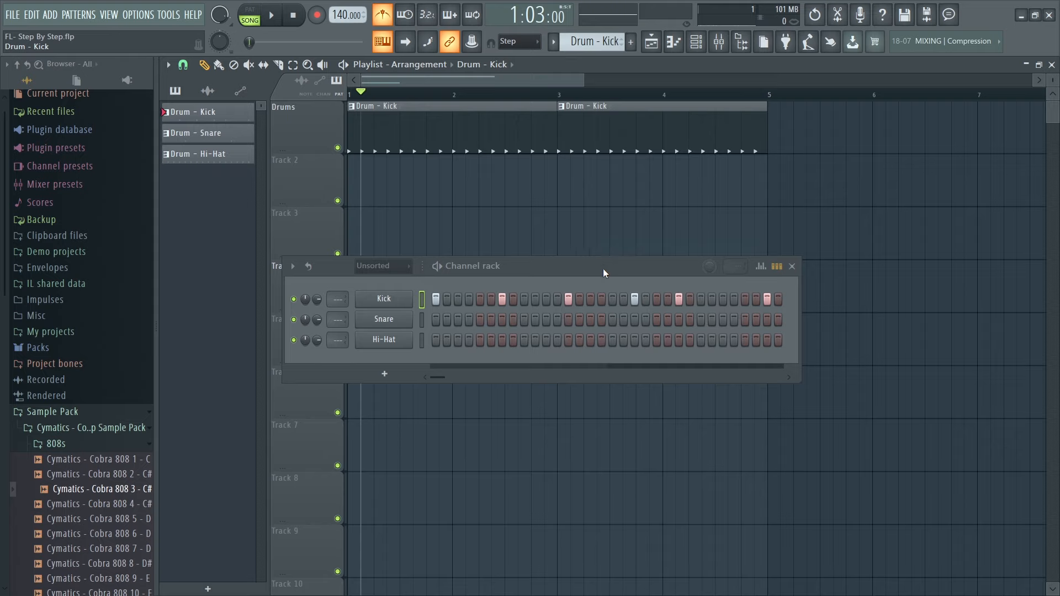
Arrange the Drum - Kick, Drum - Snare and Drum - Hi-Hat clips at bar 1 on Tracks 1 to 3 and play them.
left_click_drag(602, 268, 593, 337)
left_click(554, 42)
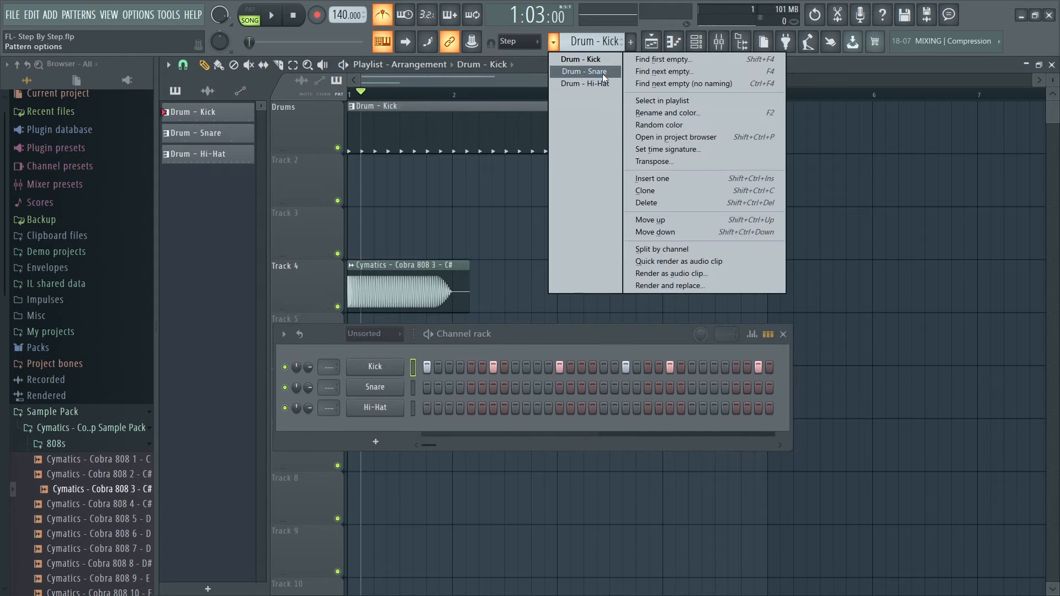
left_click(586, 61)
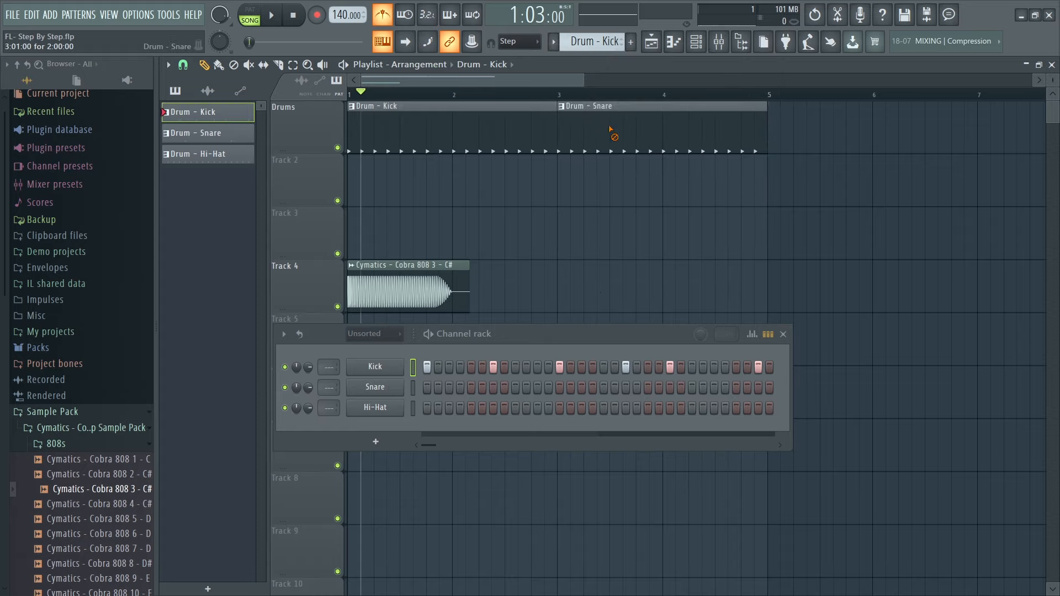
right_click(594, 145)
left_click(553, 42)
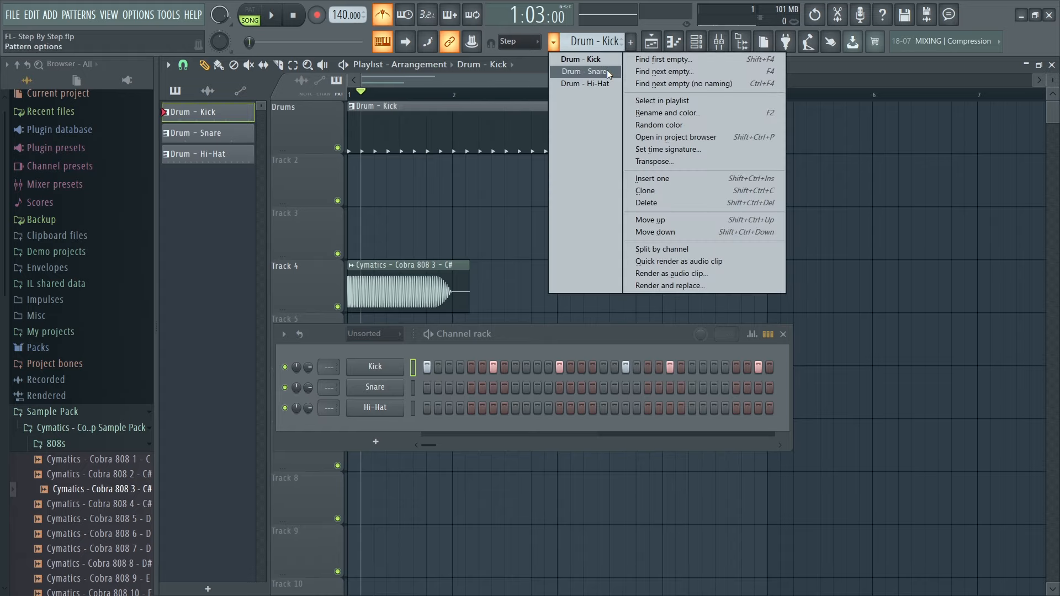
left_click(607, 68)
left_click(386, 180)
left_click(554, 42)
left_click(586, 83)
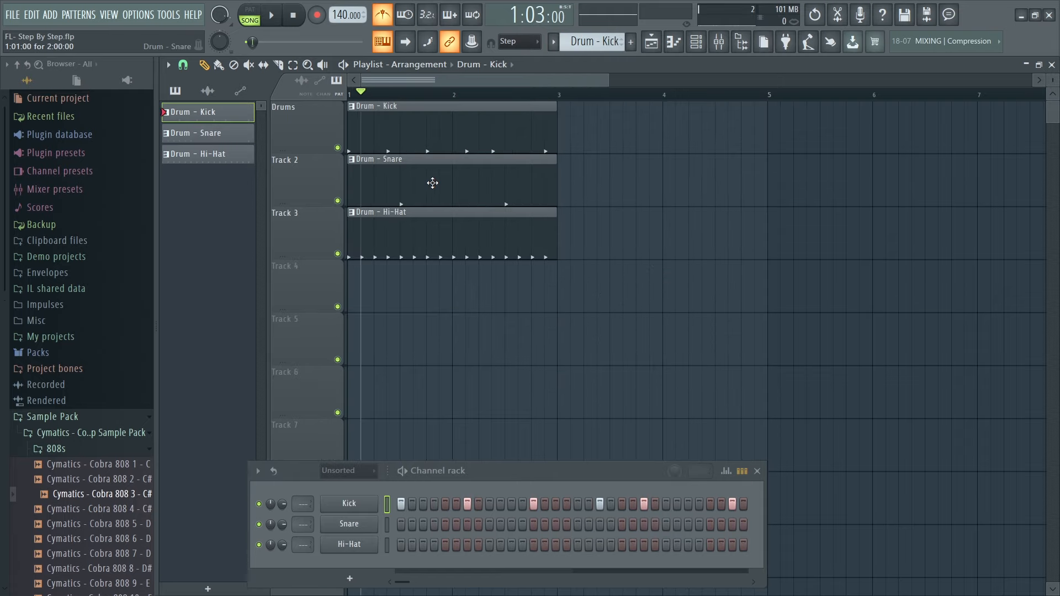
key("space")
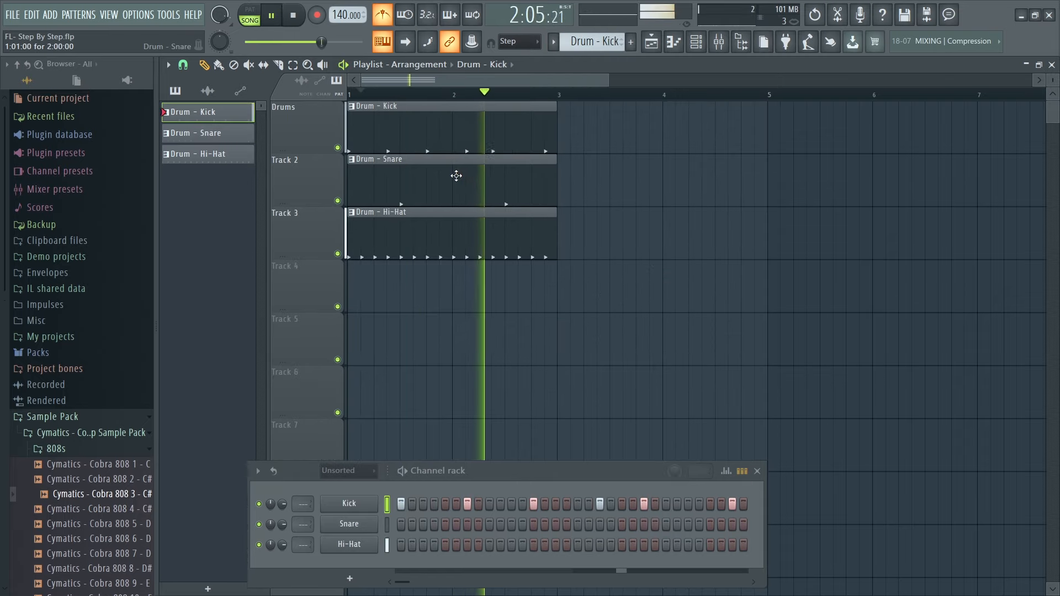
key("space")
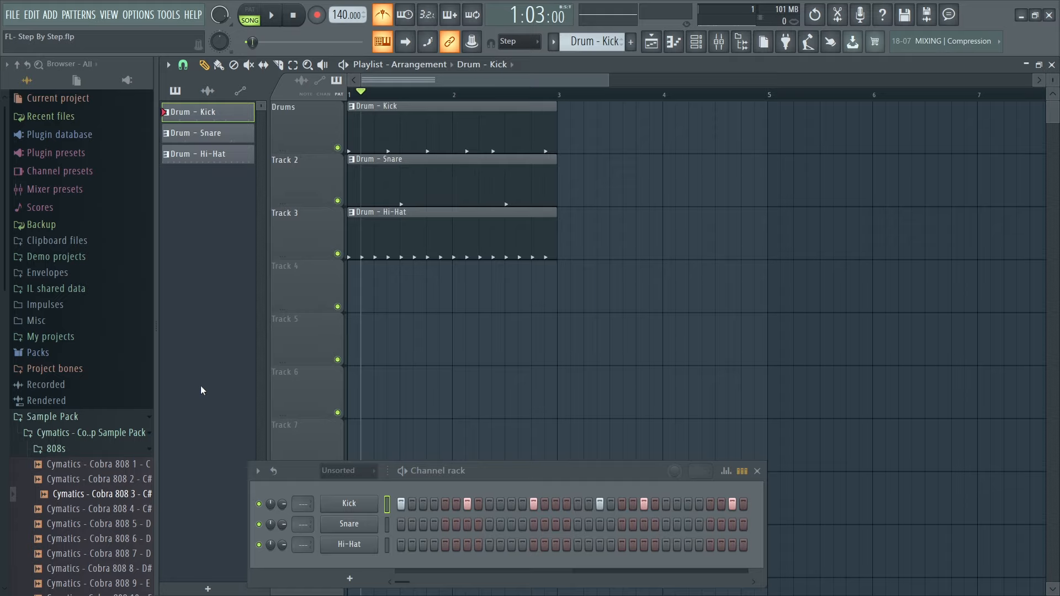
Add Cymatics - Cobra 808 3 - C# at bar 1 and move its track directly below the kick, as Track 2.
left_click_drag(134, 494, 354, 280)
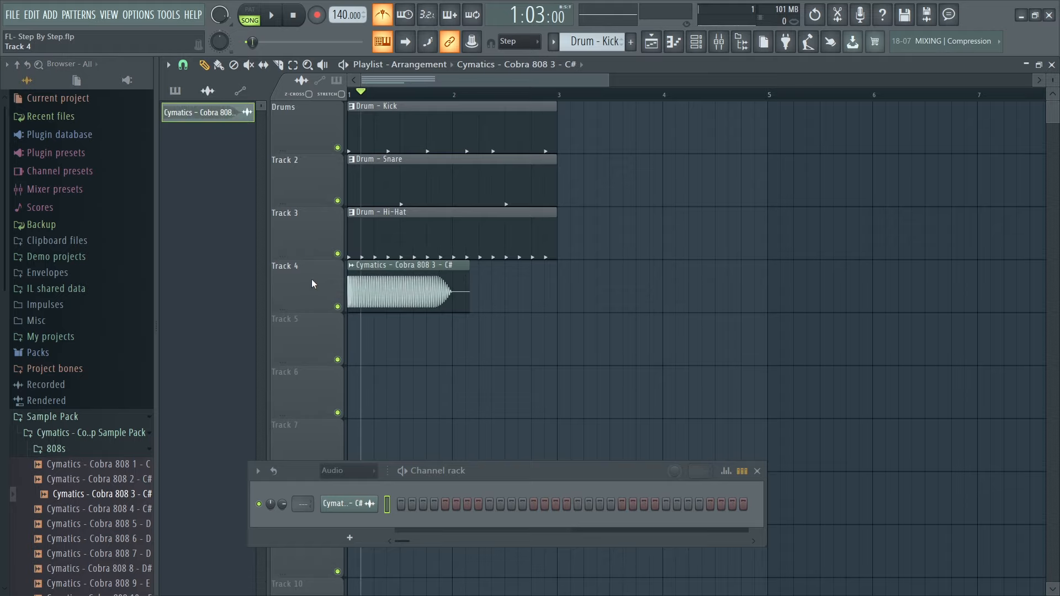
double_click(284, 276)
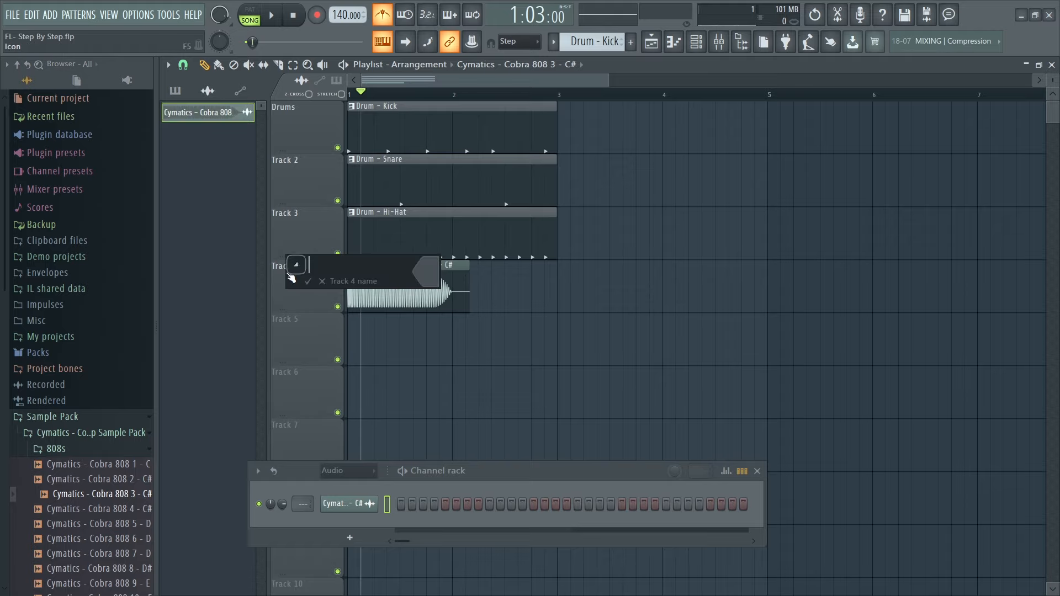
left_click(322, 282)
scroll(303, 233, "down", 3)
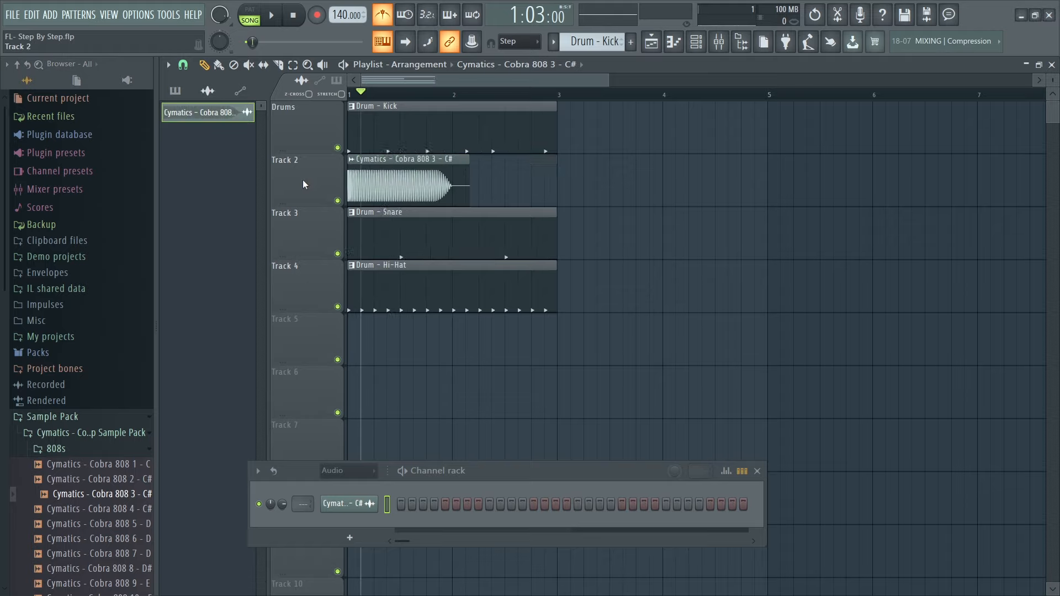
scroll(302, 193, "up", 3)
Trim the Cobra 808 clip on Track 2 to six steps so it ends at the second kick hit.
left_click_drag(605, 81, 448, 81)
left_click_drag(689, 171, 443, 173)
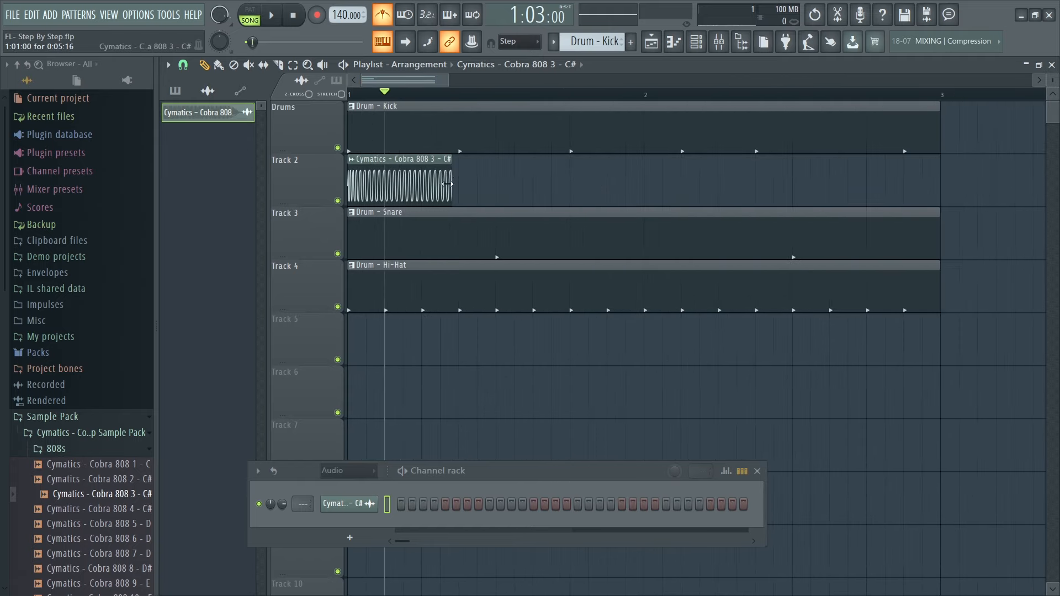
left_click_drag(460, 168, 470, 169)
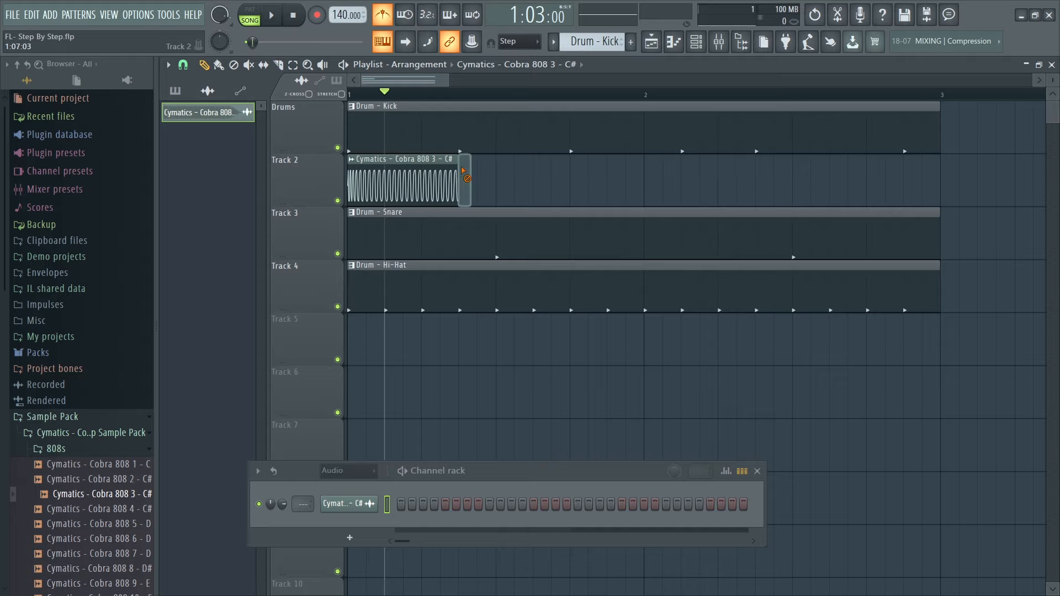
Place copies of the 808 clip on Track 2 at the remaining kick hits, extending the fifth clip to eight steps.
left_click(466, 177)
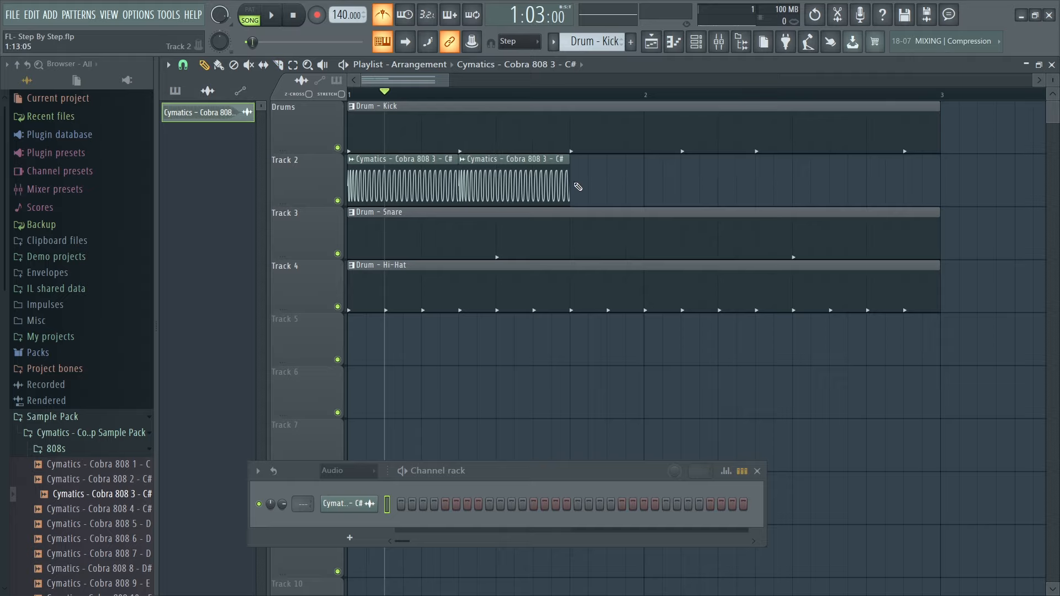
left_click(575, 182)
left_click(688, 184)
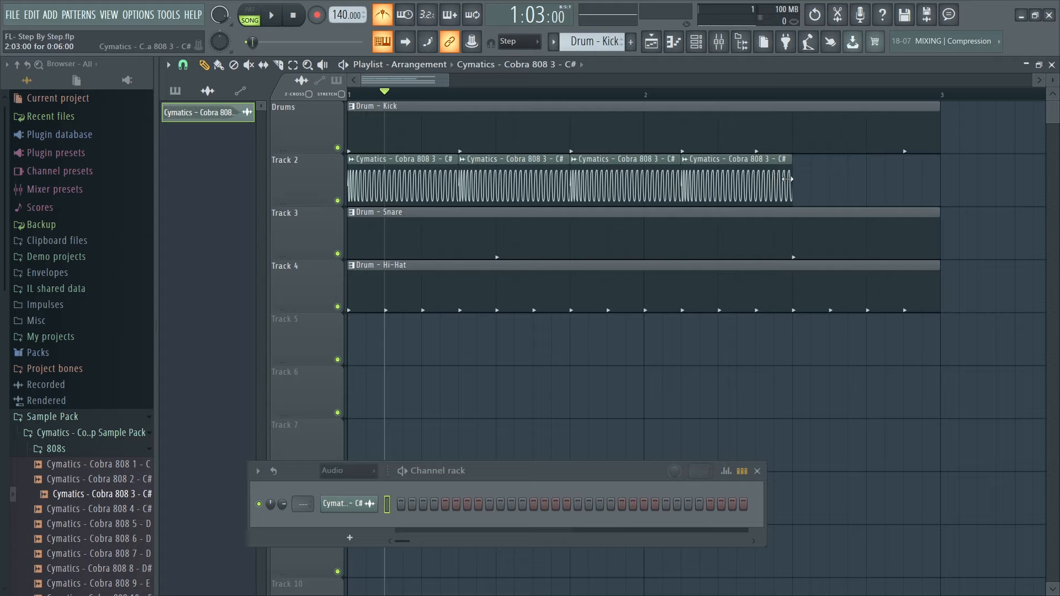
left_click_drag(787, 178, 898, 172)
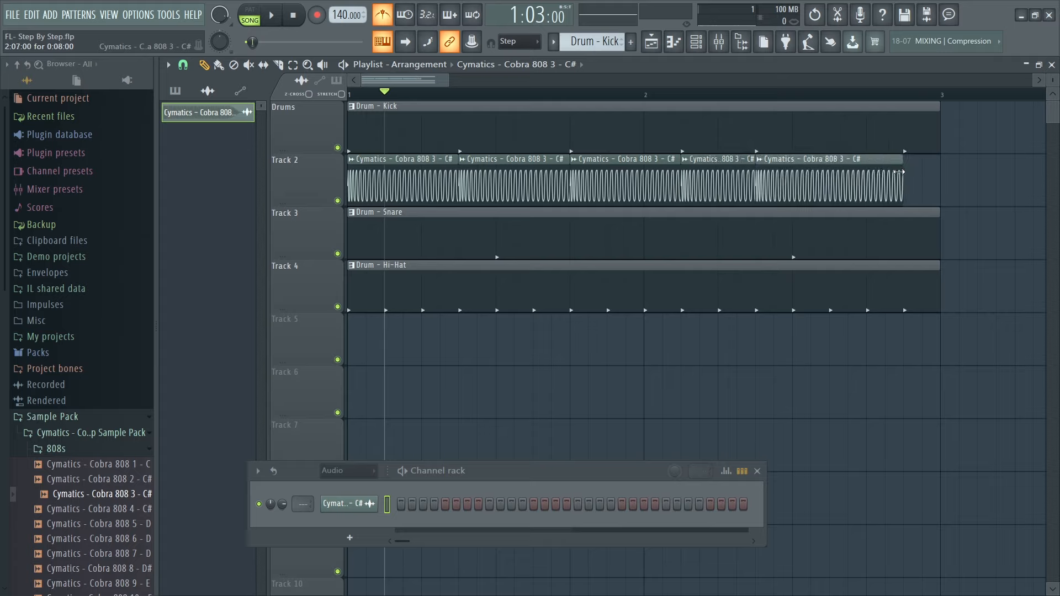
left_click(911, 174)
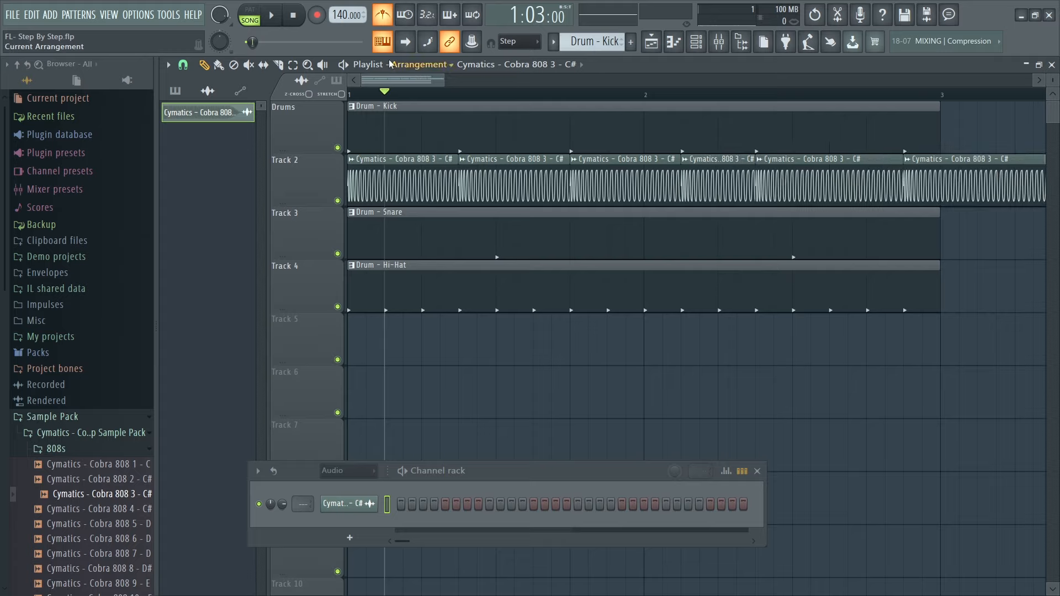
Slice the last 808 clip on Track 2 at bar 3 and delete the excess part.
left_click(941, 167)
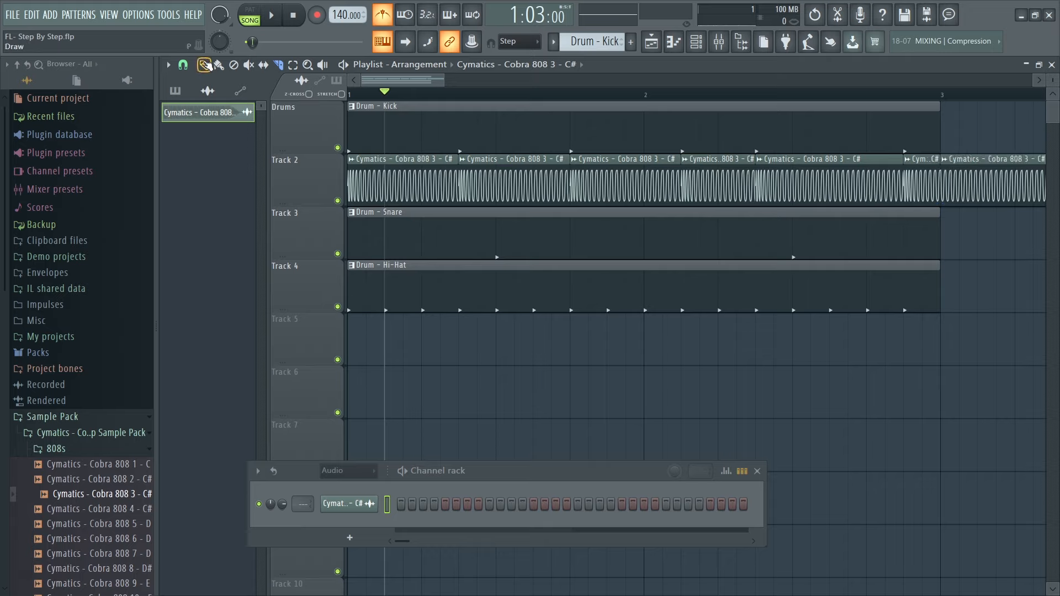
left_click(205, 66)
right_click(989, 204)
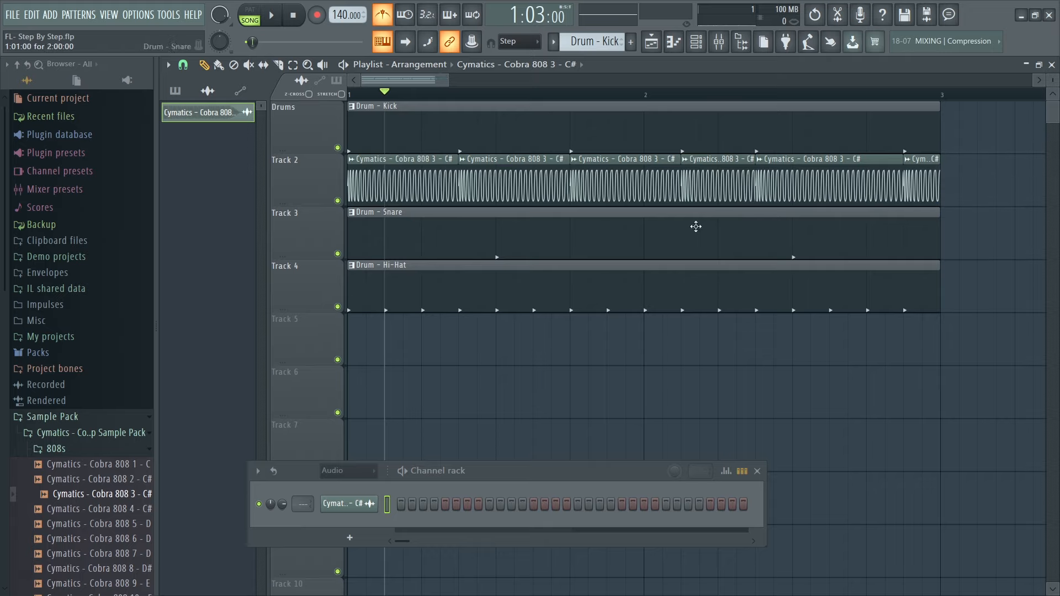
Lower the Cobra 808 clip's channel volume to about 40% while checking the balance in playback.
double_click(445, 185)
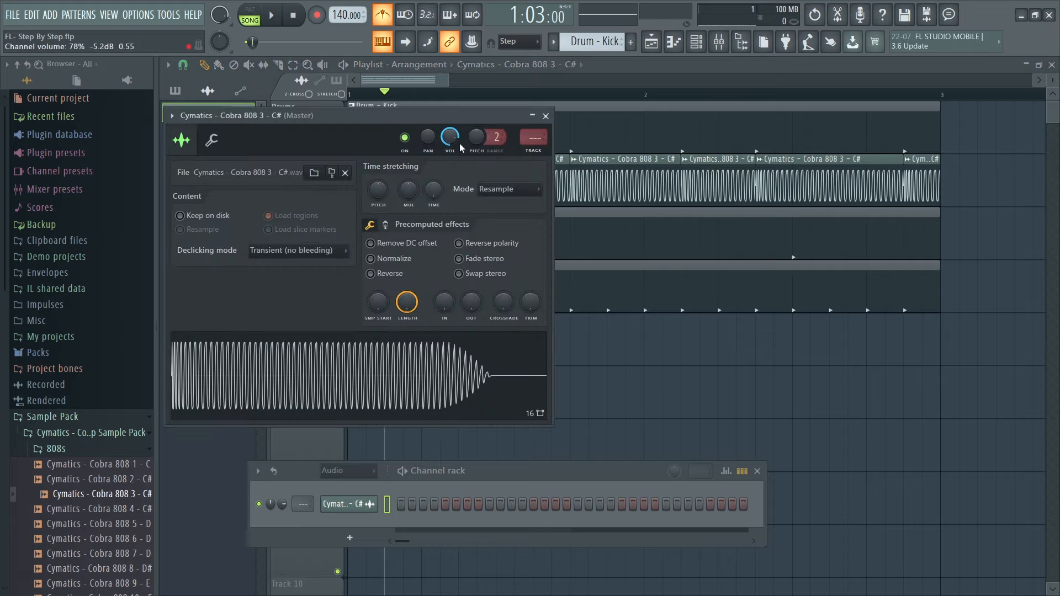
left_click(546, 116)
double_click(414, 174)
left_click(545, 116)
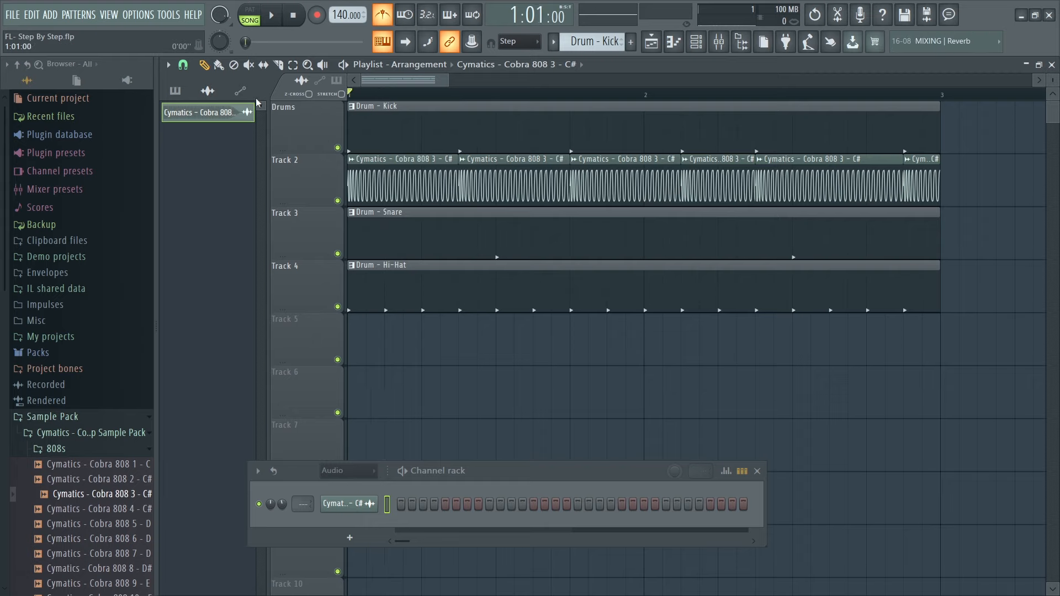
key("space")
left_click_drag(448, 80, 586, 80)
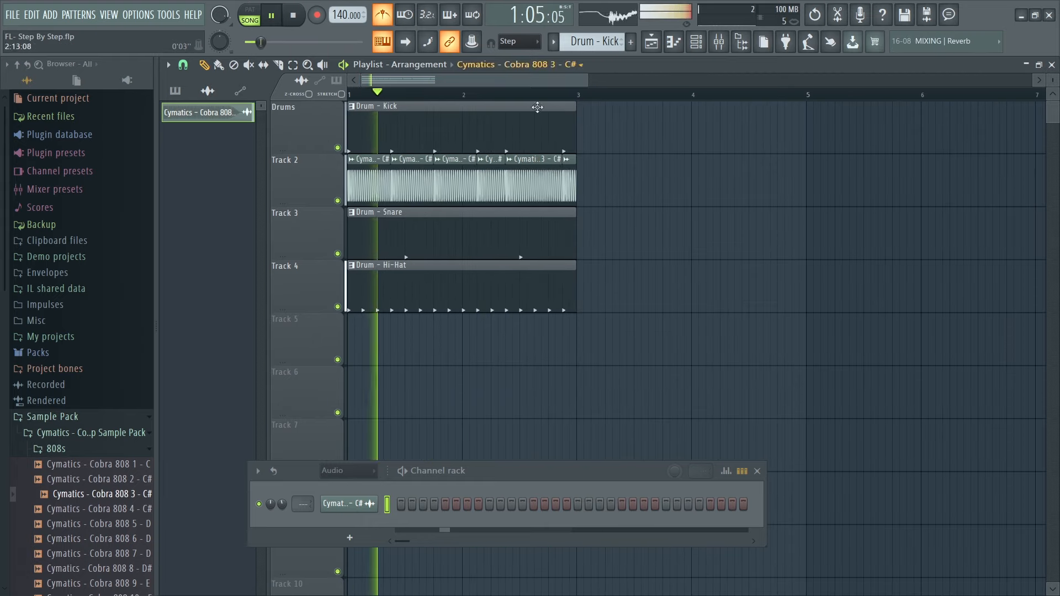
double_click(425, 159)
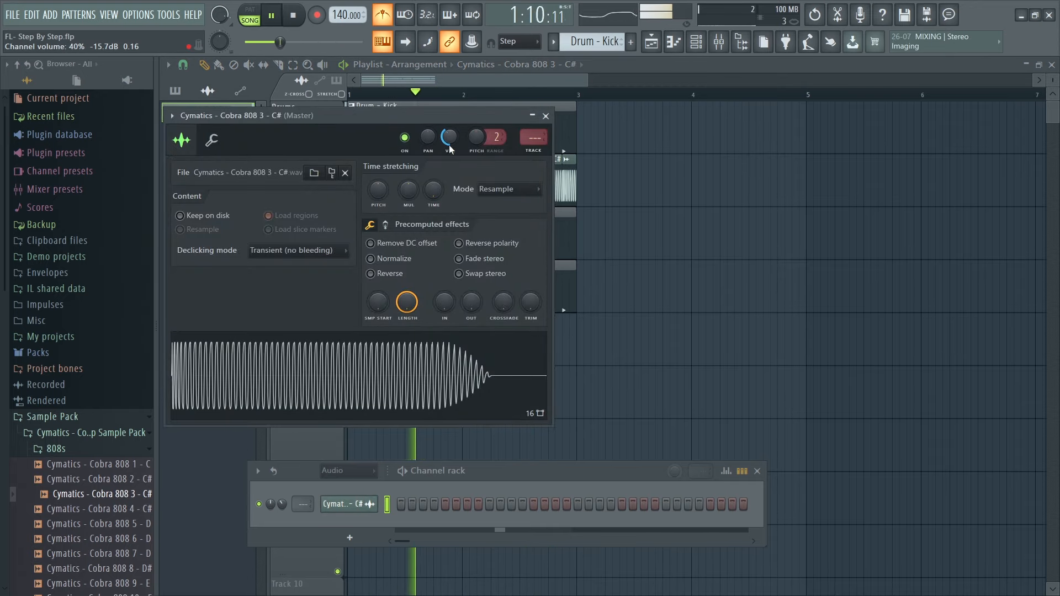
left_click(545, 116)
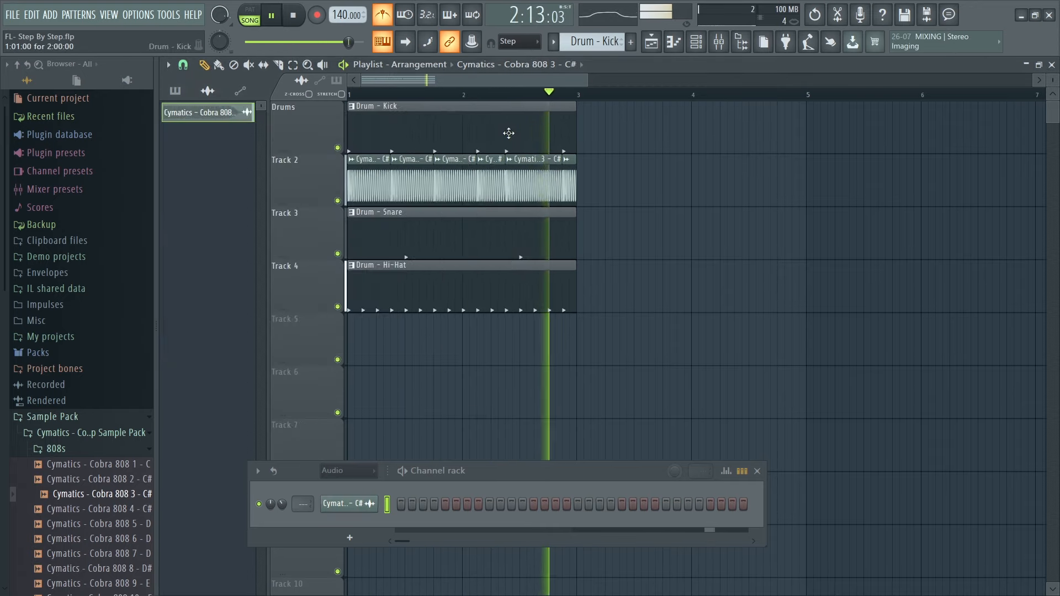
key("space")
Increase the Cobra 808 sample's fade-out in its precomputed effects and play back the arrangement.
double_click(419, 159)
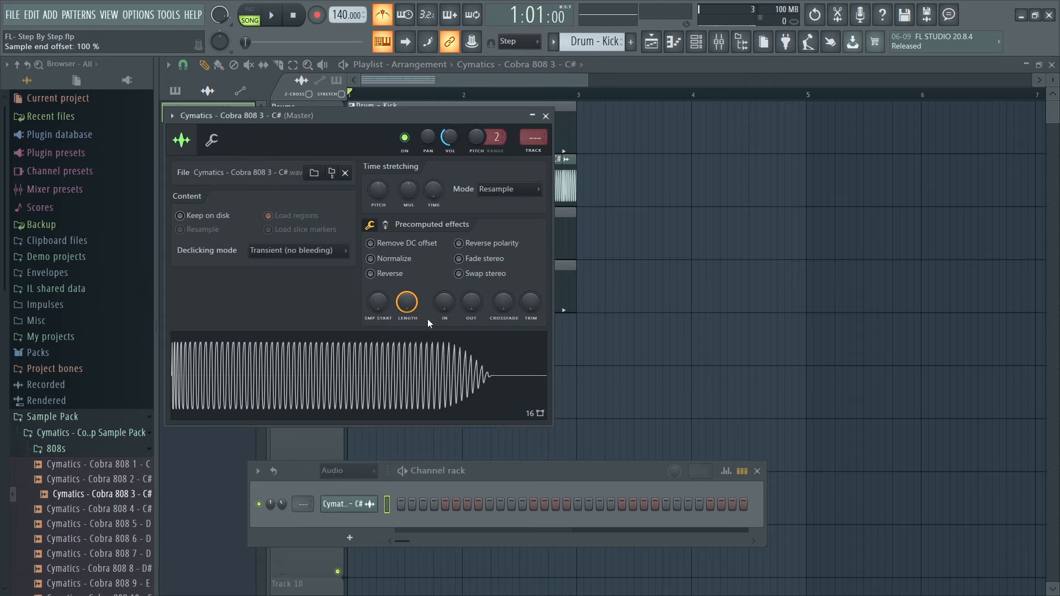
left_click_drag(444, 302, 444, 289)
left_click_drag(444, 302, 469, 272)
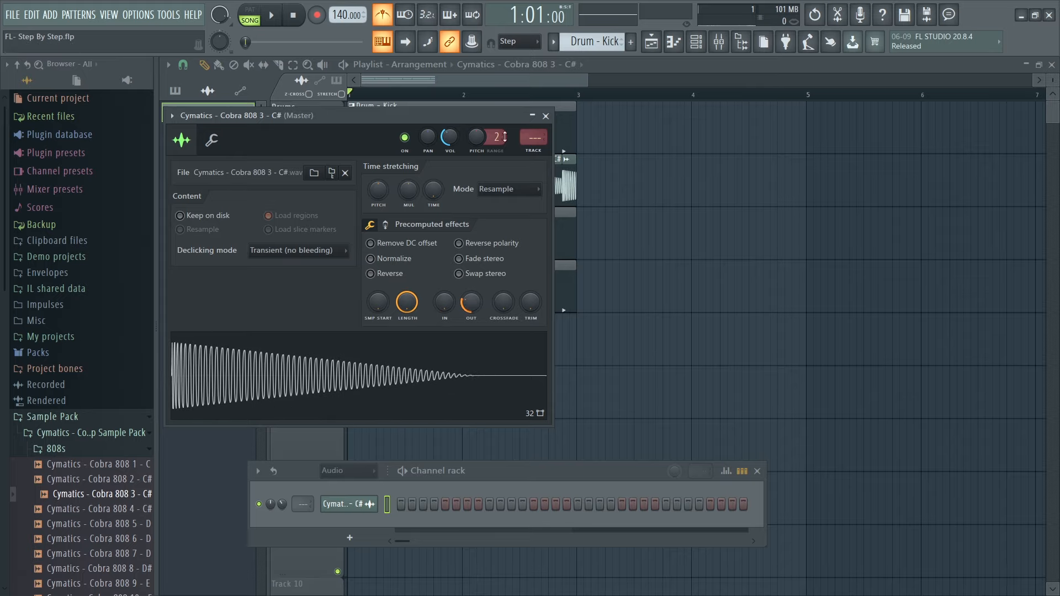
left_click_drag(476, 115, 530, 218)
left_click_drag(521, 405, 521, 344)
key("space")
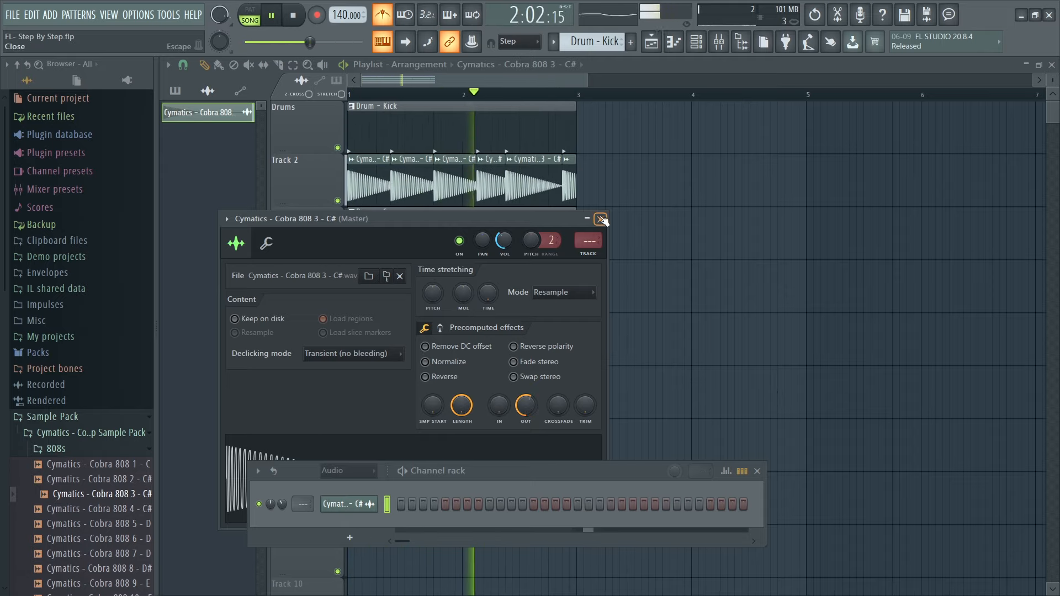
key("space")
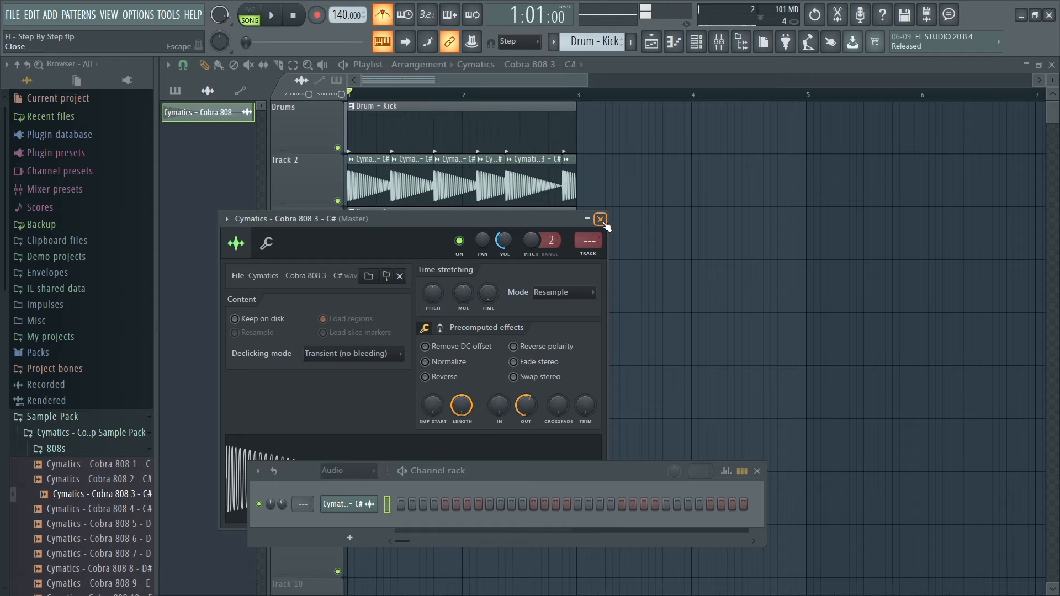
left_click(601, 220)
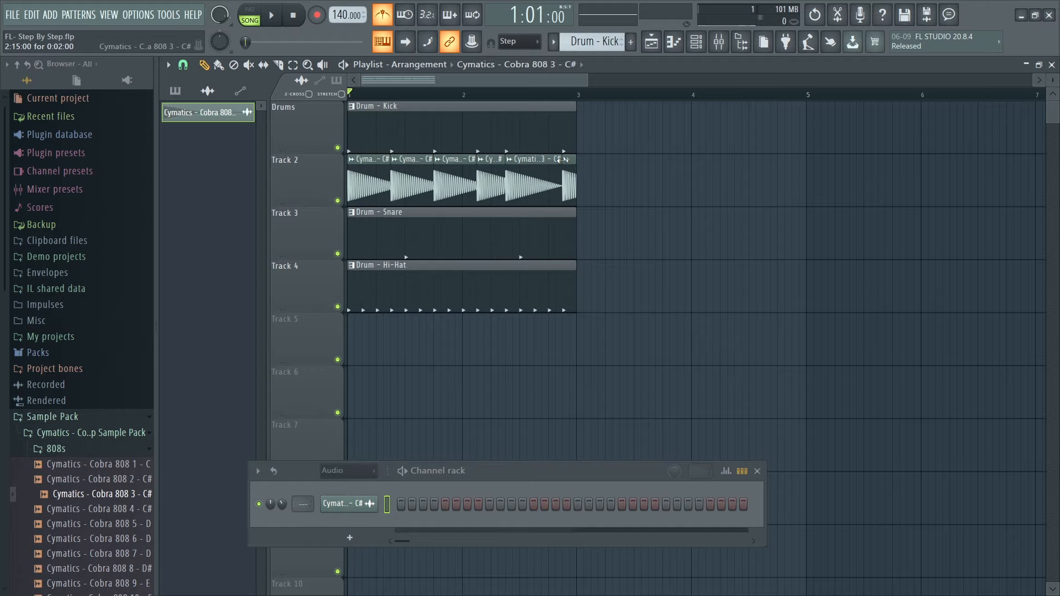
Make the last Cobra 808 clip before bar 3 on Track 2 unique as a sample.
left_click_drag(586, 82, 437, 80)
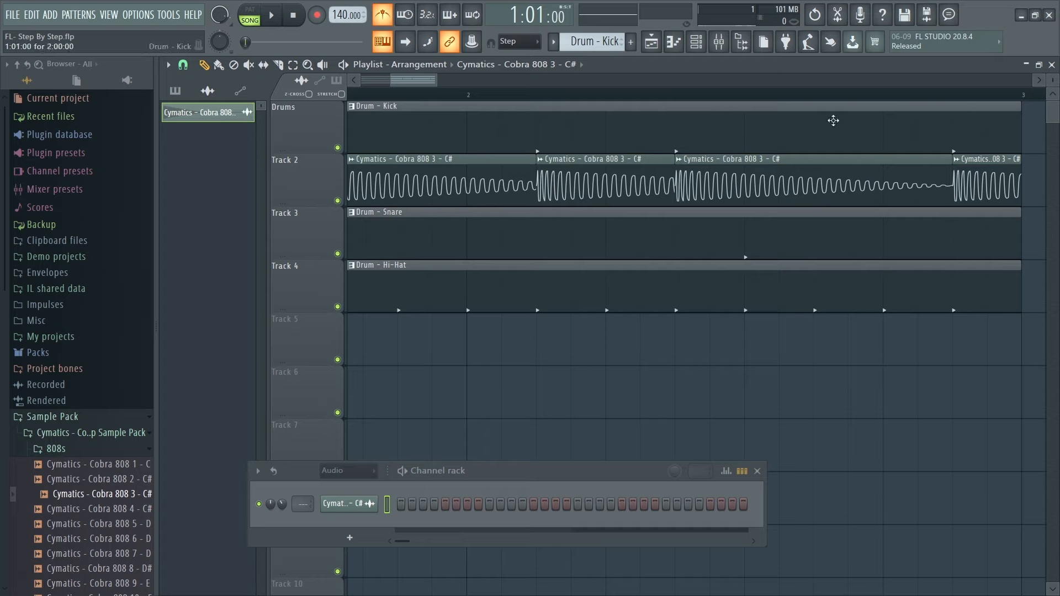
left_click(956, 158)
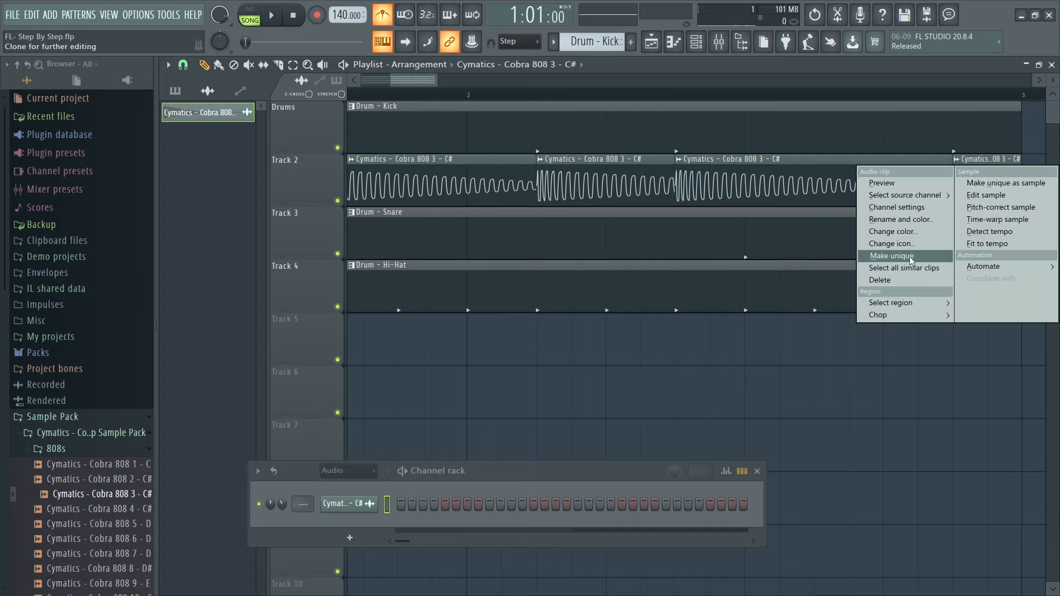
left_click(1014, 185)
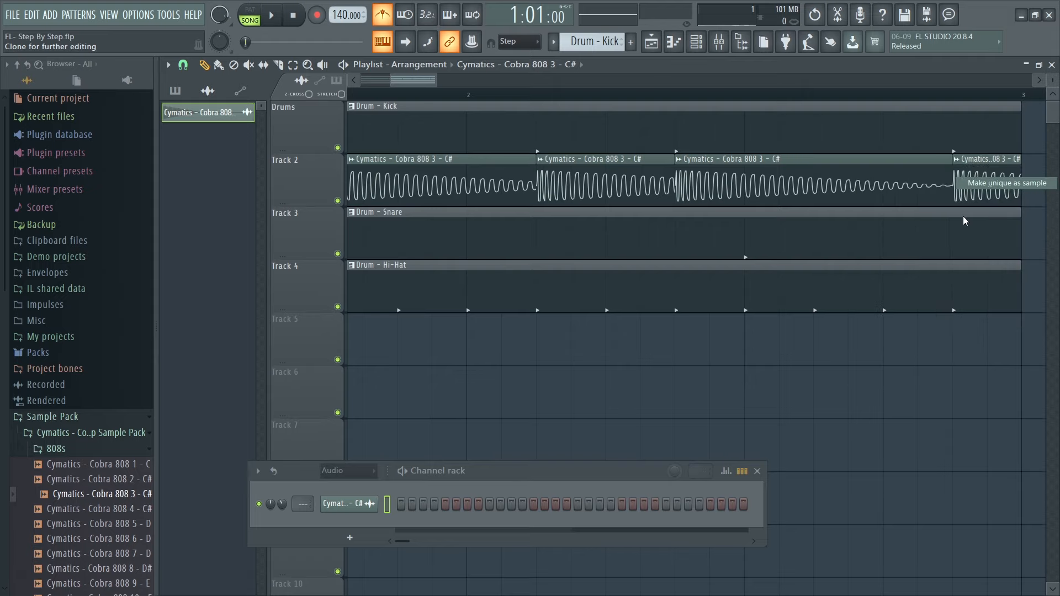
Make the last Cobra 808 clip before bar 3 on Track 2 unique and look over its channel settings.
left_click(471, 313)
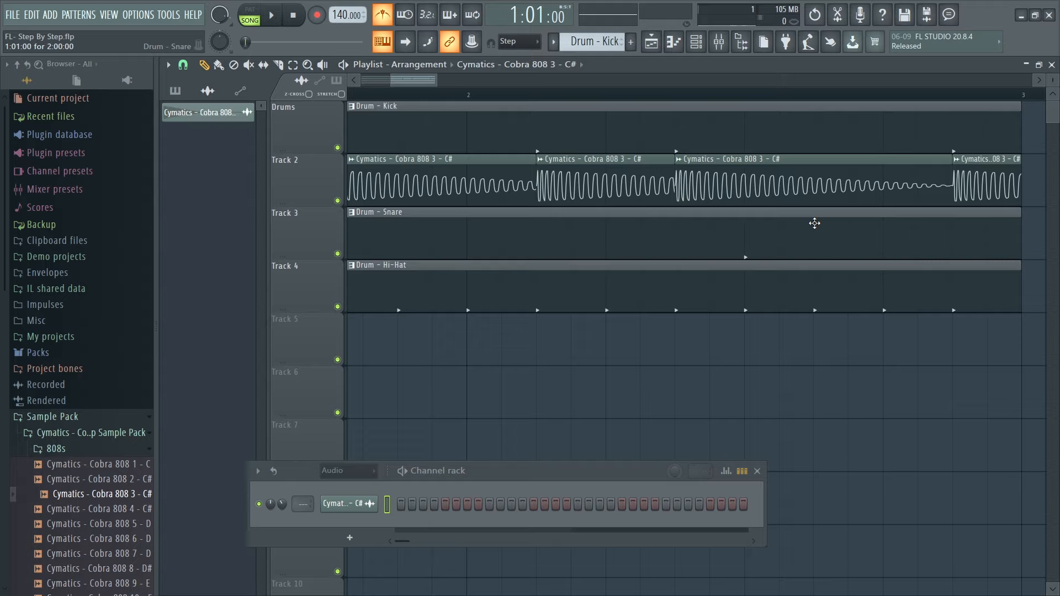
left_click(958, 166)
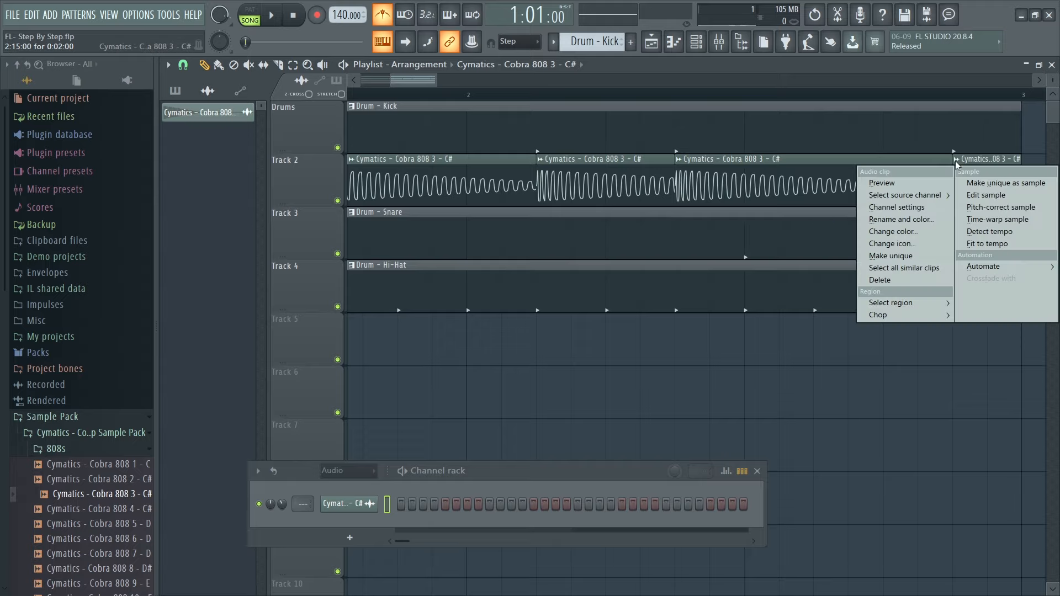
left_click(918, 255)
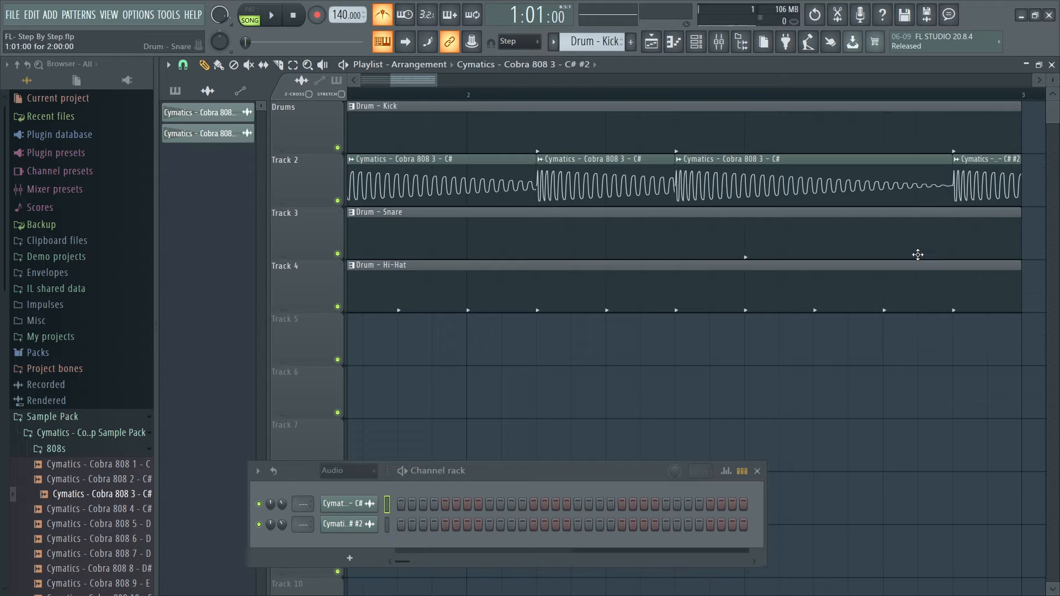
double_click(984, 184)
left_click_drag(471, 142, 555, 180)
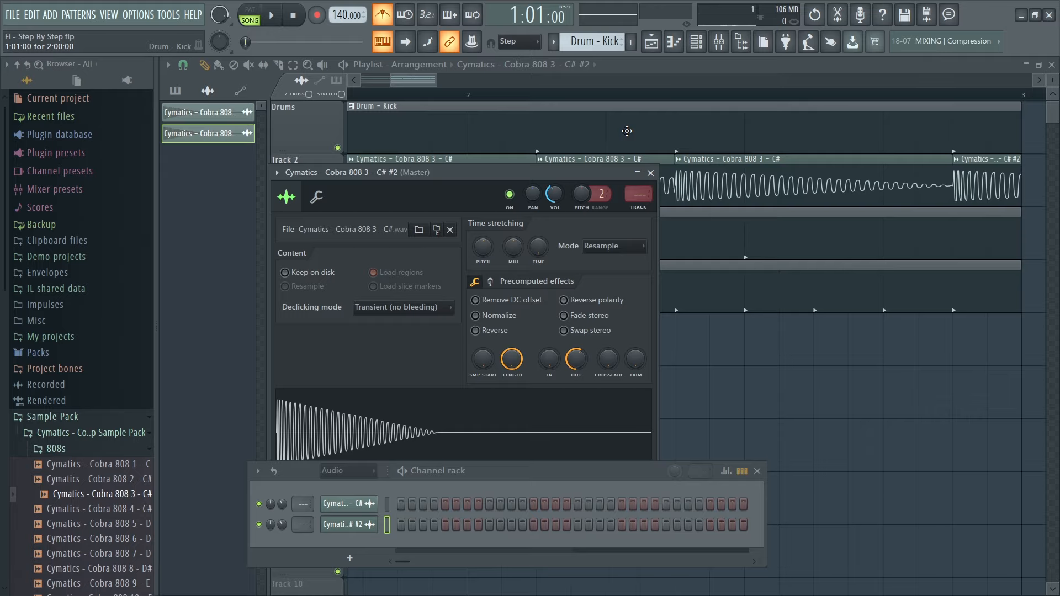
left_click(650, 173)
Try a higher time-stretching pitch on the original Cobra 808 channel shared by the other Track 2 clips, and reset it.
double_click(725, 160)
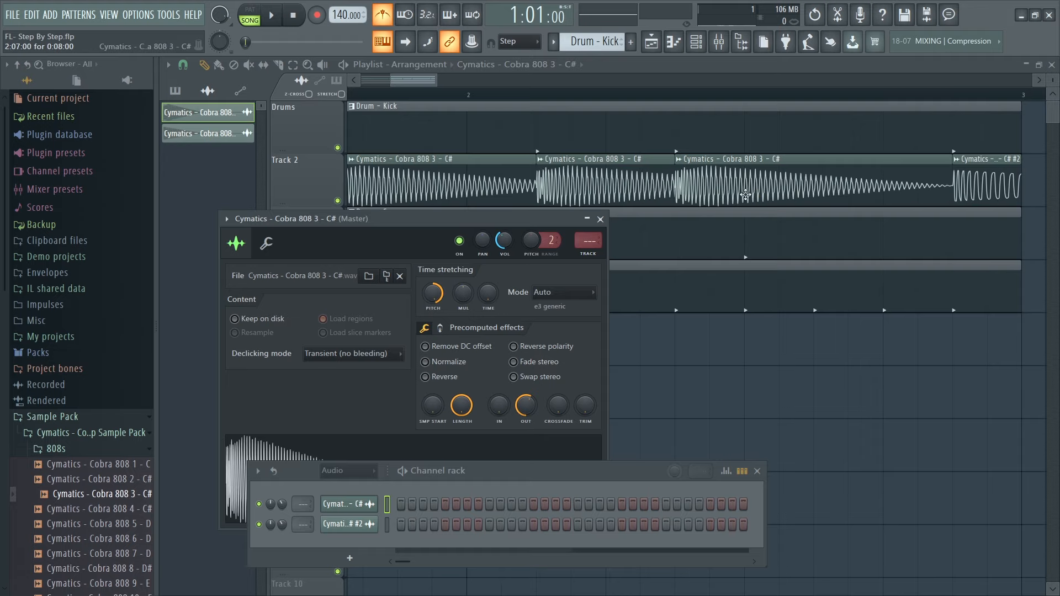
left_click_drag(391, 79, 358, 81)
double_click(861, 167)
right_click(463, 293)
left_click(463, 301)
key("Escape")
Raise the time-stretching pitch of the unique Cobra 808 3 - C# #2 clip at the end of Track 2.
left_click(997, 171)
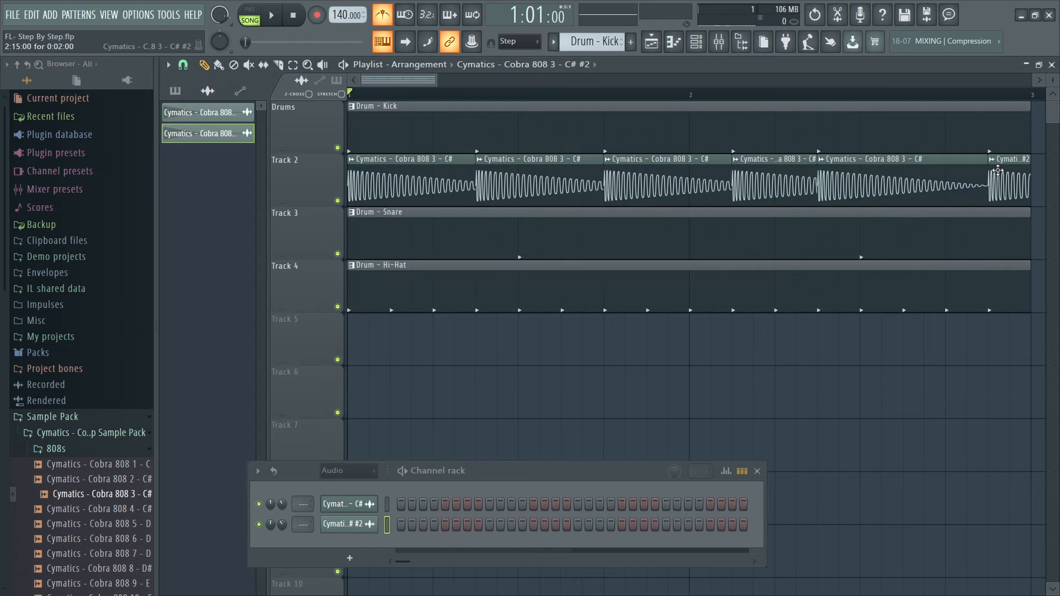
left_click(992, 161)
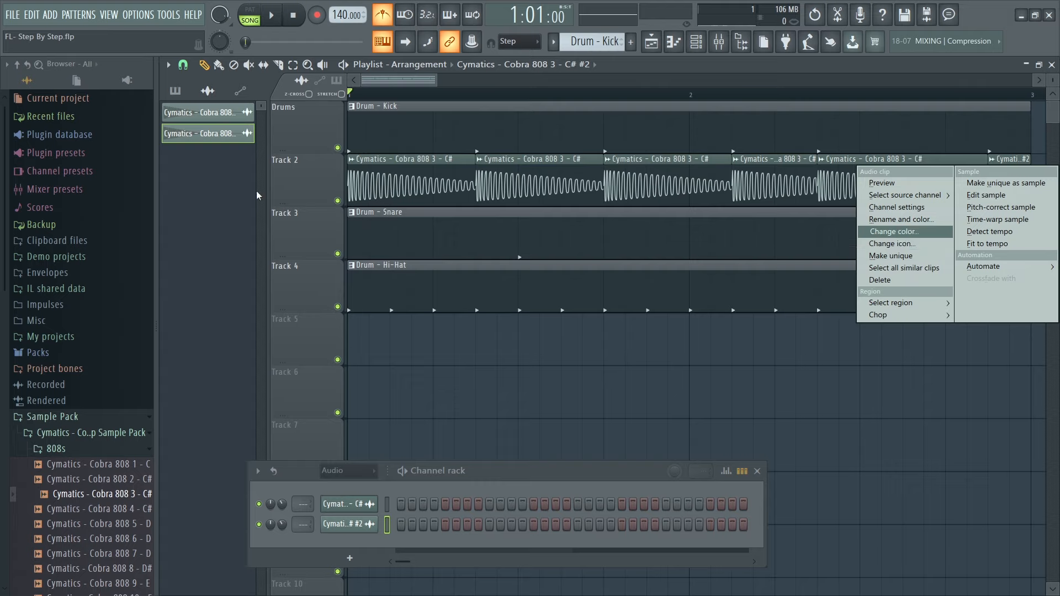
left_click(198, 134)
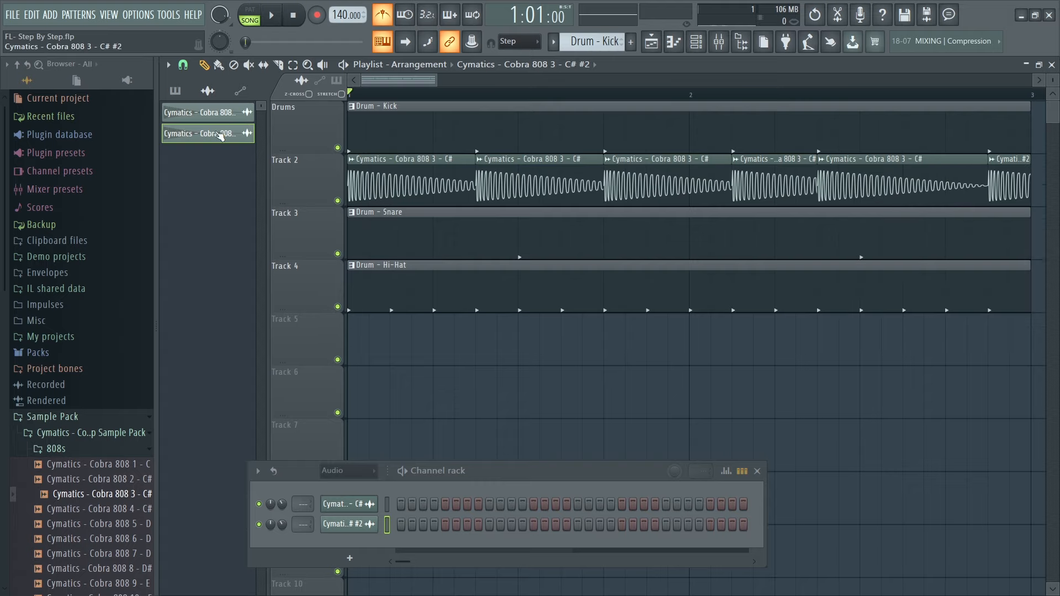
double_click(1008, 176)
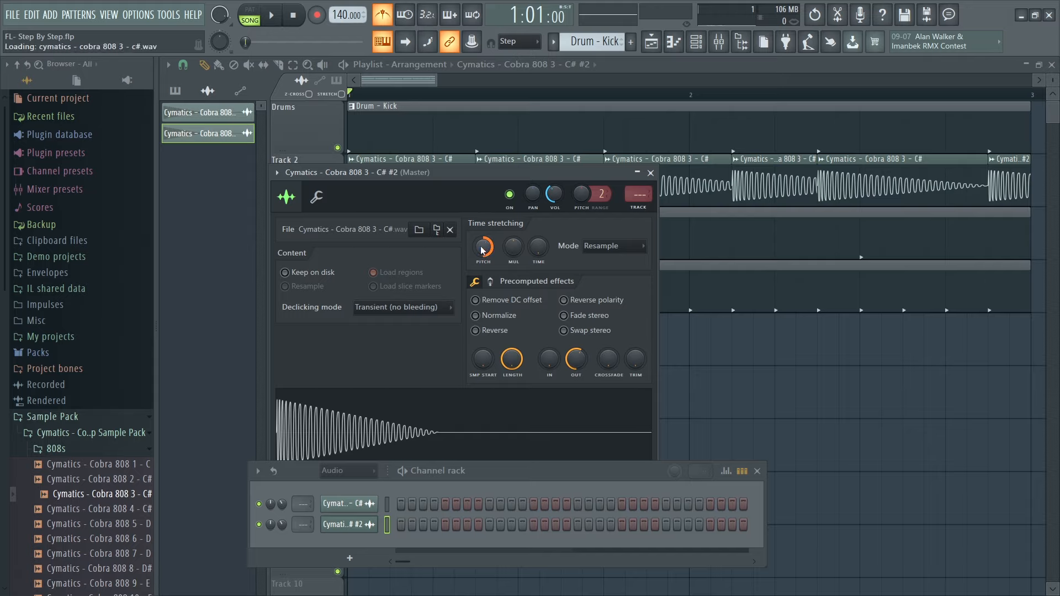
left_click_drag(483, 249, 483, 249)
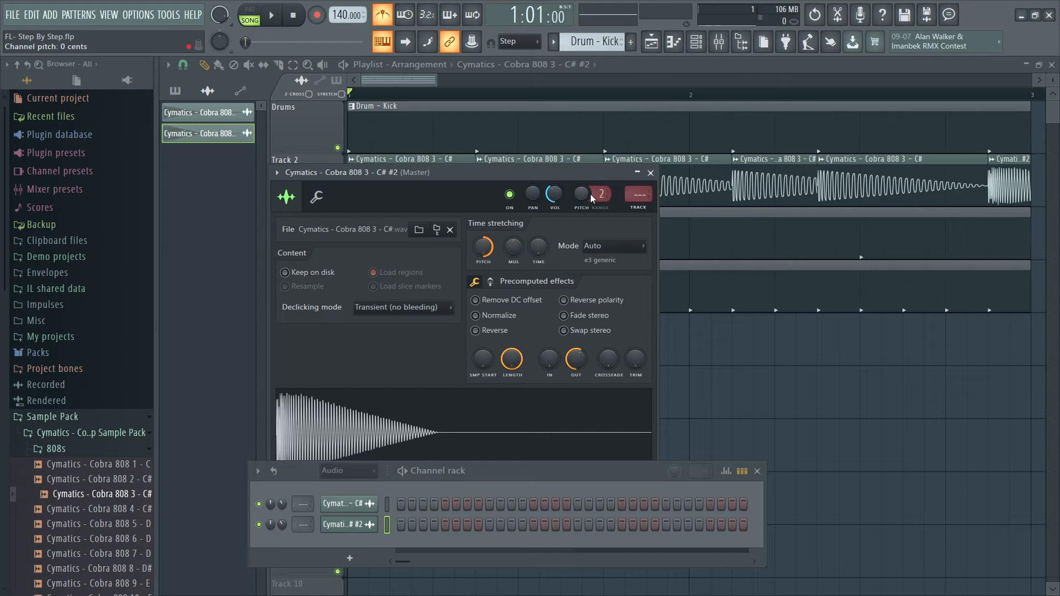
left_click(651, 173)
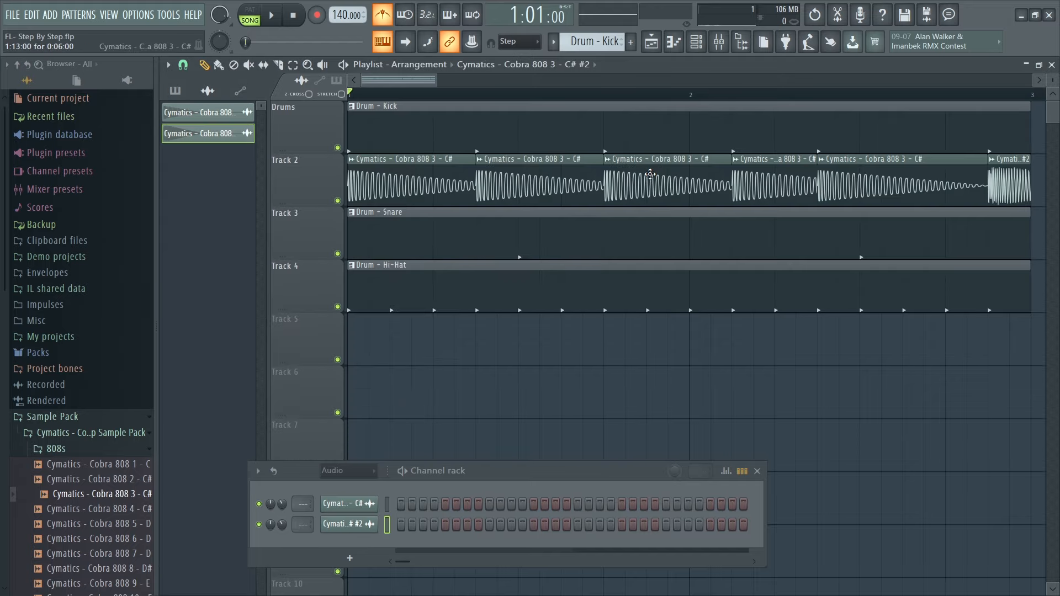
Play the beat and adjust the channel volume of the final, separately pitched 808 clip.
key("space")
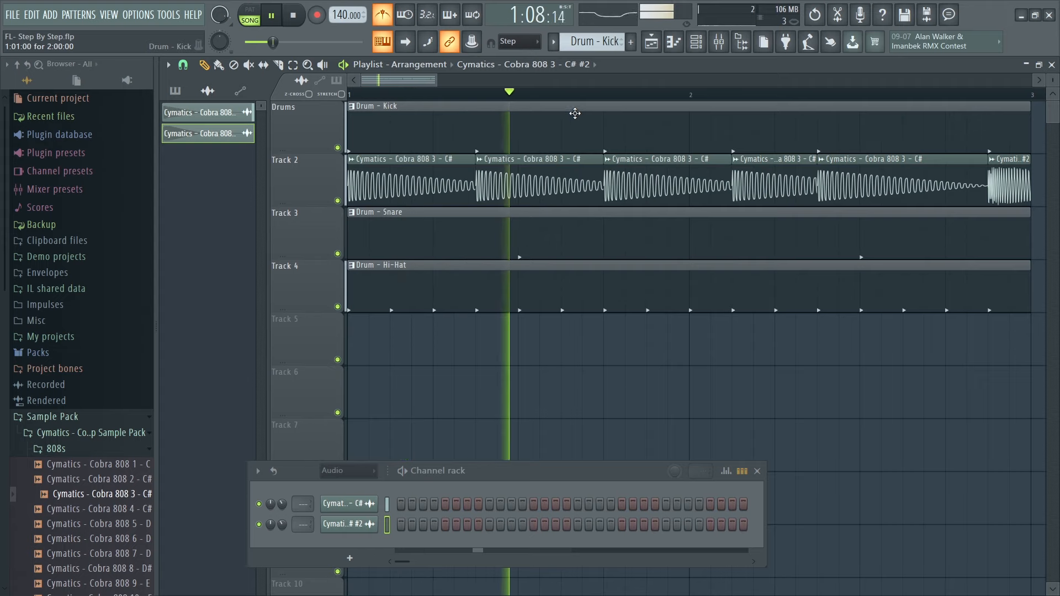
key("space")
double_click(1006, 183)
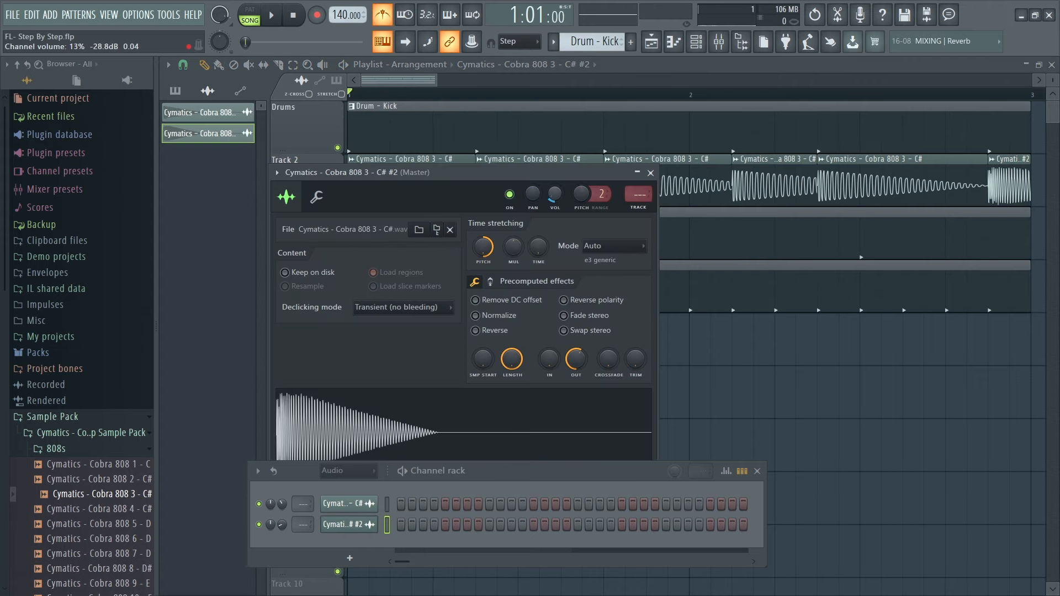
right_click(557, 193)
left_click(565, 202)
left_click_drag(557, 195, 557, 203)
left_click(650, 173)
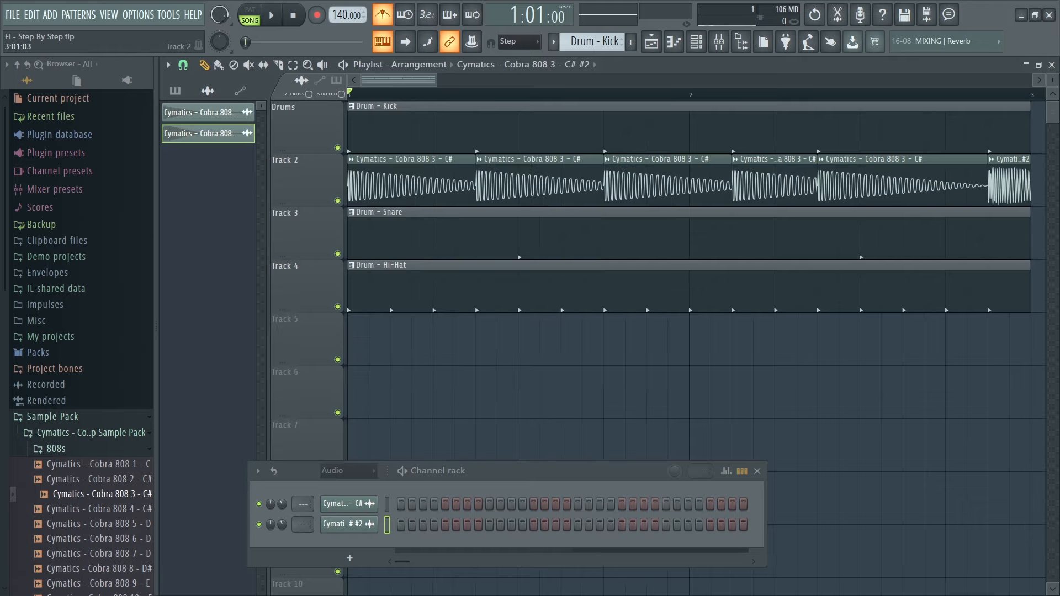
Lower the channel volume of the main 808 sample, Cymatics - Cobra 808 3 - C#.
double_click(1014, 176)
left_click_drag(557, 194, 557, 195)
left_click(650, 174)
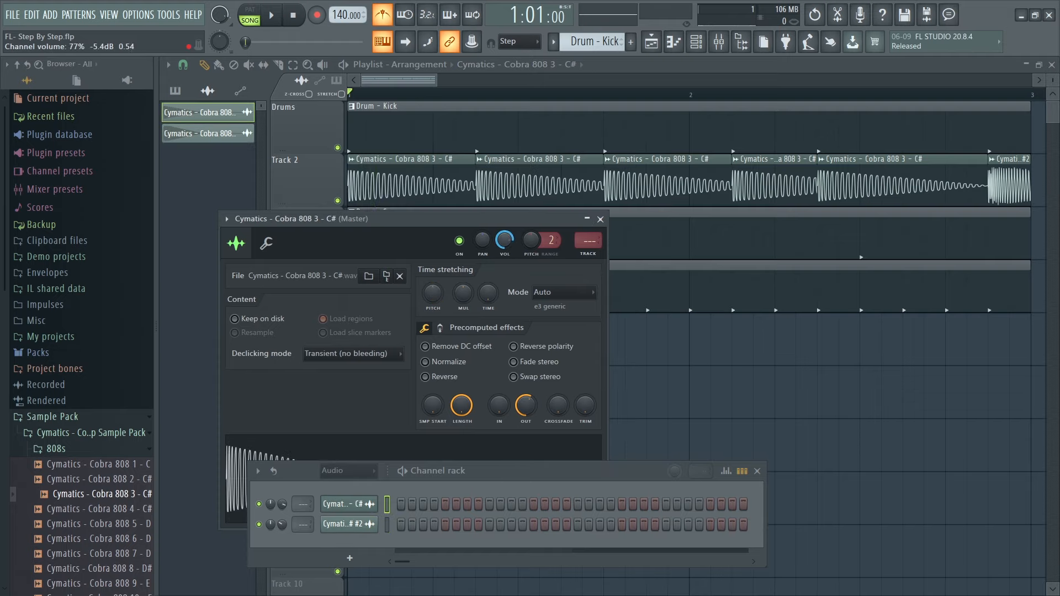
Play the beat and set the channel volume of the final 808 clip (C# #2) to 32%.
key("space")
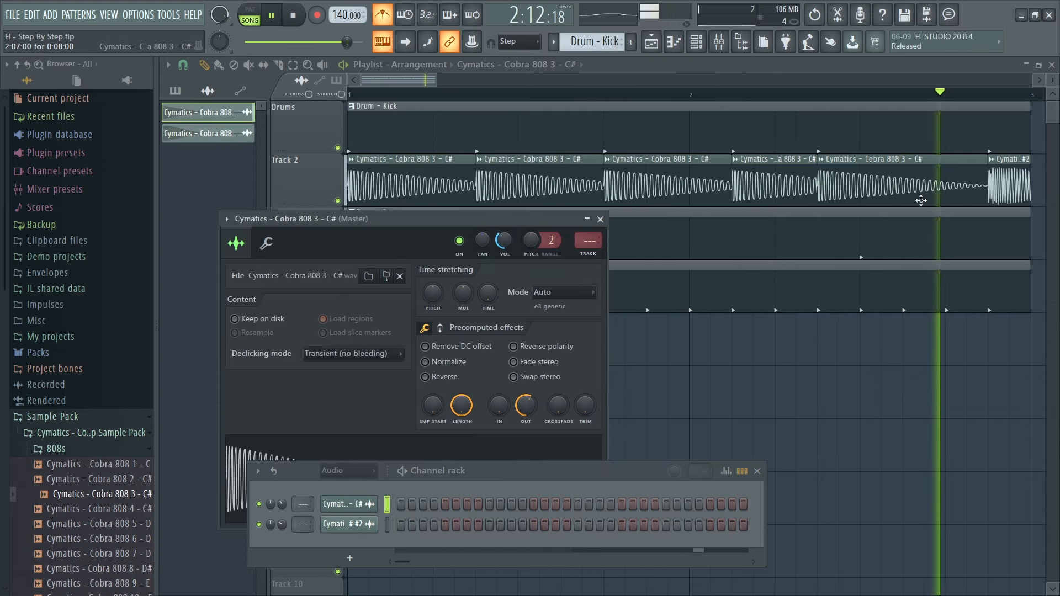
double_click(1008, 188)
left_click_drag(555, 194, 554, 195)
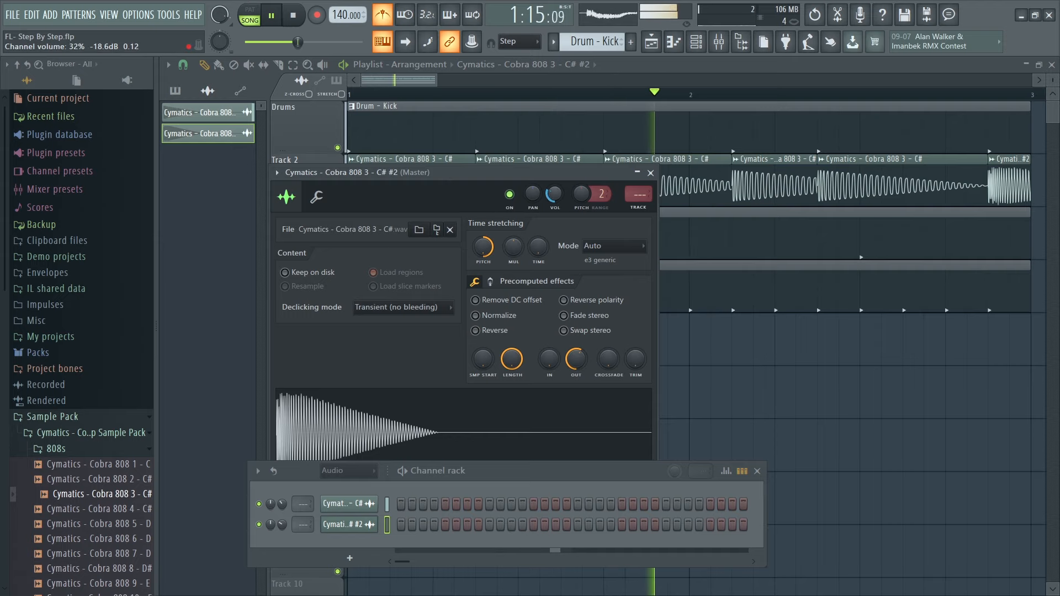
left_click(651, 173)
Show the patterns in the playlist picker and rename the Drums track as Kick.
left_click_drag(436, 81, 679, 60)
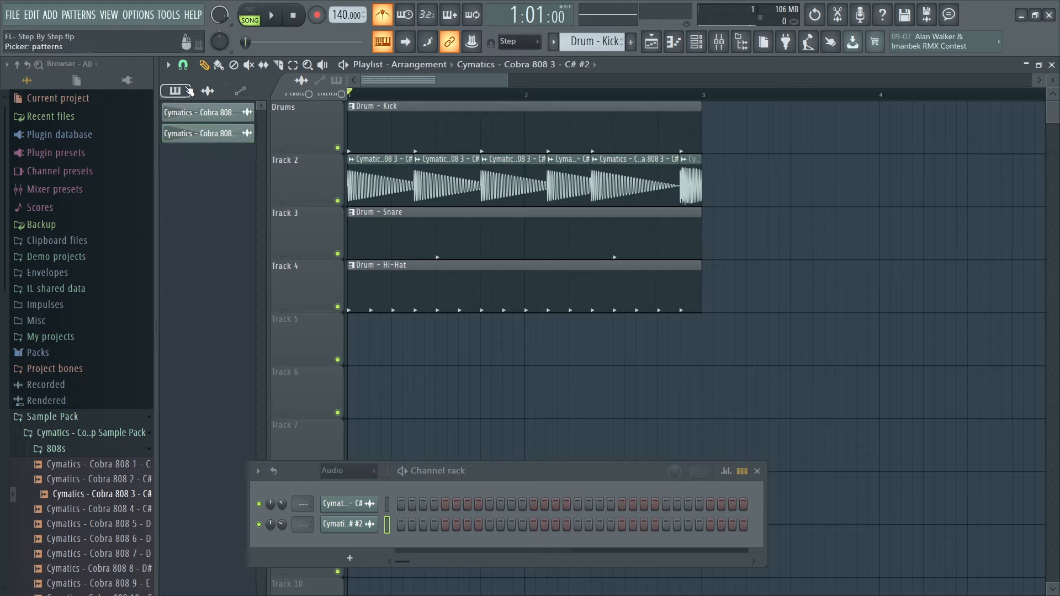
left_click(189, 91)
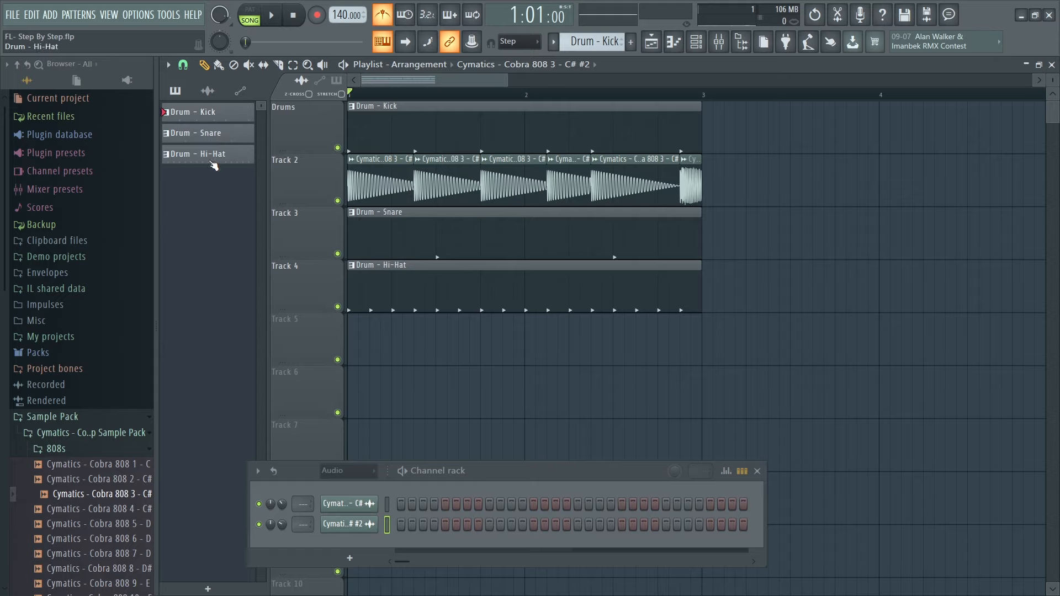
right_click(297, 101)
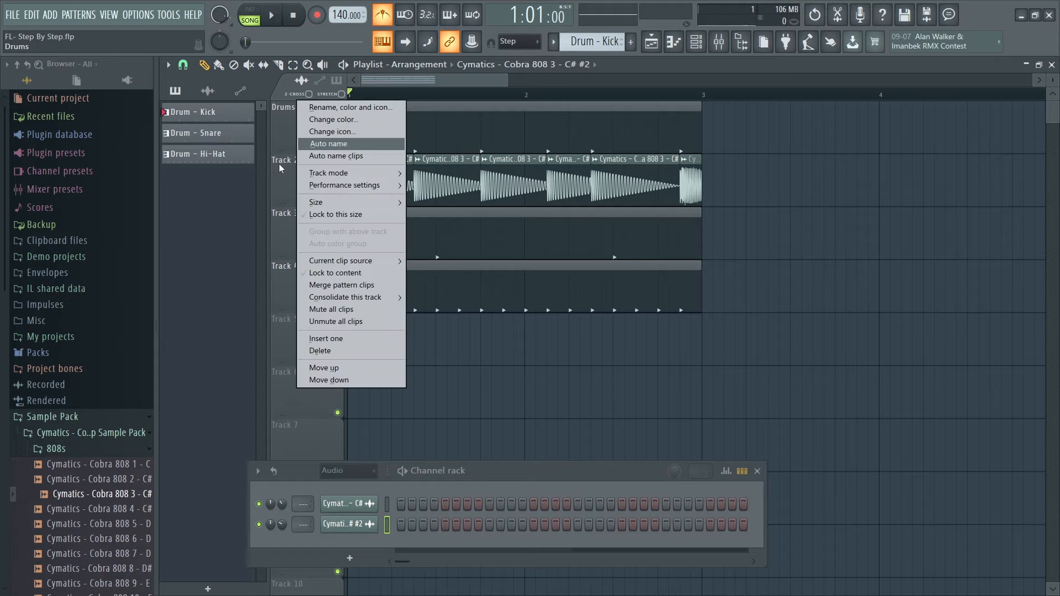
left_click(323, 121)
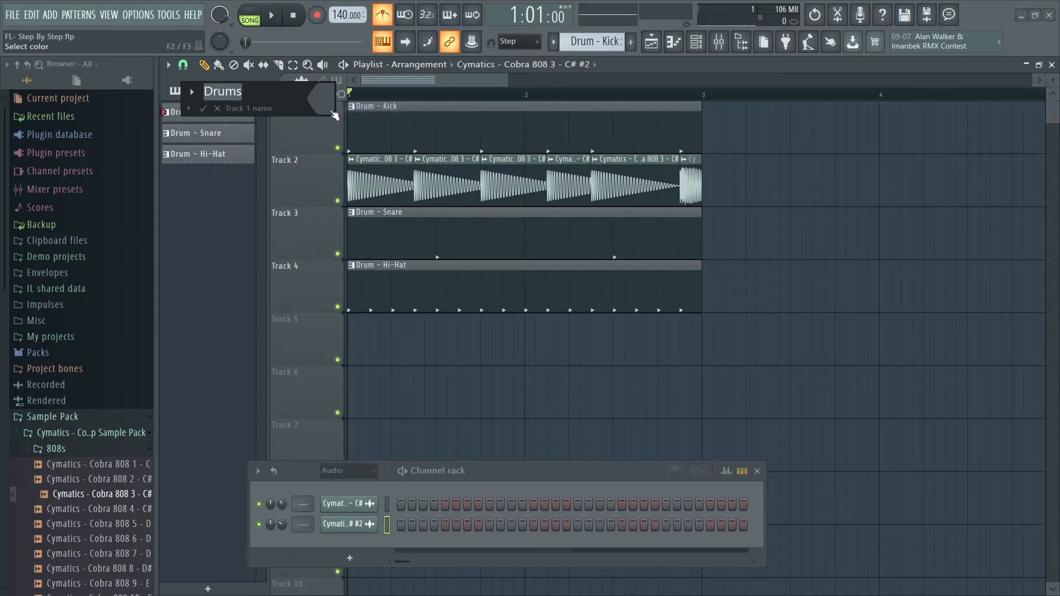
type("Kick")
key("Return")
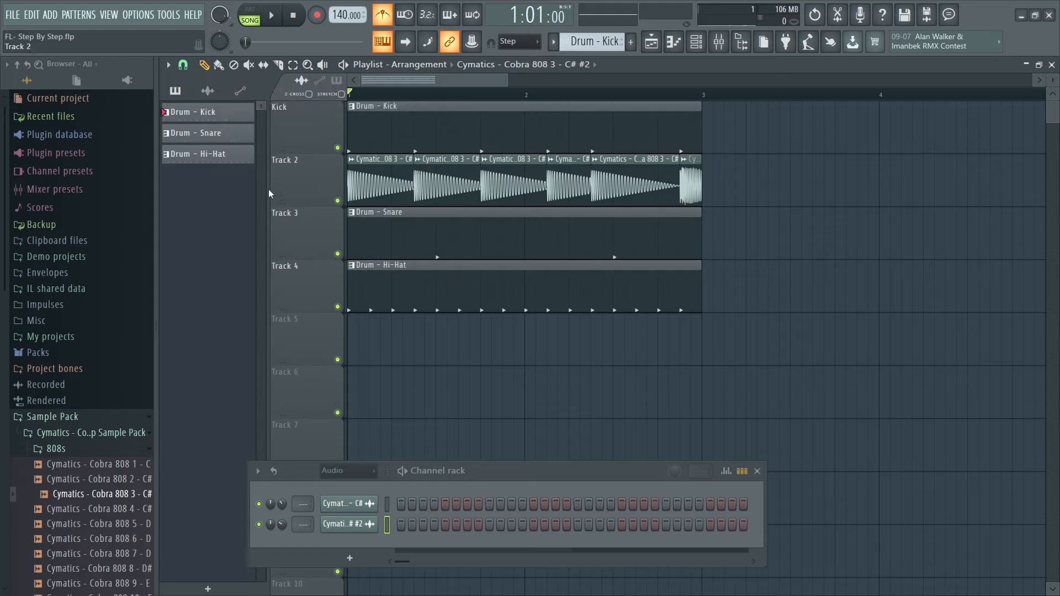
Rename playlist Track 2, which holds the audio clips, as 808.
right_click(293, 176)
left_click(334, 161)
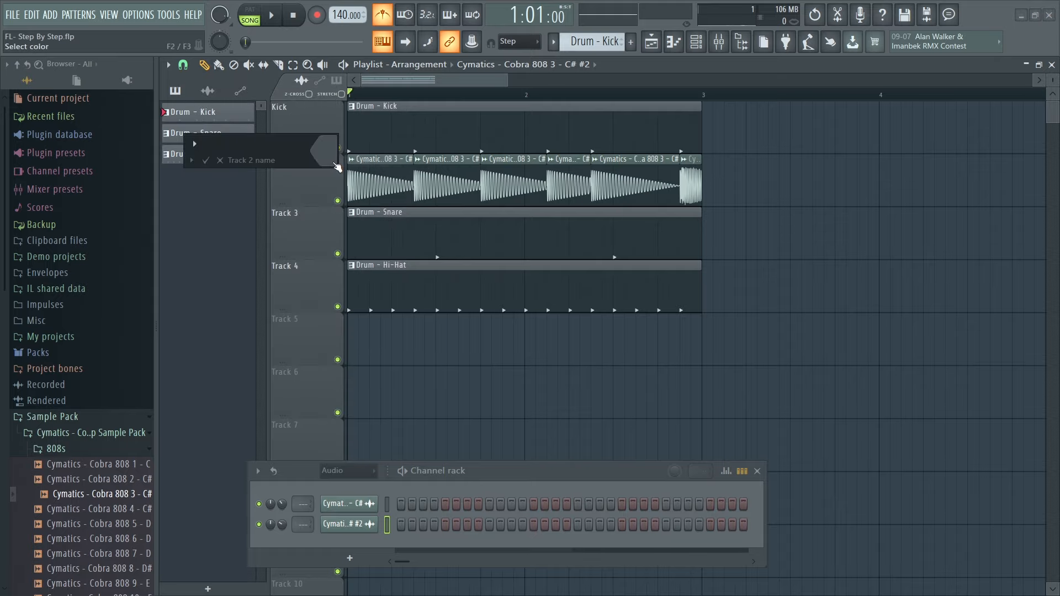
type("808")
key("Return")
Rename playlist Track 3 as Snare and Track 4 as Hi-Hat.
right_click(305, 208)
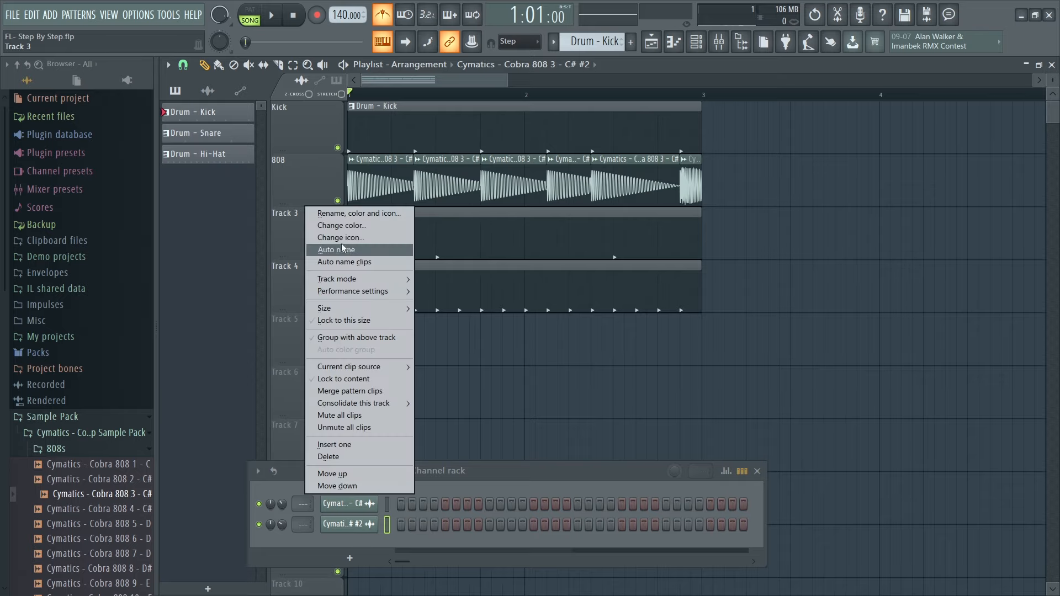
left_click(345, 227)
type("Sna")
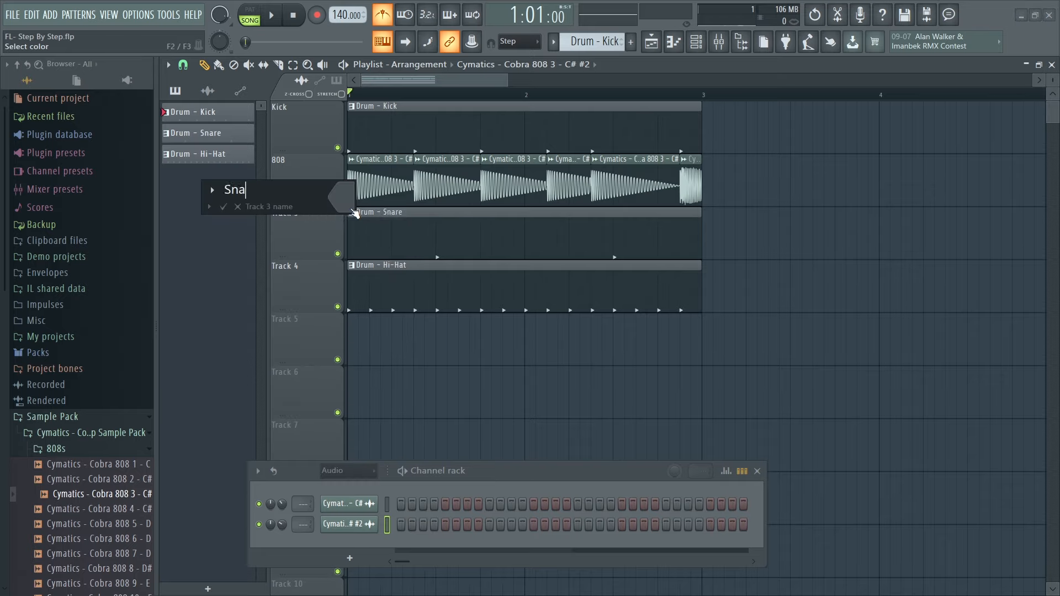
key("Return")
right_click(286, 260)
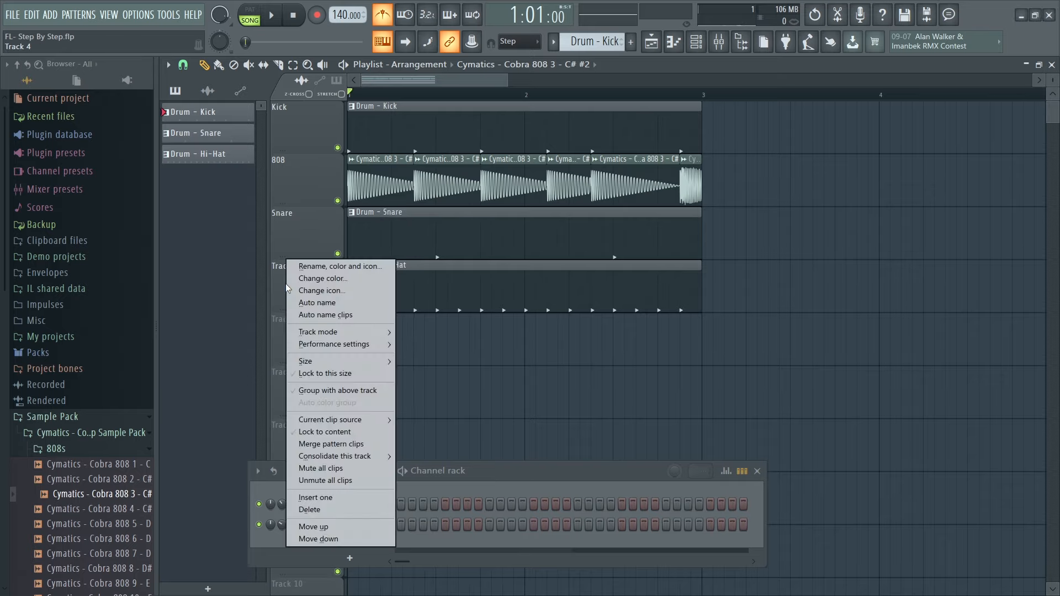
left_click(332, 269)
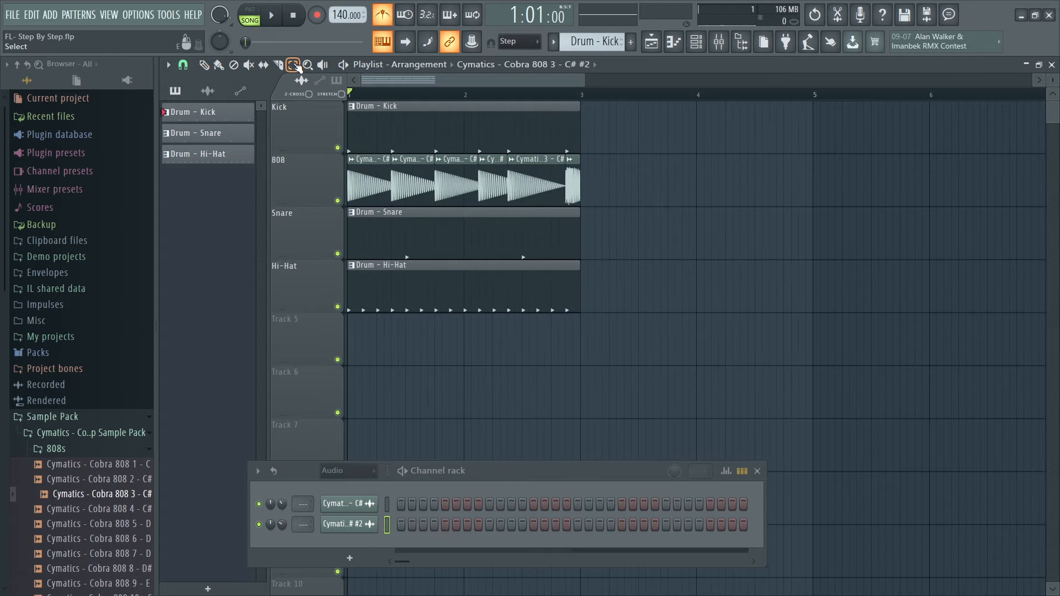
left_click(294, 65)
left_click_drag(580, 326, 313, 103)
left_click(204, 65)
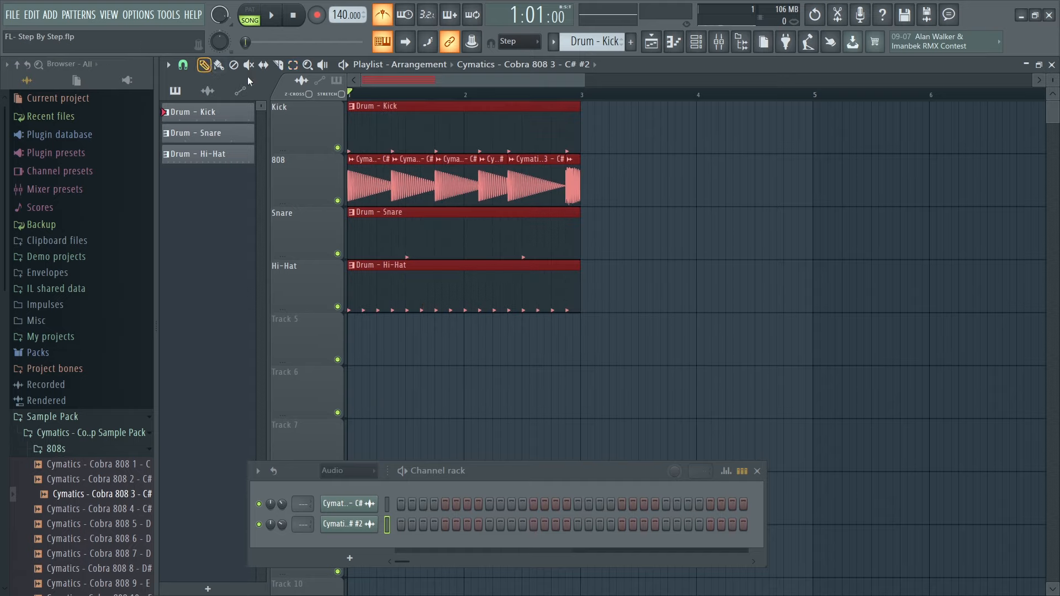
left_click(595, 329)
right_click(596, 331)
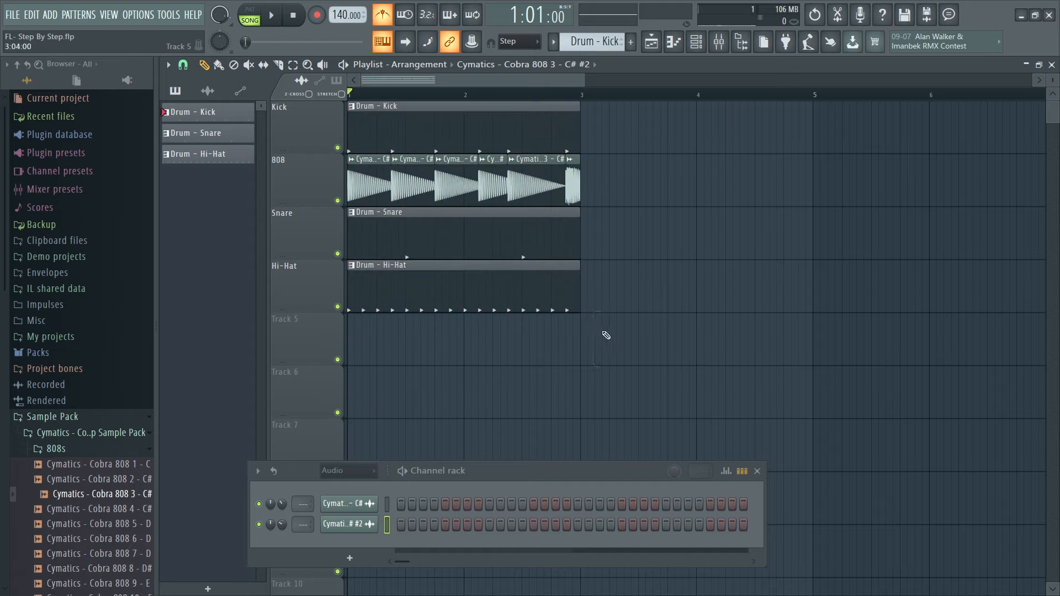
Select all clips in bars 1 and 2 and duplicate them three times in a row to fill up to bar 9.
left_click_drag(595, 331, 345, 106)
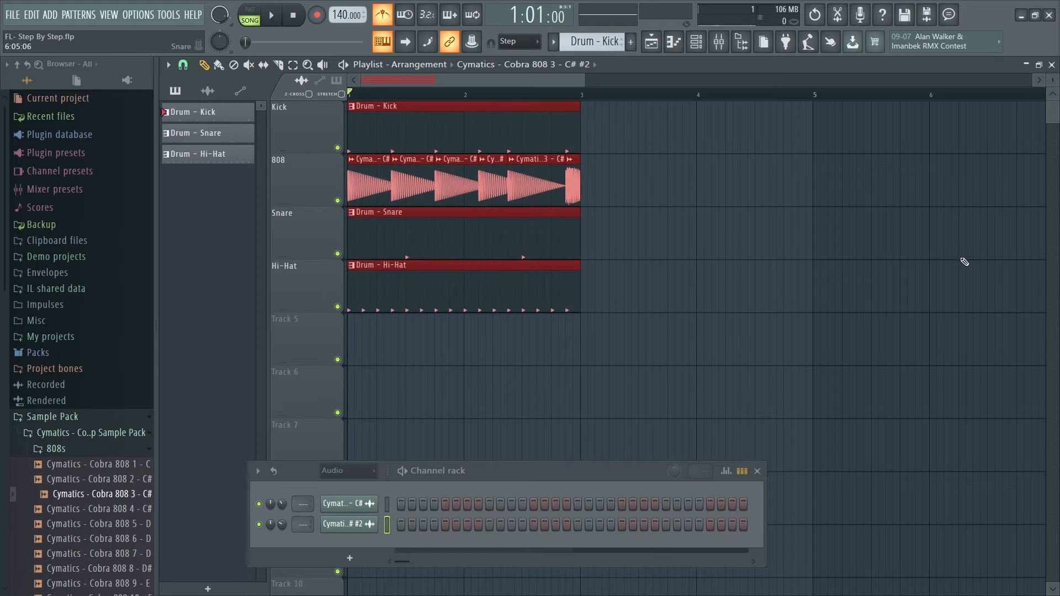
left_click_drag(402, 123, 622, 128)
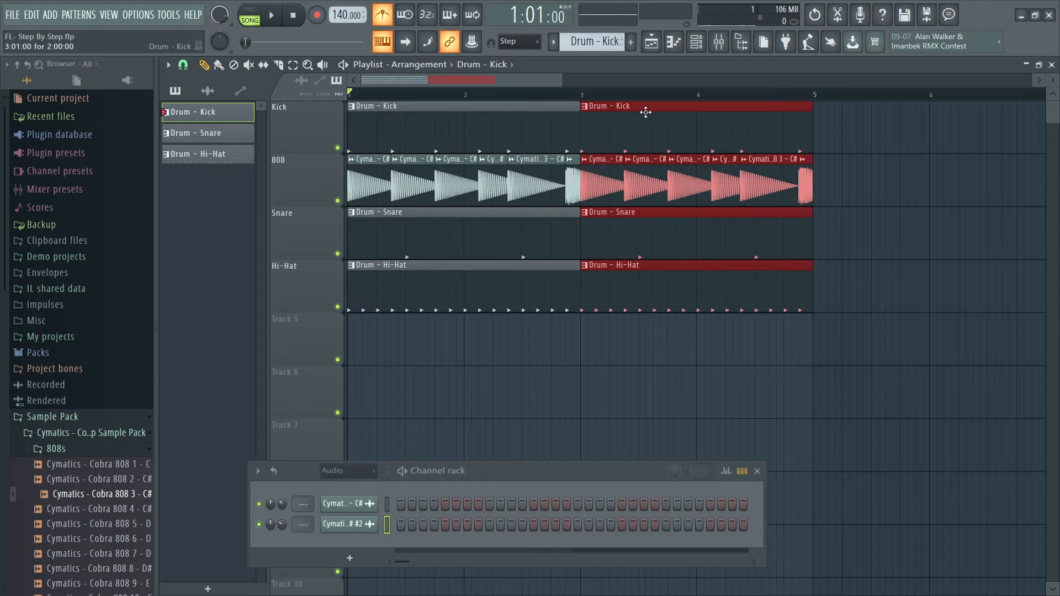
key("ctrl+b")
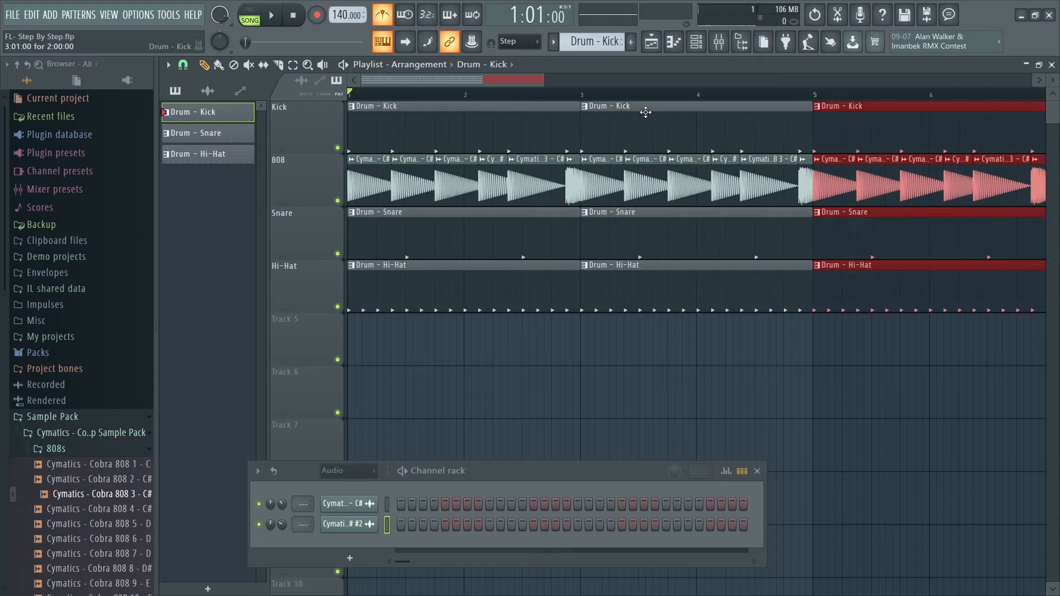
scroll(790, 99, "down", 4)
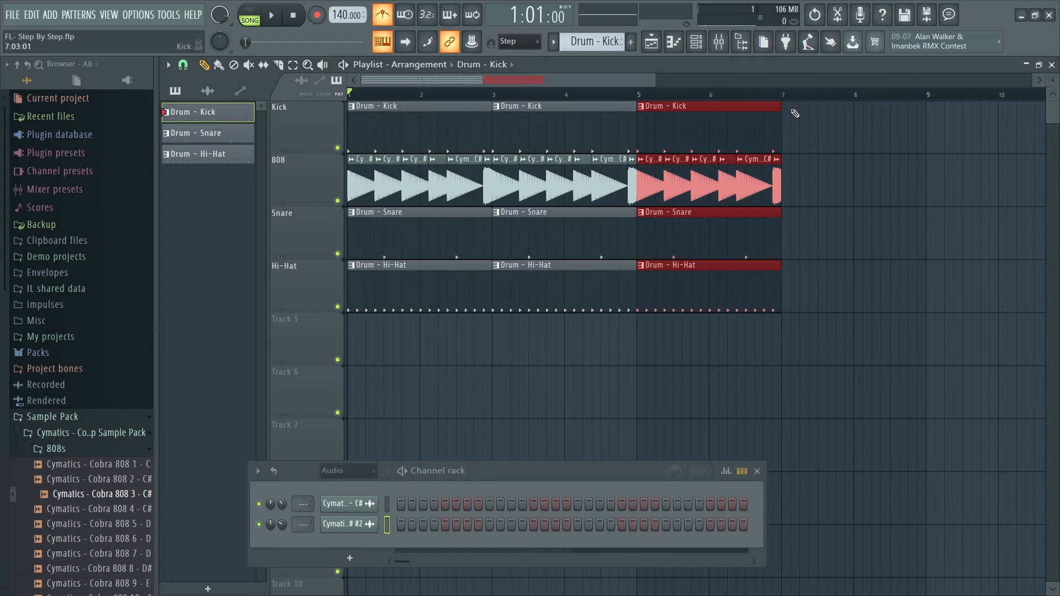
key("ctrl+b")
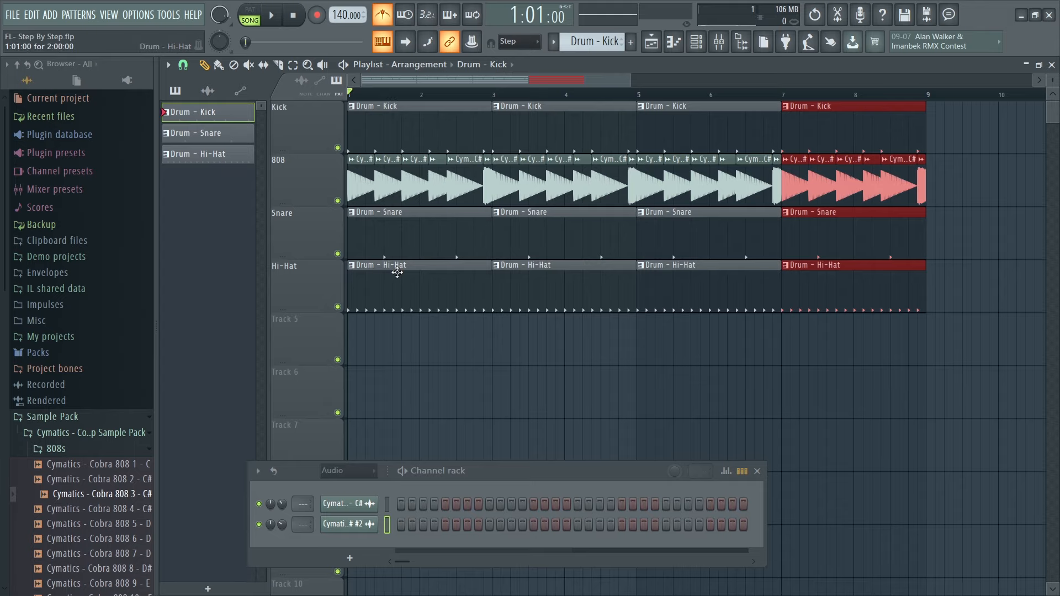
Play back the arrangement and delete the Kick and 808 clips from the first four bars.
key("space")
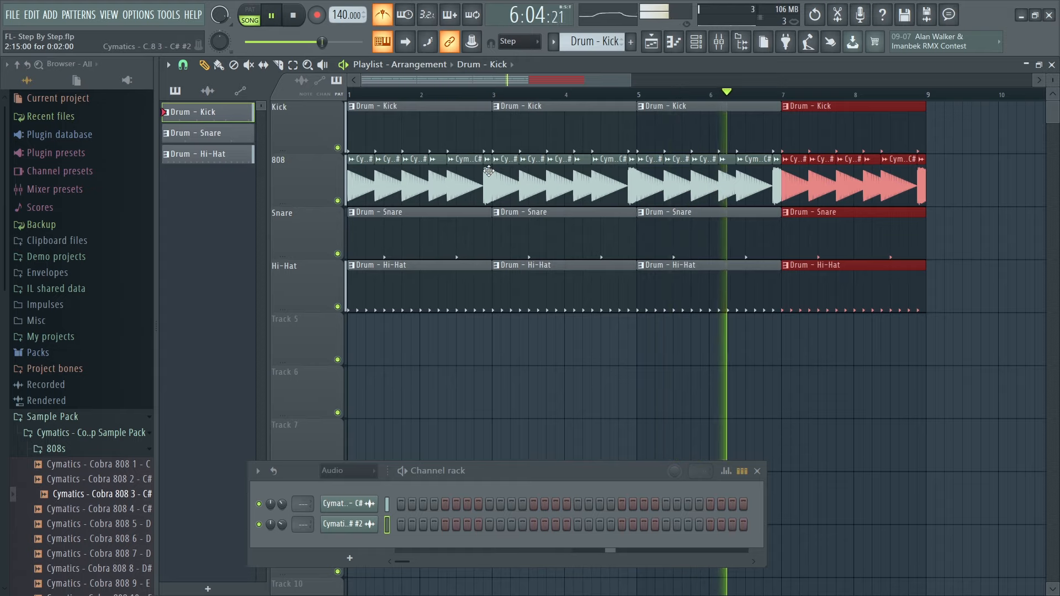
key("space")
right_click(548, 141)
right_click(436, 140)
key("space")
key("space")
right_click(364, 182)
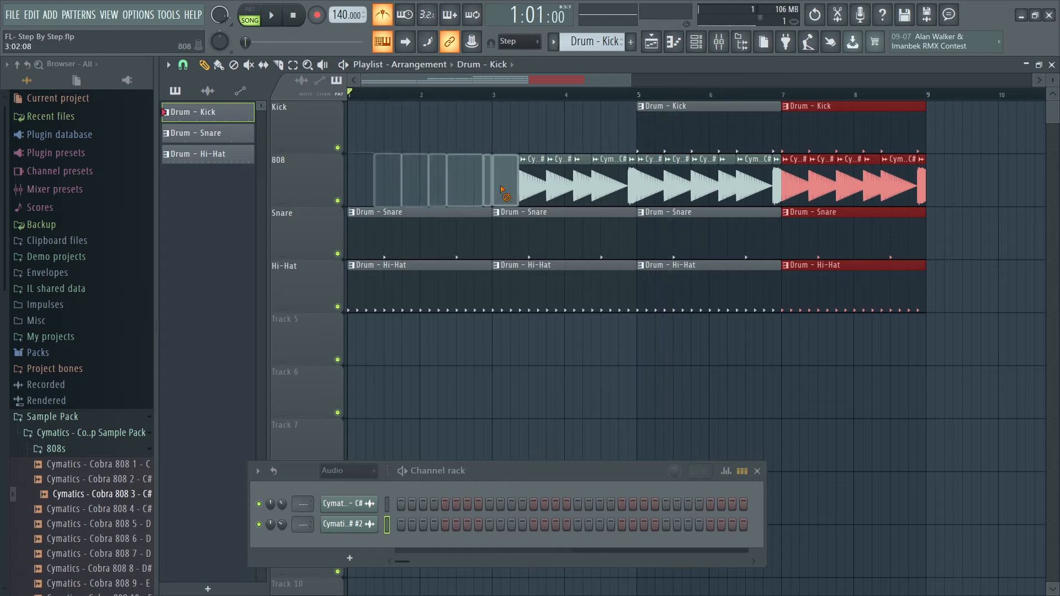
right_click(630, 184)
Shorten the second Snare and Hi-Hat clips during playback to leave a one-beat gap before bar 5.
key("space")
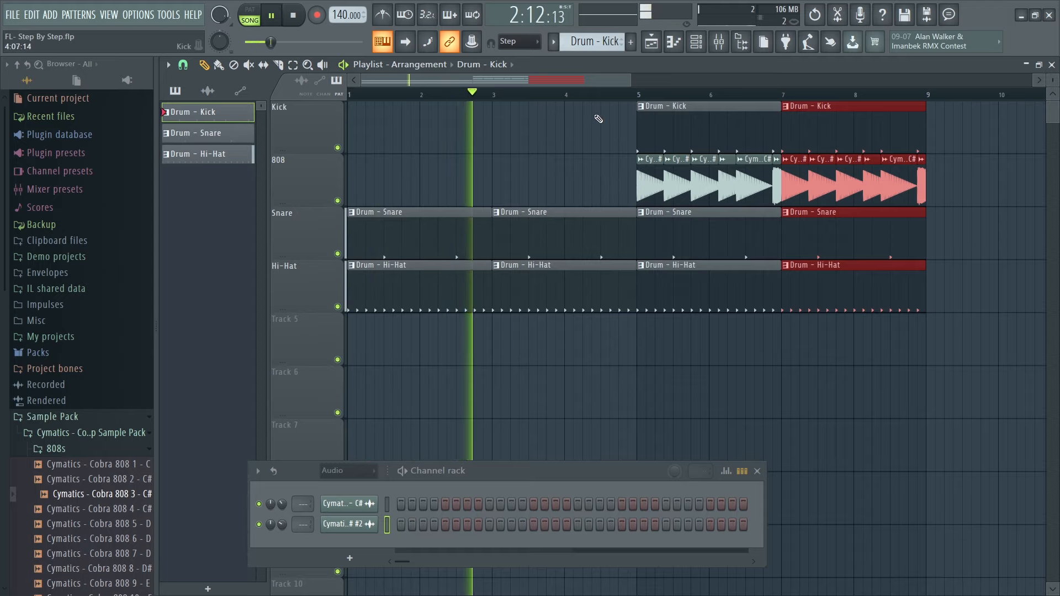
left_click_drag(636, 221, 617, 222)
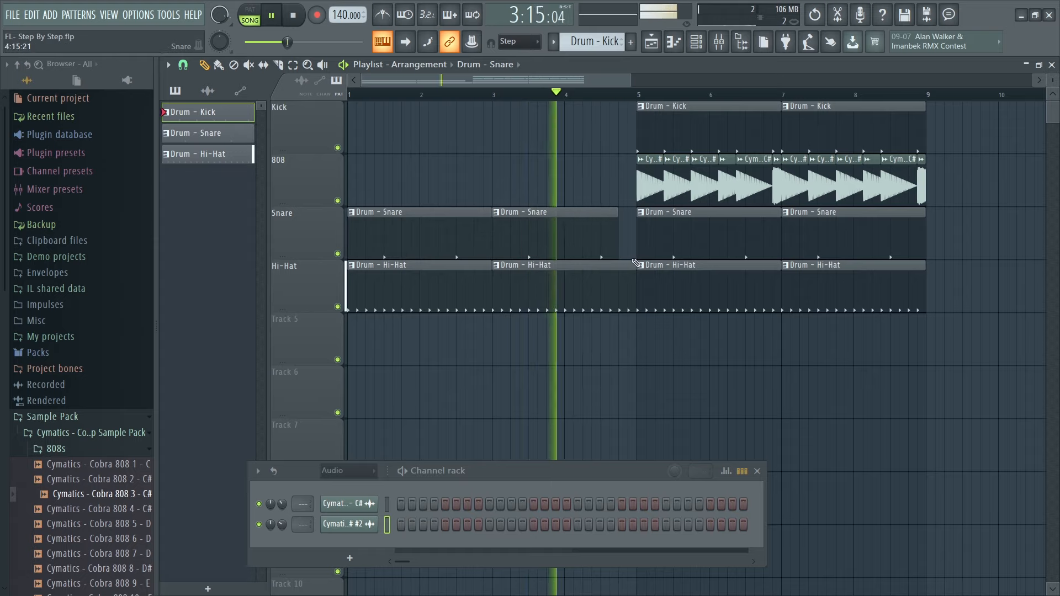
left_click_drag(634, 268, 618, 269)
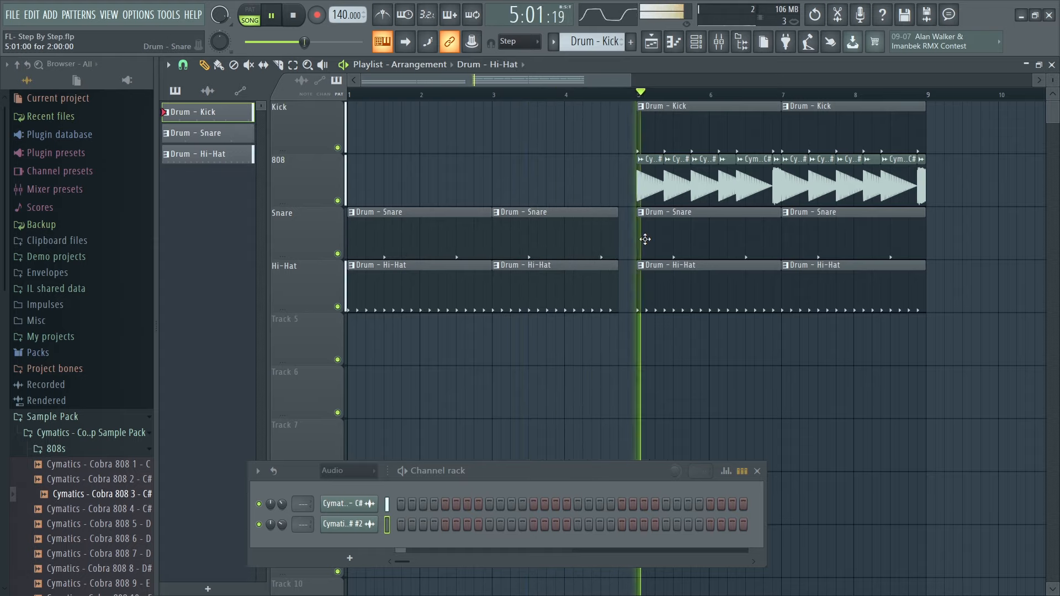
left_click_drag(631, 80, 718, 78)
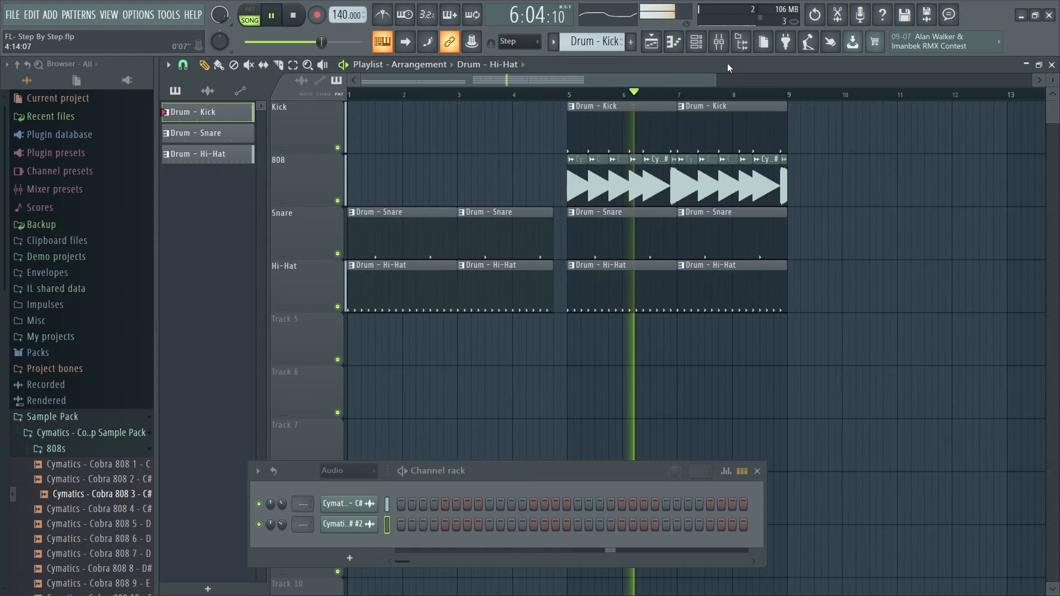
key("space")
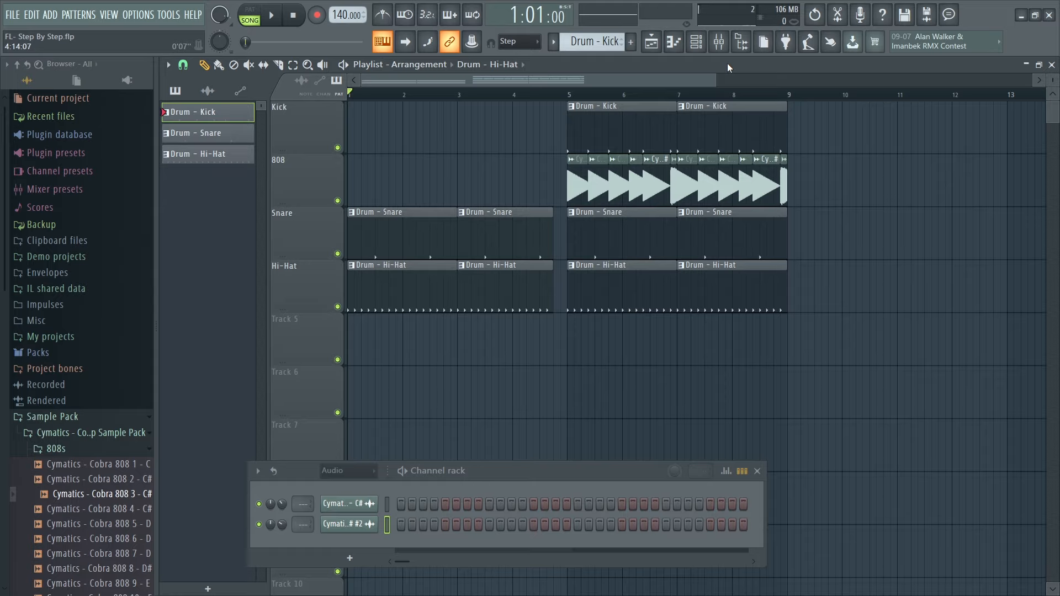
Set the Kick playlist track's colour to brown-red #762928.
right_click(328, 138)
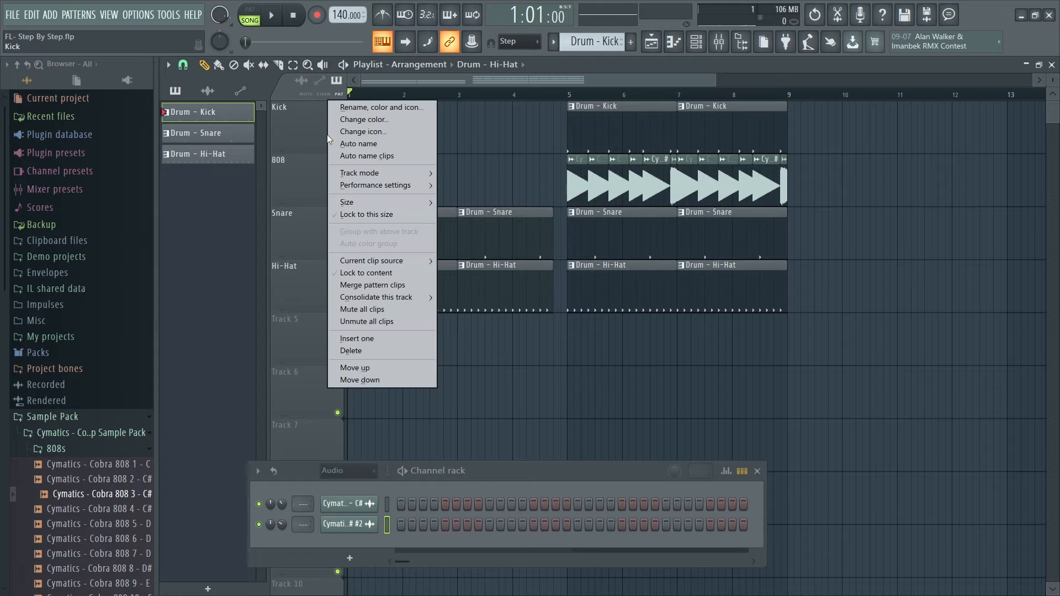
left_click(365, 110)
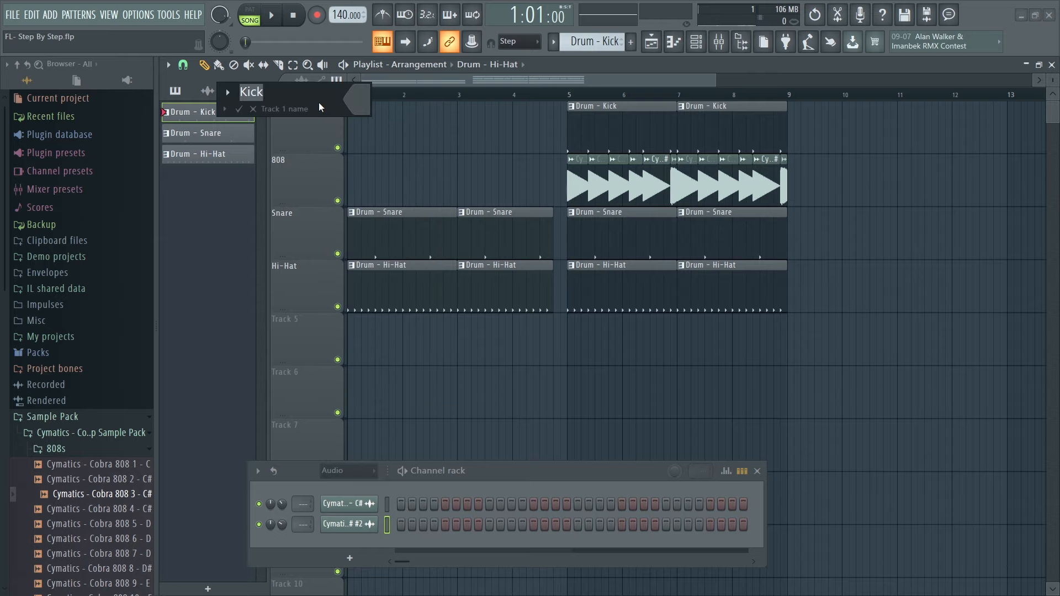
left_click(359, 102)
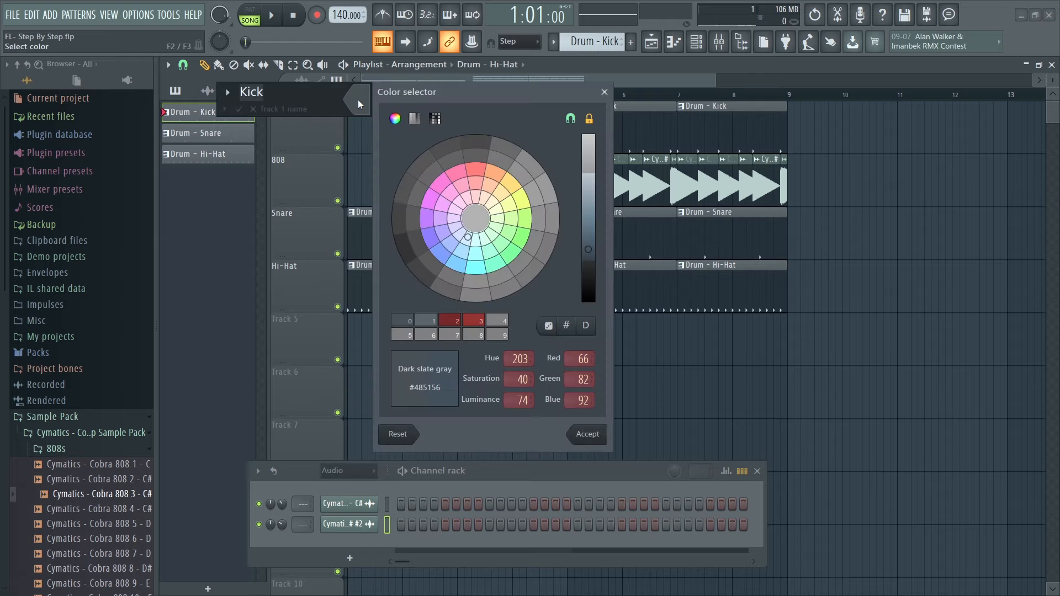
left_click(479, 174)
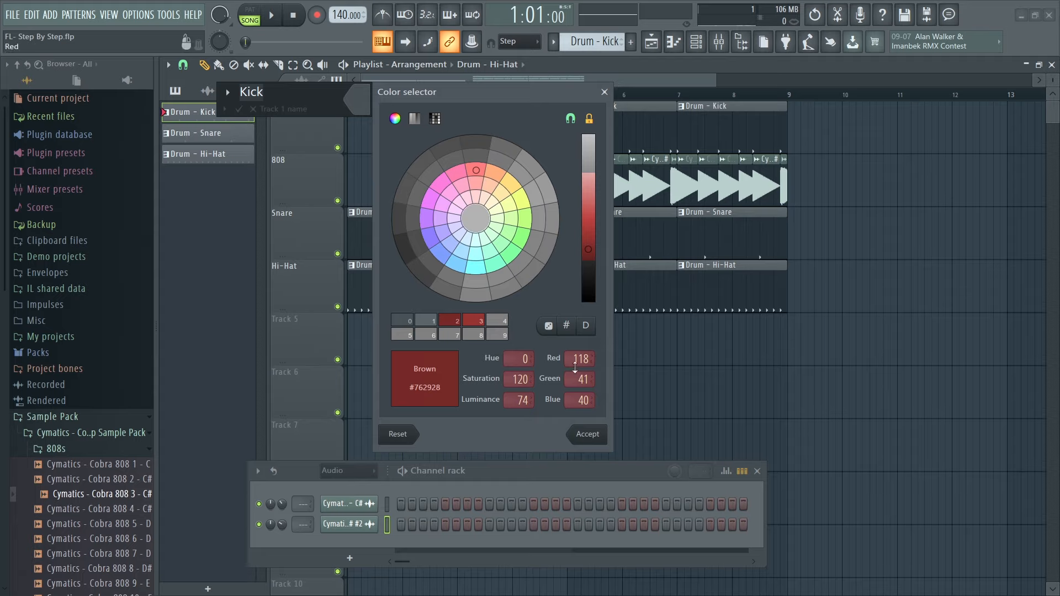
left_click(586, 434)
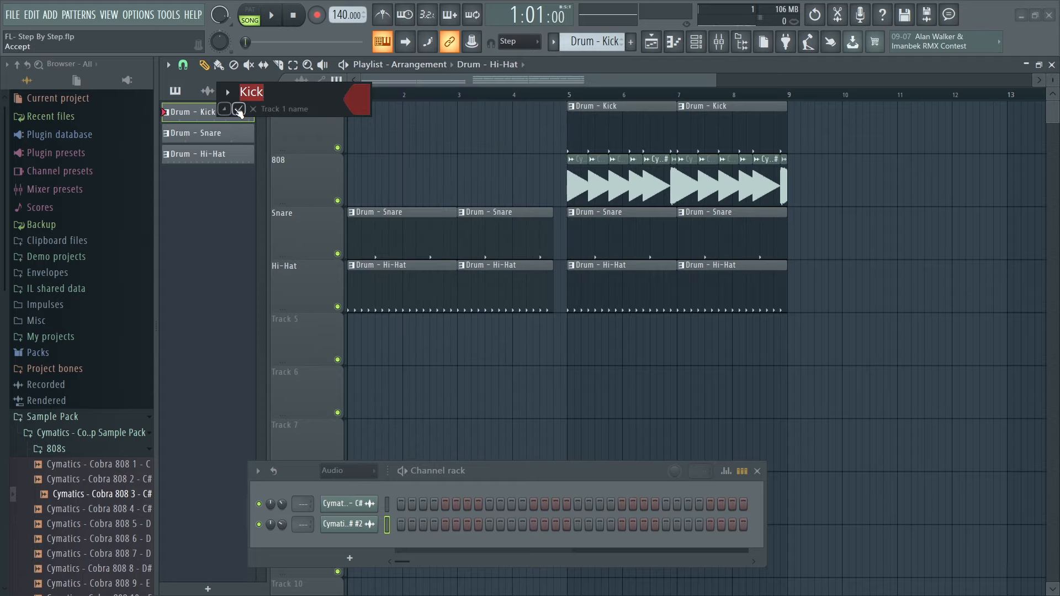
left_click(239, 109)
Set the 808 playlist track's colour to the same dark red as the Kick track.
right_click(314, 154)
left_click(403, 161)
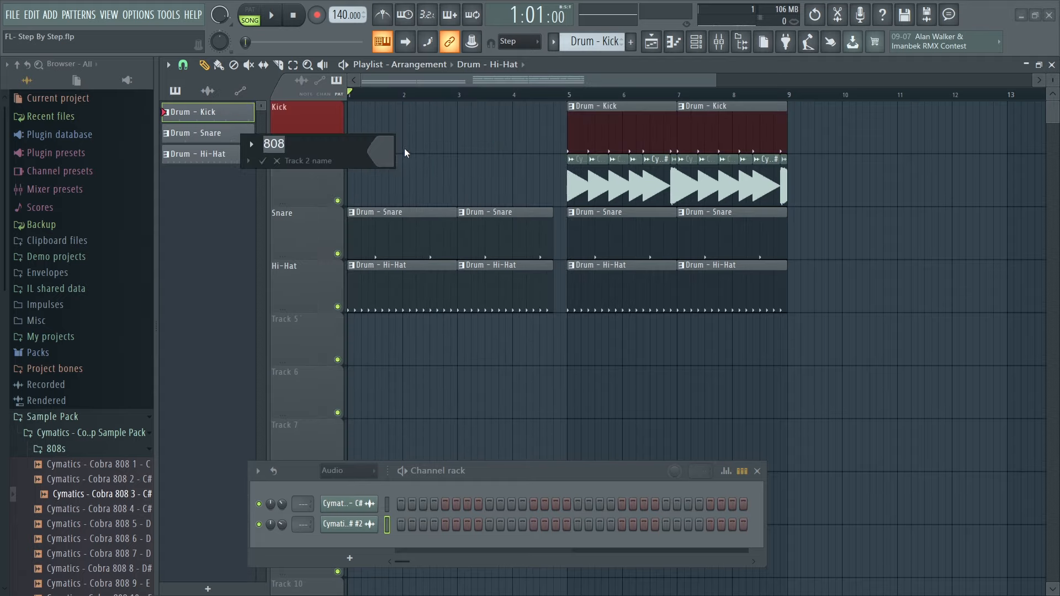
left_click(384, 150)
left_click(499, 222)
left_click(611, 486)
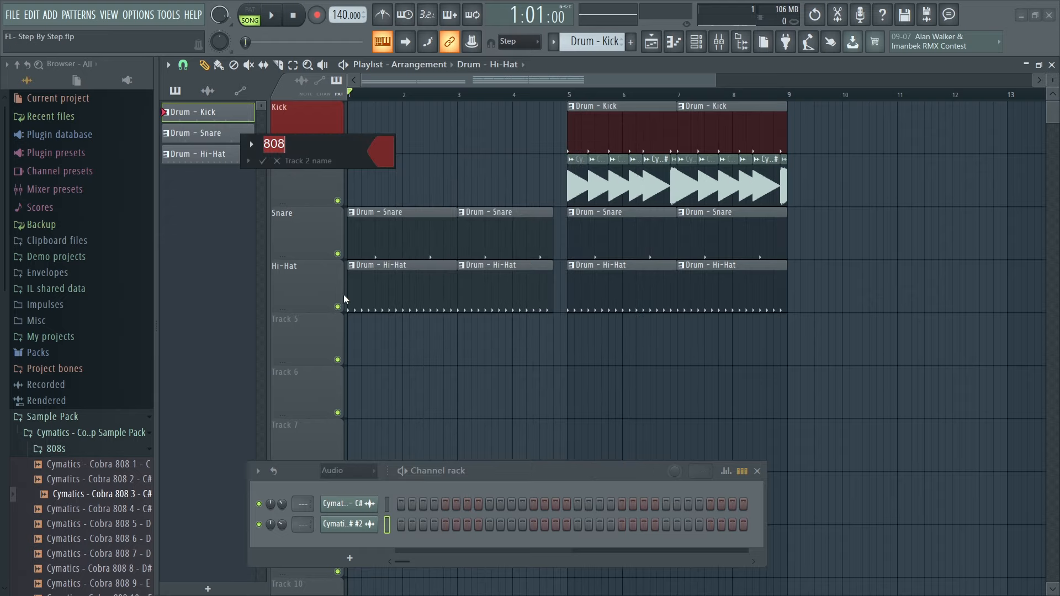
Set the Snare playlist track's colour to dark red, matching the Kick track.
right_click(303, 206)
left_click(356, 218)
left_click(366, 215)
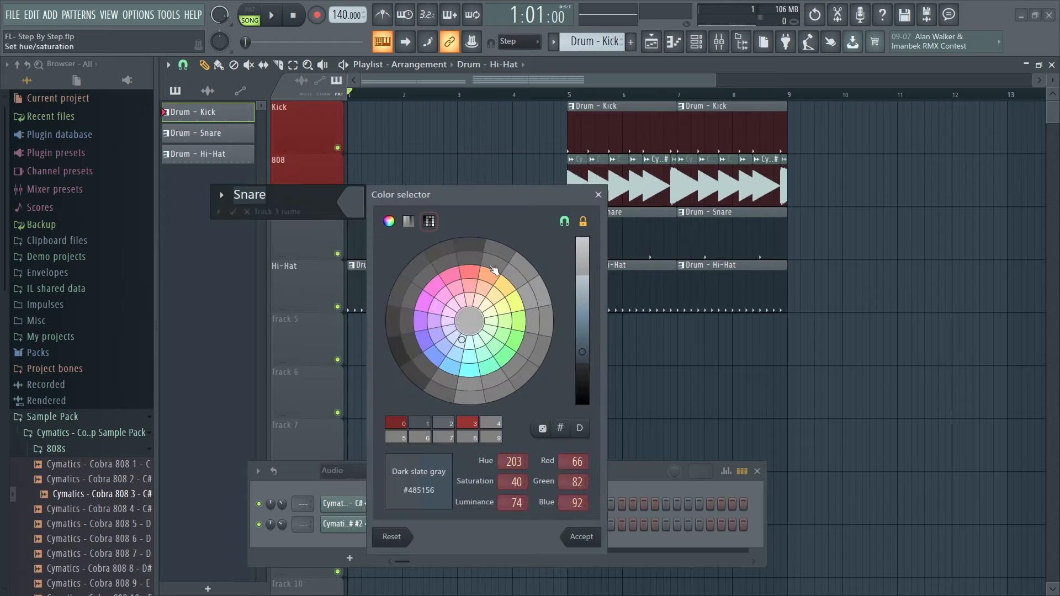
left_click(467, 276)
left_click(580, 536)
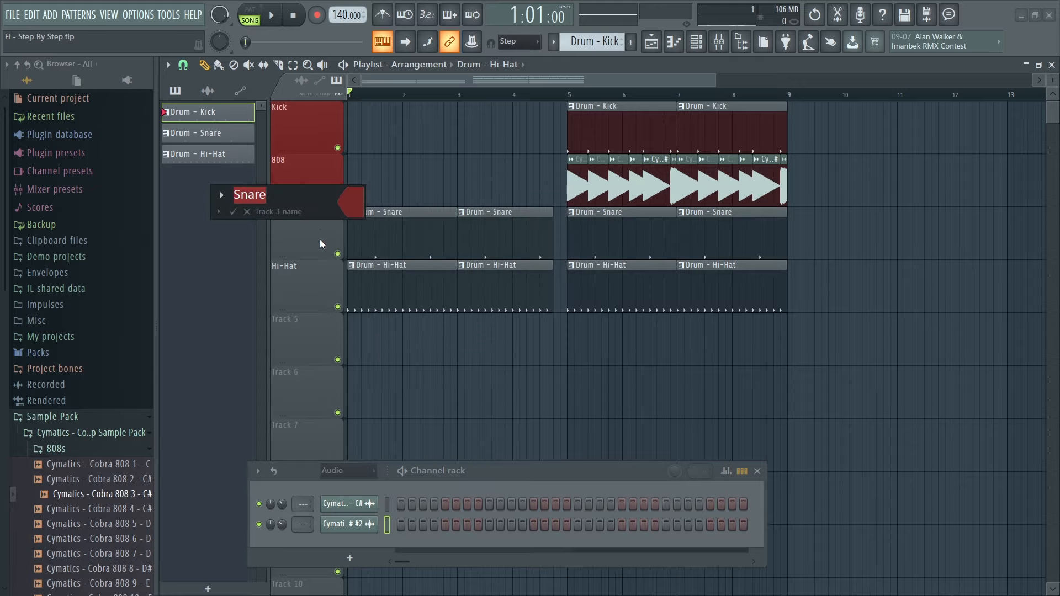
left_click(219, 212)
left_click(219, 212)
left_click(233, 211)
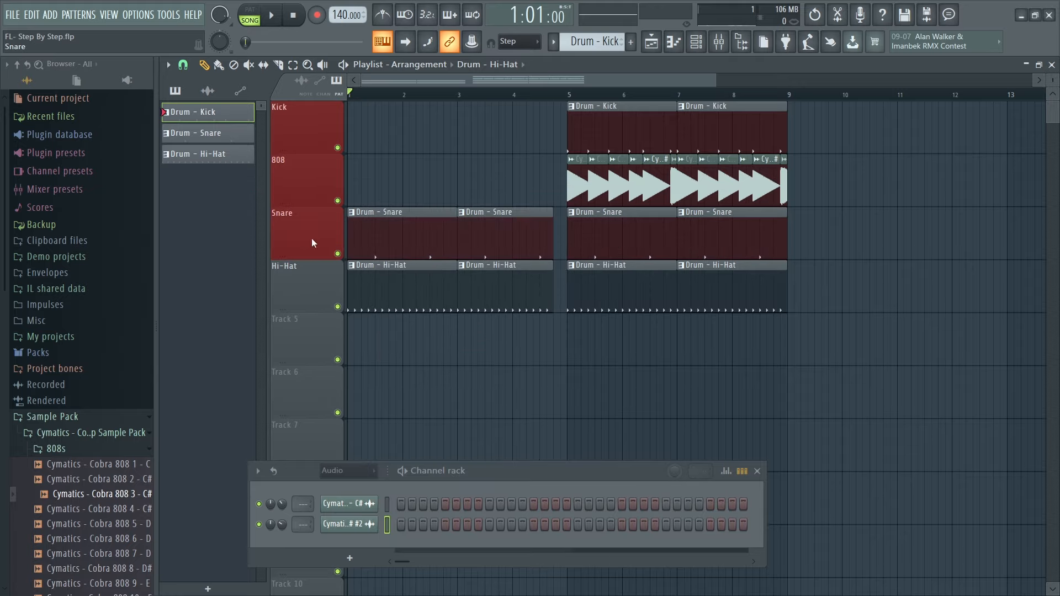
Choose red as the colour for the Hi-Hat playlist track.
right_click(312, 281)
left_click(373, 269)
left_click(370, 255)
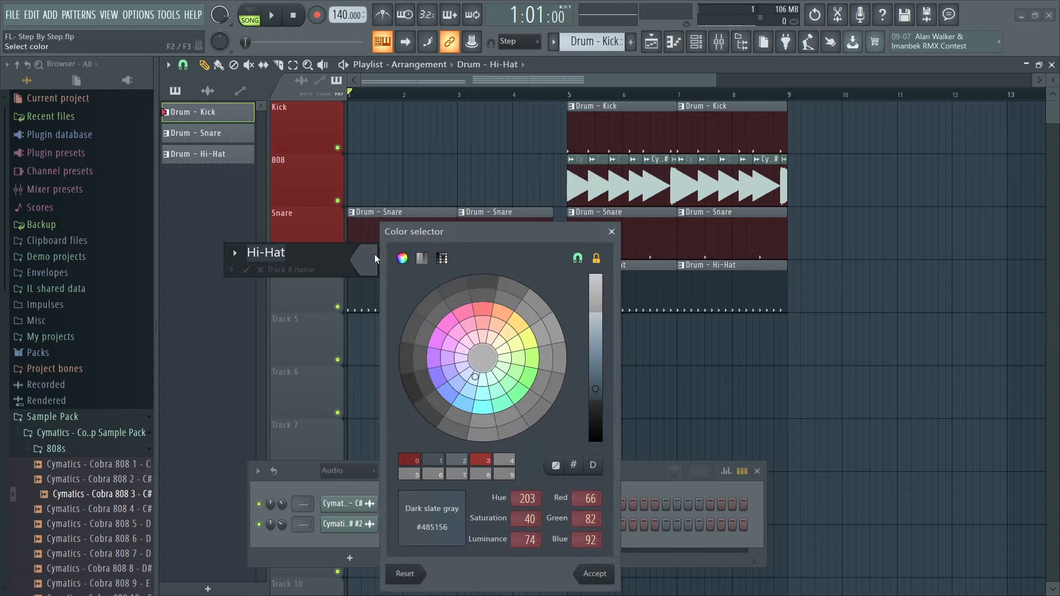
left_click(485, 315)
left_click(594, 574)
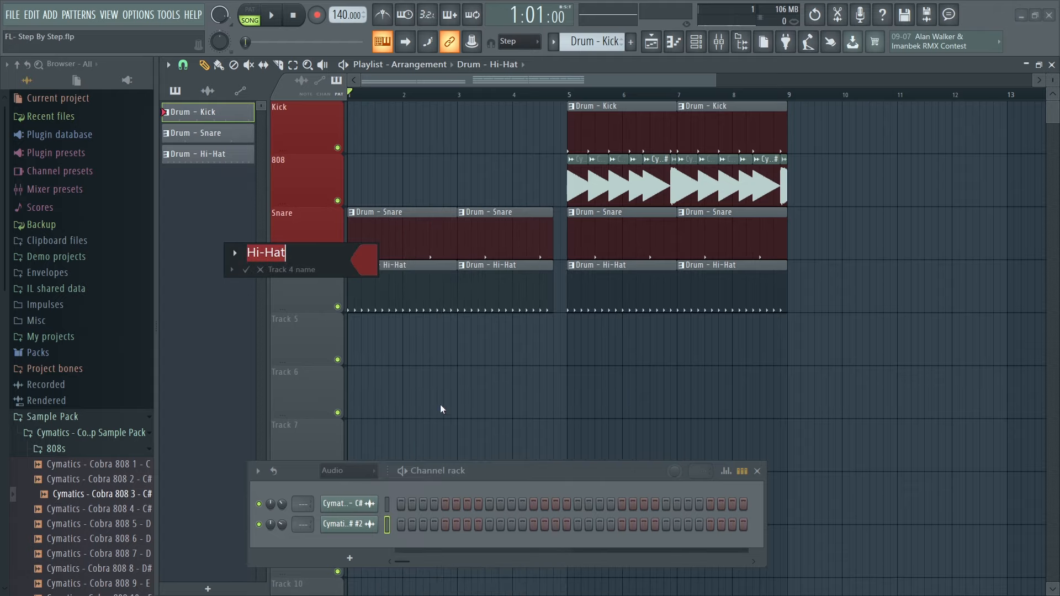
Apply the Drums name preset to playlist Track 4 and recolour the track bright red.
left_click(232, 270)
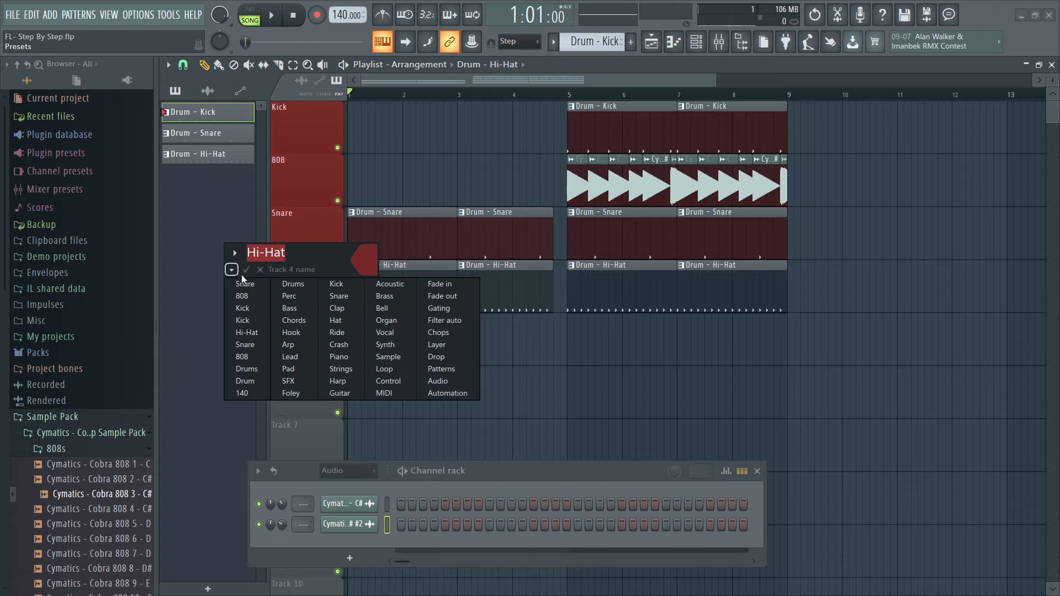
left_click(294, 285)
right_click(325, 302)
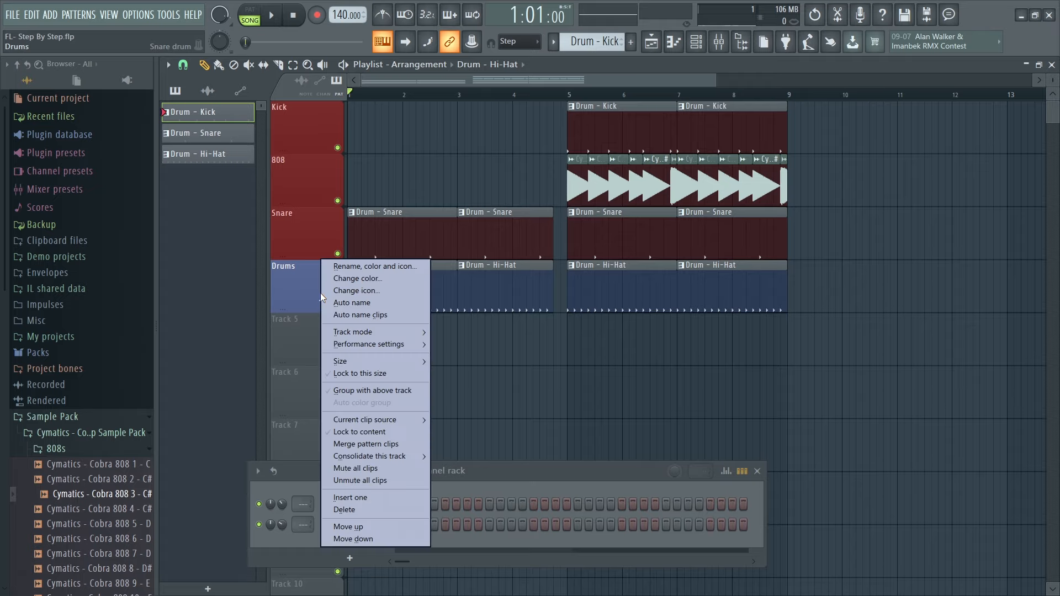
left_click(381, 268)
left_click(383, 256)
left_click(495, 310)
left_click(608, 575)
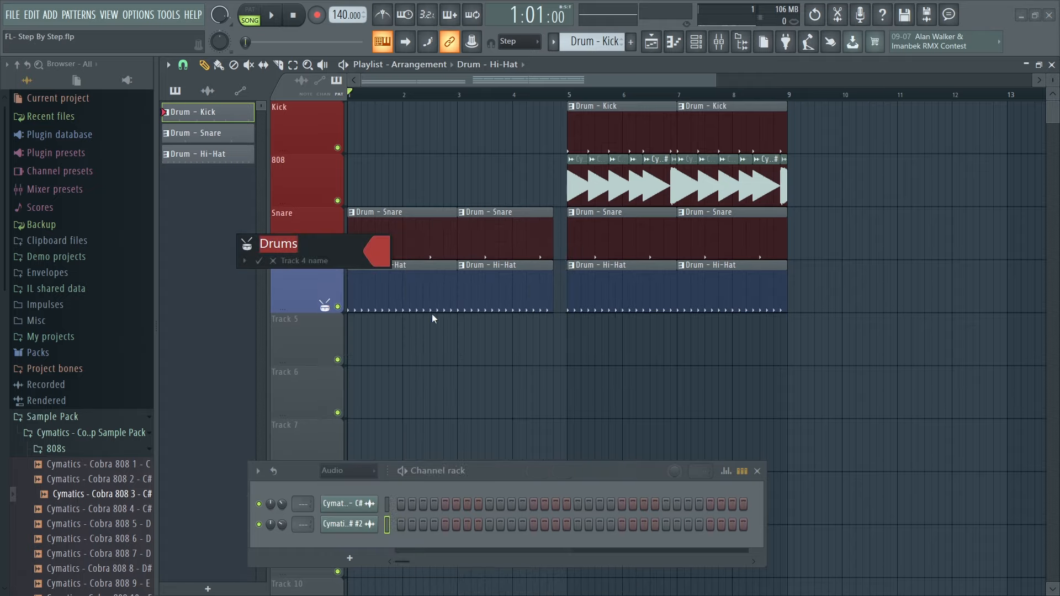
left_click(259, 261)
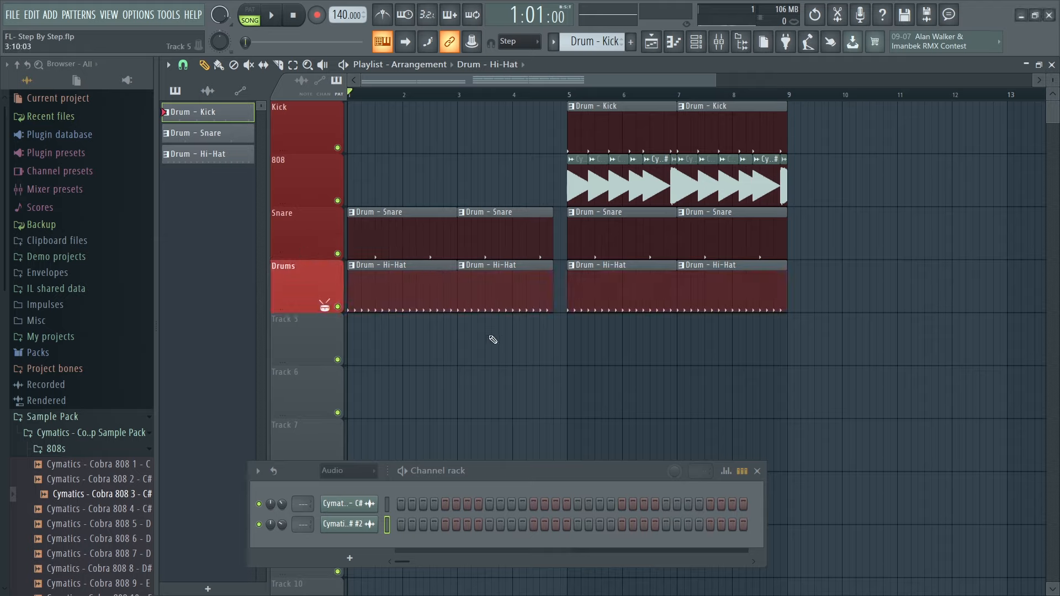
Rename the Drums playlist track back to Hi-Hat, keeping its red colour and drum icon.
right_click(314, 285)
left_click(359, 267)
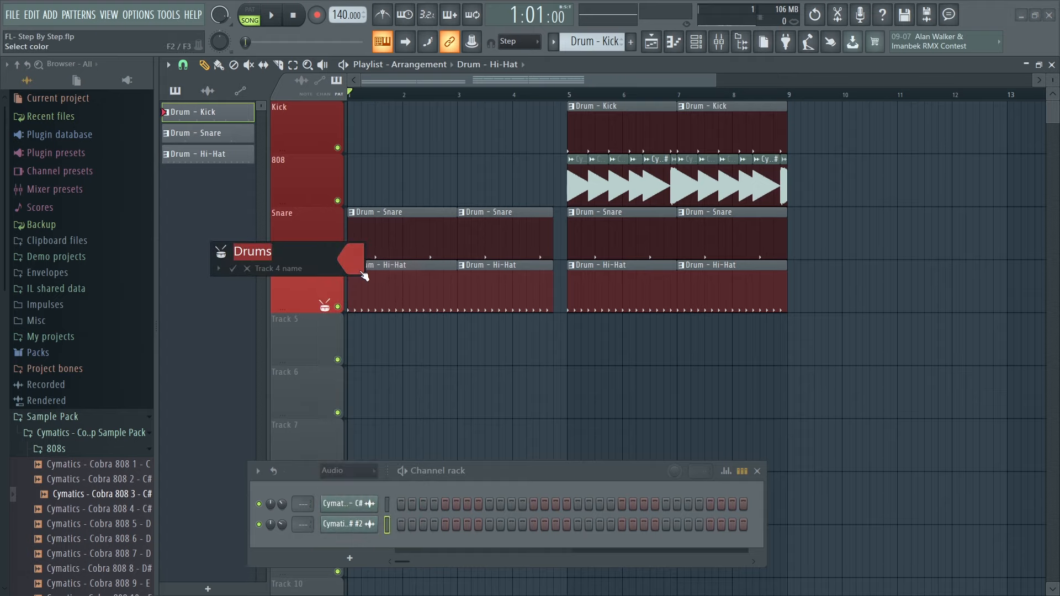
type("Hi-Hat")
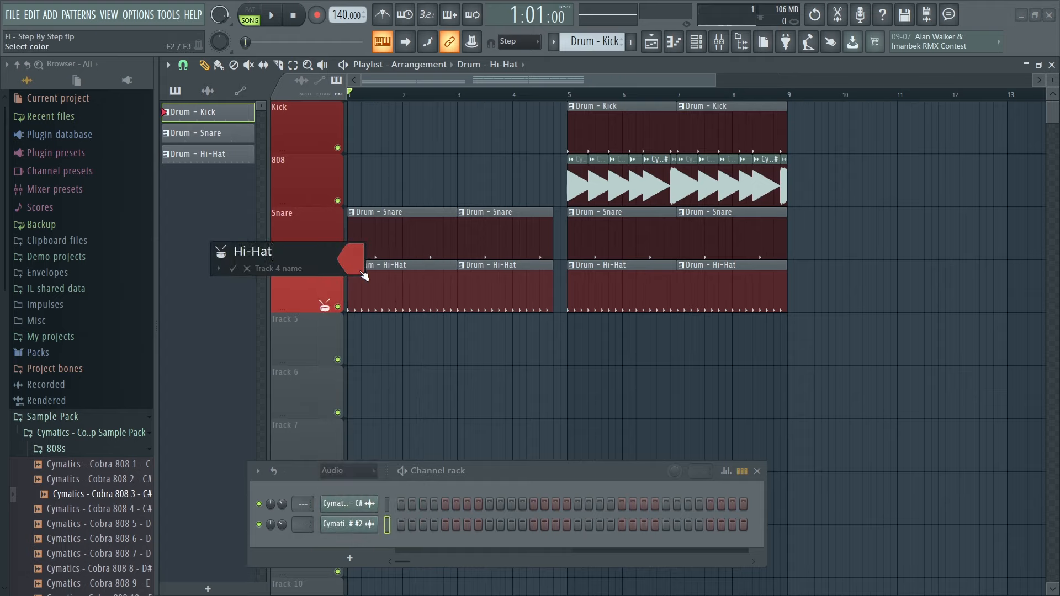
key("Return")
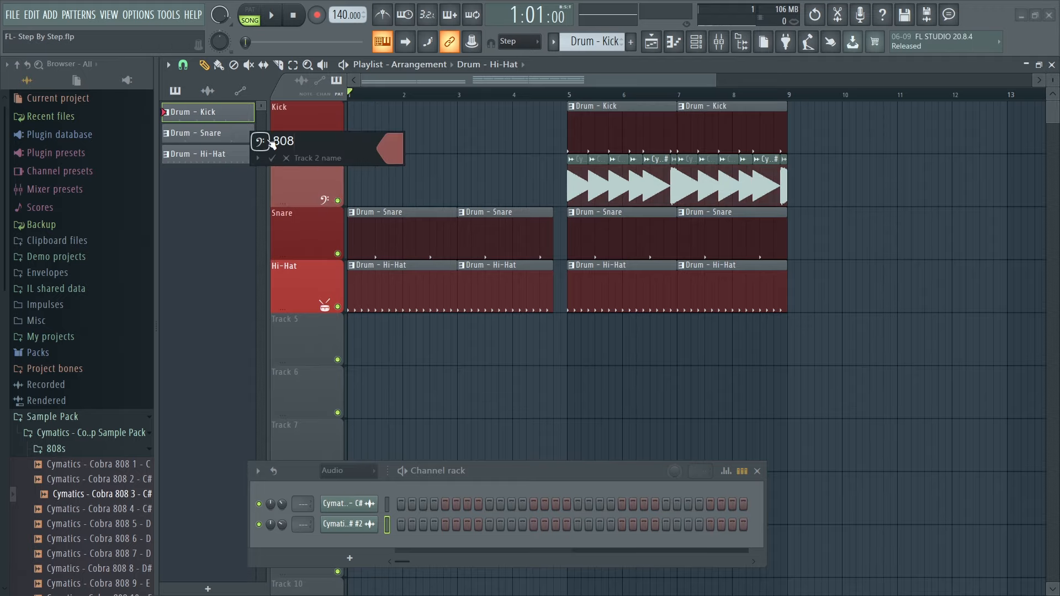
Set the 808 track's colour to slate blue #4B3AAD and play back the transition into bar 5.
left_click(400, 158)
left_click(511, 216)
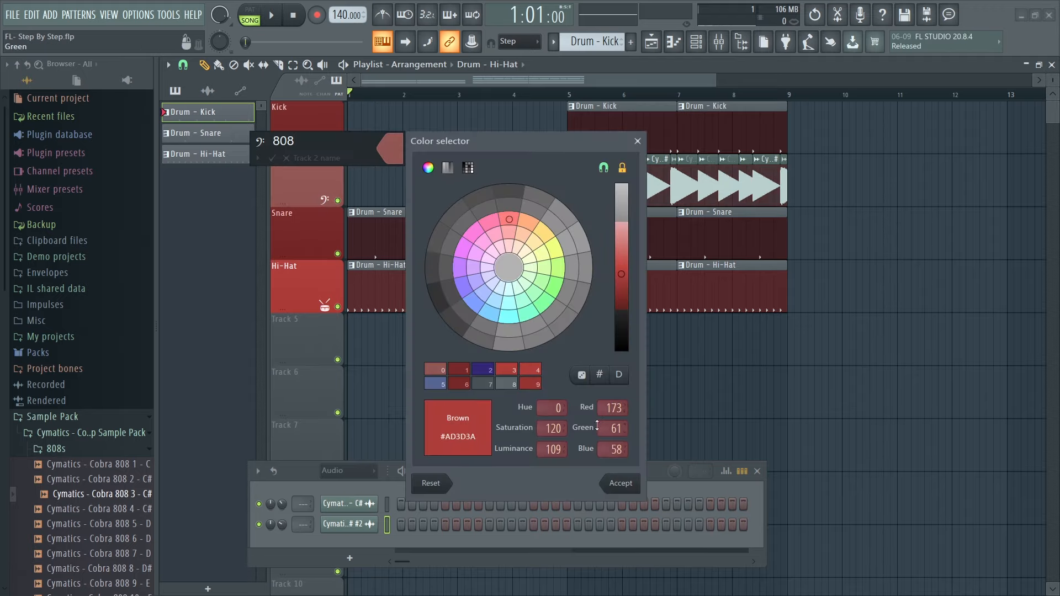
left_click(464, 286)
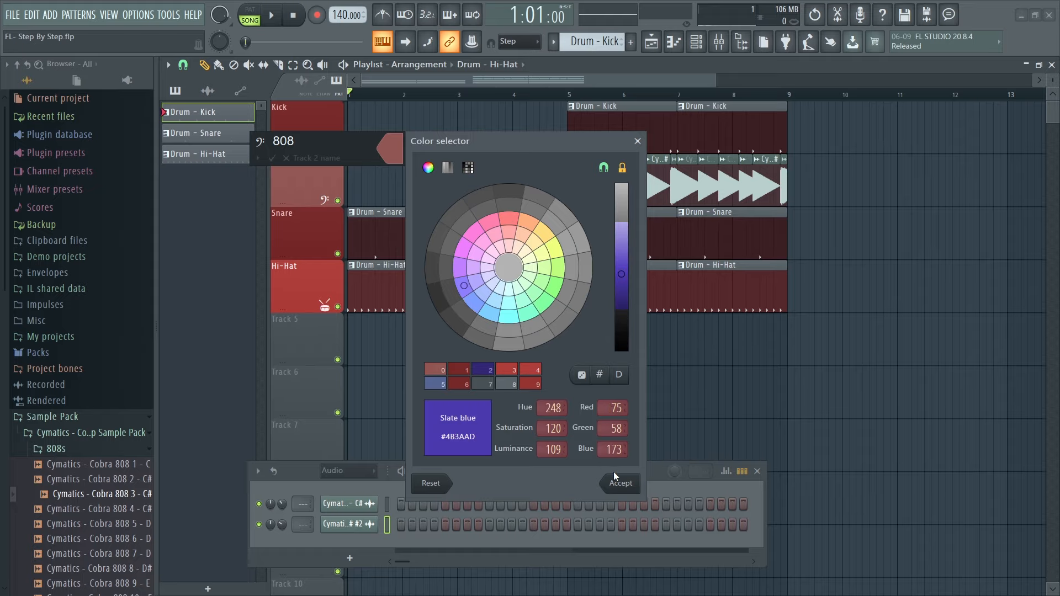
left_click(615, 478)
left_click(272, 158)
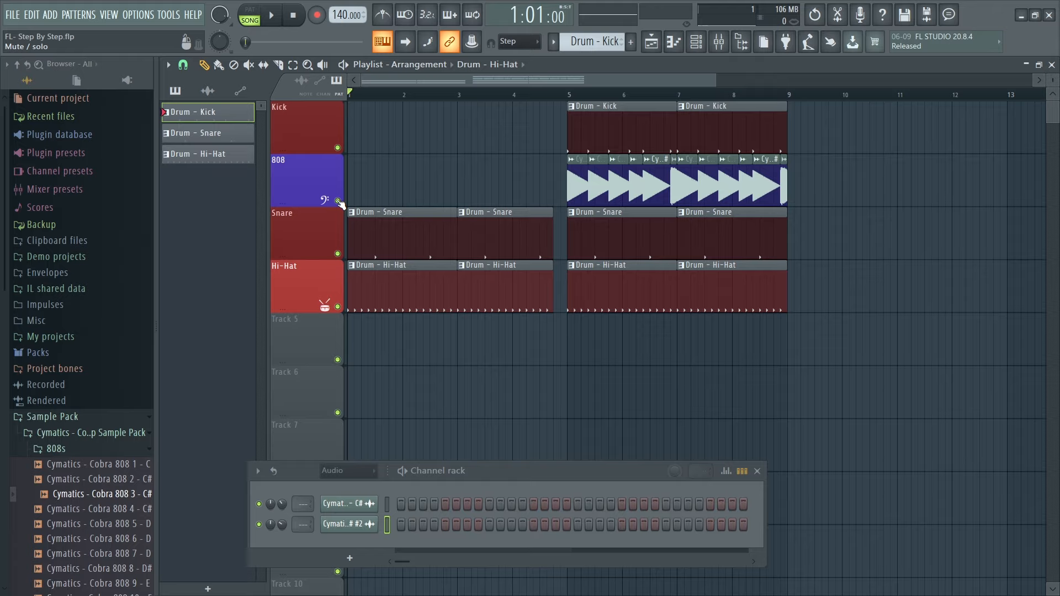
key("space")
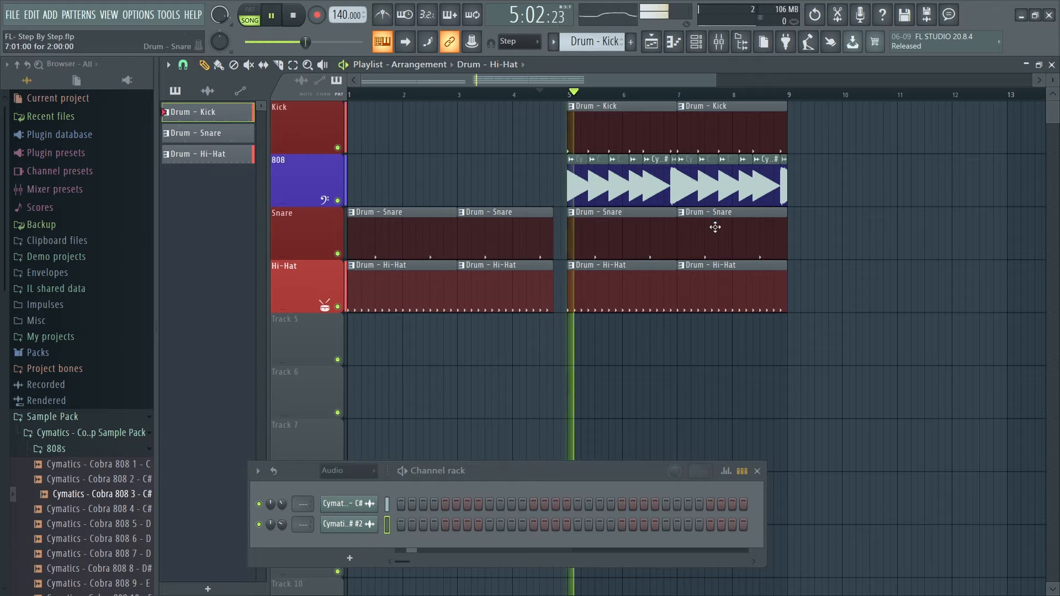
key("space")
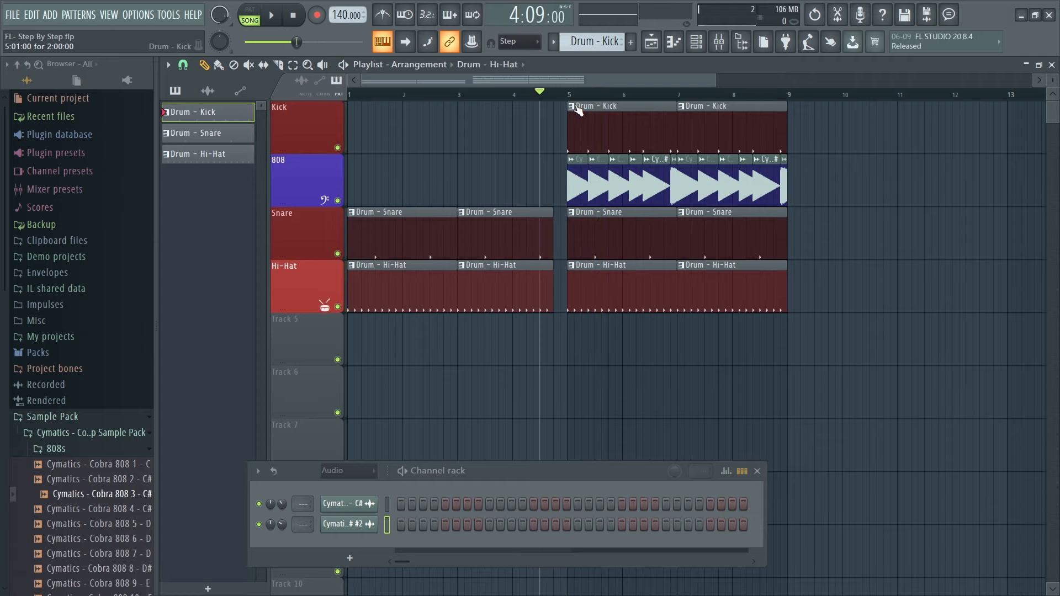
Colour the Drum - Kick pattern brown-red #953432 and open the Drum - Snare pattern's name and colour for editing.
left_click(571, 106)
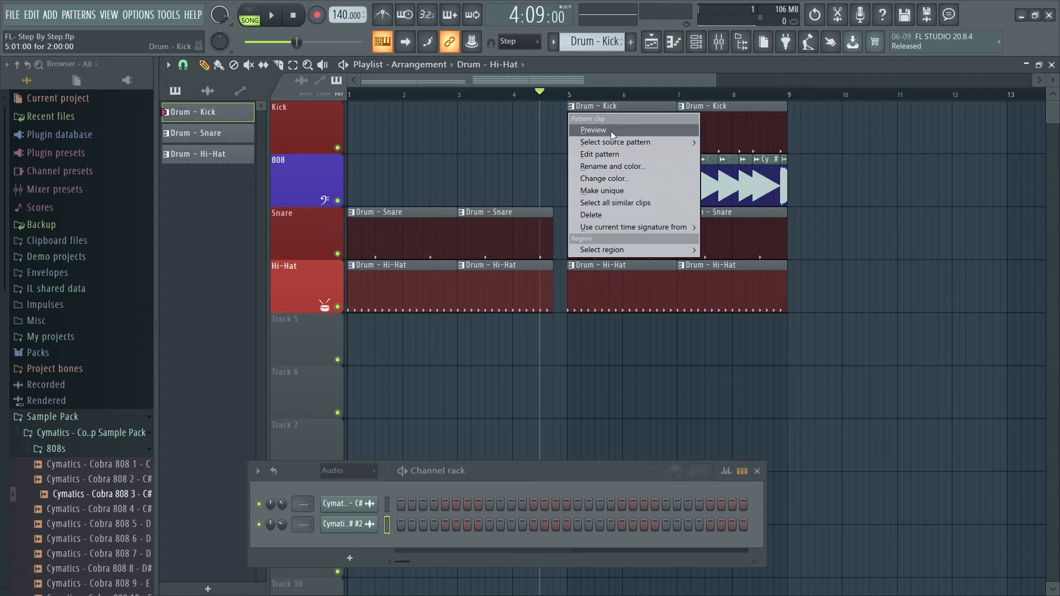
left_click(608, 165)
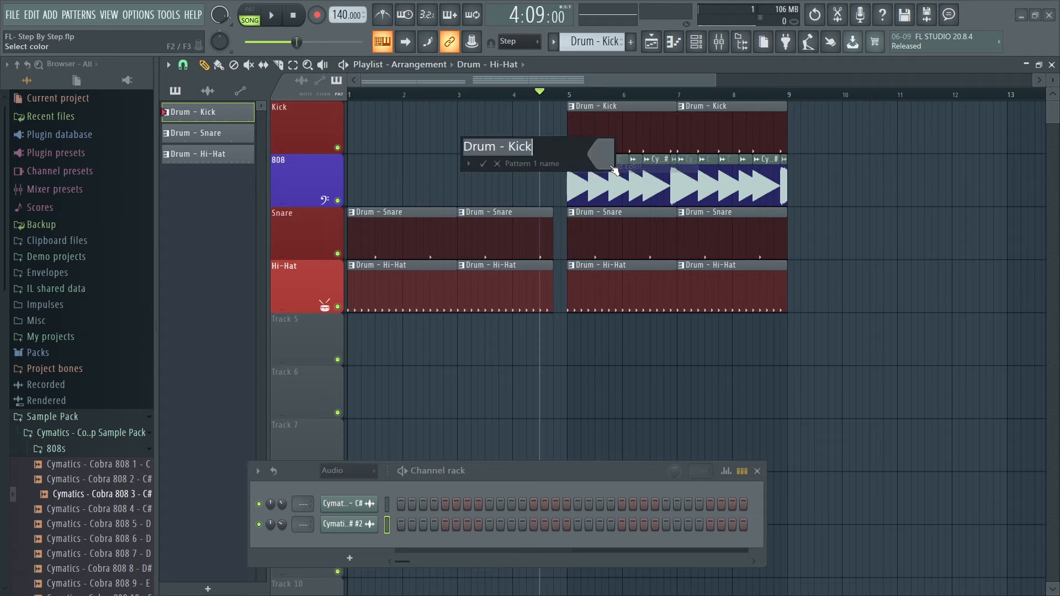
left_click(716, 231)
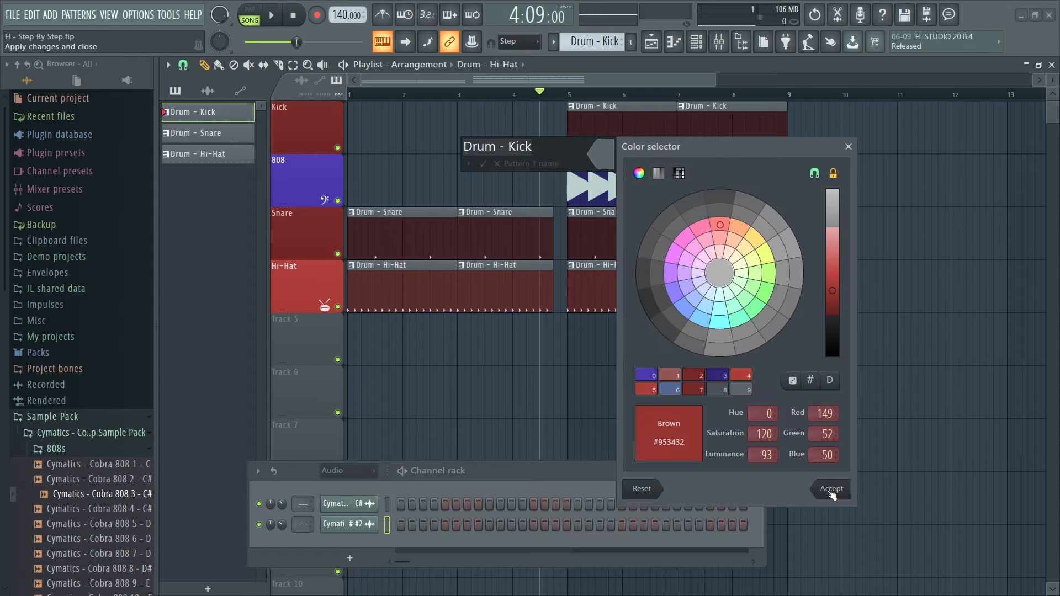
left_click(829, 489)
left_click(483, 164)
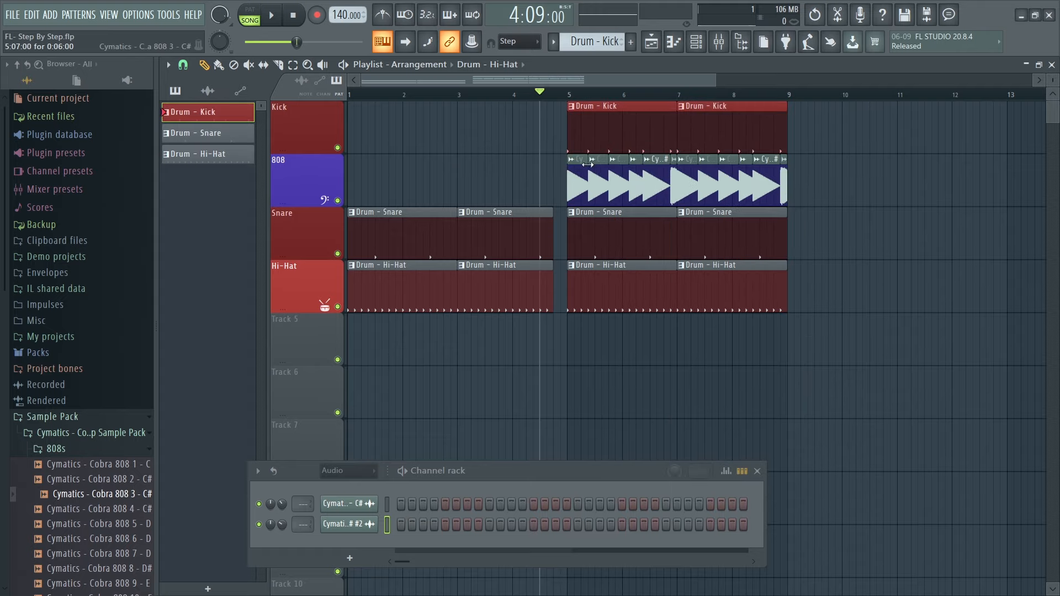
right_click(576, 212)
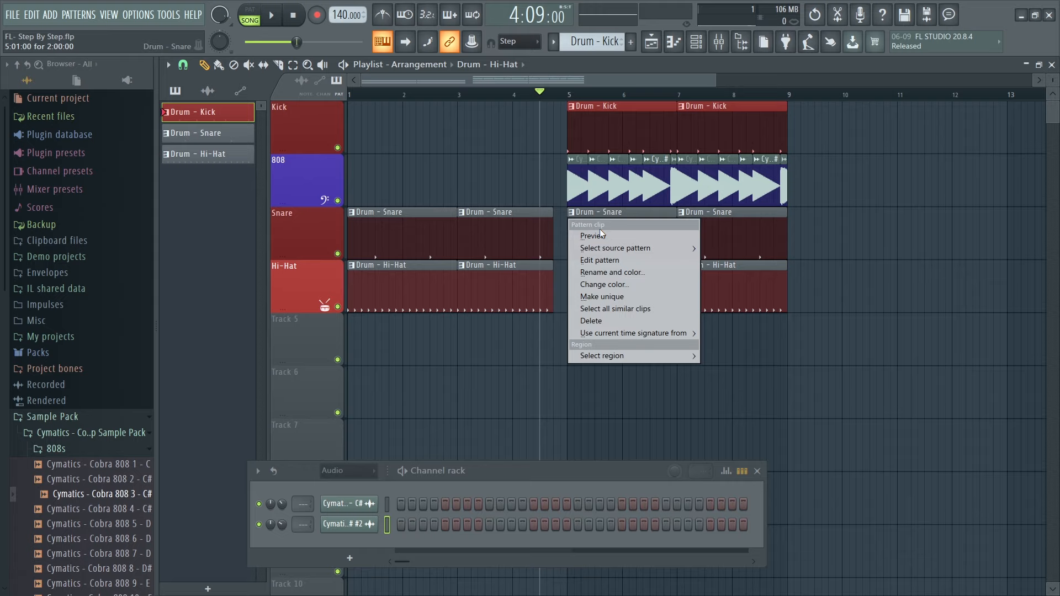
left_click(602, 276)
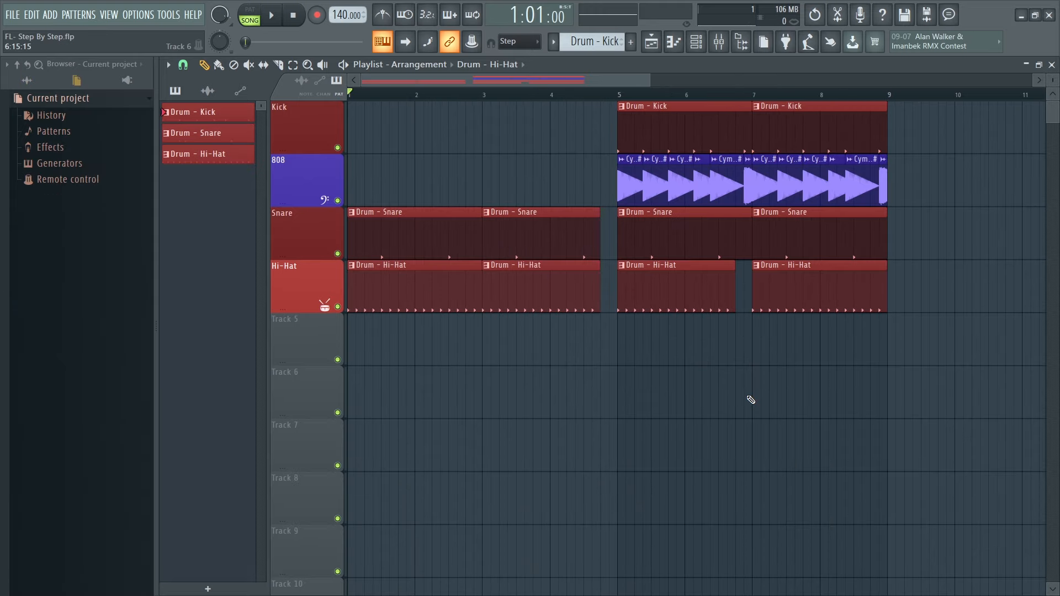
Play back the arrangement from the second half of bar 4 to check the drop at bar 5.
left_click(576, 94)
key("space")
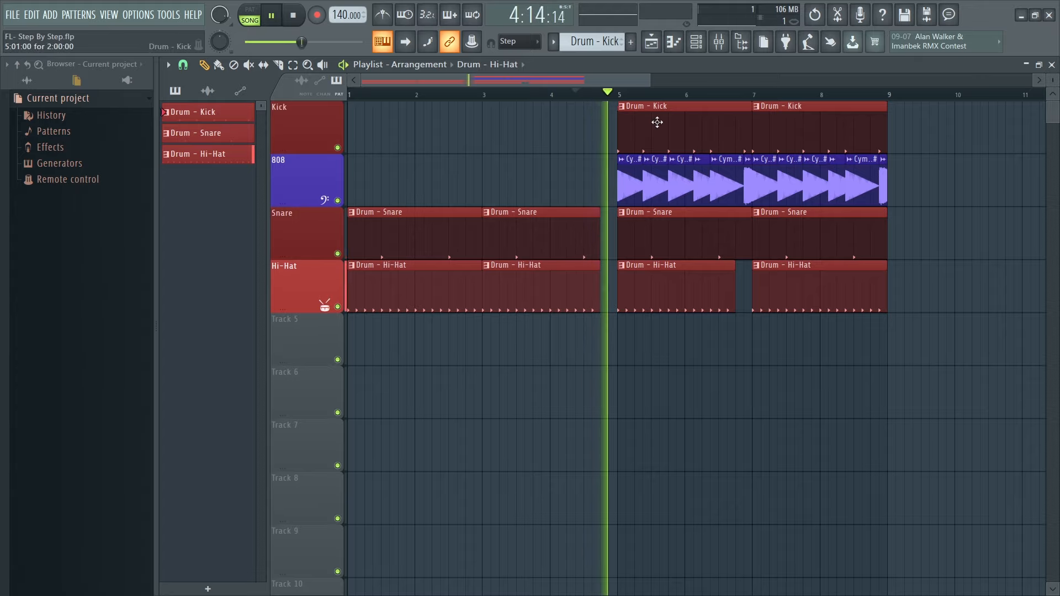
key("space")
mouse_move(578, 95)
left_mouse_down()
mouse_move(568, 90)
mouse_move(577, 91)
left_mouse_up()
key("space")
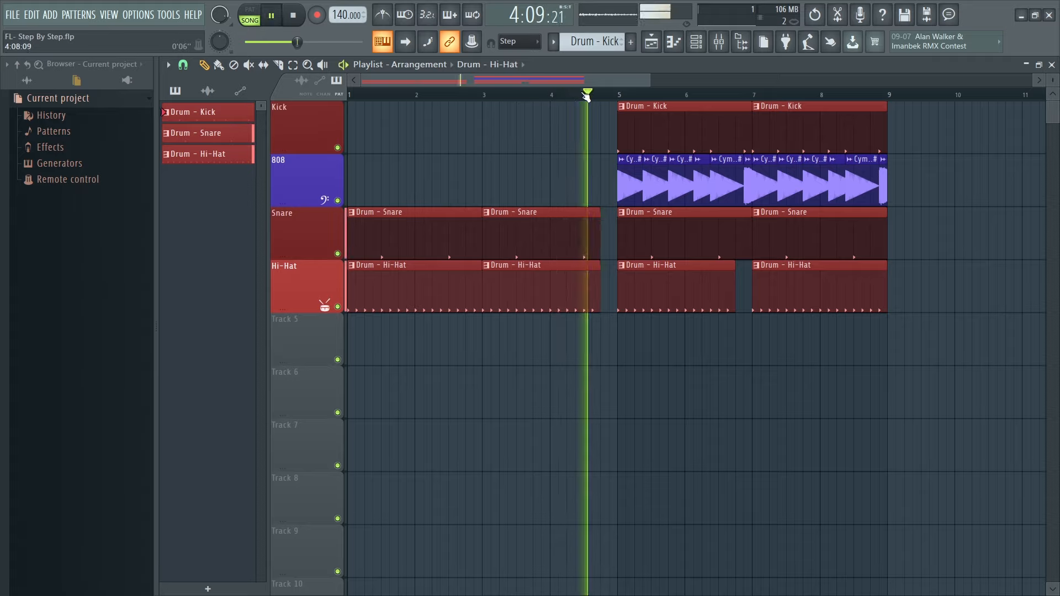
key("space")
left_click(543, 95)
left_click(567, 96)
left_click(599, 95)
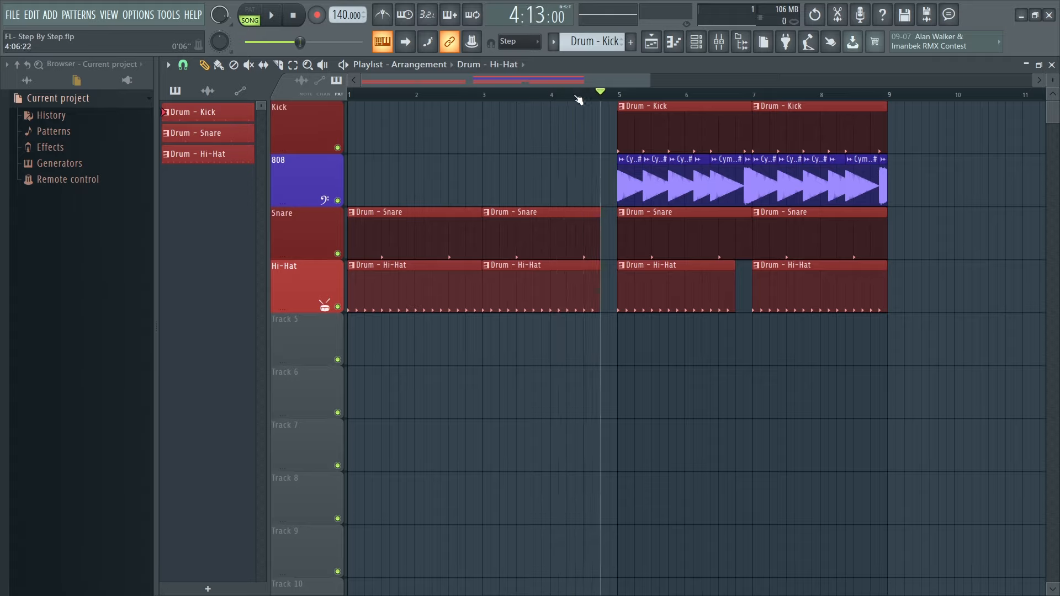
left_click(566, 95)
left_click(583, 95)
key("space")
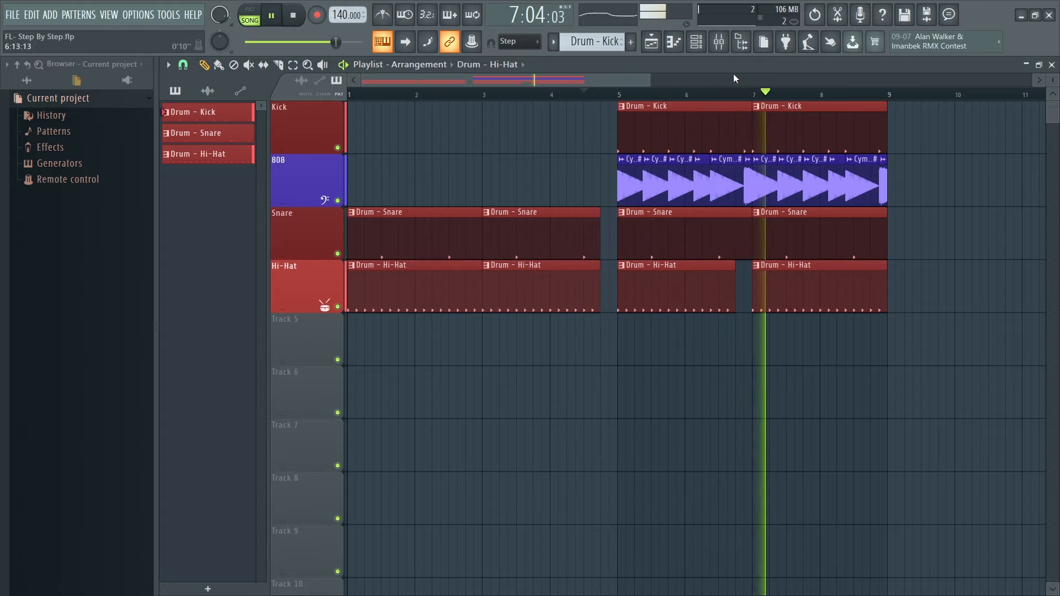
key("space")
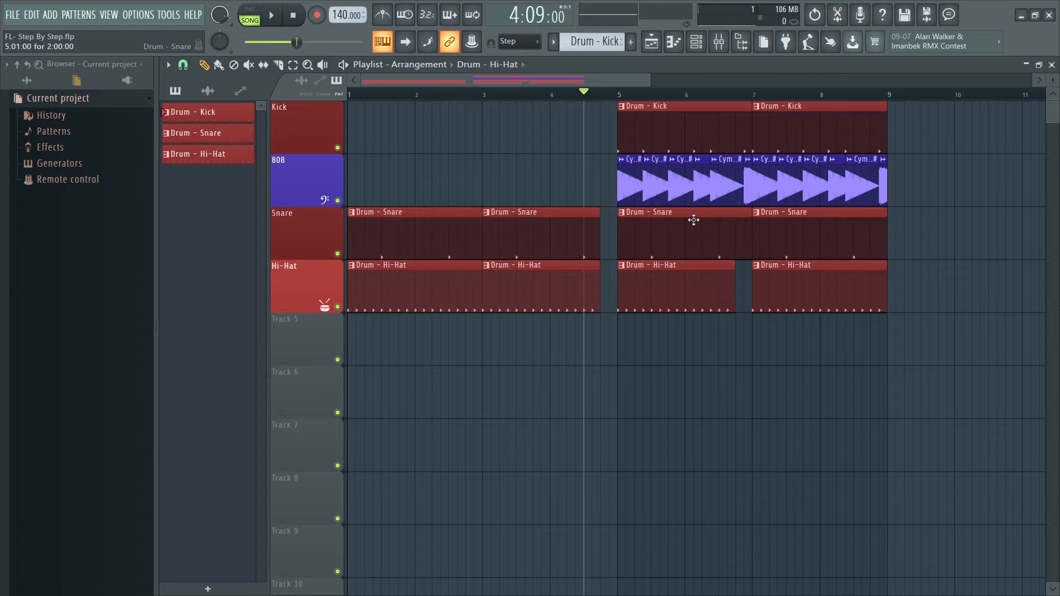
Create a new empty pattern and place two consecutive two-bar clips of it on Track 5, at bars 5 and 7.
left_click(631, 41)
left_click(654, 59)
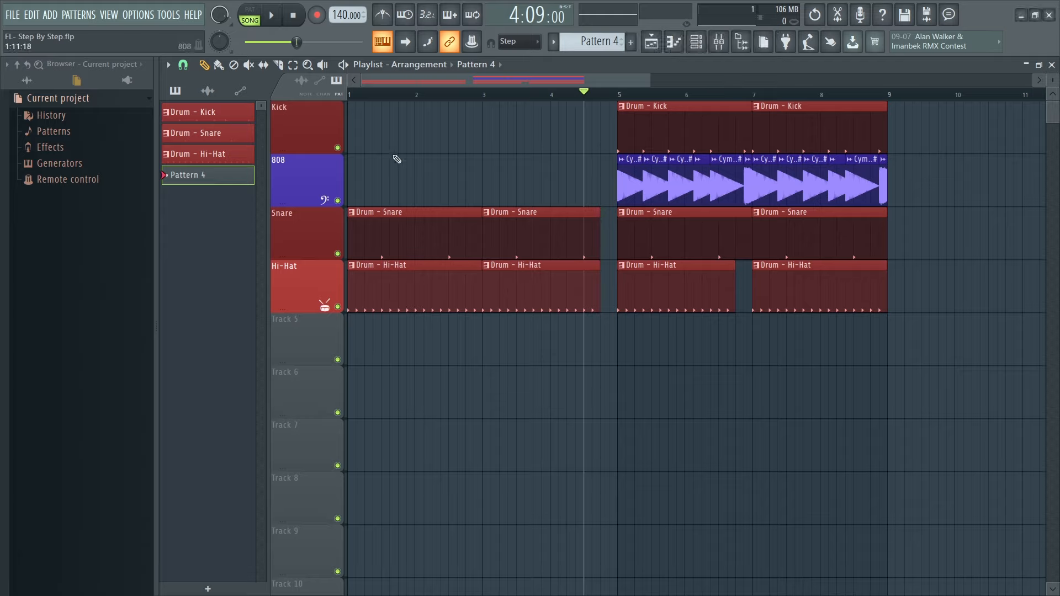
left_click(621, 348)
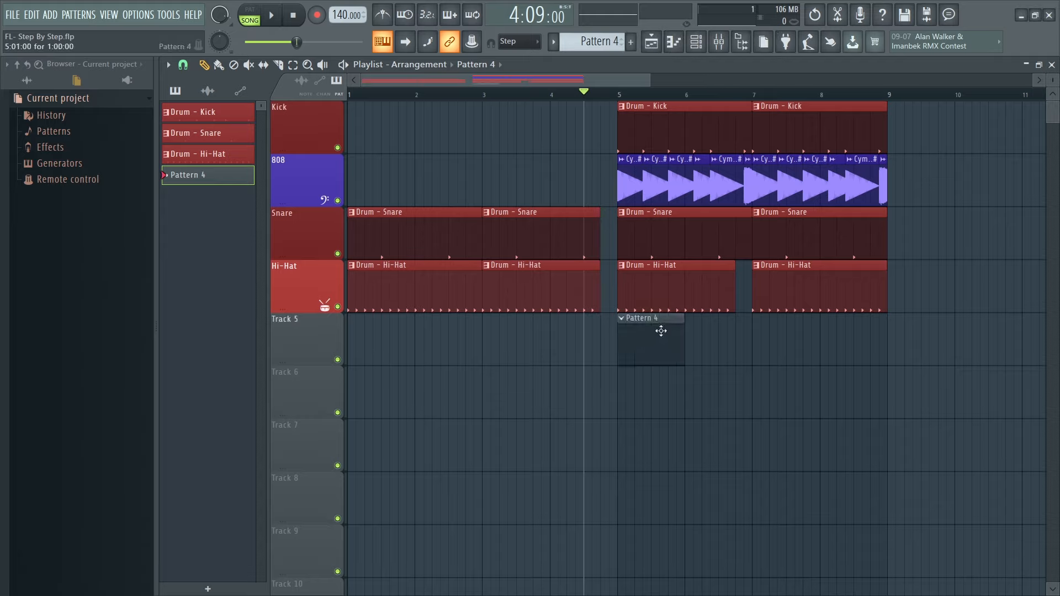
left_click_drag(679, 330, 744, 329)
left_click(779, 338)
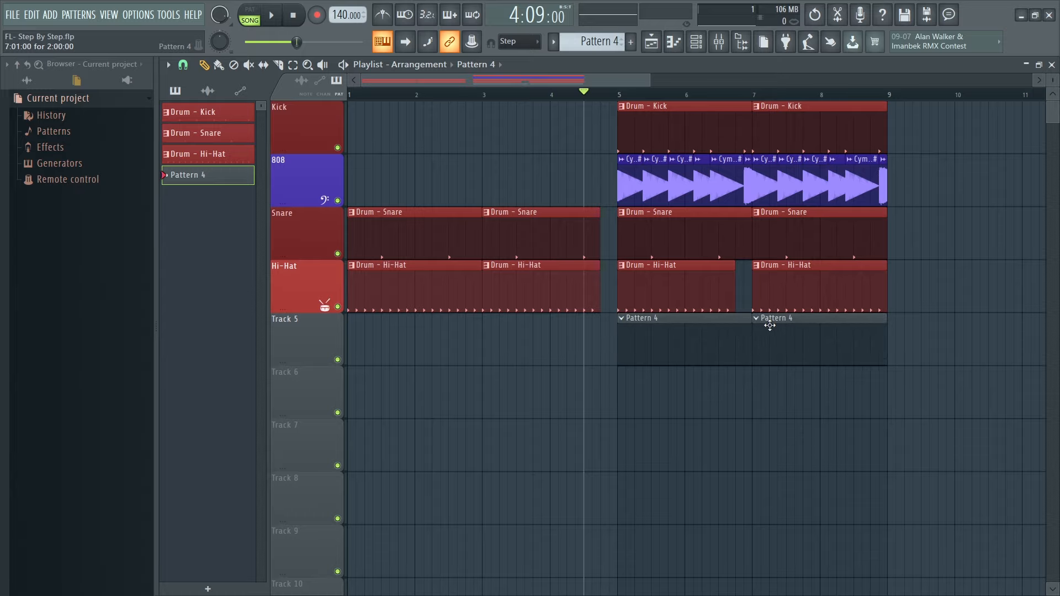
Rename Pattern 4 as Melody.
right_click(191, 177)
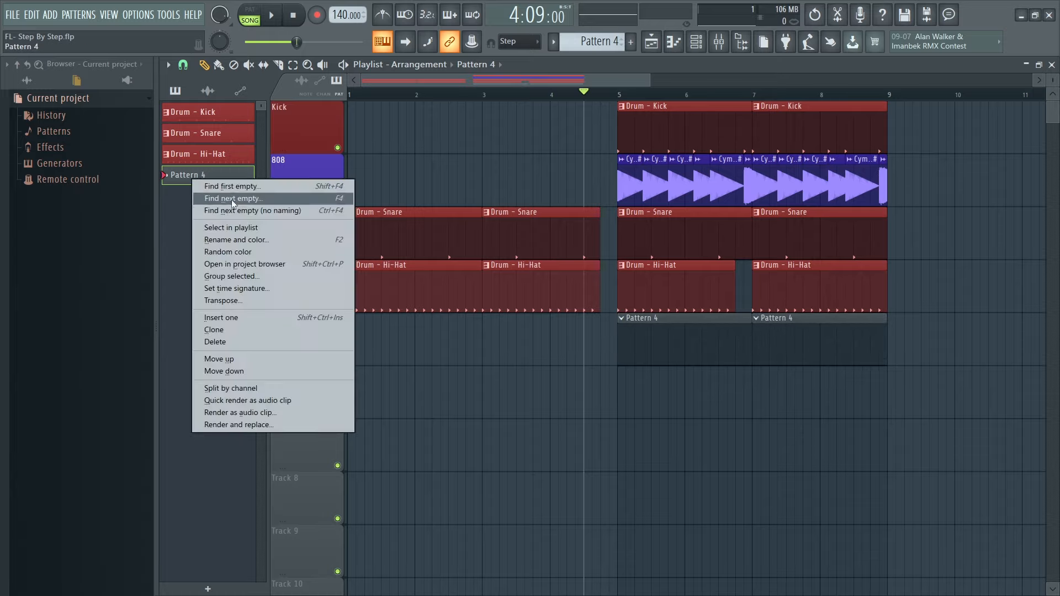
left_click(239, 239)
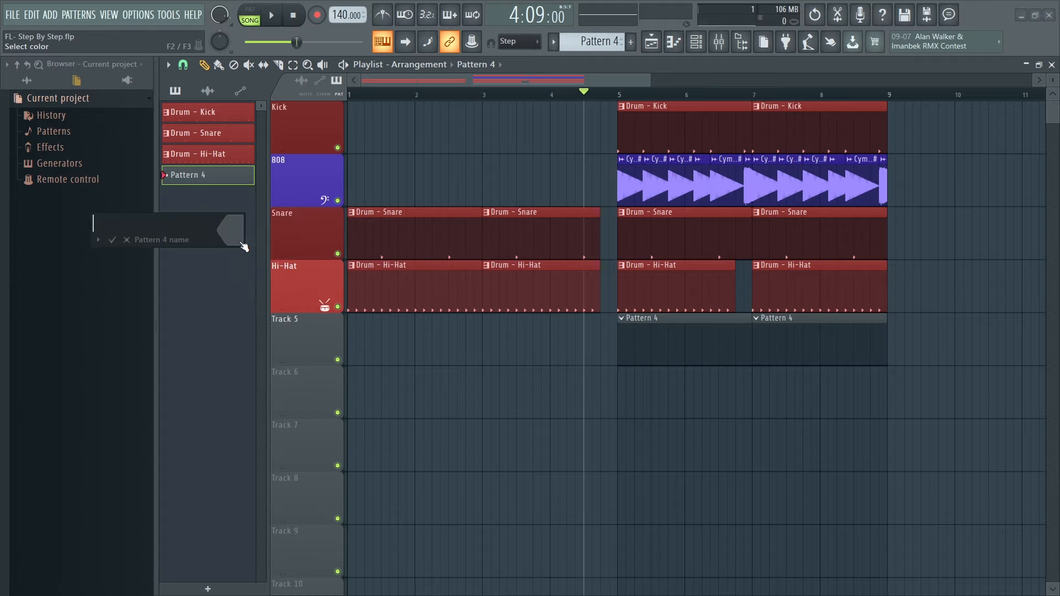
type("Melody")
key("Return")
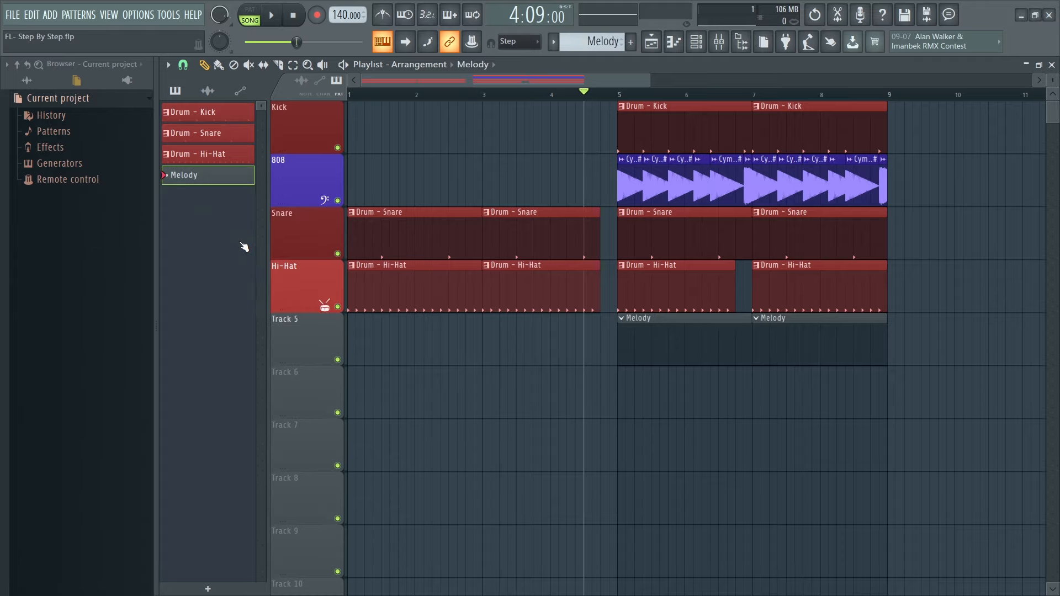
Set the Melody pattern's colour to dark green #2F7628.
right_click(238, 177)
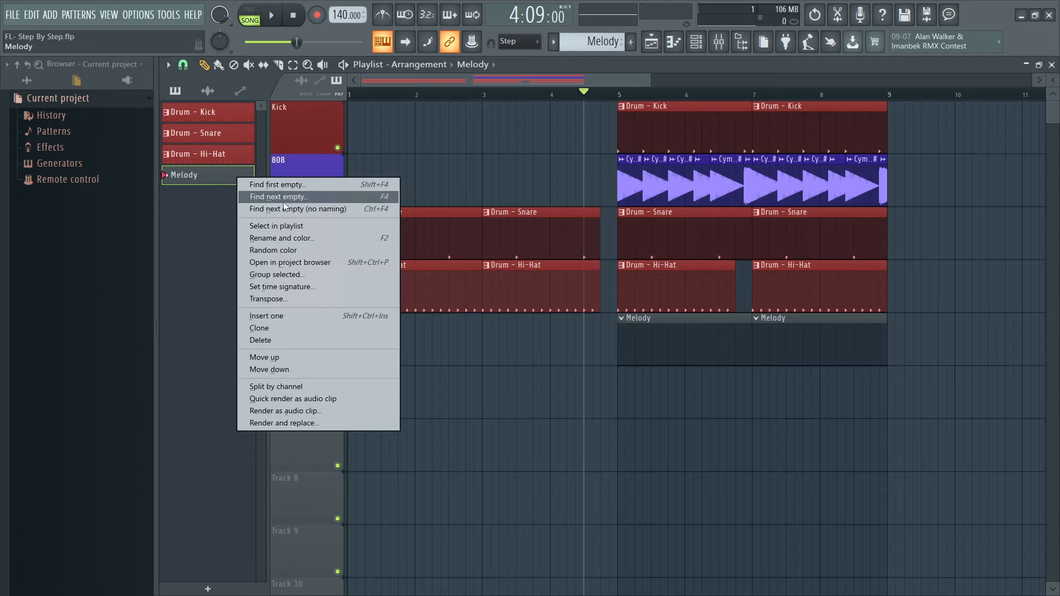
left_click(277, 238)
left_click(264, 228)
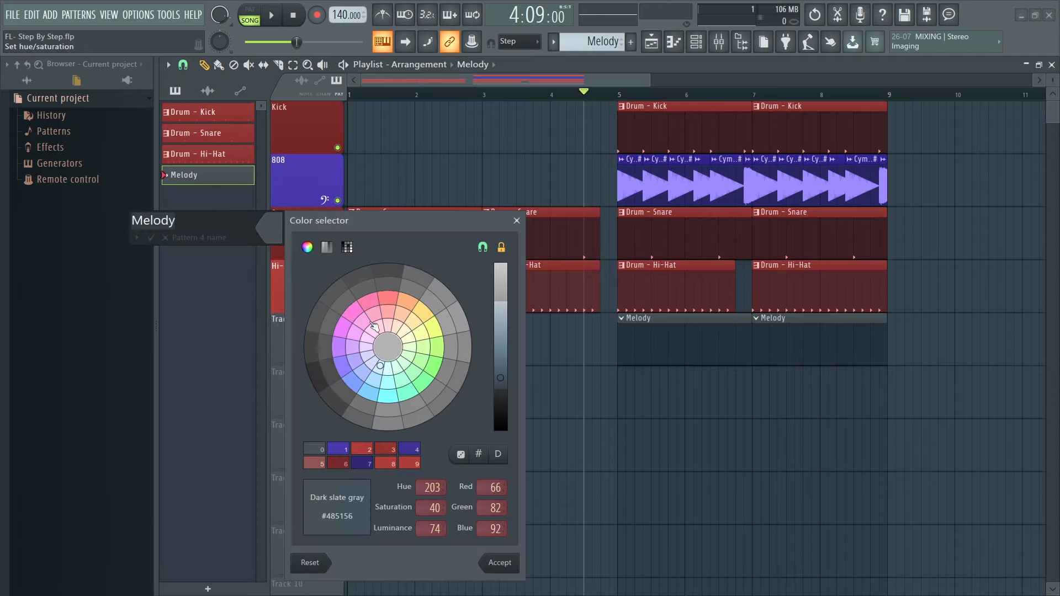
left_click(420, 378)
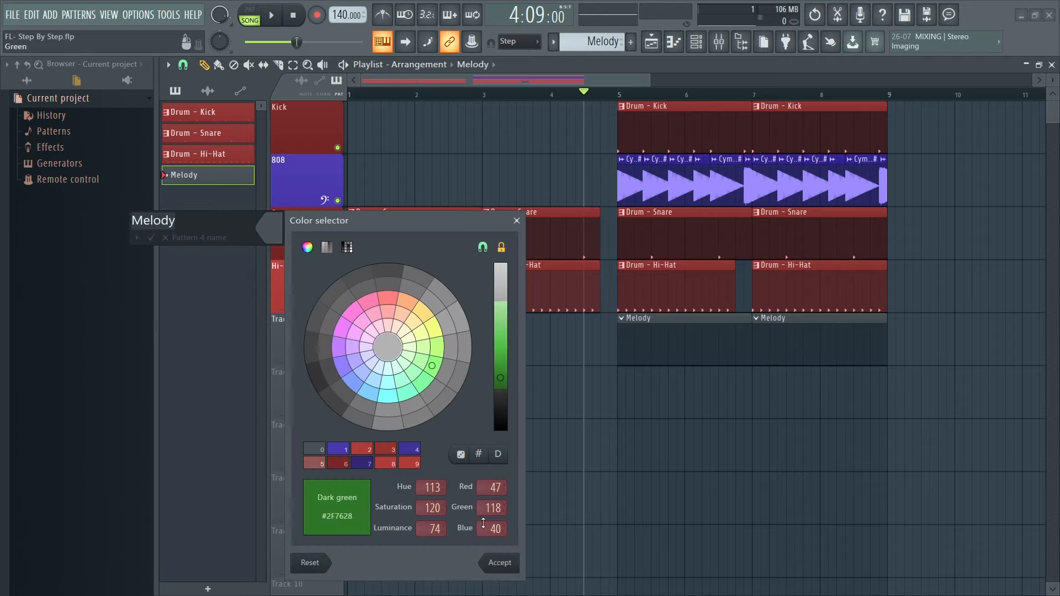
left_click(502, 560)
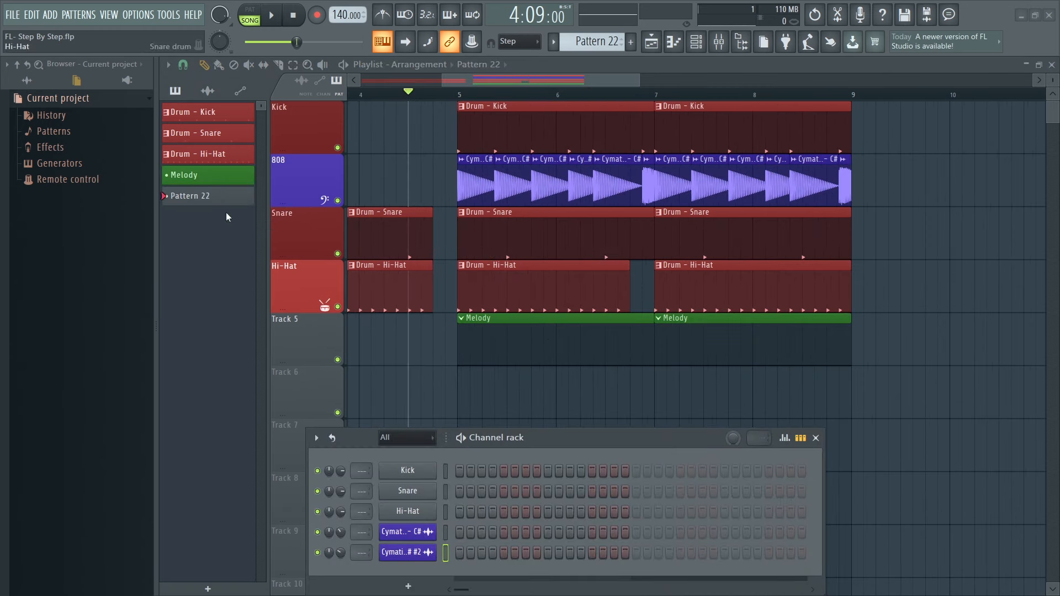
Delete the stray Pattern 22 and add an FL Keys channel to the project.
right_click(211, 198)
left_click(254, 364)
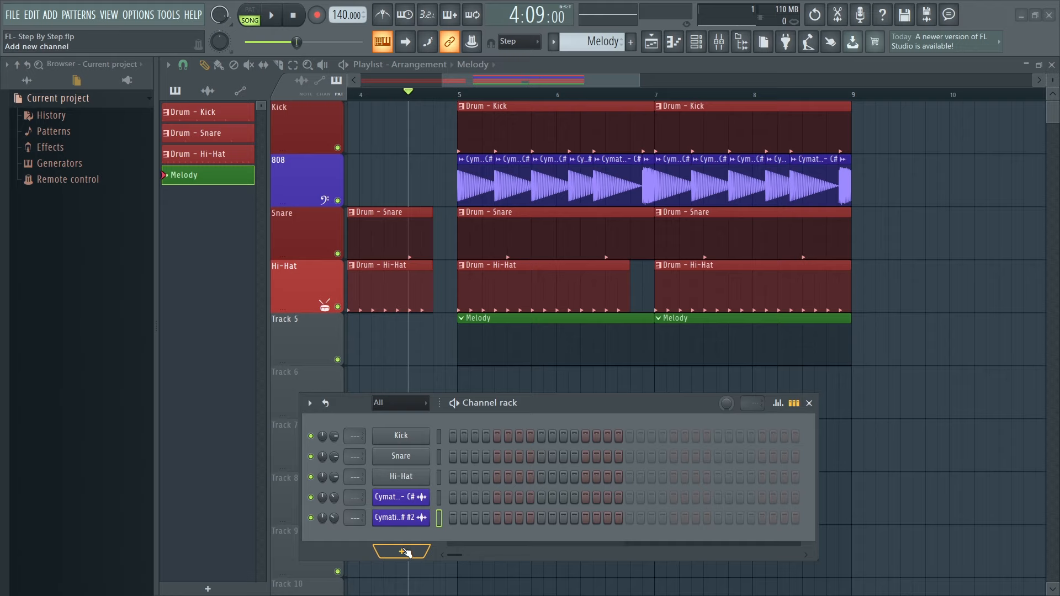
left_click(406, 552)
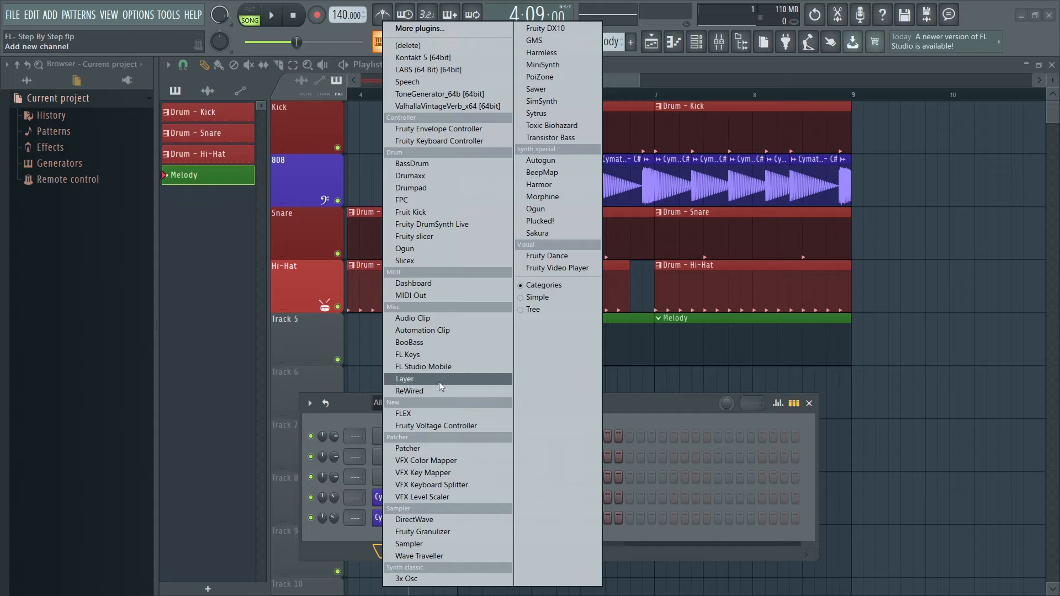
left_click(427, 358)
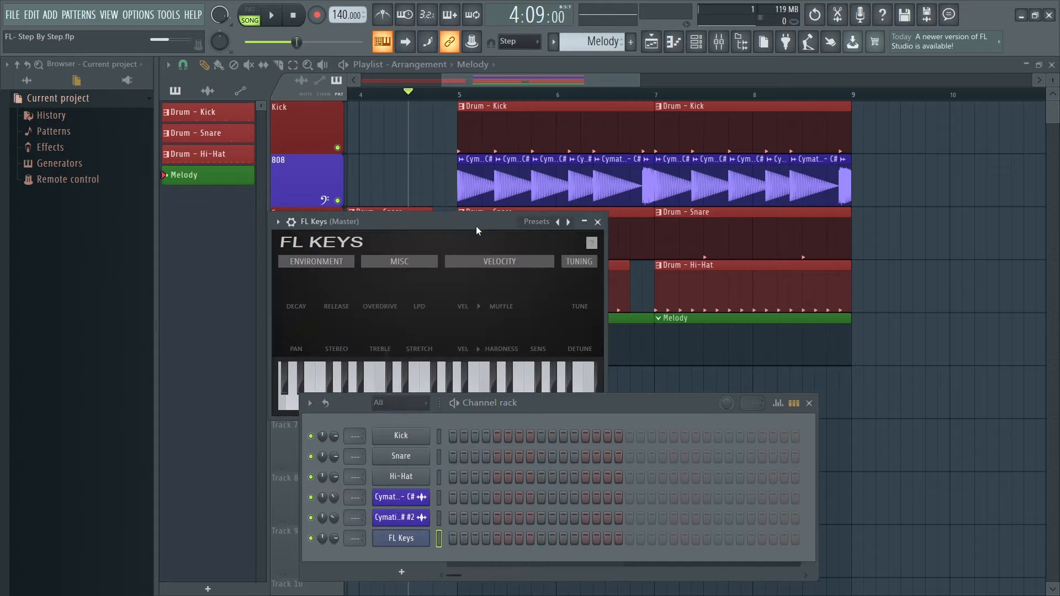
Audition the FL Keys grand piano with its on-screen keys and by playing notes from the computer keyboard.
left_click(471, 358)
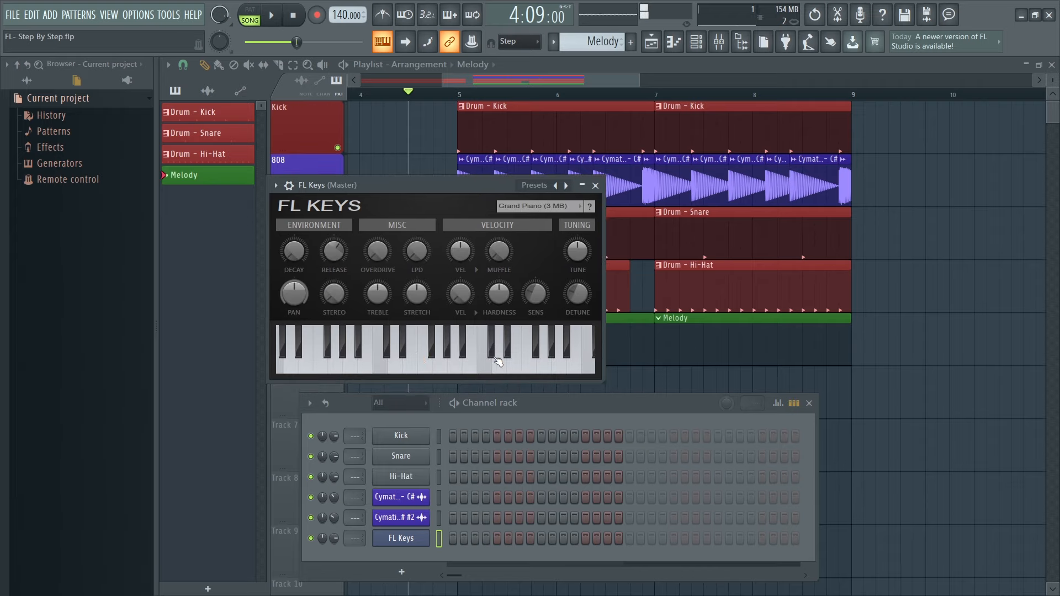
left_click(431, 367)
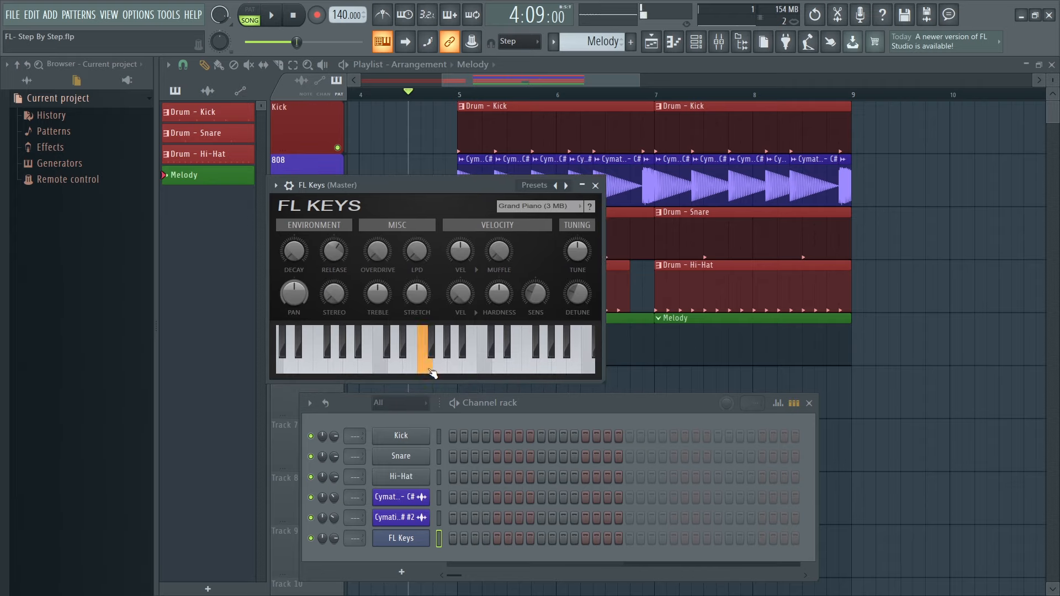
left_click(382, 41)
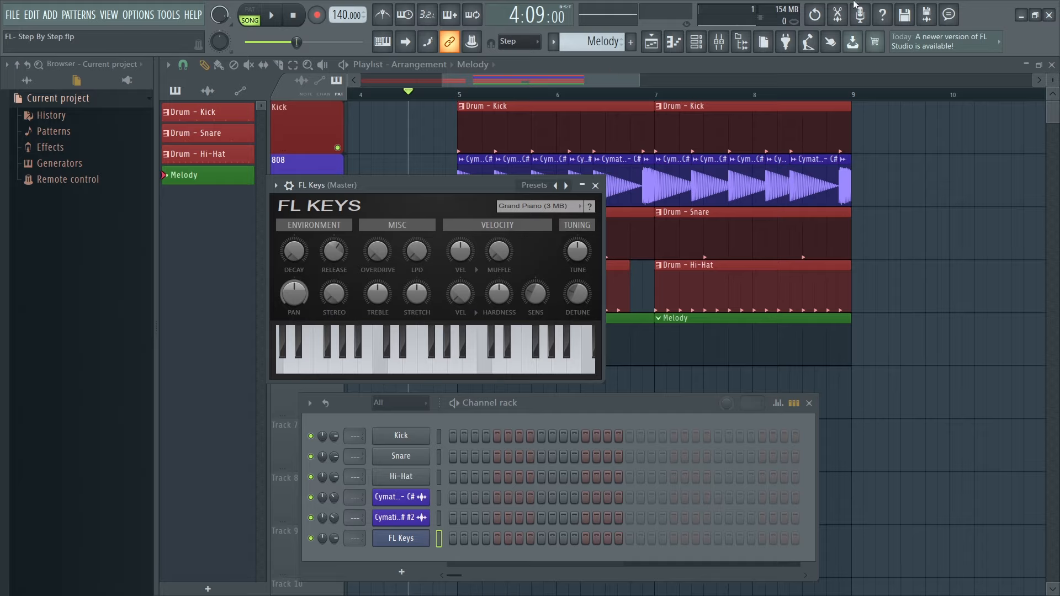
left_click(389, 42)
key("g")
key("h")
key("g")
key("j")
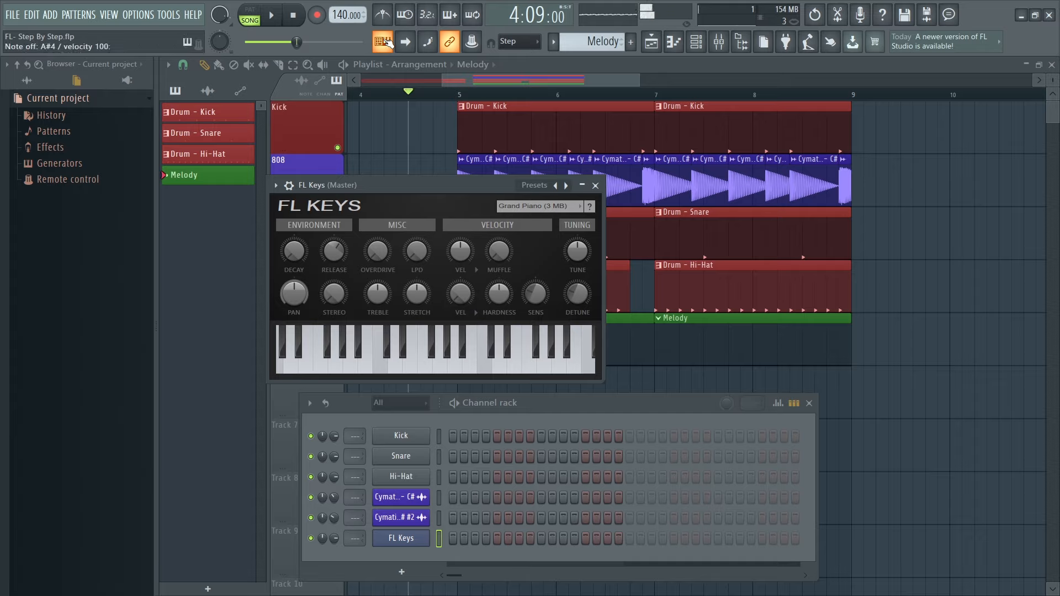
key("l")
key("g")
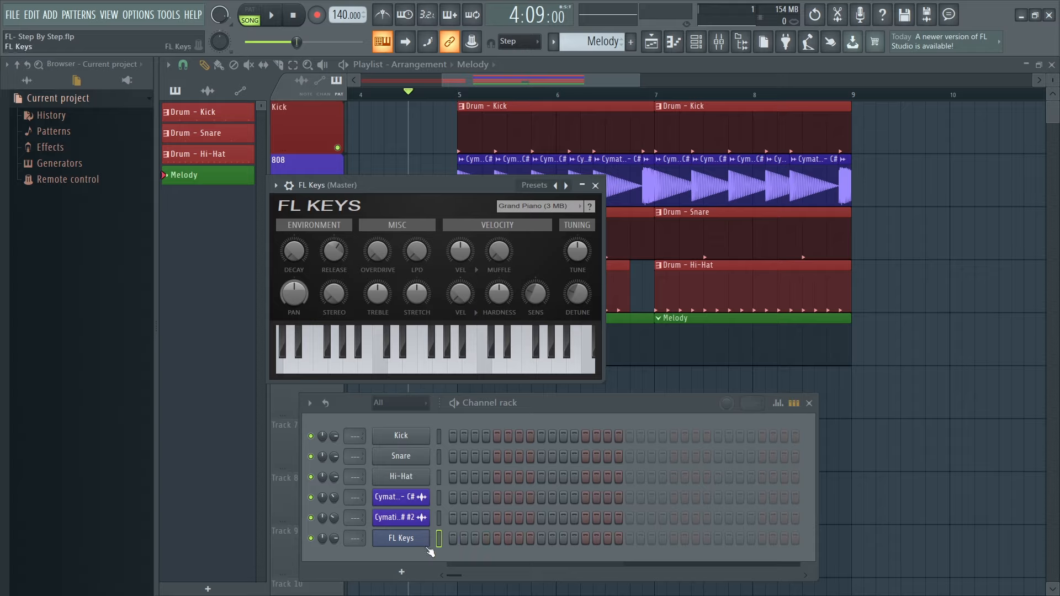
Open the FL Keys piano roll and draw test notes at A7, D8, G7 and C#8 in the Melody pattern.
right_click(400, 538)
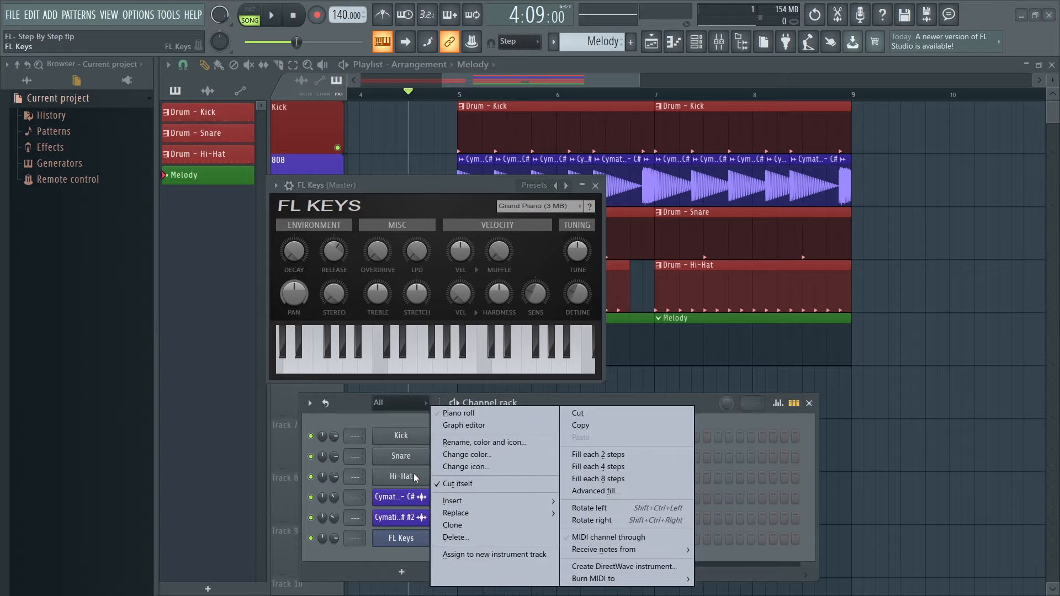
left_click(466, 409)
left_click(735, 264)
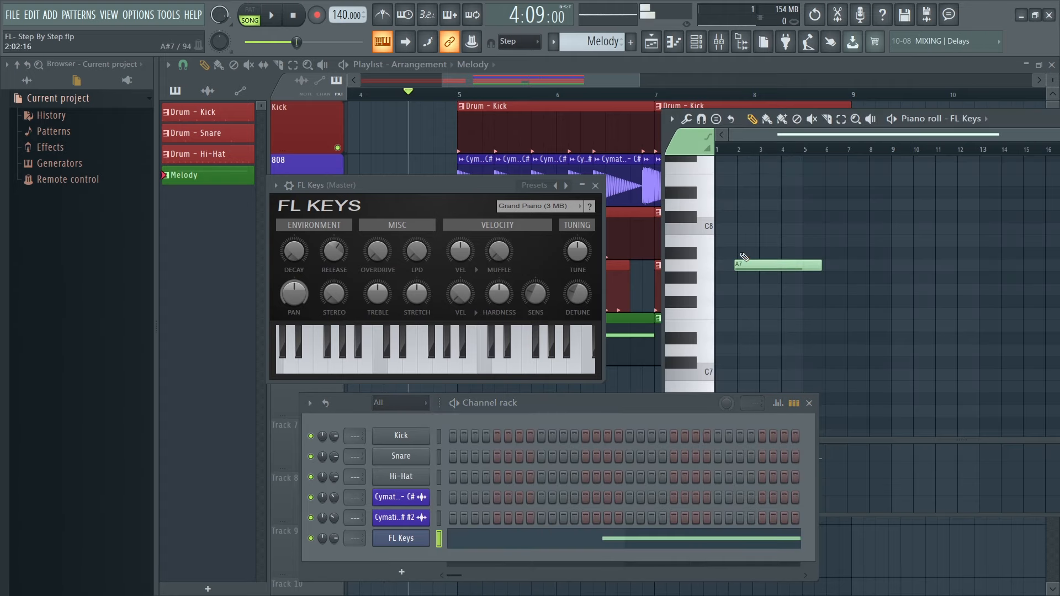
left_click(780, 203)
left_click(826, 289)
left_click(938, 215)
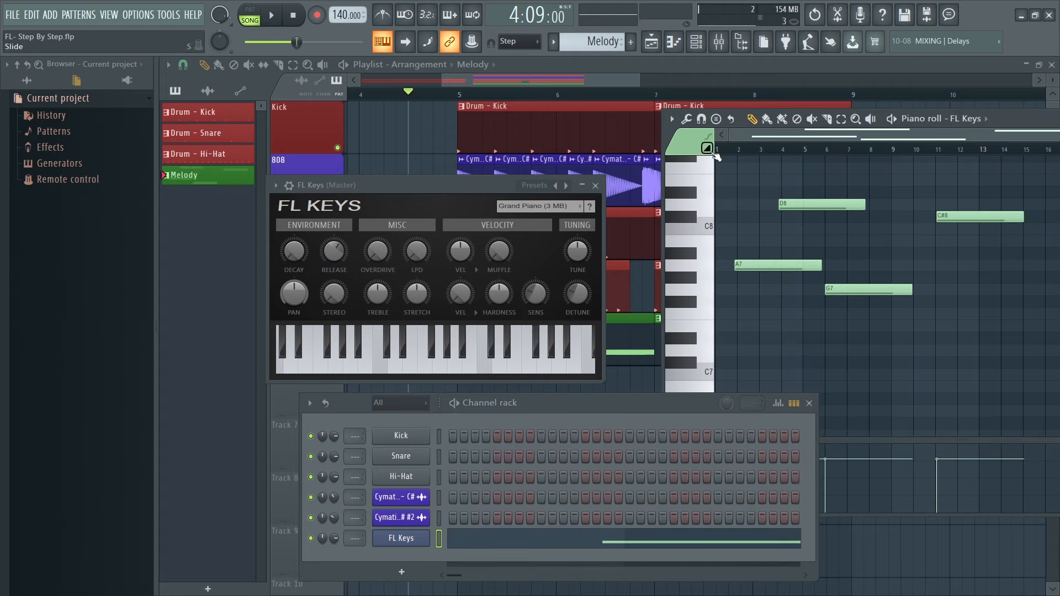
Play back the arrangement to hear the piano notes against the drums and 808, stopping after the start of bar 5.
left_click(719, 148)
key("space")
left_click(595, 185)
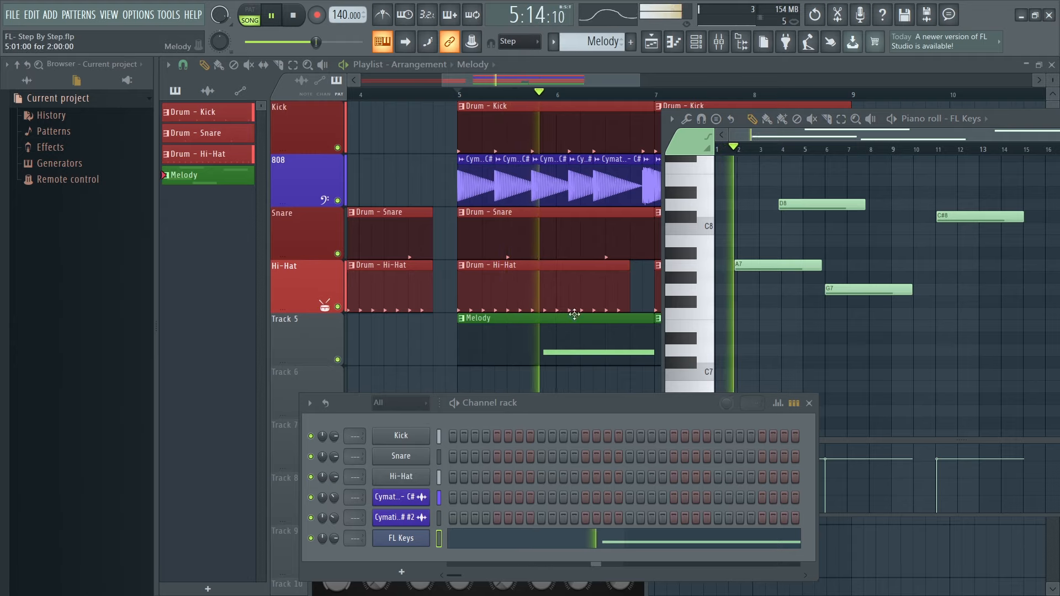
key("space")
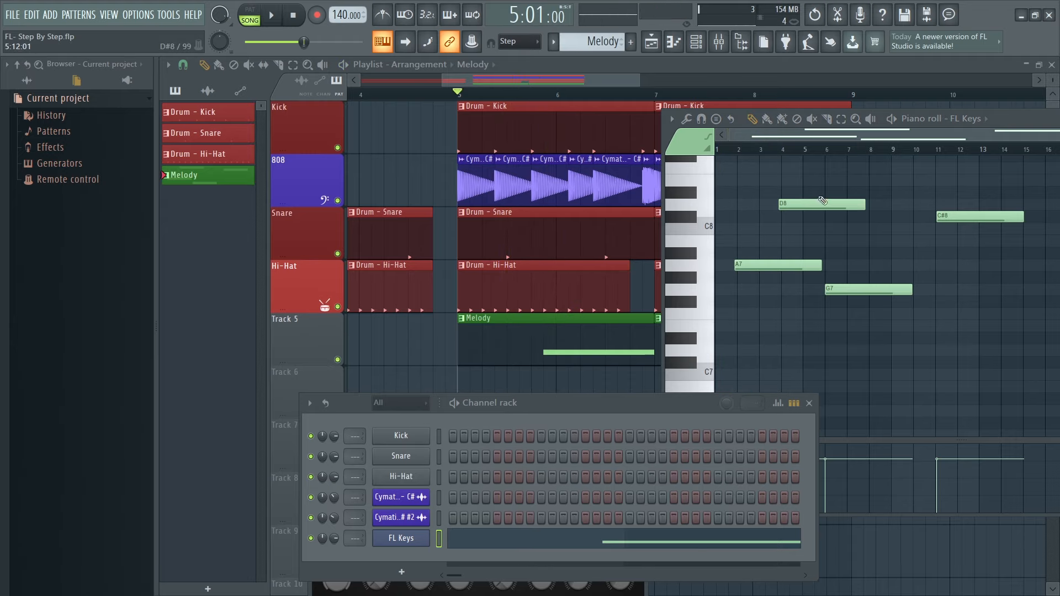
Delete the four test notes from the Melody pattern and close the FL Keys piano roll.
right_click(778, 265)
right_click(822, 203)
right_click(868, 289)
right_click(969, 212)
left_click_drag(1018, 119, 716, 97)
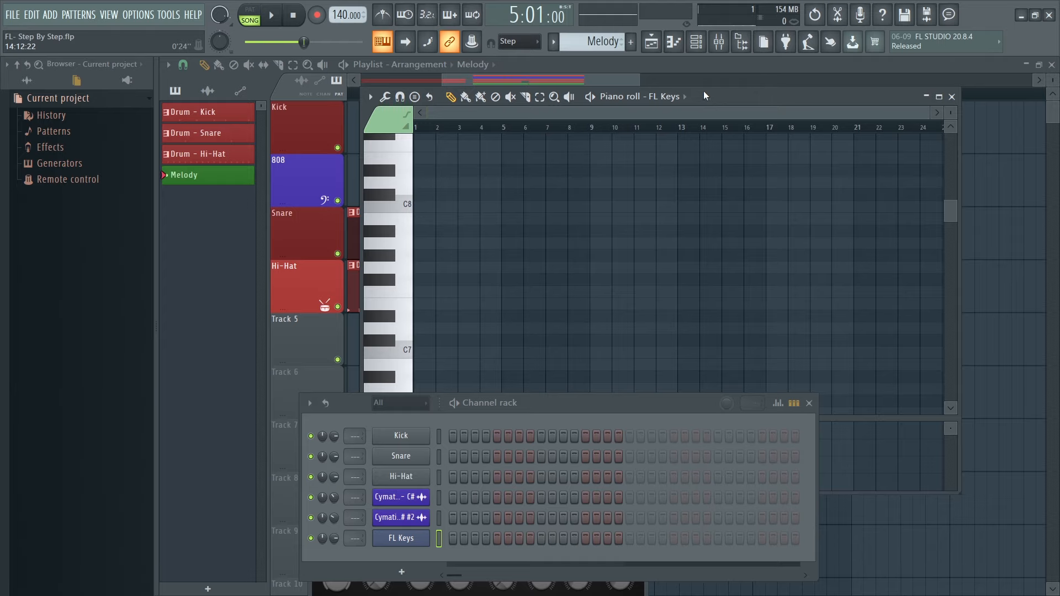
left_click(952, 96)
Browse the available plugin categories and add a Sampler channel to the Channel rack.
left_click_drag(642, 402, 654, 260)
left_click(412, 431)
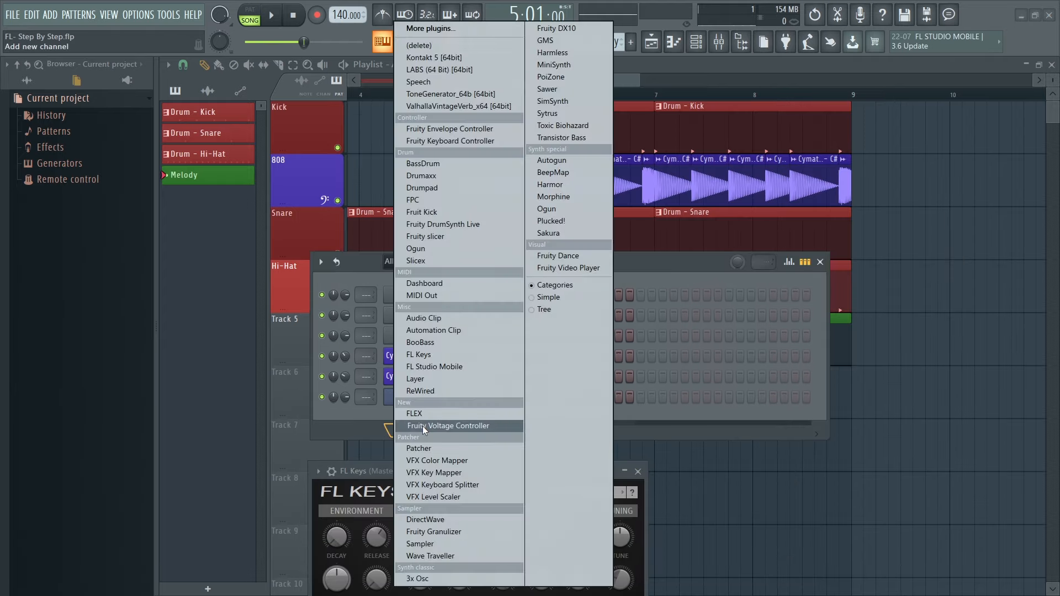
left_click(361, 415)
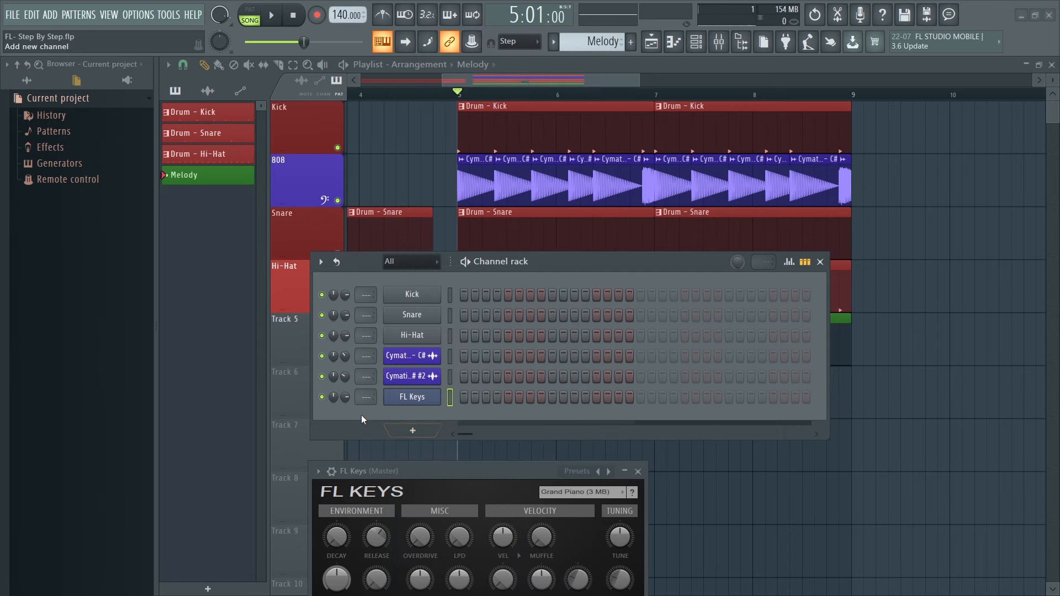
key("alt+p")
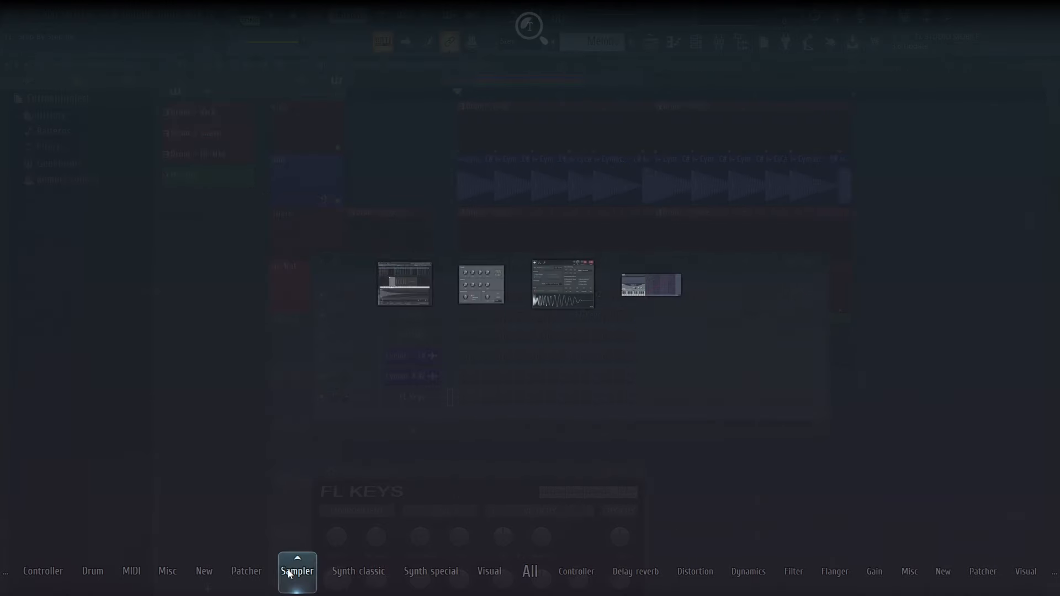
mouse_move(442, 575)
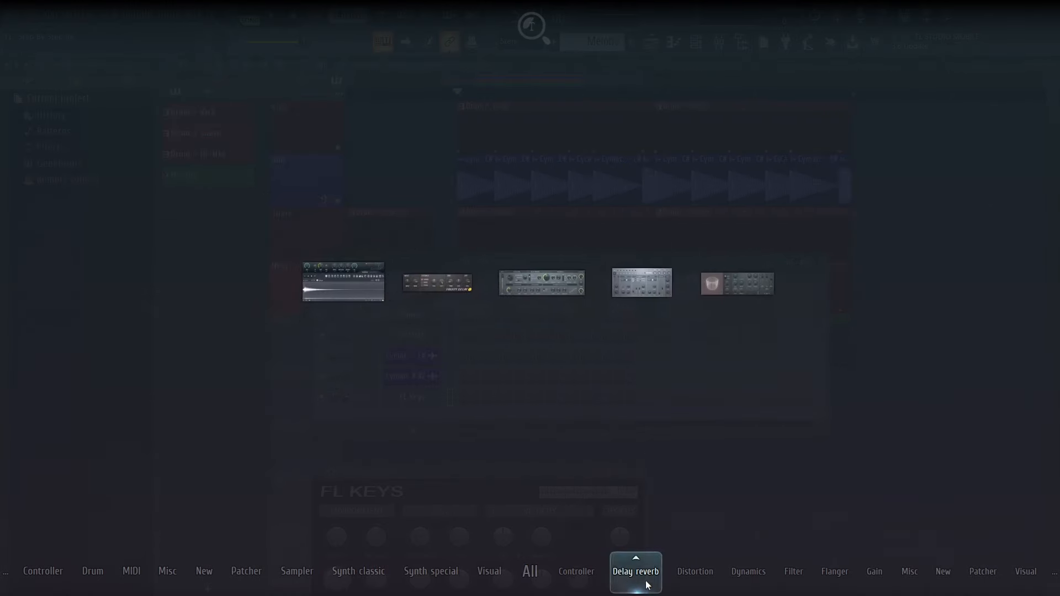
mouse_move(781, 586)
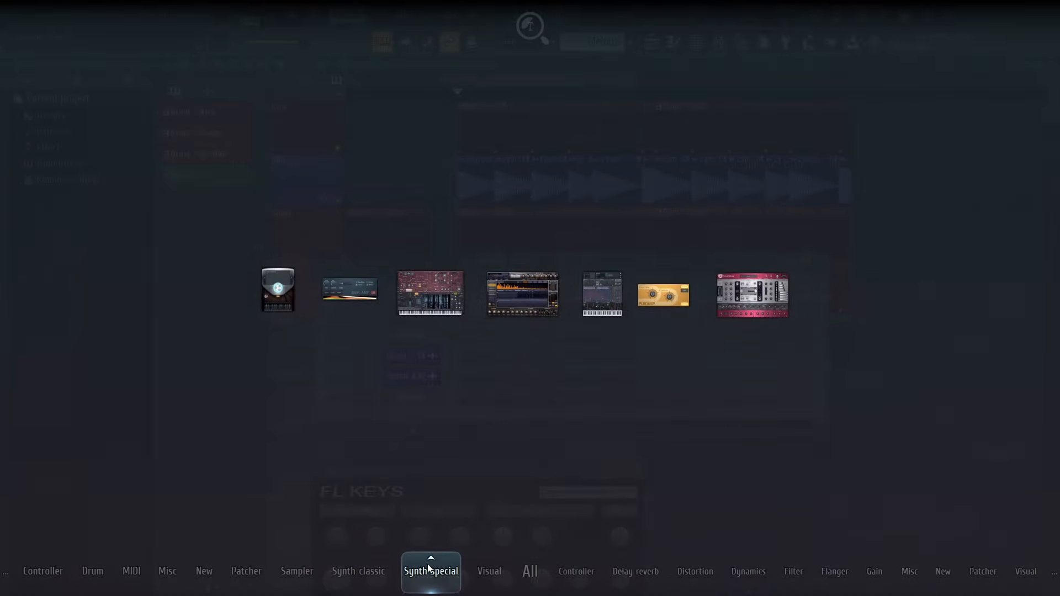
mouse_move(309, 580)
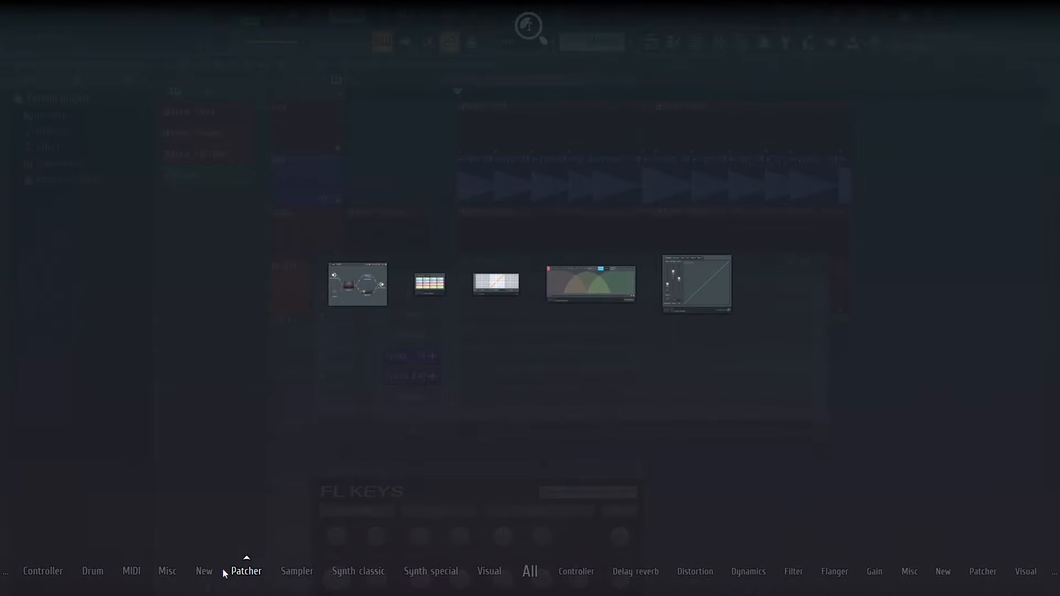
mouse_move(290, 559)
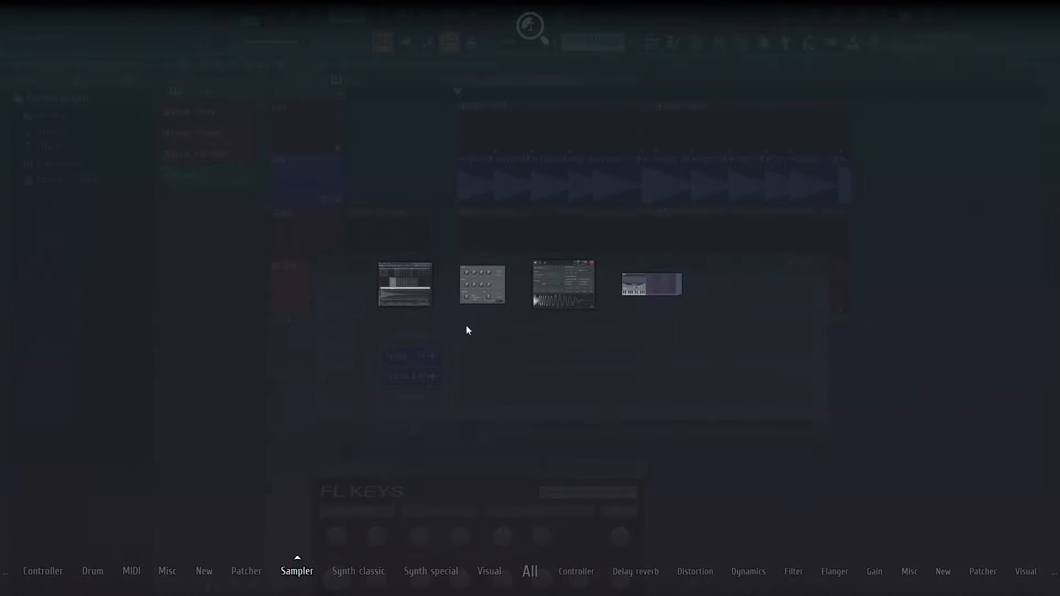
left_click_drag(559, 288, 411, 423)
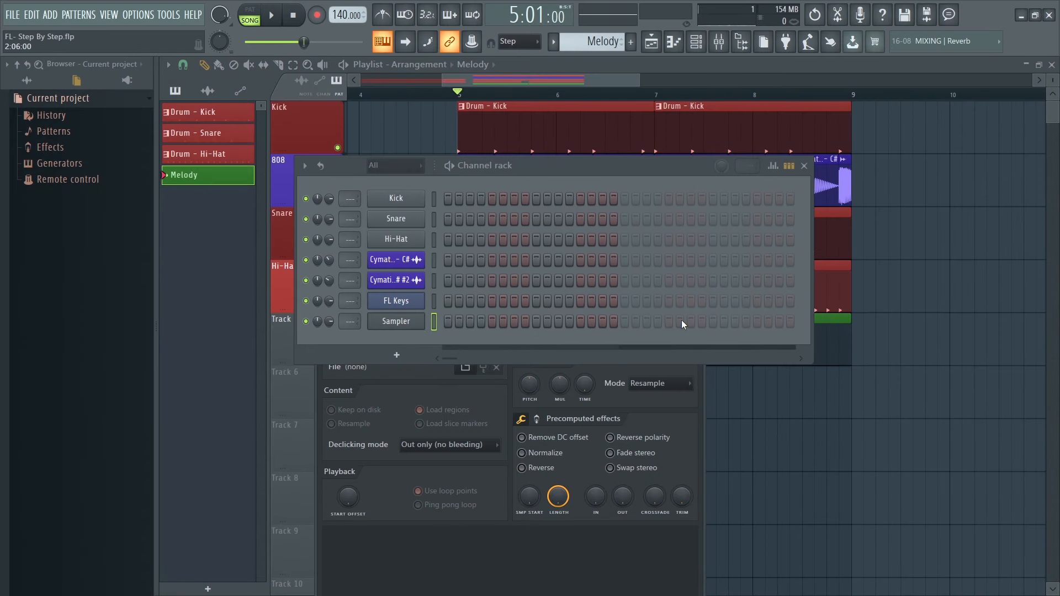
Open the Sampler channel's piano roll at full size, moving the Channel rack and Sampler windows aside and closing the rack.
left_click_drag(630, 166, 627, 91)
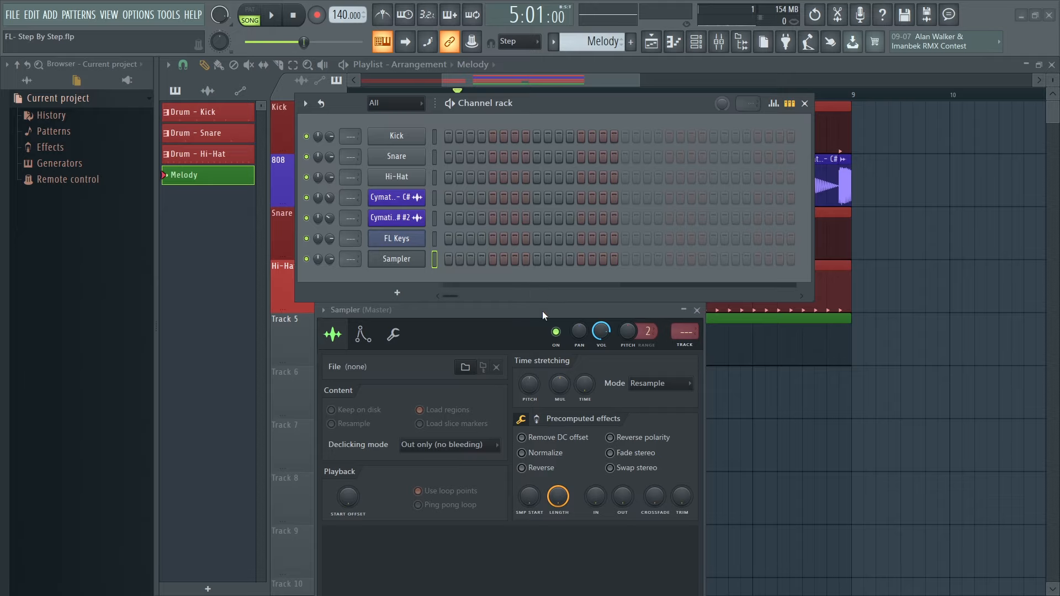
left_click_drag(542, 310, 547, 264)
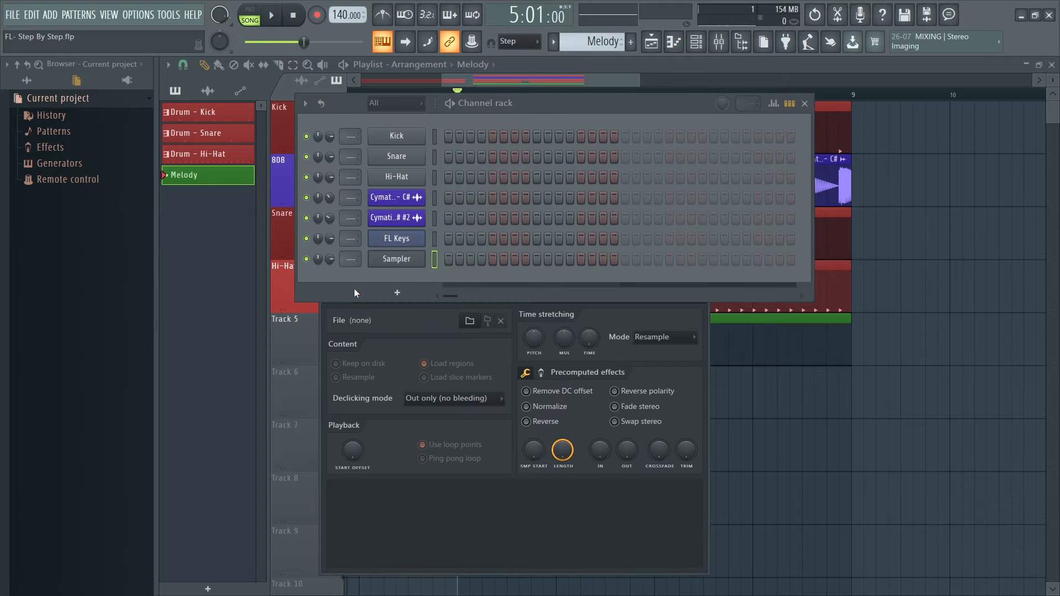
right_click(406, 259)
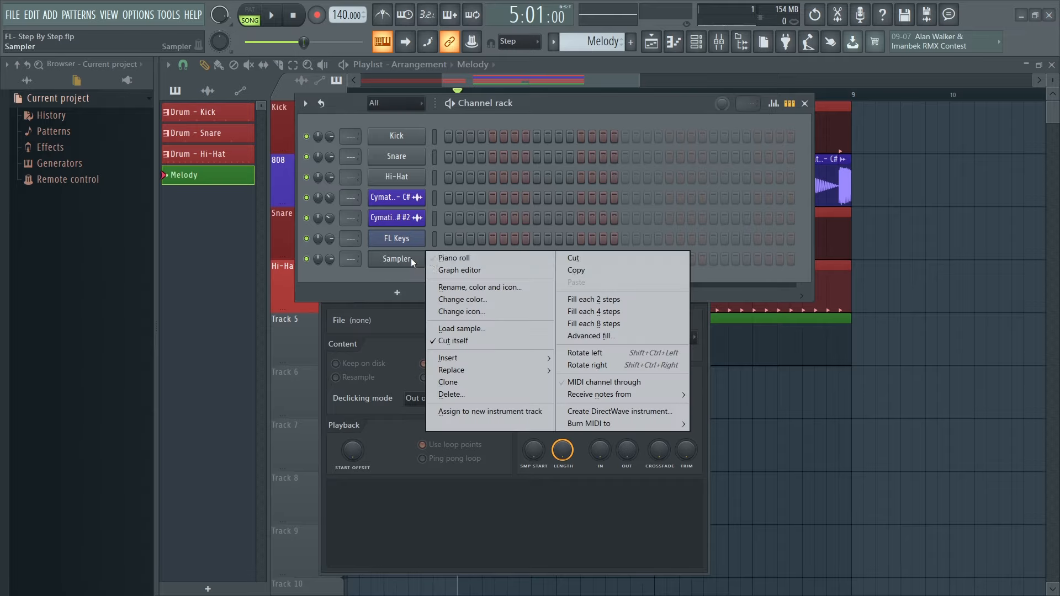
left_click(449, 260)
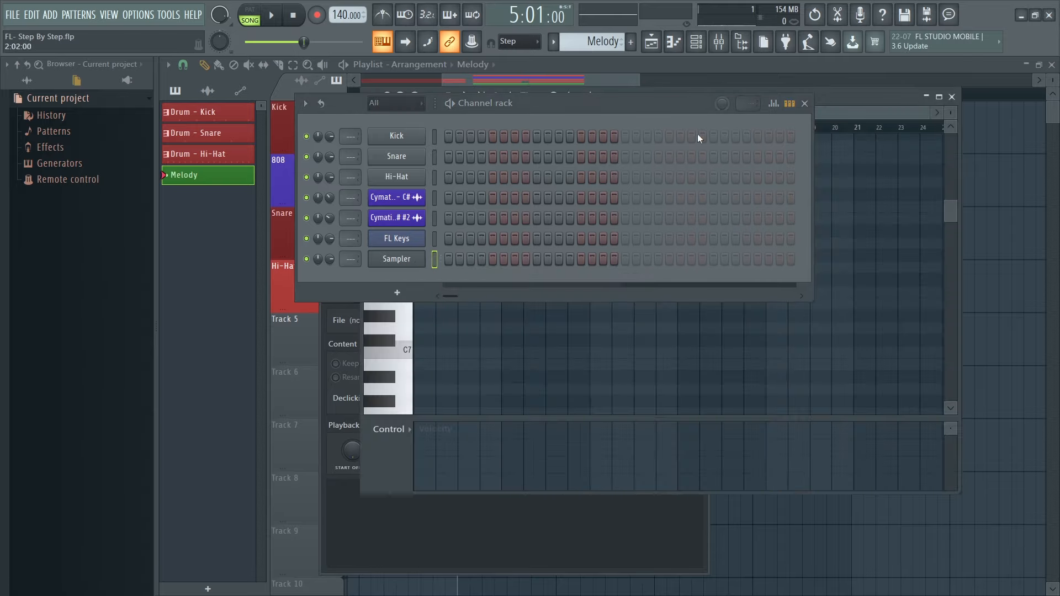
left_click_drag(861, 94, 850, 241)
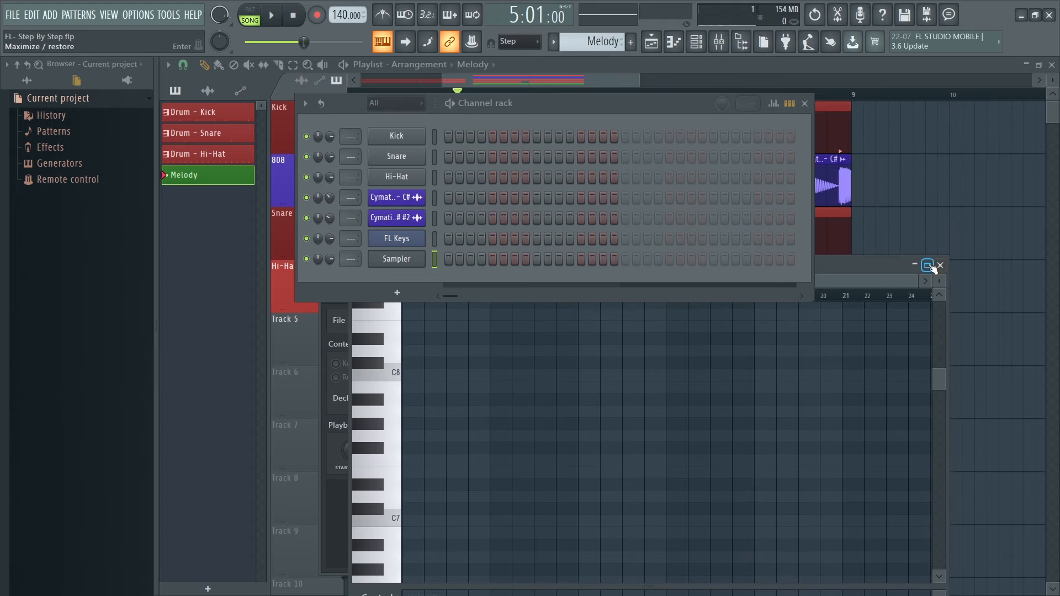
left_click(930, 266)
left_click(805, 103)
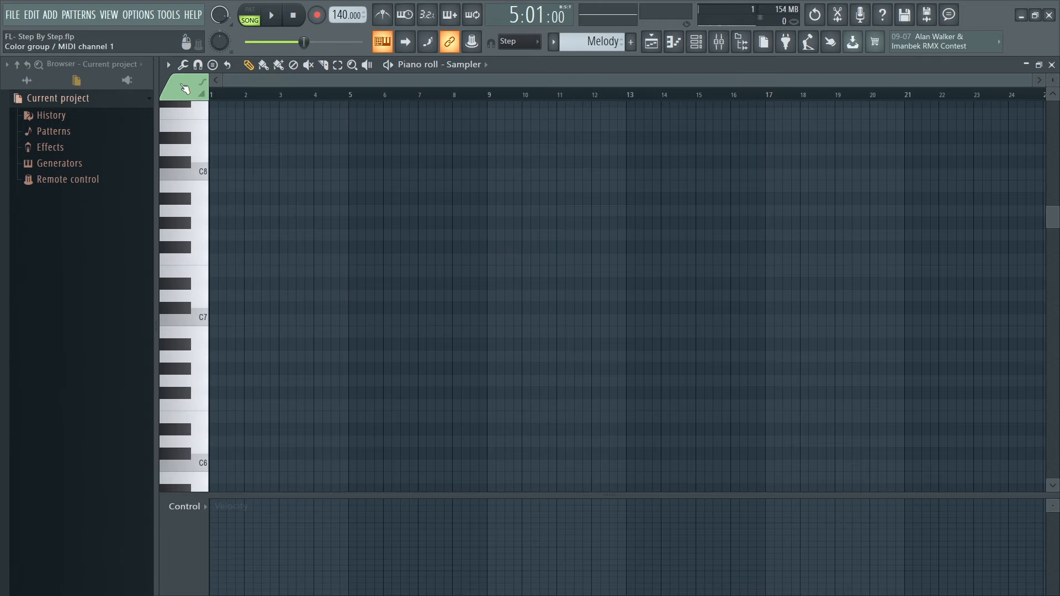
Stamp a Minor Natural (Aeolian) scale starting on C#7 across bars 1 to 4 of the Sampler piano roll.
left_click(167, 65)
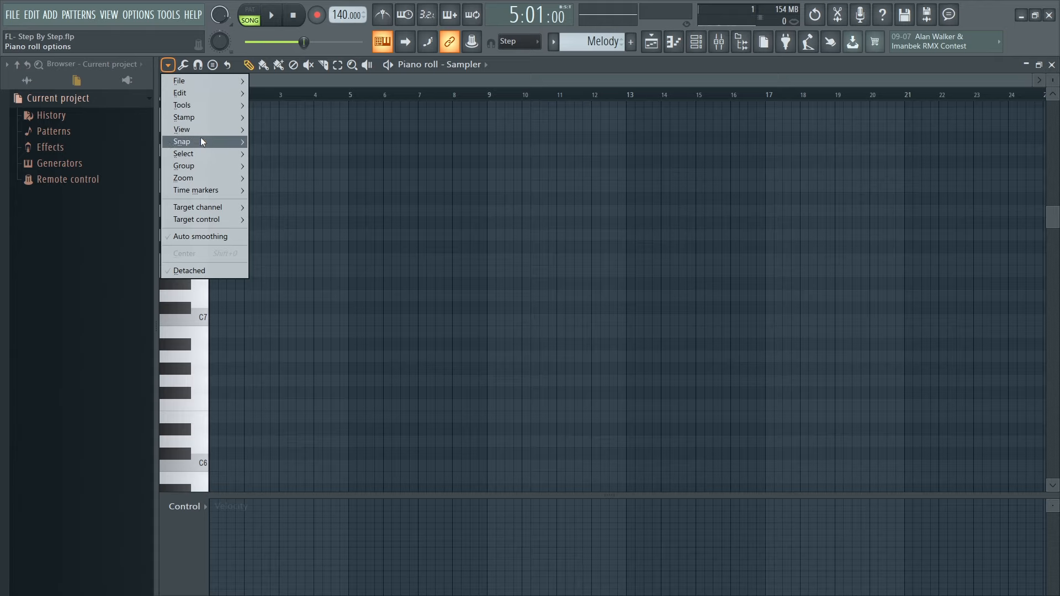
mouse_move(205, 123)
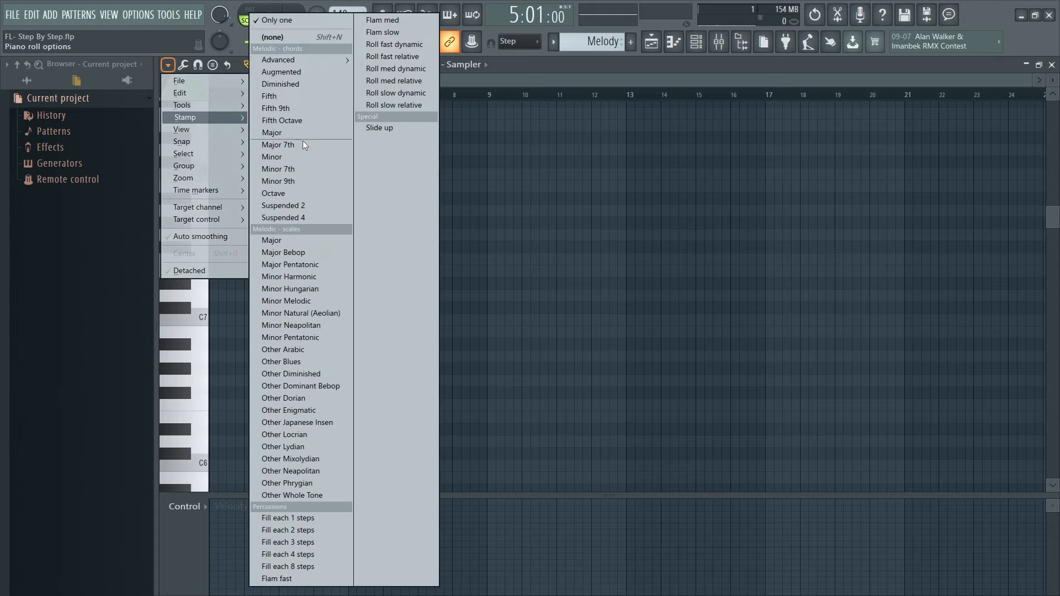
left_click(306, 318)
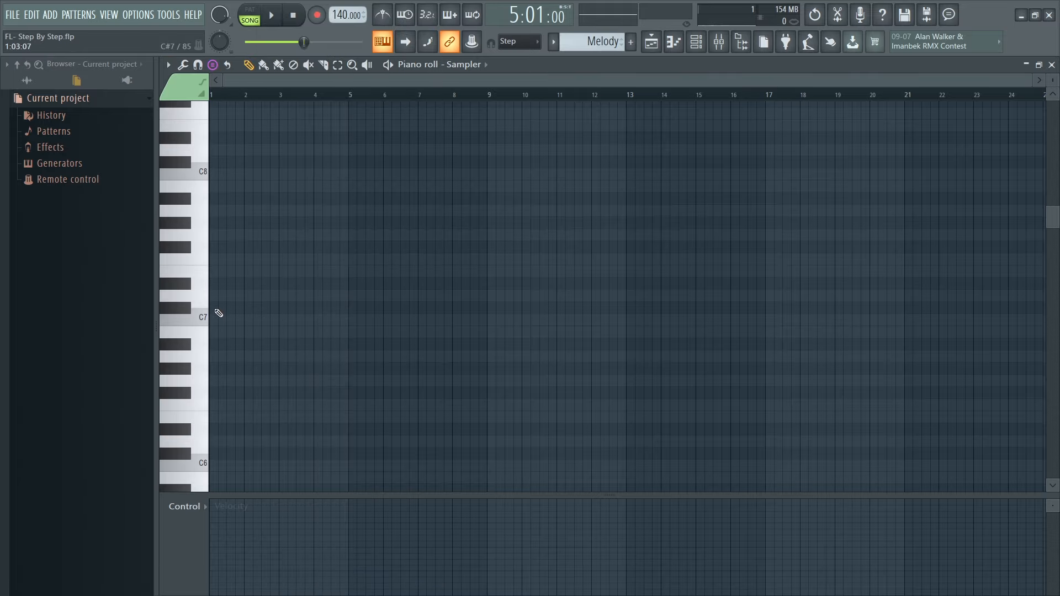
left_click_drag(218, 312, 367, 247)
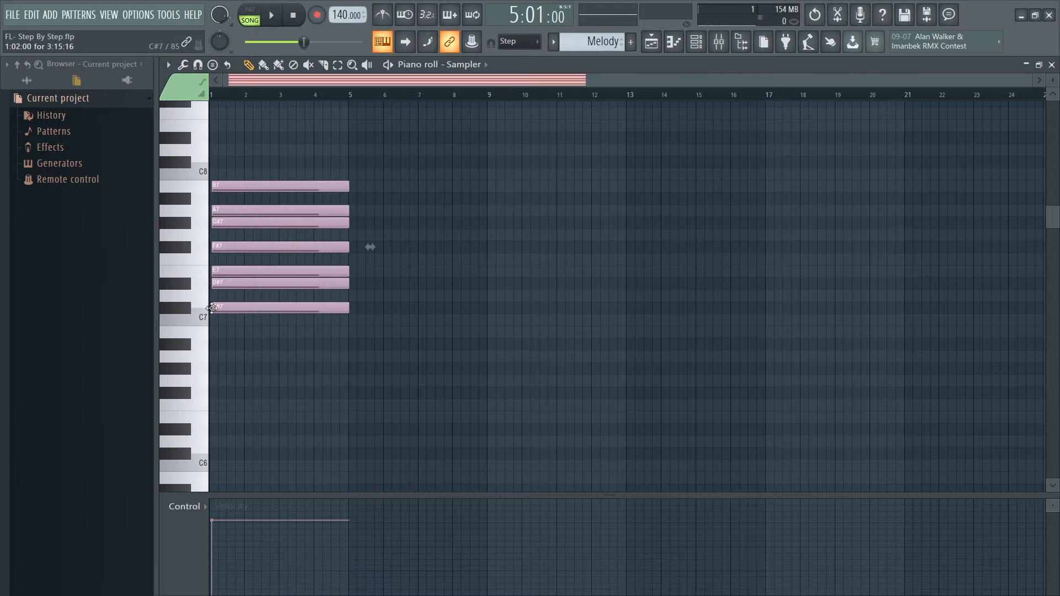
Inspect the Melody clips from bar 5 in the Playlist, and return to the Sampler piano roll.
left_click(652, 41)
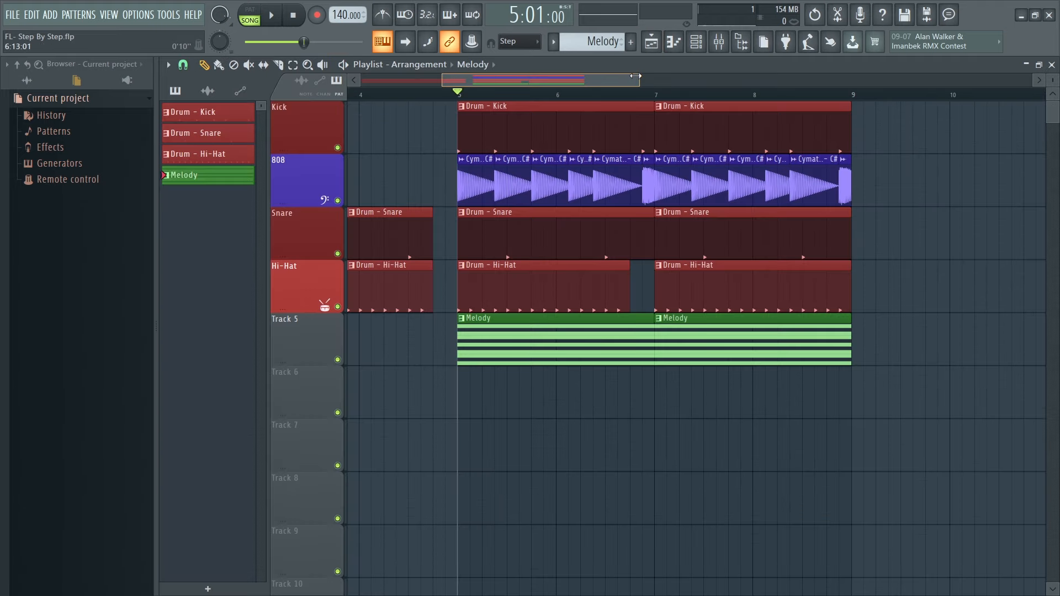
left_click_drag(639, 81, 531, 81)
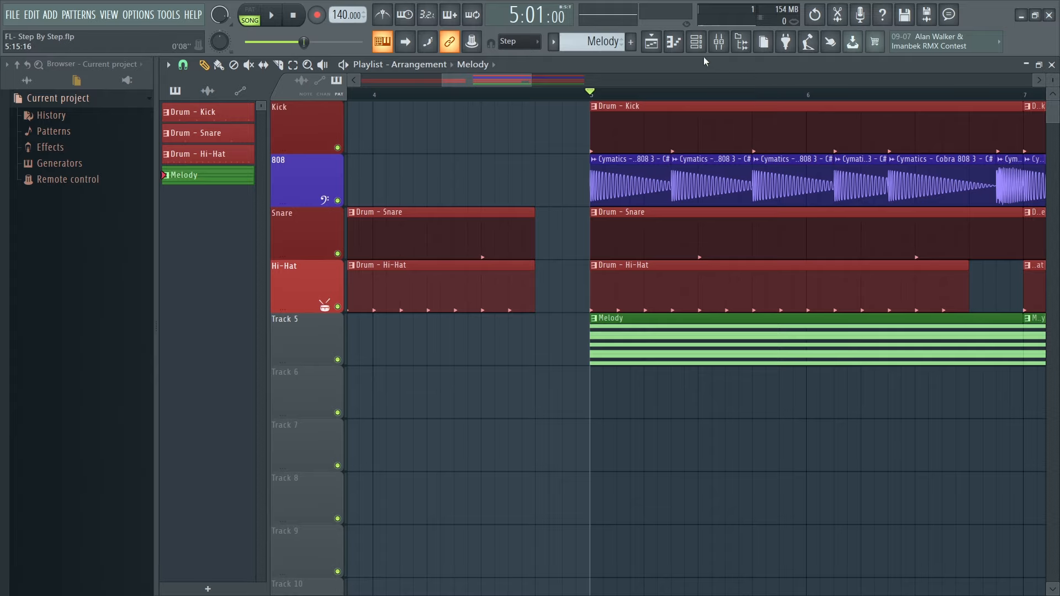
left_click(657, 42)
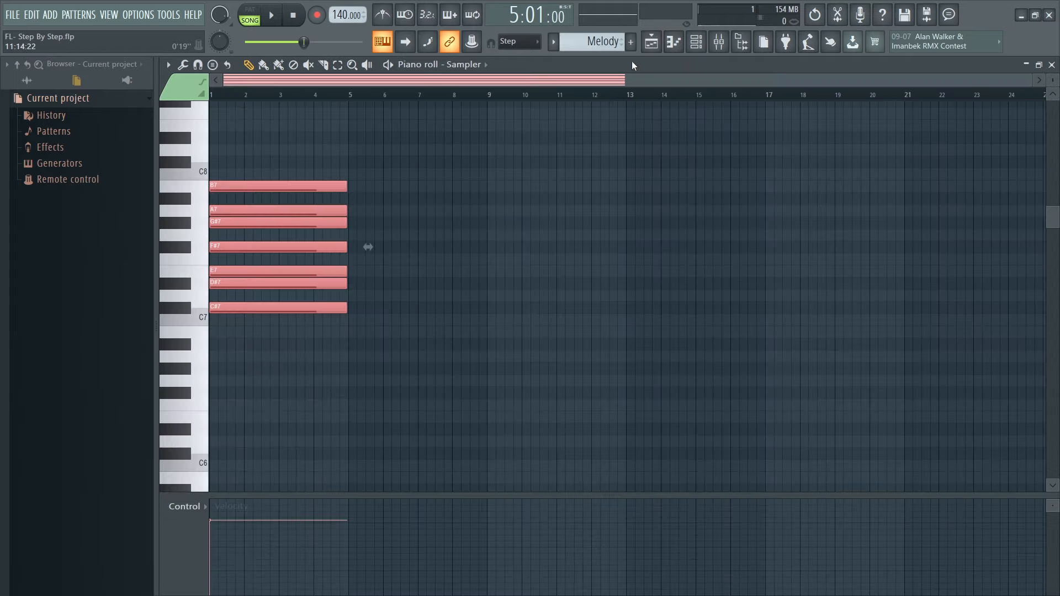
left_click(658, 47)
left_click(658, 49)
left_click(675, 44)
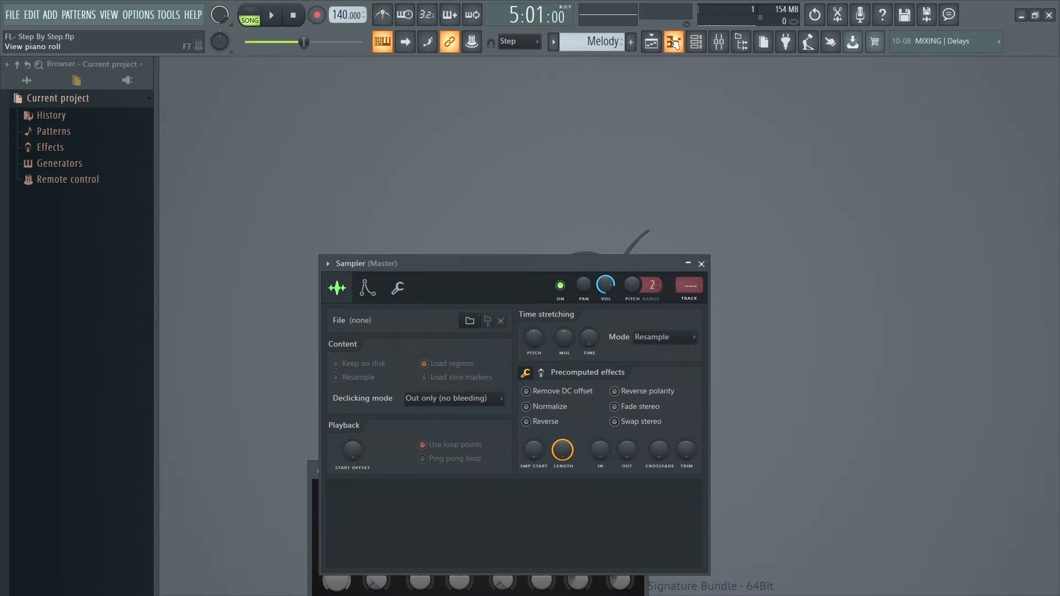
left_click(675, 44)
left_click(675, 44)
left_click(675, 45)
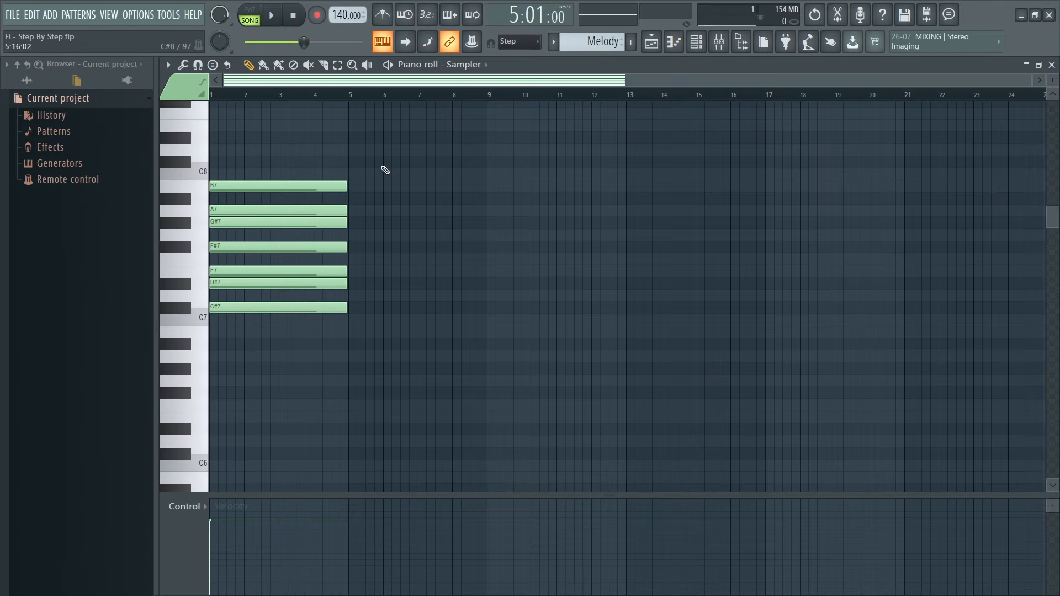
Add a C#8 note above the stamped scale, spanning the same four bars as the other notes.
mouse_move(341, 181)
left_mouse_down()
mouse_move(618, 182)
mouse_move(348, 195)
left_mouse_up()
left_click_drag(1027, 84, 769, 82)
mouse_move(1054, 82)
left_mouse_down()
mouse_move(1054, 102)
mouse_move(1055, 74)
left_mouse_up()
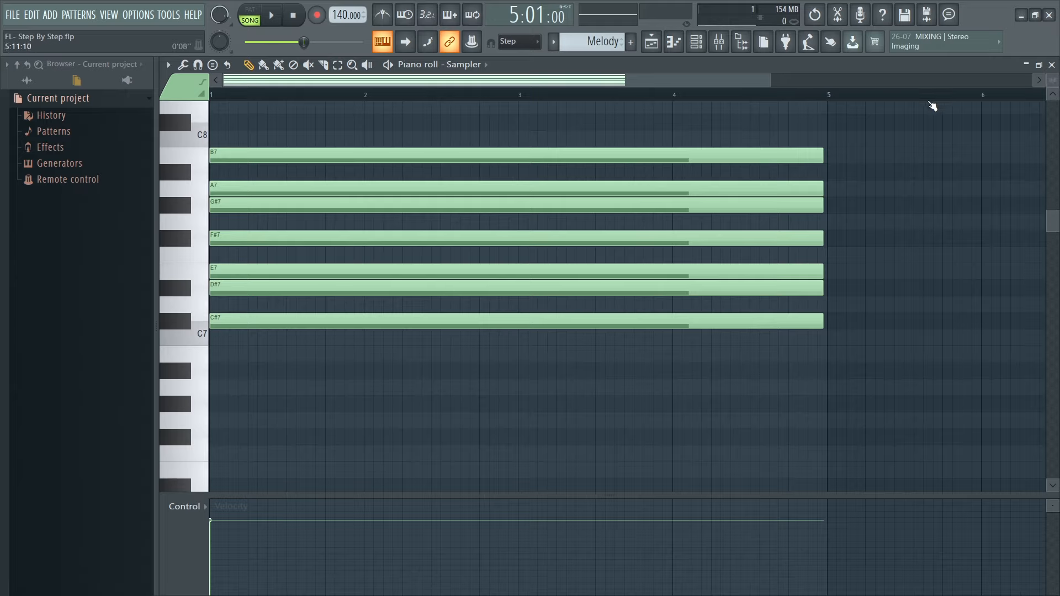
scroll(894, 140, "up", 3)
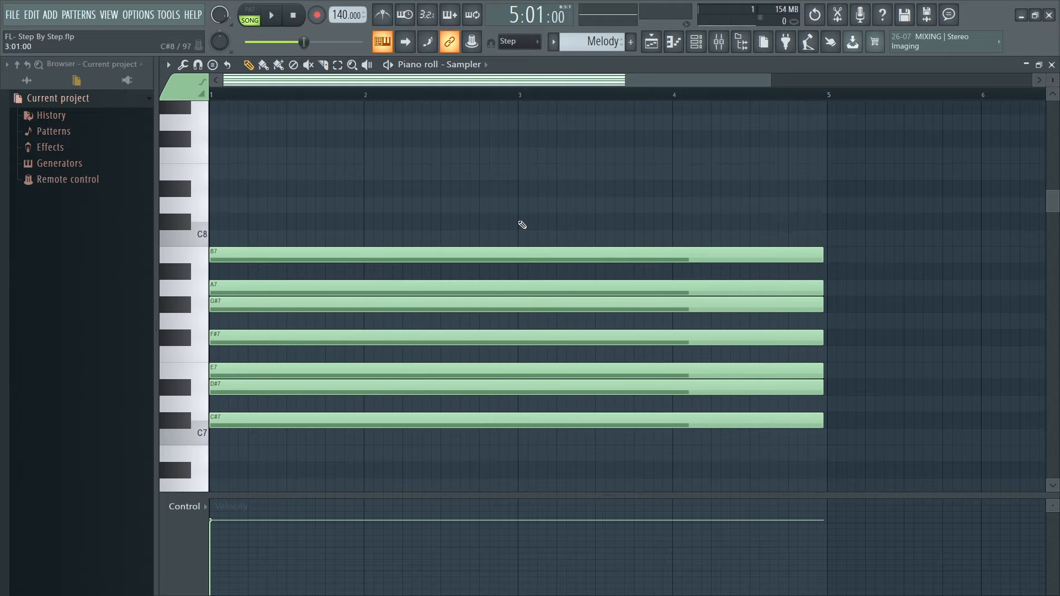
left_click(338, 64)
key("p")
left_click(225, 204)
left_click_drag(256, 210, 248, 227)
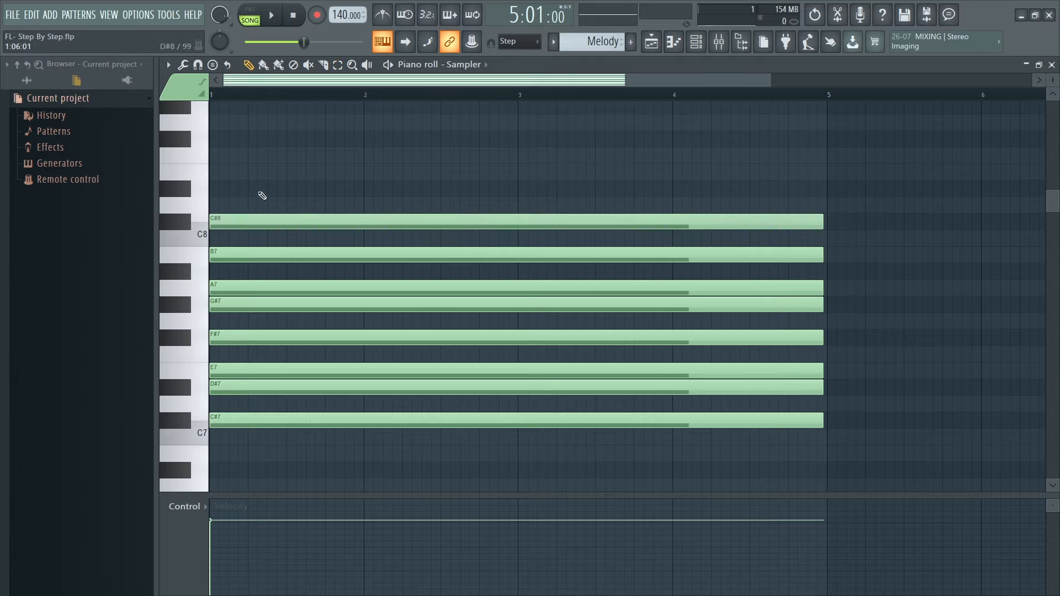
Select all eight scale notes and duplicate them one octave higher, from C#8 to C#9, aligned with the start of bar 1.
left_click(338, 64)
left_click_drag(642, 149, 366, 440)
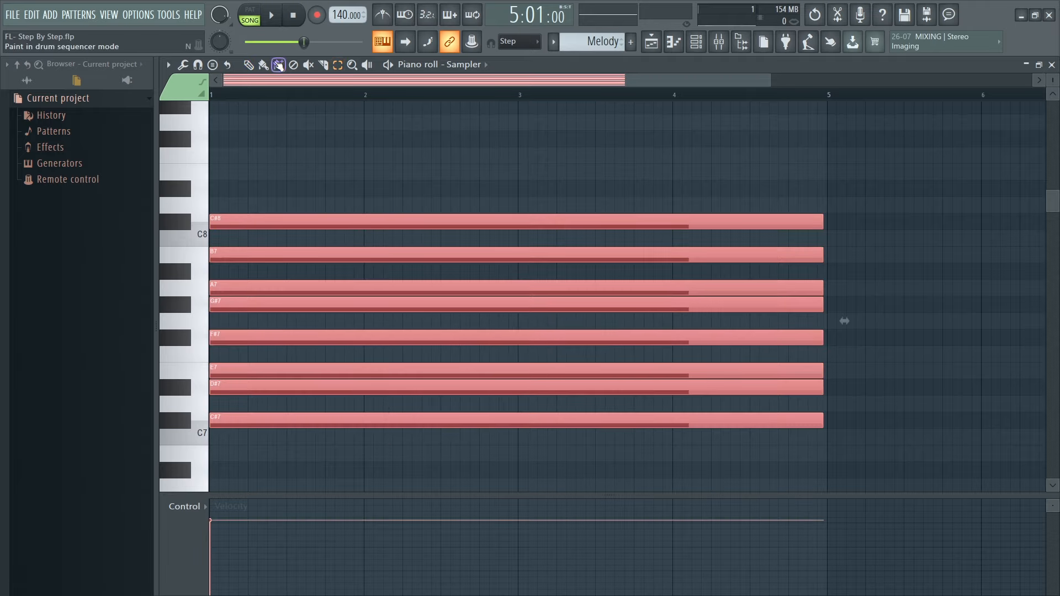
key("super")
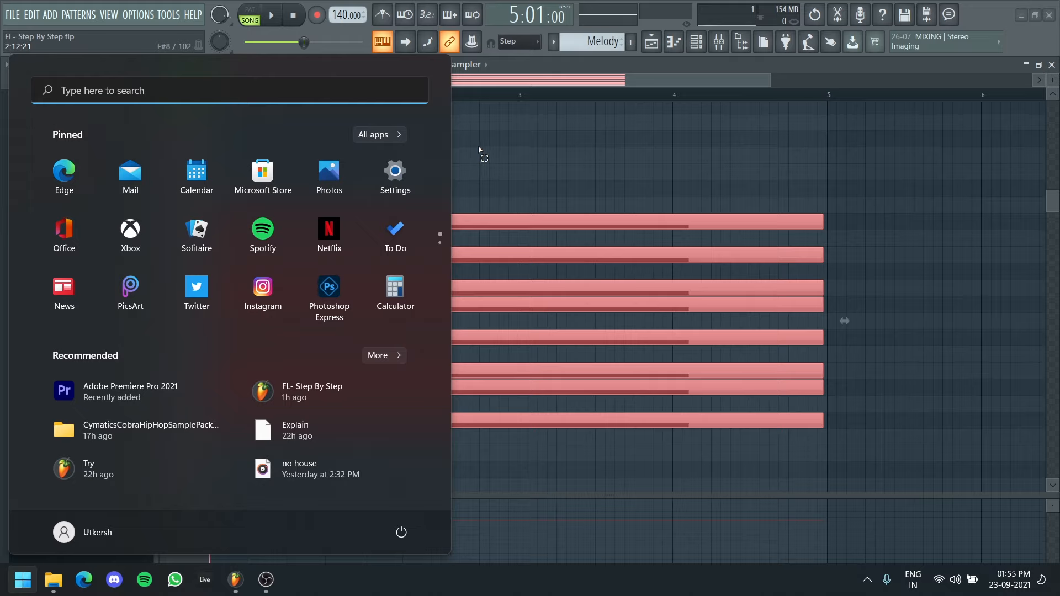
key("super")
key("shift+Right")
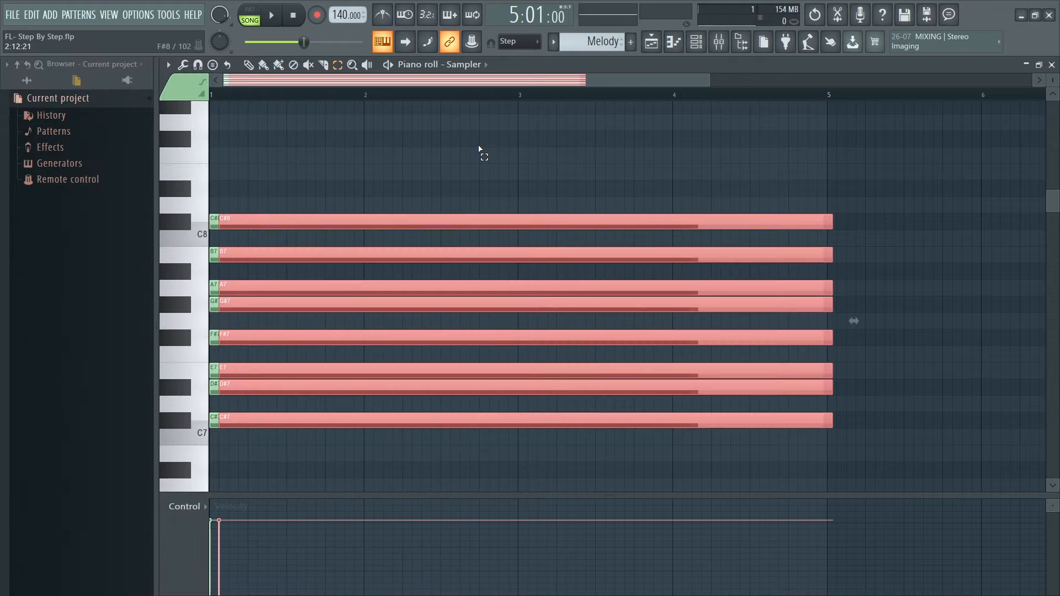
left_click(250, 66)
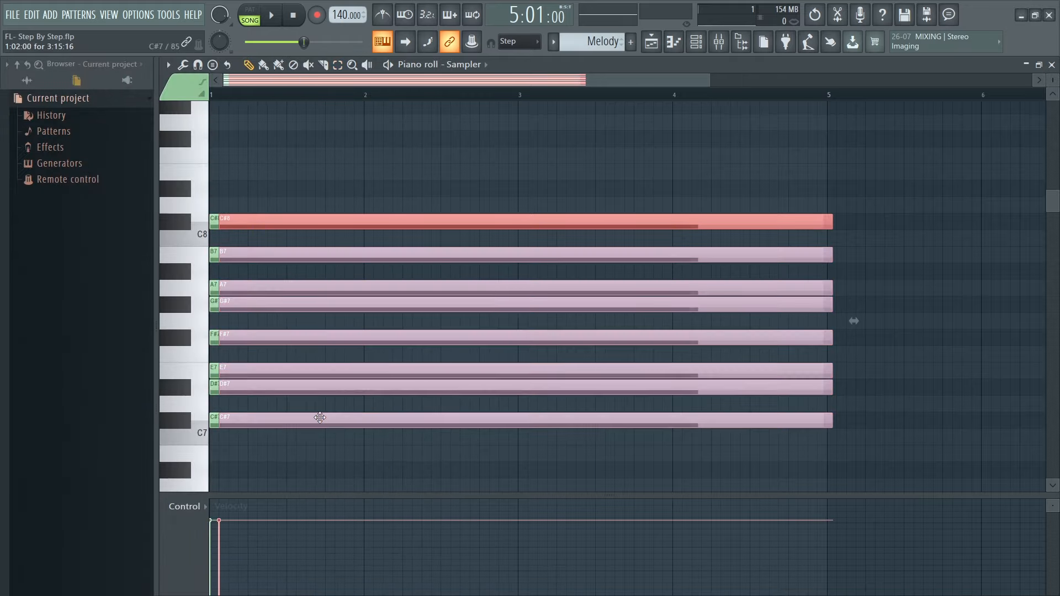
mouse_move(320, 418)
left_mouse_down()
mouse_move(379, 241)
mouse_move(308, 209)
left_mouse_up()
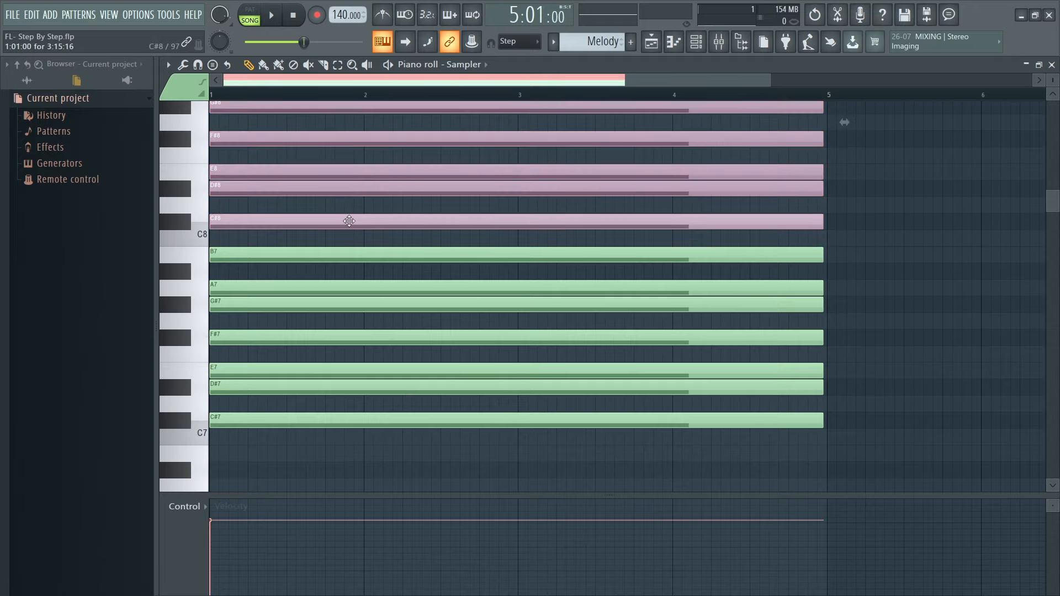
scroll(331, 215, "up", 3)
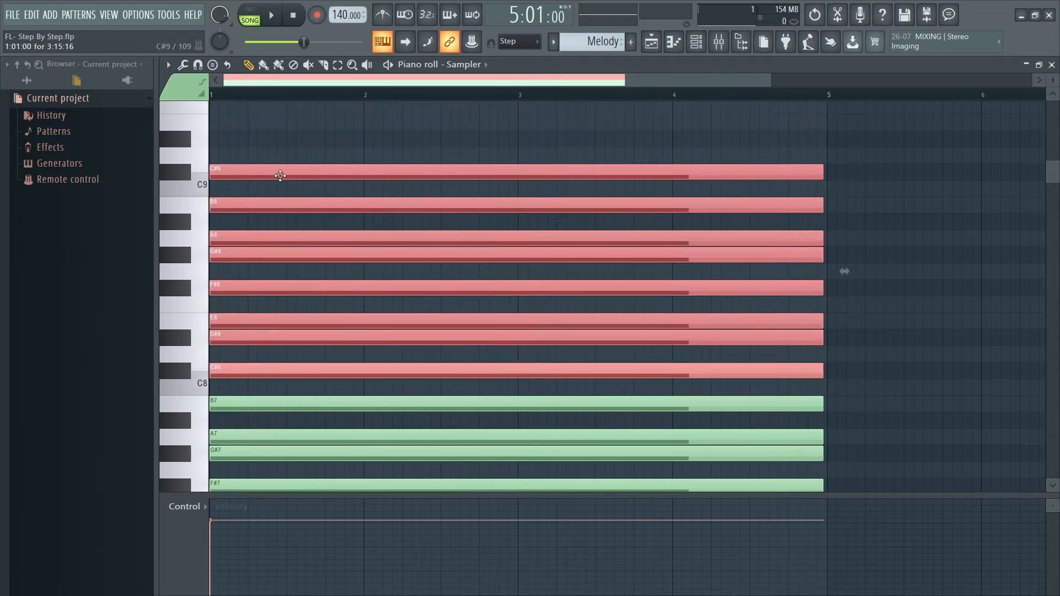
scroll(281, 176, "down", 1)
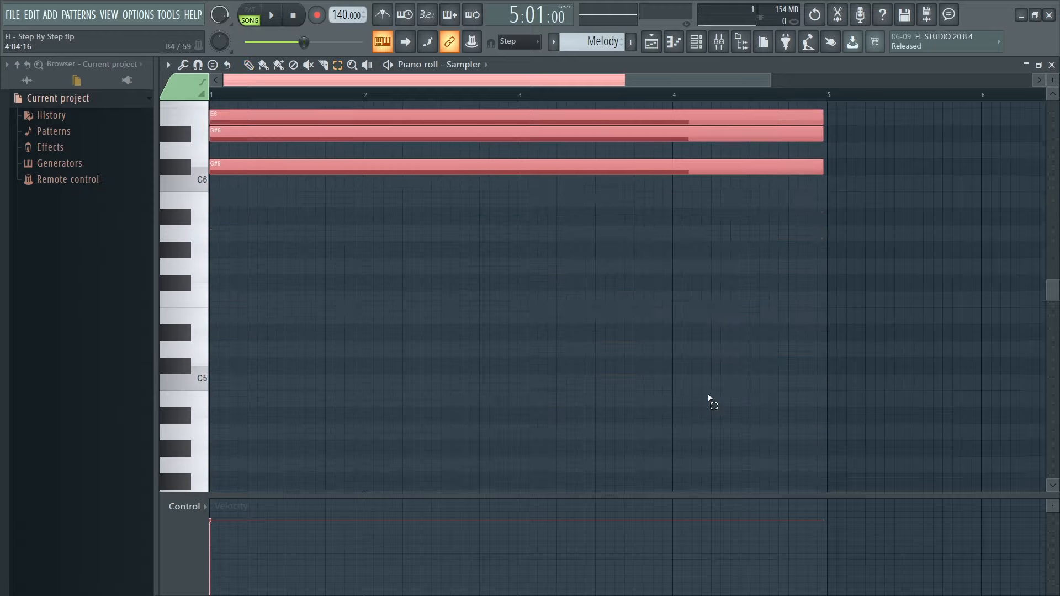
Transpose all the selected scale notes down one octave so that the lowest note is C#5.
scroll(795, 405, "up", 7)
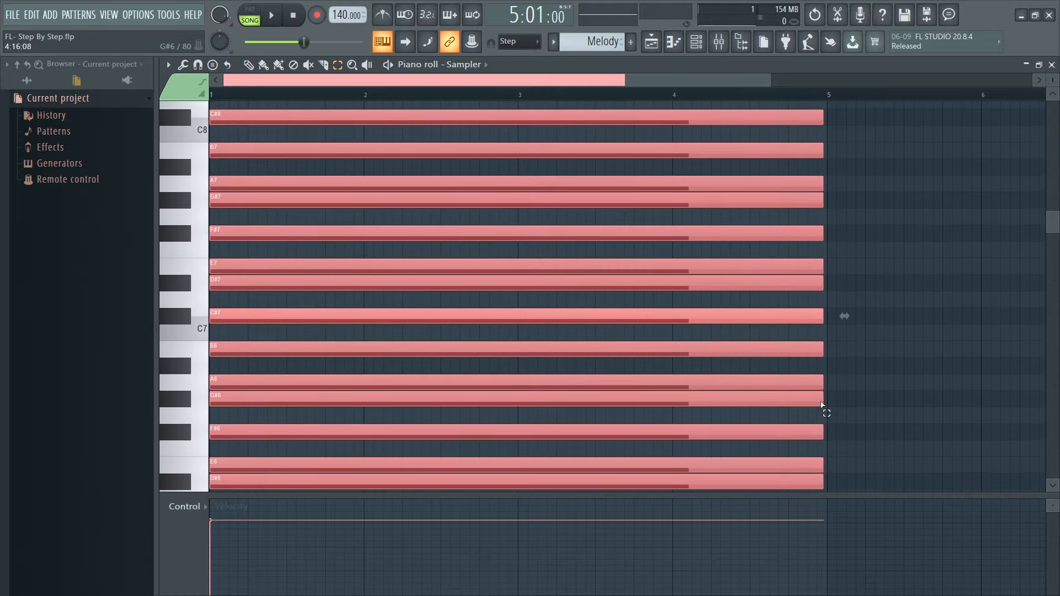
key("ctrl+Down")
key("ctrl+Down")
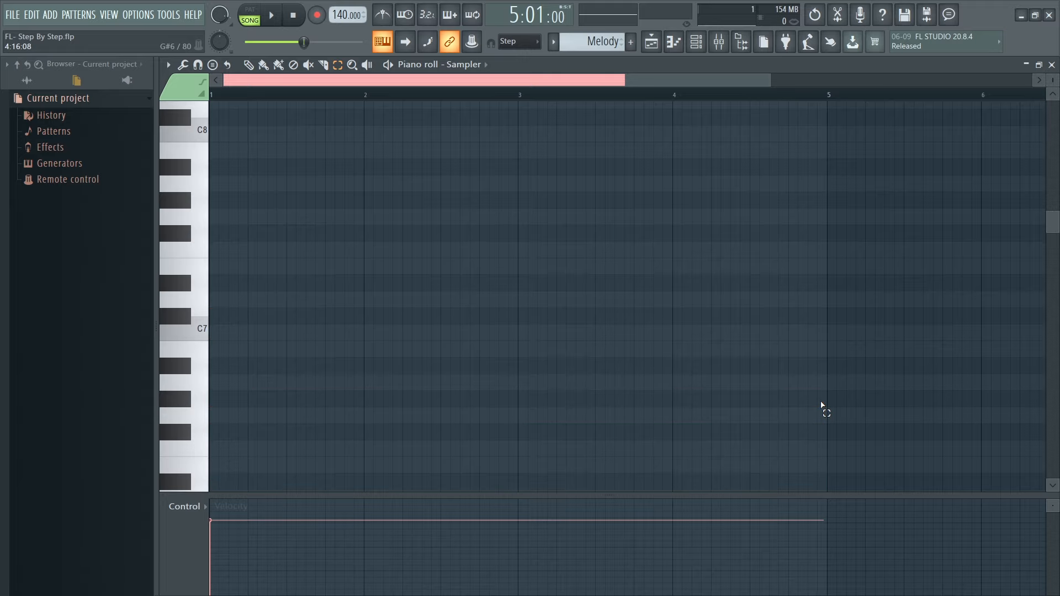
key("ctrl+Up")
key("ctrl+Up")
key("ctrl+Up")
key("ctrl+Down")
key("ctrl+Down")
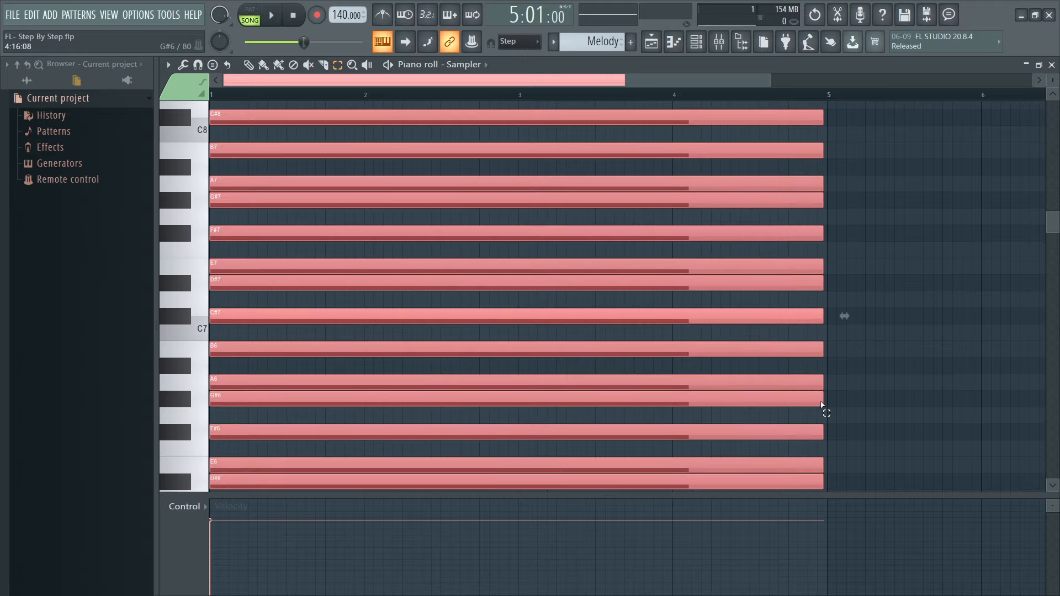
scroll(822, 406, "down", 6)
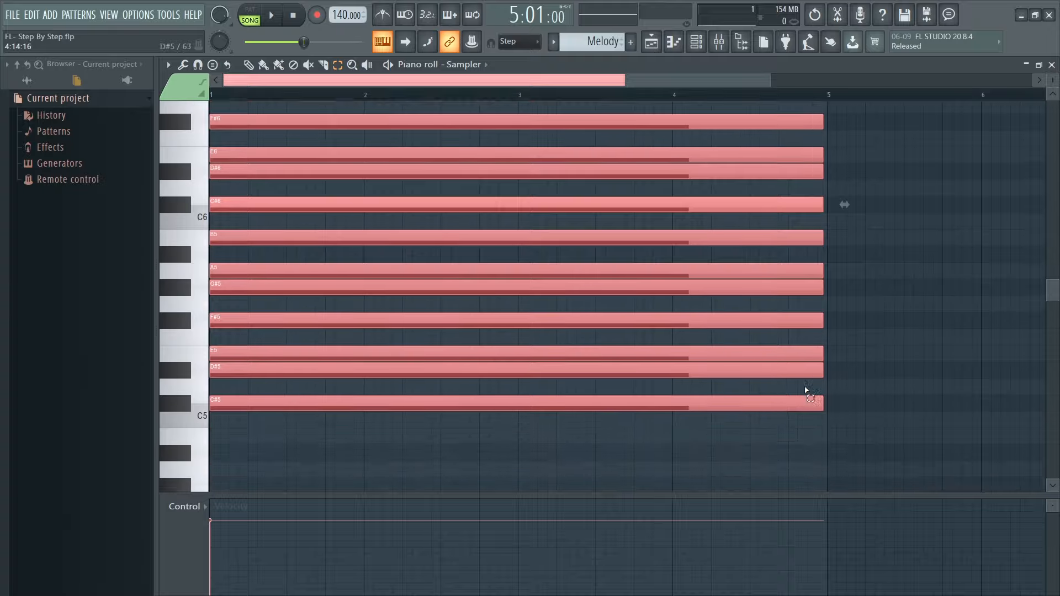
Close the Sampler piano roll and open the FL Keys piano roll from the Channel rack, with the Sampler scale as ghost notes.
left_click(1051, 65)
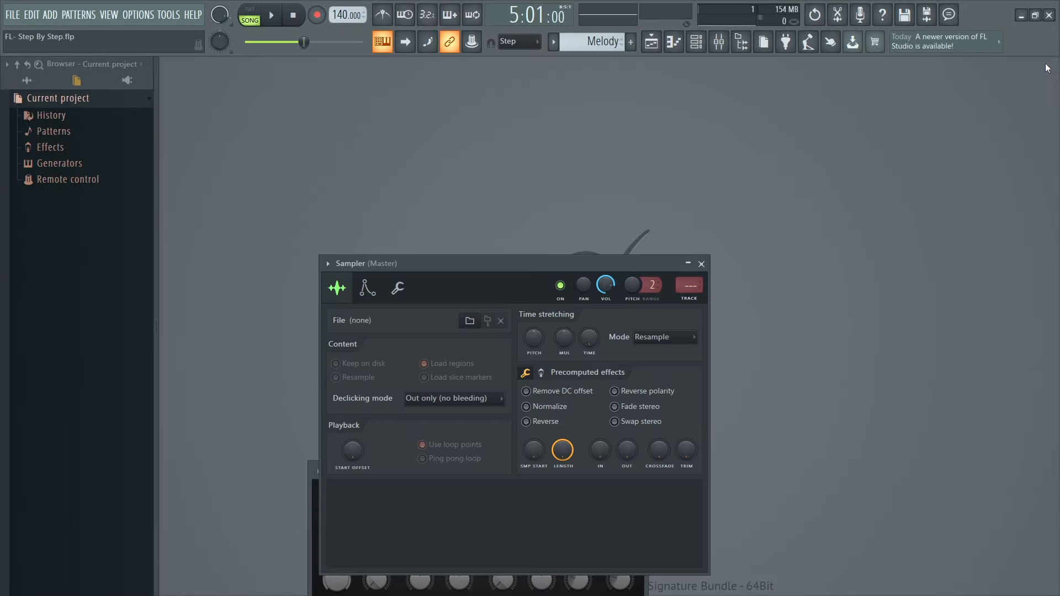
left_click(696, 41)
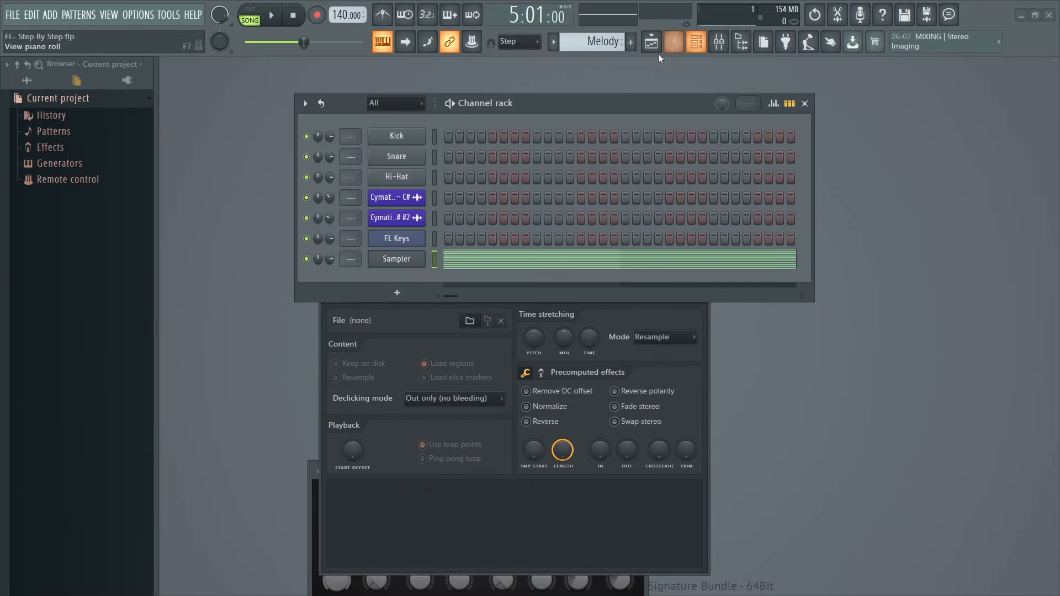
right_click(402, 240)
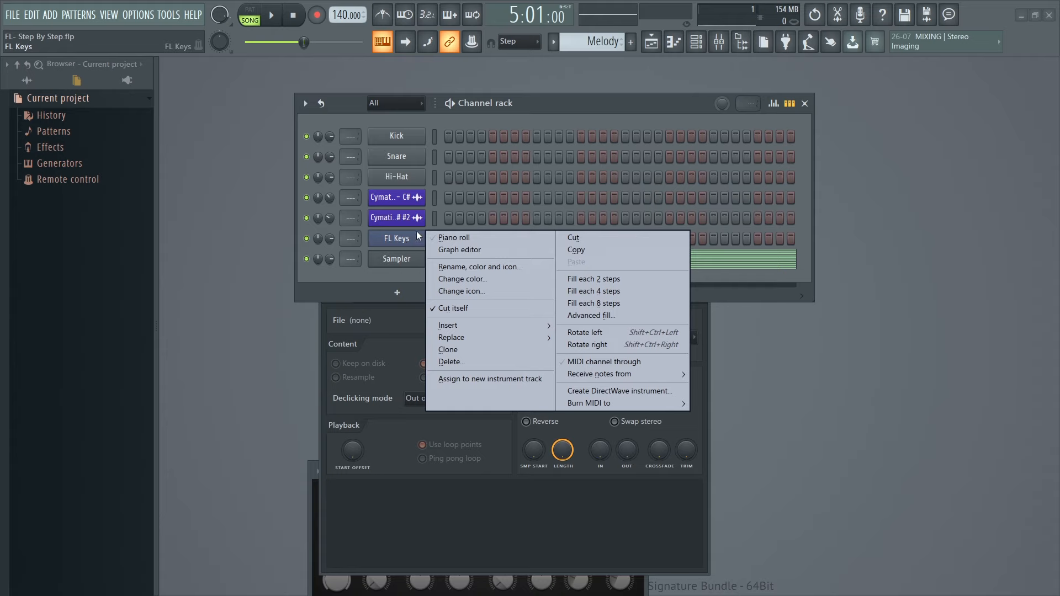
left_click(446, 235)
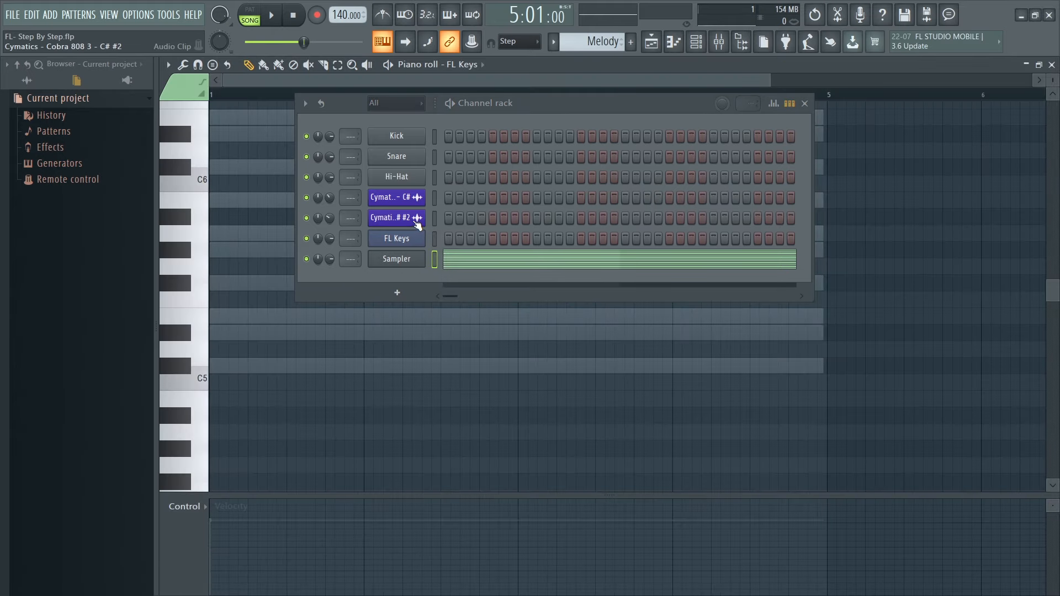
left_click(394, 263)
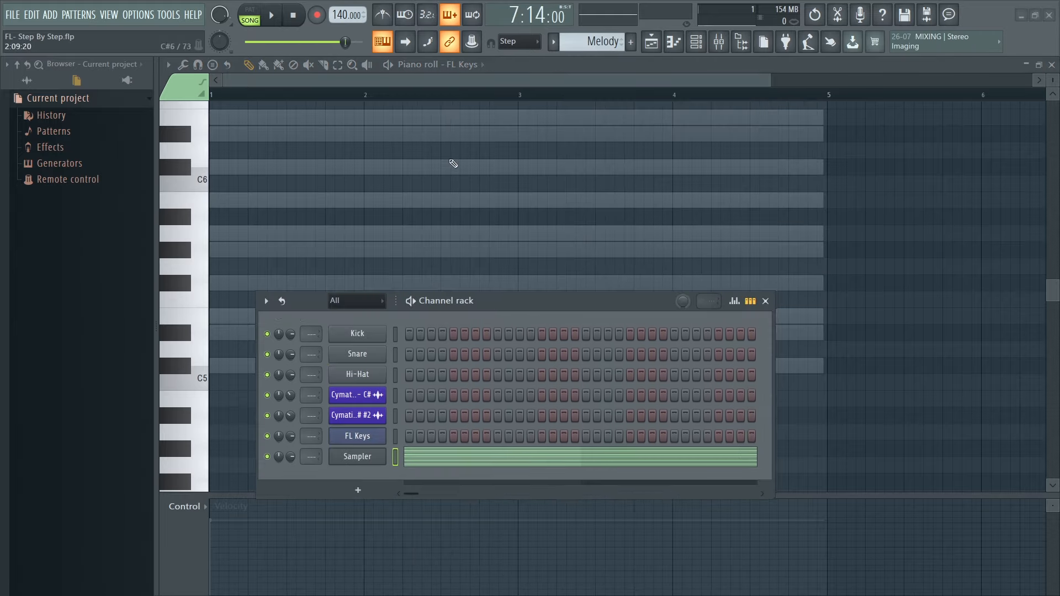
scroll(498, 186, "up", 2)
scroll(498, 186, "up", 3)
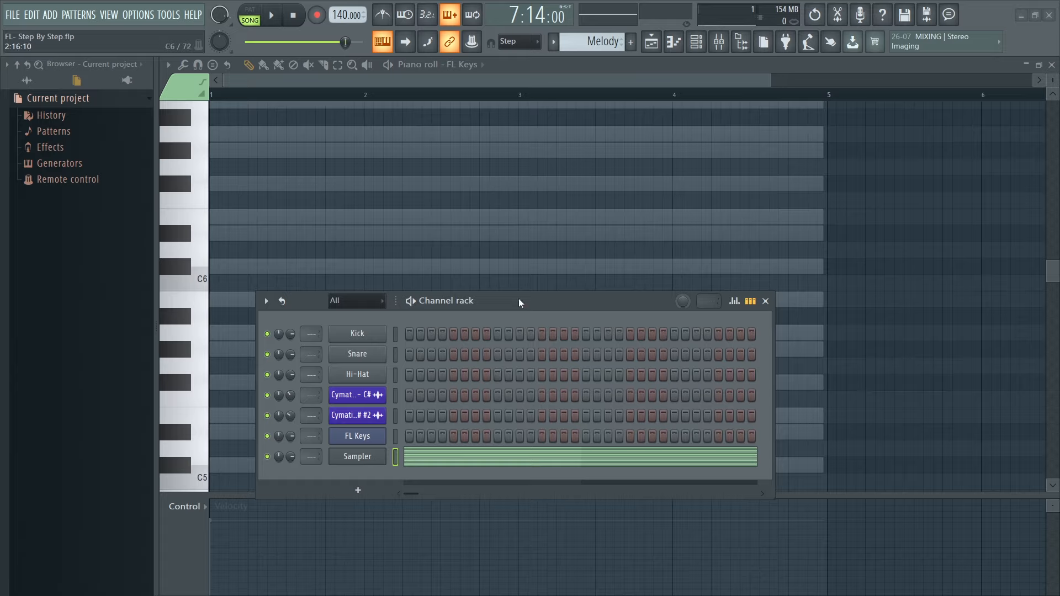
Add a C#6 note at the start of bar 1 in the FL Keys piano roll, keeping the Channel rack out of the way.
left_click_drag(519, 302, 600, 318)
left_click(500, 186)
right_click(512, 190)
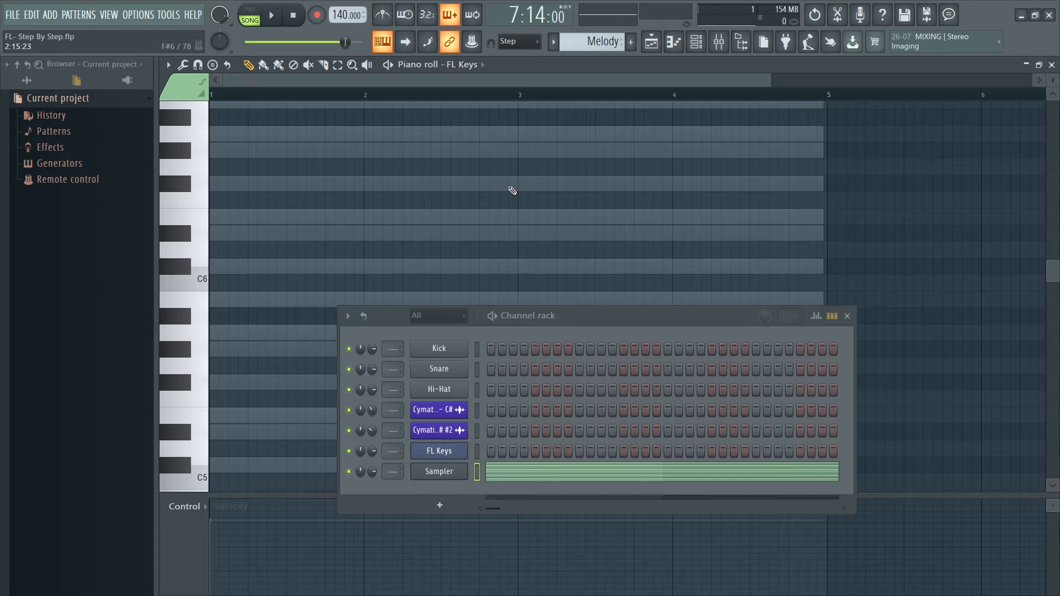
left_click_drag(591, 316, 604, 302)
scroll(260, 213, "up", 3)
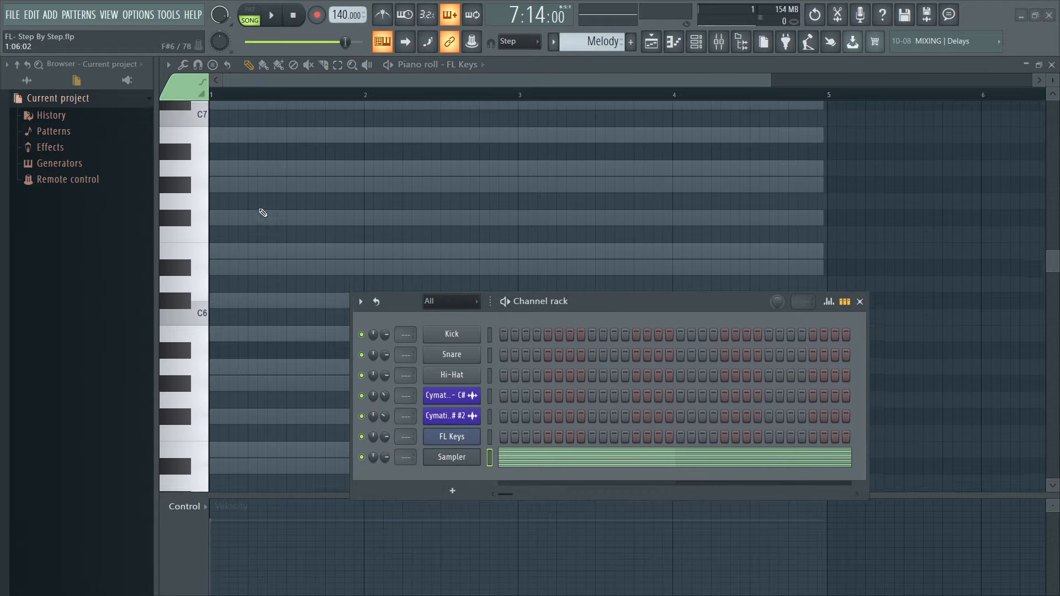
left_click(220, 319)
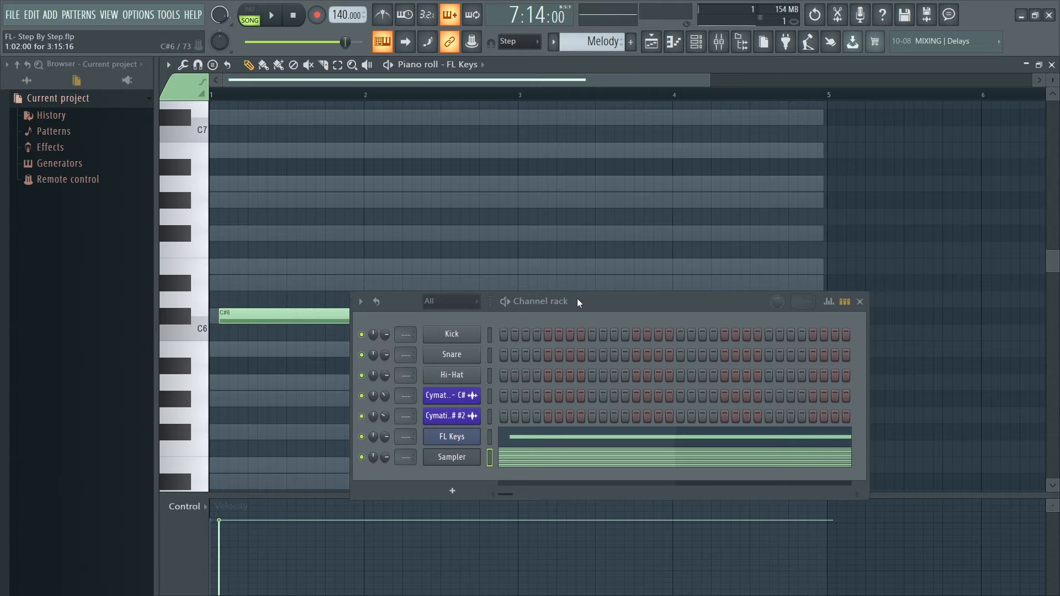
left_click_drag(577, 298, 570, 369)
mouse_move(554, 307)
left_mouse_down()
mouse_move(521, 307)
mouse_move(525, 315)
left_mouse_up()
right_click(523, 306)
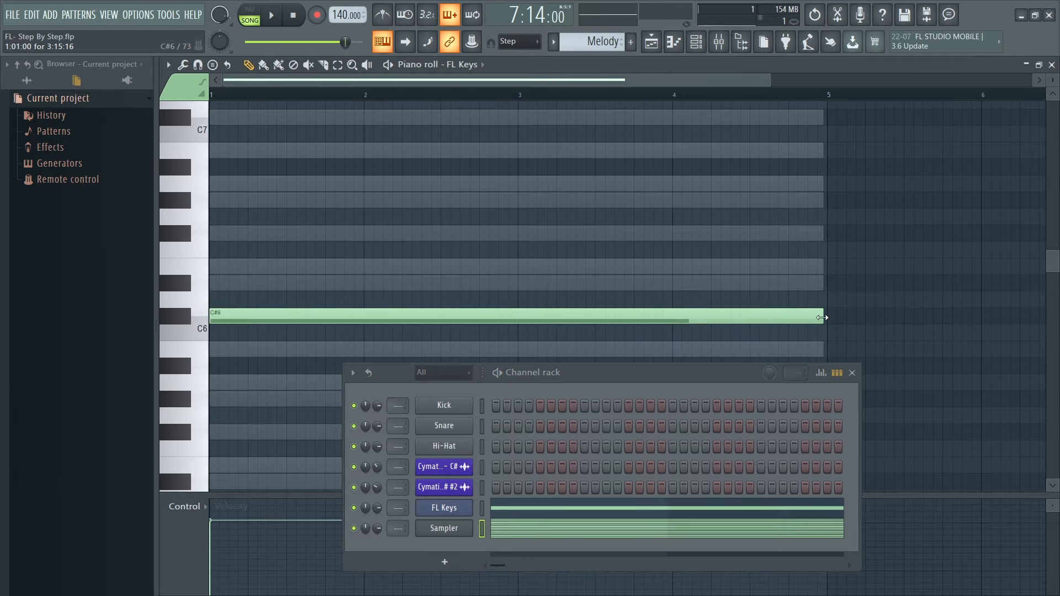
Shorten the C#6 note to slightly less than one beat and reposition the Channel rack.
left_click_drag(822, 318, 230, 316)
left_click(224, 316)
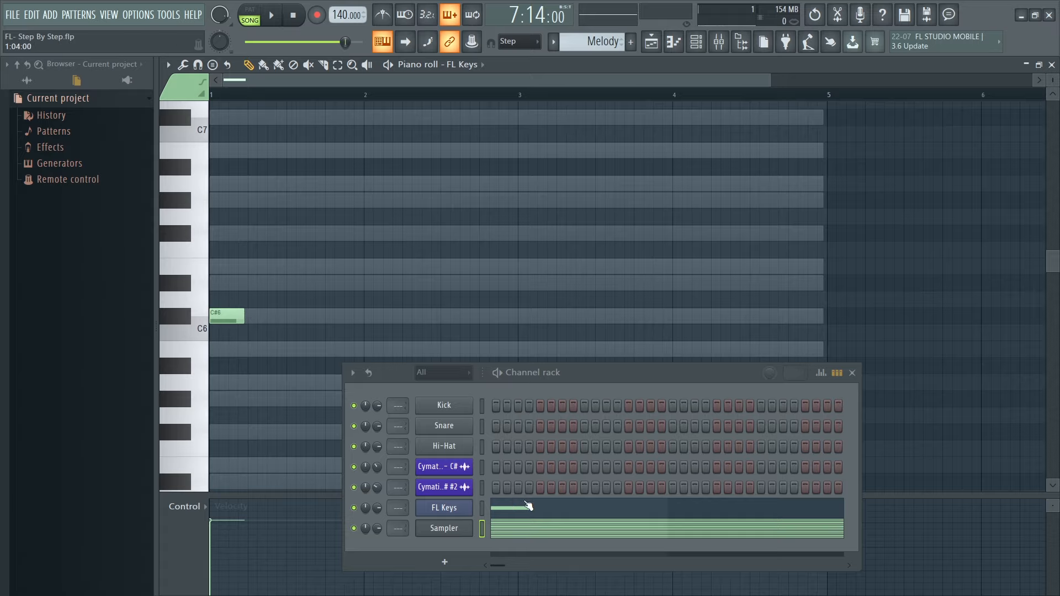
left_click_drag(638, 374, 629, 312)
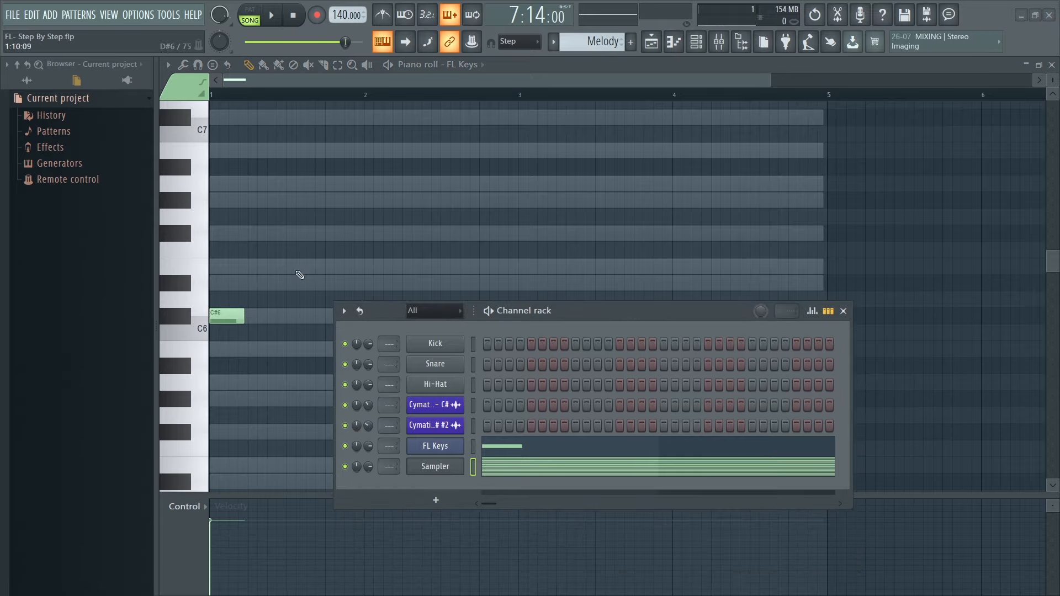
left_click(281, 251)
left_click(320, 201)
left_click(370, 283)
right_click(342, 200)
right_click(309, 254)
right_click(393, 282)
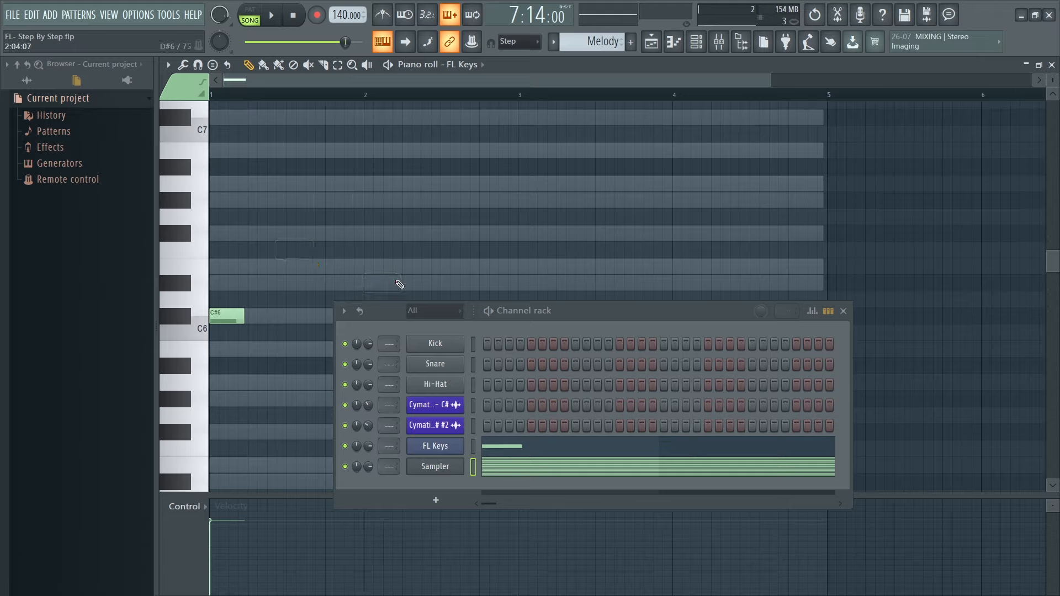
Add a G#6 note on the second beat of bar 1 and audition it in pattern playback mode.
left_click(271, 200)
key("space")
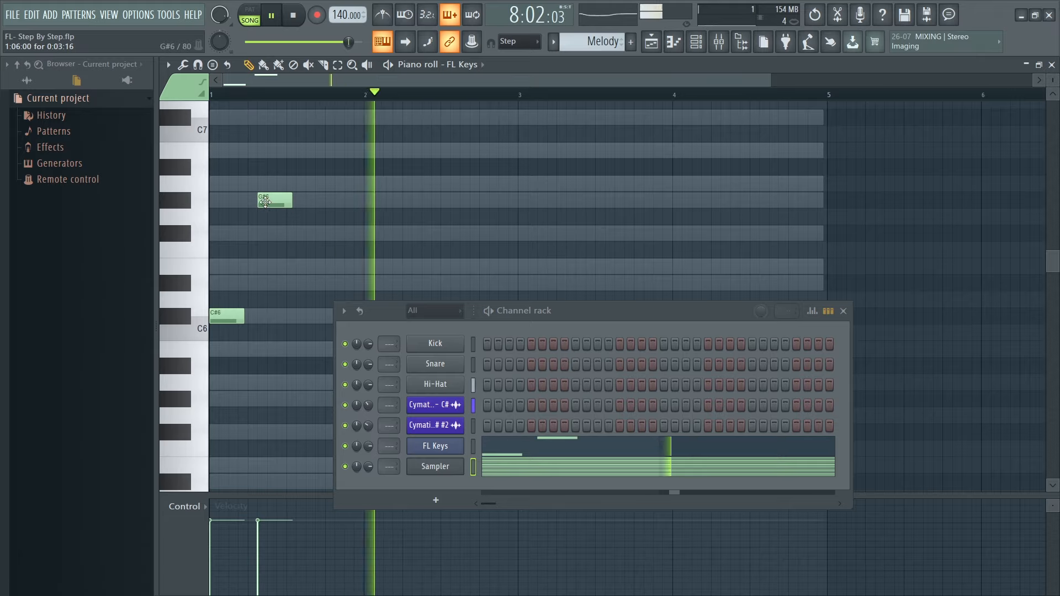
key("space")
left_click(250, 10)
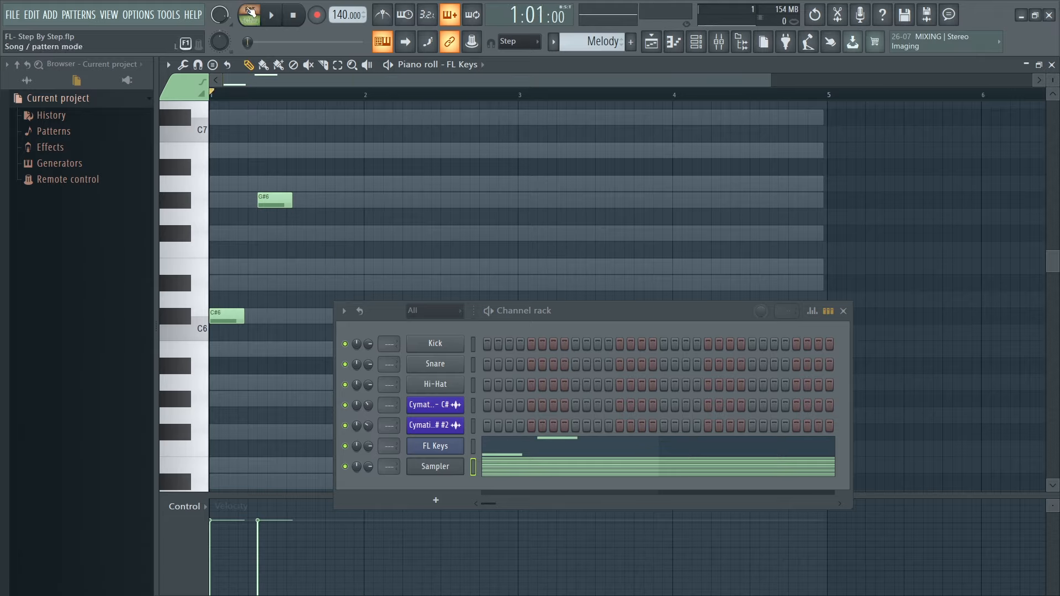
key("space")
key("space")
left_click_drag(269, 200, 260, 201)
key("space")
Add a C#6 note on beat 3 and an F#6 note on beat 4 of bar 1, and play the pattern.
left_click(293, 316)
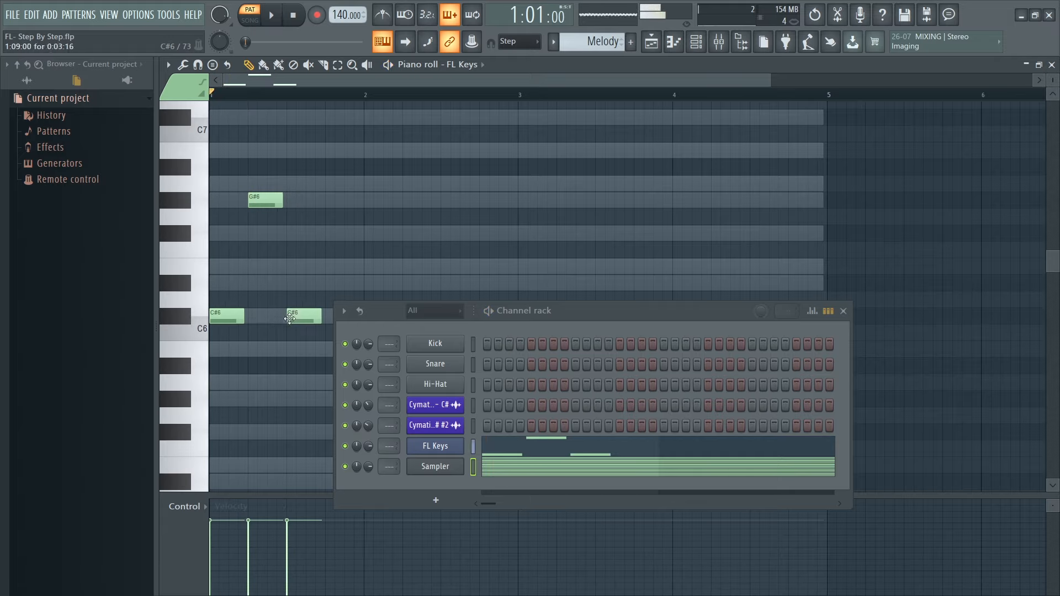
left_click(333, 236)
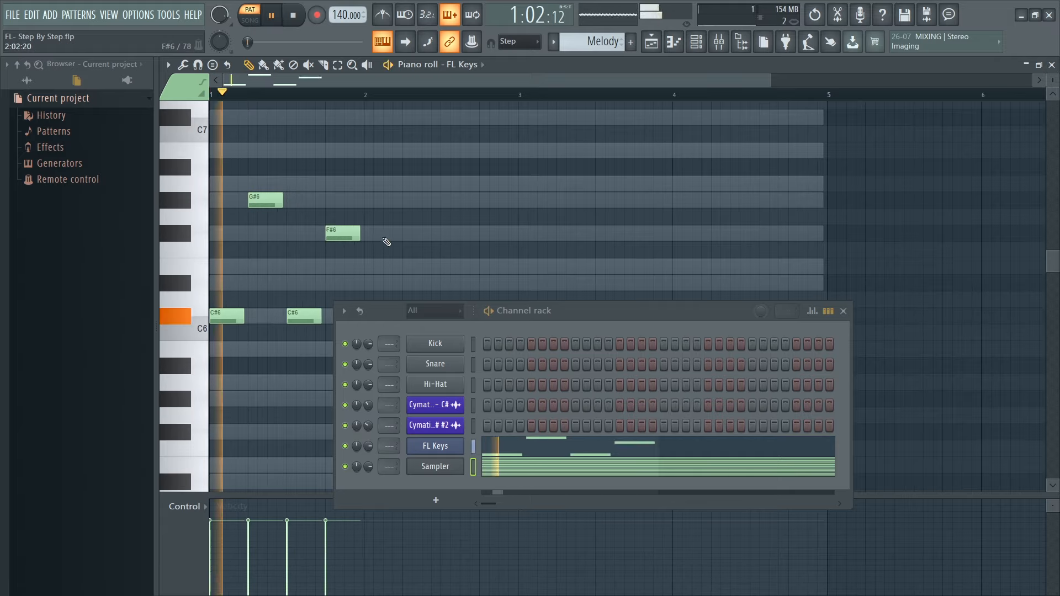
left_click_drag(589, 318, 579, 364)
key("space")
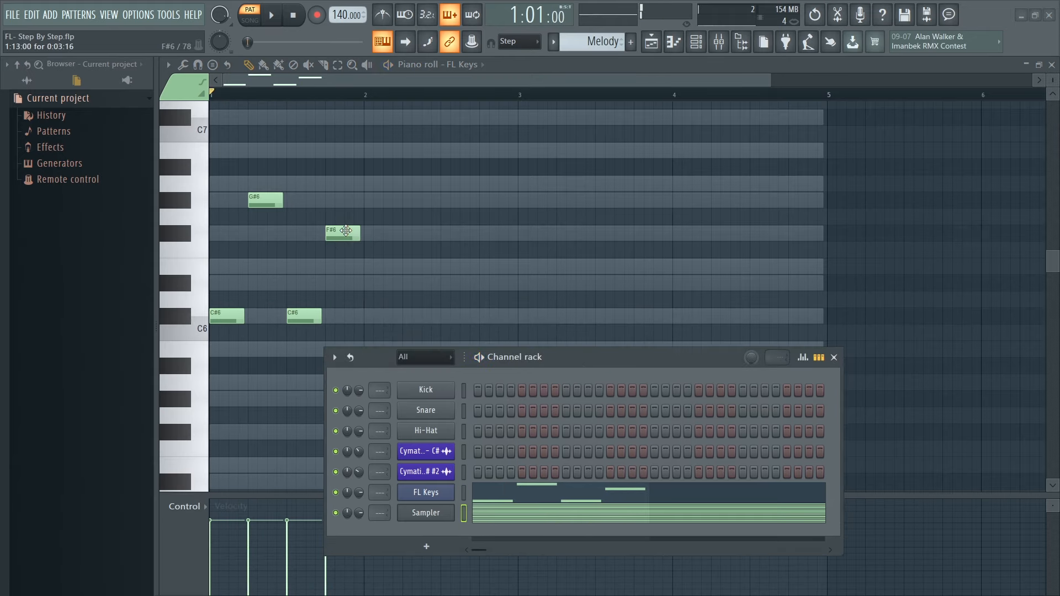
mouse_move(346, 230)
left_mouse_down()
mouse_move(340, 257)
mouse_move(348, 211)
mouse_move(348, 227)
left_mouse_up()
key("space")
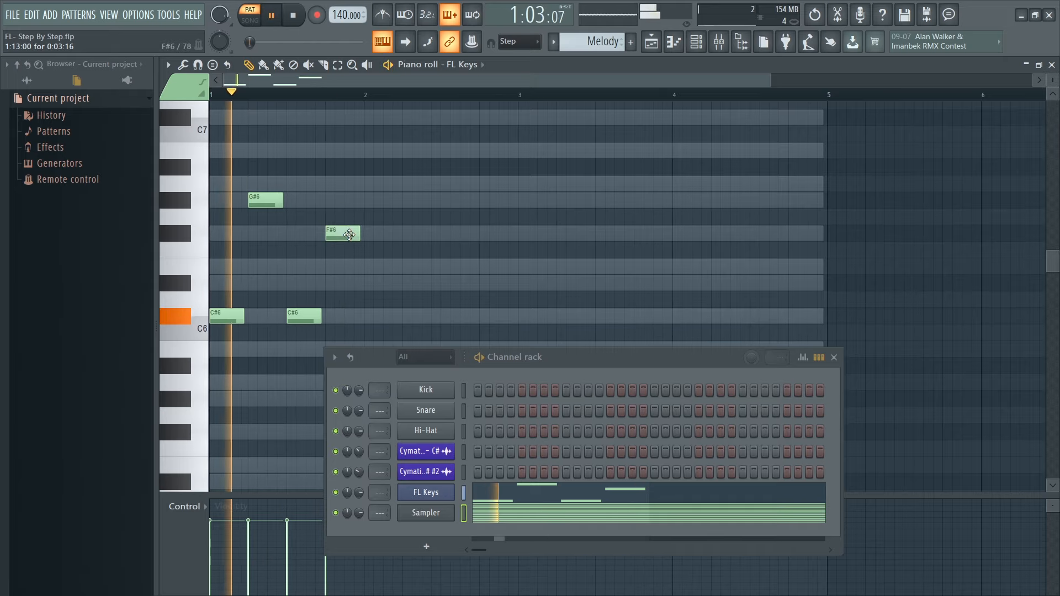
Add a C#6 note at the start of bar 2 and a G#6 note on its second beat, checking them by playback.
left_click(366, 317)
left_click(445, 200)
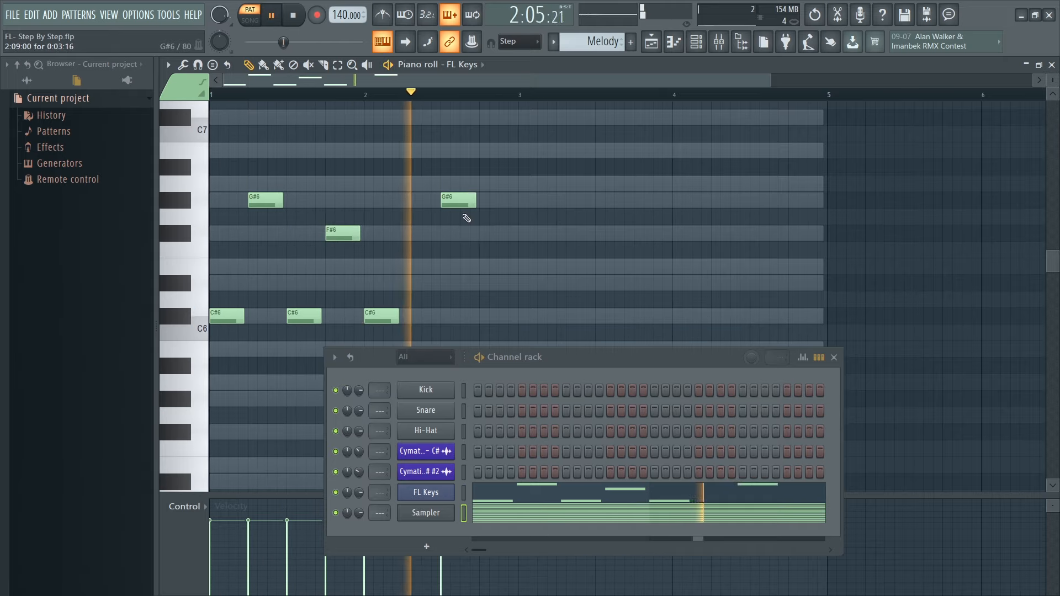
key("space")
key("space")
key("space")
left_click_drag(453, 198, 414, 195)
key("space")
Add a C#6 note on beat 3 and a D#6 note on beat 4 of bar 2, and play the melody.
left_click(449, 317)
left_click(496, 267)
key("space")
key("space")
key("space")
left_click_drag(495, 267, 497, 283)
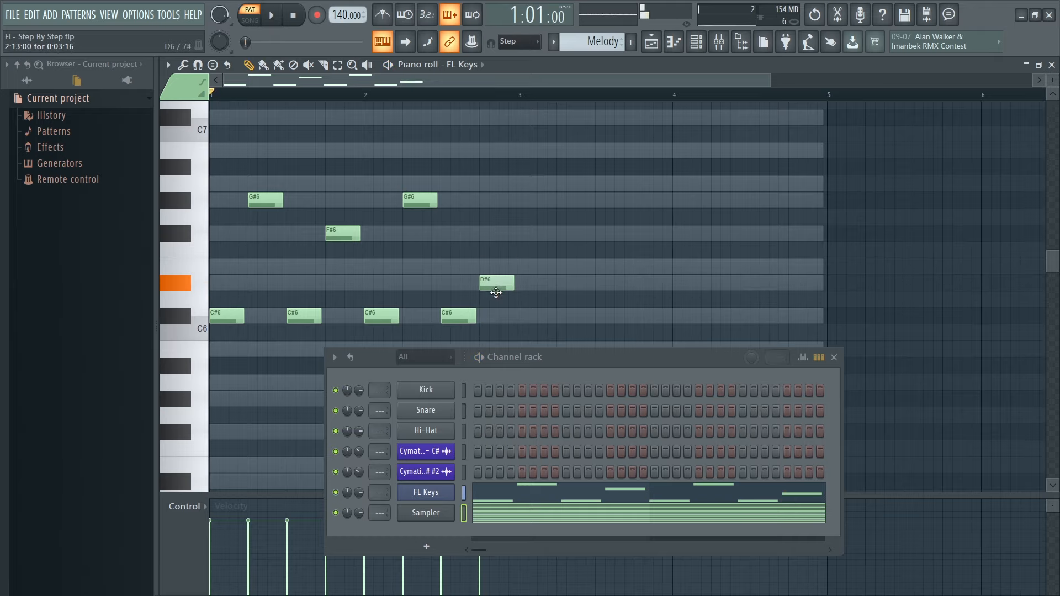
key("space")
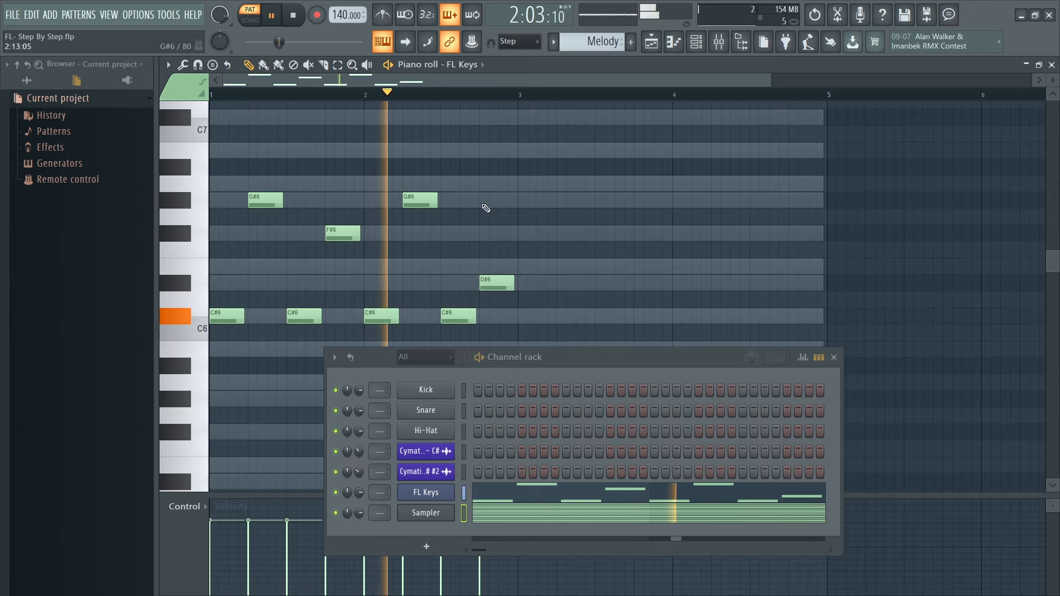
key("space")
key("space")
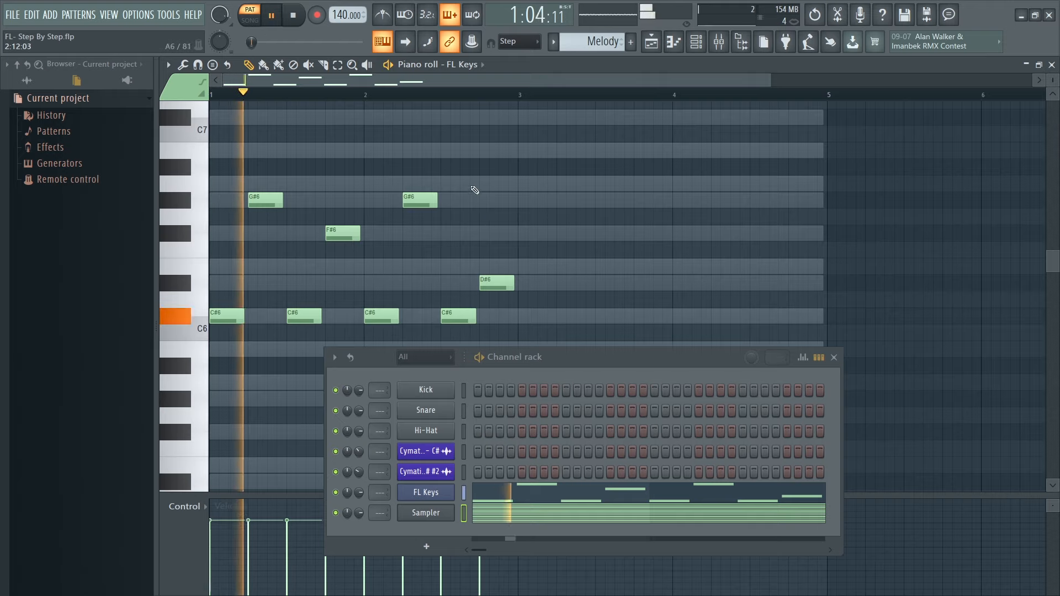
key("space")
Move the last melody note in bar 2 up to A6 and play the pattern.
key("e")
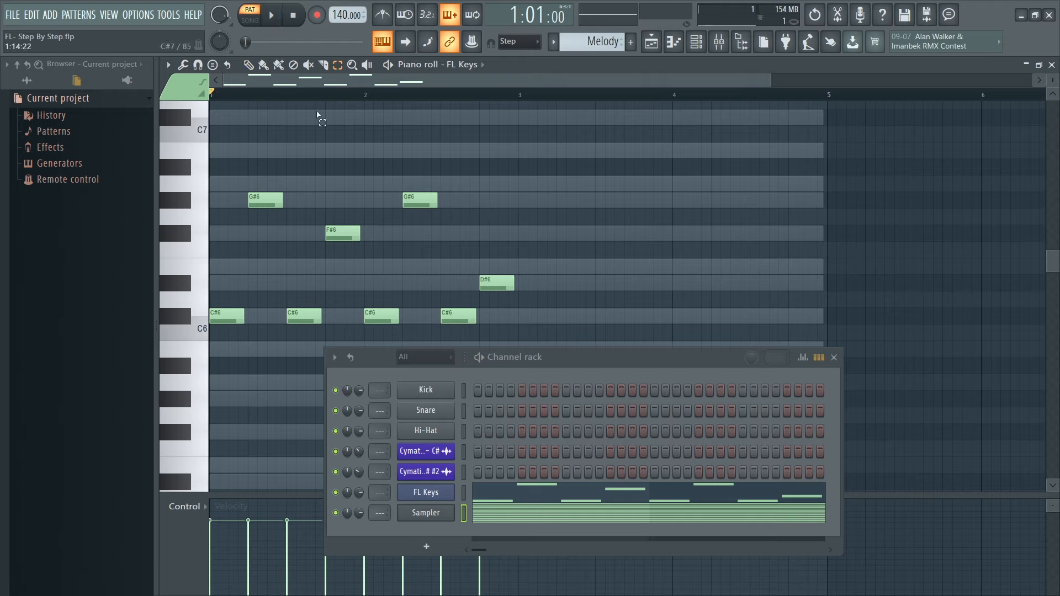
left_click(248, 65)
left_click_drag(494, 283, 492, 170)
key("space")
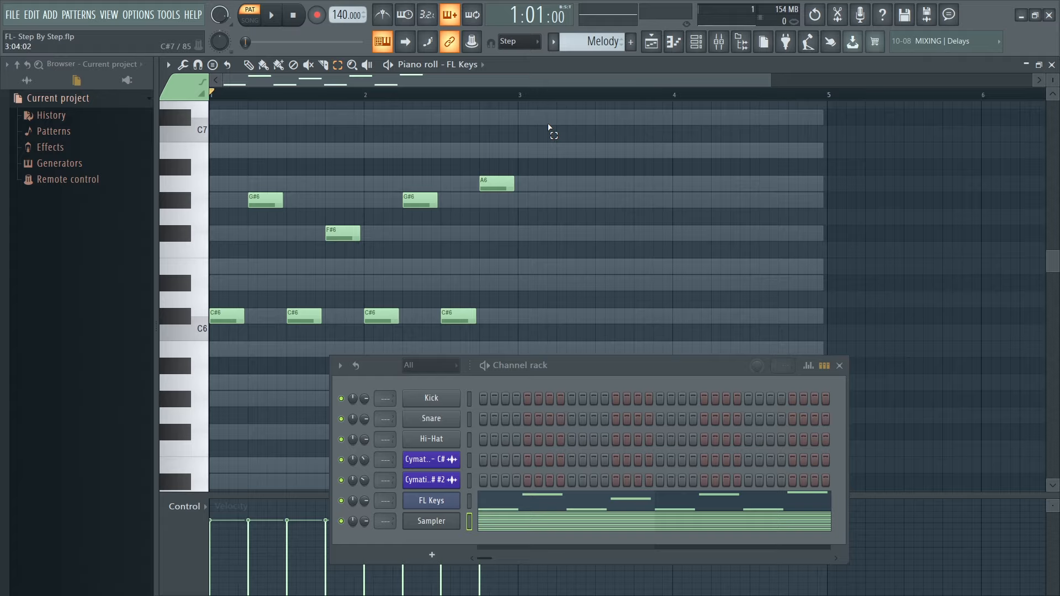
key("space")
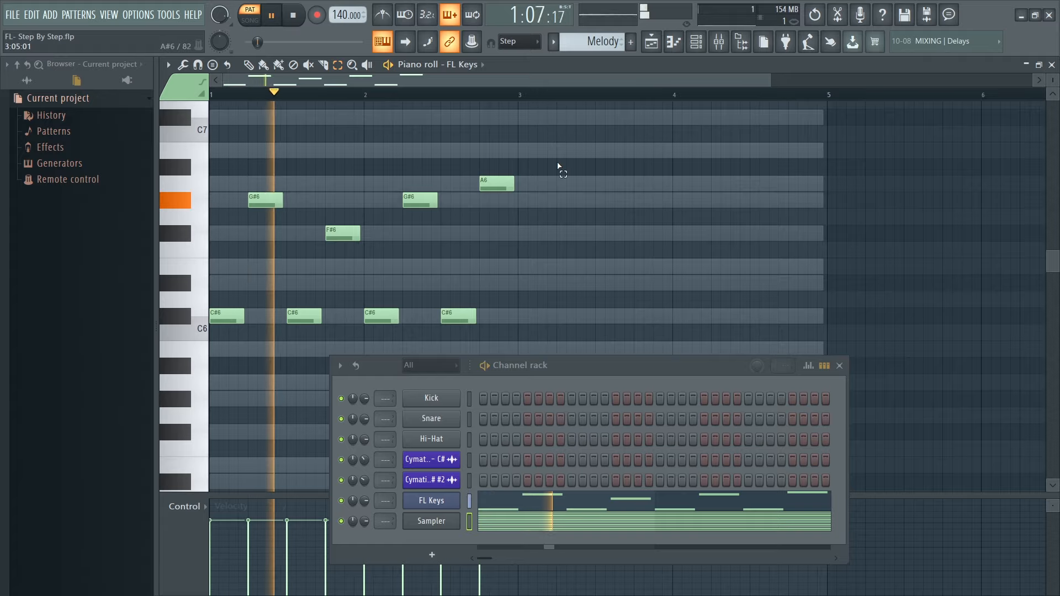
key("space")
Select all eight melody notes and listen to the pattern.
mouse_move(539, 145)
left_mouse_down()
mouse_move(459, 208)
mouse_move(210, 339)
left_mouse_up()
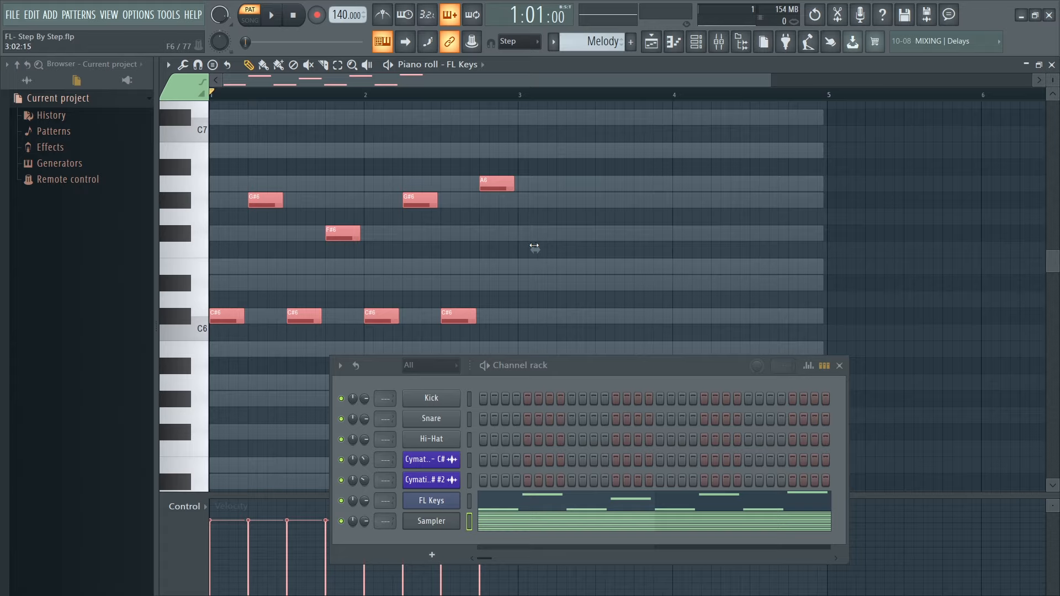
mouse_move(534, 247)
left_mouse_down()
mouse_move(552, 246)
mouse_move(506, 246)
mouse_move(804, 237)
mouse_move(845, 225)
mouse_move(382, 242)
mouse_move(534, 234)
left_mouse_up()
key("space")
key("space")
key("space")
key("space")
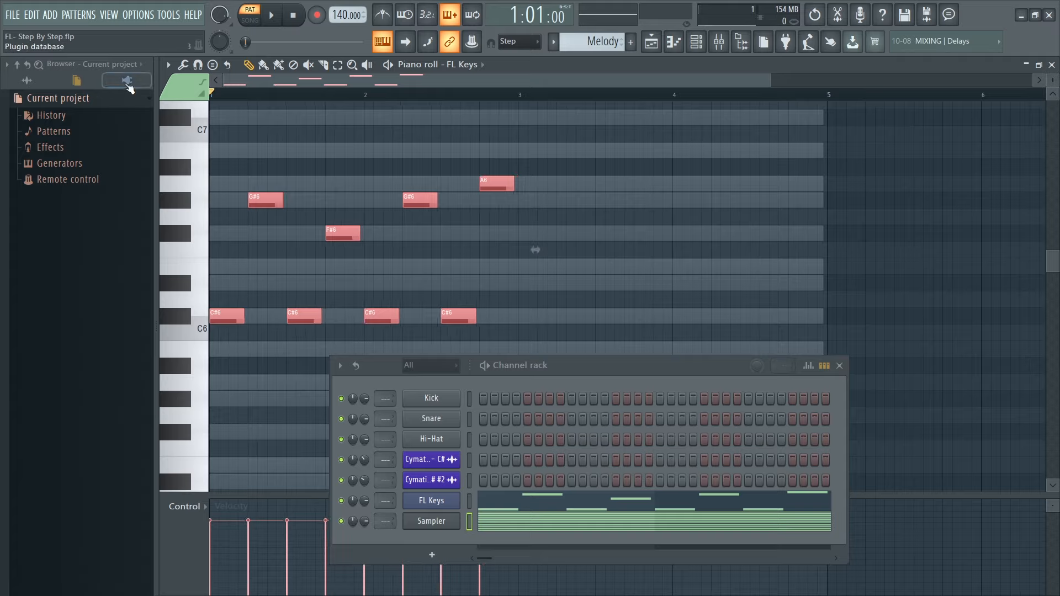
Set the piano roll snap to 1/2 beat and stretch the selected melody slightly so it ends at the start of bar 3.
left_click(196, 65)
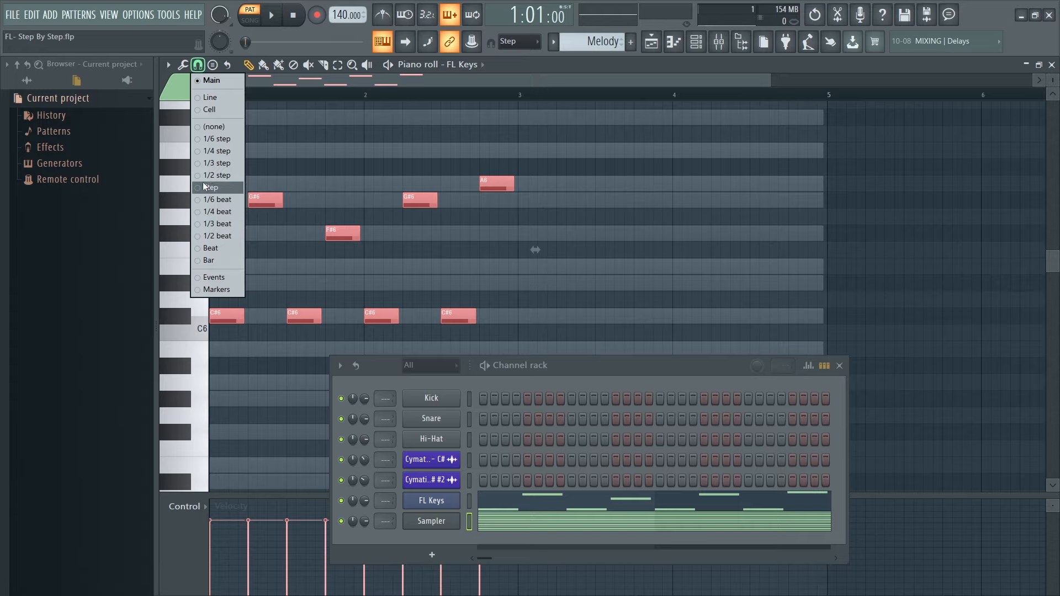
left_click(215, 235)
left_click_drag(537, 249, 539, 249)
left_click_drag(768, 78, 467, 78)
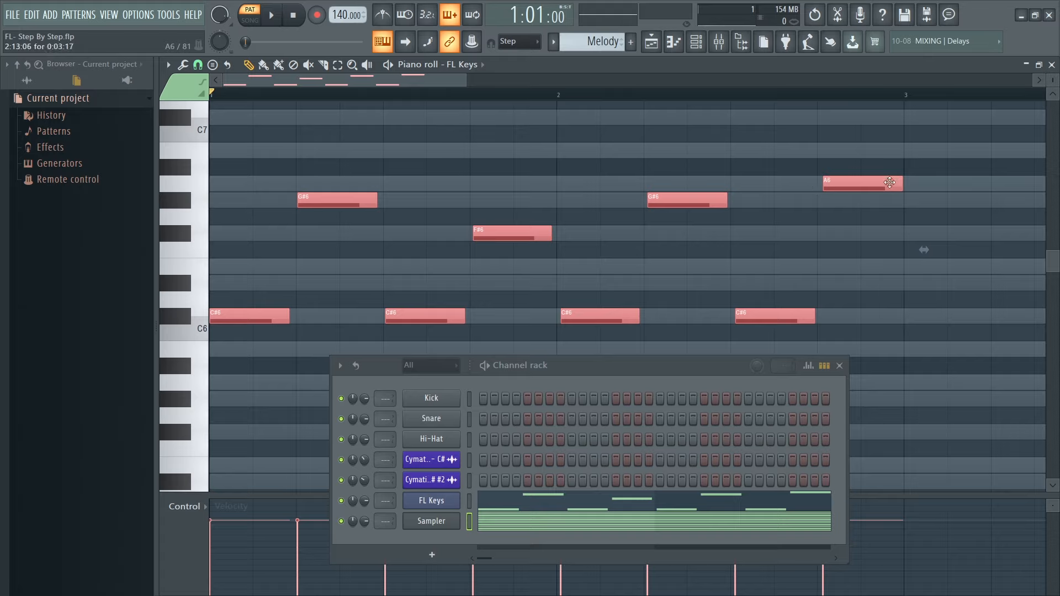
left_click(685, 165)
right_click(683, 165)
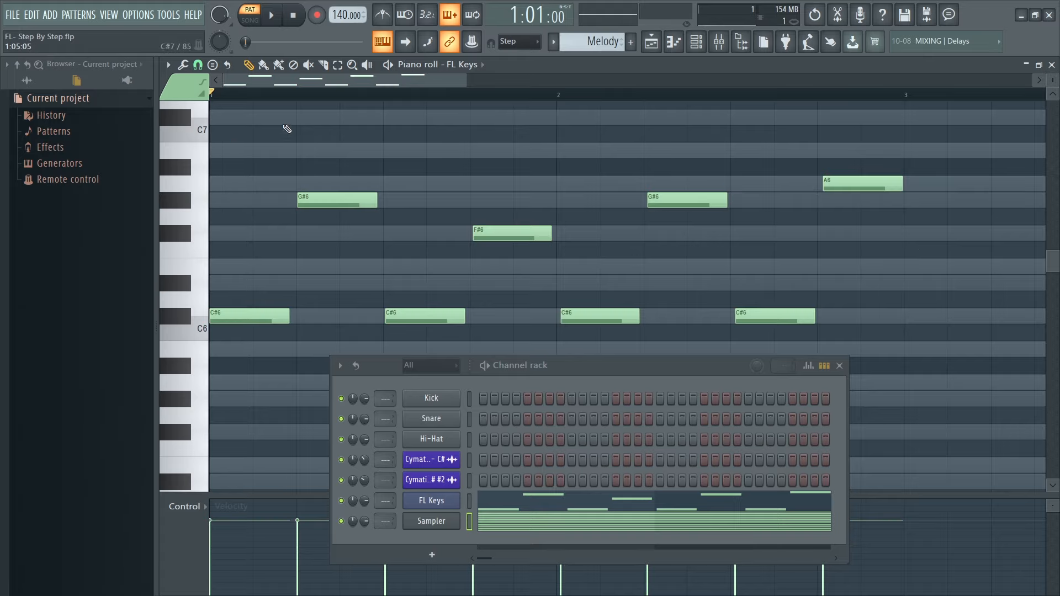
Select all eight melody notes, apply Quick quantize to them, and play the result.
left_click_drag(880, 142, 260, 350)
left_click(167, 65)
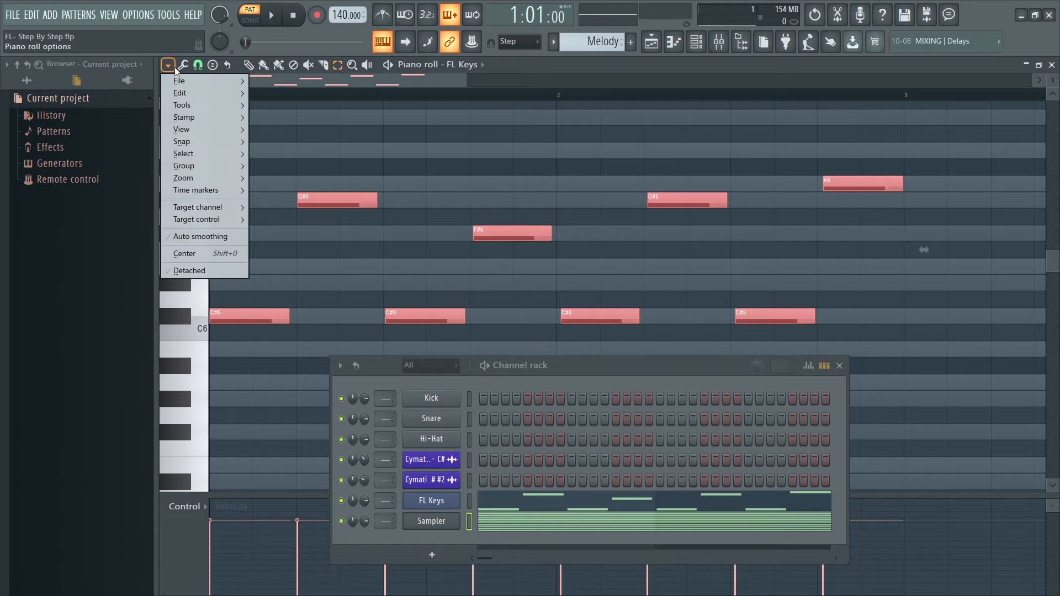
mouse_move(202, 107)
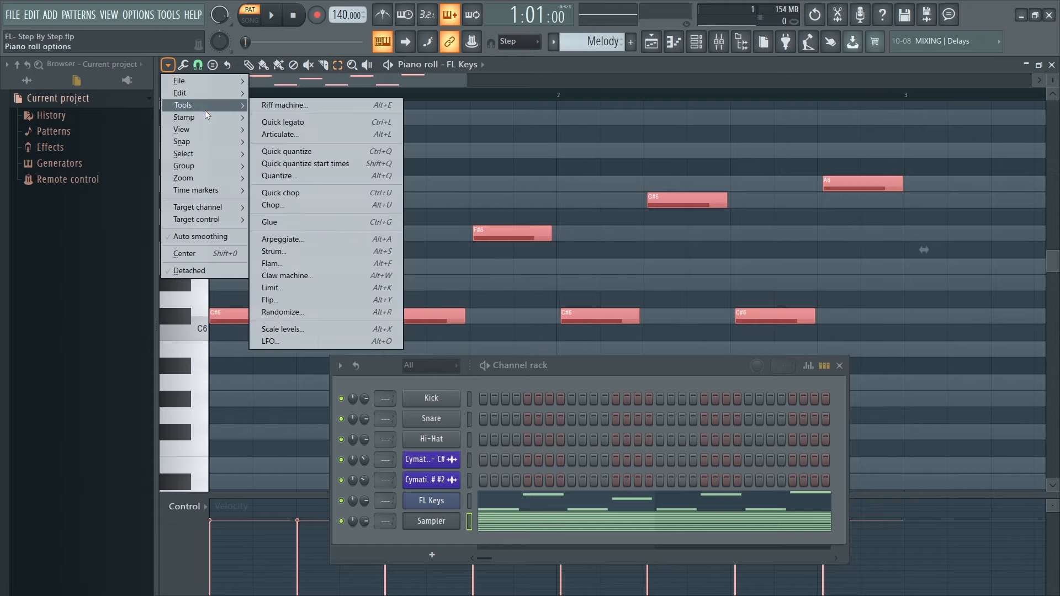
left_click(306, 154)
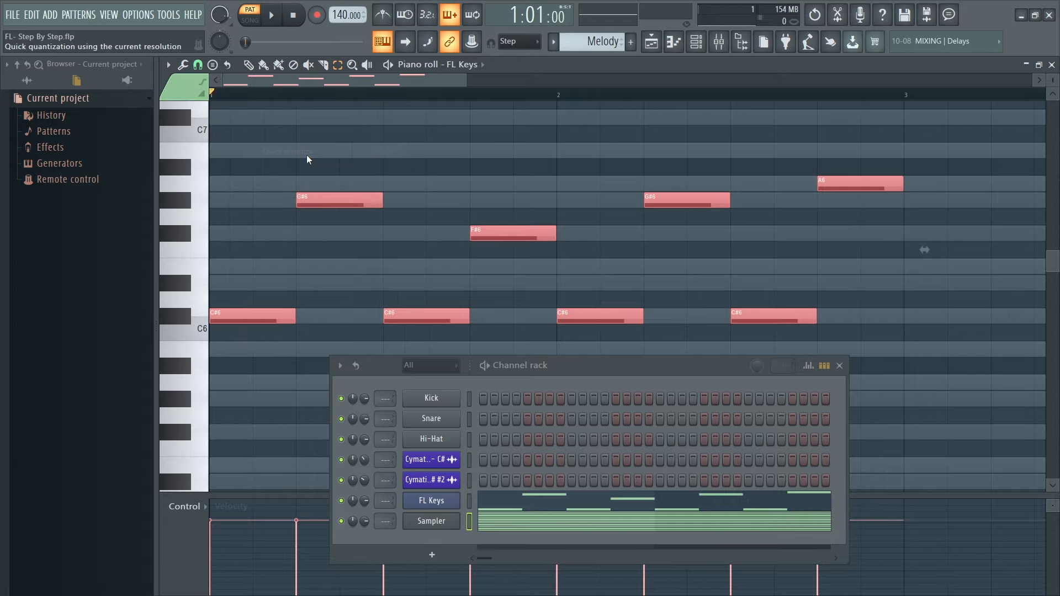
left_click(812, 190)
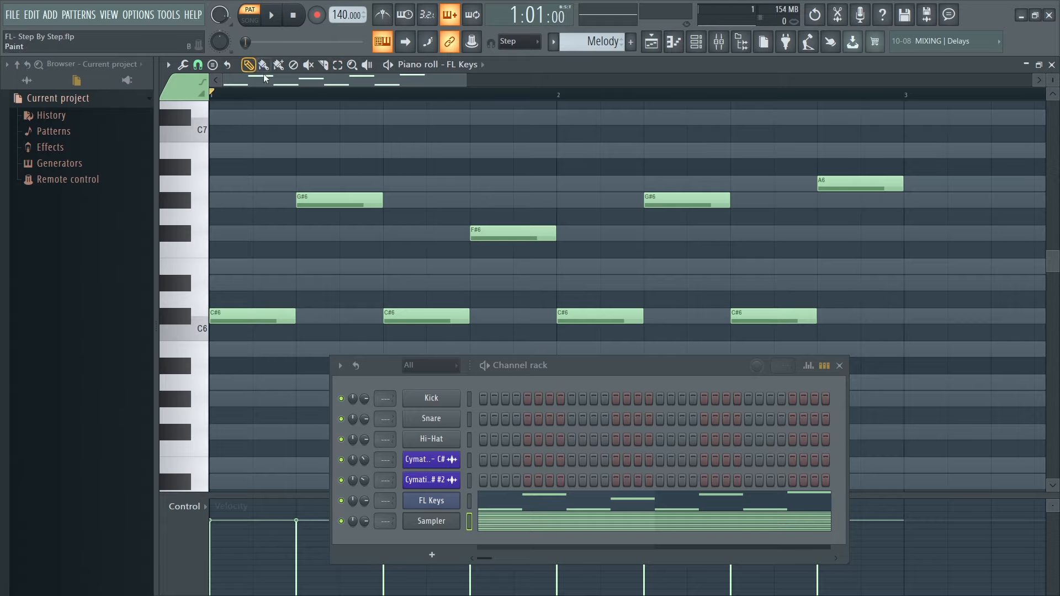
left_click_drag(470, 74, 583, 83)
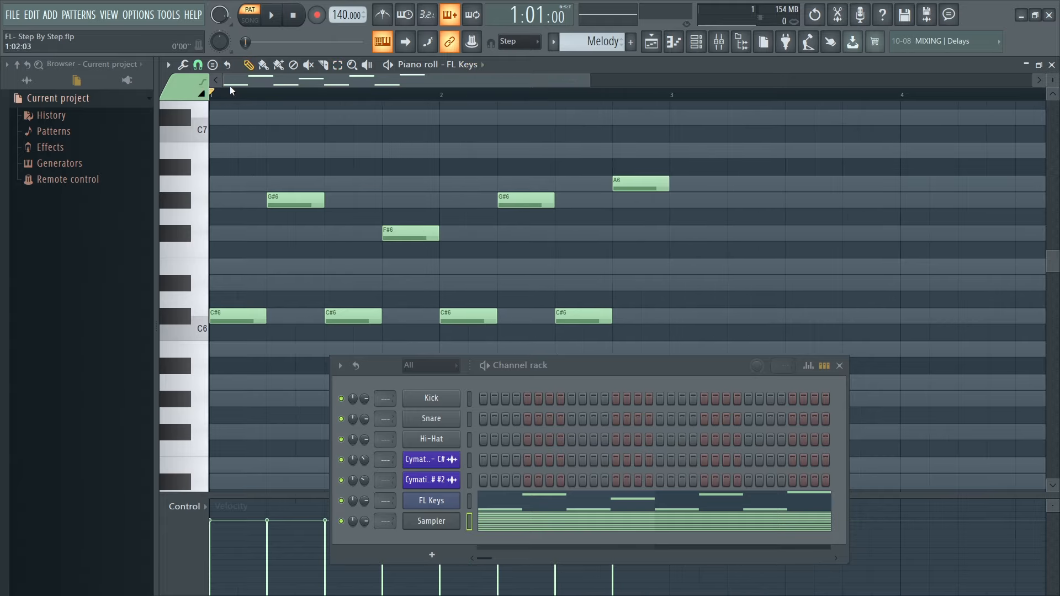
key("space")
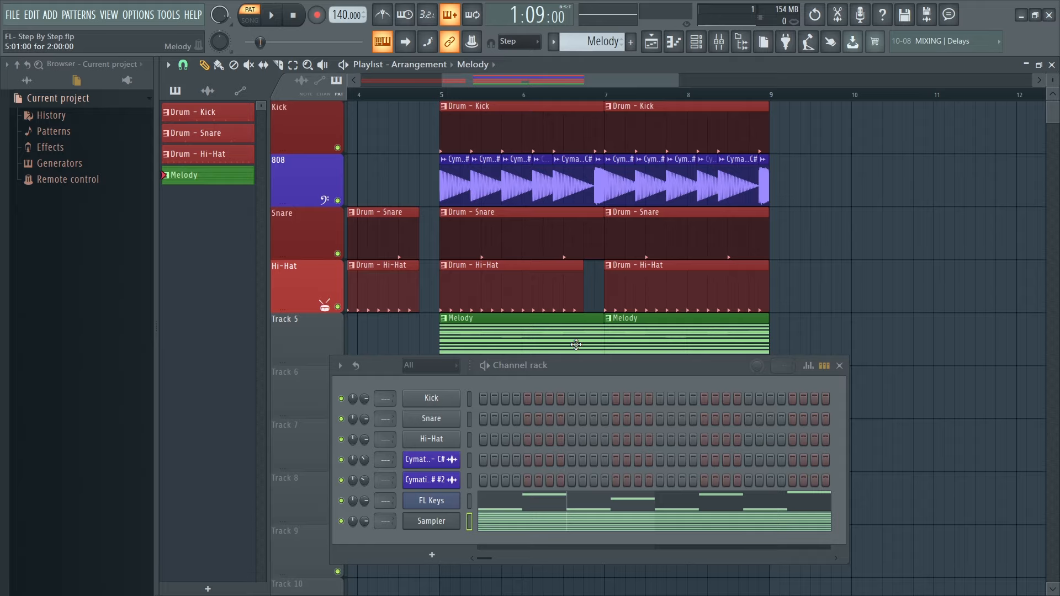
Open the Sampler piano roll and mute all of its scale notes.
left_click(521, 519)
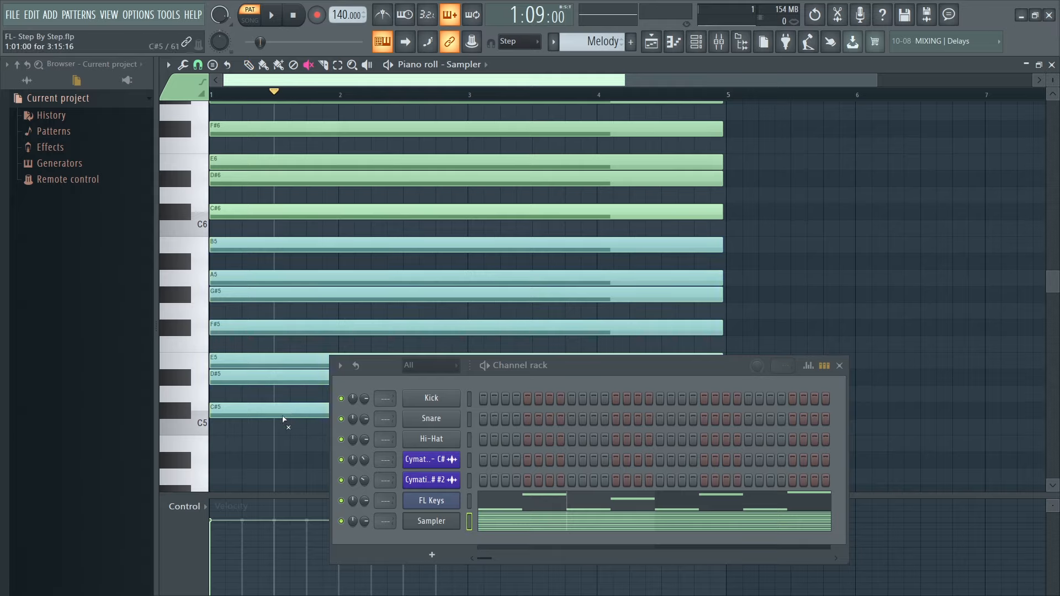
scroll(343, 144, "up", 5)
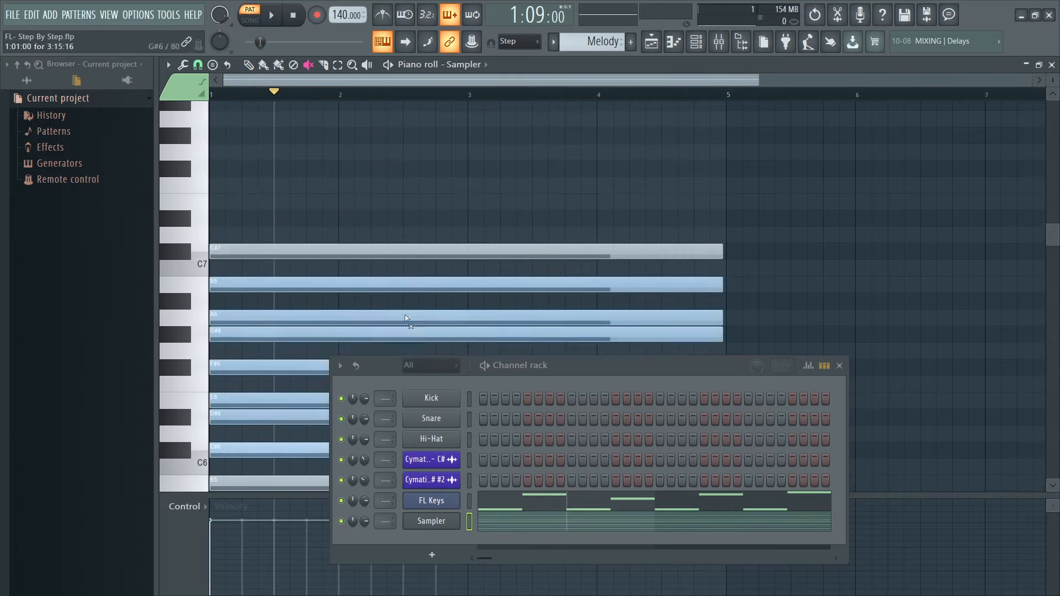
left_click(249, 65)
Return to the FL Keys piano roll and play the melody with the Sampler notes muted.
left_click(534, 504)
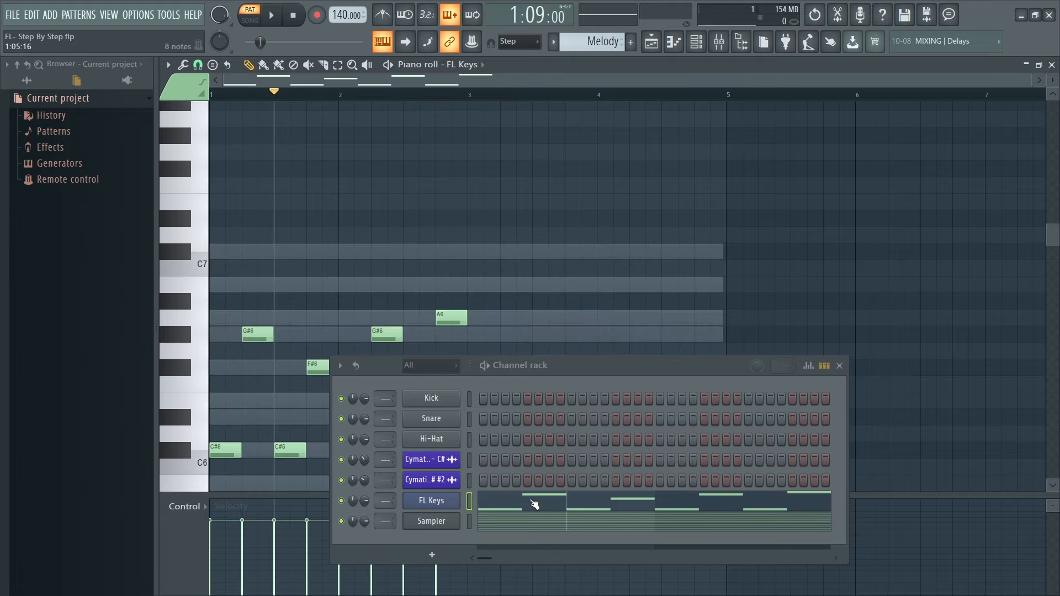
scroll(292, 356, "down", 1)
key("space")
key("space")
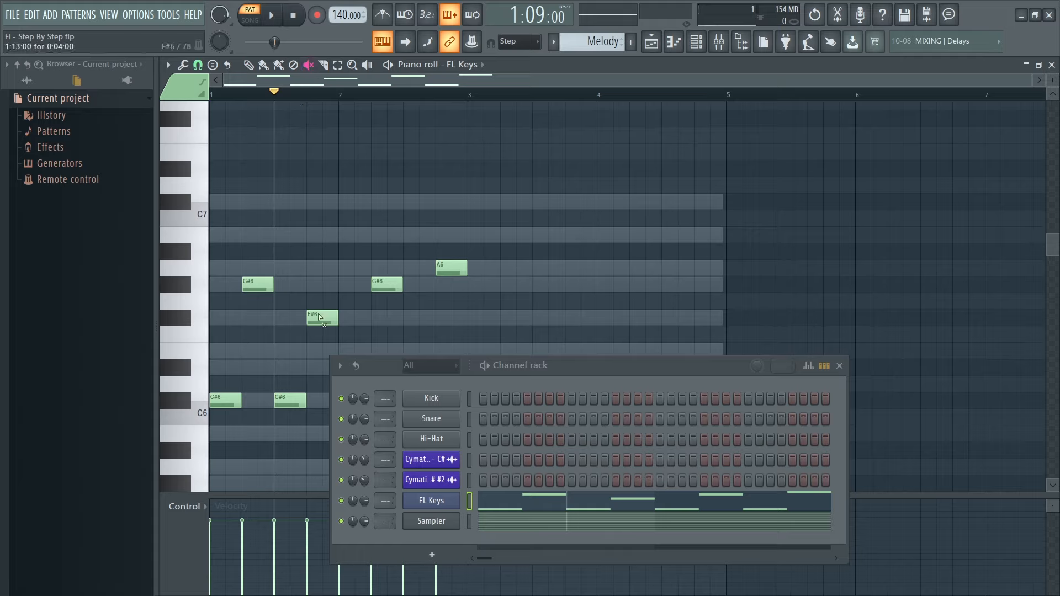
Play the FL Keys melody in the piano roll again around the F#6 note.
left_click(319, 319)
key("space")
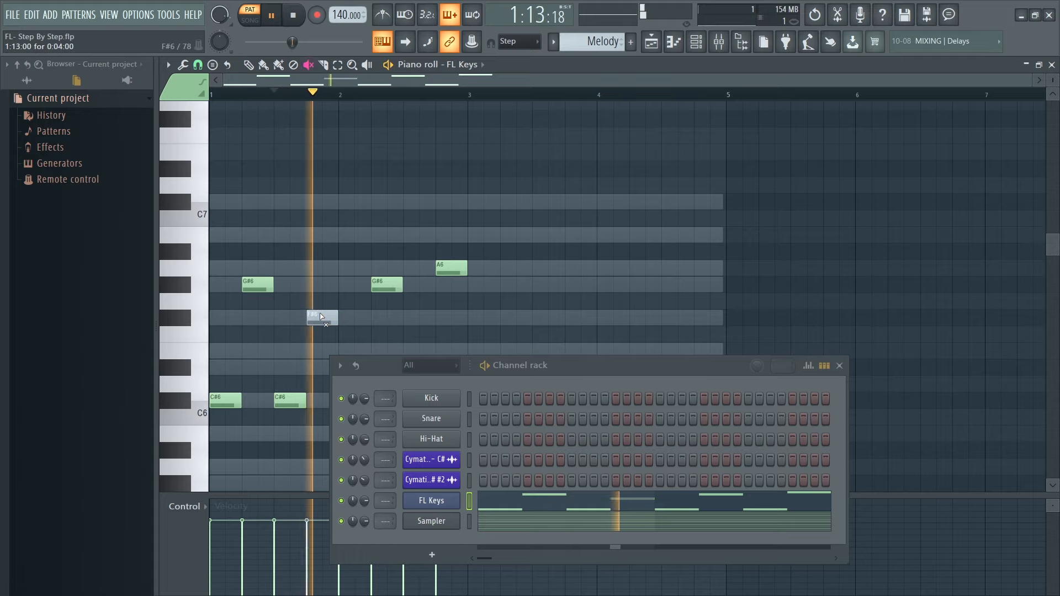
key("space")
left_click(333, 323)
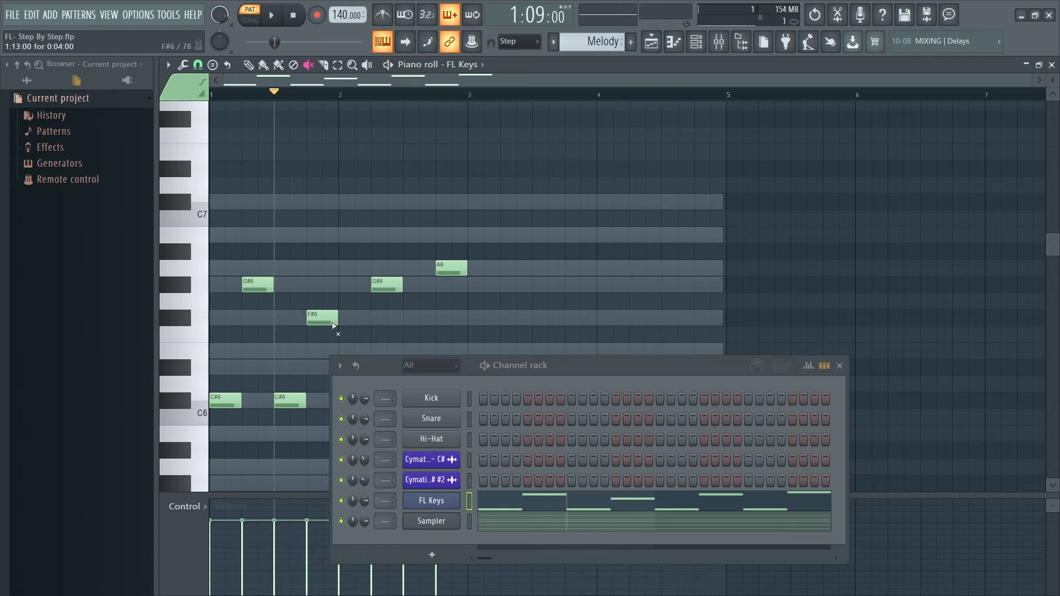
Return to the playlist, move the channel rack below the Melody clips, and play the song from bar 5.
left_click(266, 67)
left_click(652, 41)
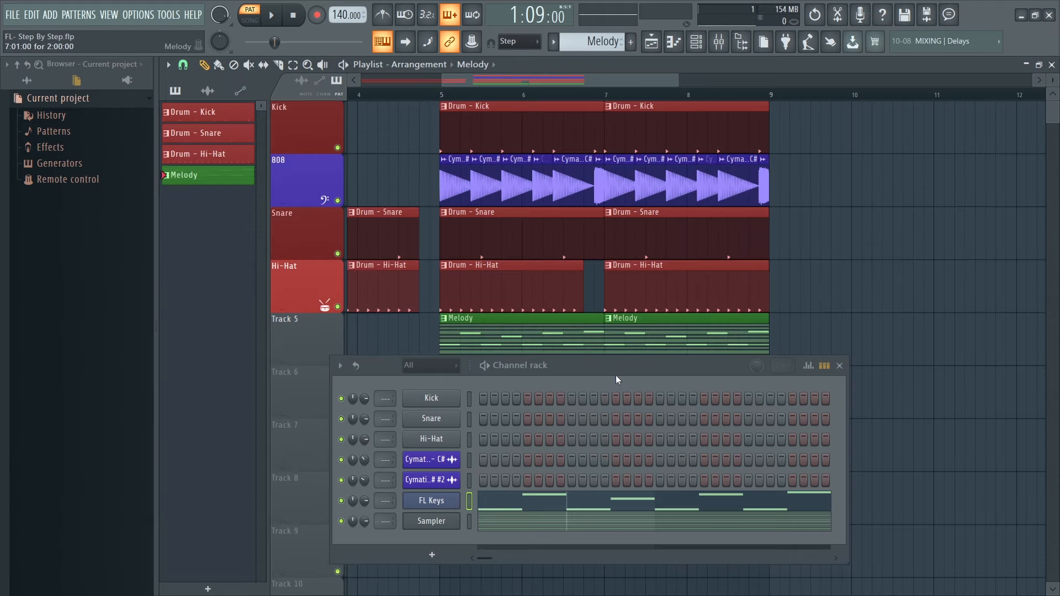
left_click_drag(627, 367, 591, 398)
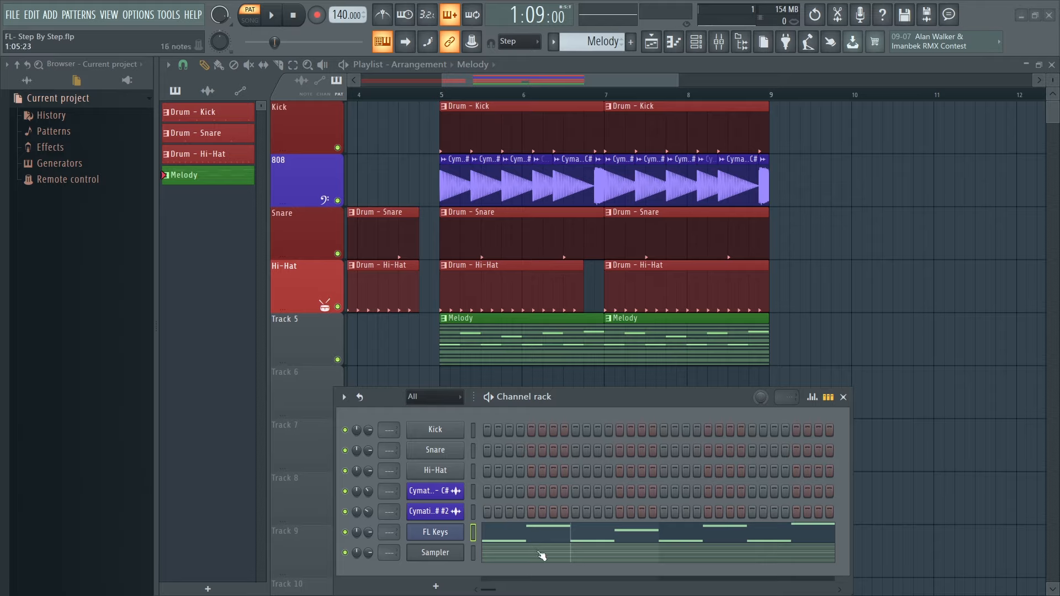
key("space")
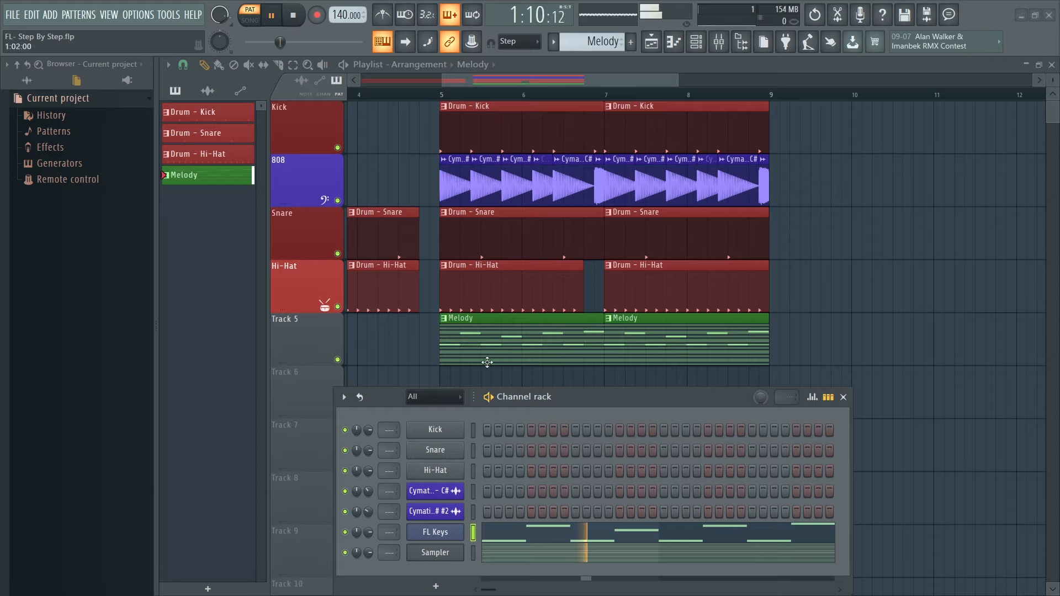
key("space")
left_click(442, 95)
key("space")
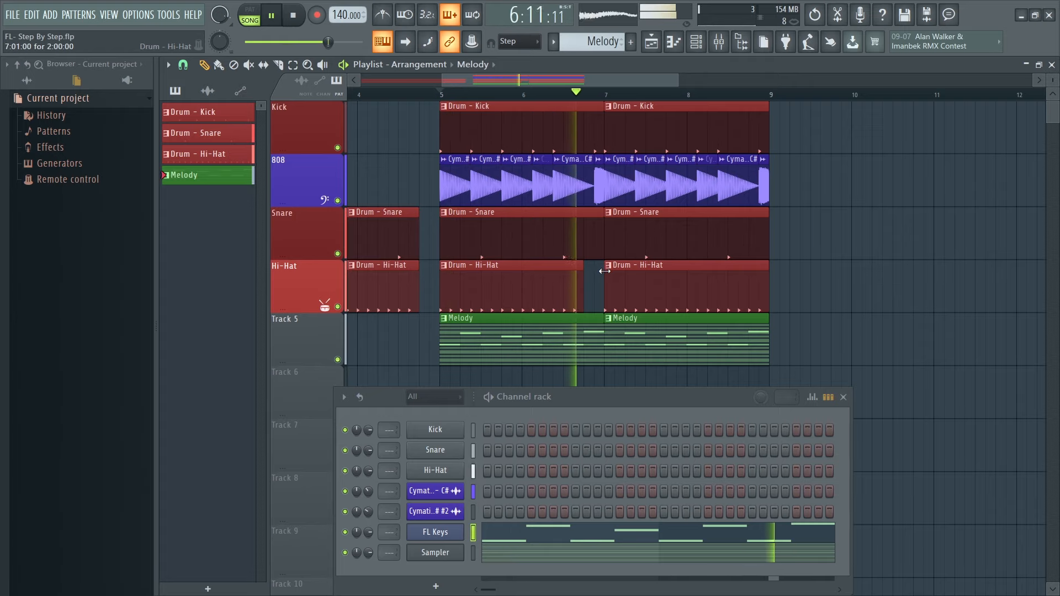
key("space")
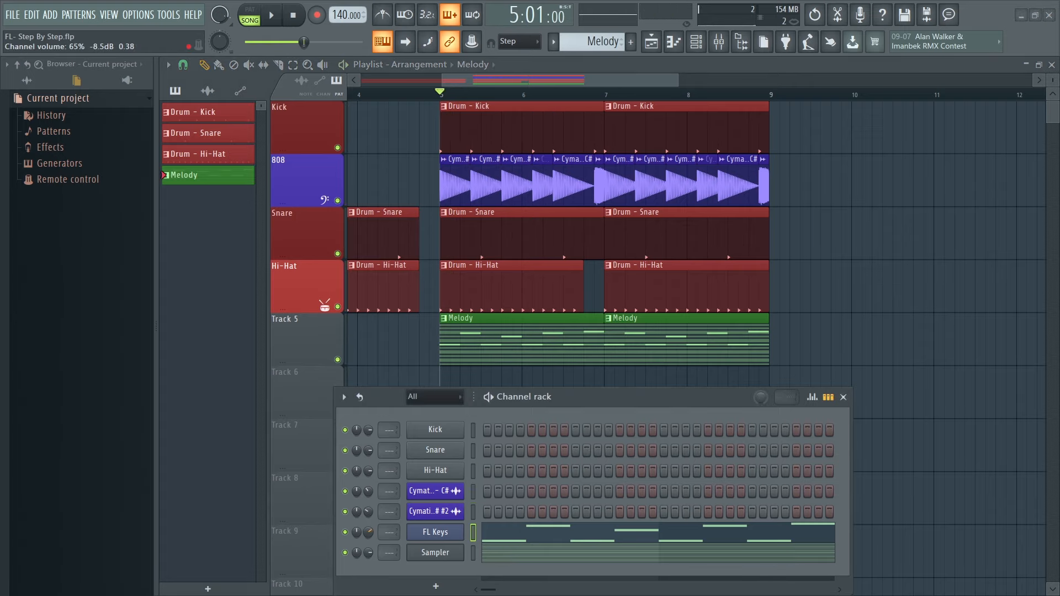
Adjust the FL Keys channel volume and open its instrument window, placing it beside the channel rack.
key("space")
key("space")
left_click_drag(369, 533, 369, 536)
left_click(415, 531)
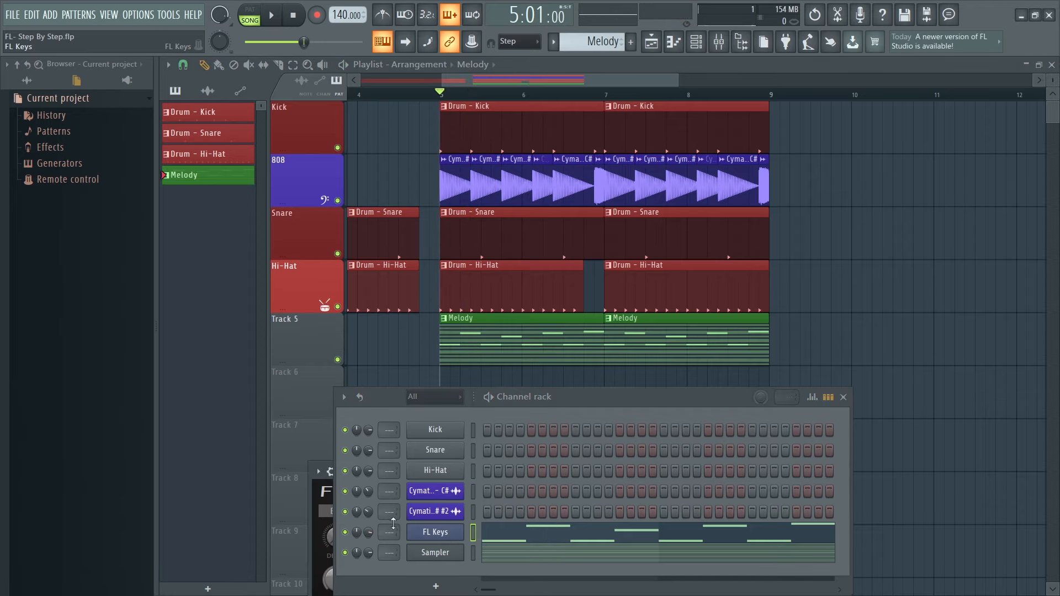
left_click_drag(545, 388, 785, 351)
left_click_drag(334, 475, 286, 331)
left_click(284, 329)
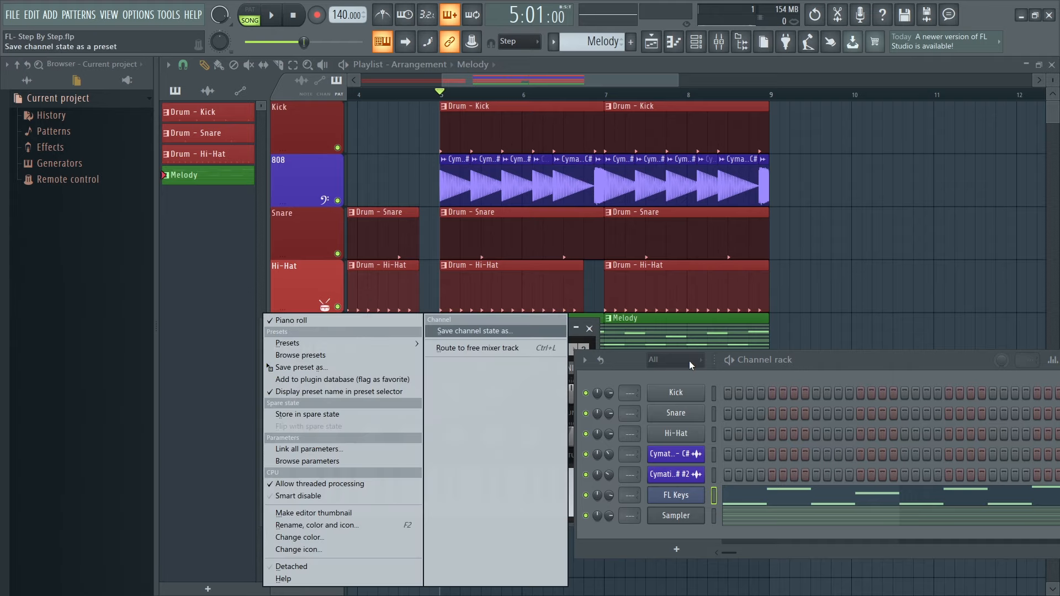
left_click(571, 364)
left_click(283, 328)
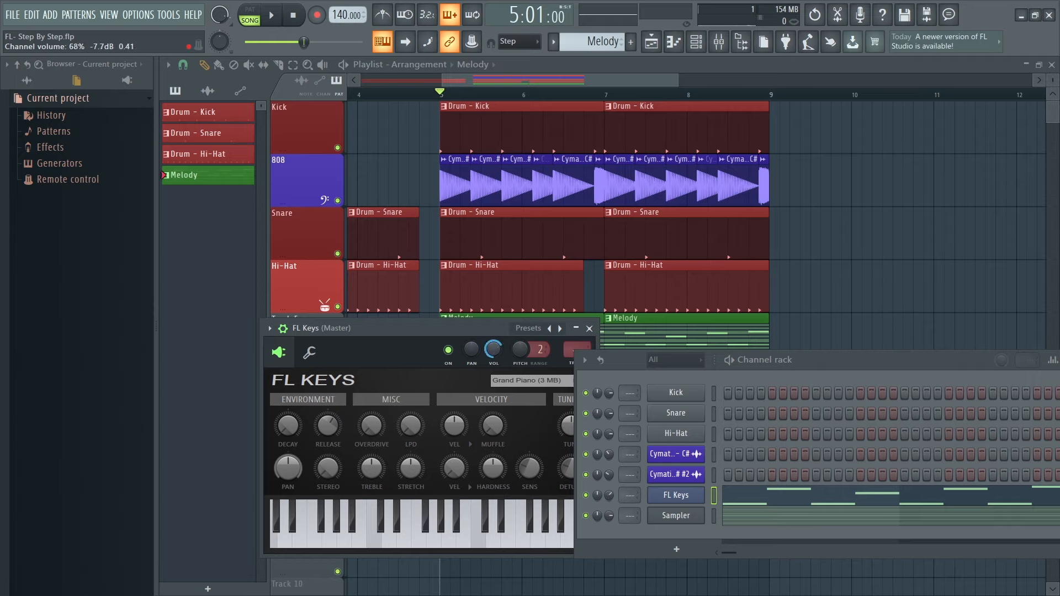
Set the FL Keys channel volume to about 77% and play the song from bar 5.
left_click_drag(494, 349, 494, 359)
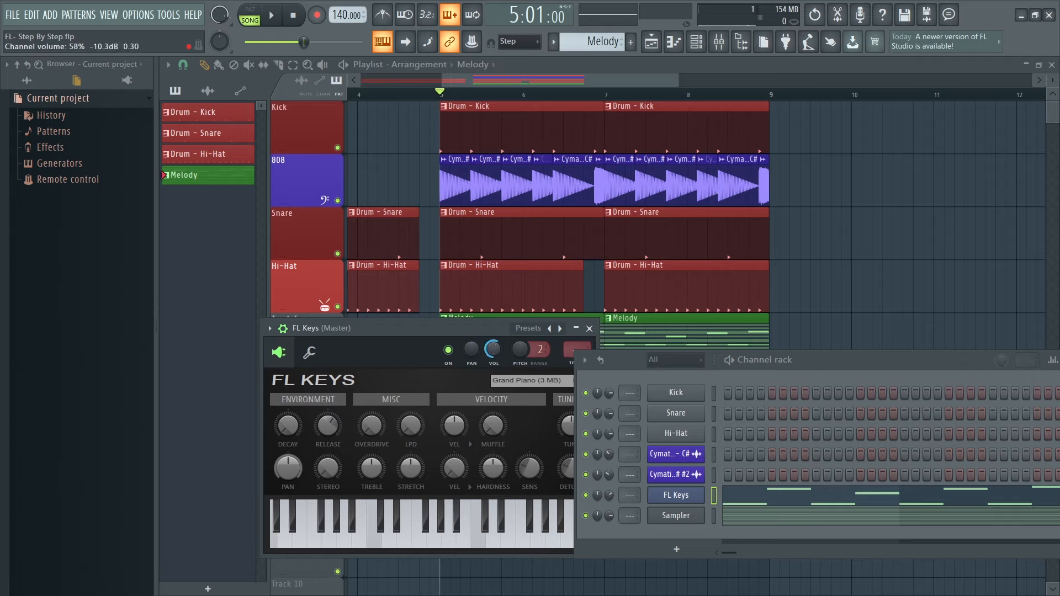
right_click(486, 348)
left_click(505, 355)
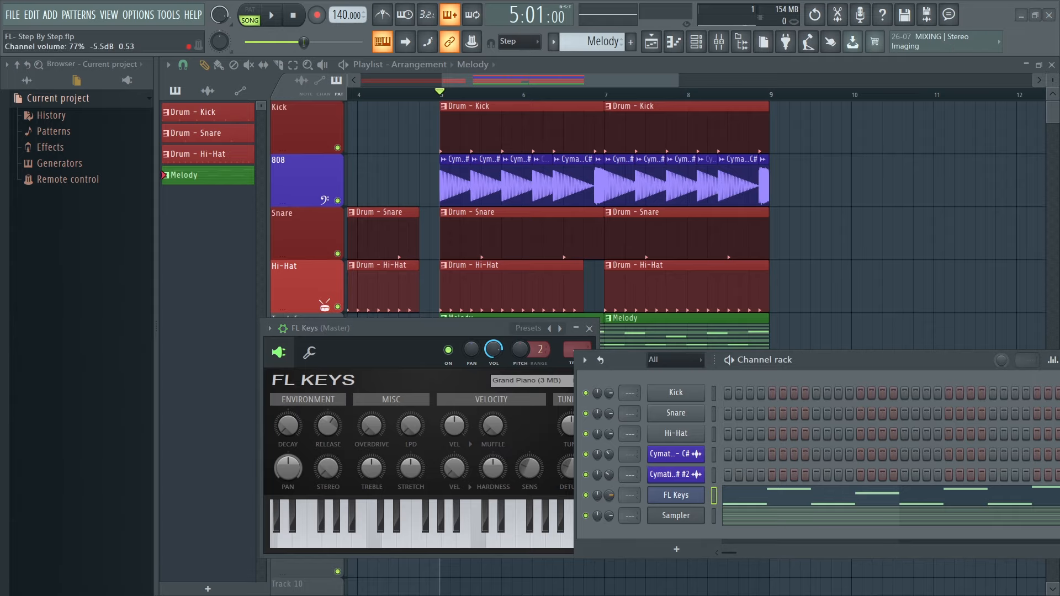
key("space")
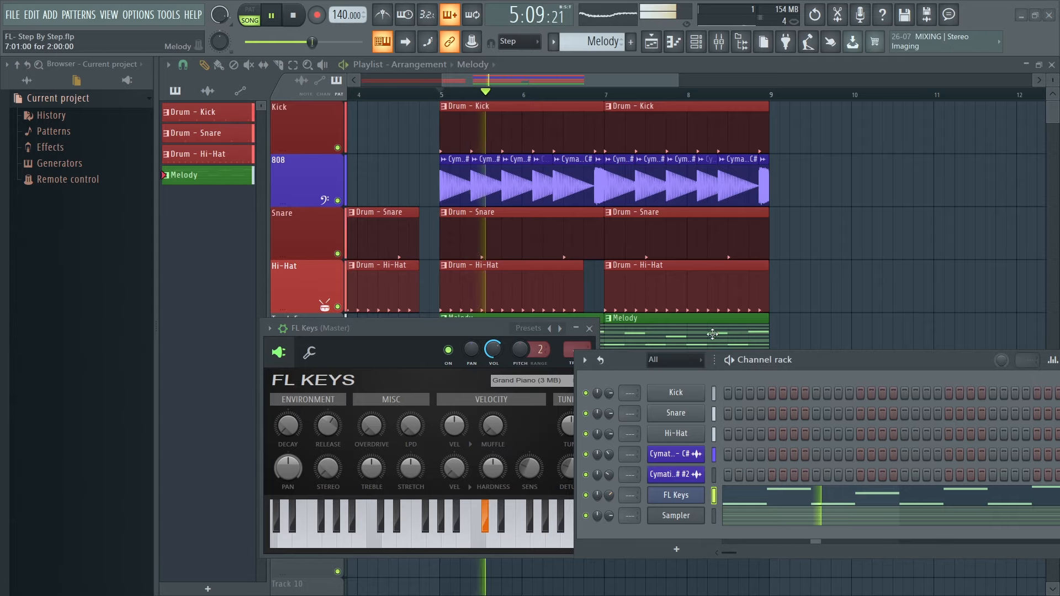
key("space")
Open the FL Keys piano roll, move the second note to F#6 and the fourth to G#6, and play the result.
left_click(834, 495)
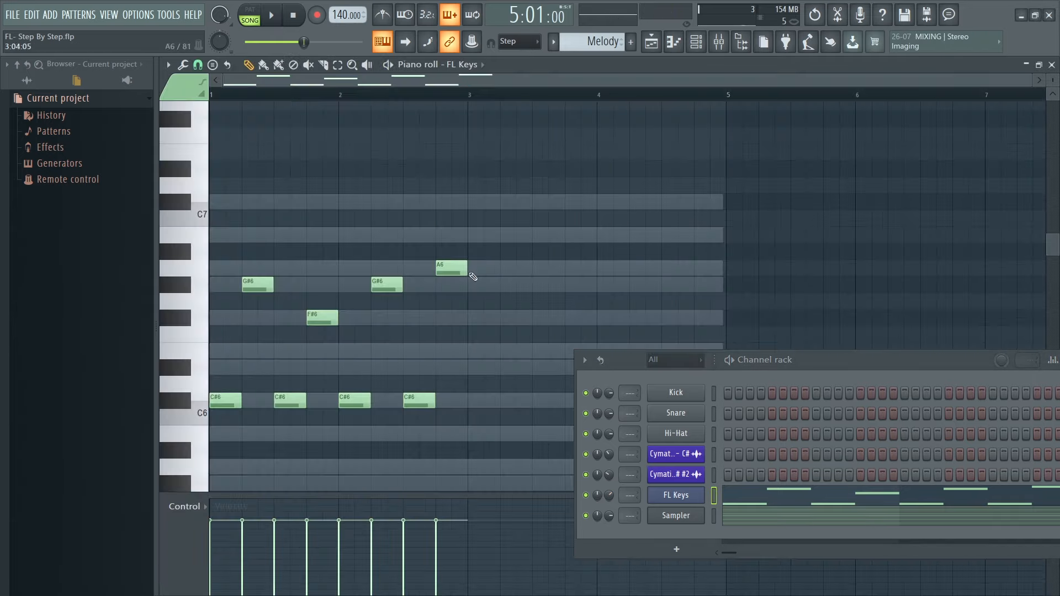
left_click_drag(256, 284, 252, 321)
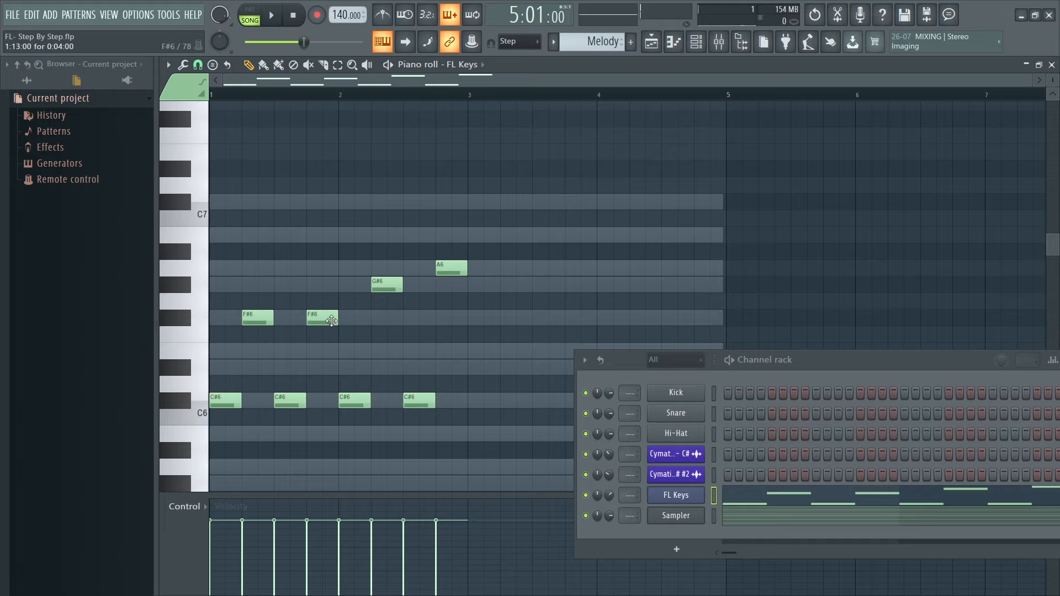
left_click_drag(324, 333, 303, 275)
right_click(333, 319)
key("space")
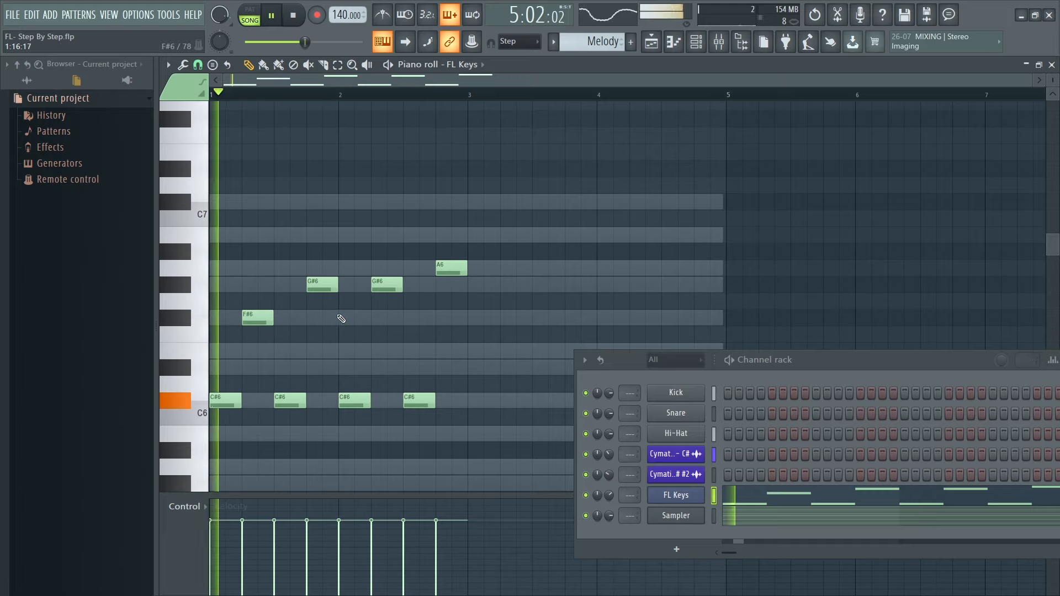
key("space")
Move the second melody note to G#6, the fourth to A6 and the last to F#6, playing the song between changes.
left_click_drag(256, 318, 318, 281)
key("space")
key("space")
key("space")
key("space")
key("space")
key("space")
key("space")
key("space")
key("space")
key("space")
key("space")
key("space")
key("space")
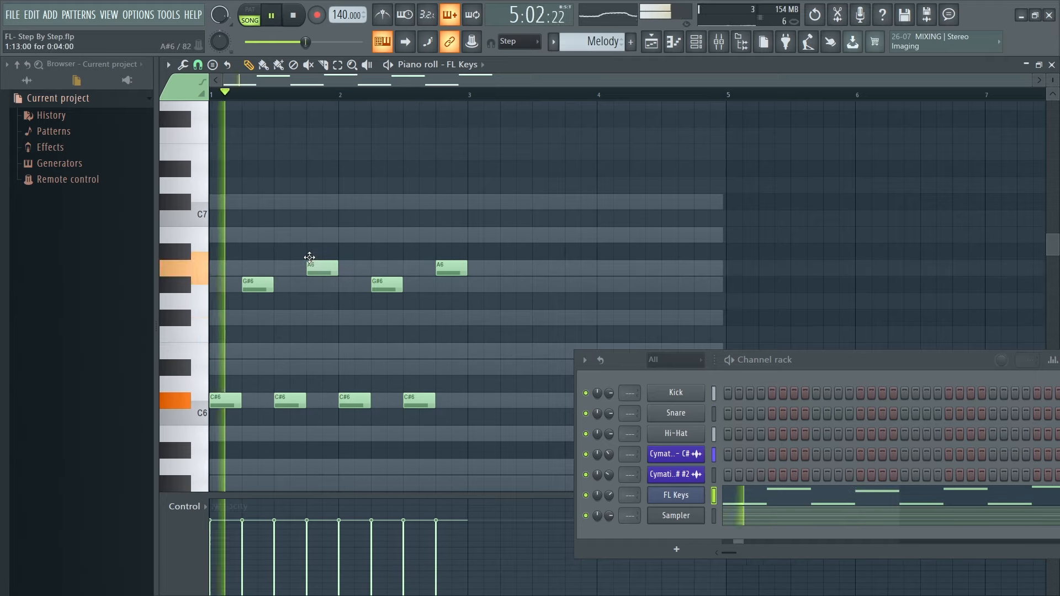
left_click_drag(450, 270, 447, 320)
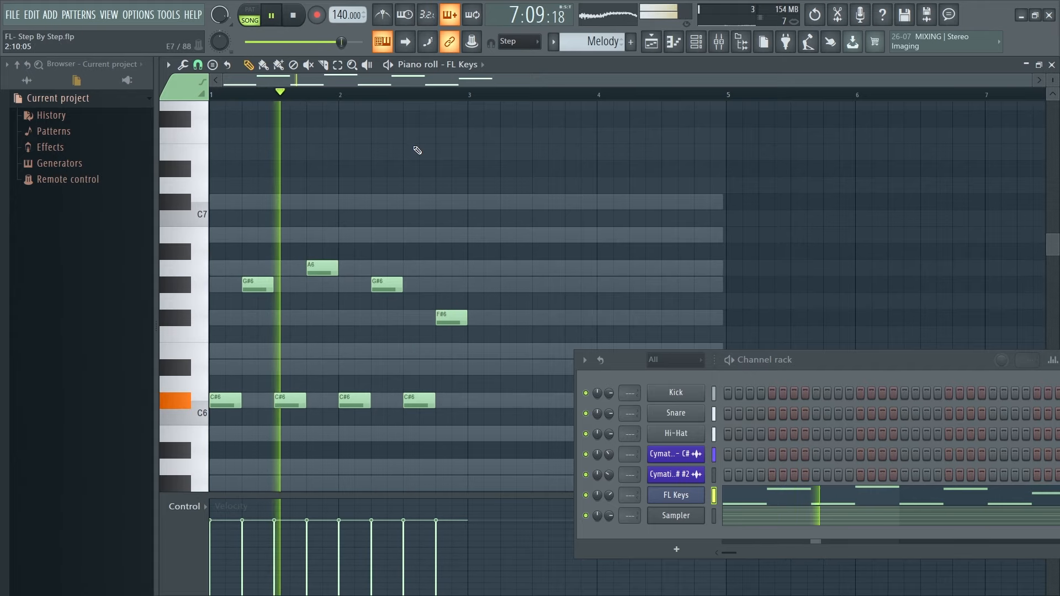
key("space")
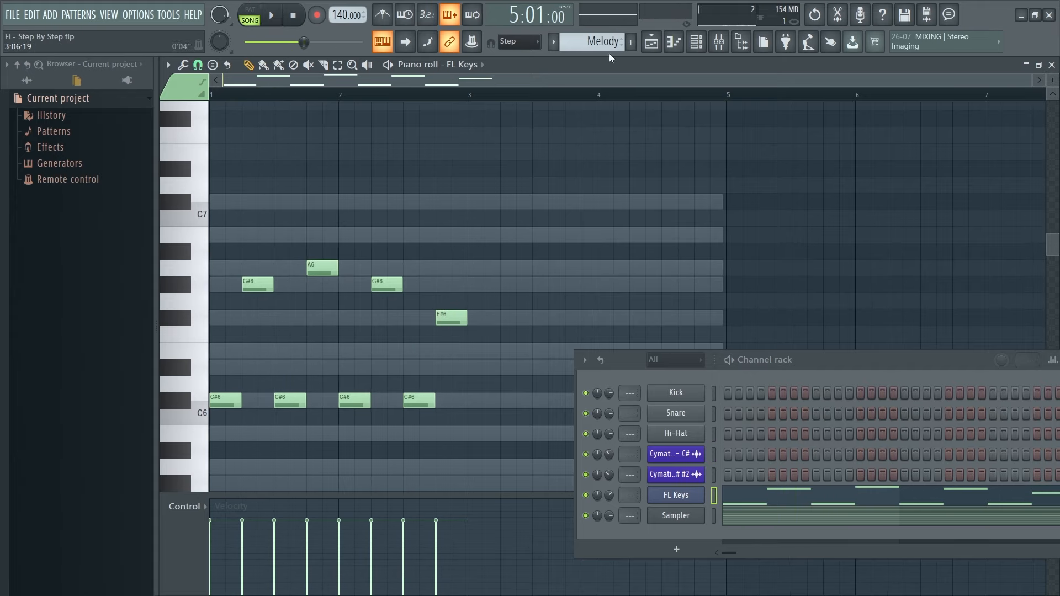
Return to the playlist, move the channel rack clear of the Melody clips, and play the drop from bar 5.
left_click(651, 41)
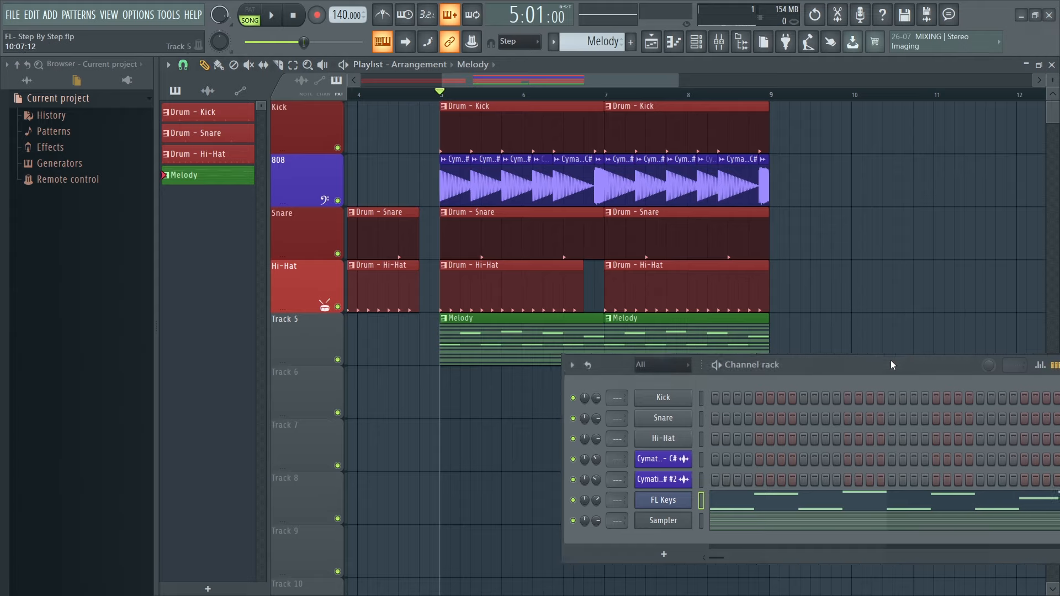
left_click_drag(892, 365, 802, 381)
key("space")
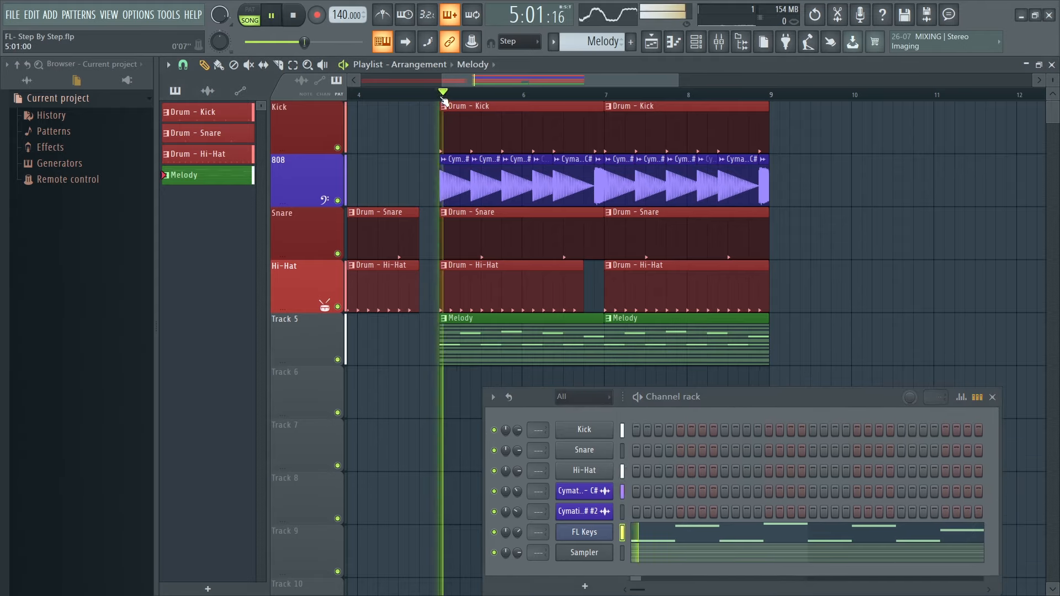
key("space")
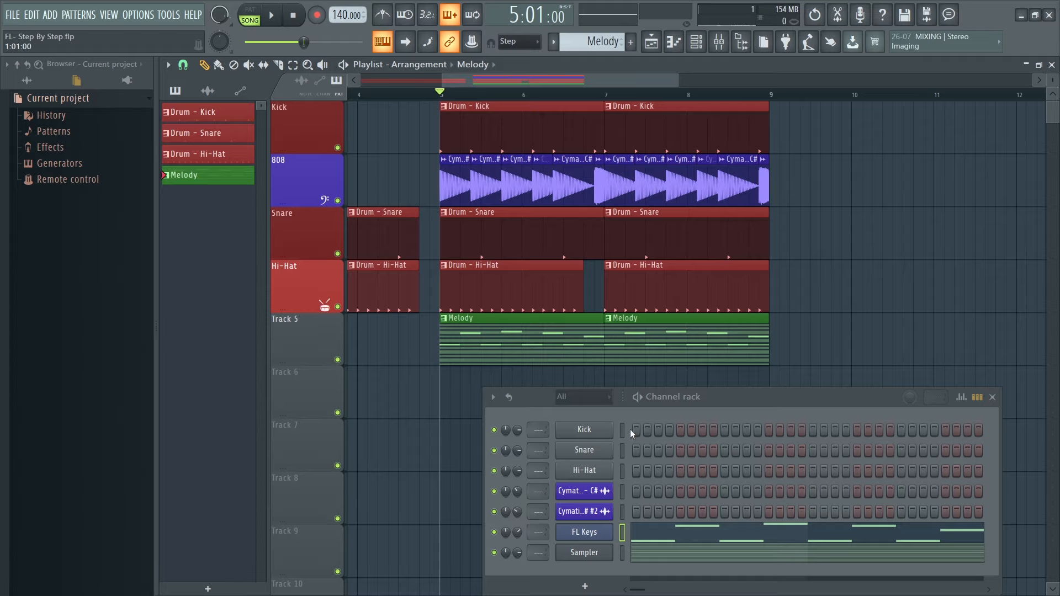
Replace the FL Keys channel's instrument with Sytrus and move the Sytrus window above the channel rack.
right_click(606, 526)
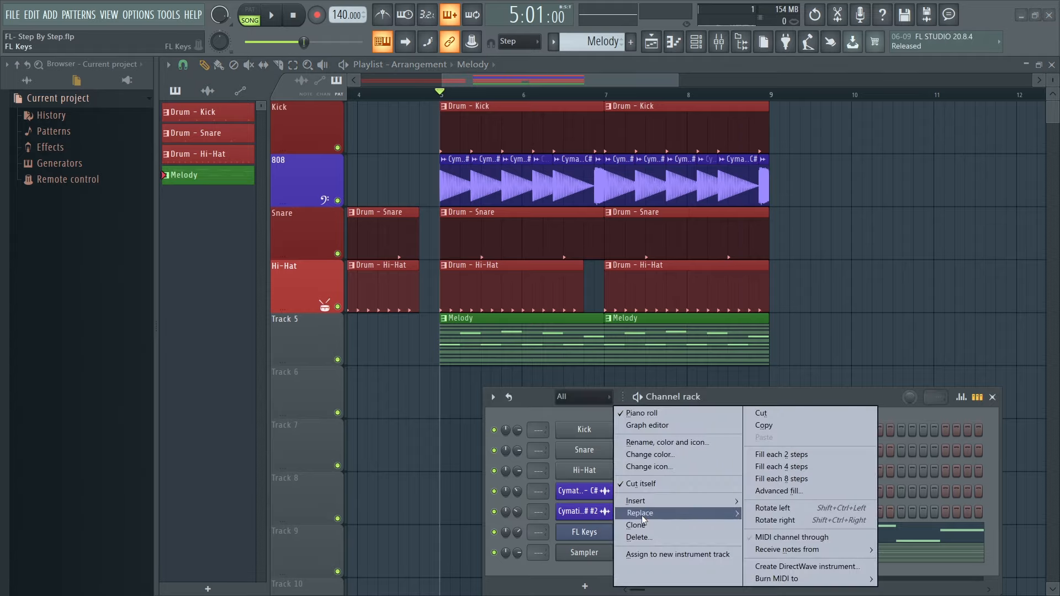
mouse_move(641, 514)
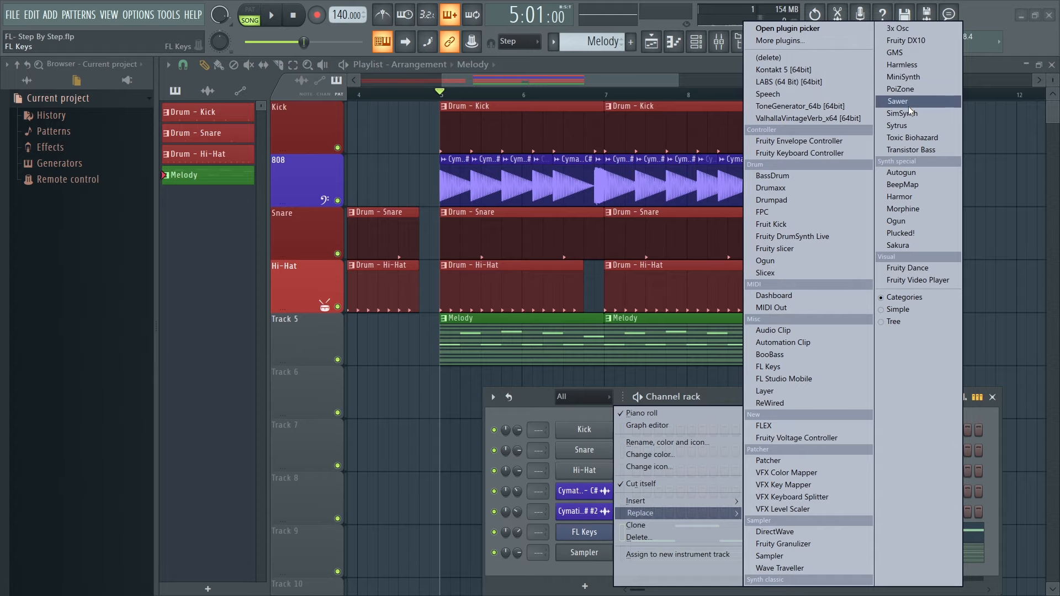
left_click(897, 126)
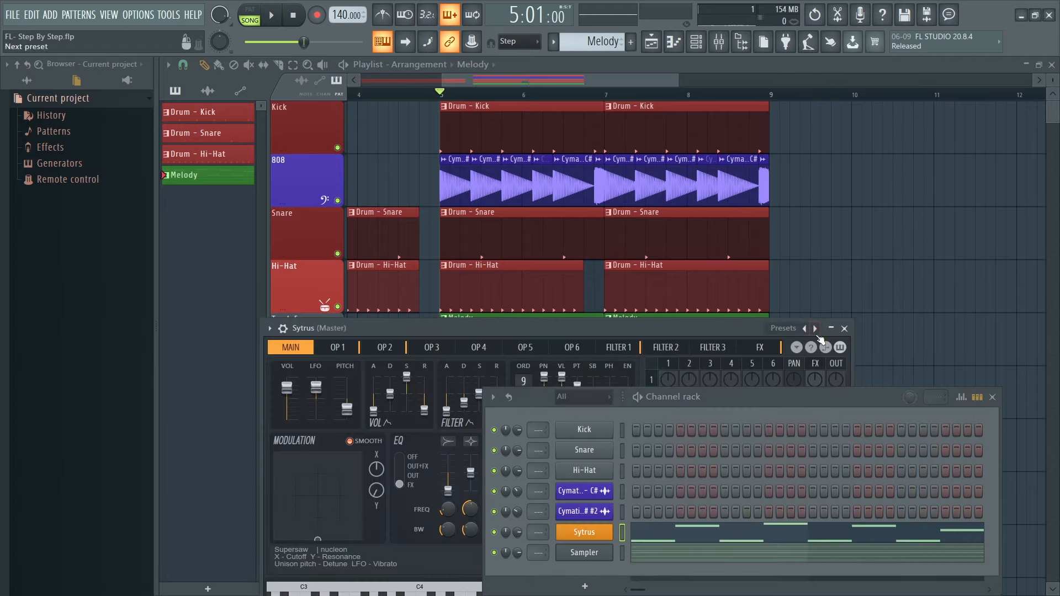
left_click_drag(338, 324, 375, 162)
Load the Bidonville preset from the Plucked category in Sytrus and start song playback.
left_click(311, 169)
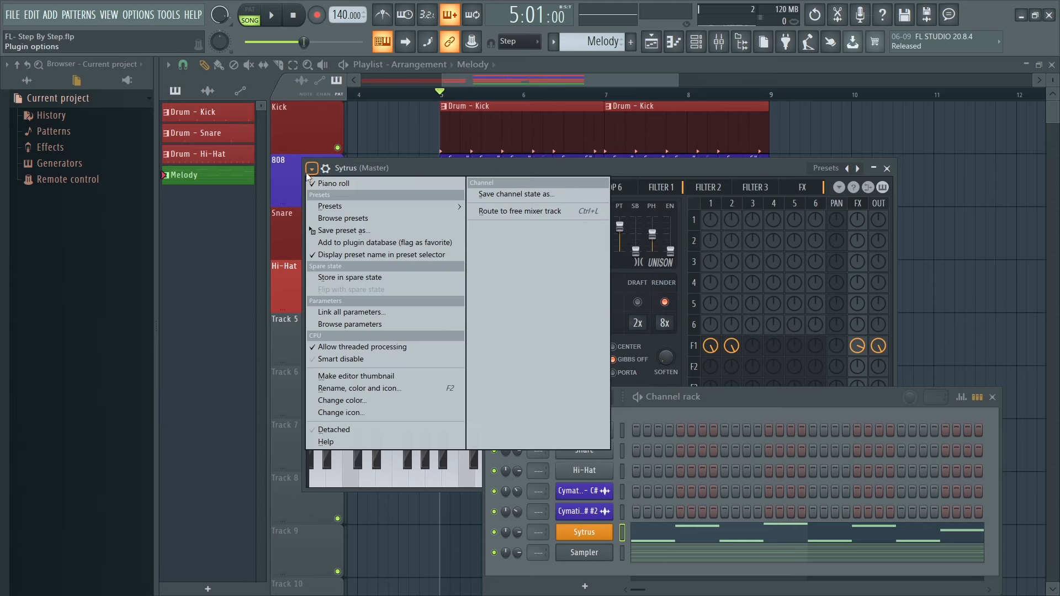
mouse_move(365, 206)
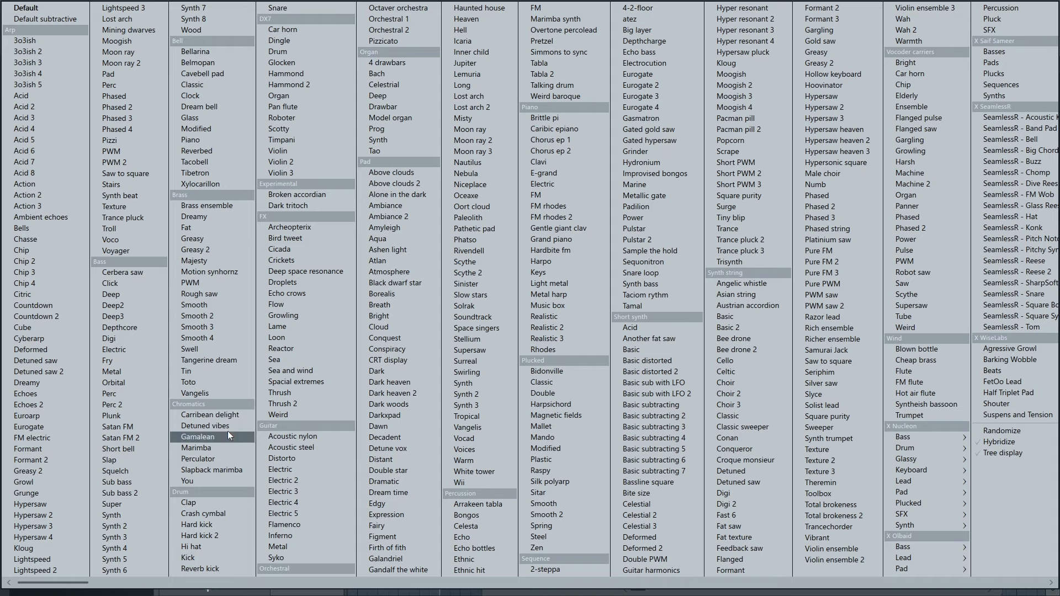
left_click(546, 375)
key("space")
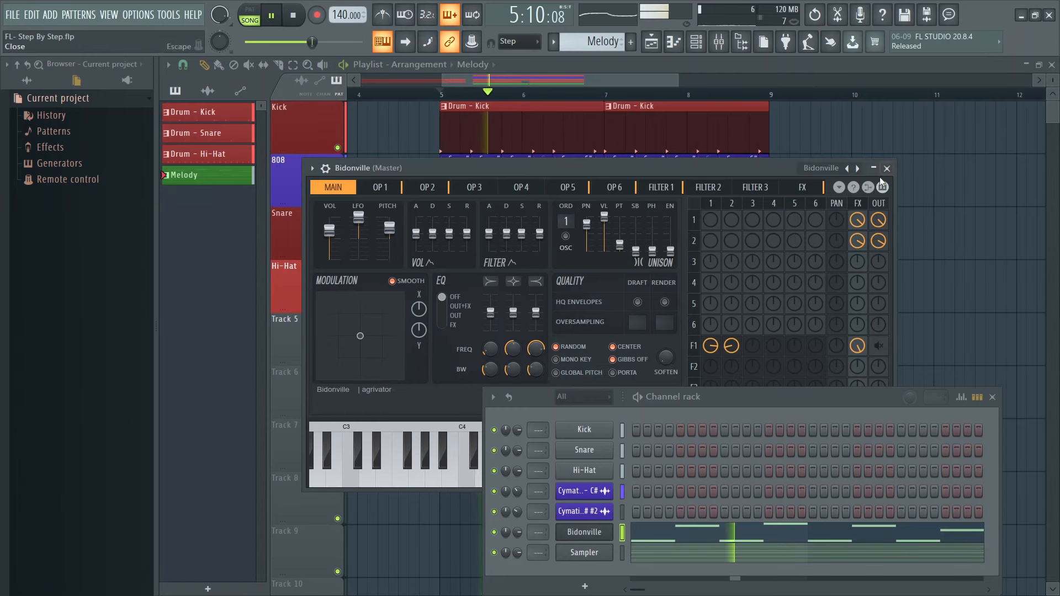
Audition the Sytrus presets following Bidonville one by one during playback, ending on Mallet, and stop playback.
left_click(859, 168)
left_click(860, 168)
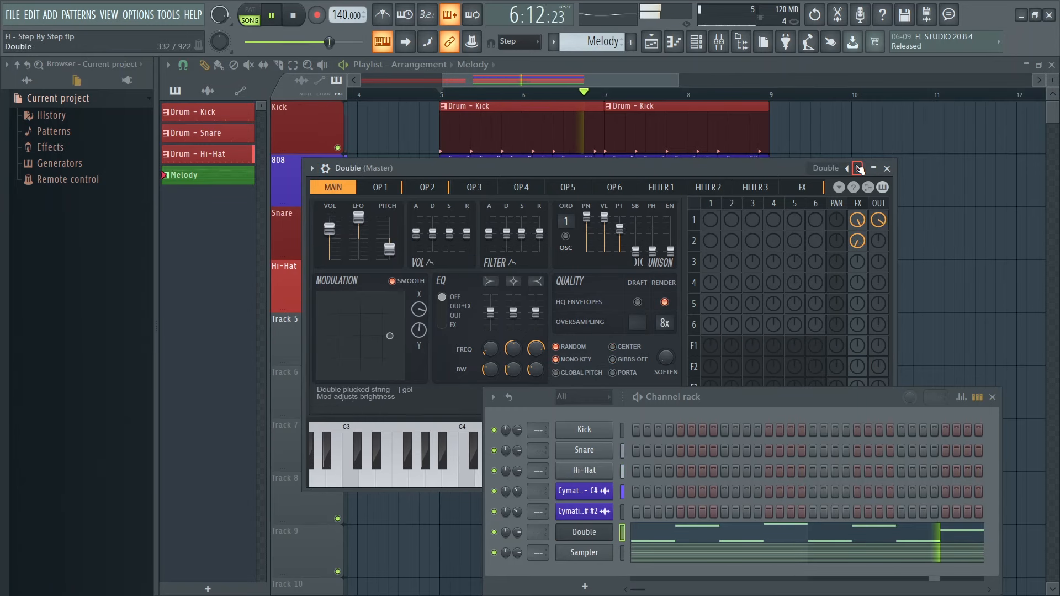
left_click(860, 168)
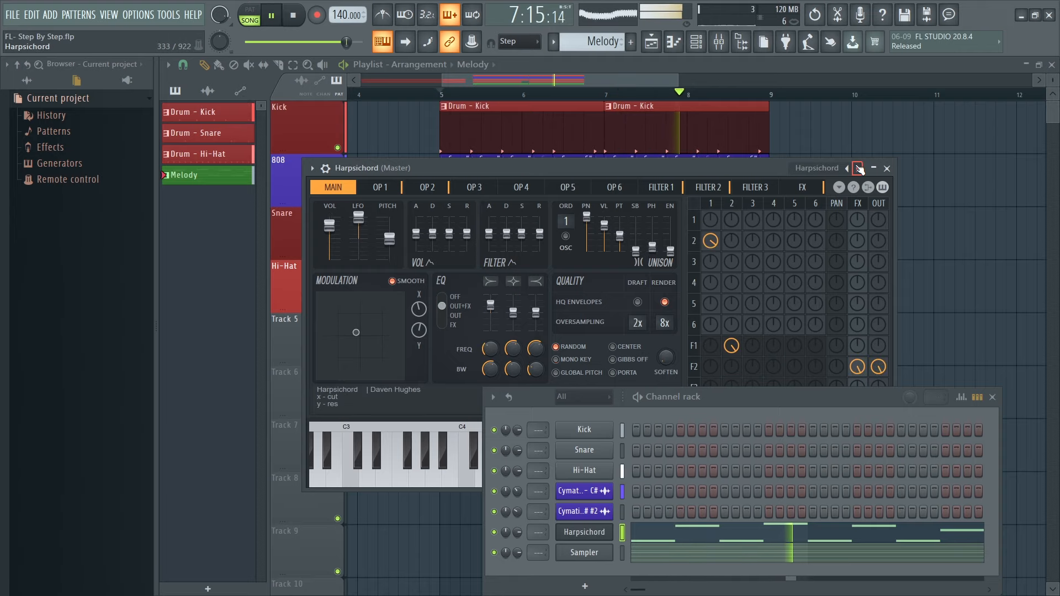
left_click(860, 169)
key("space")
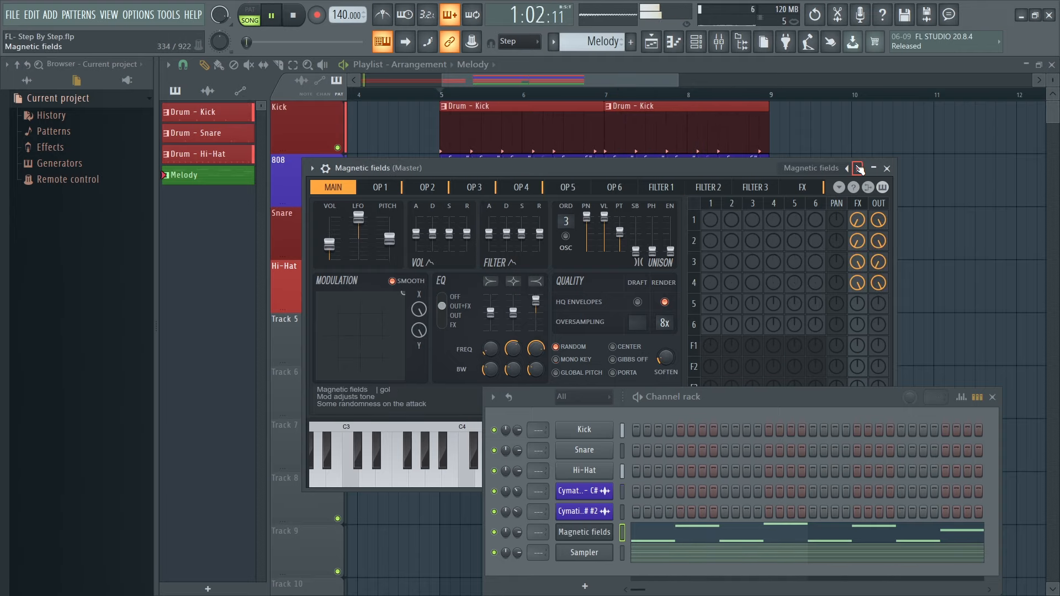
left_click(859, 169)
key("space")
key("space")
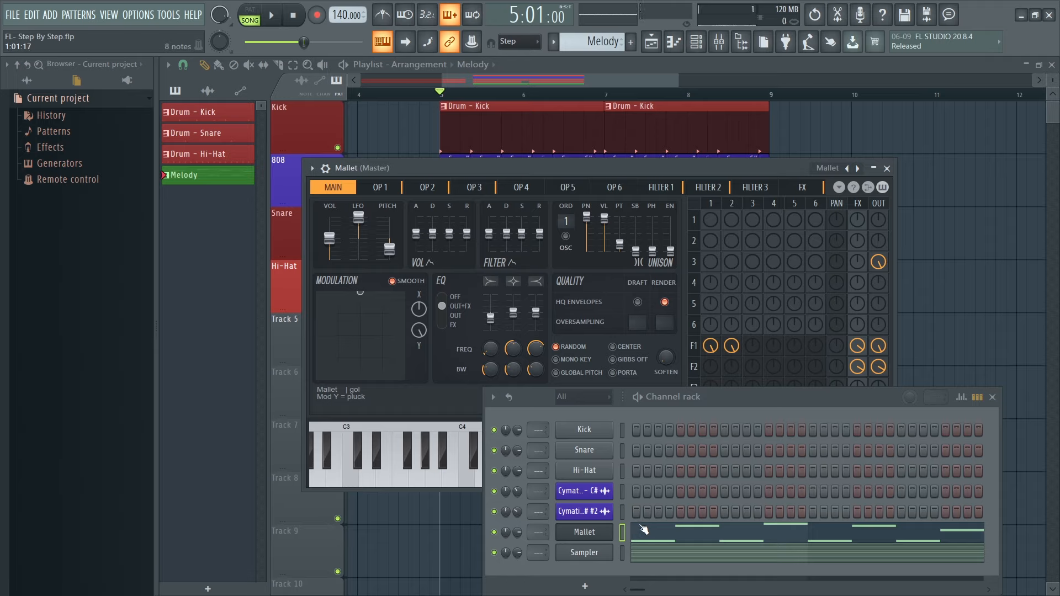
left_click(313, 169)
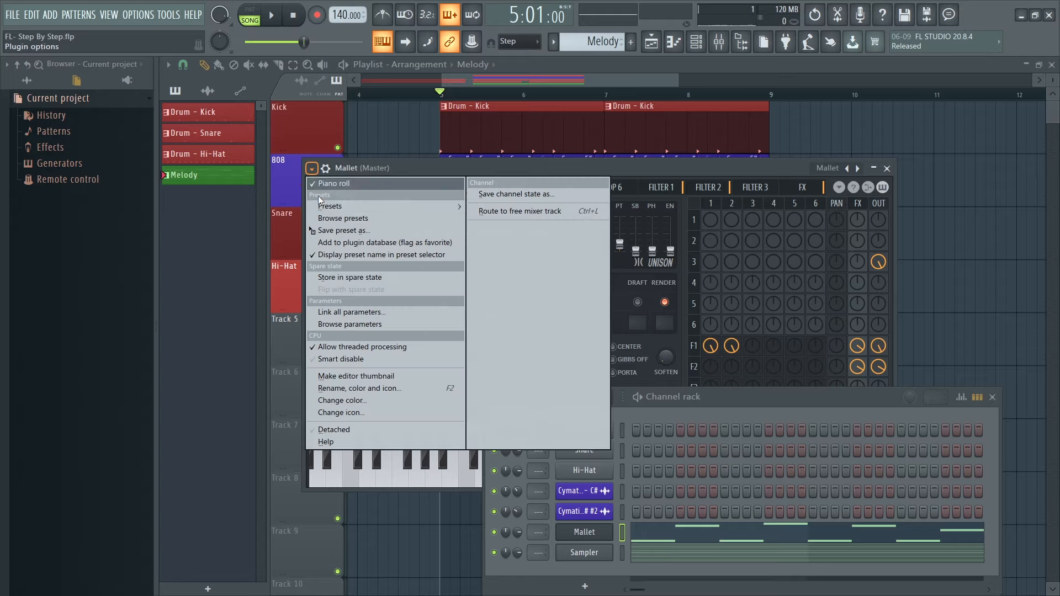
mouse_move(332, 206)
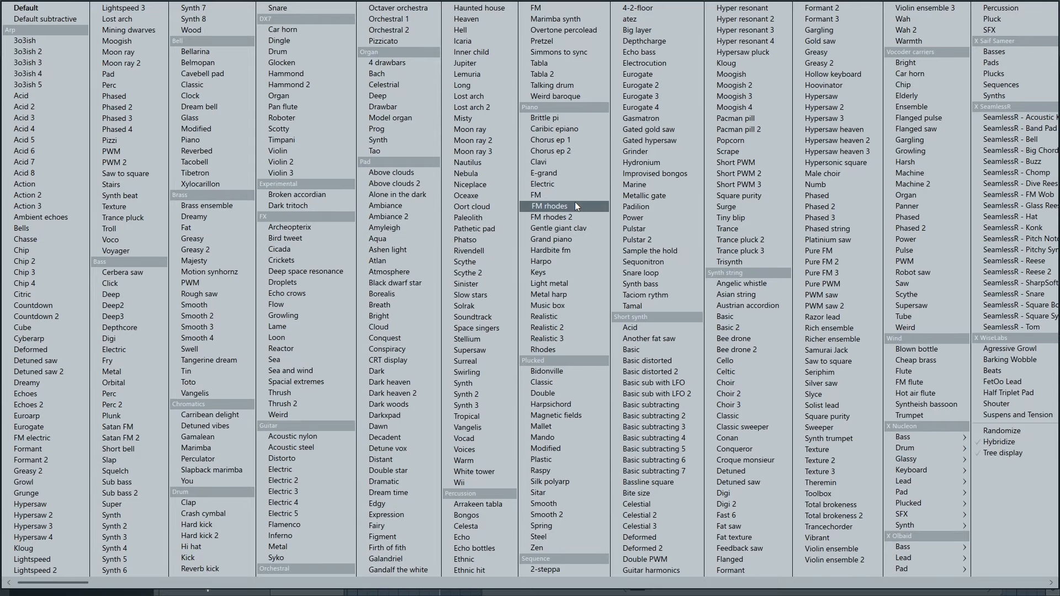
key("Escape")
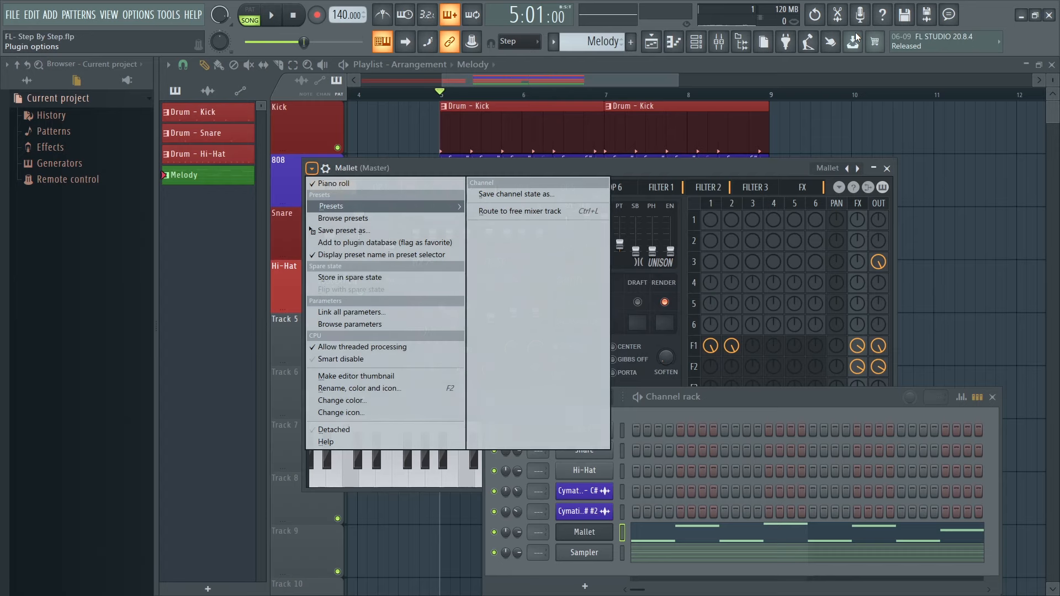
Replace the Mallet channel's instrument with FL Keys, play the drop with it, and close the FL Keys window.
left_click(761, 170)
right_click(586, 533)
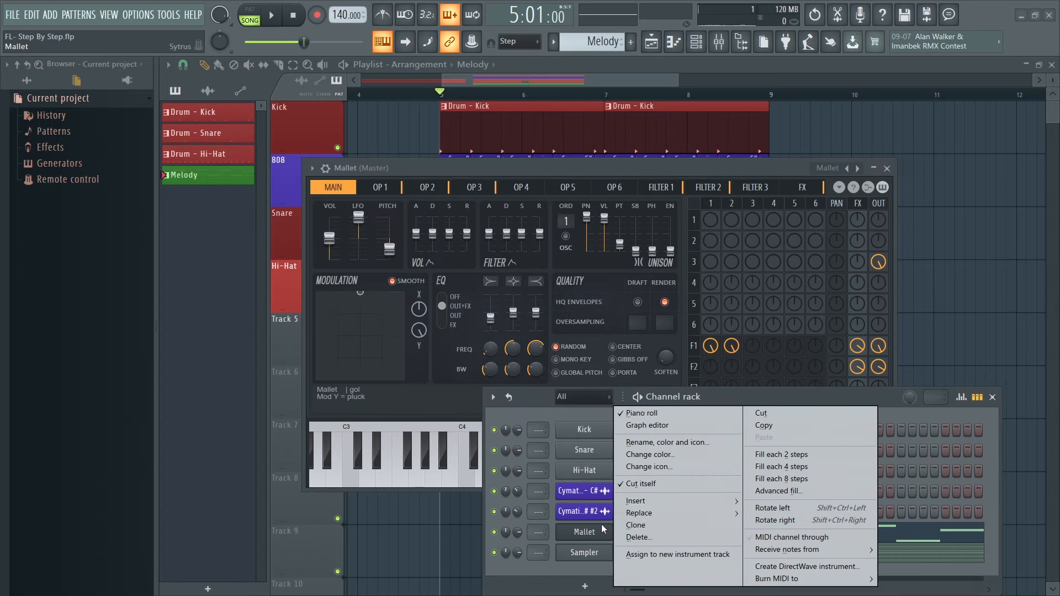
mouse_move(645, 516)
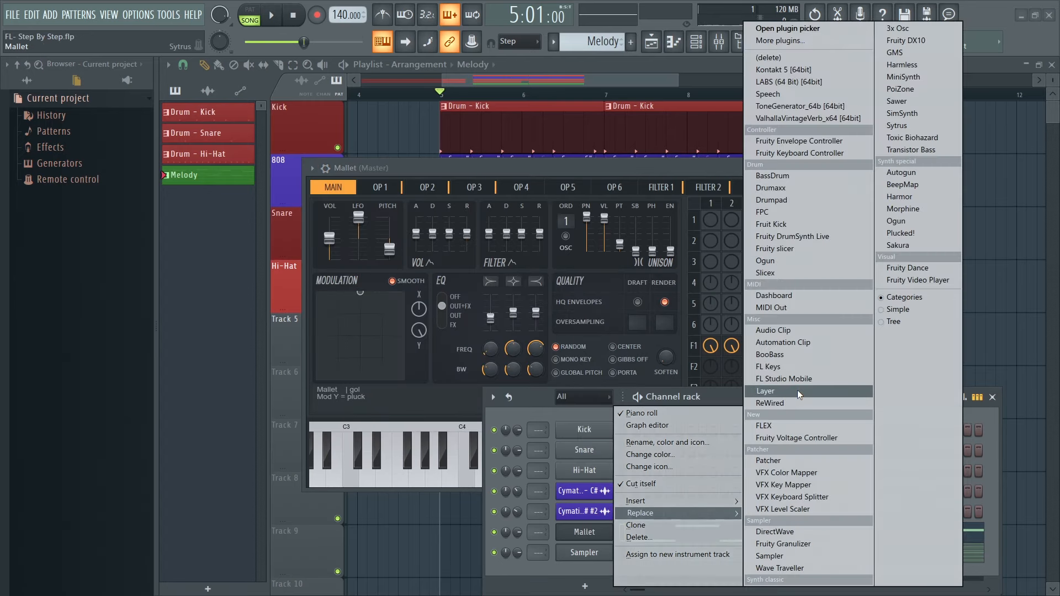
left_click(795, 366)
key("space")
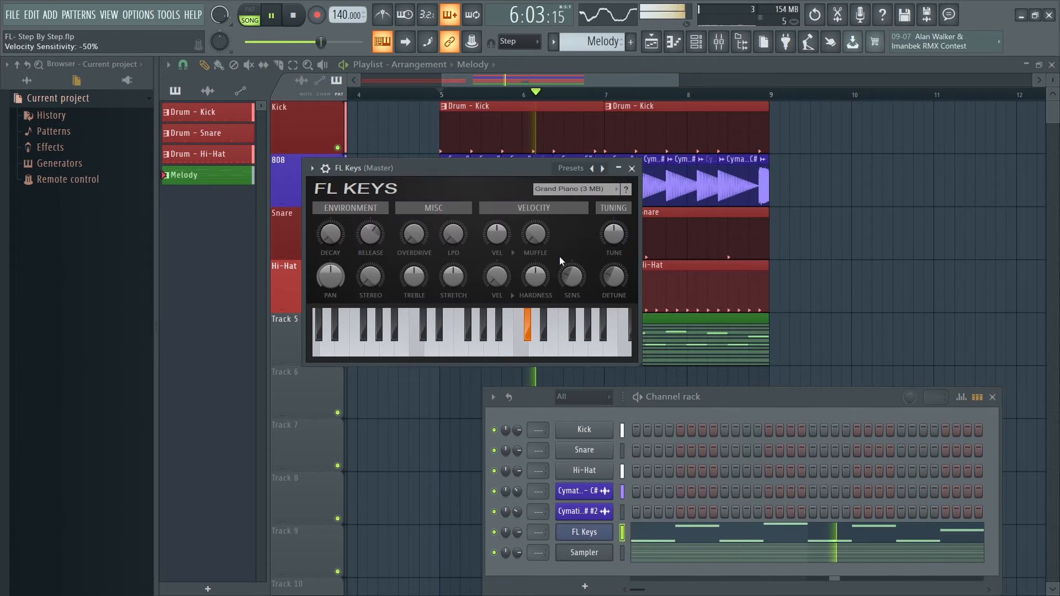
left_click(631, 168)
key("space")
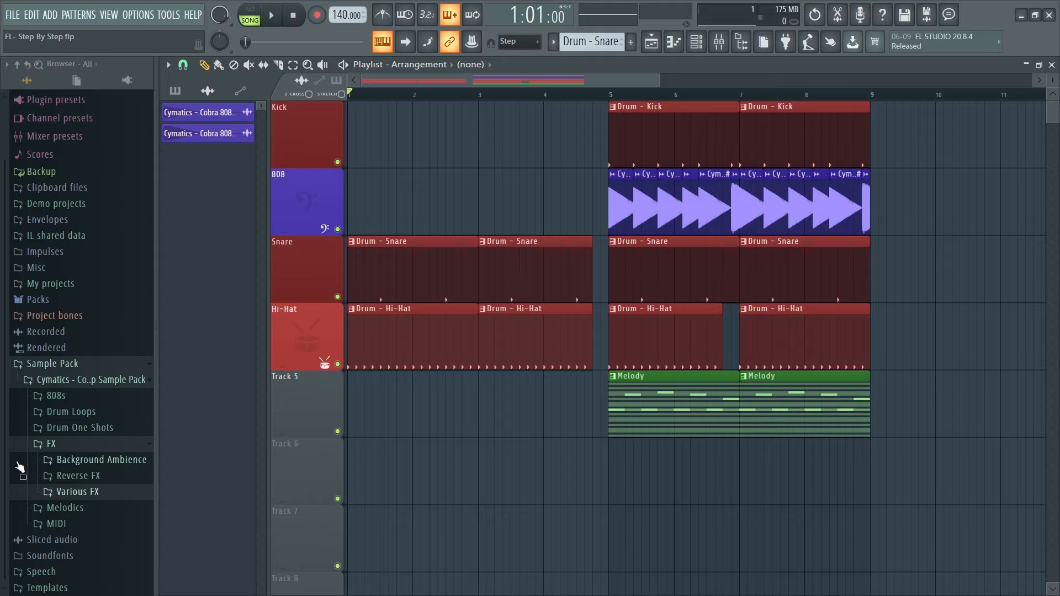
Open the Reverse FX folder in the Cymatics sample pack and audition samples Reverse FX 2 through 5.
left_click(52, 447)
left_click(56, 493)
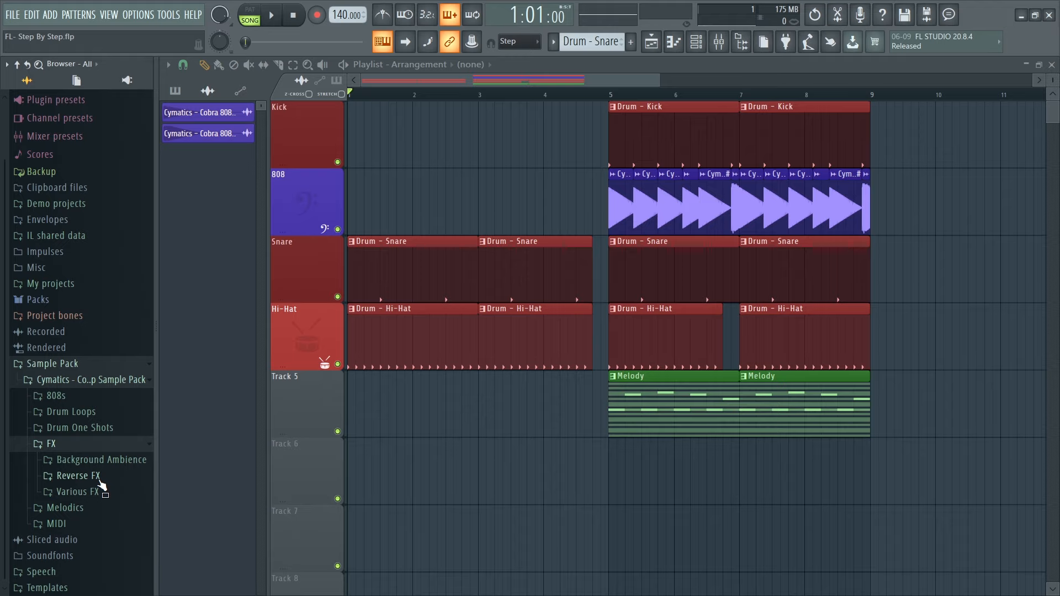
left_click(101, 476)
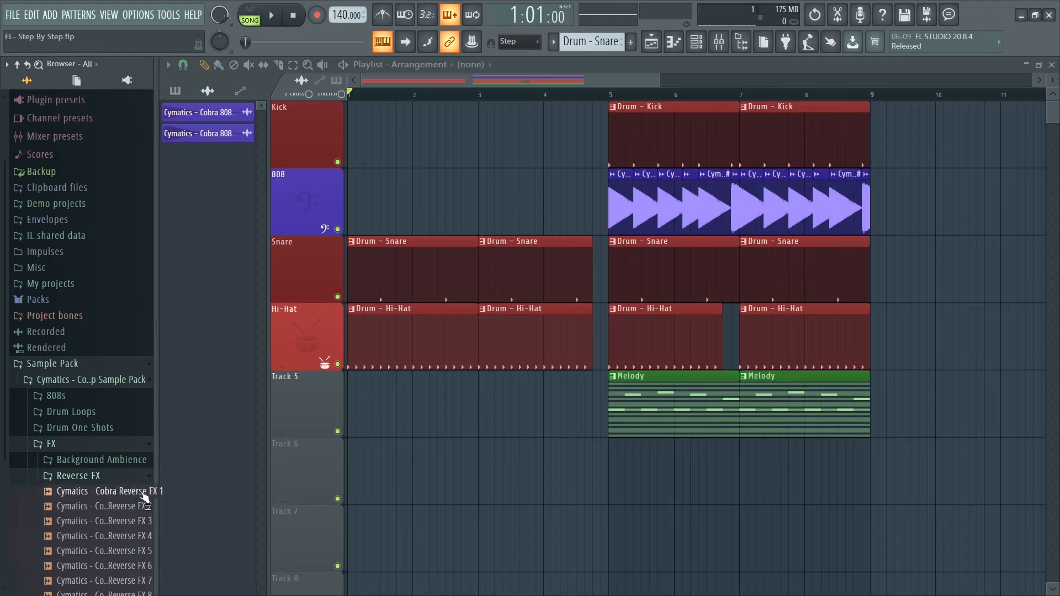
left_click(123, 415)
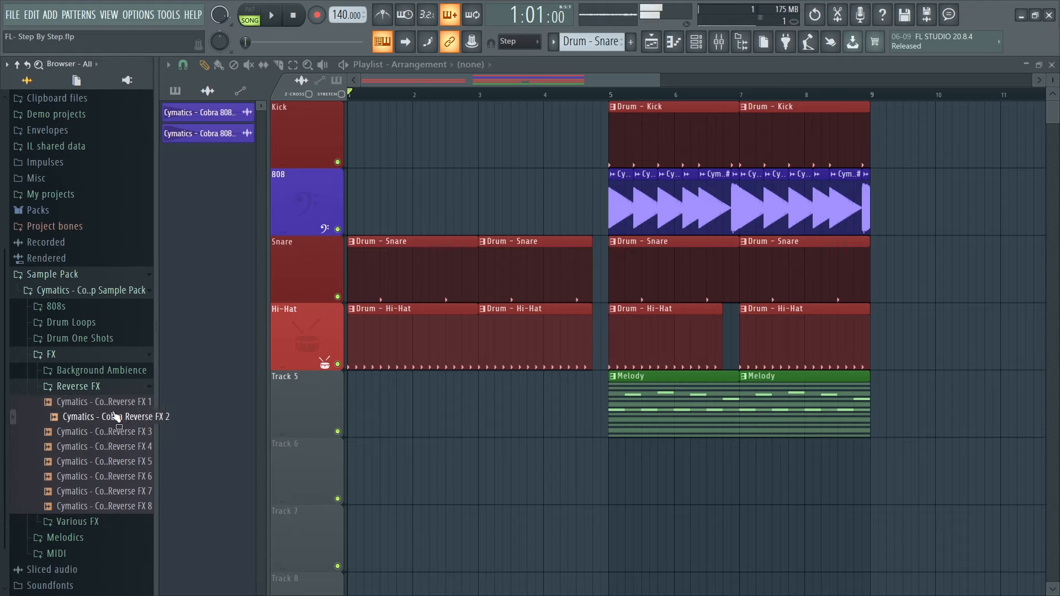
left_click(110, 432)
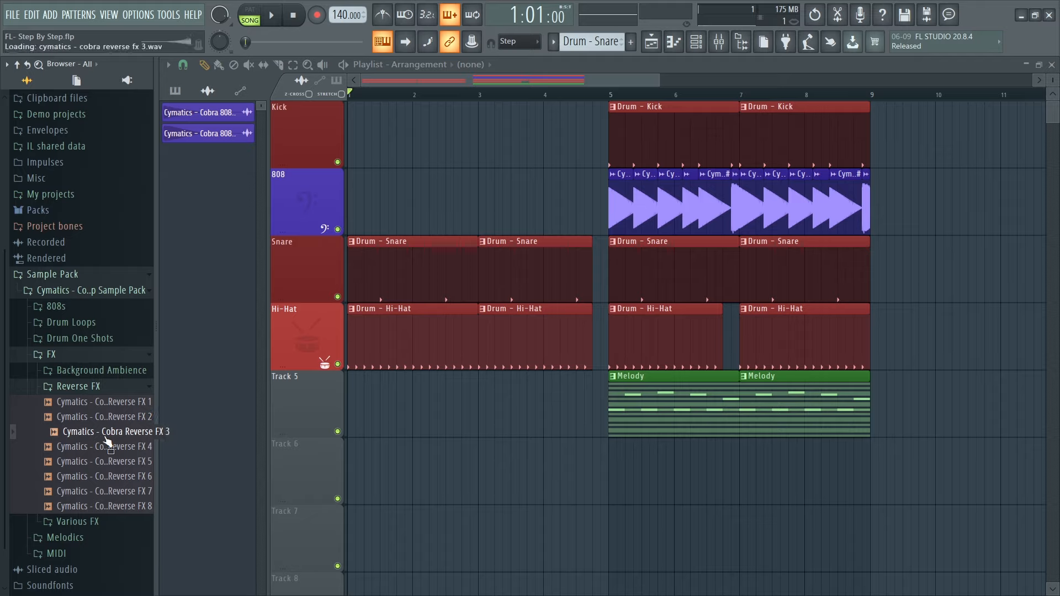
left_click(106, 446)
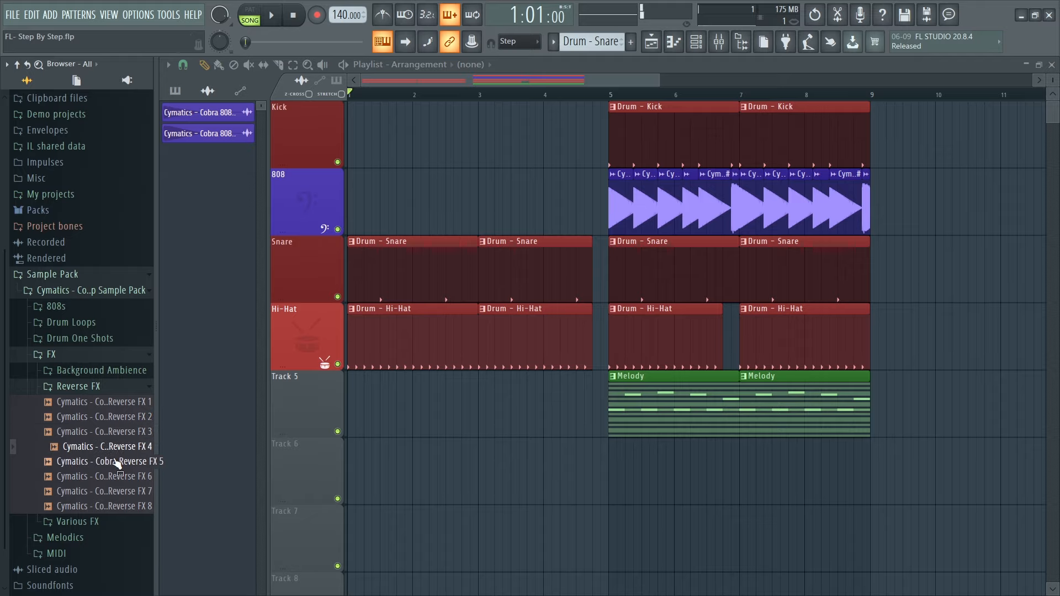
left_click(119, 463)
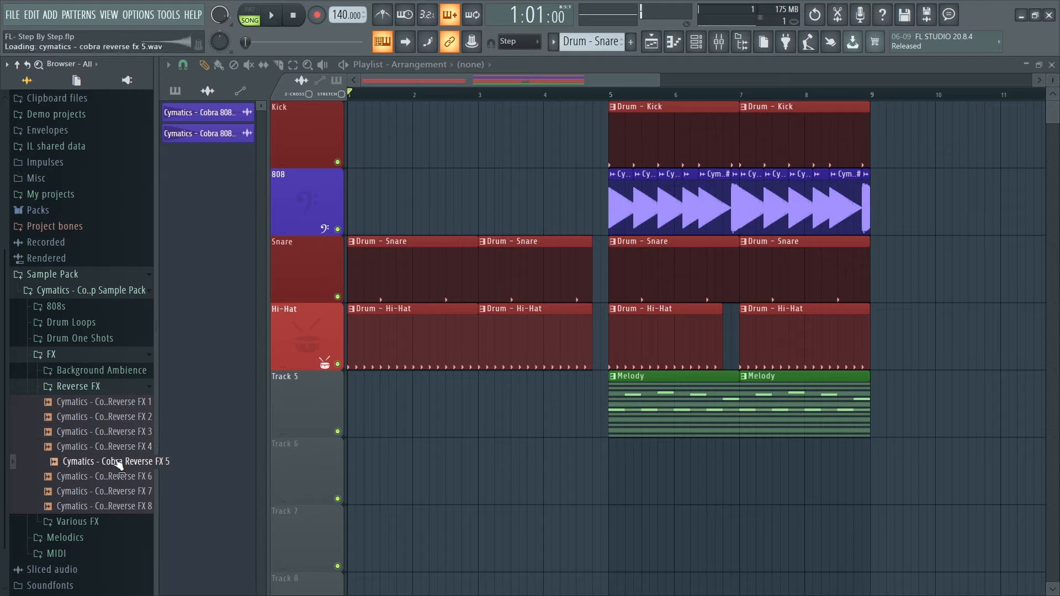
left_click(118, 452)
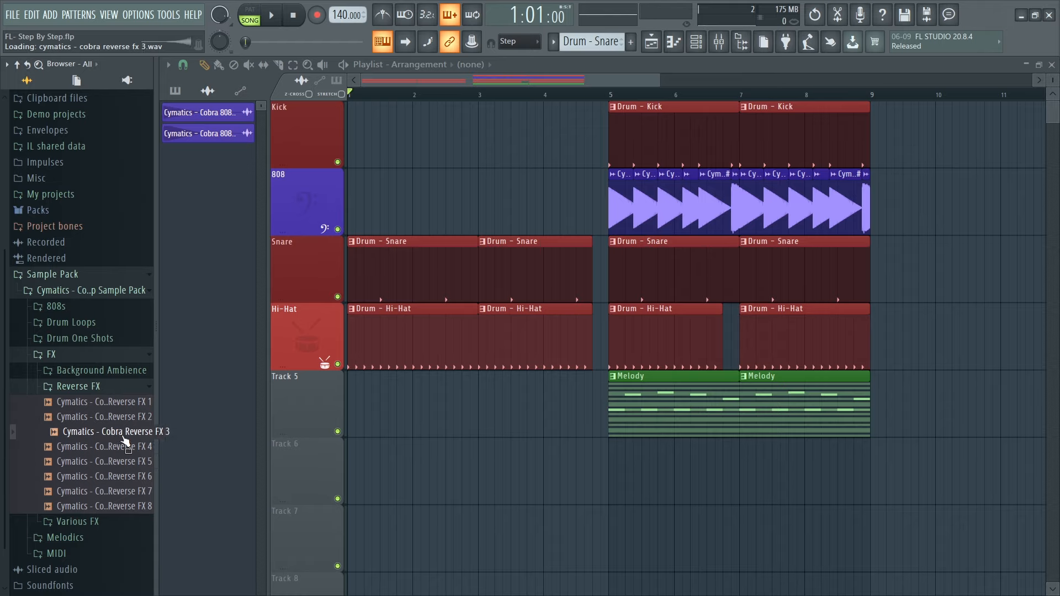
Place Cymatics Cobra Reverse FX 4 on Track 6, trimmed to span bars 3 to 5, and add a copy on Track 7 starting at bar 5.
left_click_drag(119, 455, 446, 467)
left_click_drag(537, 456, 553, 461)
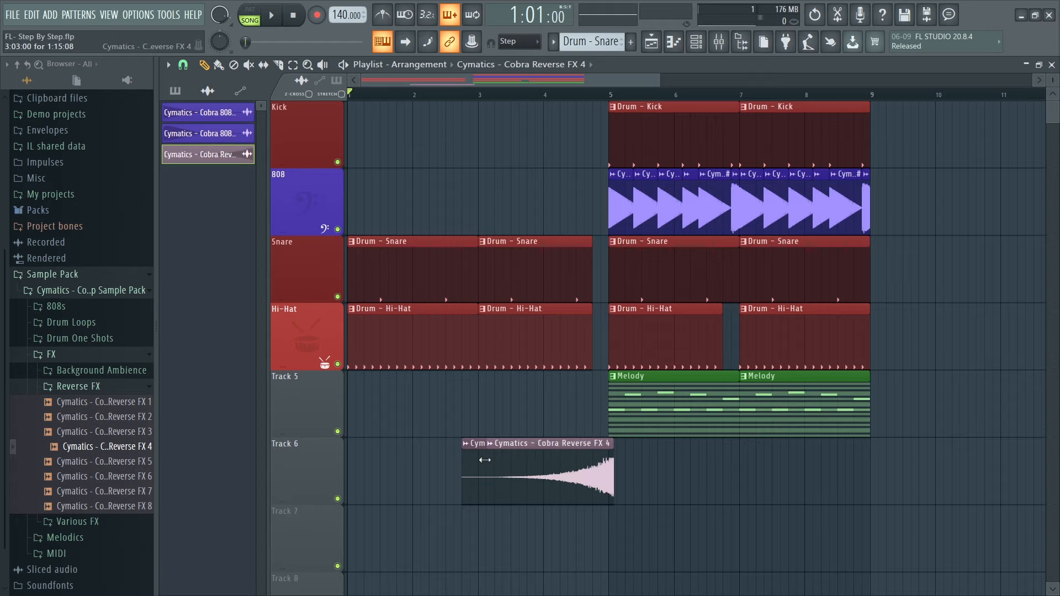
left_click_drag(464, 462, 481, 459)
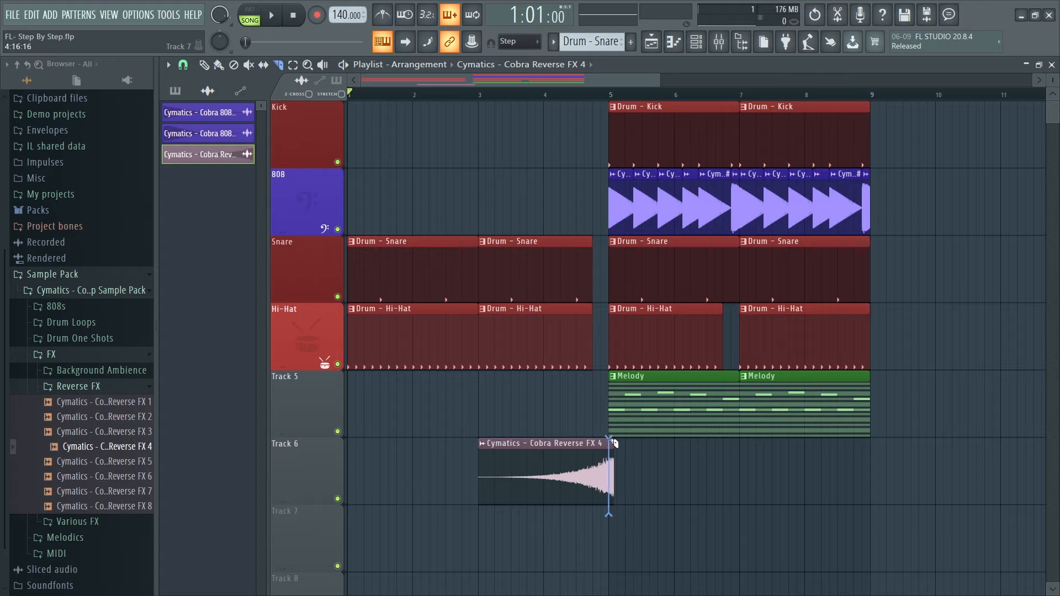
left_click(204, 64)
left_click_drag(614, 475, 608, 480)
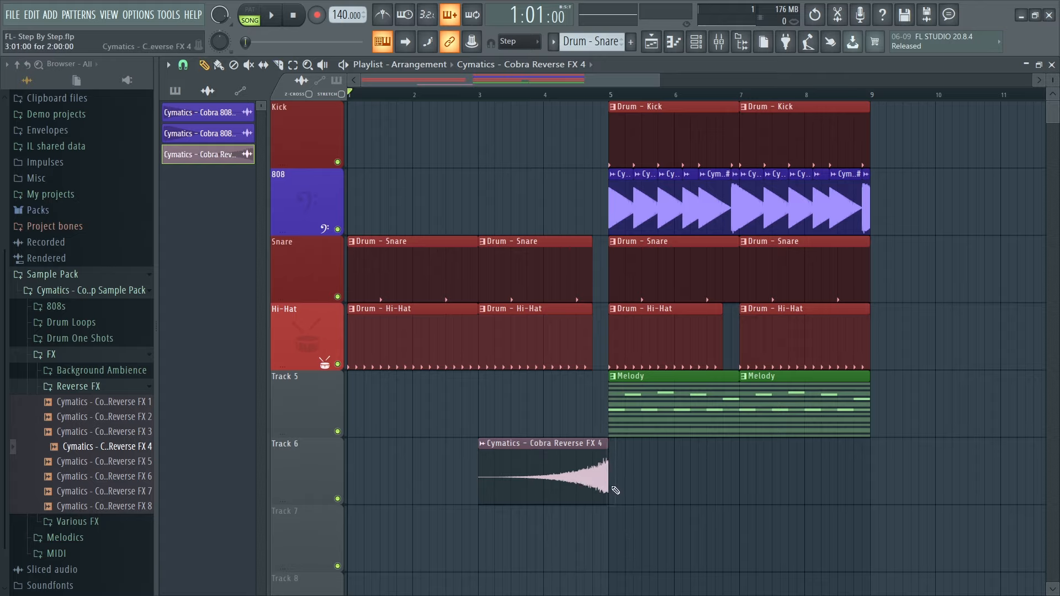
left_click(607, 523)
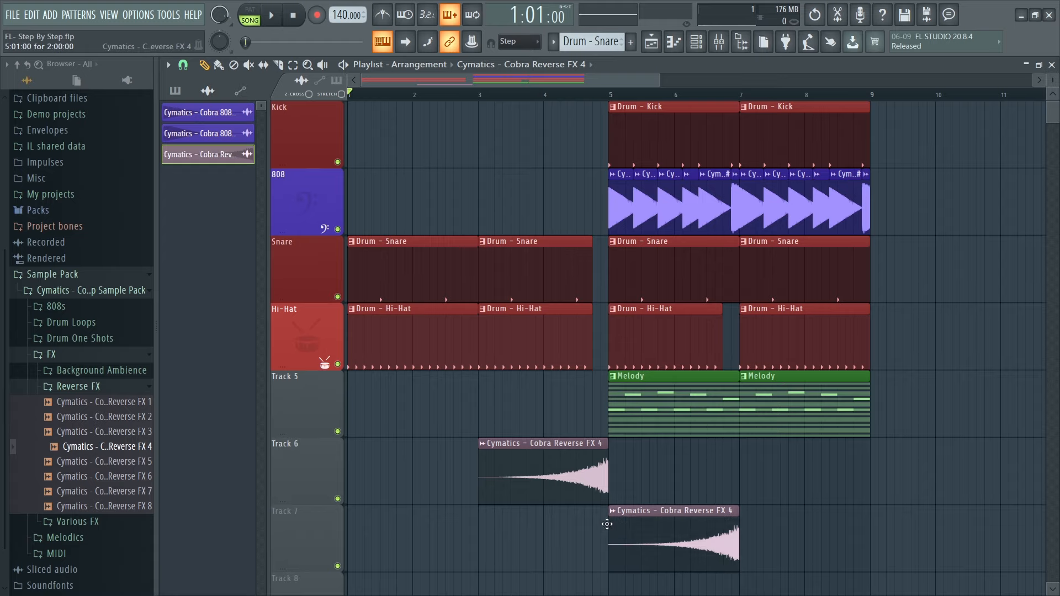
Rename Track 6 as Riser Up and color it dark olive green (#766528).
right_click(303, 462)
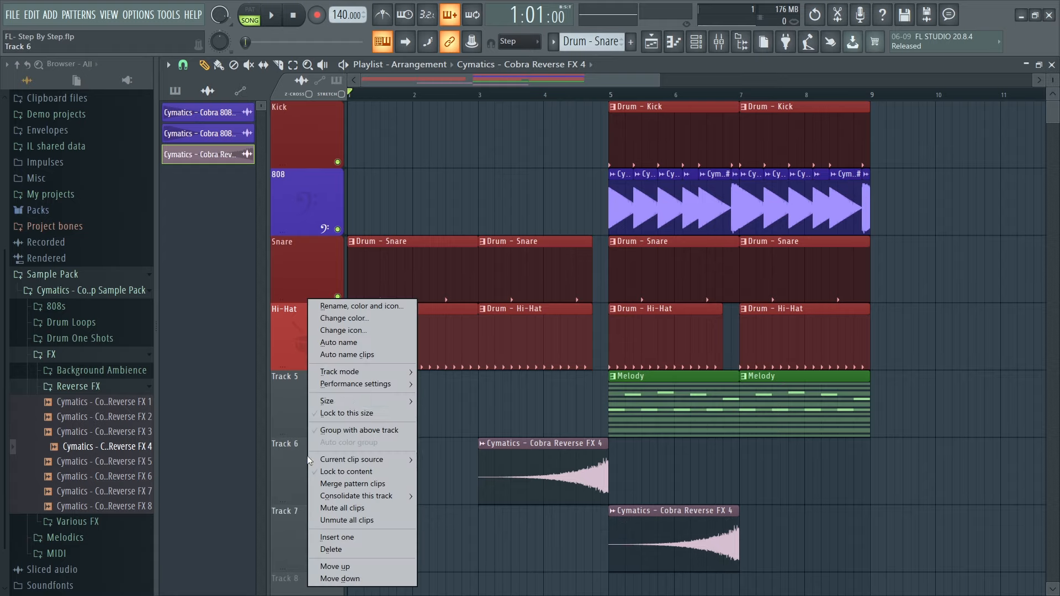
left_click(355, 307)
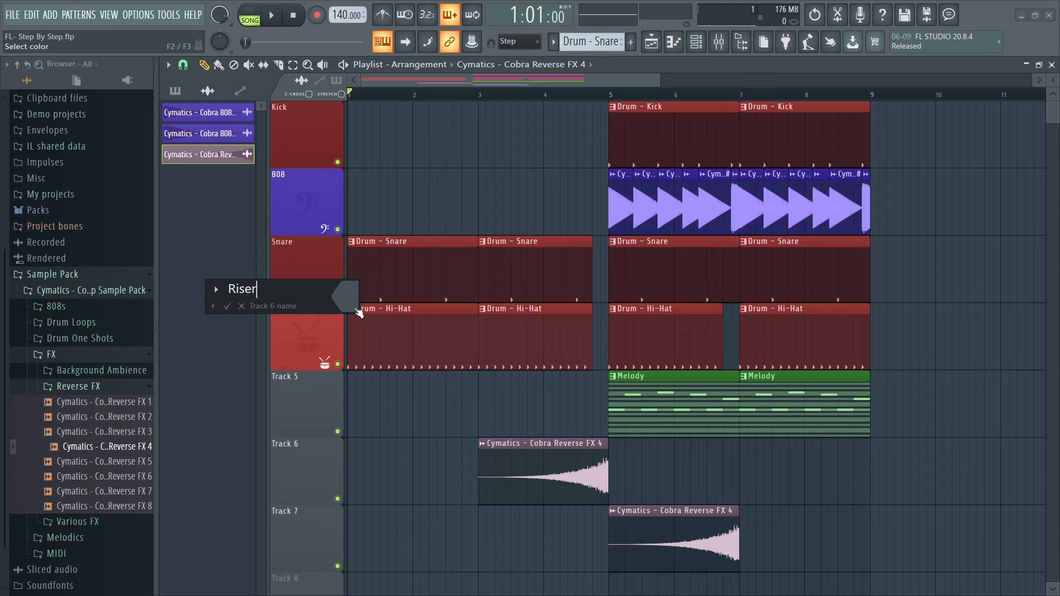
left_click(353, 306)
left_click(499, 327)
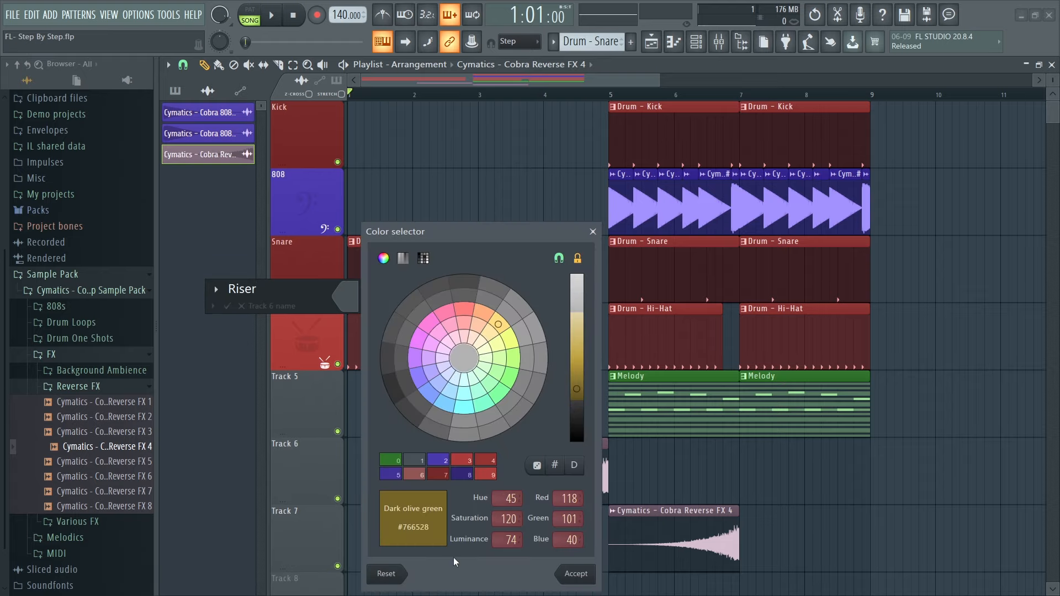
left_click(569, 572)
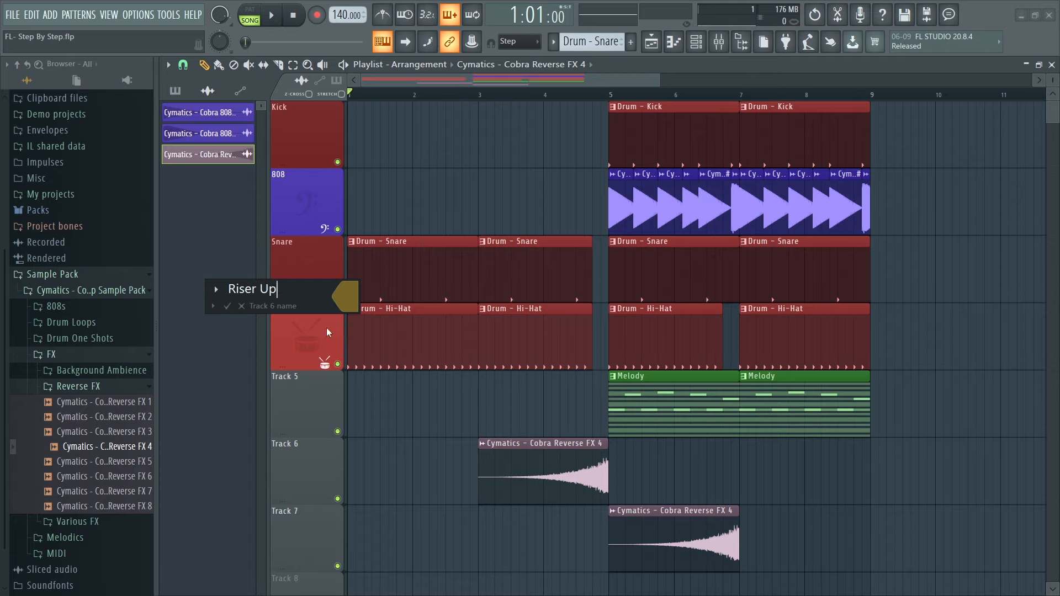
left_click(228, 307)
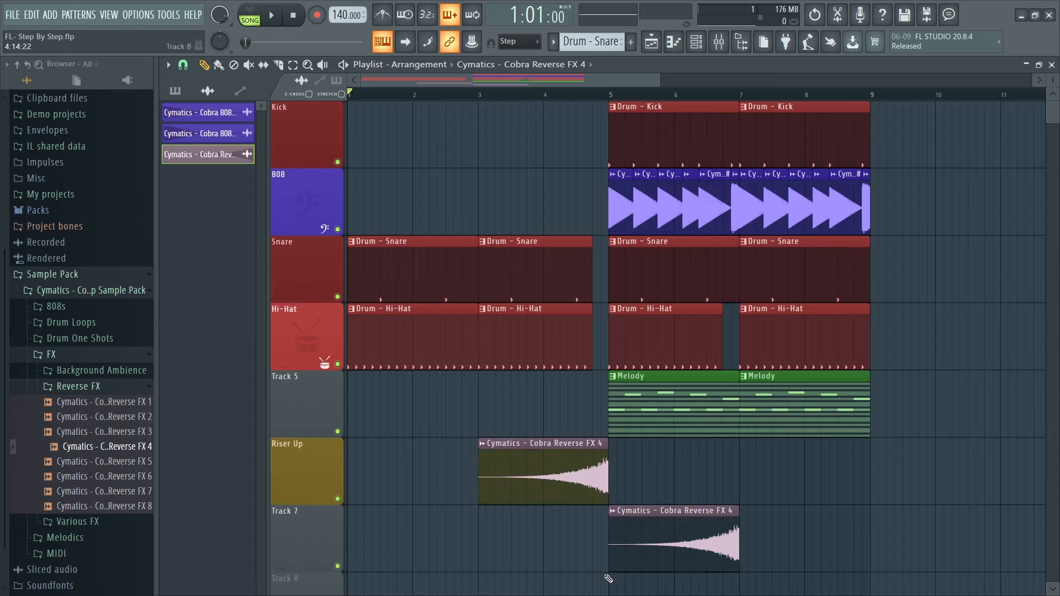
Rename Track 7 as Riser Down and give it the same dark olive green color (#766528).
right_click(321, 549)
left_click(372, 311)
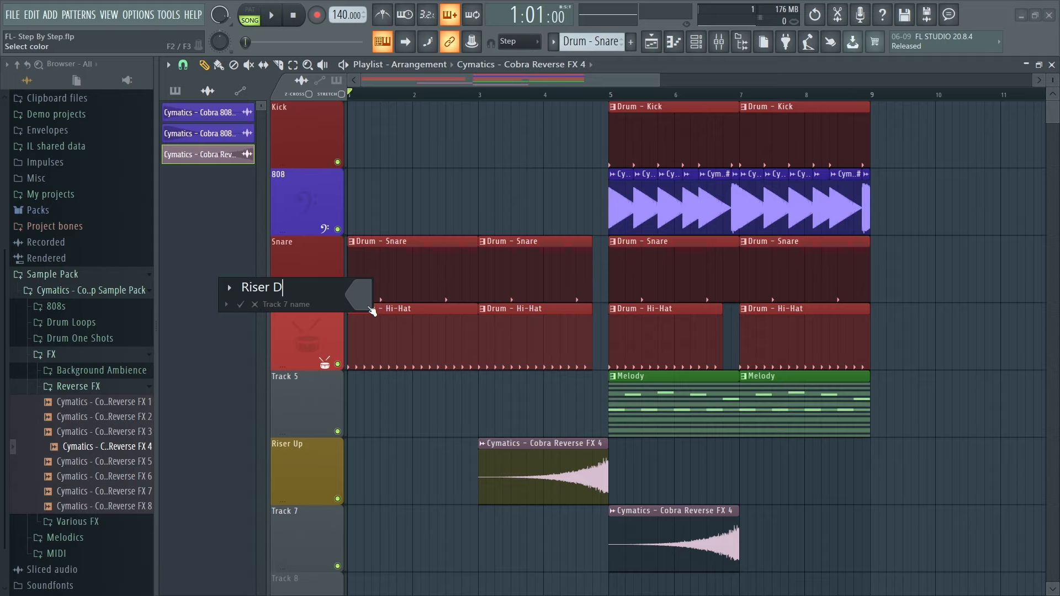
left_click(370, 309)
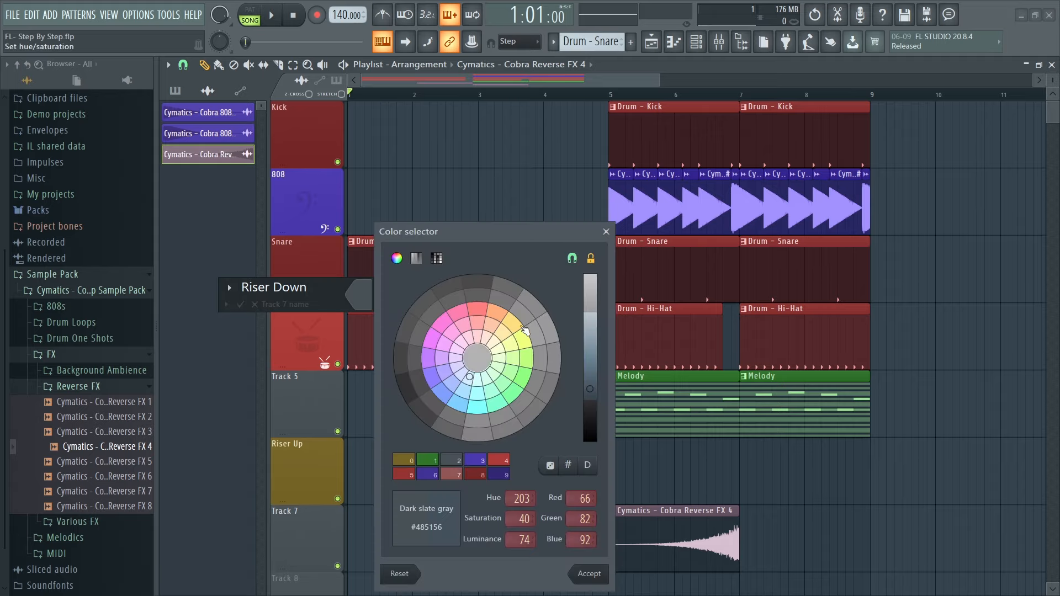
left_click(514, 335)
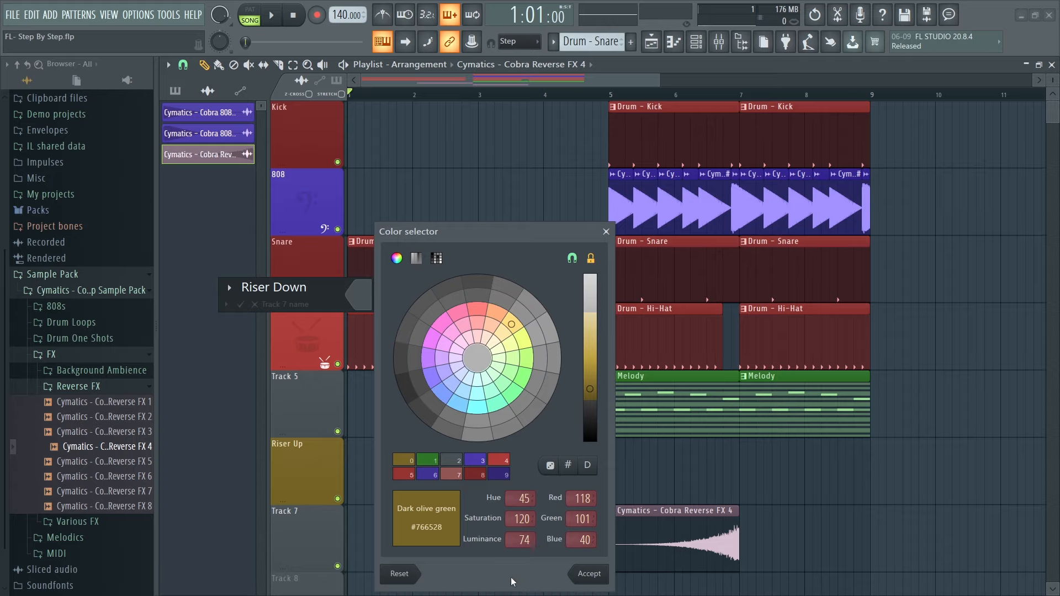
left_click(598, 575)
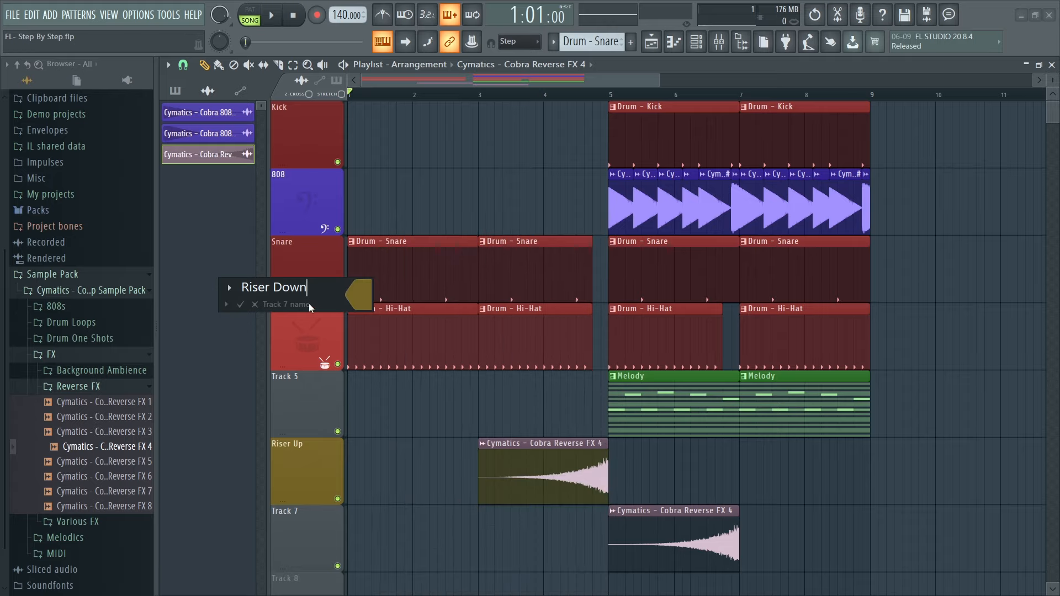
left_click(240, 305)
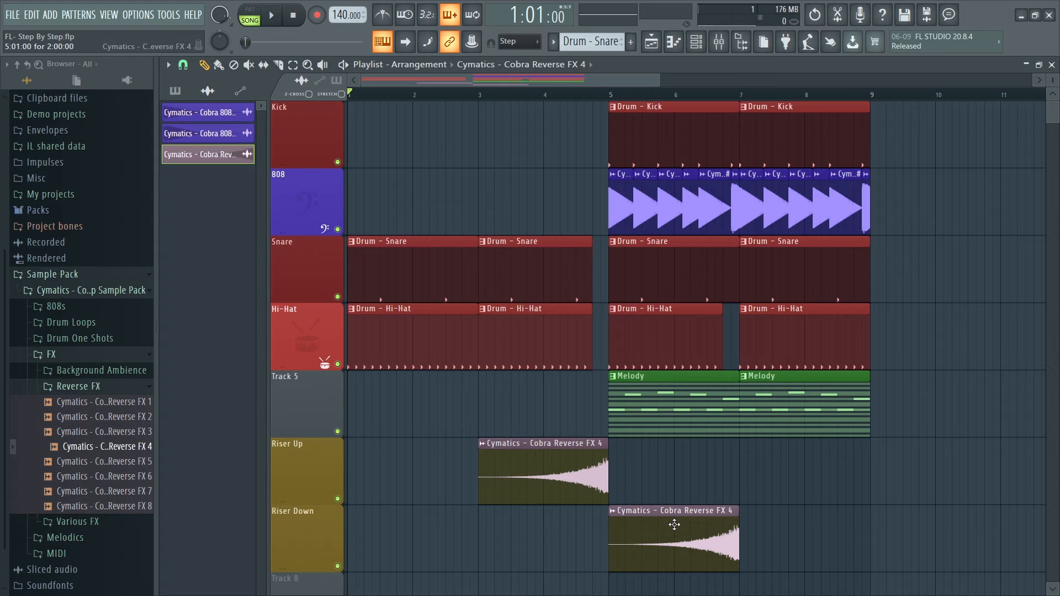
Turn on Reverse for the Cobra Reverse FX 4 sample used by the Riser Down clip and close its channel settings.
double_click(674, 524)
left_click(683, 534)
double_click(683, 535)
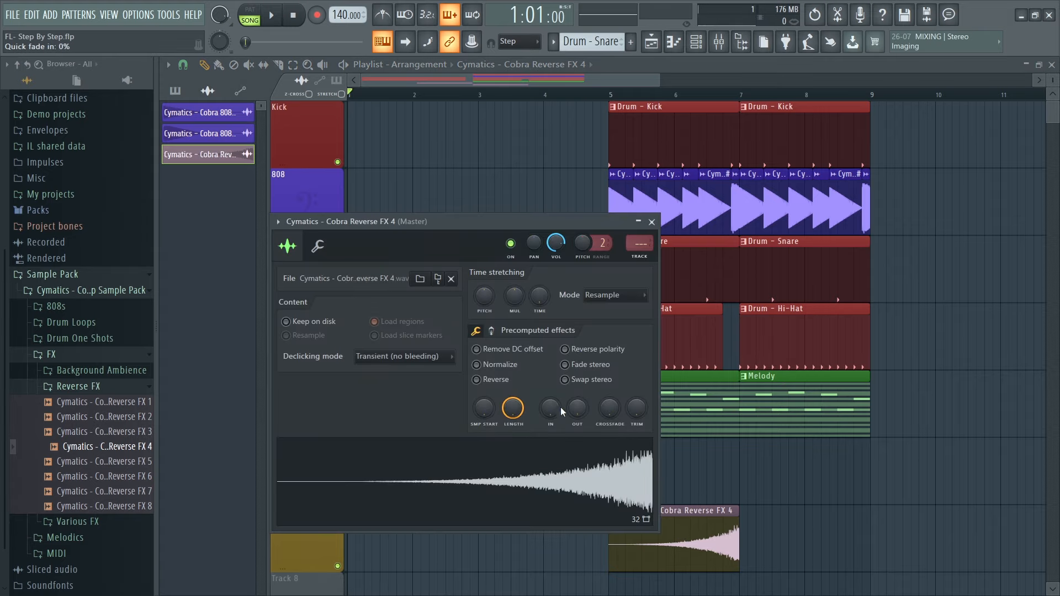
left_click(496, 381)
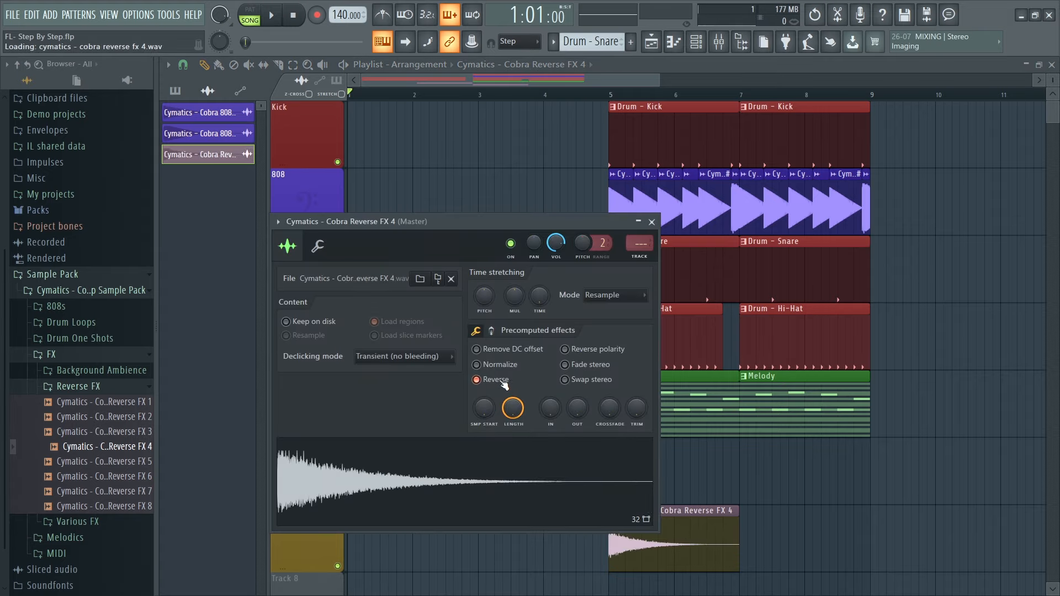
left_click(652, 222)
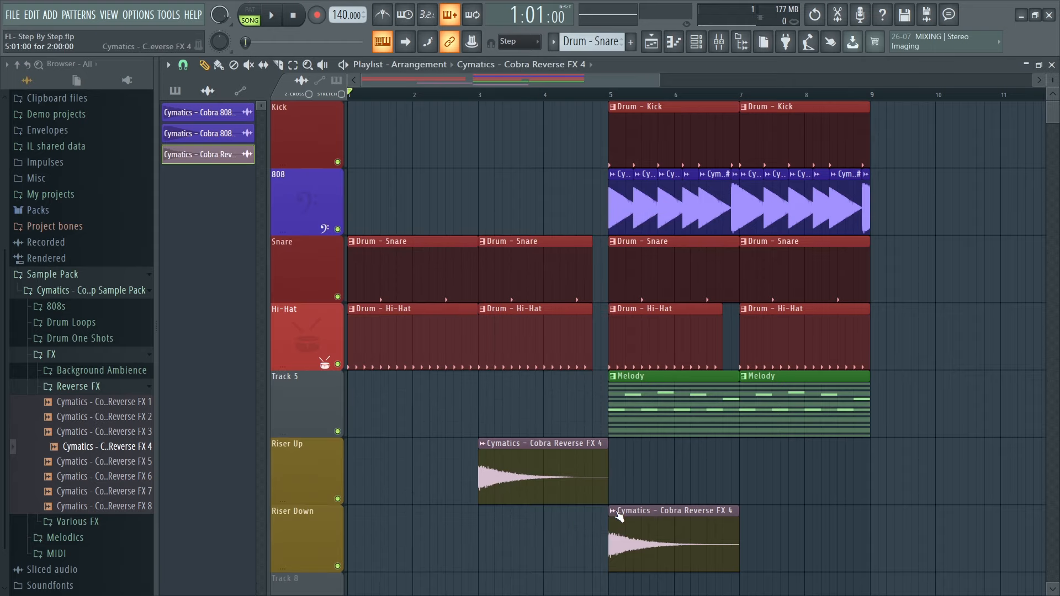
Make the Riser Up clip unique and turn off Reverse in its own channel settings.
left_click(489, 447)
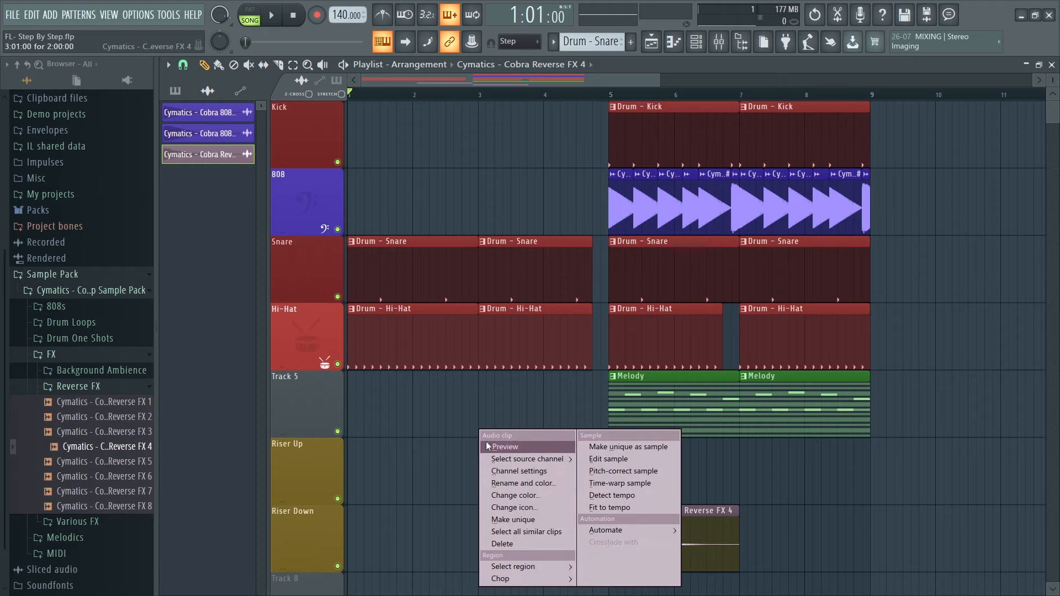
left_click(520, 522)
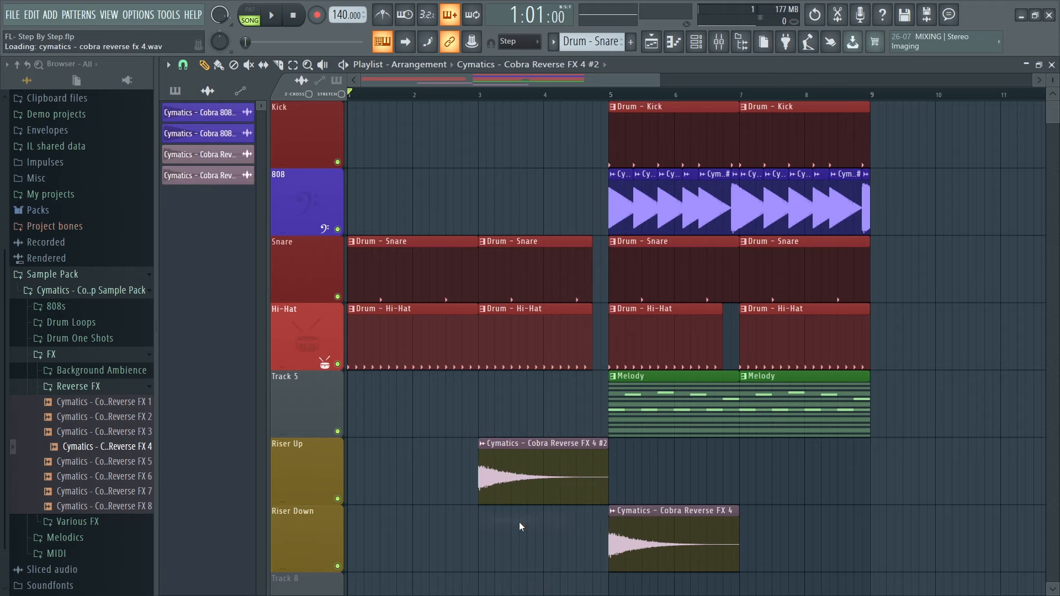
double_click(530, 472)
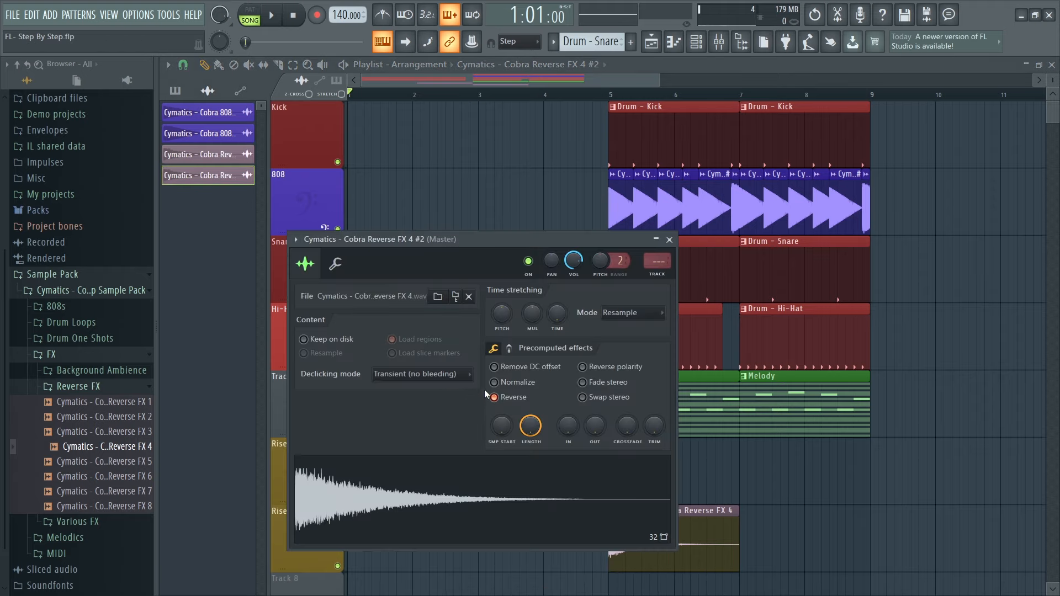
left_click(669, 240)
Play the transition into the drop from the middle of bar 4 and lower the Riser Up sample's channel volume to 15%.
key("space")
key("space")
left_click(568, 93)
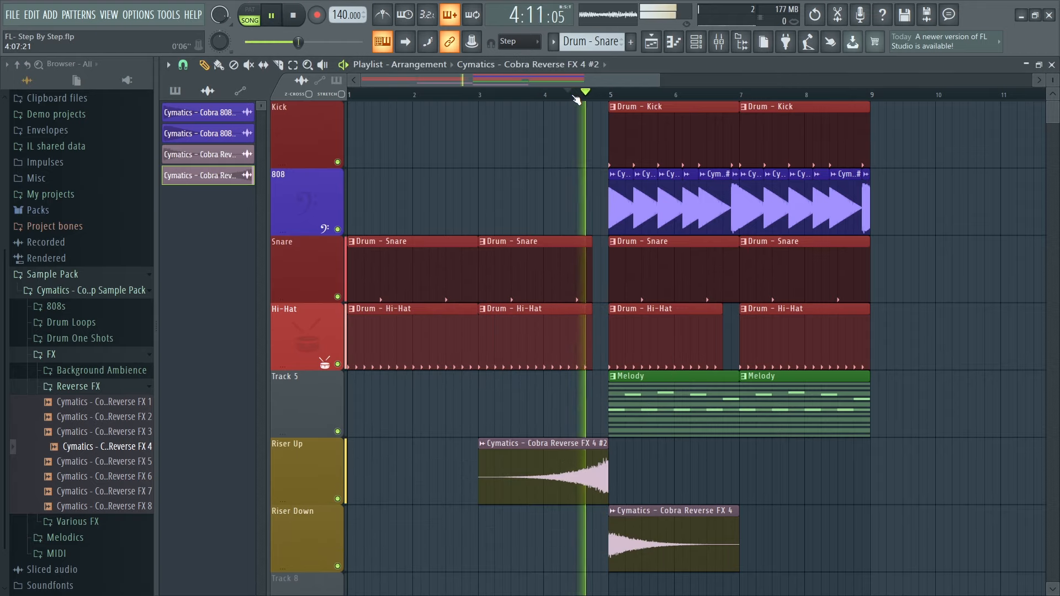
key("space")
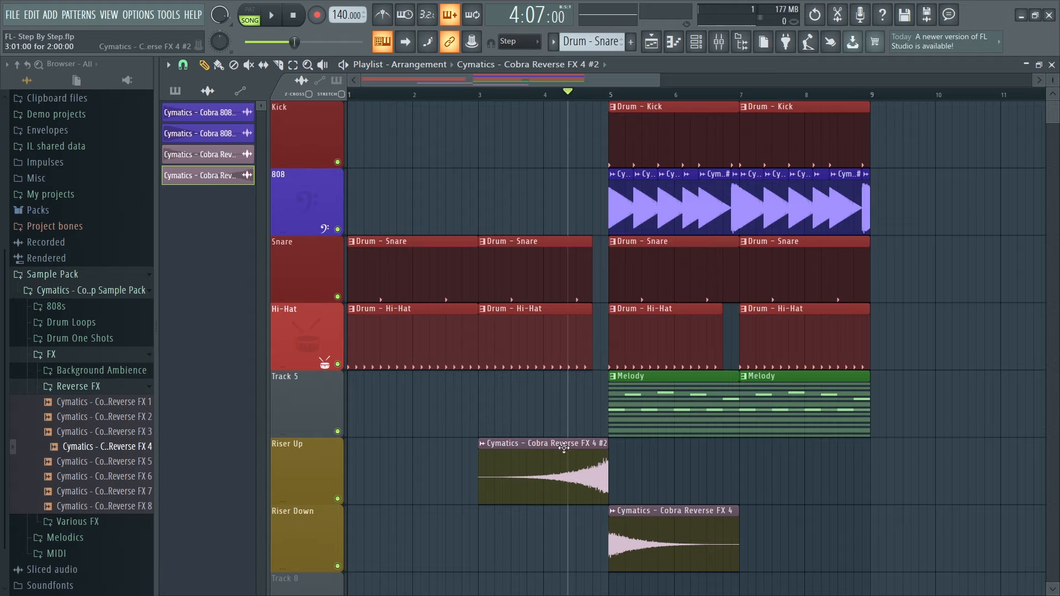
double_click(563, 448)
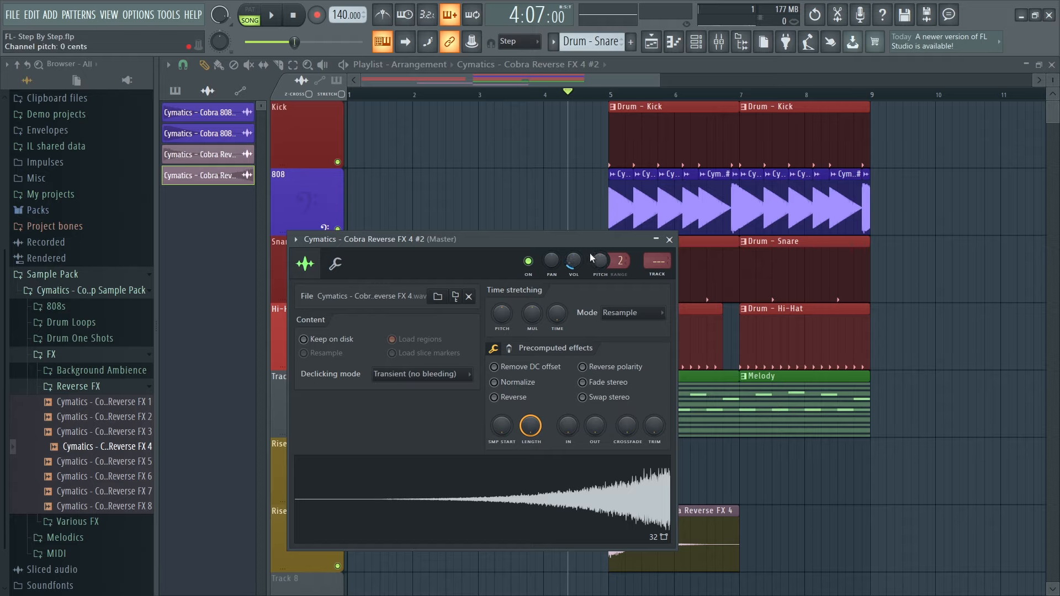
key("space")
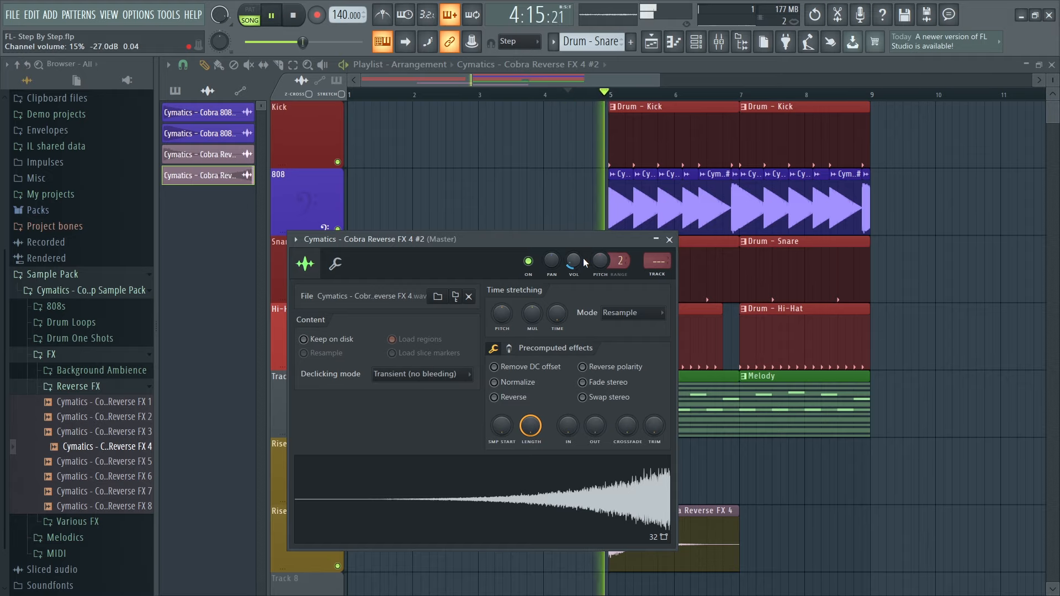
Close the Riser Up sample's settings, lower the Riser Down sample's channel volume to 15%, and play the transition to check it.
key("space")
left_click(669, 239)
double_click(679, 532)
left_click_drag(556, 243, 555, 259)
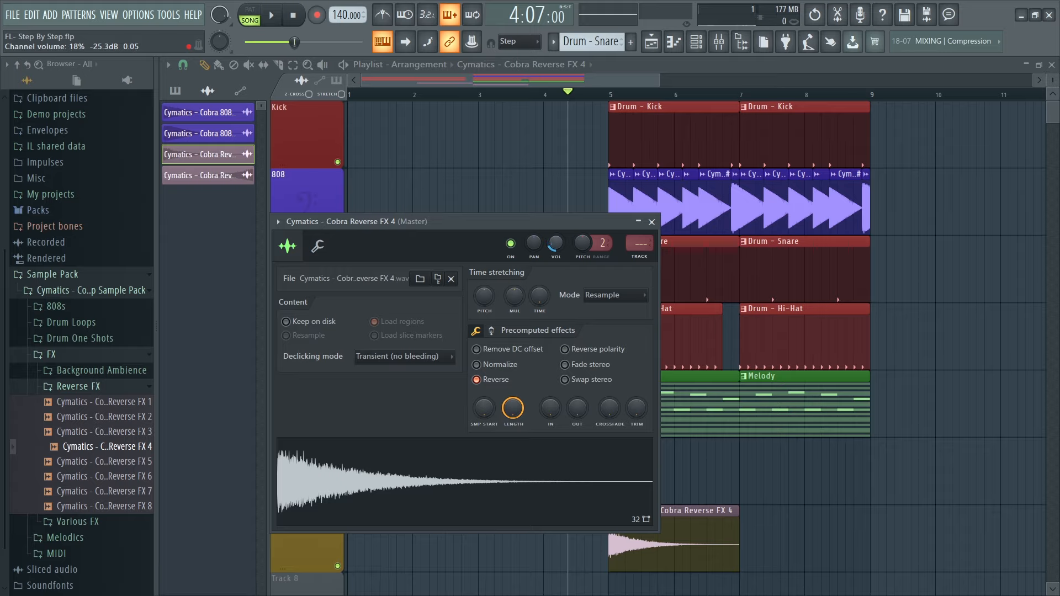
key("space")
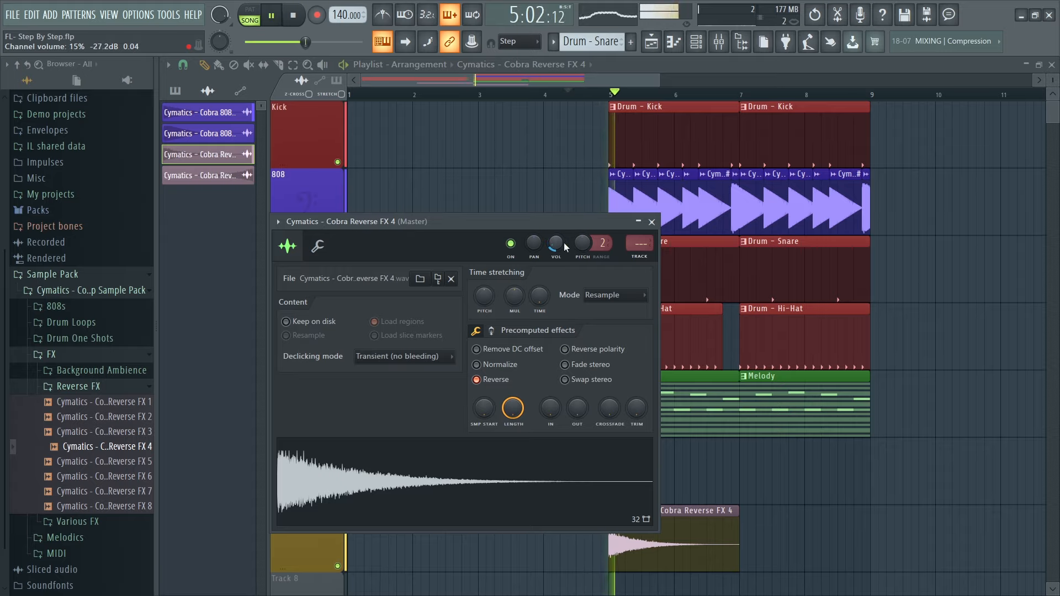
left_click(652, 221)
key("space")
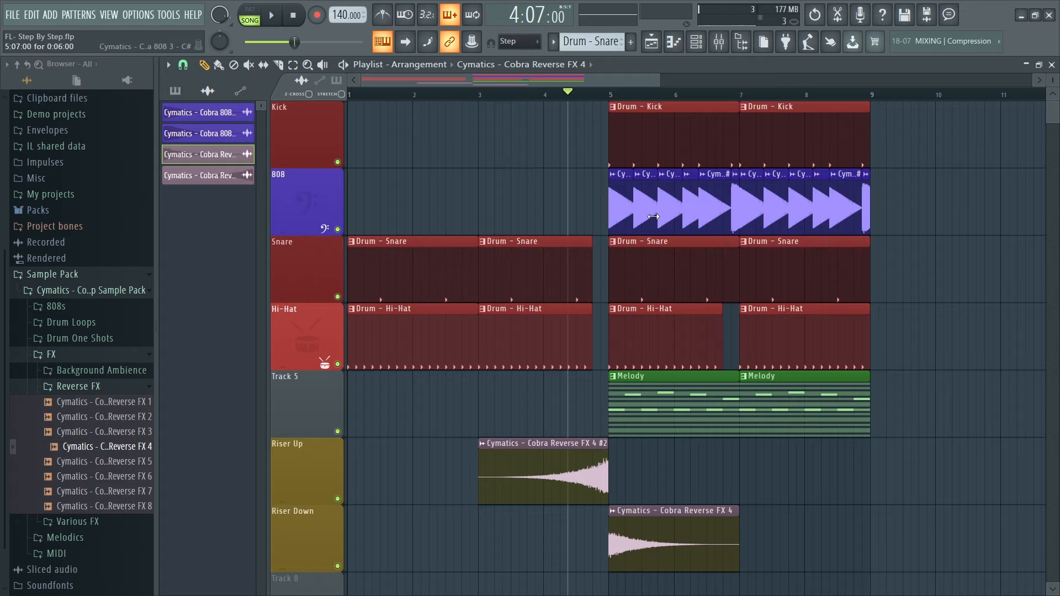
Shorten the Snare and Hi-Hat clips before the drop so both end at the middle of bar 4, and play through the drop.
left_click(561, 95)
key("space")
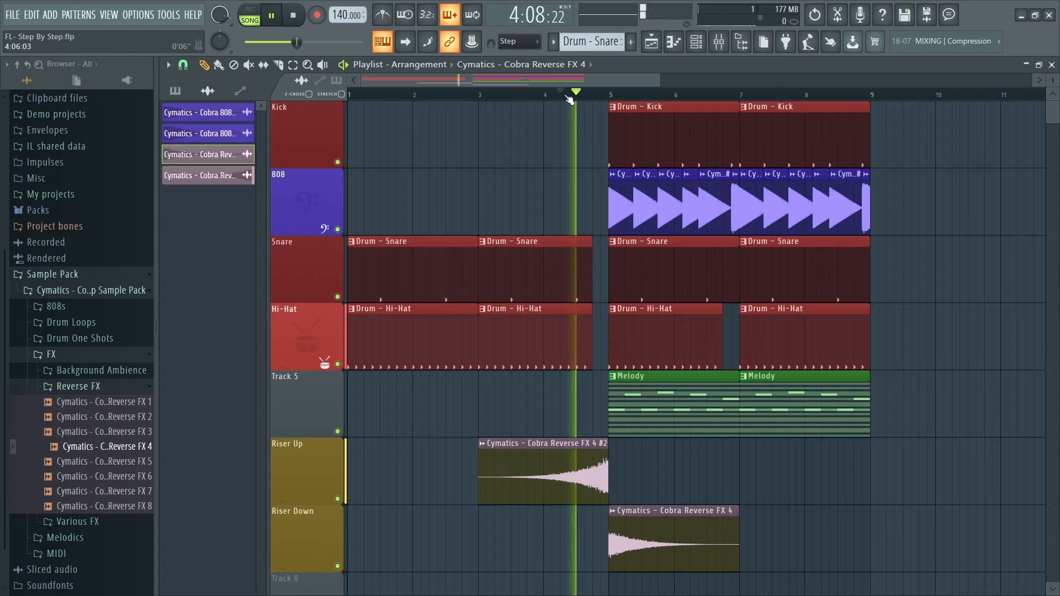
key("space")
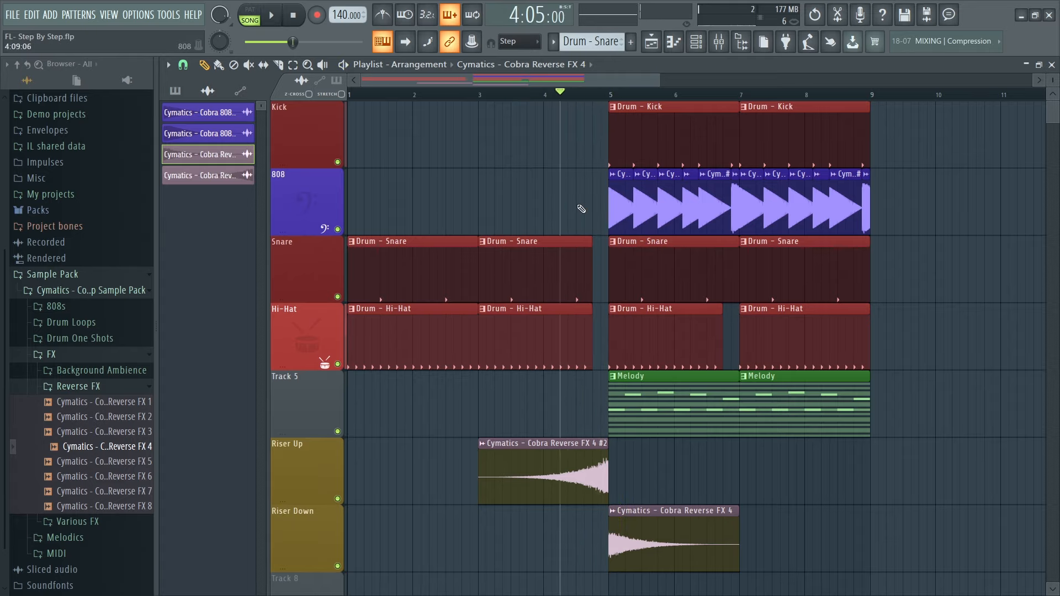
left_click_drag(592, 262, 575, 263)
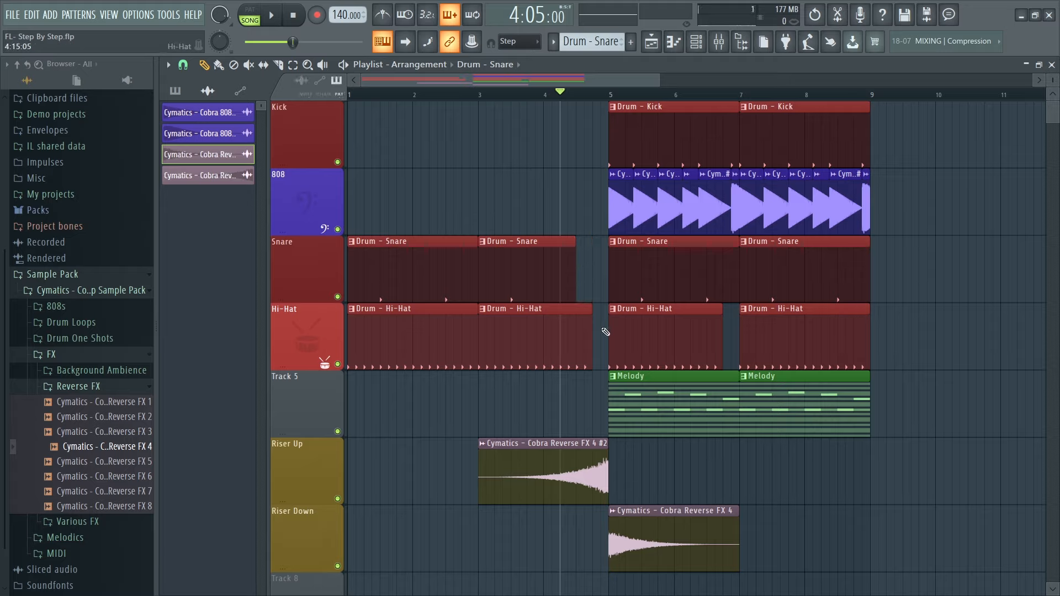
left_click_drag(591, 320, 575, 320)
left_click(545, 94)
key("space")
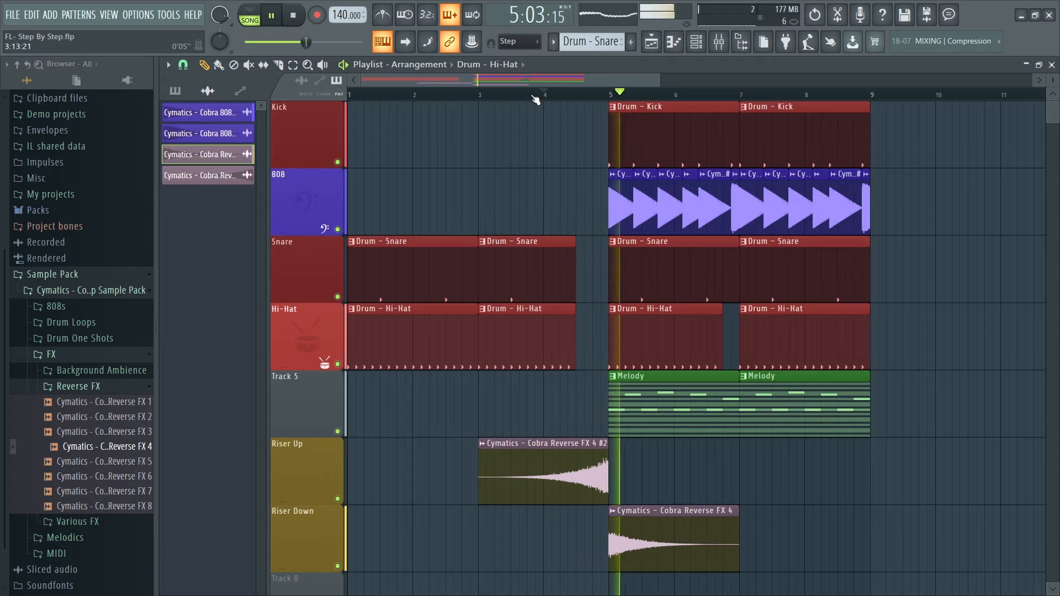
scroll(675, 298, "down", 2)
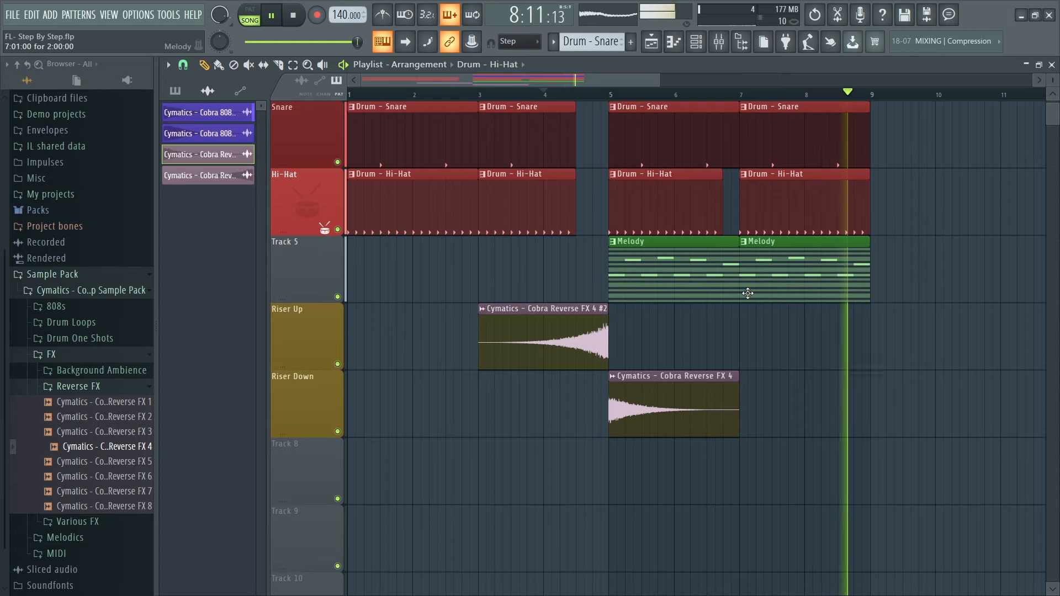
key("space")
Open the Melody pattern's channel rack and play the drop from bar 4 to examine the FL Keys level.
double_click(686, 272)
left_click(1052, 65)
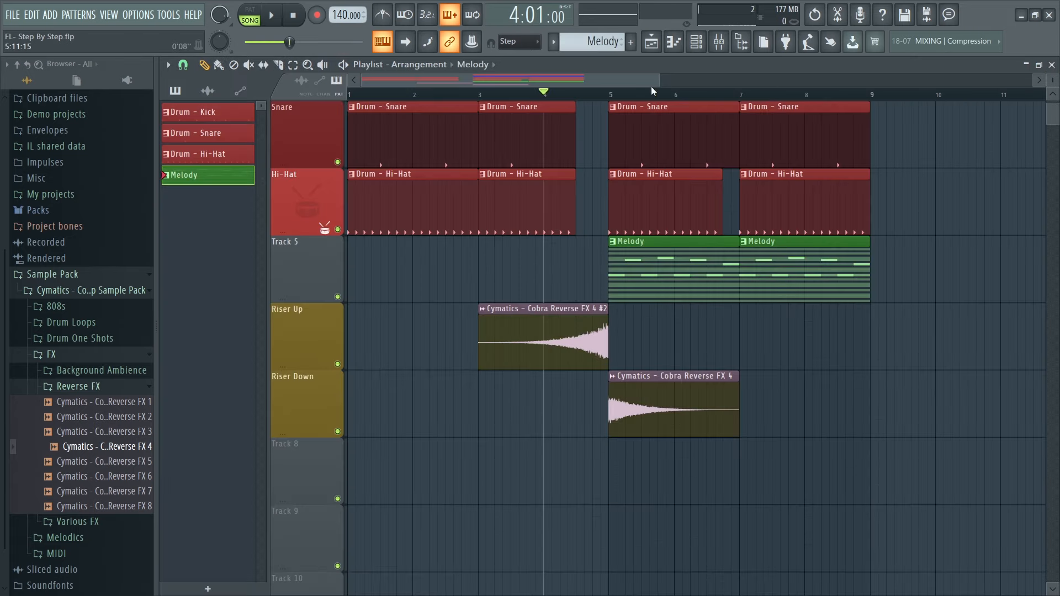
left_click(691, 46)
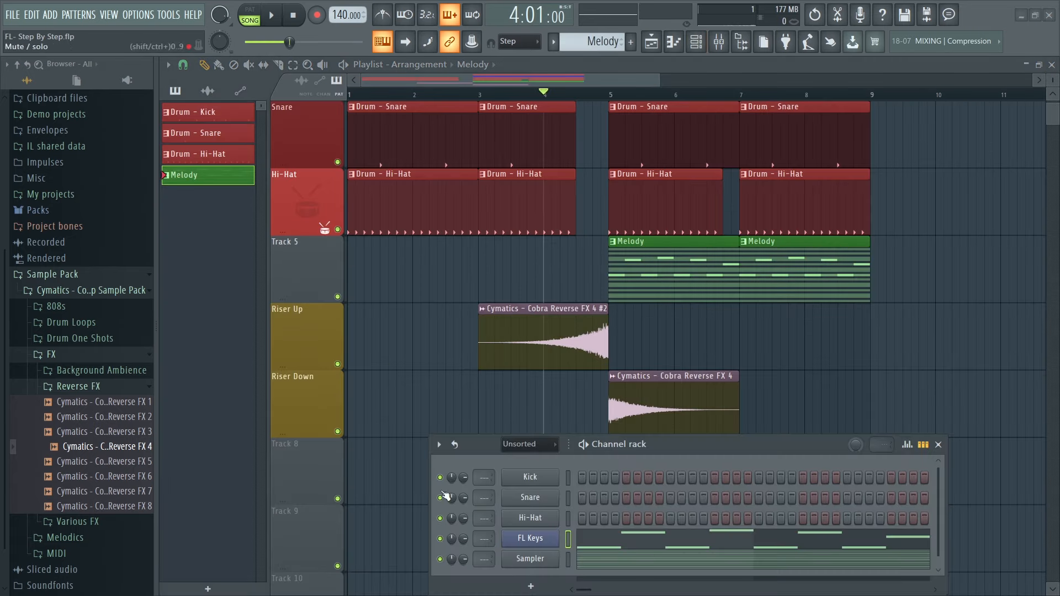
key("space")
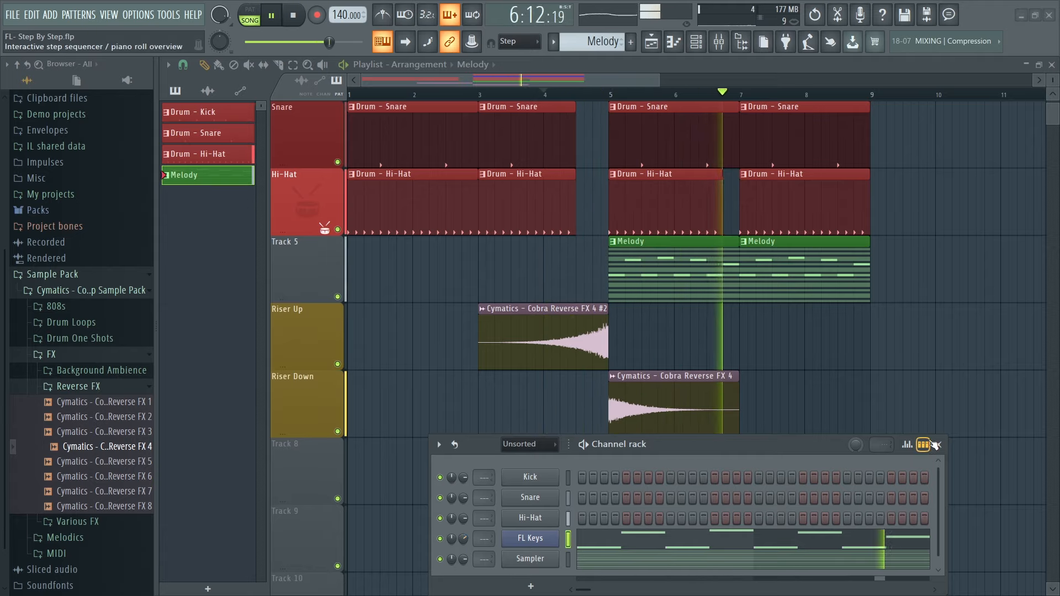
key("space")
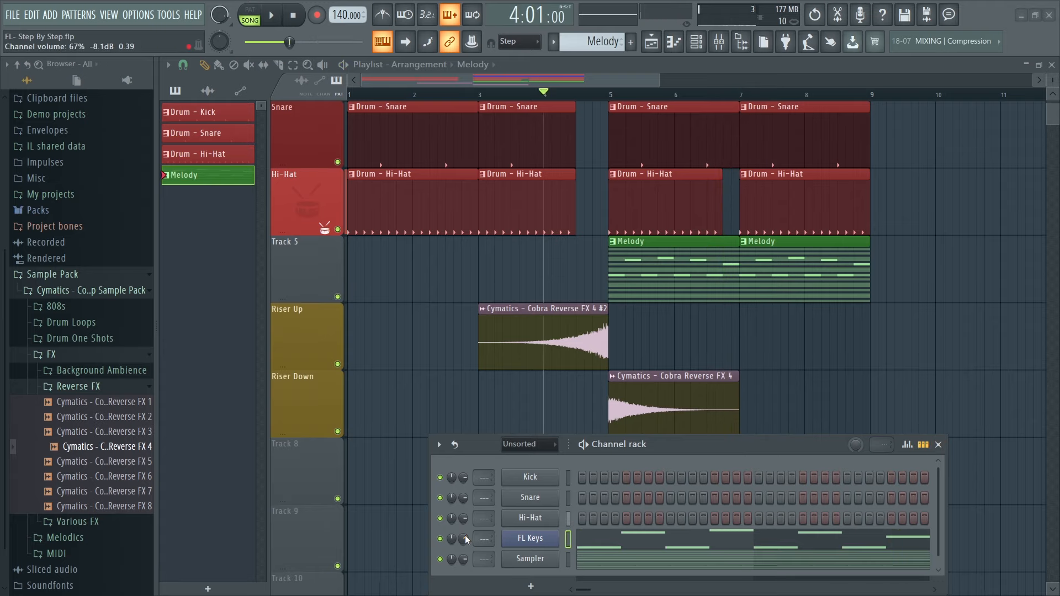
left_click(937, 444)
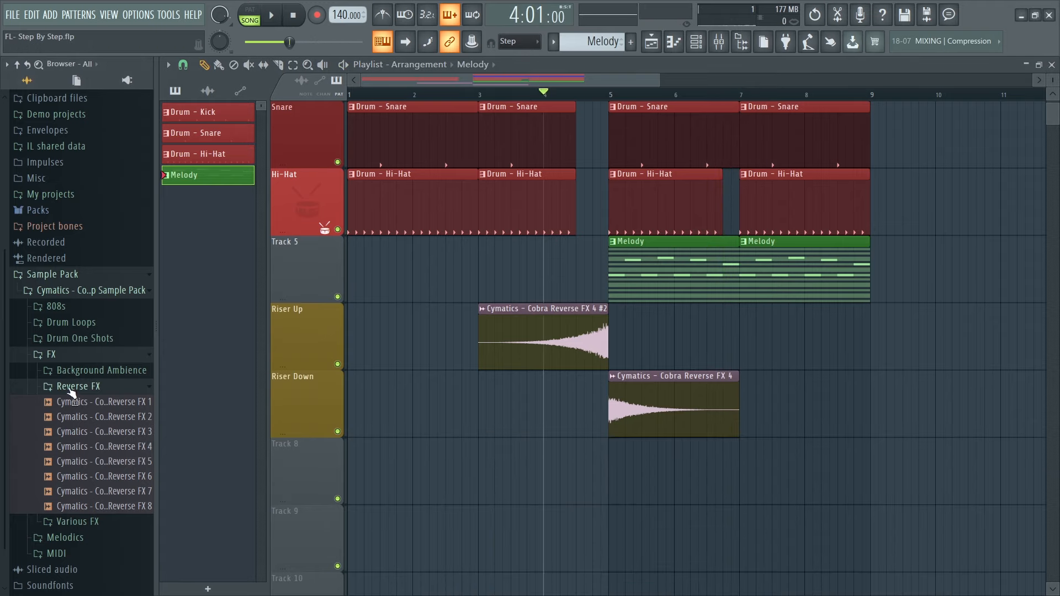
Switch from the Reverse FX folder to Various FX and preview the Cobra Misc FX 2, 3, 4 and 6 samples.
left_click(133, 388)
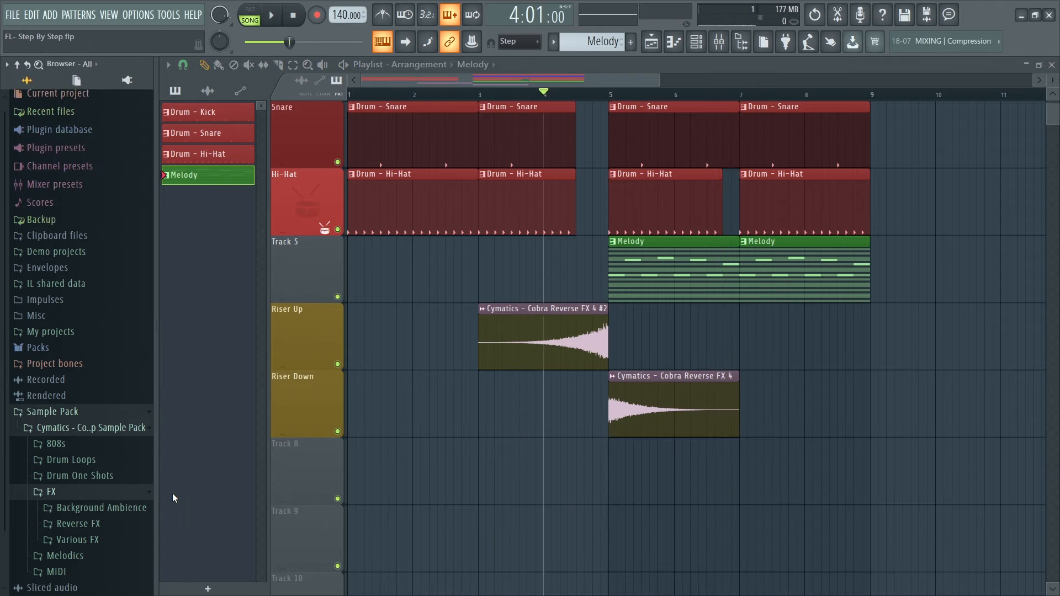
left_click(99, 541)
left_click(111, 510)
scroll(115, 508, "down", 4)
left_click(121, 402)
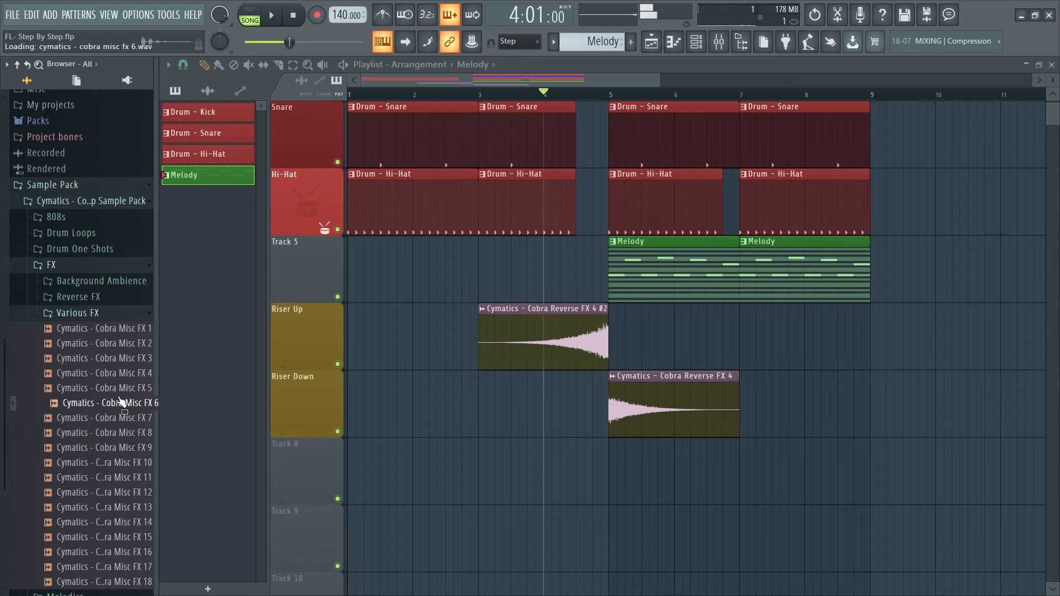
left_click(122, 347)
left_click(124, 359)
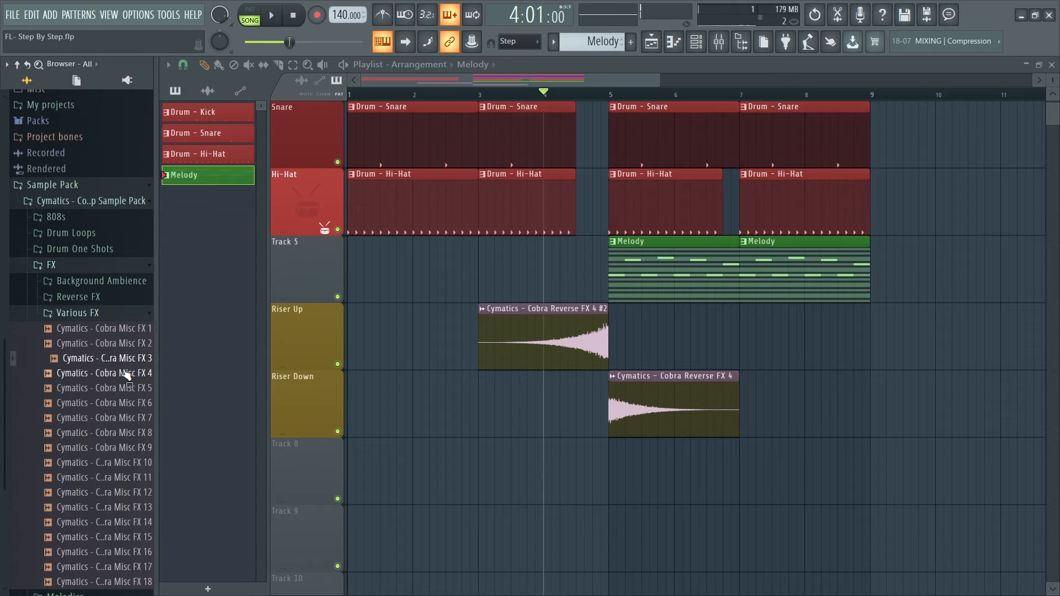
left_click(125, 371)
left_click(133, 360)
left_click(125, 373)
Place the Cobra Misc FX 4 sample on Track 8 at bar 5 and play the transition into the drop.
left_click_drag(123, 373, 627, 454)
double_click(627, 454)
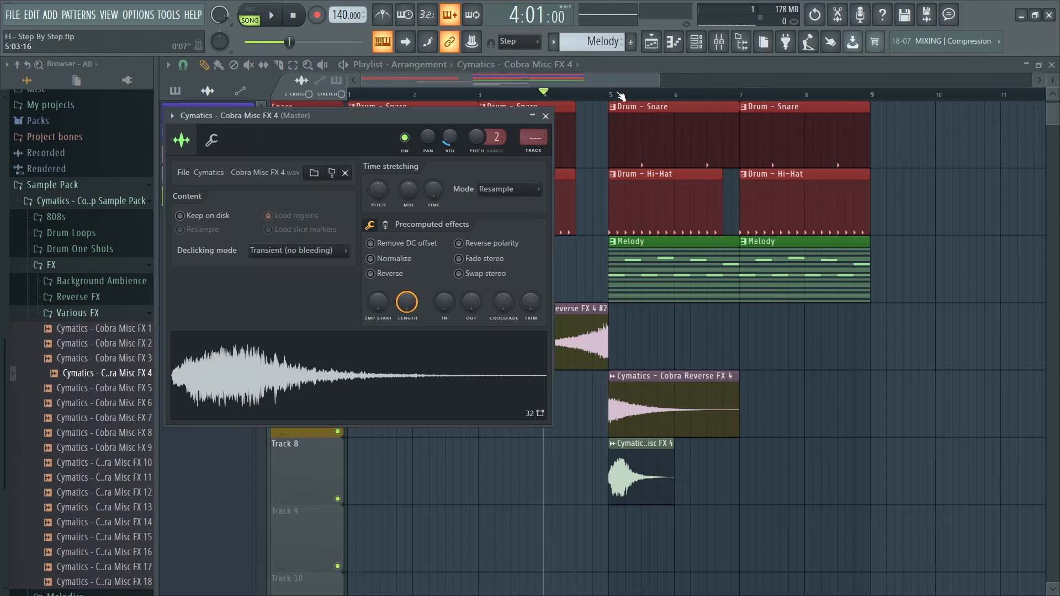
left_click(586, 94)
key("space")
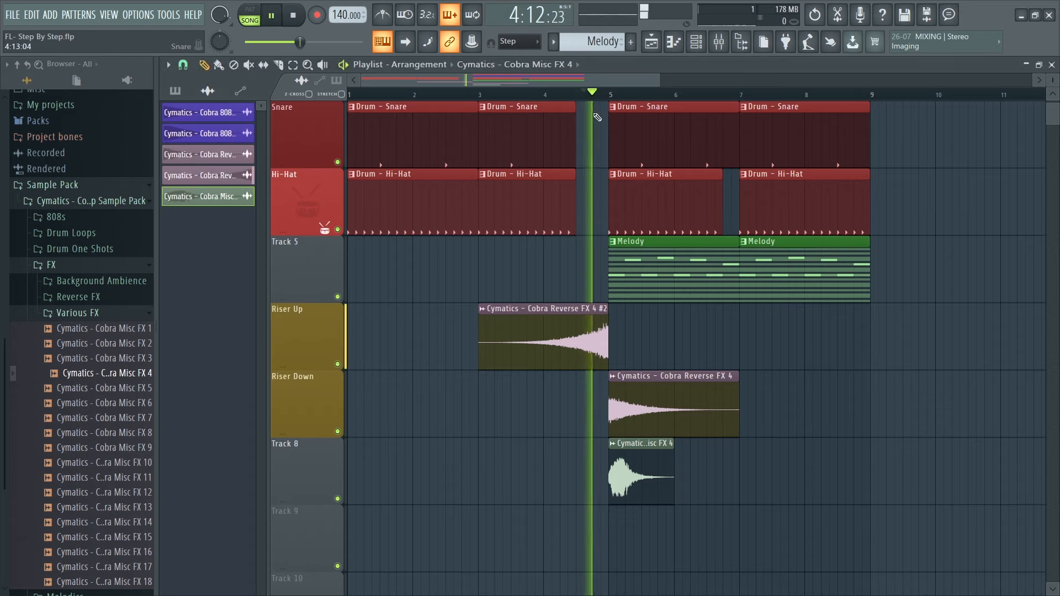
left_click(684, 466)
right_click(736, 472)
key("space")
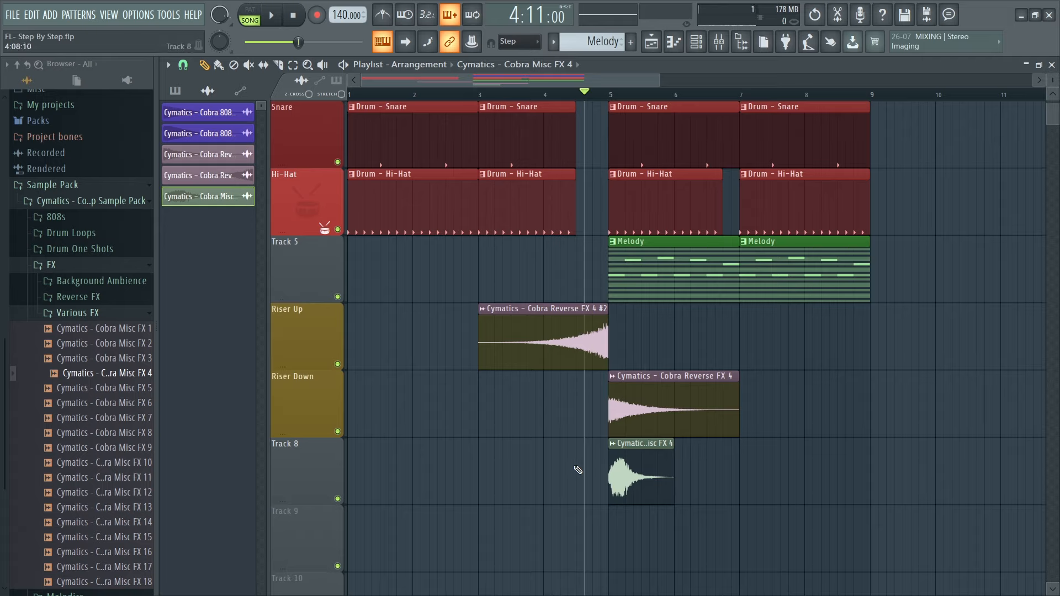
Preview the Cobra Misc FX 6, 7 and 8 samples and replace the Track 8 clip at bar 5 with Misc FX 8.
left_click(133, 418)
left_click(130, 404)
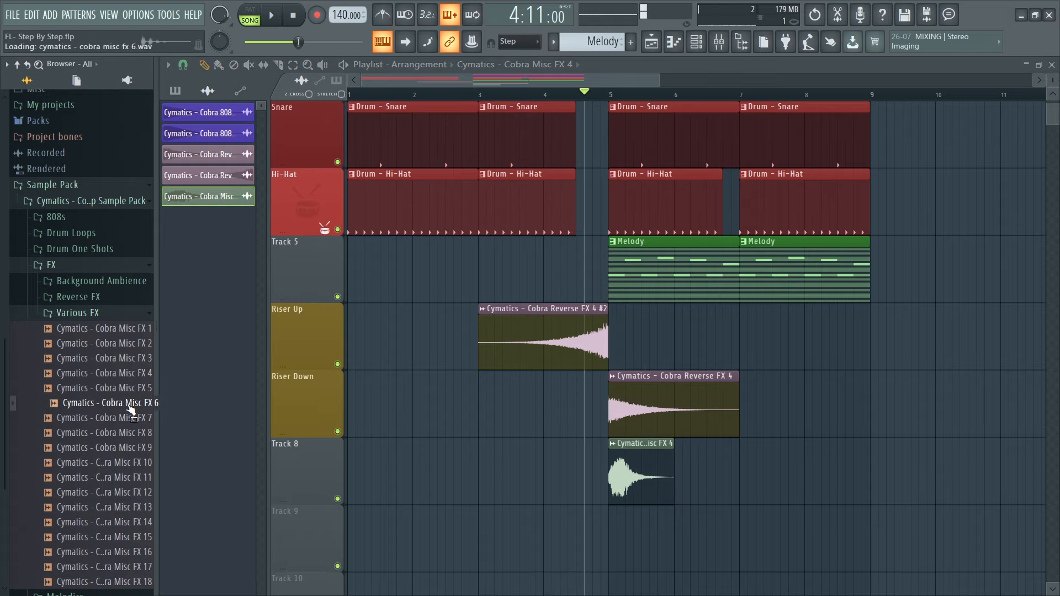
left_click(133, 418)
left_click(141, 433)
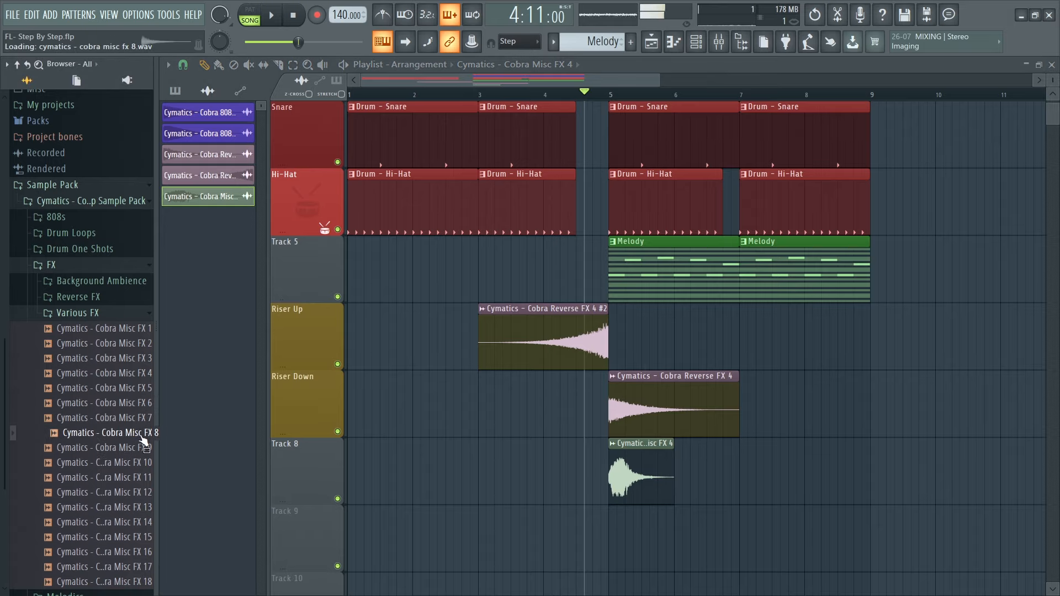
left_click_drag(142, 440, 641, 466)
double_click(628, 455)
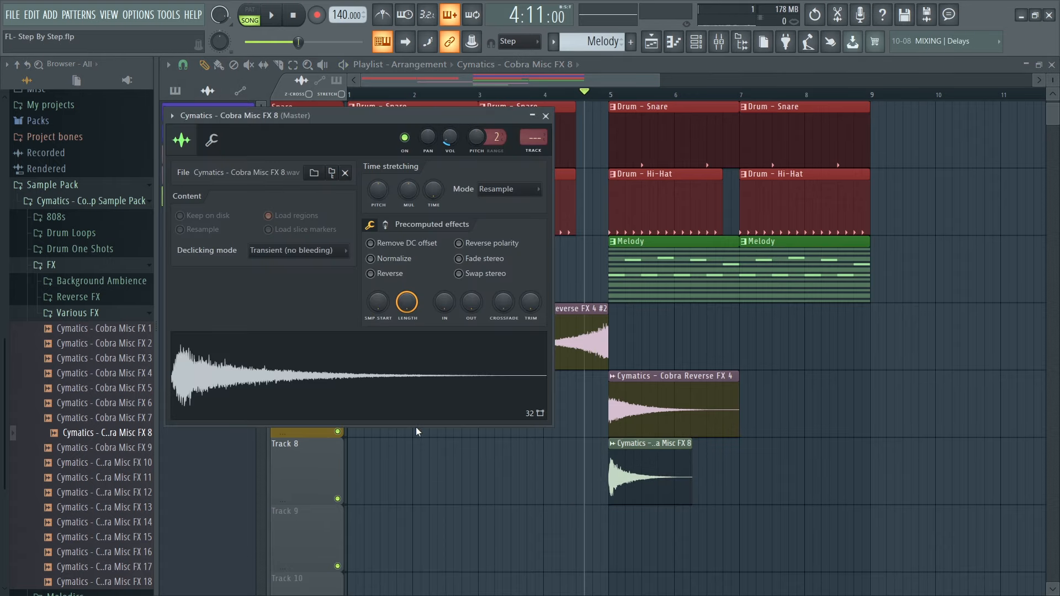
Play the transition, adjust the Cobra Misc FX 8 sample's channel volume, and close its channel settings.
key("space")
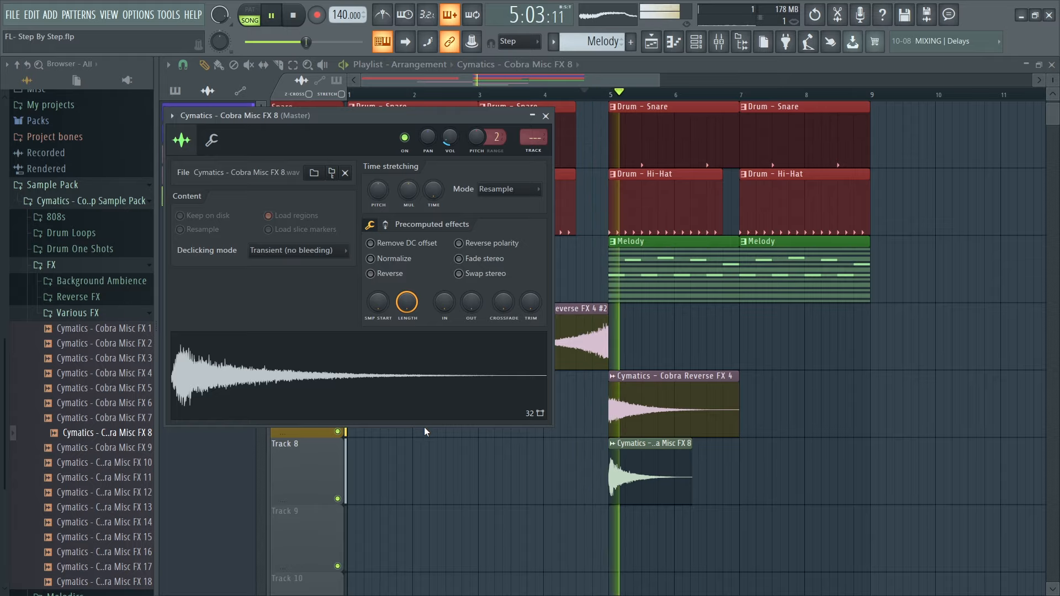
key("space")
key("space")
left_click_drag(451, 138, 451, 133)
key("space")
key("space")
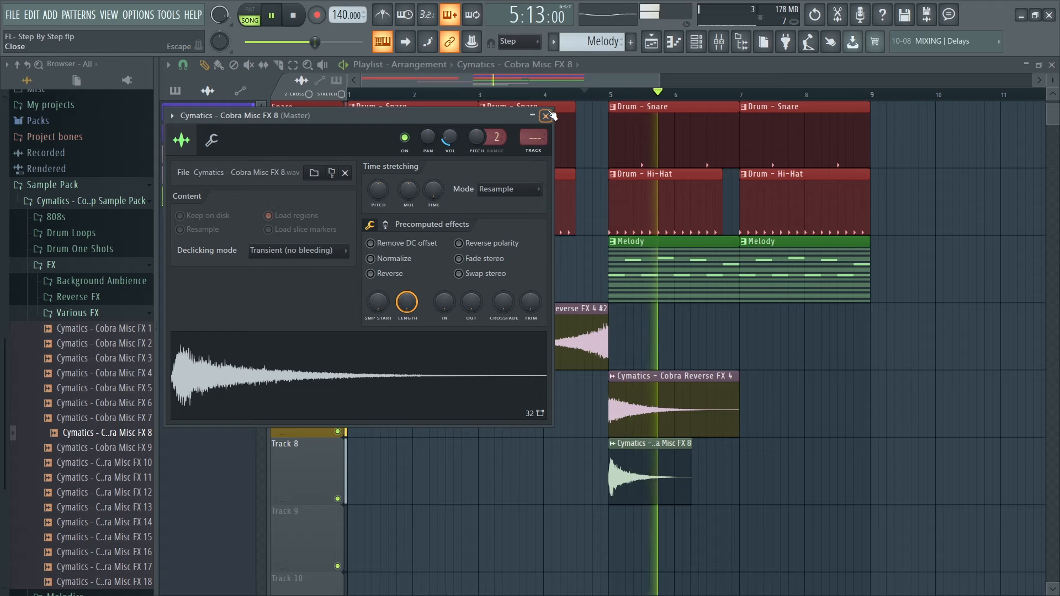
key("space")
key("Escape")
Preview Cobra Misc FX 9 and 10, place Misc FX 10 on Track 9 at bar 1, and play from the start.
left_click(104, 447)
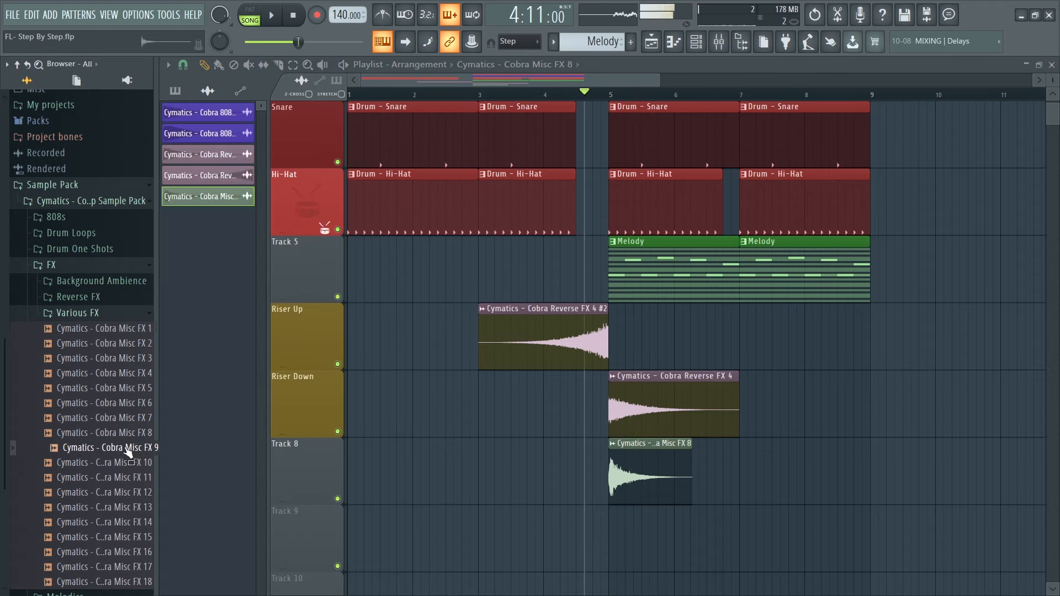
left_click(118, 463)
left_click_drag(122, 466, 395, 513)
left_click(381, 511)
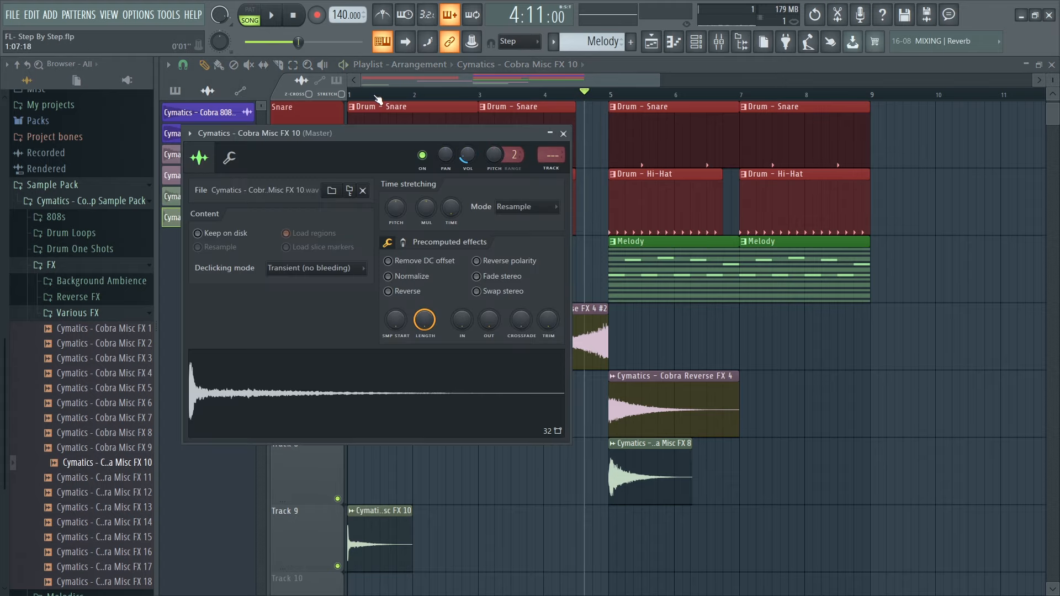
left_click_drag(373, 95, 308, 104)
key("space")
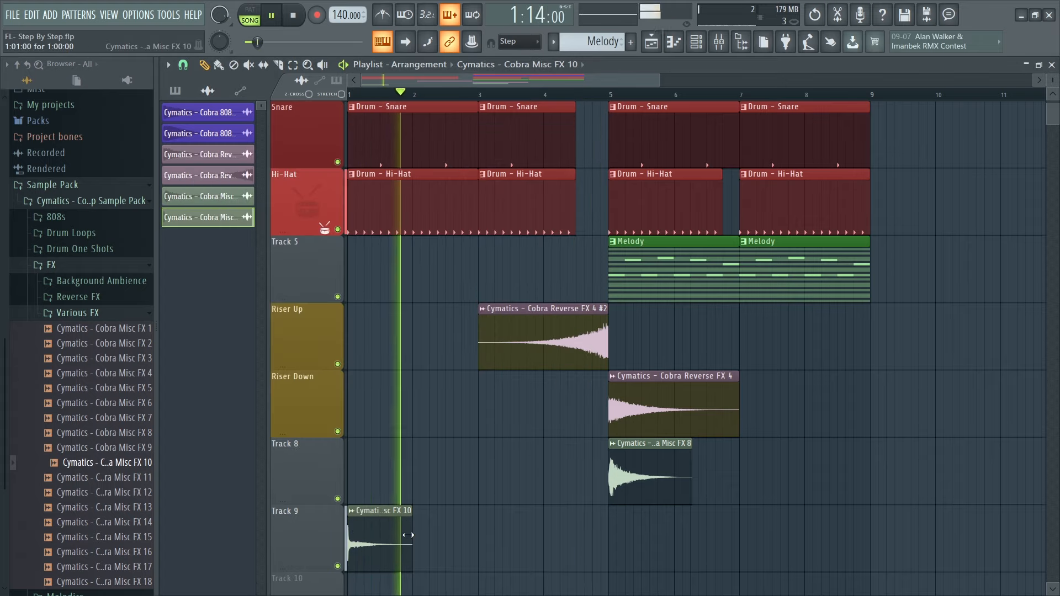
key("space")
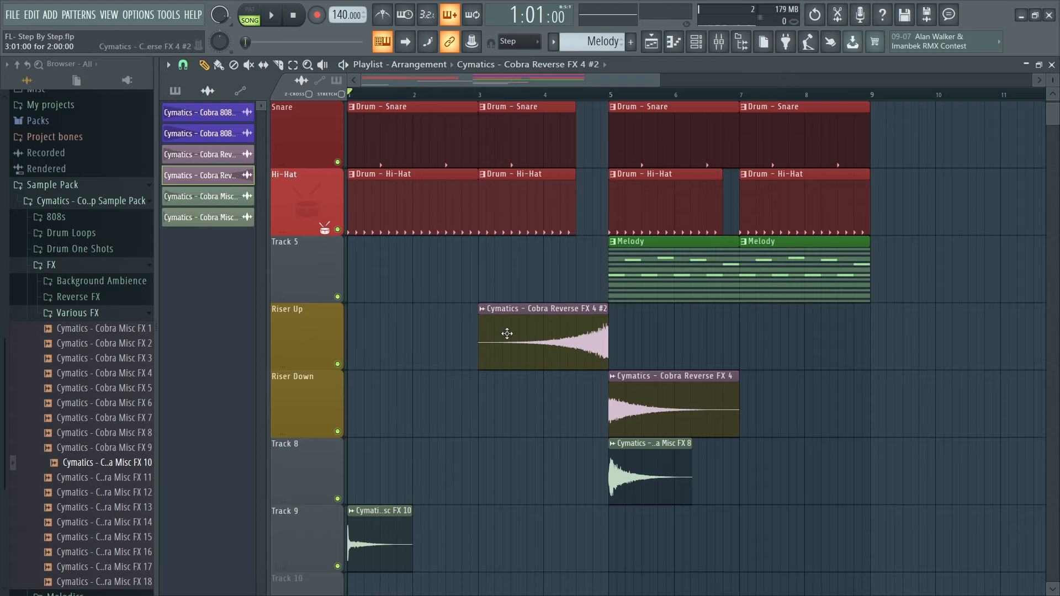
Add a copy of the Riser Down clip at bar 1 on its track and play the beat from the start.
left_click(625, 385)
left_click_drag(410, 411, 376, 409)
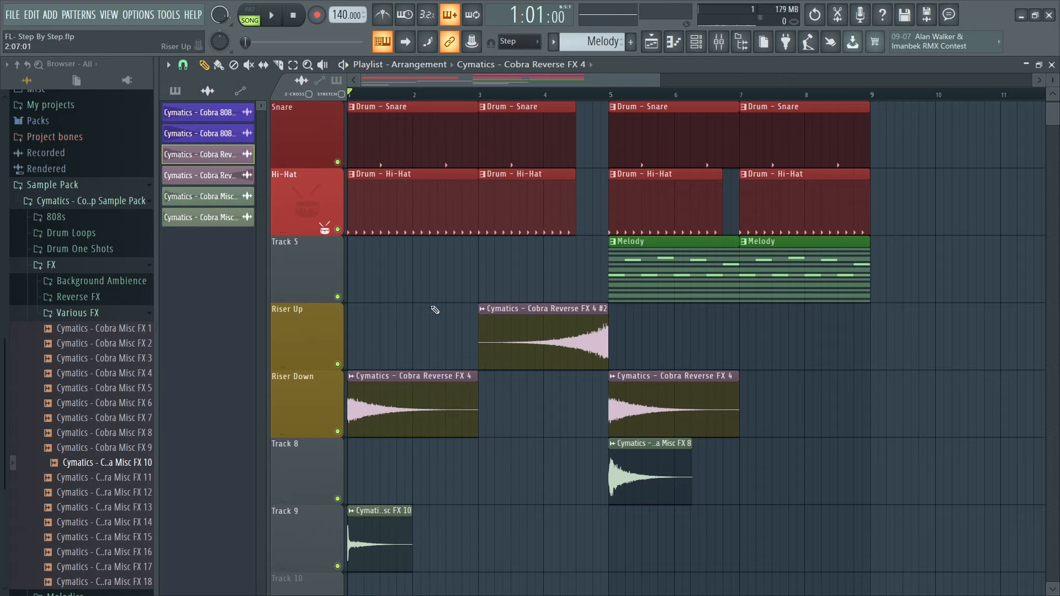
key("space")
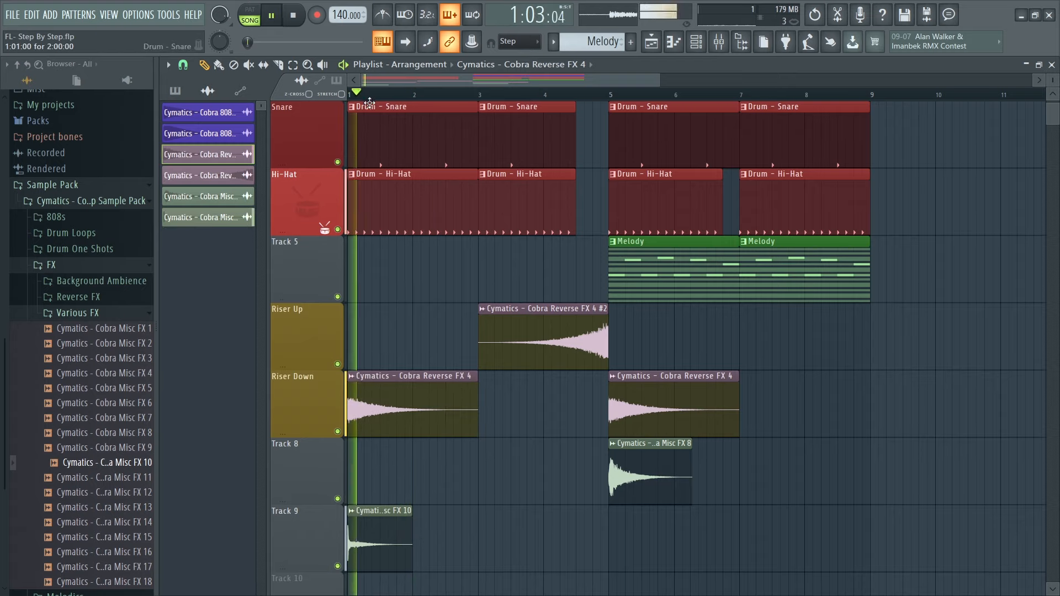
key("space")
Remove the Cobra Misc FX 10 clip from Track 9 and delete its channel from the project.
right_click(371, 527)
scroll(110, 442, "down", 2)
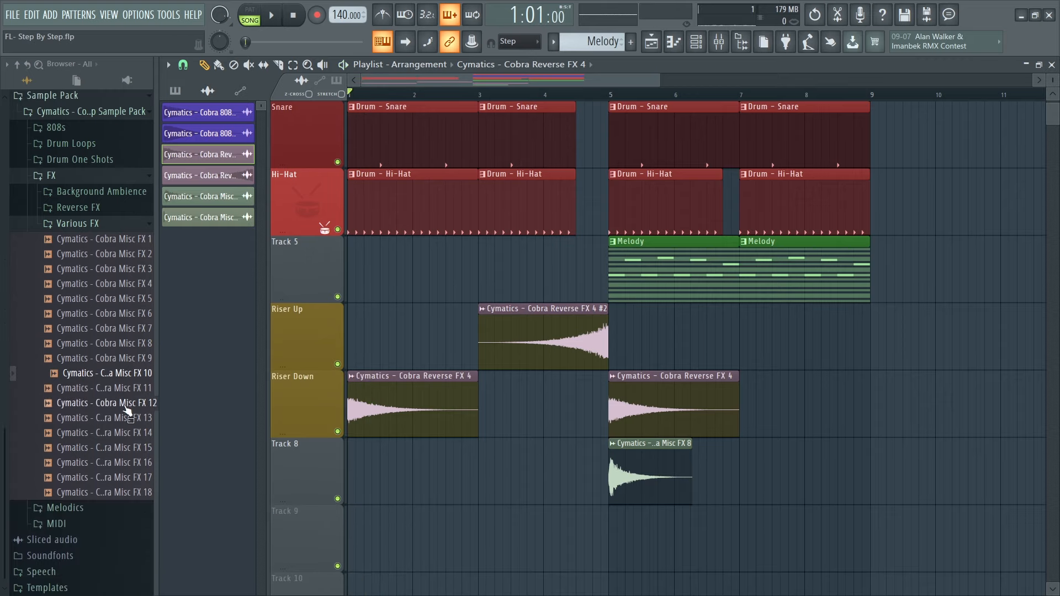
left_click(228, 221)
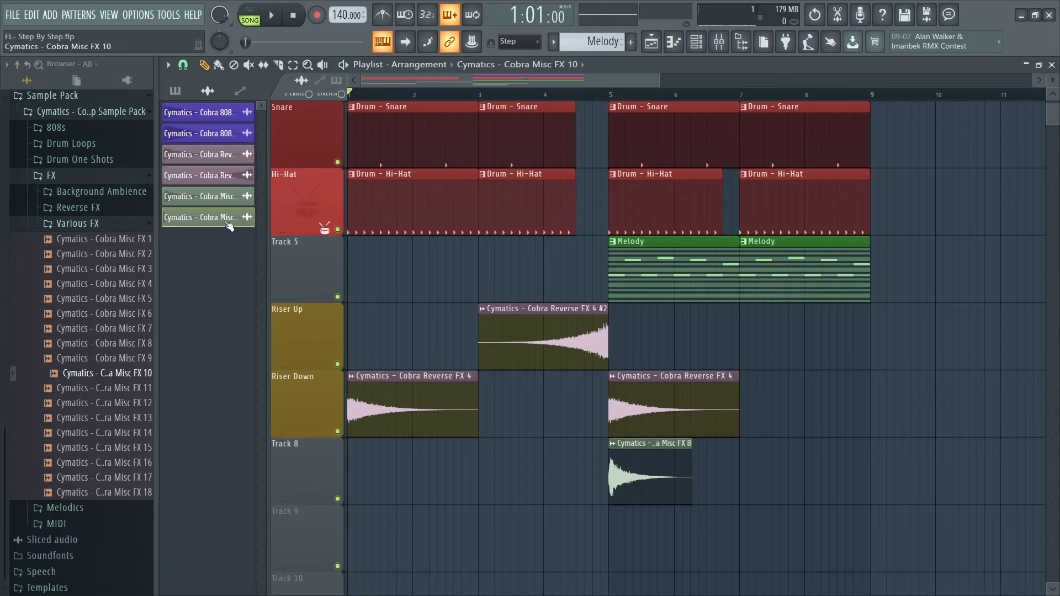
double_click(209, 226)
left_click(564, 134)
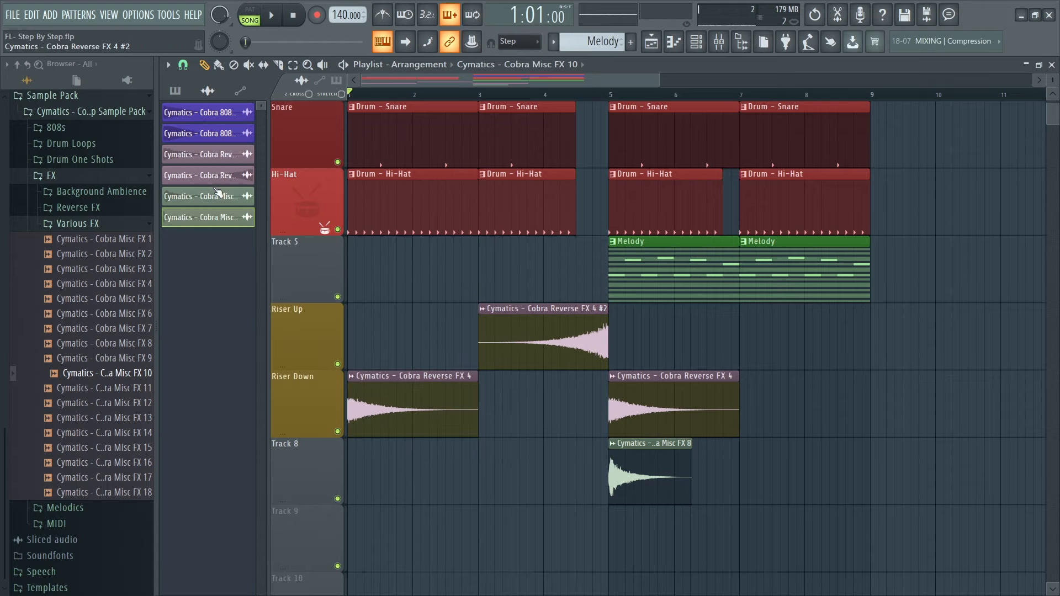
right_click(216, 221)
left_click(276, 358)
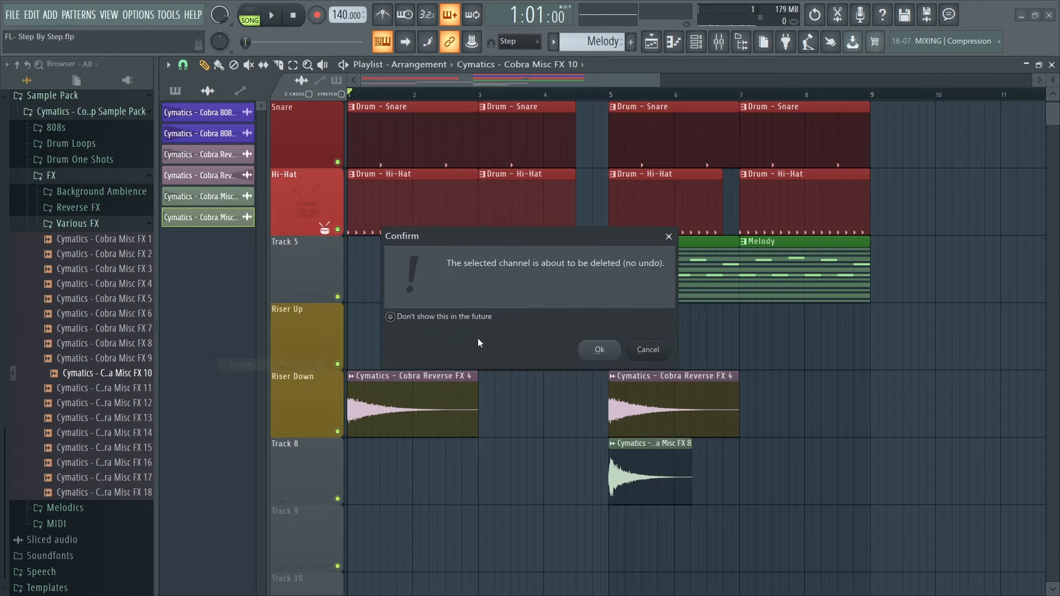
left_click(598, 350)
Preview Cobra Misc FX 12 to 16 and place Misc FX 16 on Track 9 at bar 5.
left_click(119, 403)
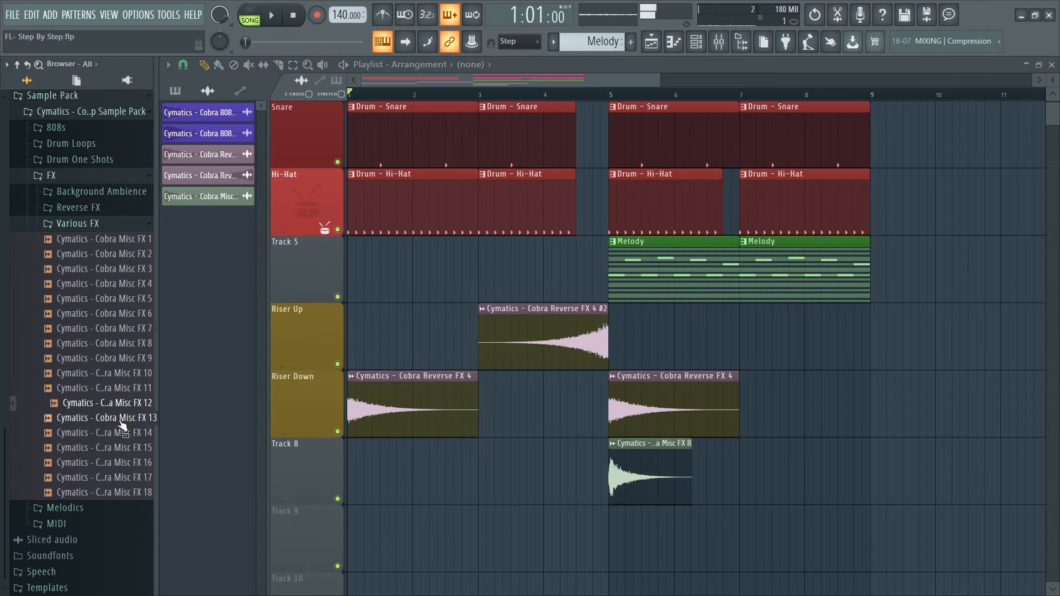
left_click(118, 433)
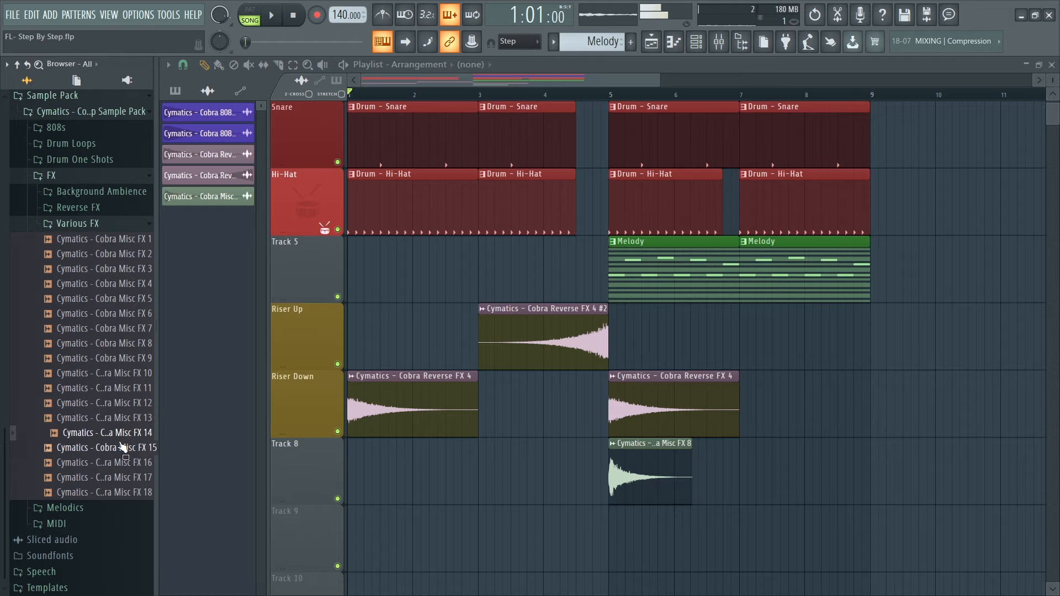
left_click(123, 421)
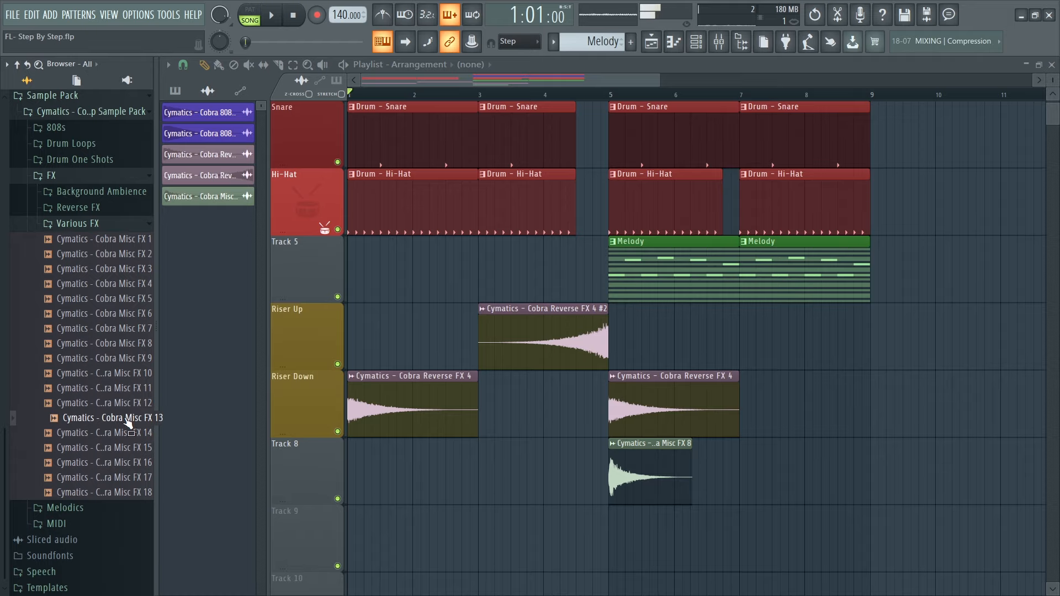
left_click(126, 432)
left_click(127, 448)
left_click(127, 464)
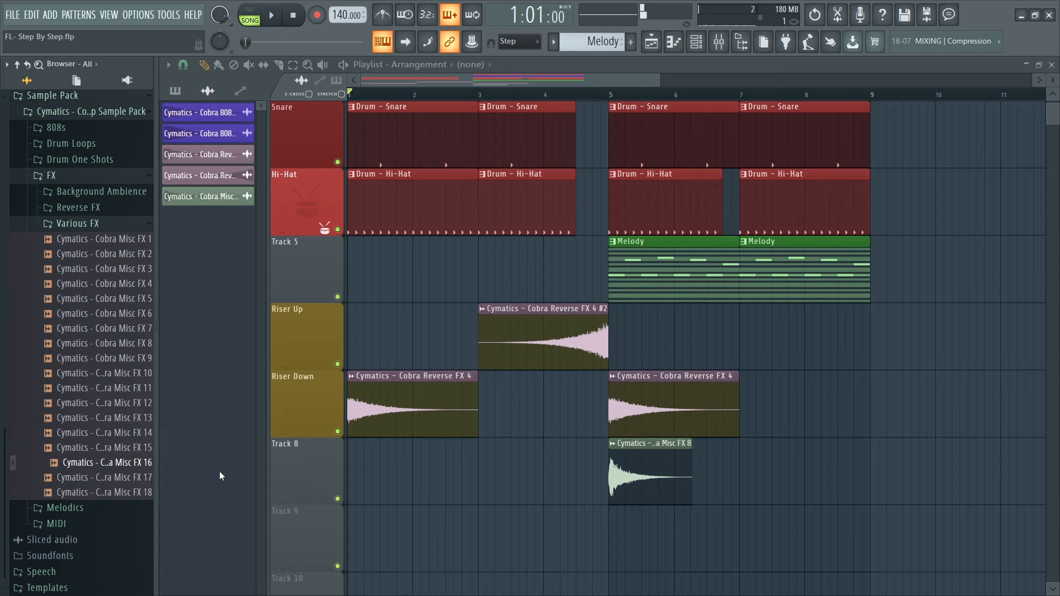
left_click_drag(135, 464, 655, 529)
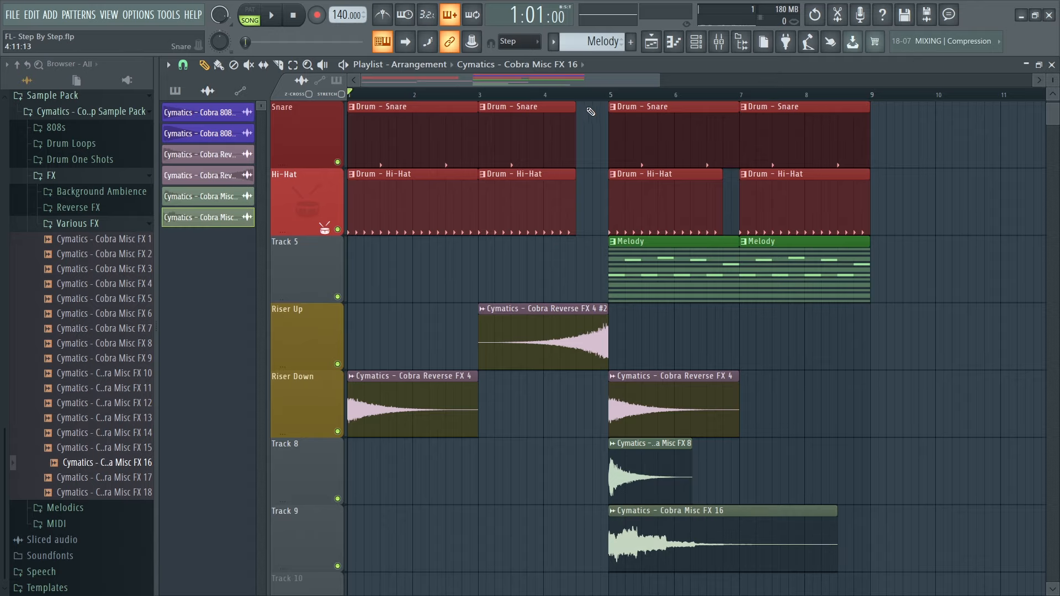
Play the transition from late bar 4 into bar 5 to hear the Cobra Misc FX 16 impact.
left_click(589, 105)
right_click(596, 131)
left_click(600, 99)
key("space")
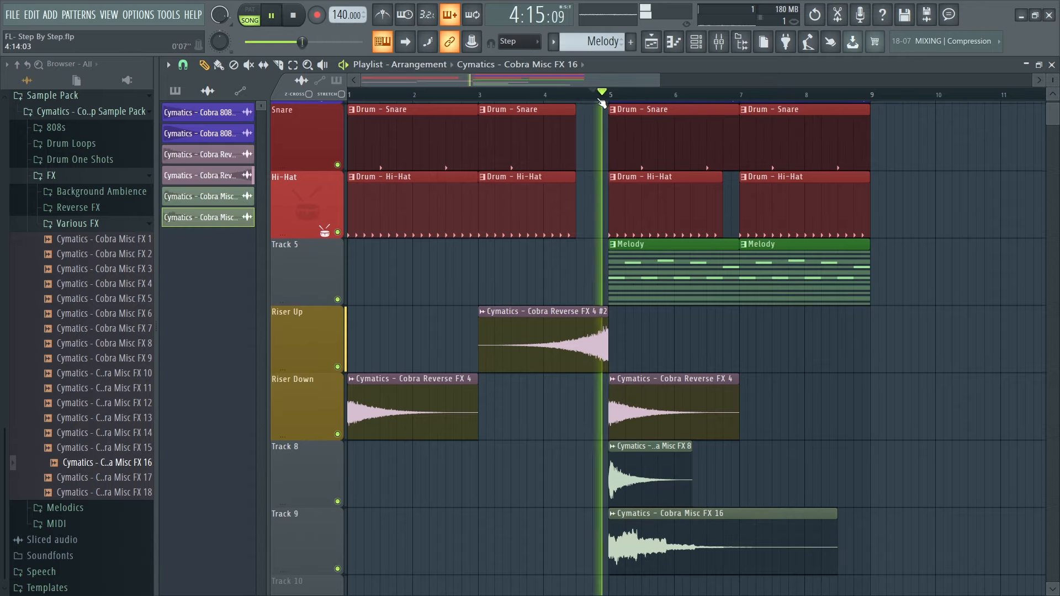
key("space")
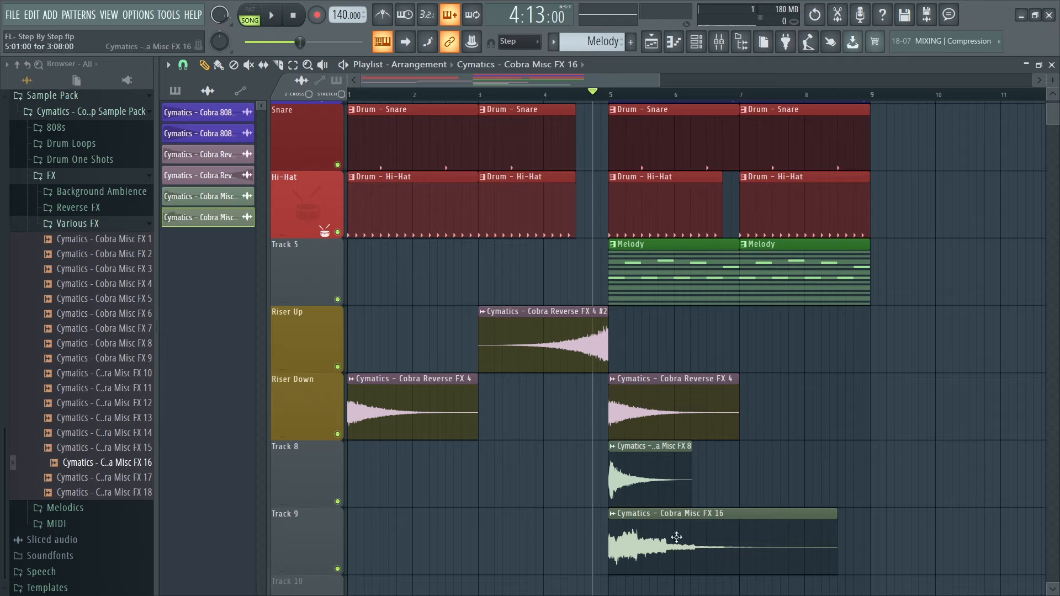
Move the Cobra Misc FX 16 clip on Track 9 to bar 1 and play from the start.
left_click_drag(697, 540, 437, 541)
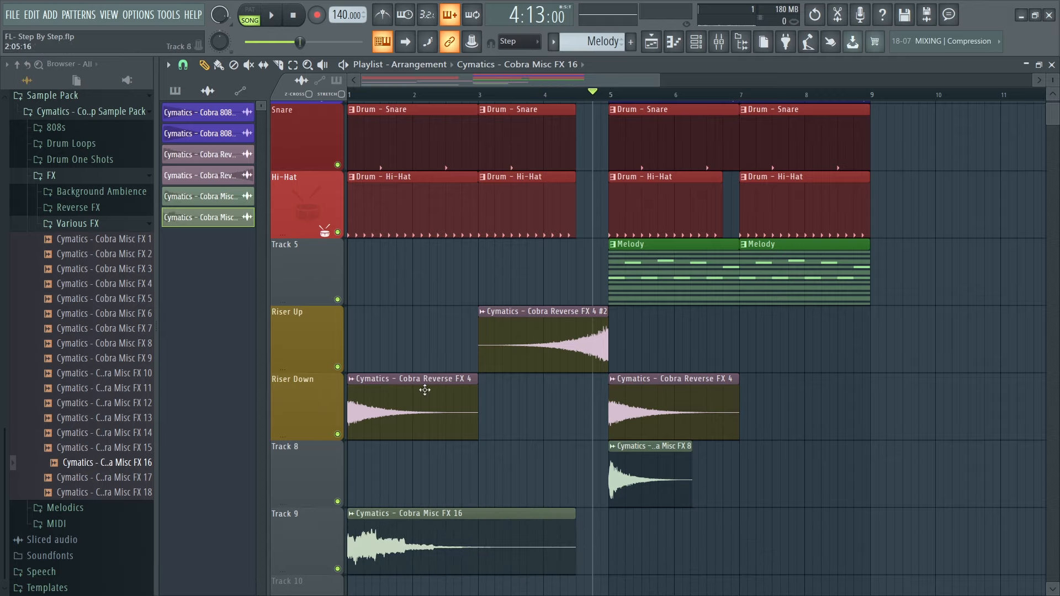
left_click_drag(381, 95, 348, 96)
key("space")
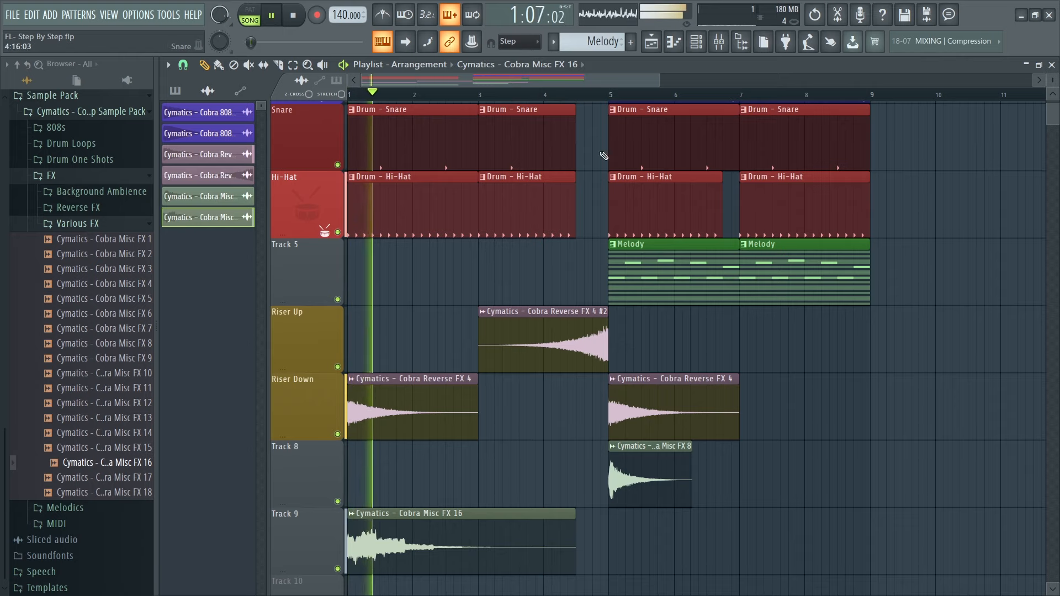
key("space")
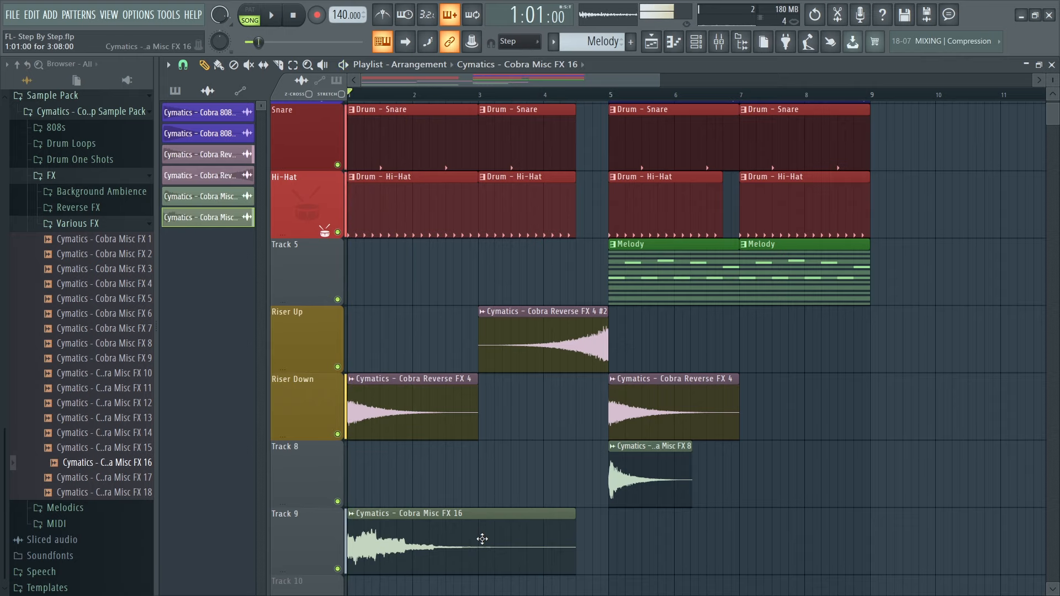
Adjust the Cobra Misc FX 16 channel volume, close its channel settings, and play the intro and the end of bar 4.
double_click(480, 539)
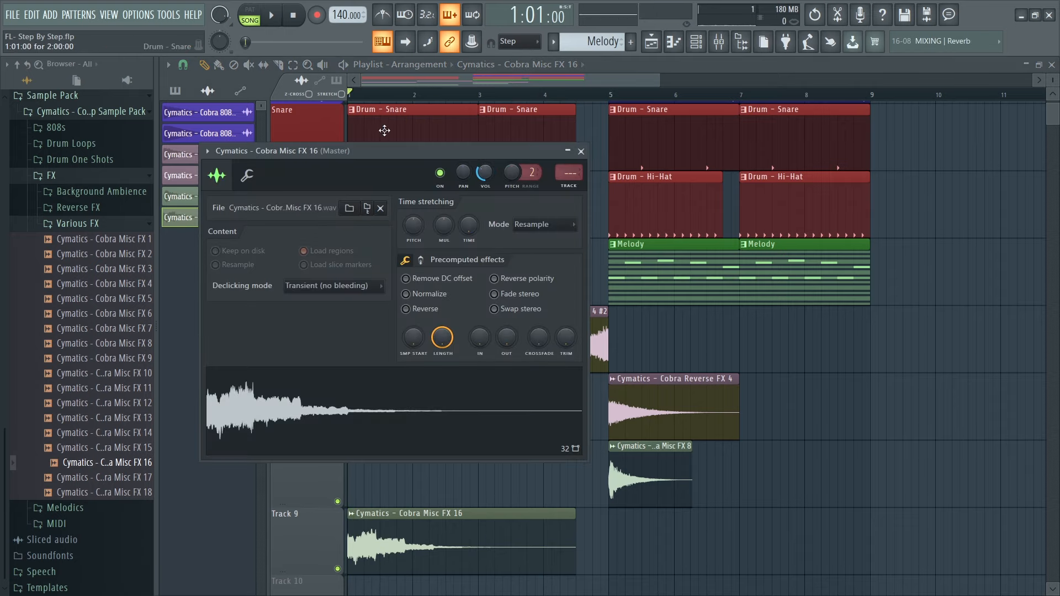
key("space")
key("space")
left_click(581, 151)
key("space")
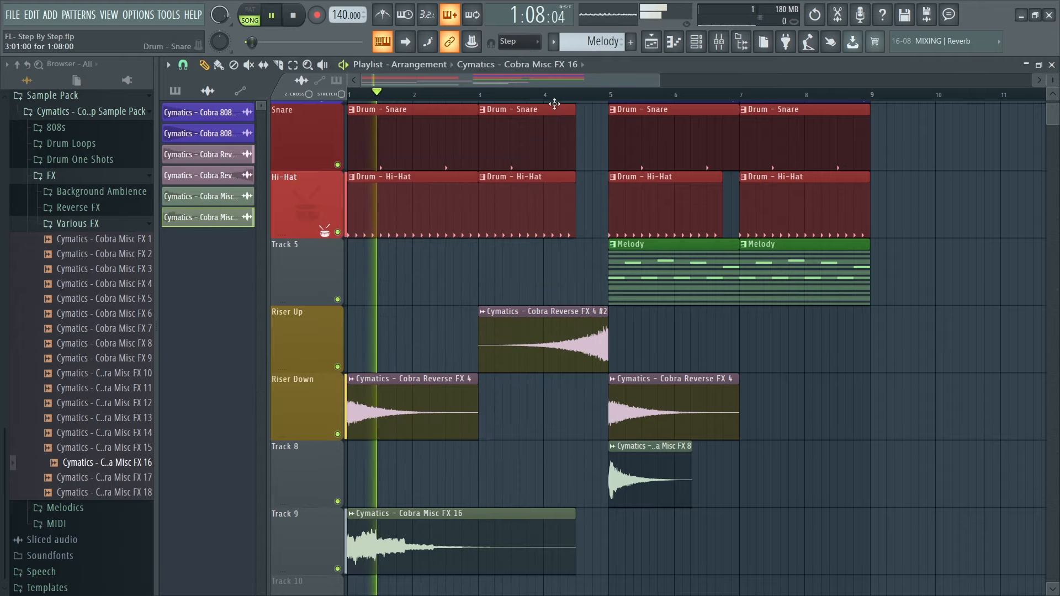
left_click(580, 95)
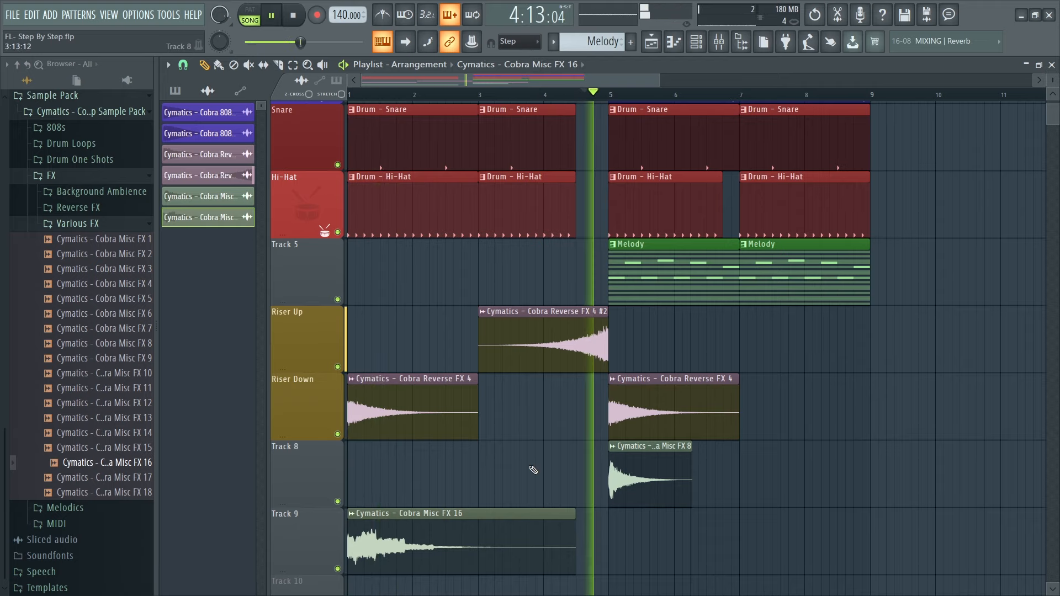
key("space")
Close the reopened Cobra Misc FX 16 channel settings, mute Track 9, and play the transition into the drop.
double_click(458, 513)
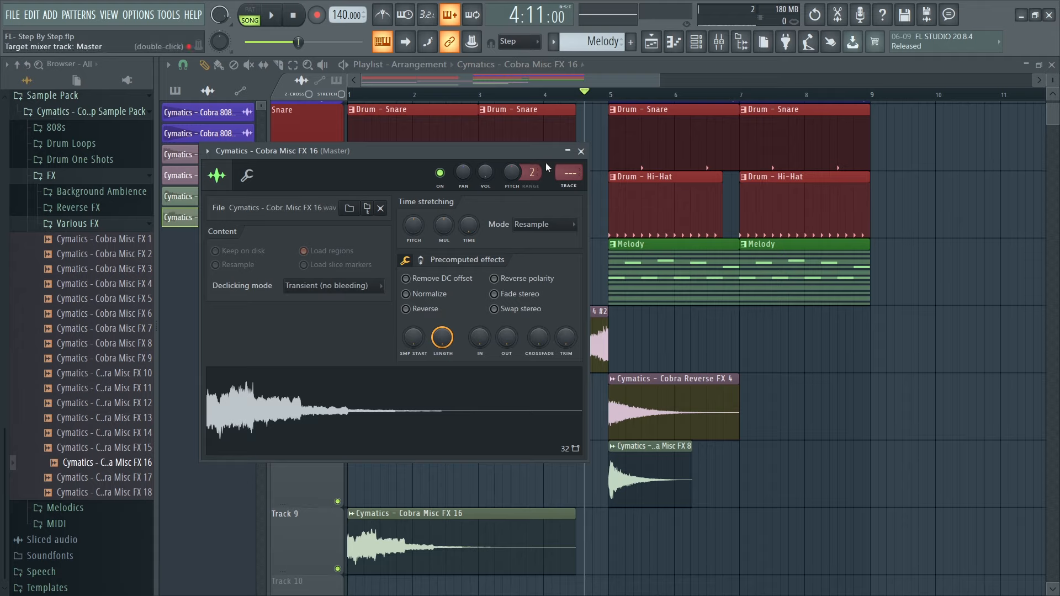
left_click(579, 152)
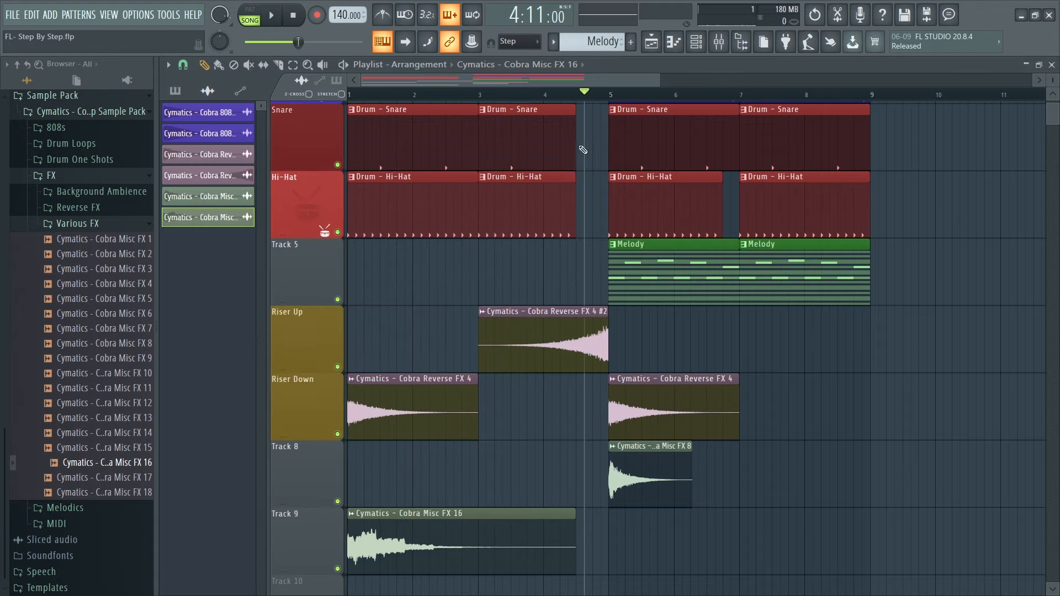
left_click(337, 569)
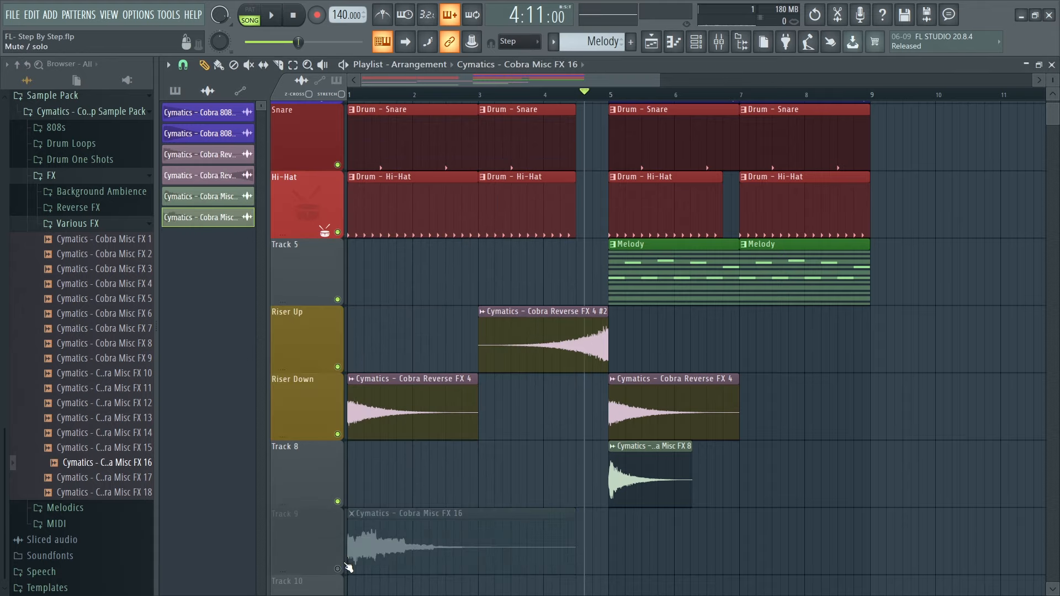
key("space")
scroll(680, 194, "down", 3)
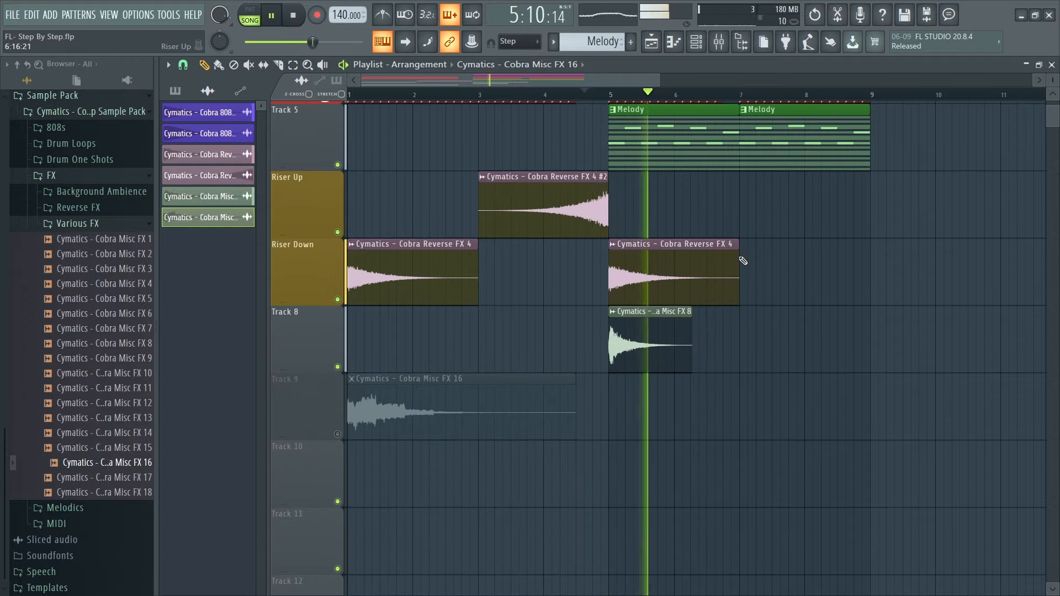
scroll(458, 350, "up", 2)
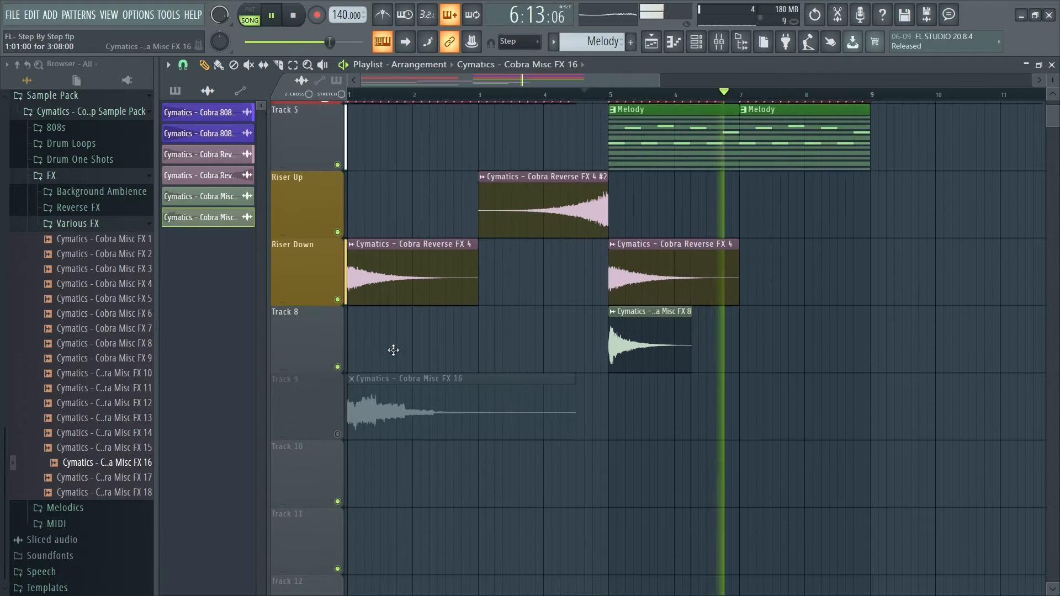
scroll(489, 370, "up", 2)
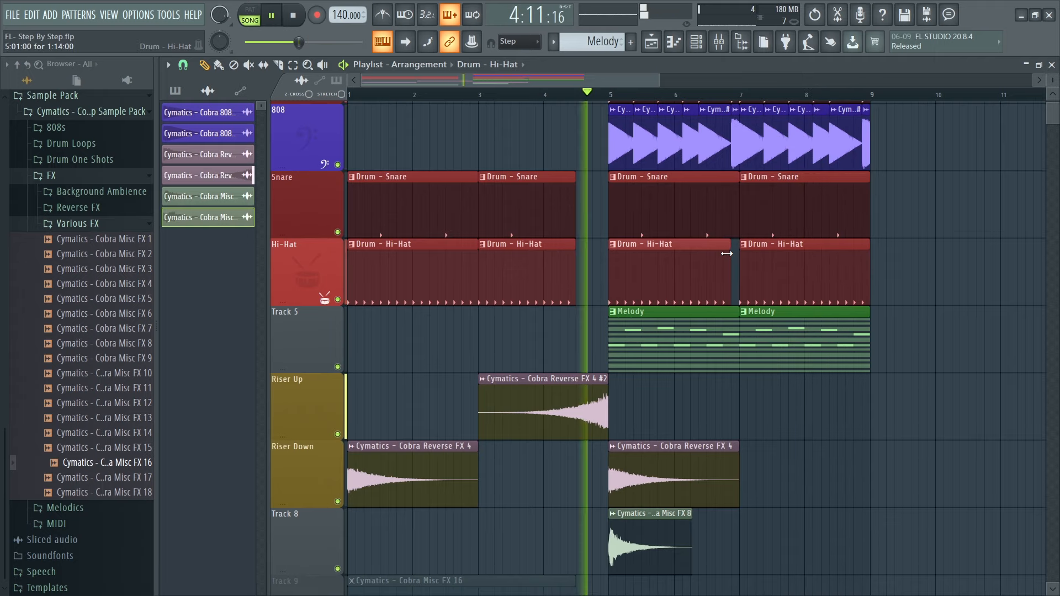
Shorten the Drum - Hi-Hat clip at bar 5 and place short Hi-Hat slices up to bar 7 while playing the drop.
key("space")
left_click_drag(720, 253, 663, 281)
left_click(667, 280)
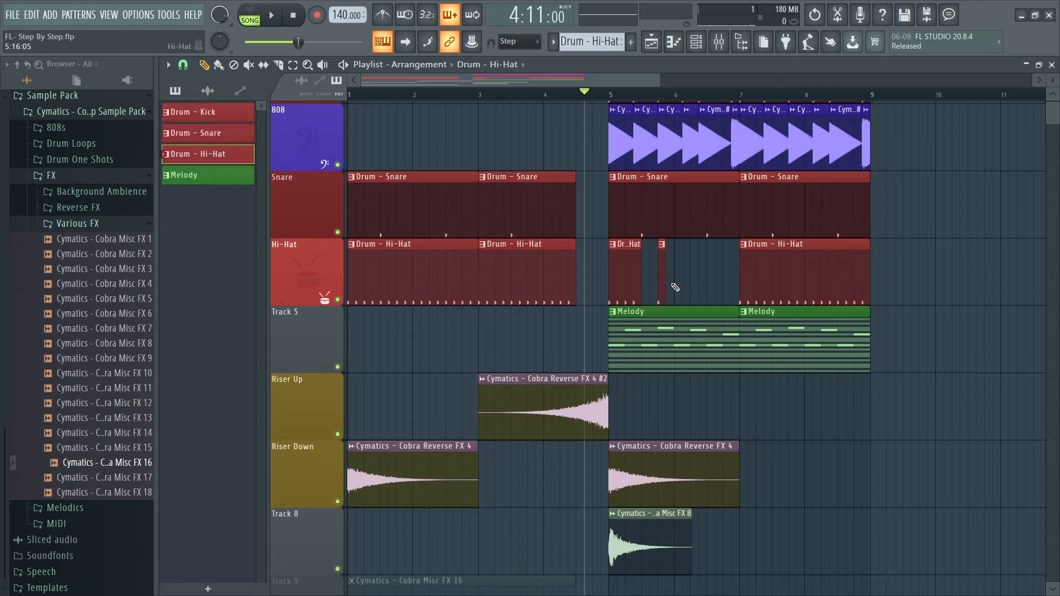
left_click(692, 293)
left_click(713, 287)
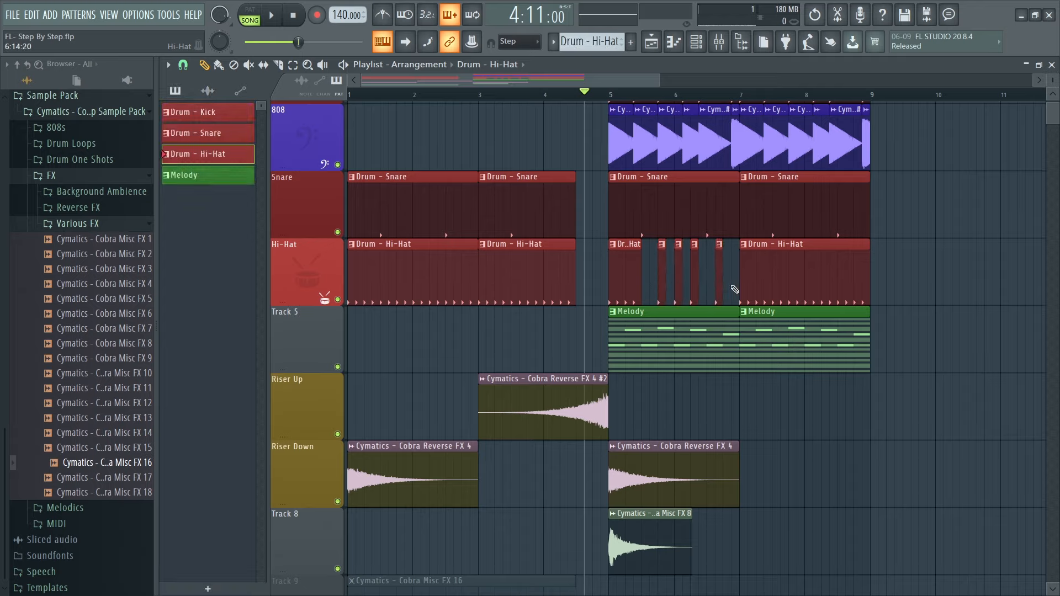
key("space")
left_click(704, 299)
left_click(733, 302)
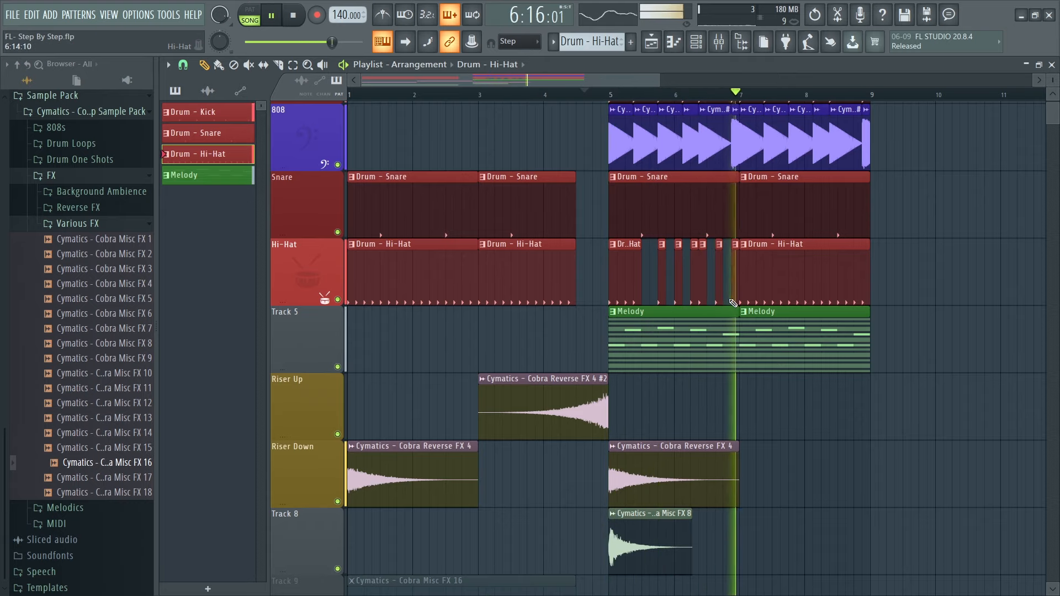
key("space")
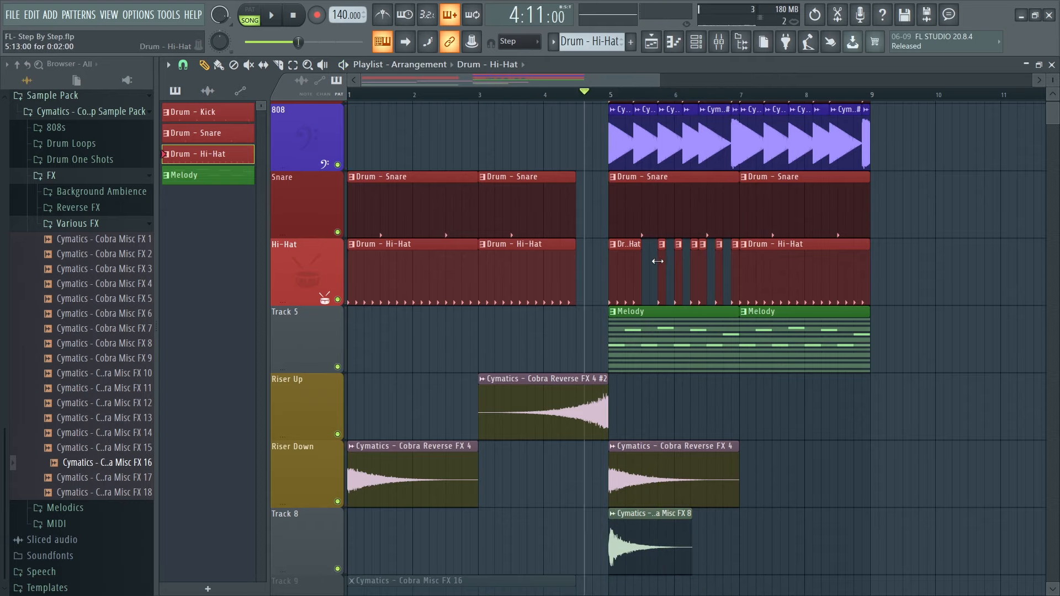
Replace the uneven Hi-Hat slices between bars 5 and 7 with evenly spaced two-step slices and play the drop.
left_click_drag(640, 260, 632, 261)
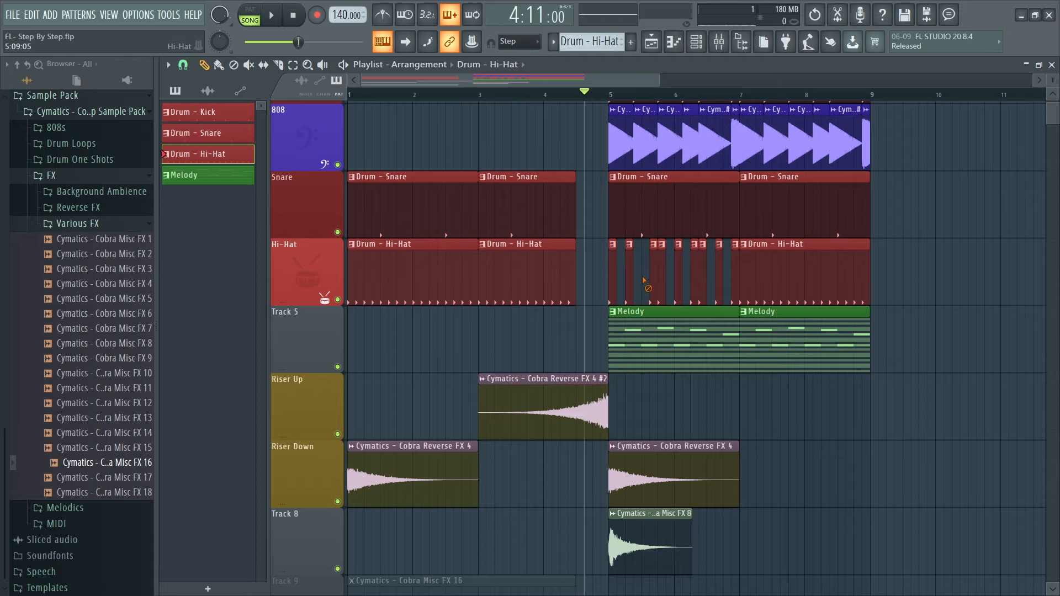
left_click_drag(643, 281, 713, 283)
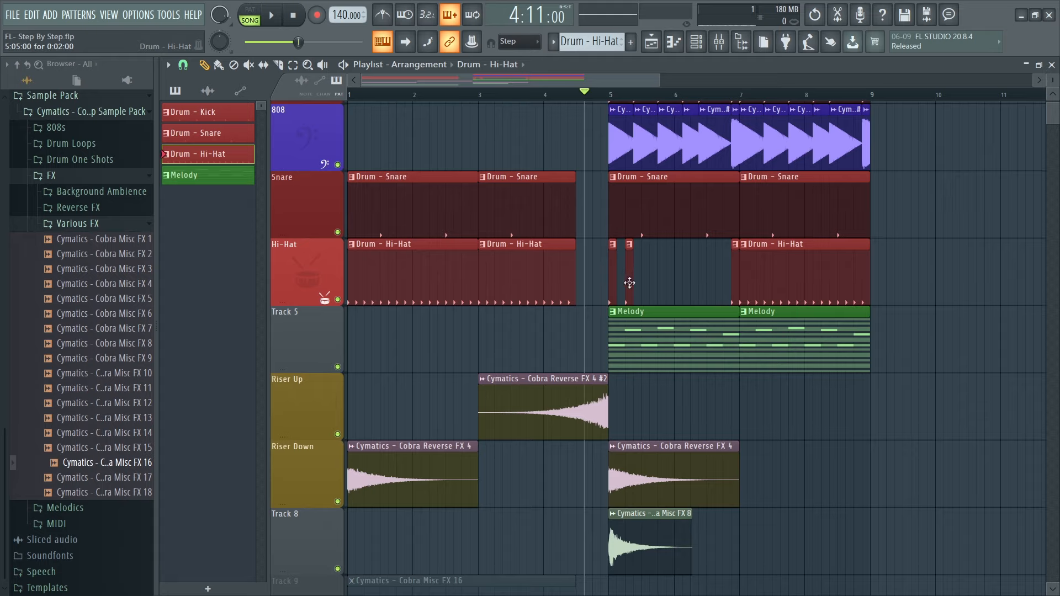
key("space")
left_click(662, 283)
left_click(677, 284)
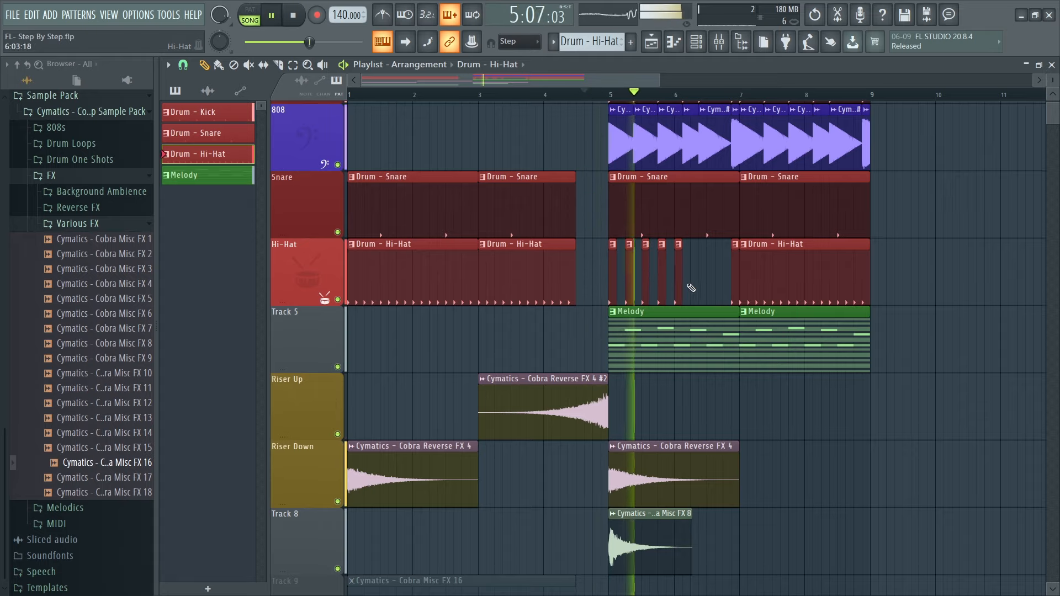
left_click(694, 282)
left_click(710, 282)
left_click(726, 282)
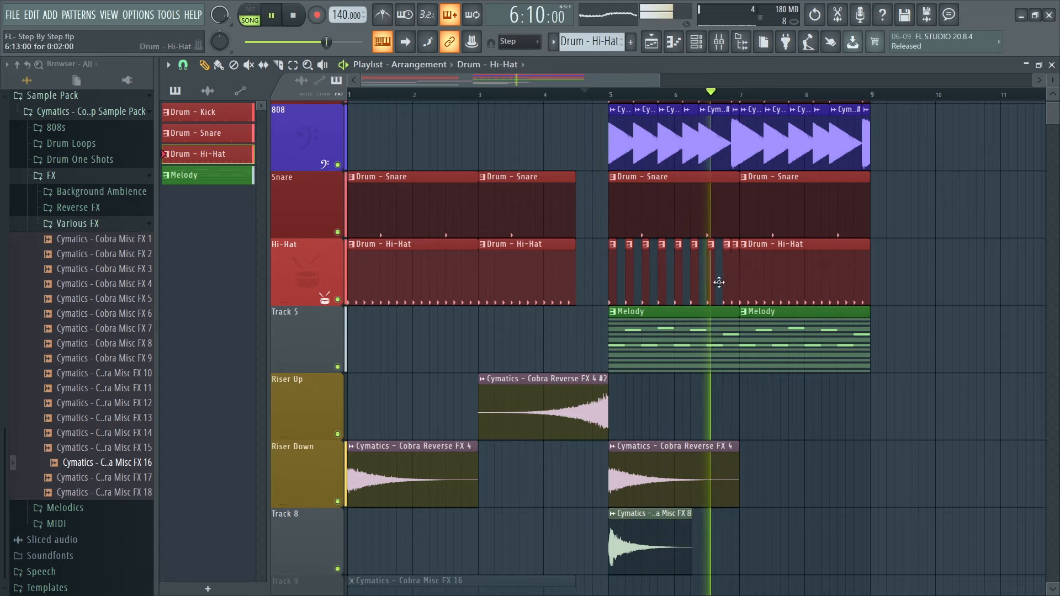
key("space")
Delete the Hi-Hat clip at bar 7, duplicate the bars 5 and 6 Hi-Hat slices into its place, and play the result.
right_click(792, 273)
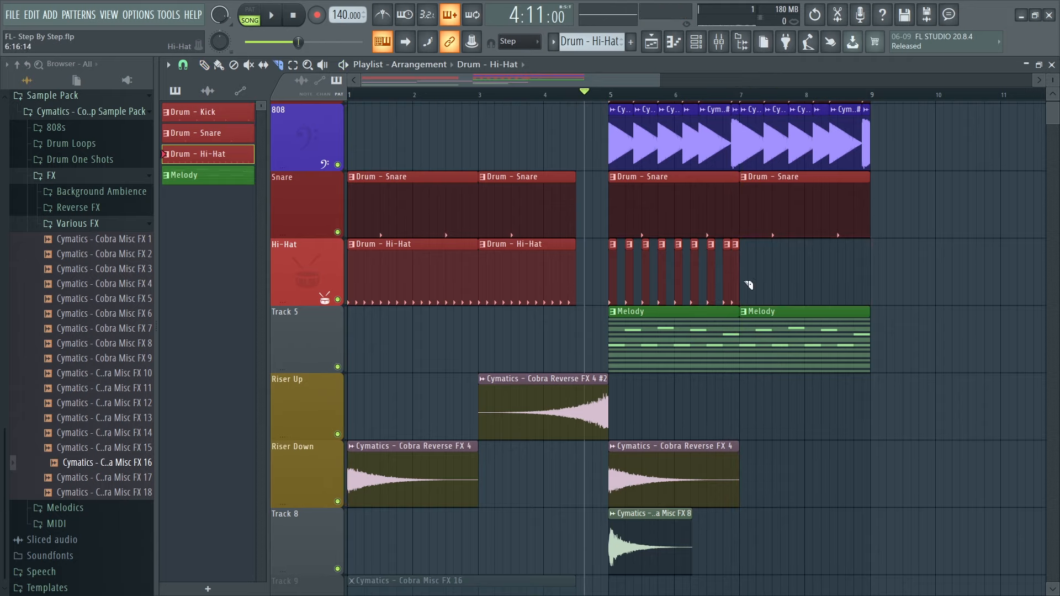
left_click_drag(742, 281, 609, 282)
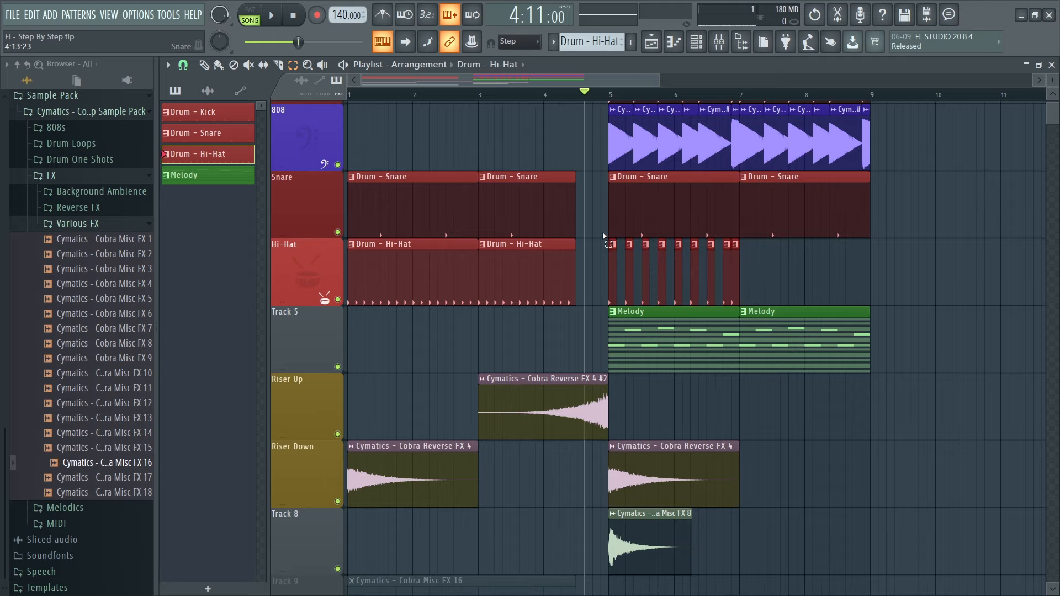
key("ctrl+b")
key("space")
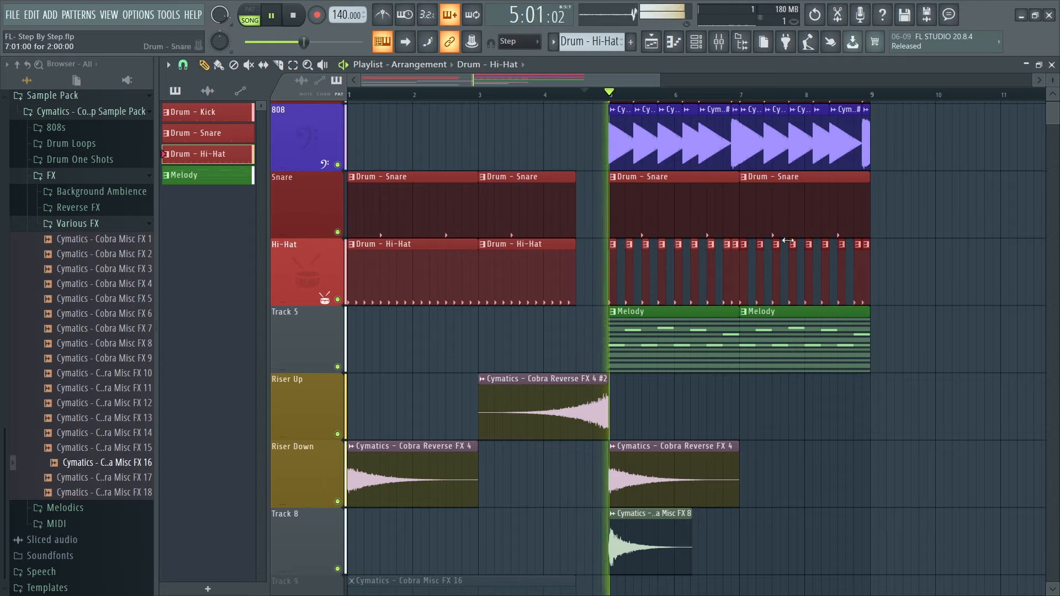
scroll(756, 236, "down", 1)
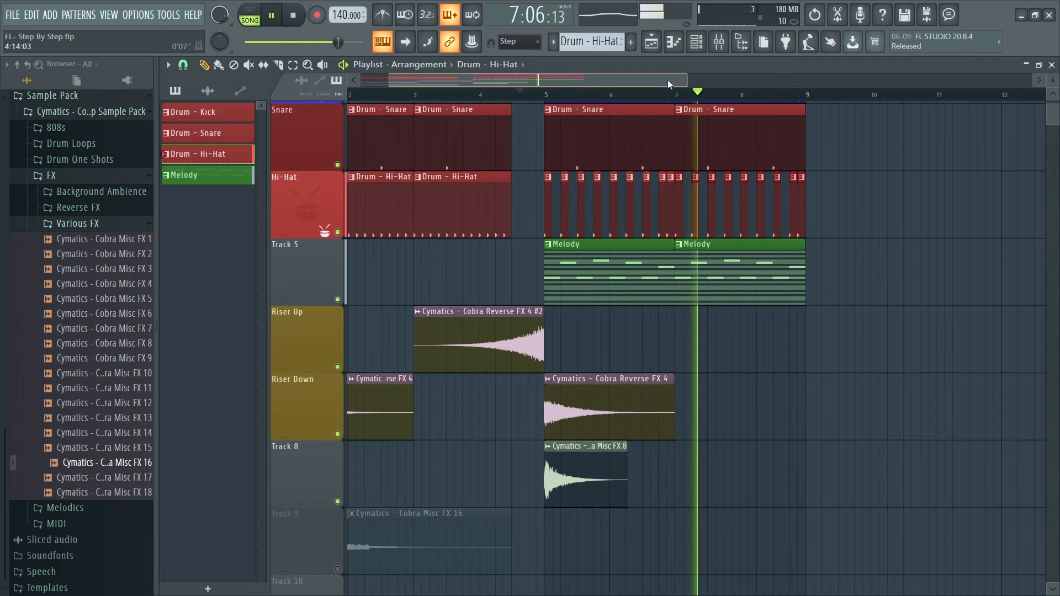
key("space")
Add an extra two-step Hi-Hat slice at 7:11 in place of the trial slice at 7:15, and play the drop.
left_click_drag(710, 80, 629, 80)
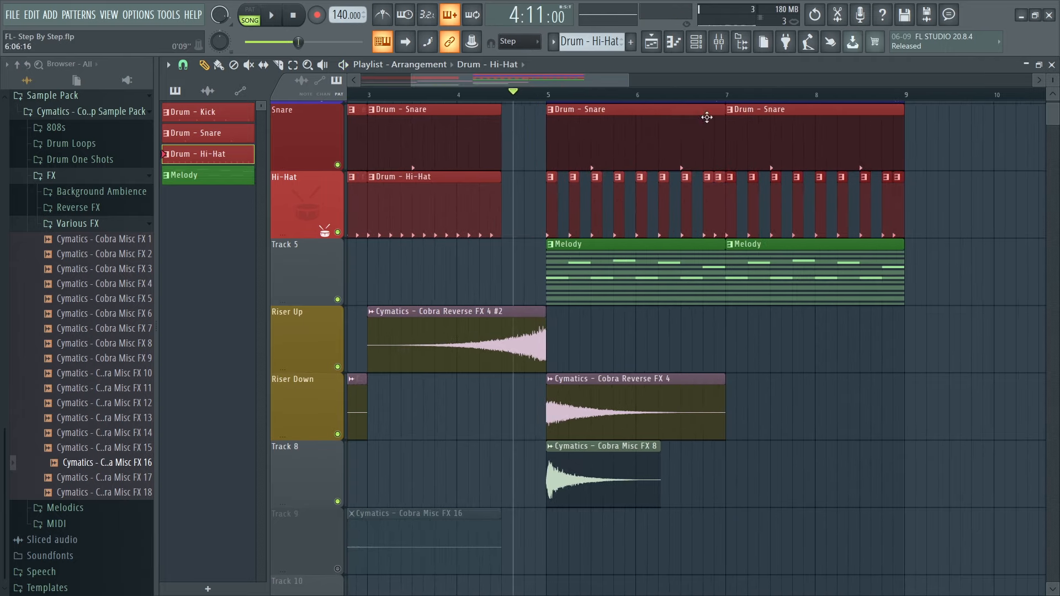
left_click(807, 219)
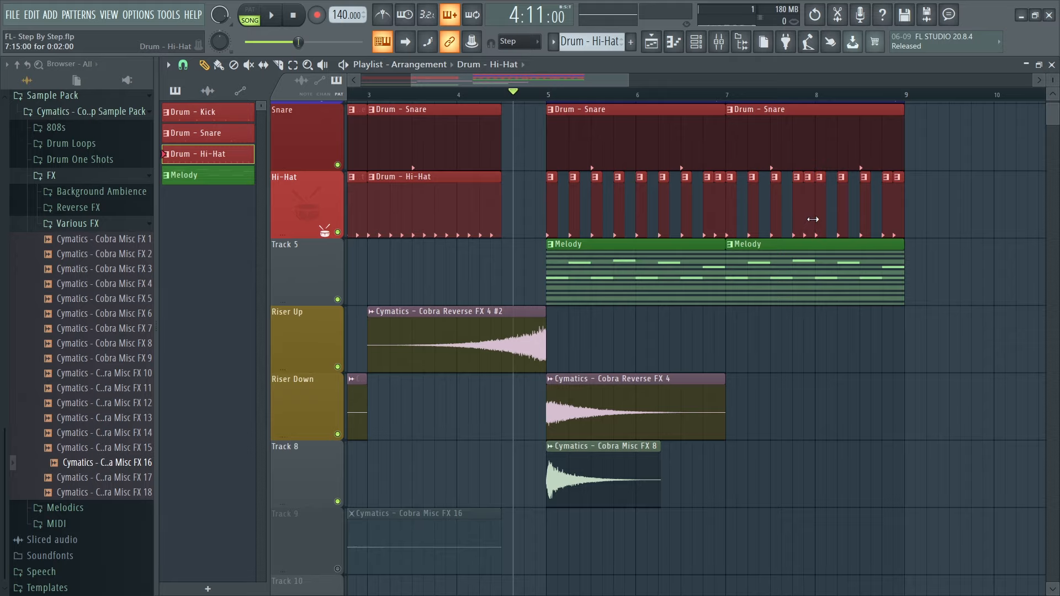
right_click(808, 219)
left_click_drag(584, 81, 610, 81)
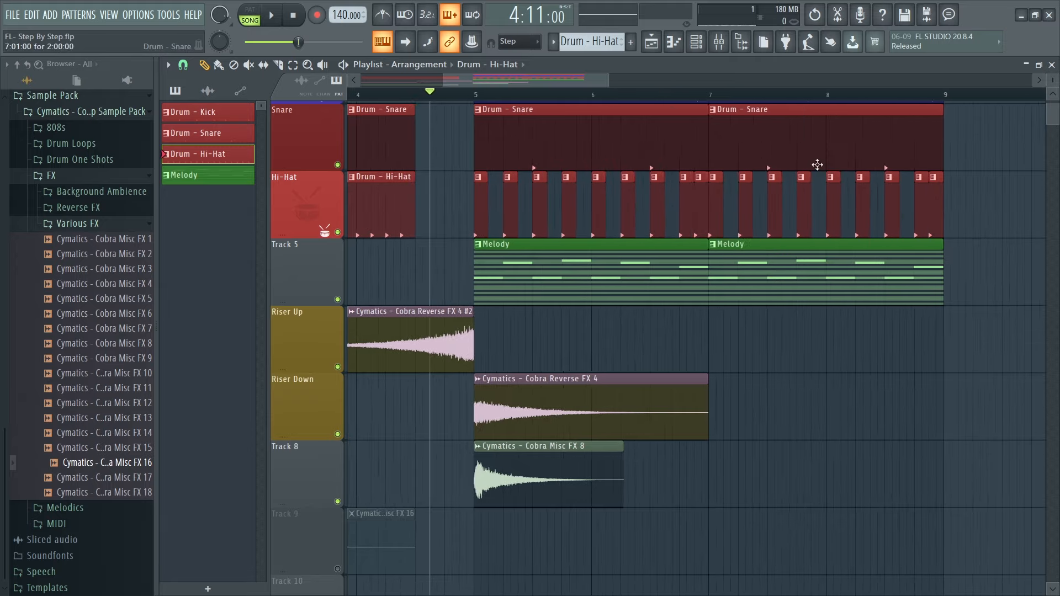
key("space")
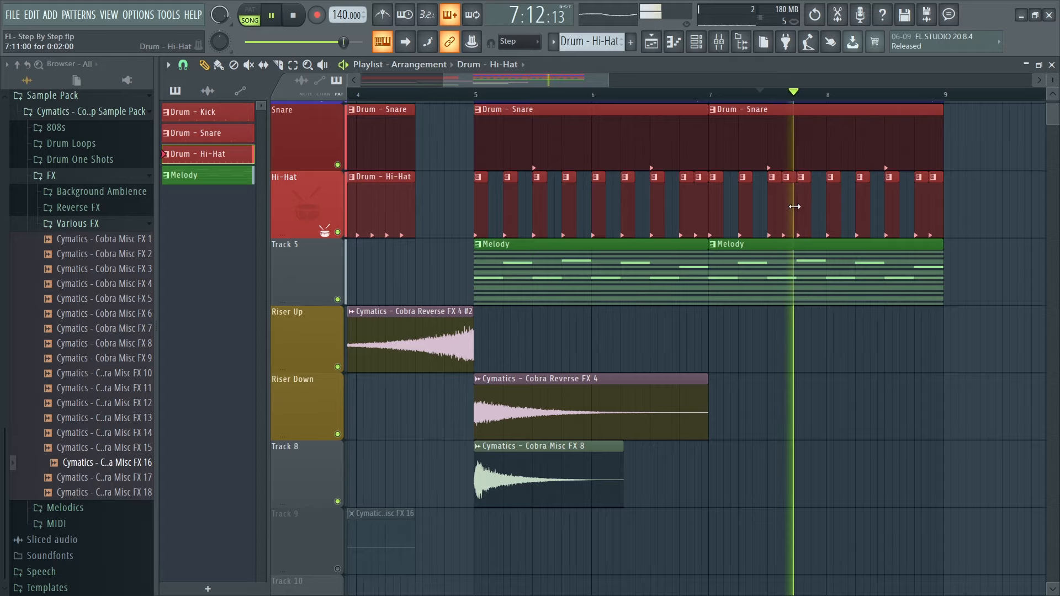
Replace the extra Hi-Hat slice at 7:11 with short slices at 7:07 and 7:08, and play the drop from bar 7.
key("space")
key("space")
key("space")
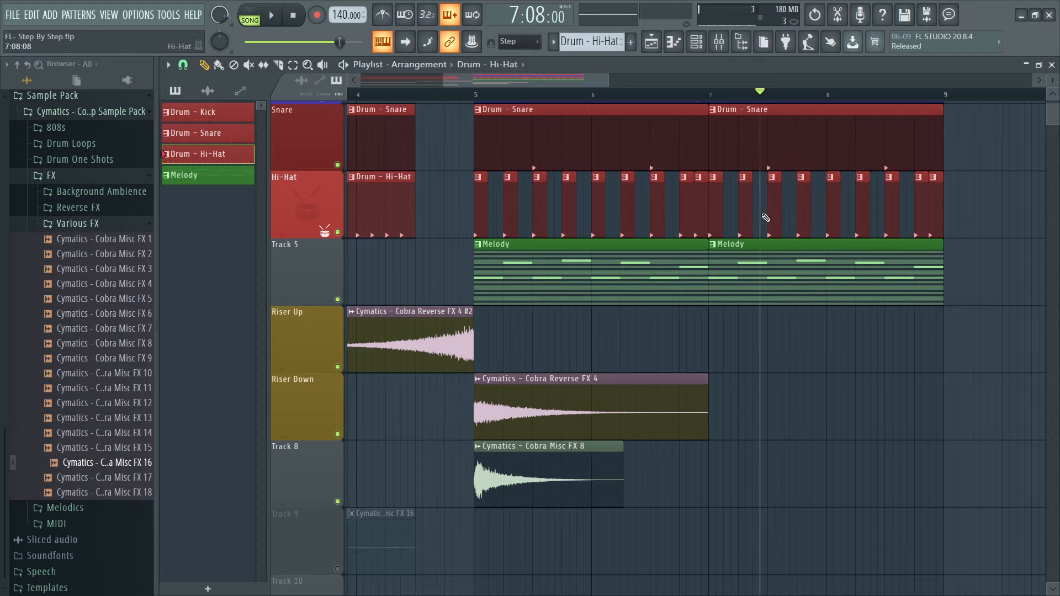
left_click(757, 227)
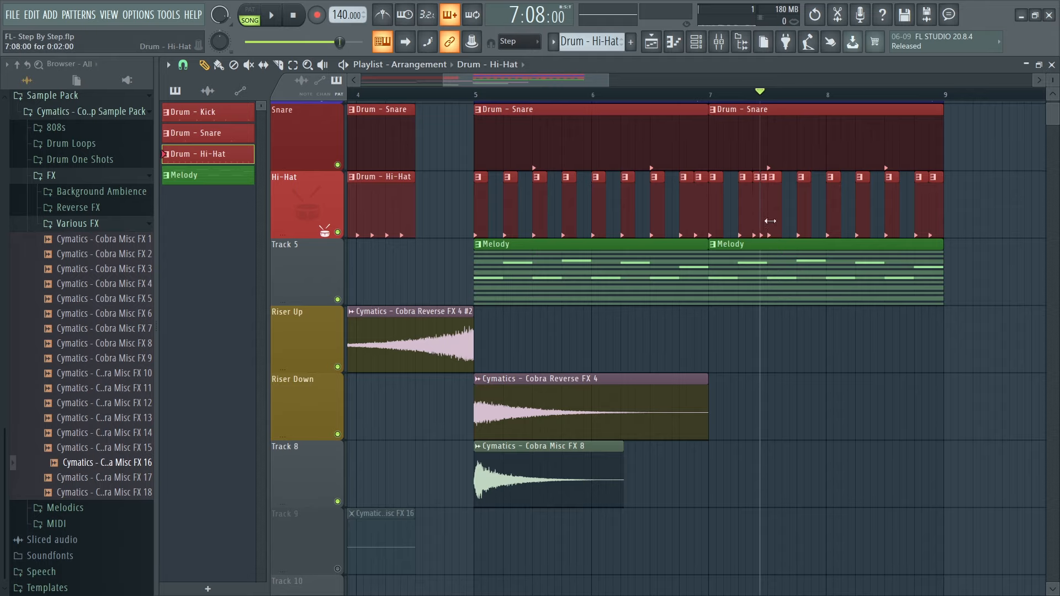
key("space")
key("space")
left_click(709, 96)
key("space")
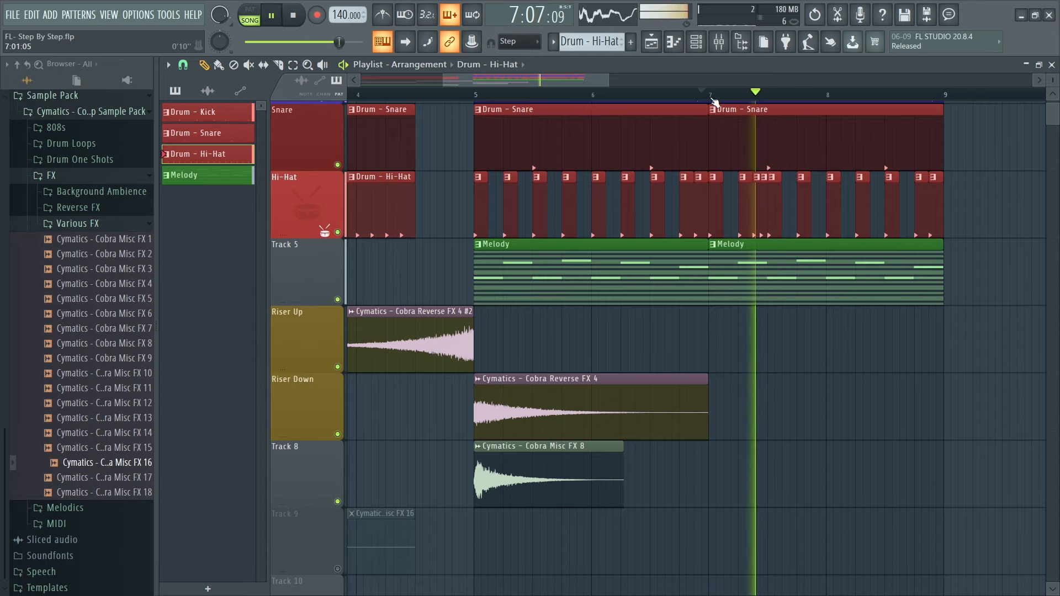
key("space")
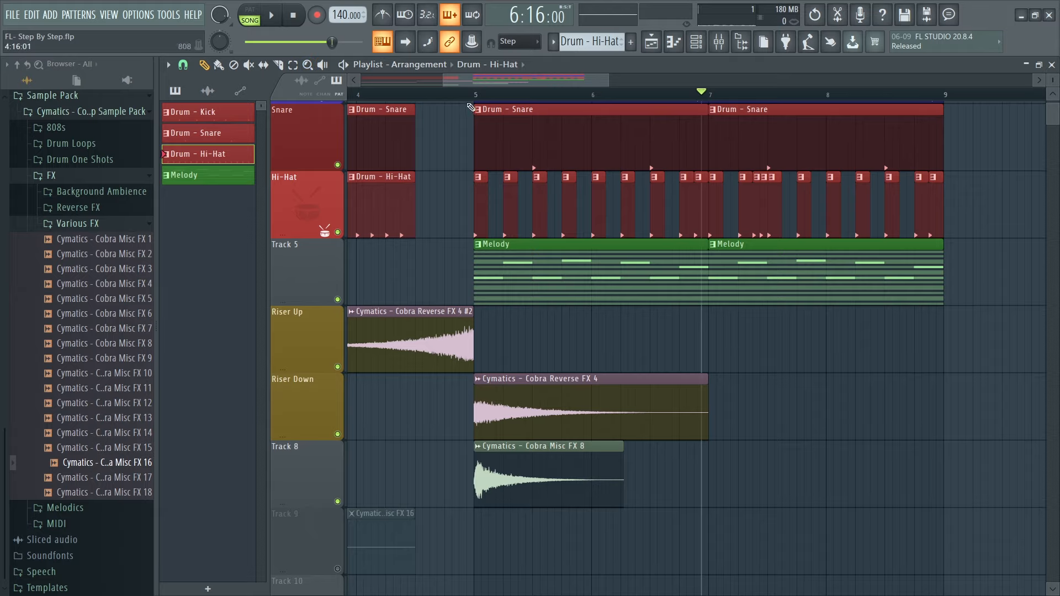
Select all Hi-Hat slices in bars 5 to 8 and merge them into a single pattern clip.
left_click_drag(446, 76, 355, 78)
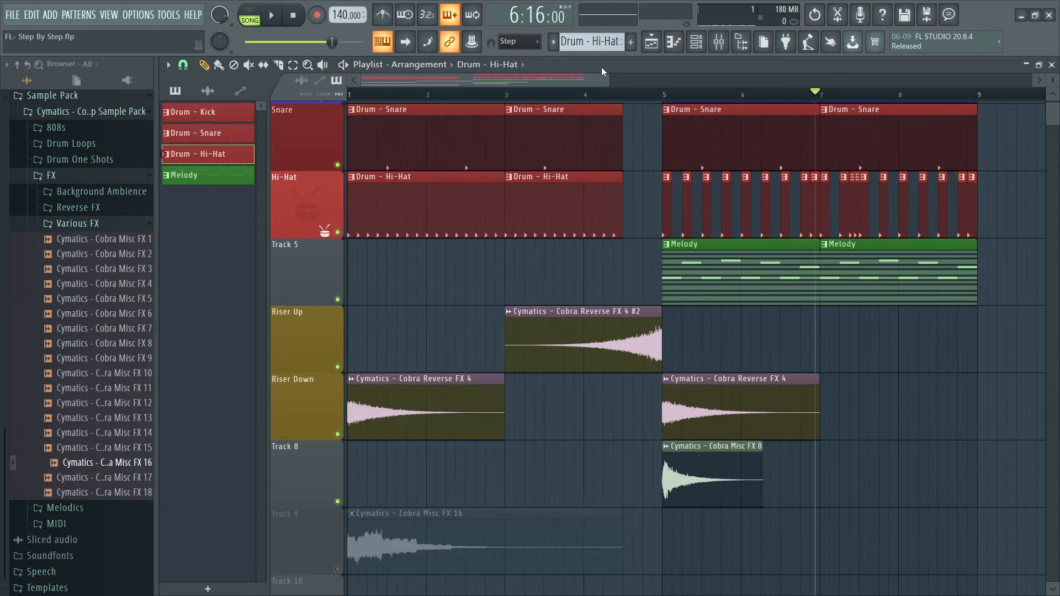
left_click_drag(608, 78, 664, 76)
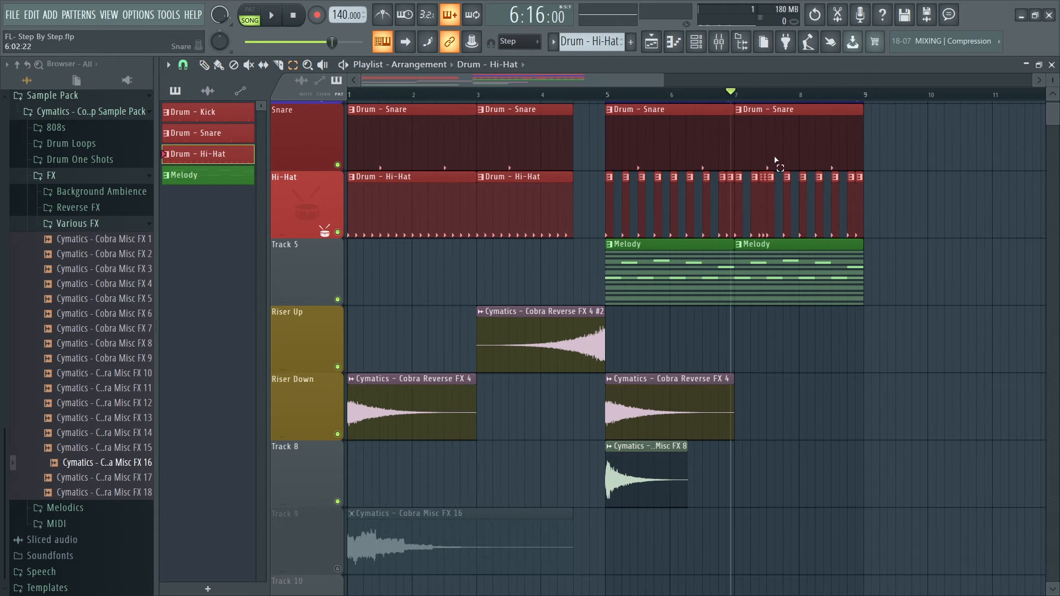
left_click_drag(893, 195, 596, 195)
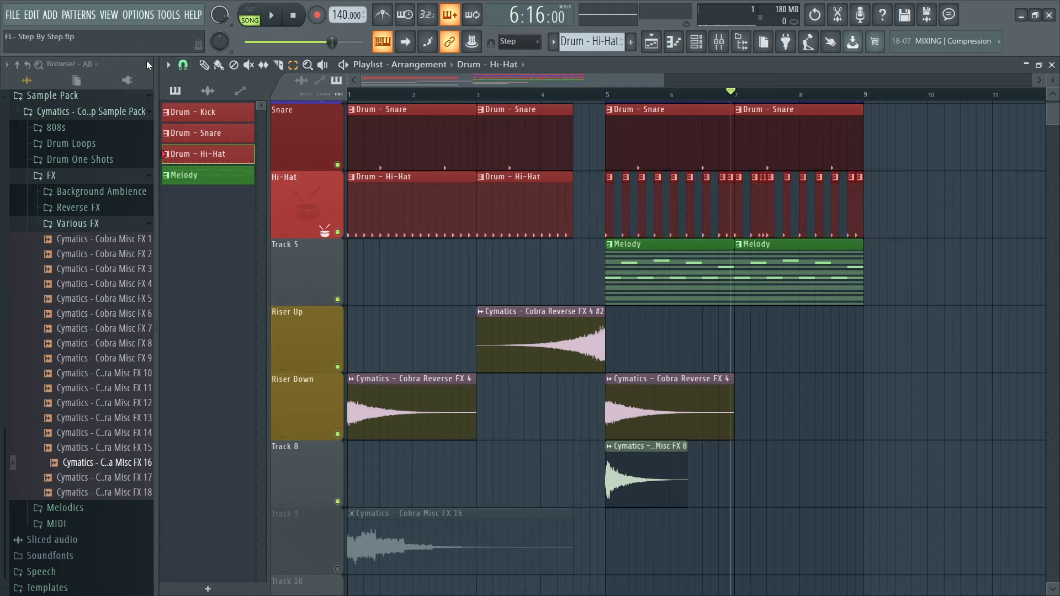
left_click(168, 64)
mouse_move(195, 85)
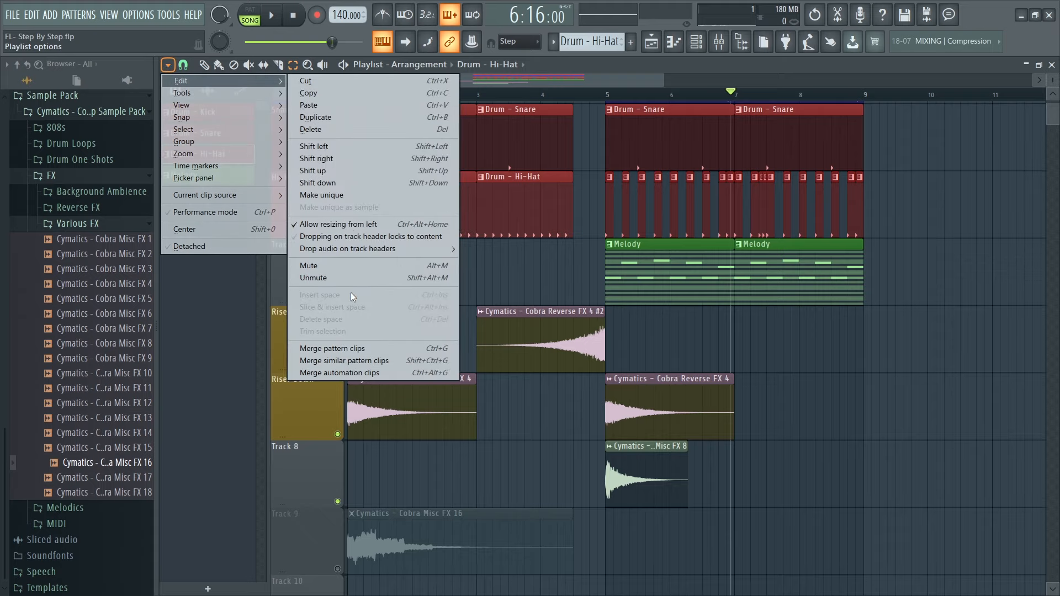
left_click(363, 349)
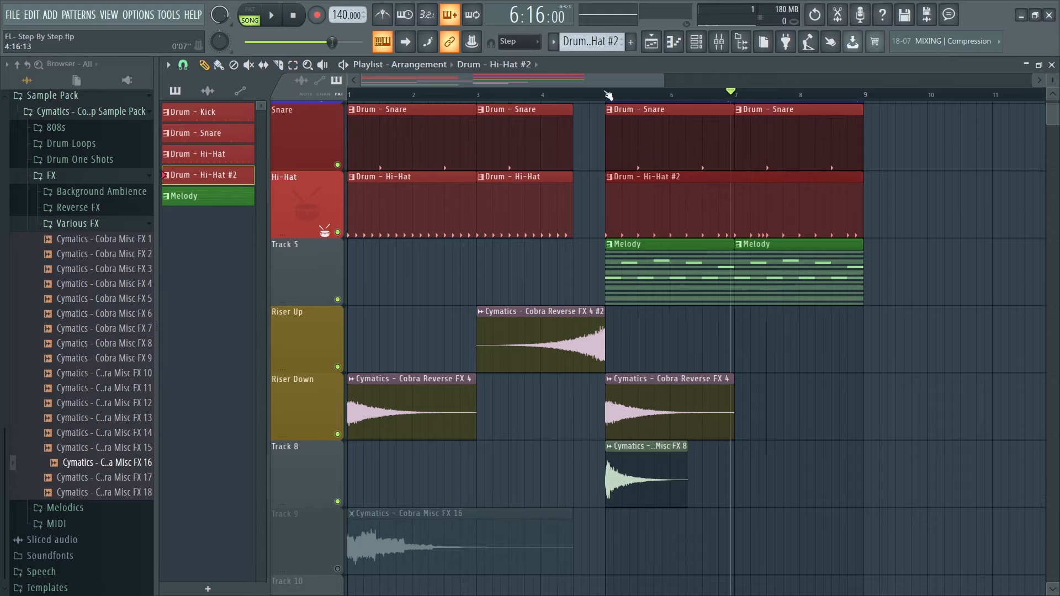
Examine the merged Drum - Hi-Hat #2 pattern's notes in the piano roll, and play the drop in the playlist.
double_click(653, 176)
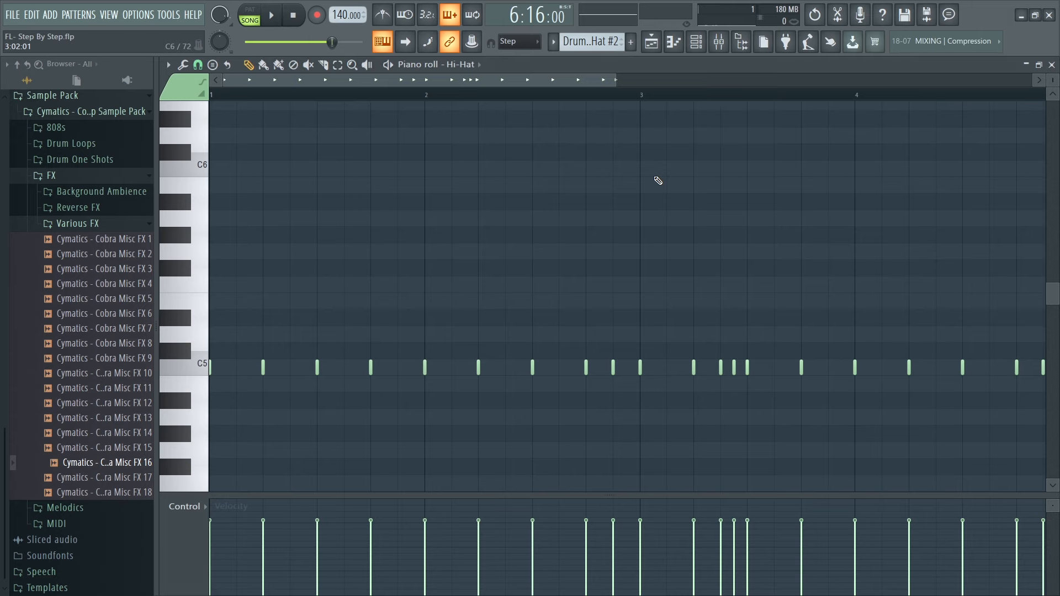
left_click(1051, 65)
key("space")
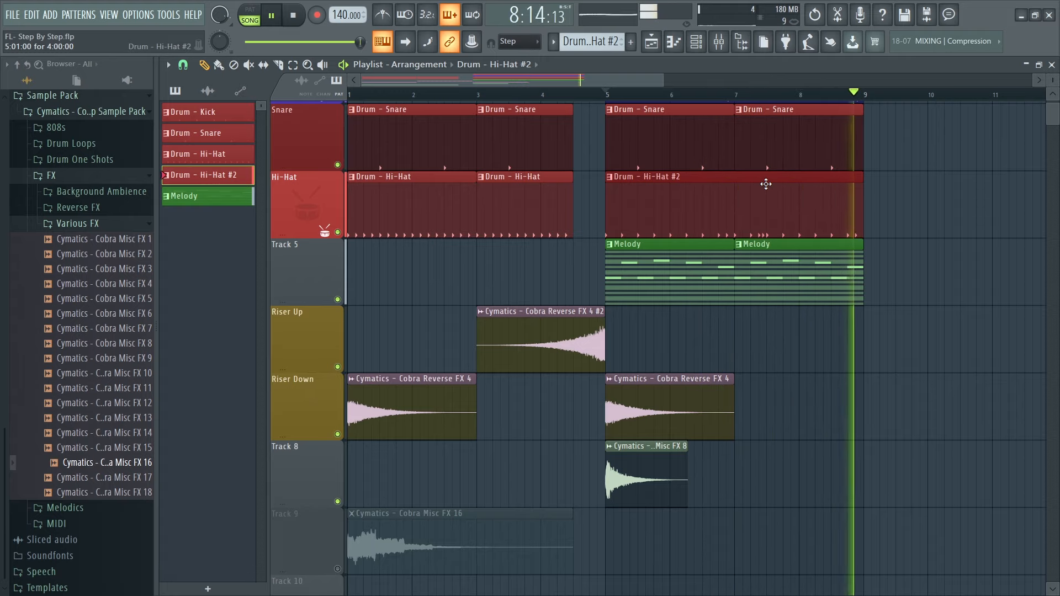
key("space")
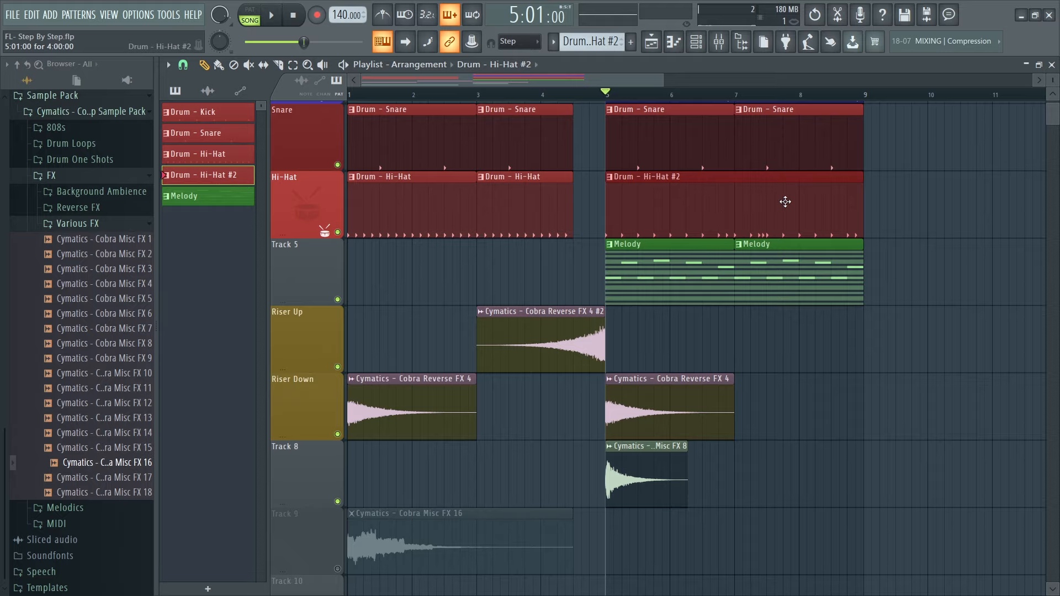
Duplicate the Kick, 808, Snare, Hi-Hat and Melody clips of bars 5 to 8 into bars 9 to 12, and play from bar 9.
left_click(872, 220)
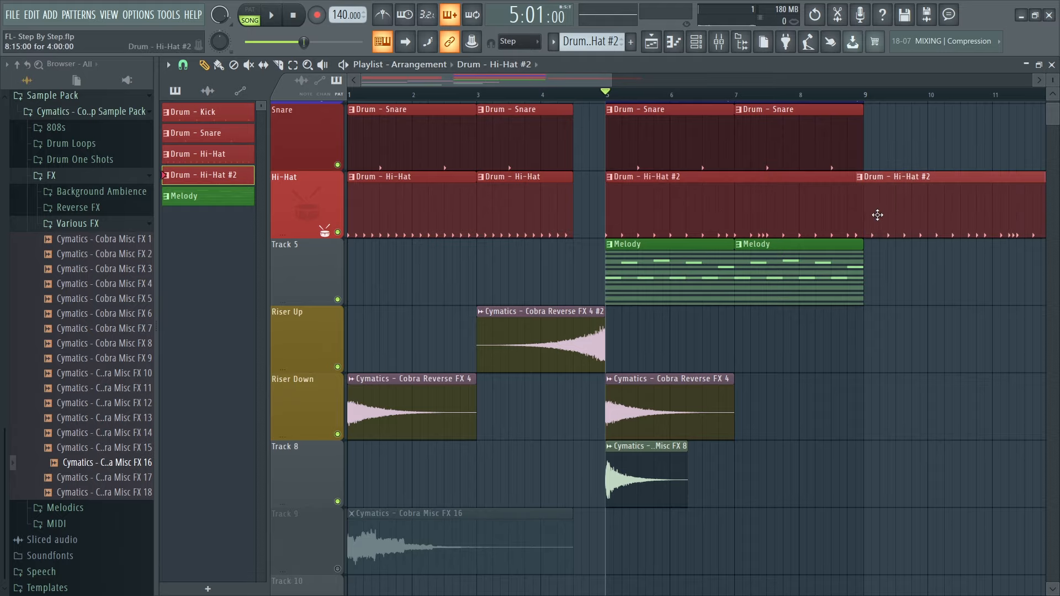
right_click(877, 214)
scroll(733, 130, "up", 2)
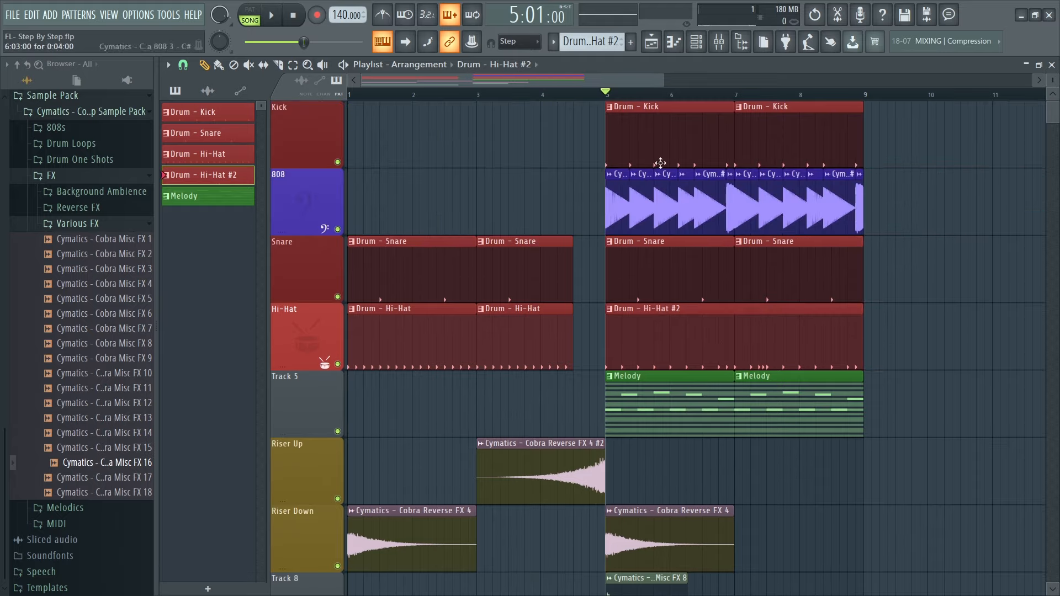
left_click_drag(865, 439, 618, 130)
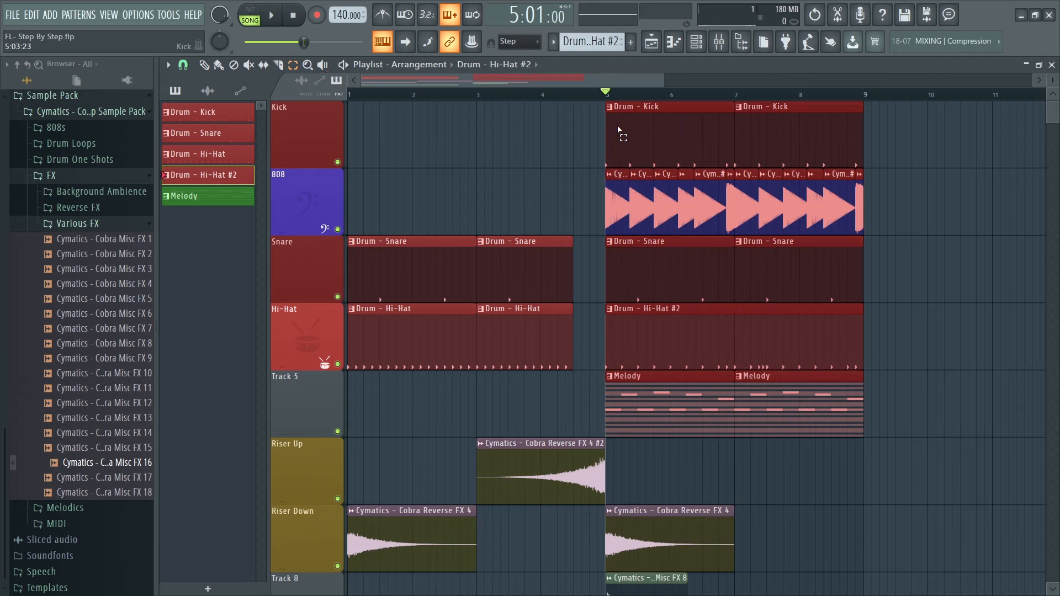
key("ctrl+b")
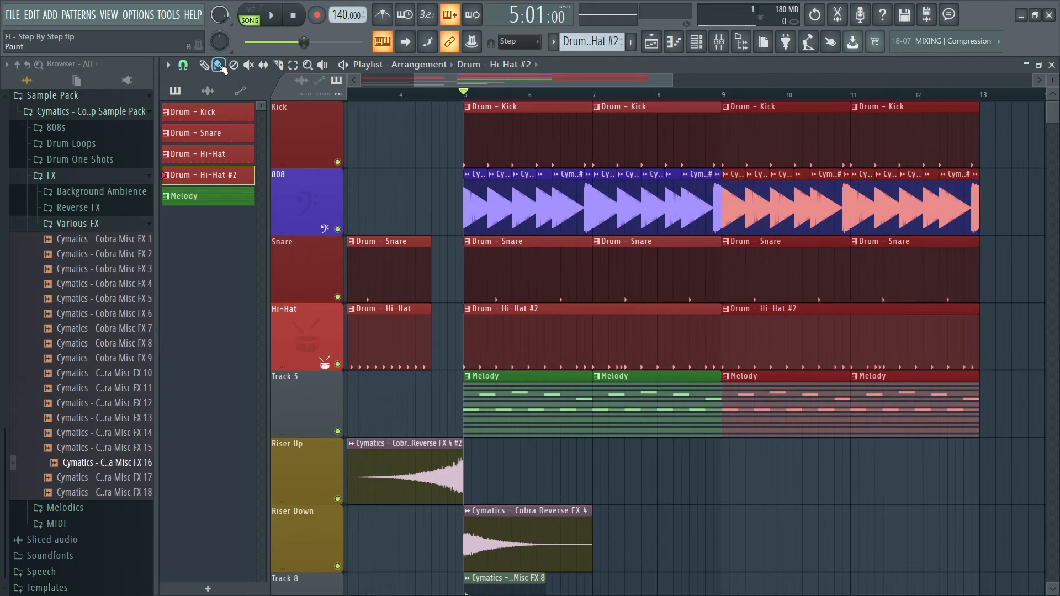
mouse_move(722, 101)
left_mouse_down()
mouse_move(698, 91)
mouse_move(710, 91)
left_mouse_up()
key("space")
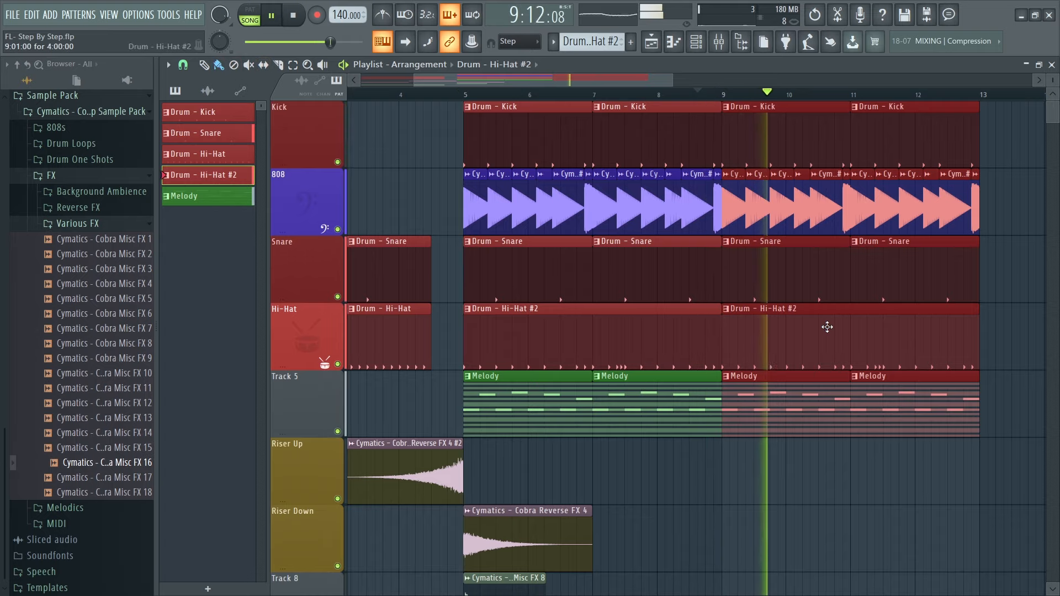
key("space")
Remove the Drum - Hi-Hat #2 clip at bar 9 and place the same pattern there again.
double_click(956, 320)
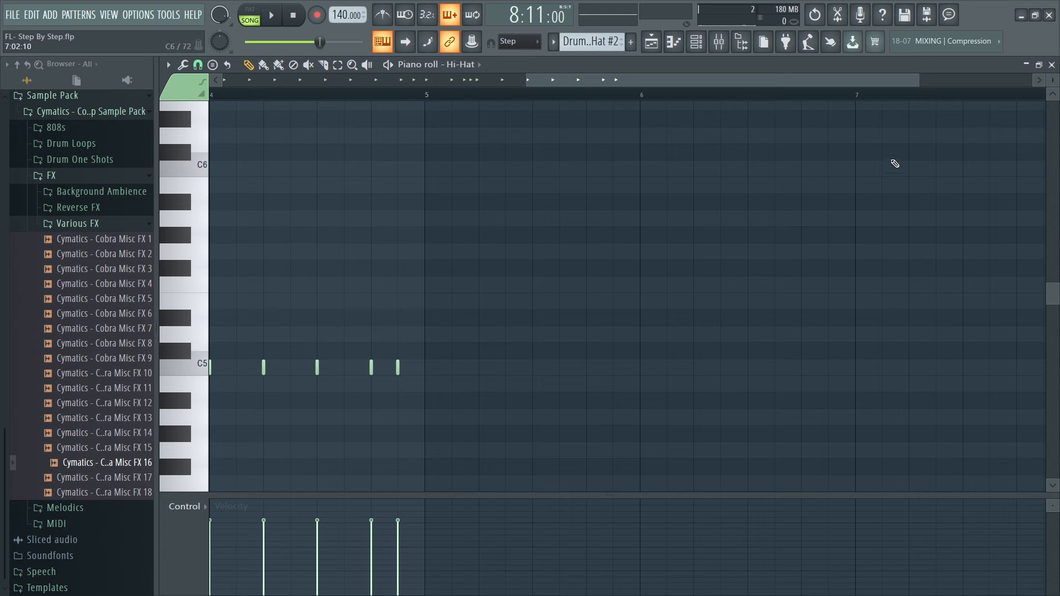
key("F5")
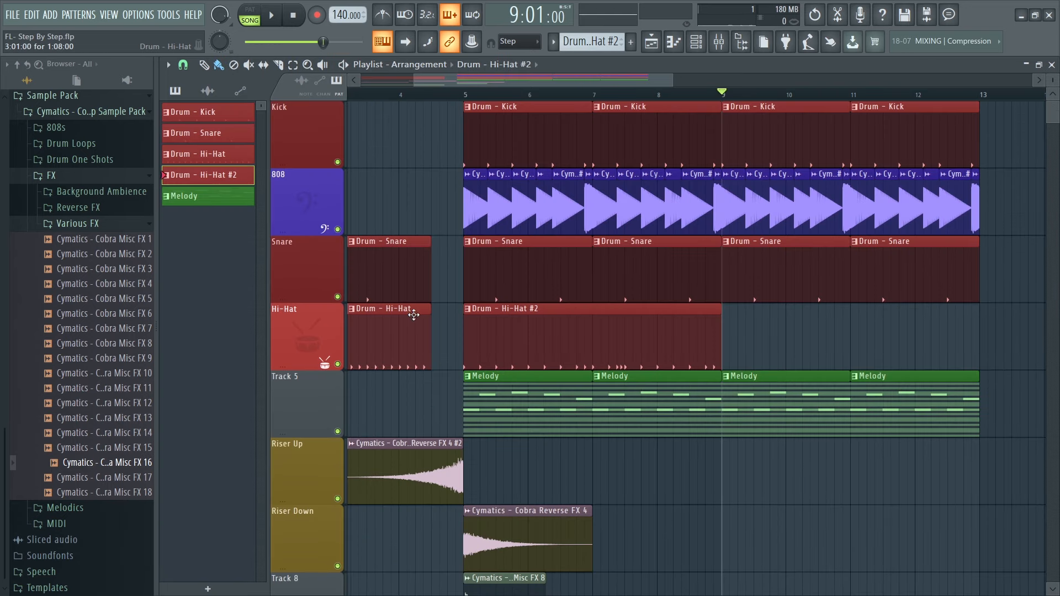
left_click(413, 315)
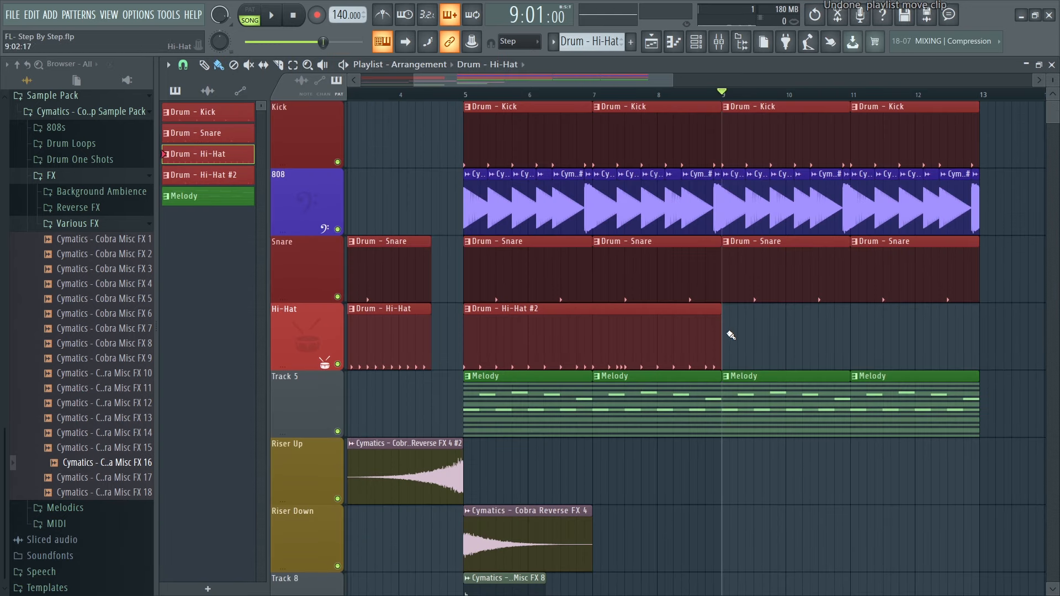
key("KP_Add")
left_click(733, 328)
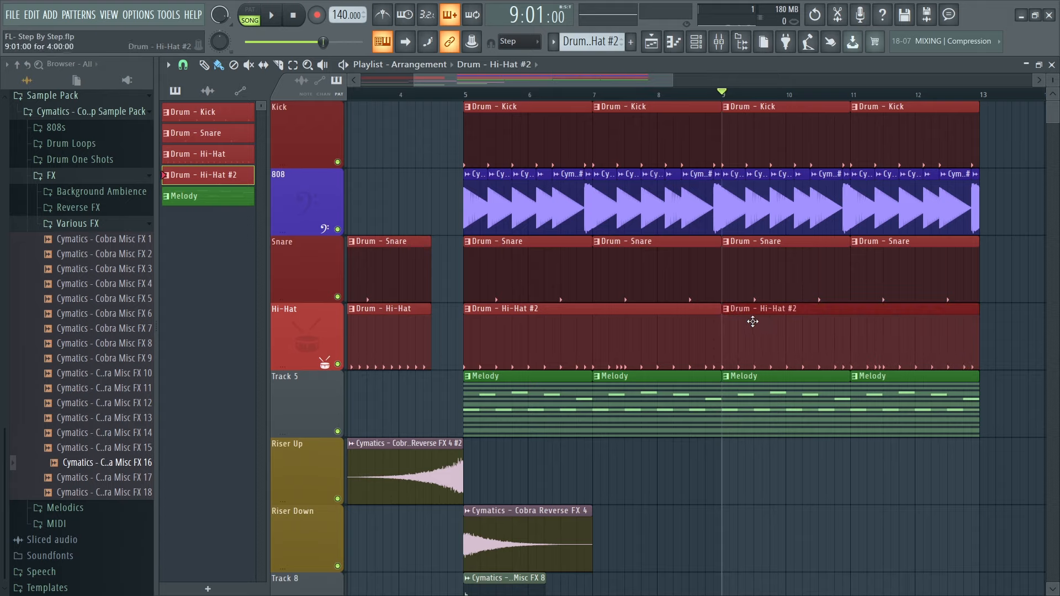
Replace the Drum - Hi-Hat #2 clip at bar 9 with three consecutive Drum - Hi-Hat clips and play the result.
right_click(759, 329)
left_click(384, 326)
left_click(725, 329)
left_click(825, 339)
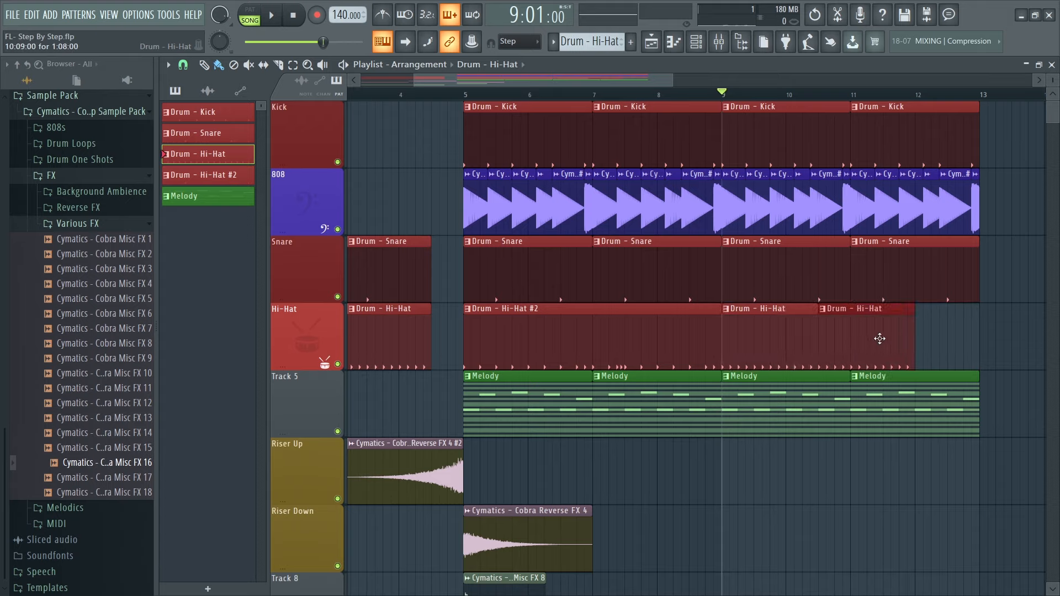
left_click(923, 350)
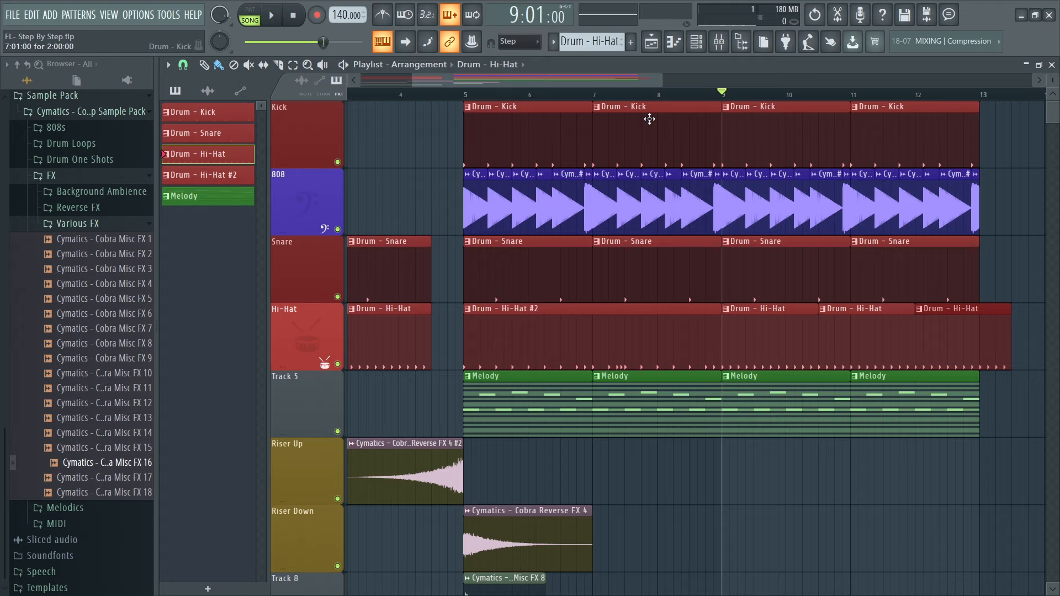
key("space")
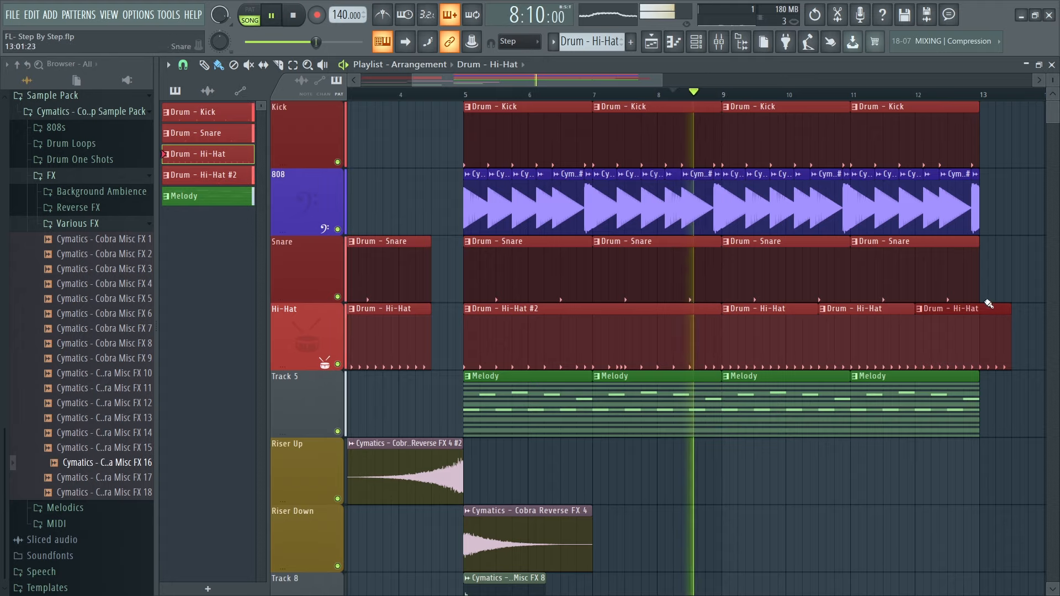
Delete the last two Drum - Hi-Hat clips, extend the remaining one to bar 11, and place a matching clip at bar 11.
right_click(946, 331)
right_click(862, 334)
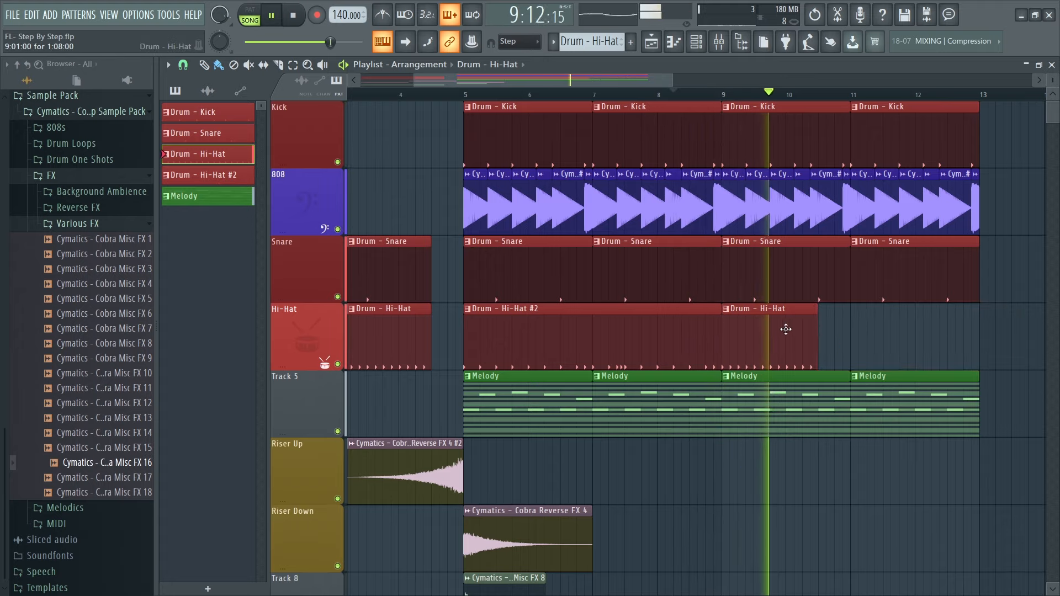
key("space")
left_click_drag(817, 323, 855, 322)
left_click(856, 322)
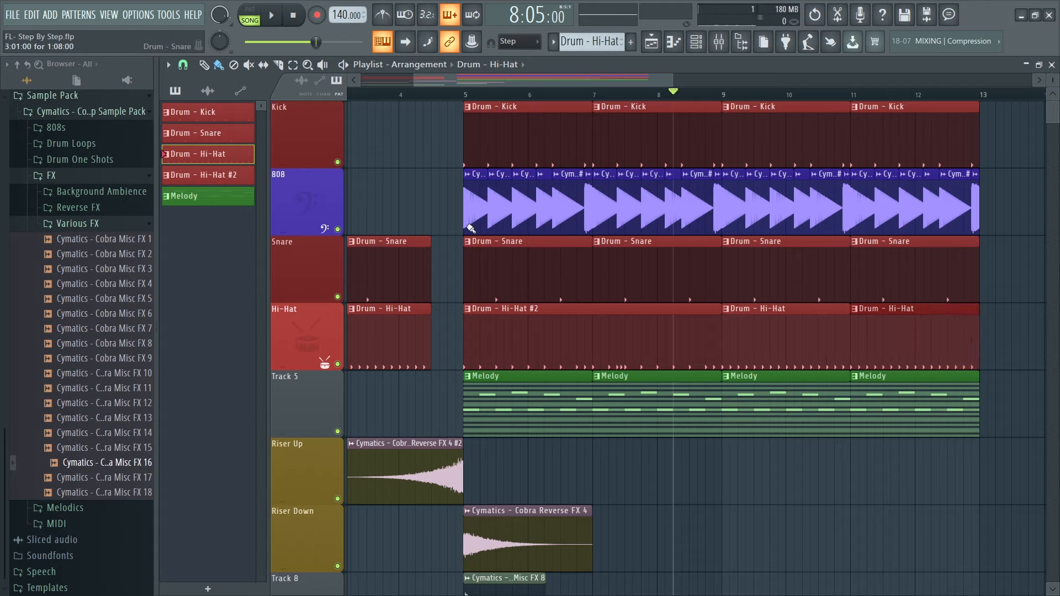
Shorten the Drum - Hi-Hat clips at bars 9 and 11 to 1:12:00 each while checking them in playback.
key("space")
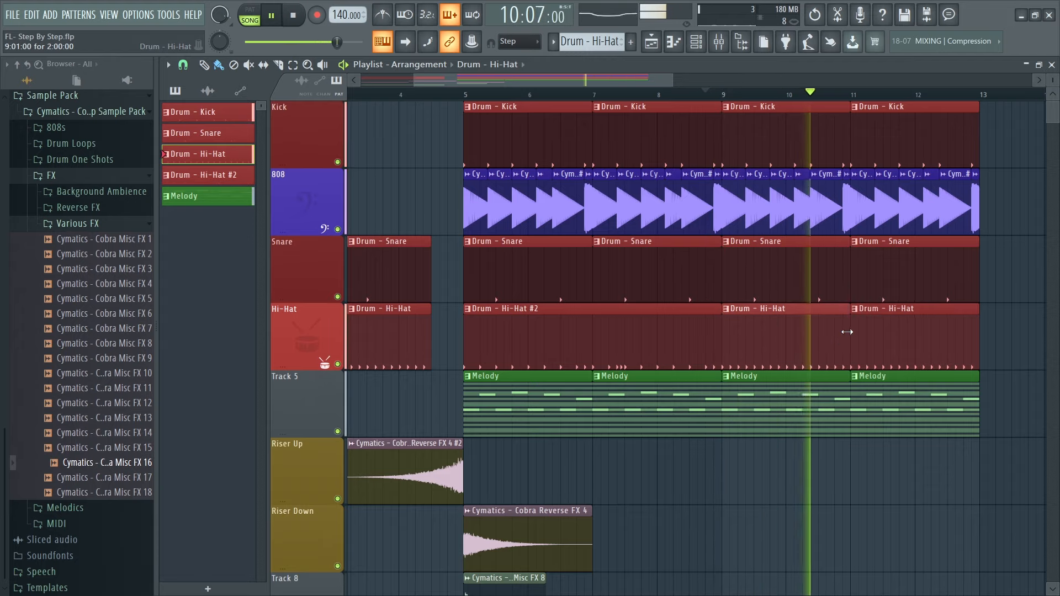
left_click_drag(847, 331, 840, 331)
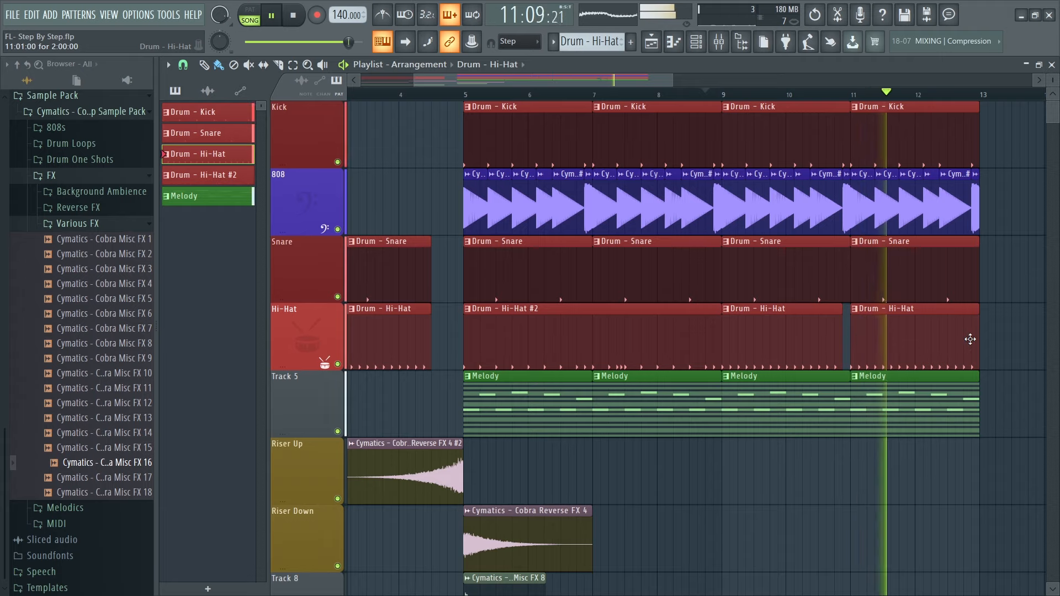
left_click_drag(978, 339, 961, 341)
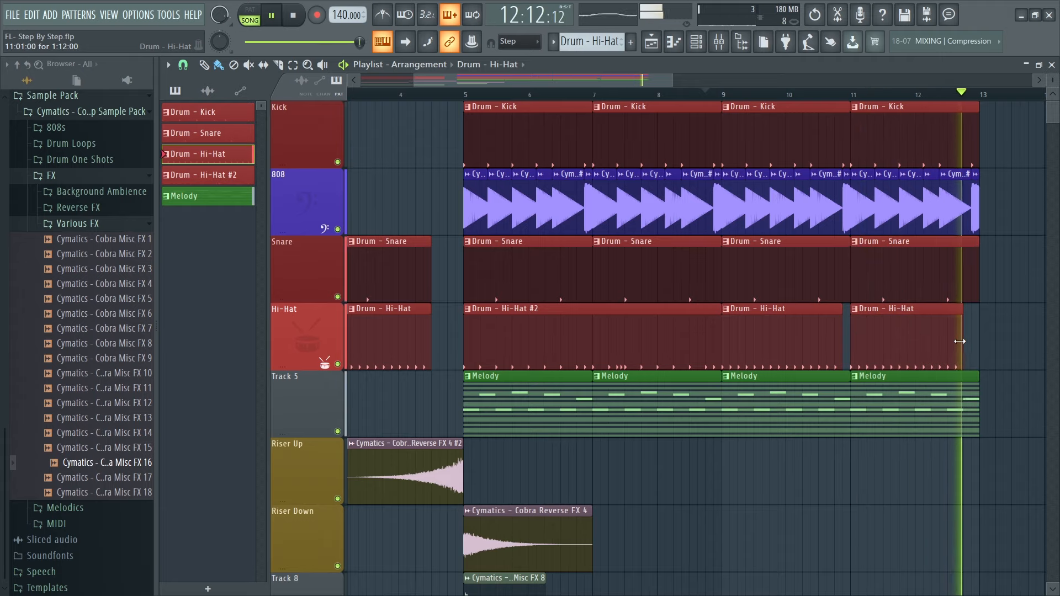
key("space")
left_click_drag(842, 329, 828, 330)
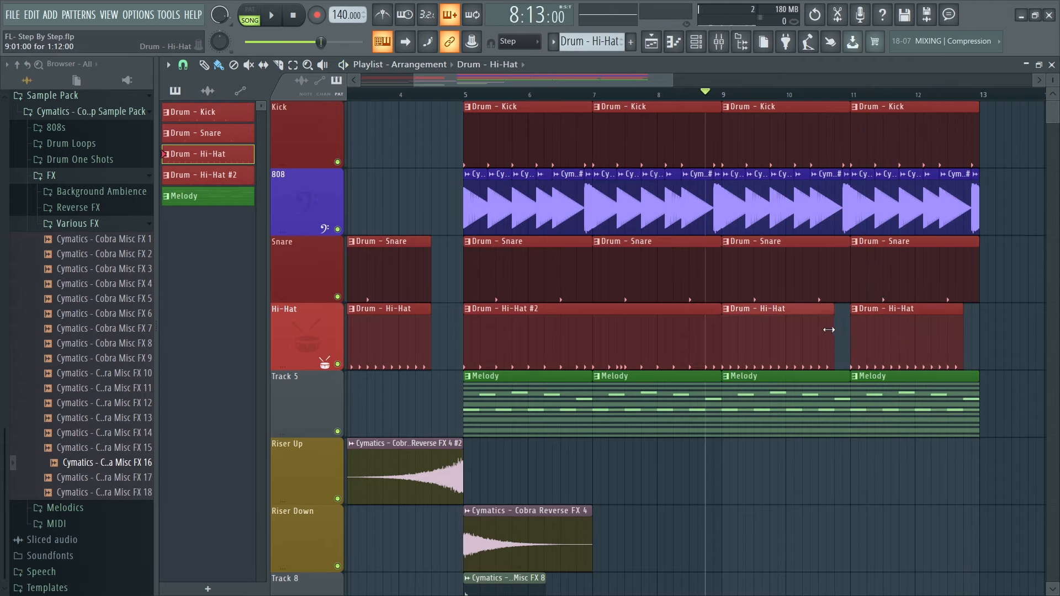
key("space")
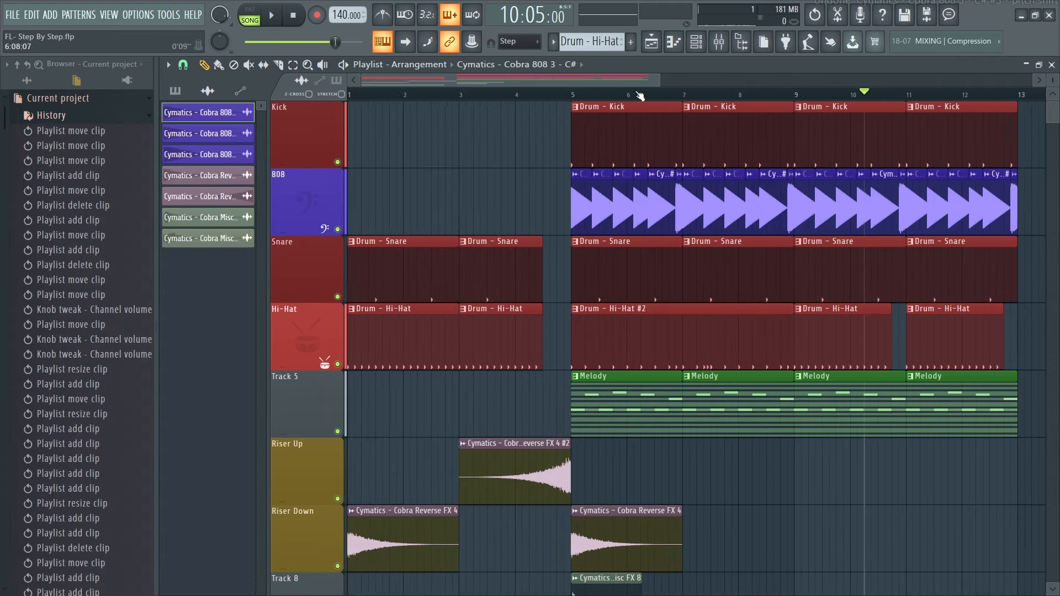
Delete the last 808 clip before bar 11 and lengthen the preceding 808 clip to 0:12:00 to fill the gap.
scroll(654, 88, "down", 3)
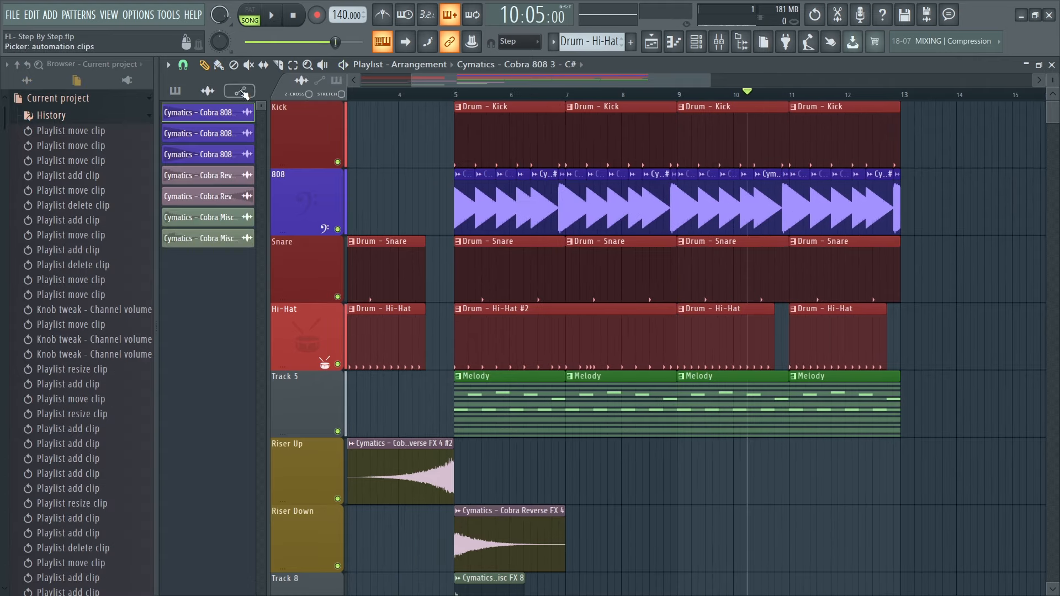
right_click(760, 184)
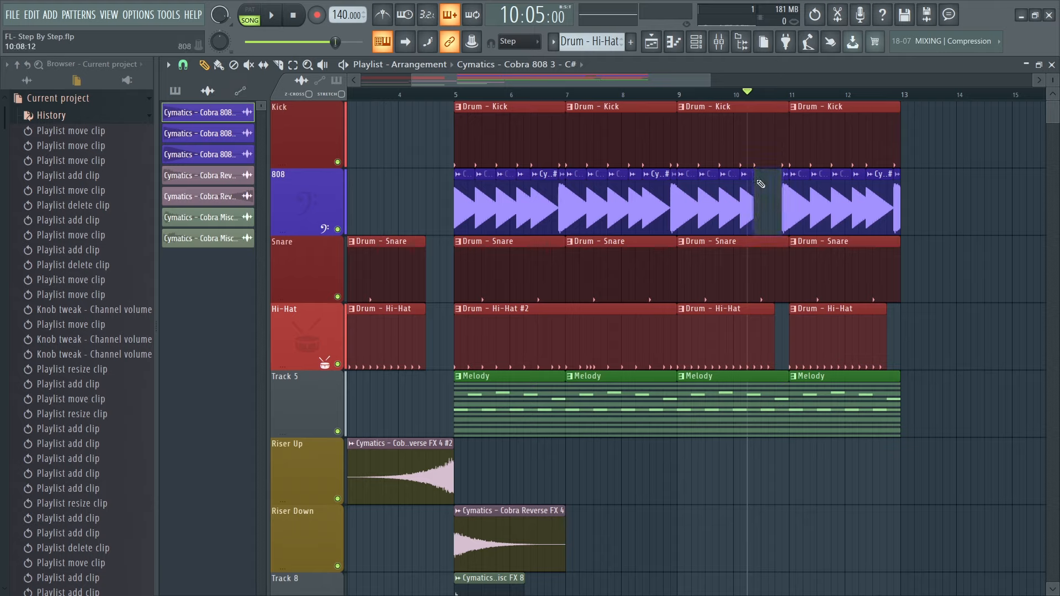
key("space")
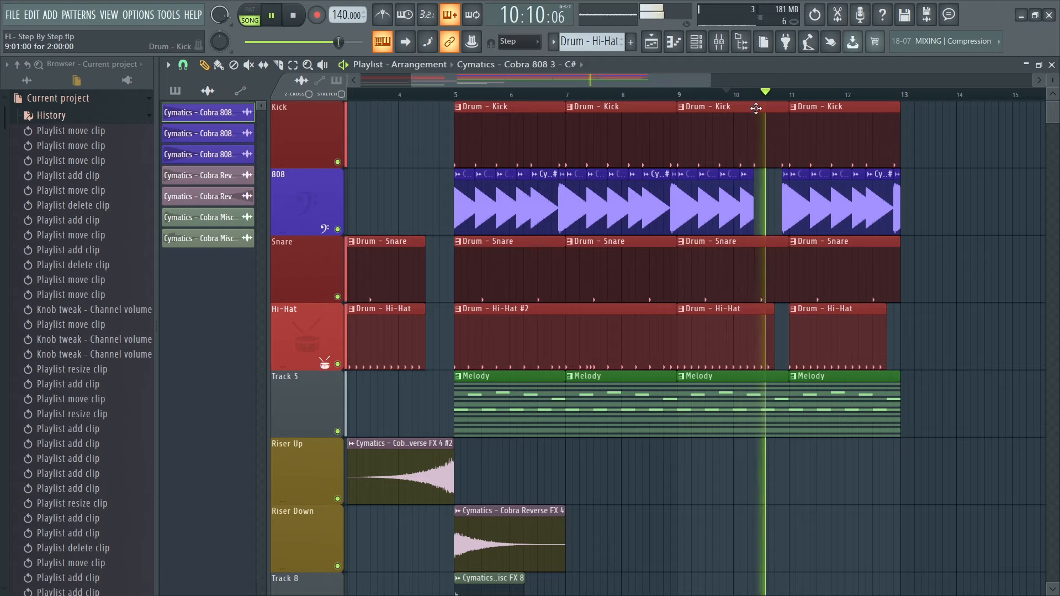
left_click_drag(754, 204, 777, 208)
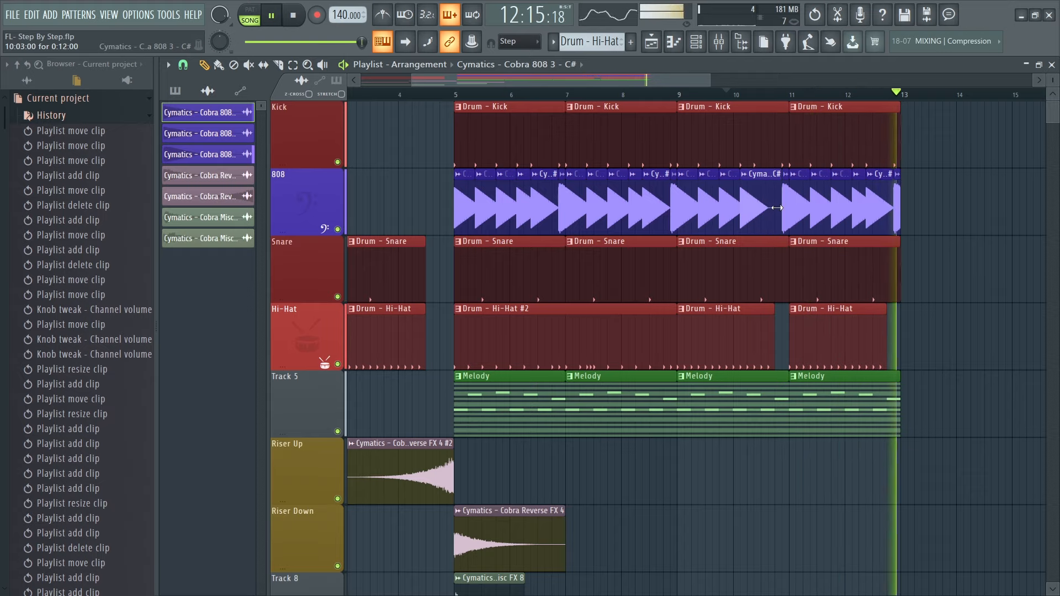
Play back the edited 808 and hi-hat section around bar 10 and look over the whole arrangement.
left_click(727, 95)
scroll(689, 96, "right", 3)
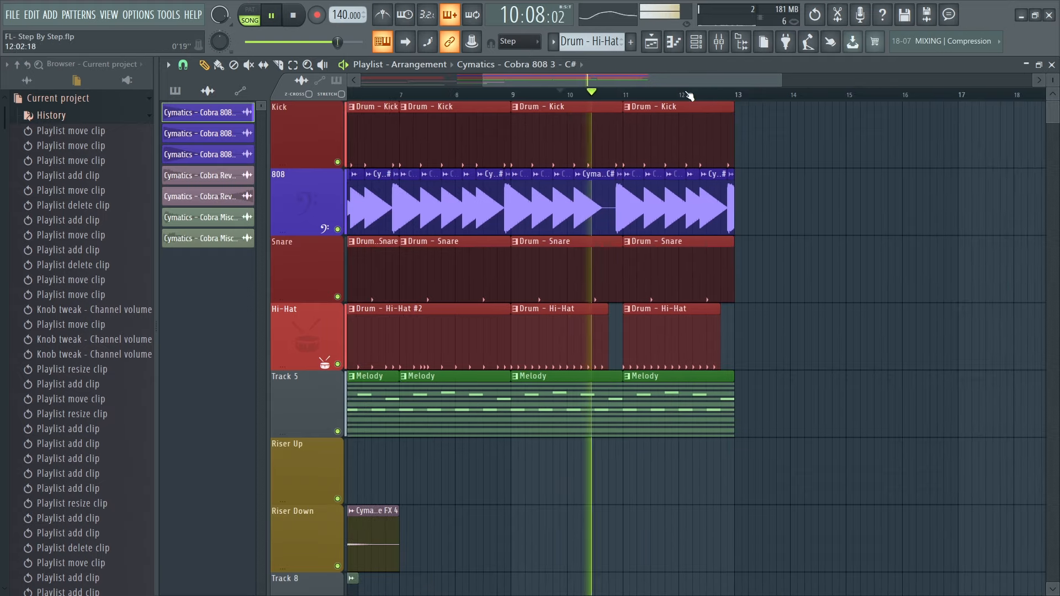
left_click_drag(781, 81, 679, 82)
key("space")
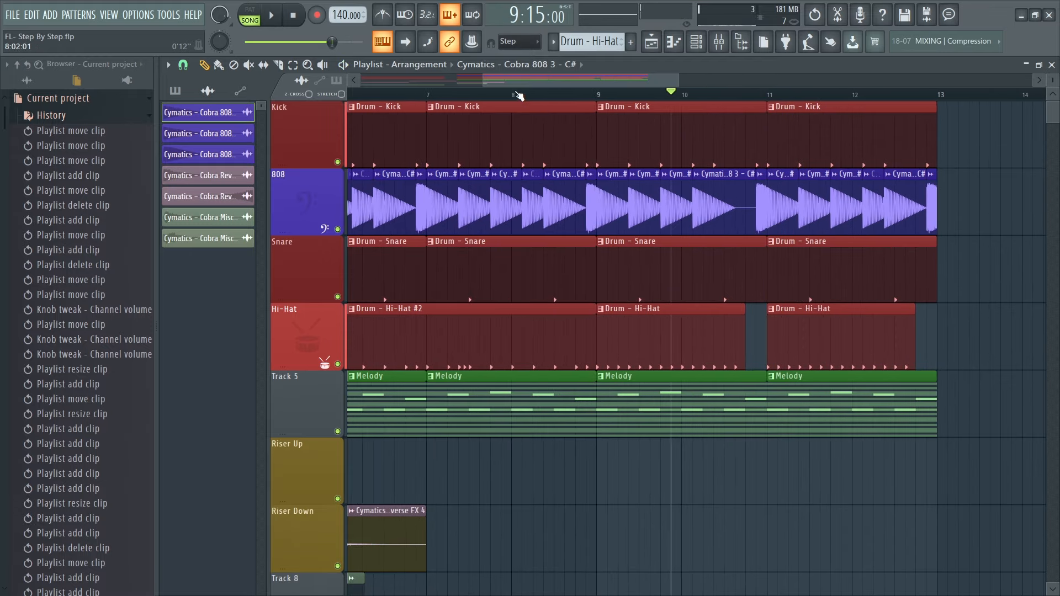
left_click_drag(484, 83, 341, 69)
left_click_drag(654, 79, 783, 79)
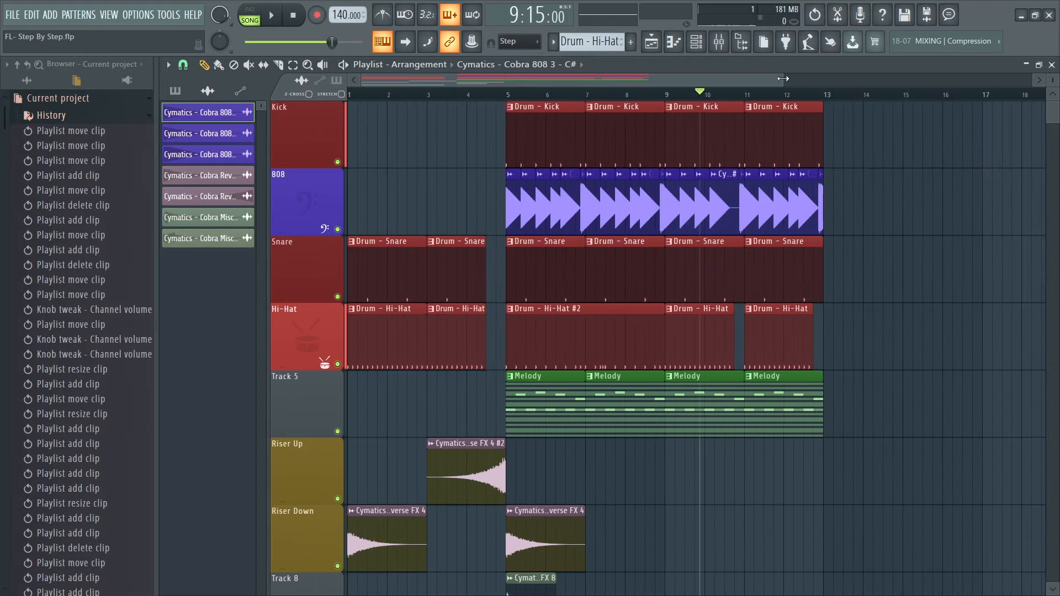
scroll(710, 271, "down", 5)
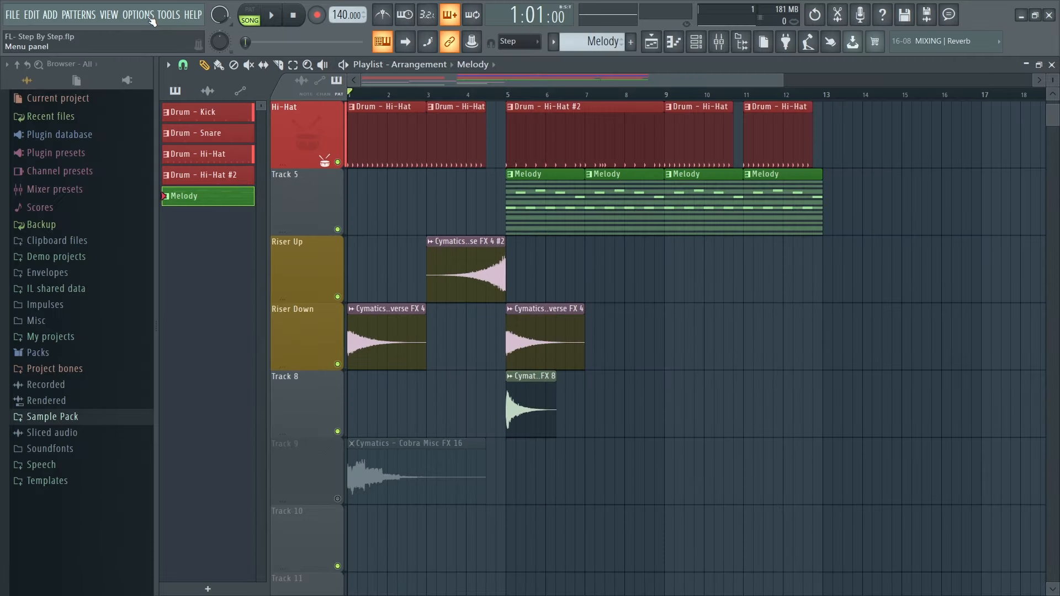
Open the audio settings and examine the available audio devices, keeping FL Studio ASIO selected.
left_click(150, 20)
left_click(173, 54)
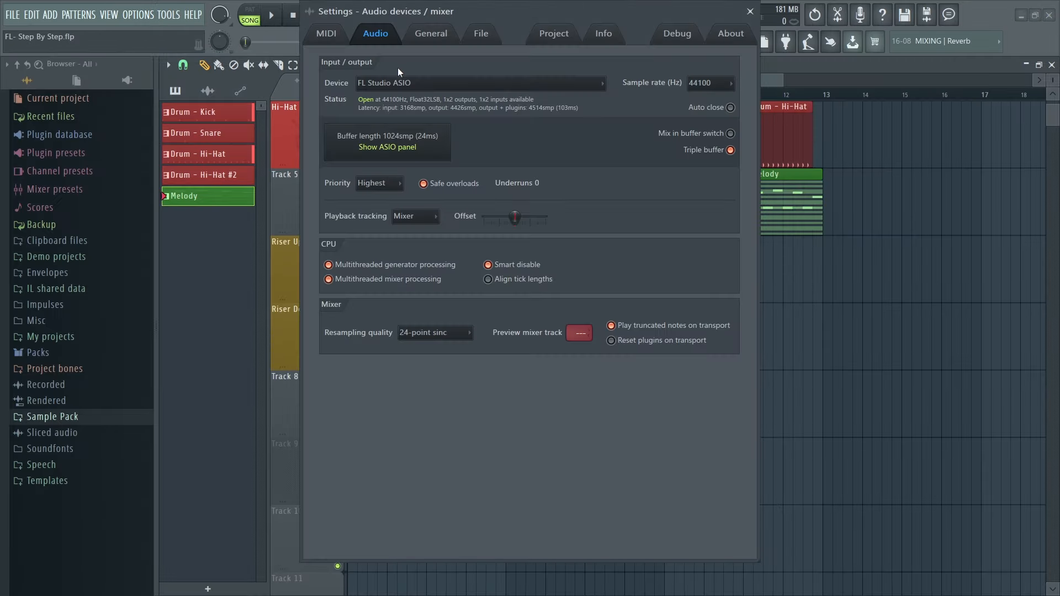
left_click(414, 84)
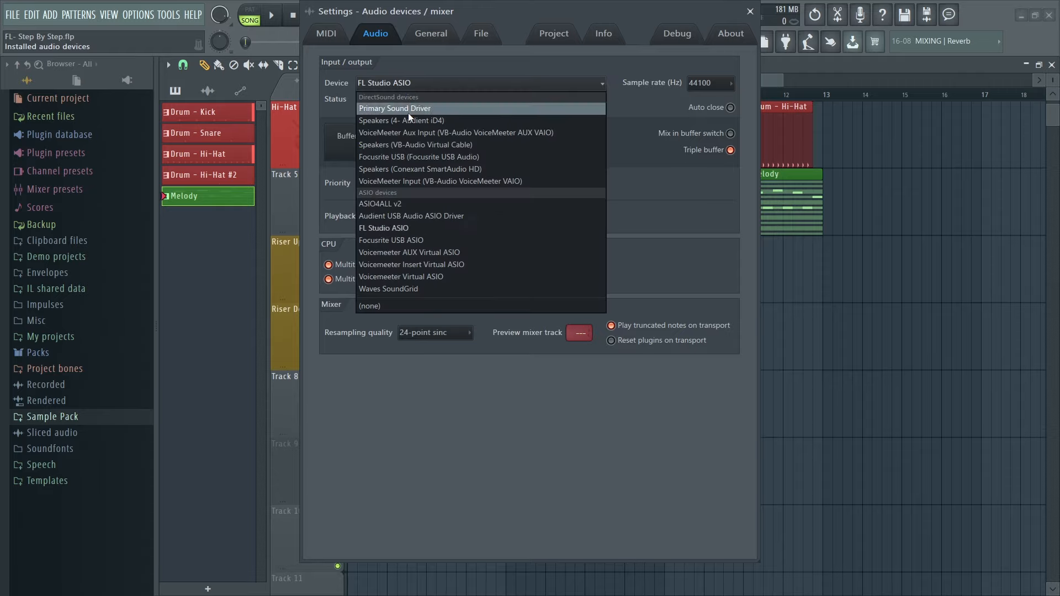
left_click(617, 194)
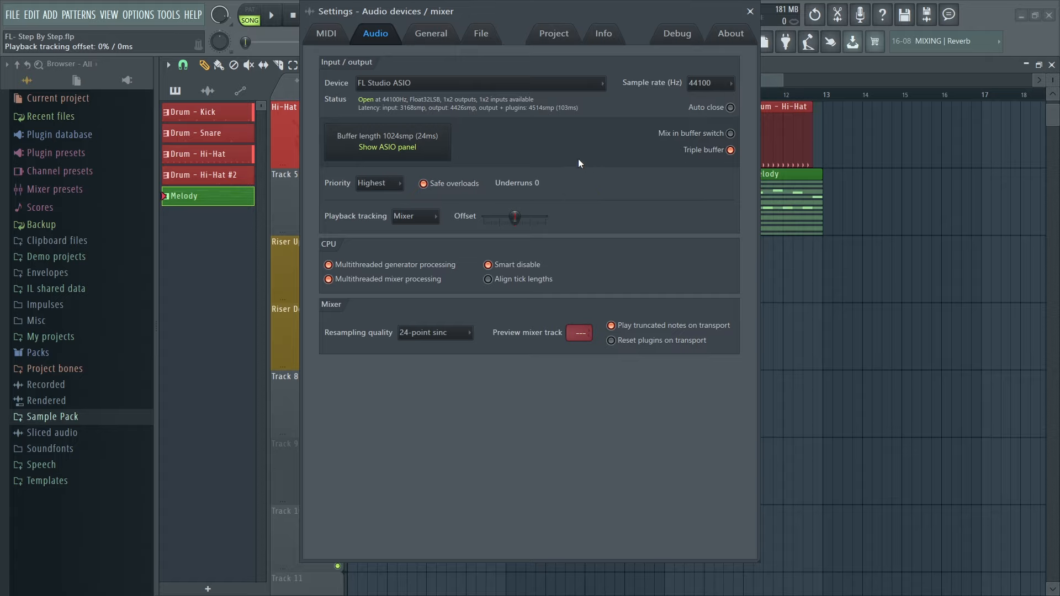
Examine the buffer length and input device choices in the ASIO driver settings, leaving them unchanged, and close the settings.
left_click(387, 147)
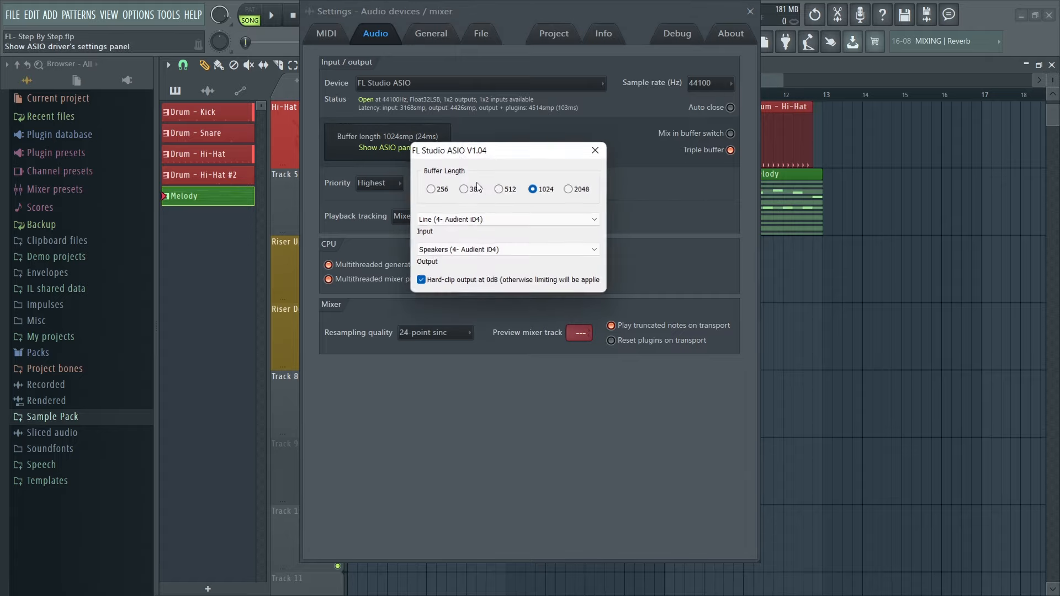
left_click(488, 220)
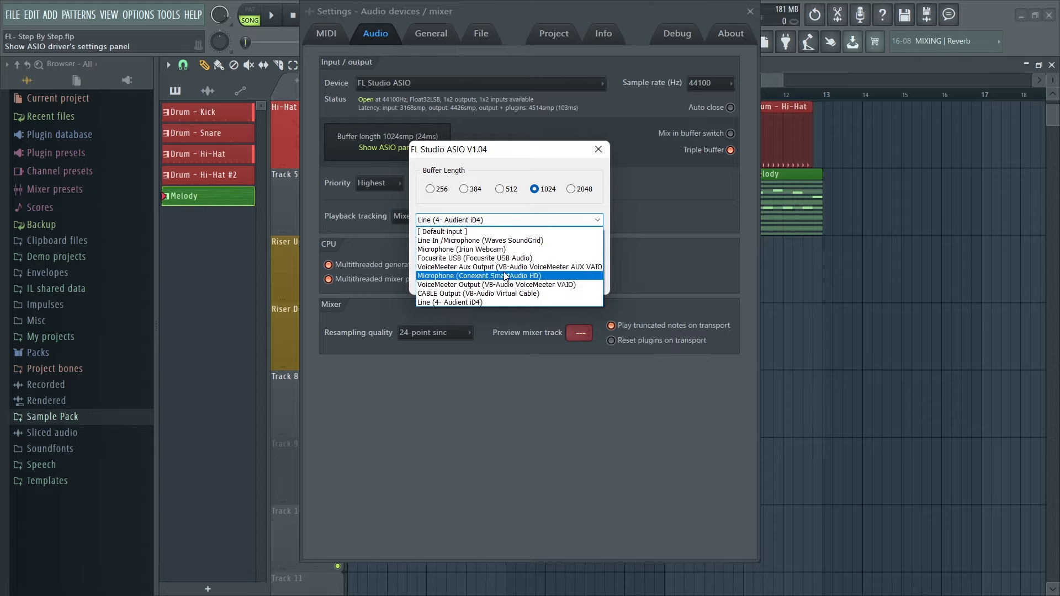
left_click(598, 149)
left_click(597, 149)
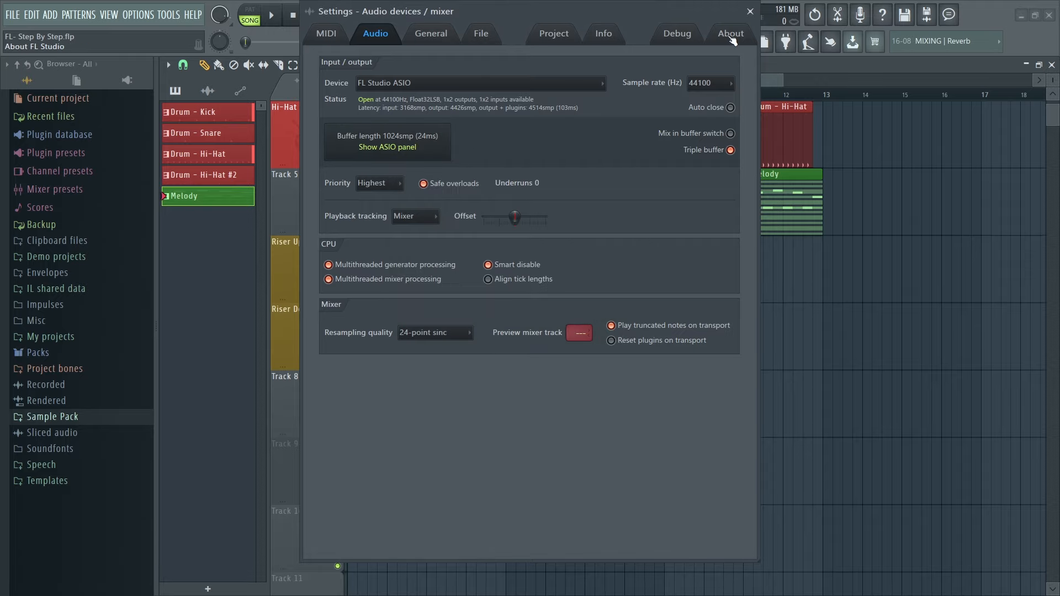
left_click(750, 12)
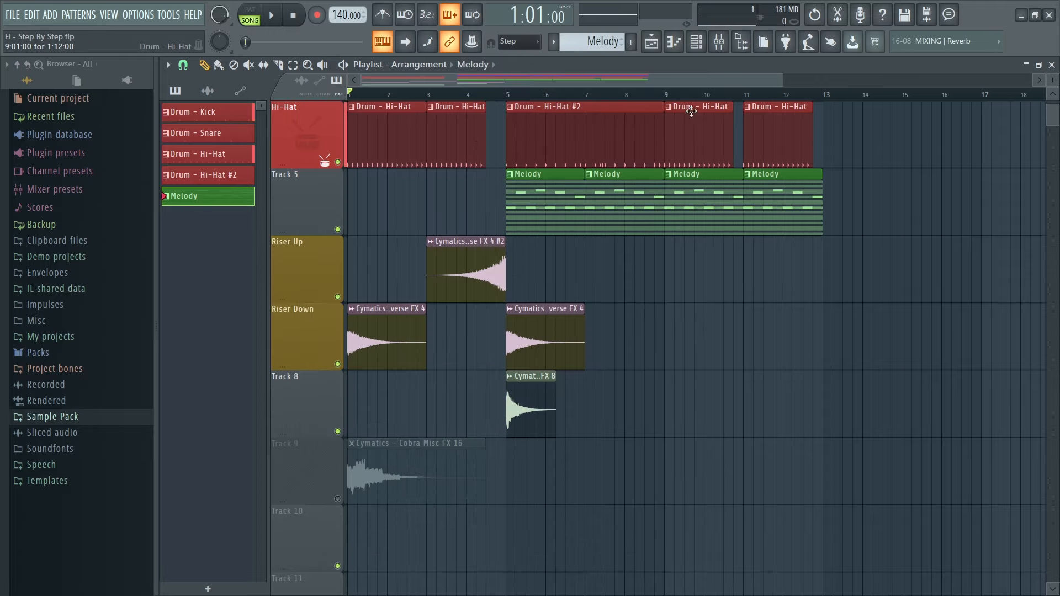
Set the audio input of mixer track Insert 15 to mono In 1 and leave the track armed for recording.
left_click(719, 42)
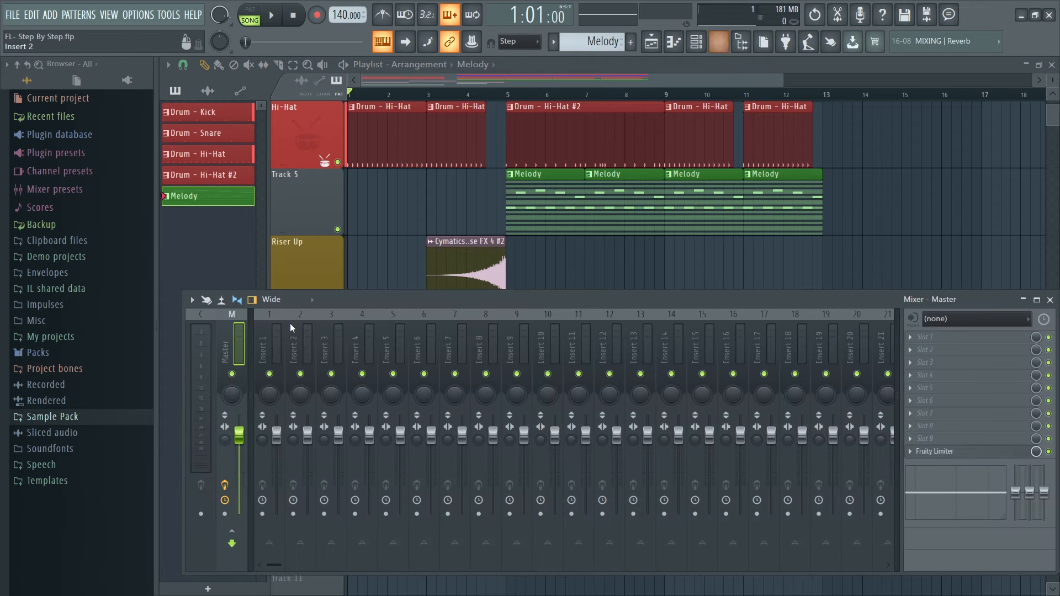
left_click(696, 348)
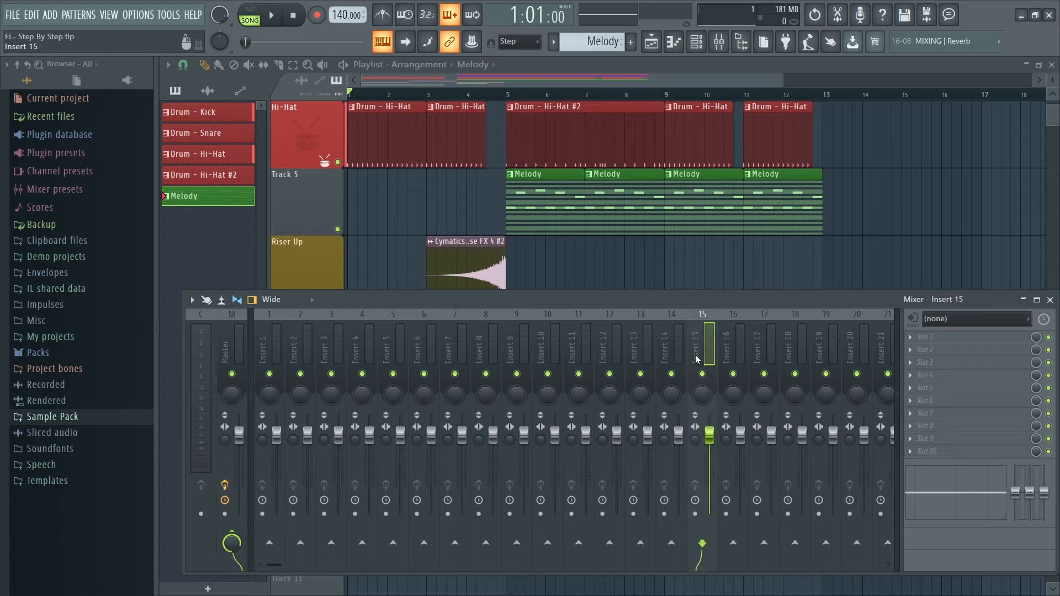
left_click(943, 324)
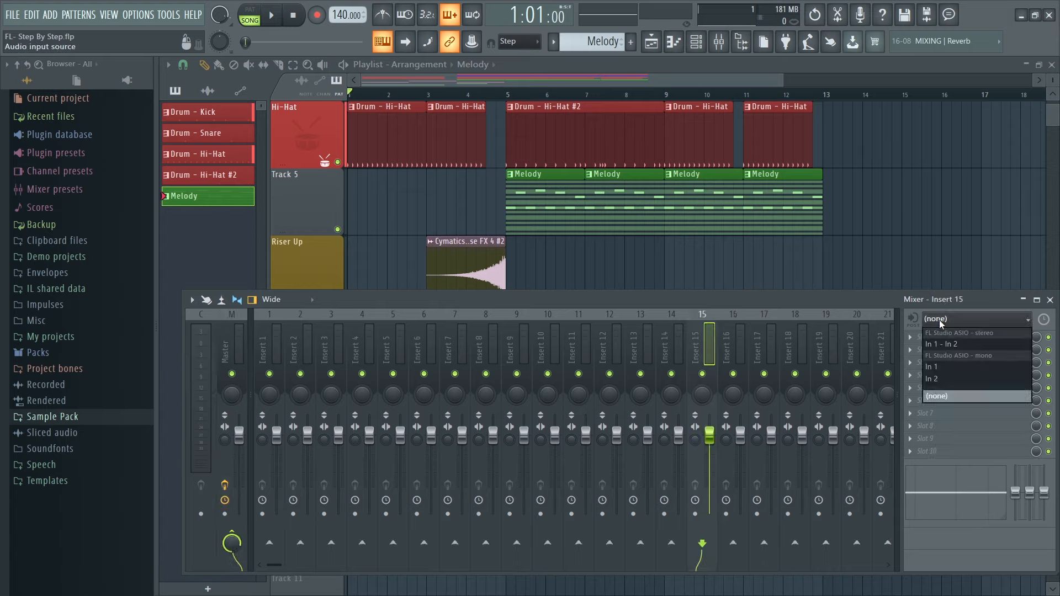
left_click(951, 347)
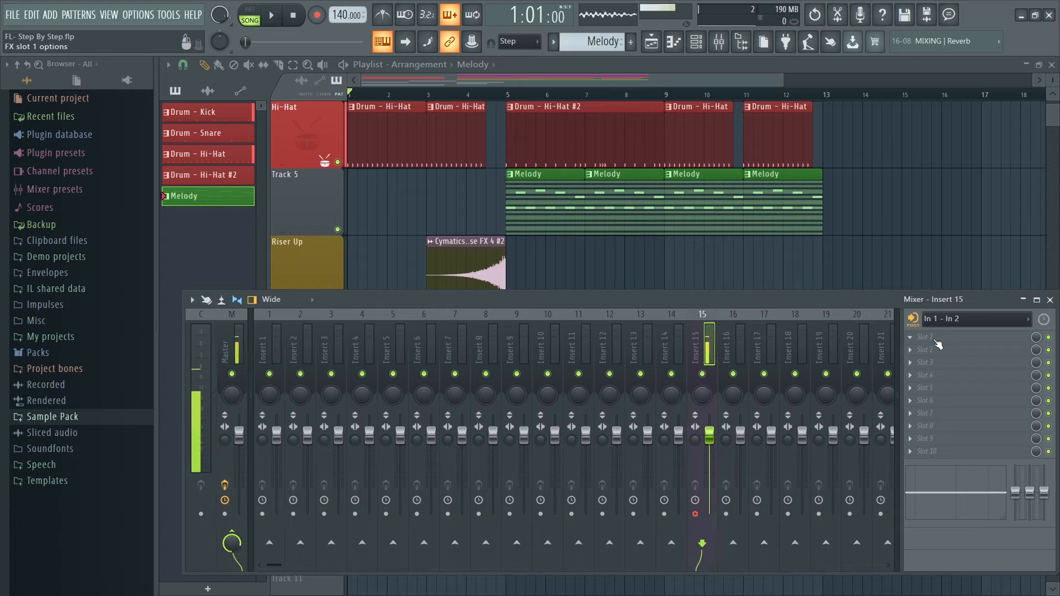
left_click(945, 319)
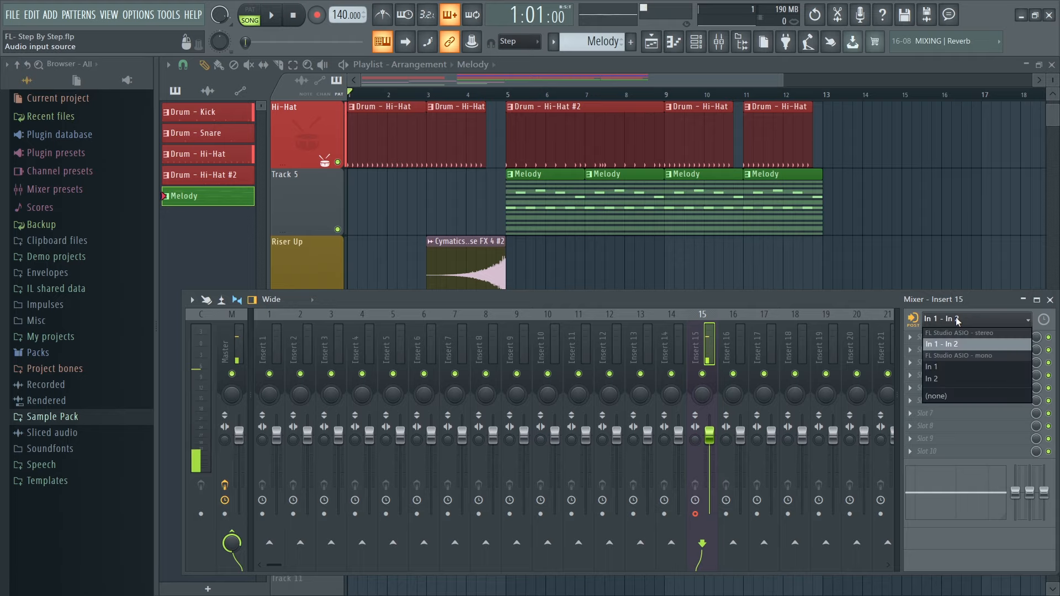
left_click(953, 367)
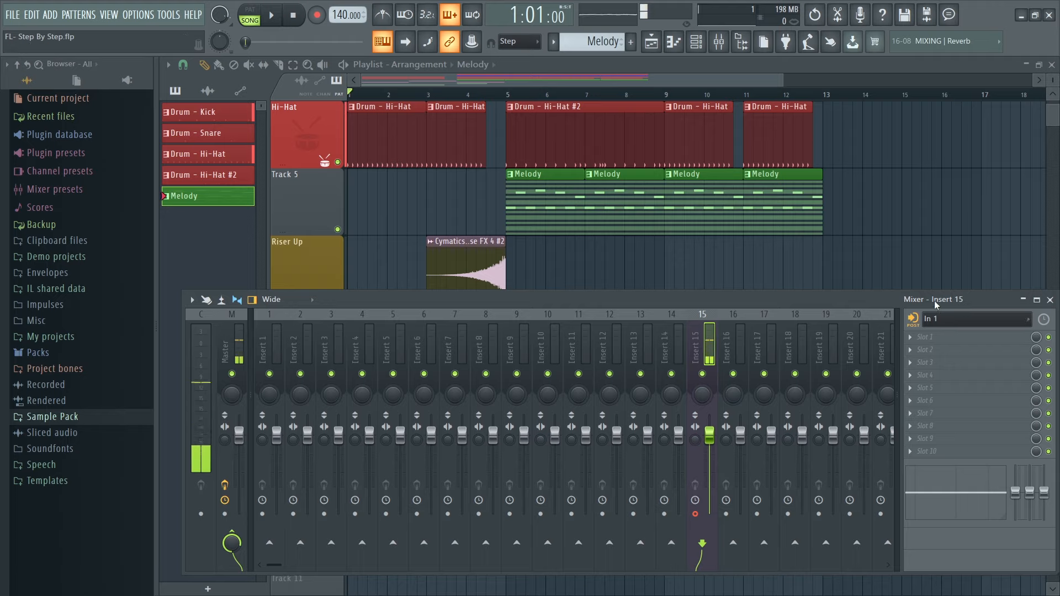
left_click(695, 514)
left_click(695, 514)
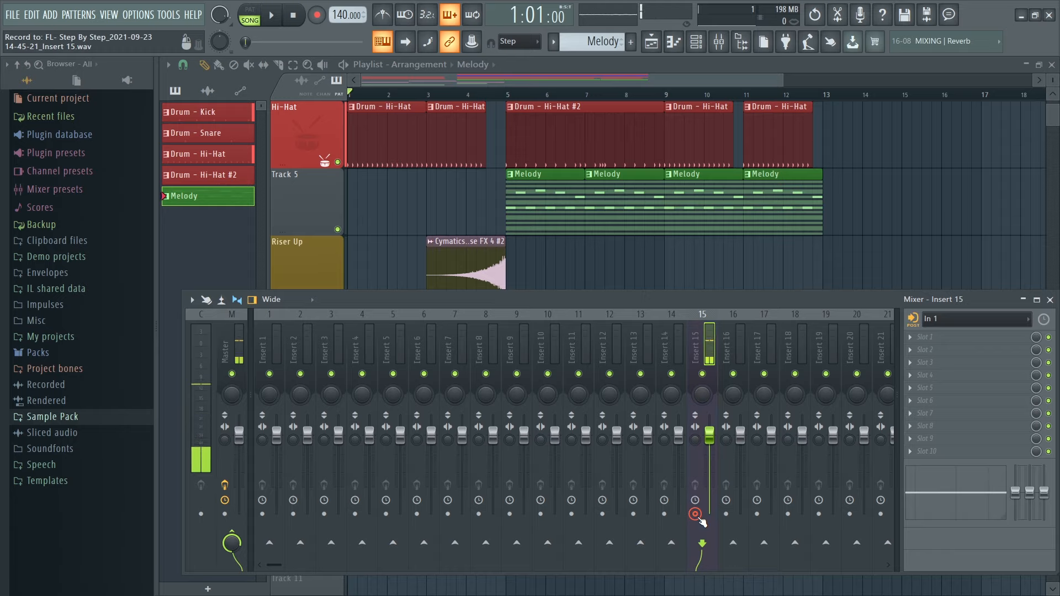
Move the mixer down to reveal the empty playlist tracks and enable recording with the Everything option.
left_click_drag(730, 301, 735, 557)
scroll(665, 444, "down", 2)
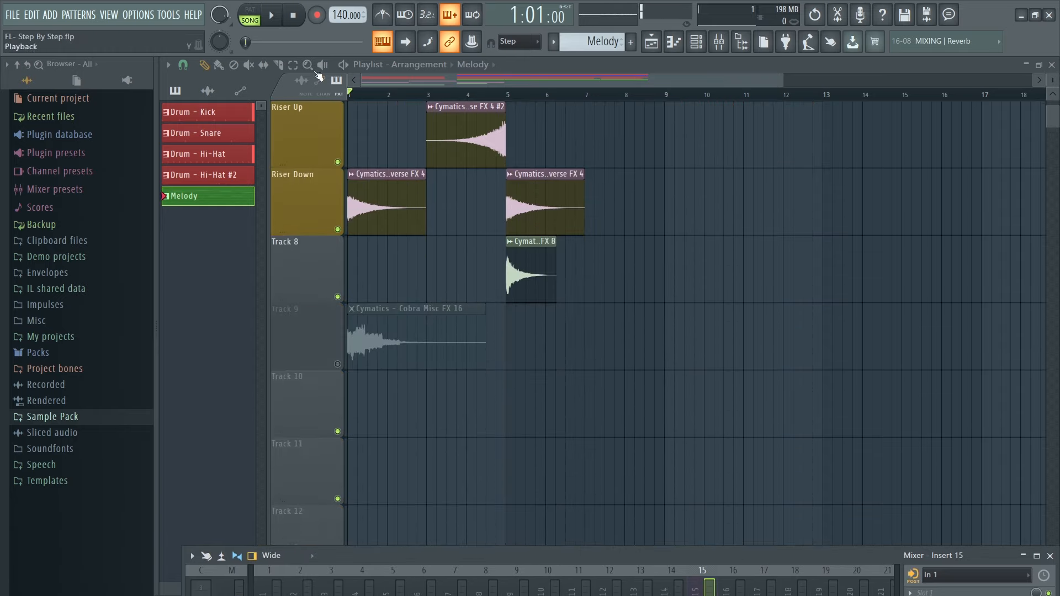
left_click(318, 16)
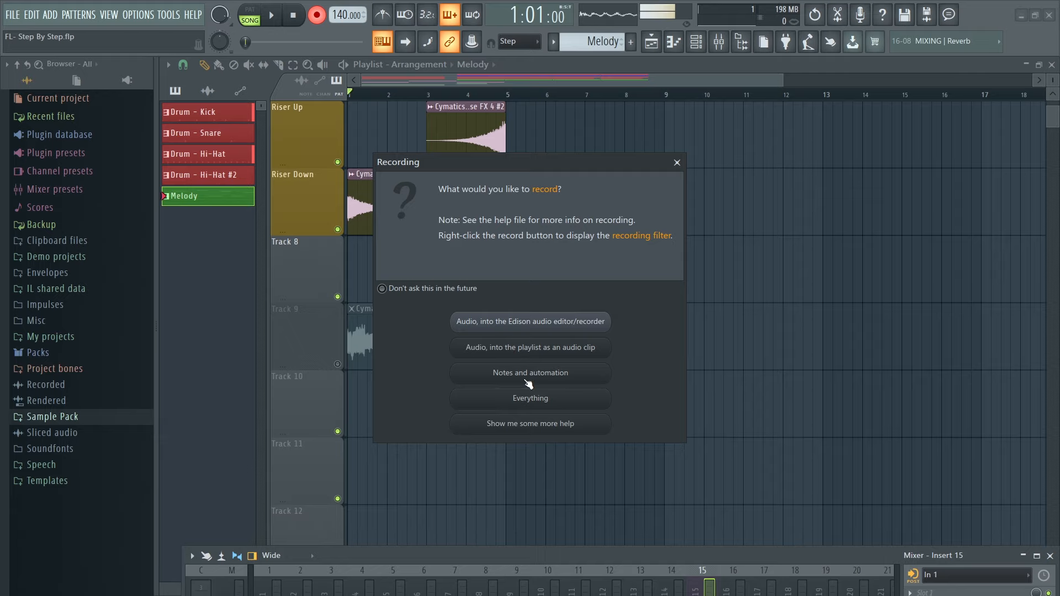
left_click(531, 398)
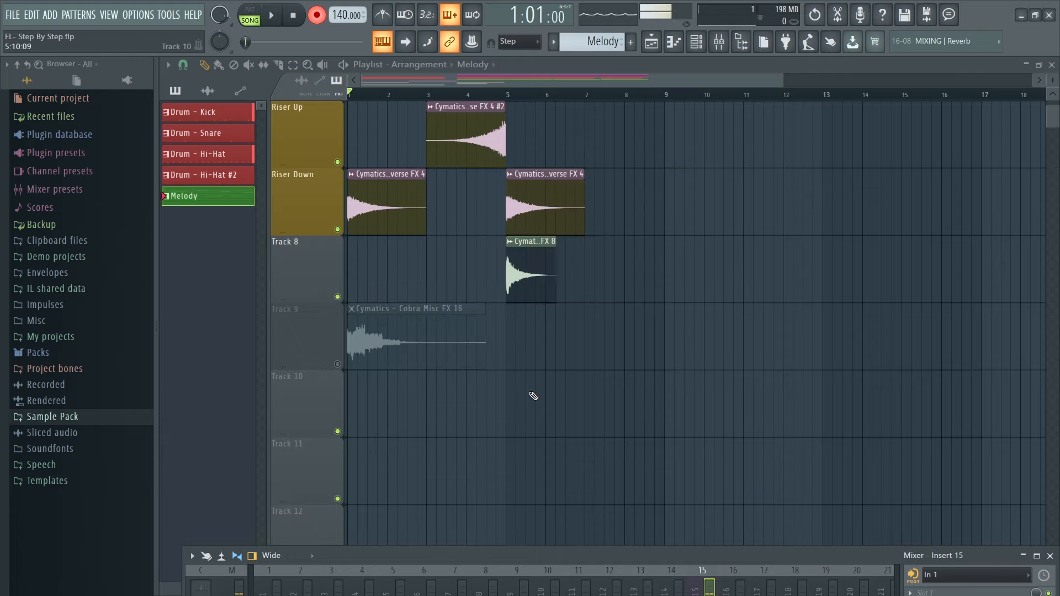
Record a take from the armed mixer track into the playlist as an audio clip and stop after about three bars.
scroll(540, 227, "up", 3)
scroll(539, 224, "down", 1)
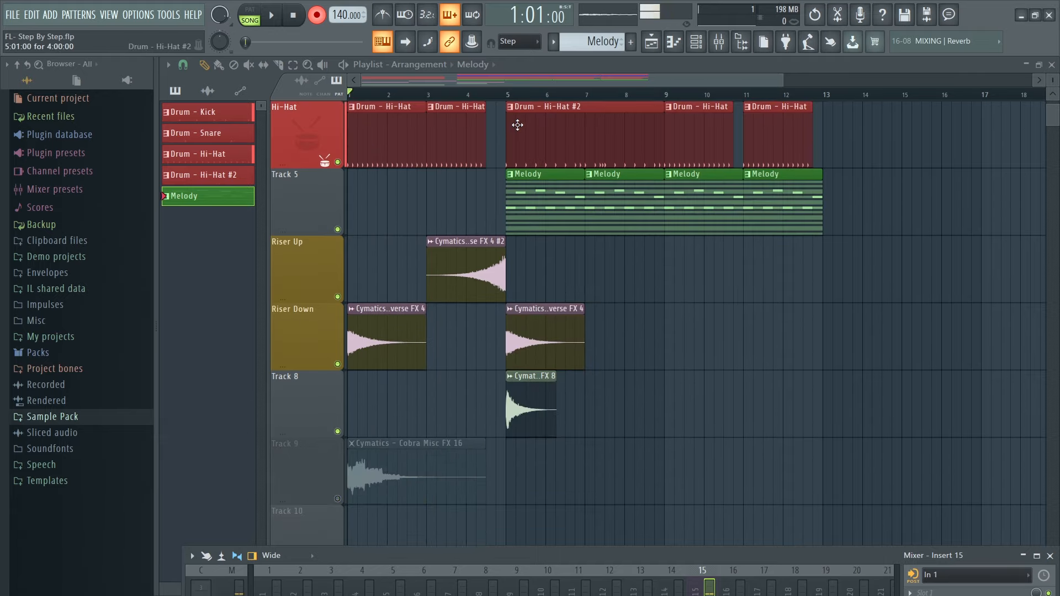
left_click(318, 15)
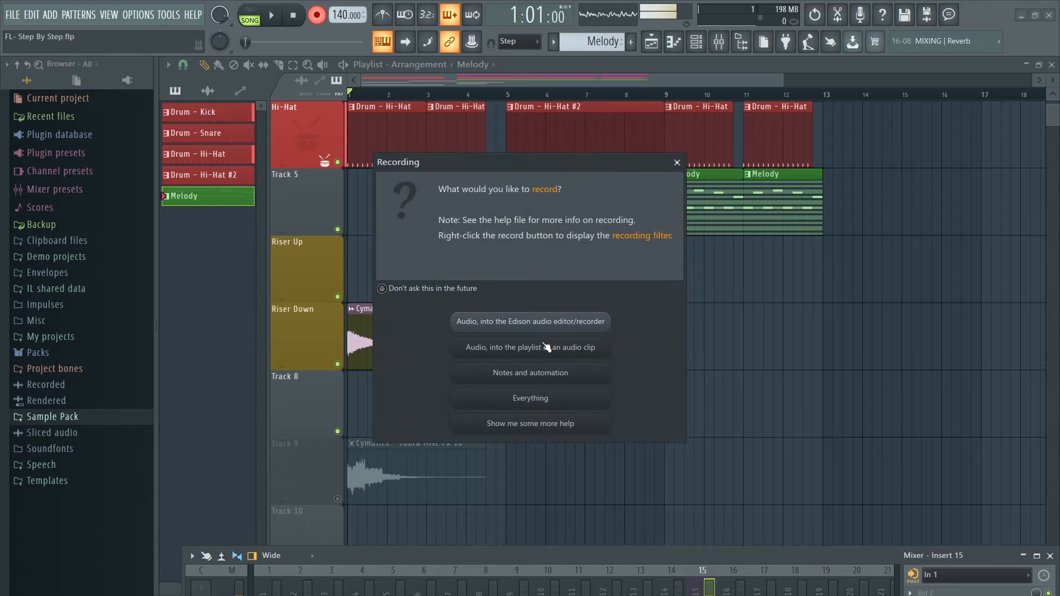
left_click(513, 354)
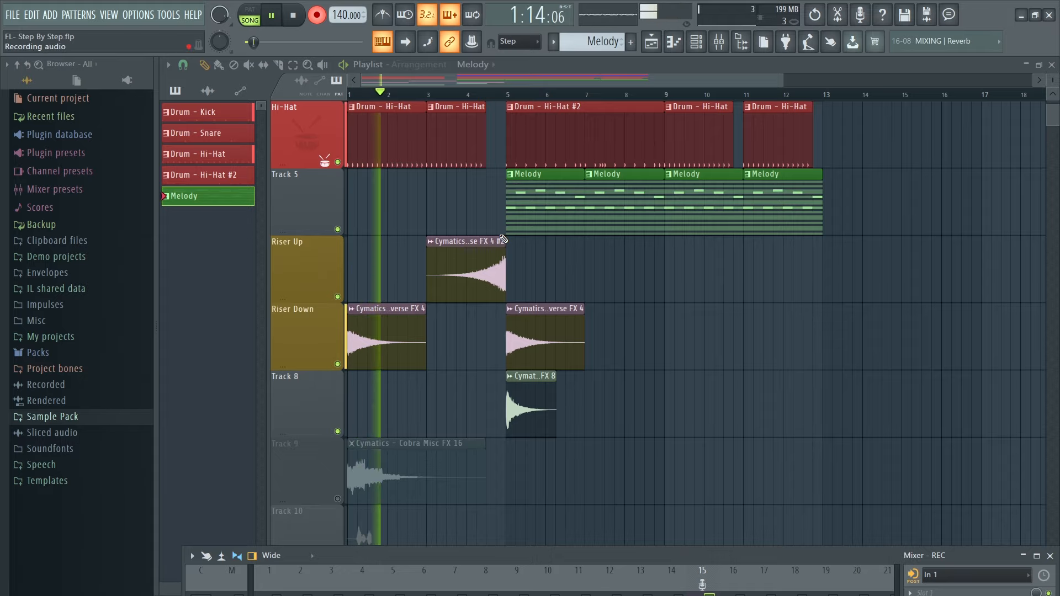
scroll(439, 381, "down", 2)
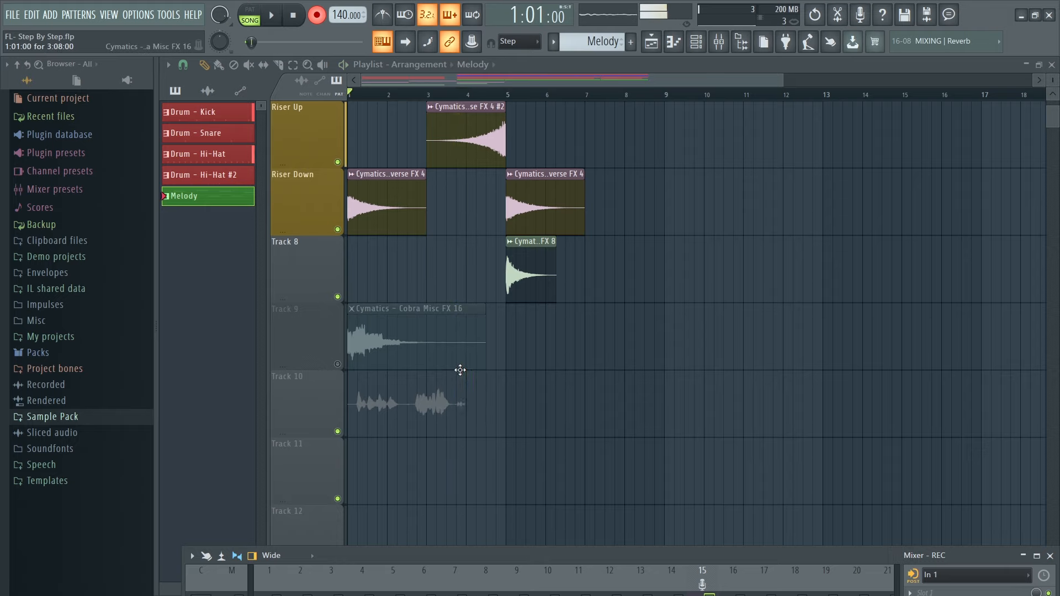
key("space")
Set the audio input of the REC mixer track 15 to (none) and raise the mixer so its tracks show.
left_click(938, 574)
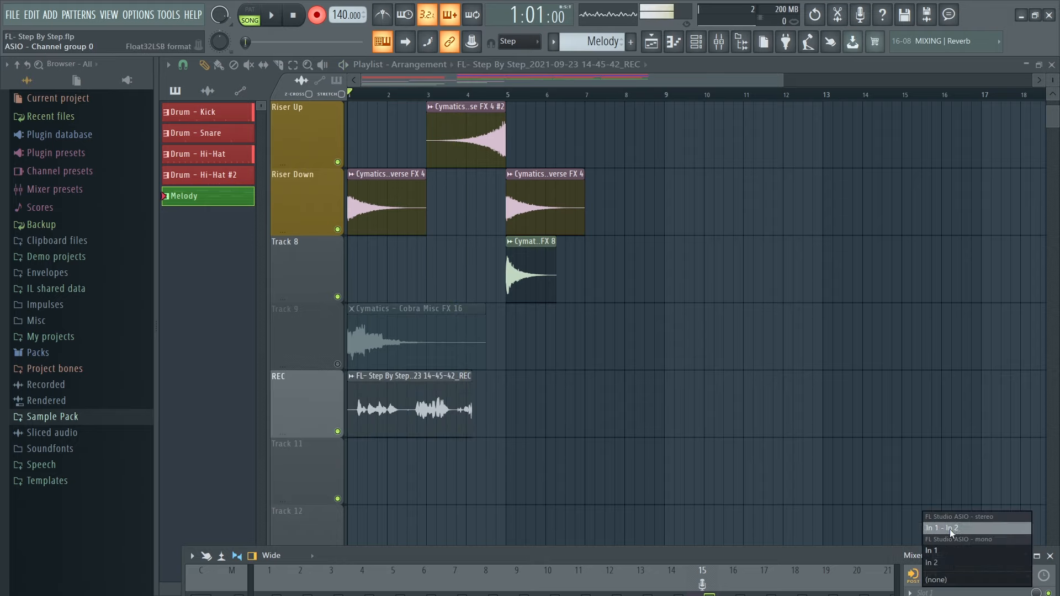
left_click(952, 580)
left_click_drag(837, 559, 833, 470)
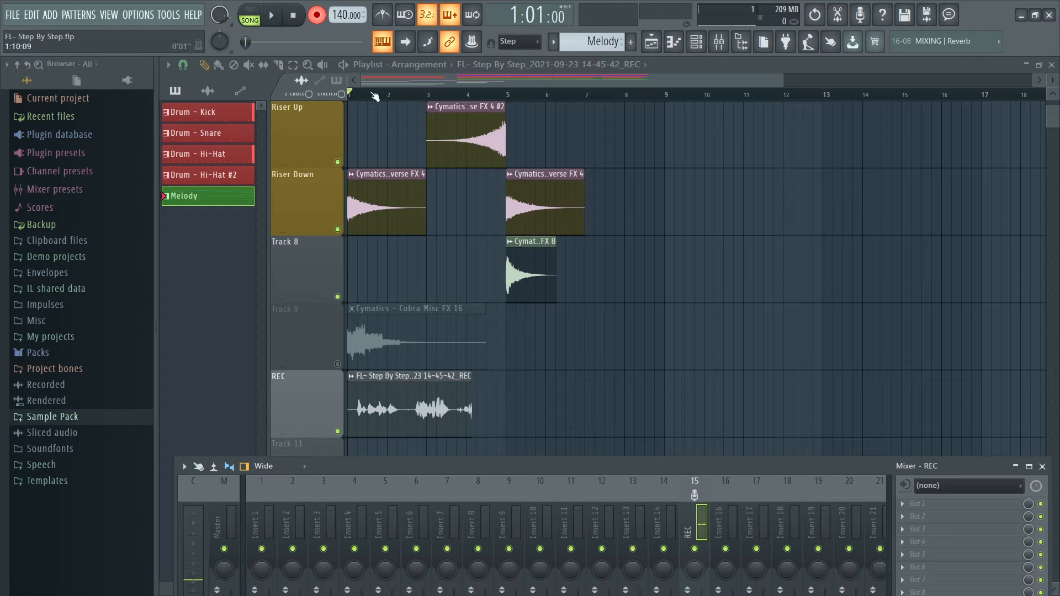
Turn recording off and play the song from the start to listen to the recorded clip.
key("space")
key("space")
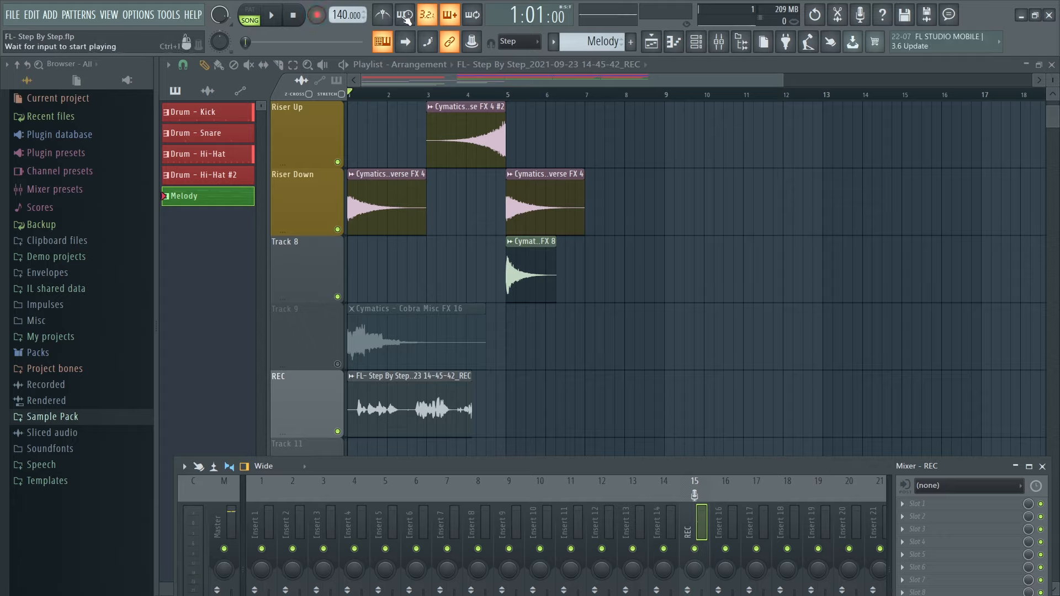
key("space")
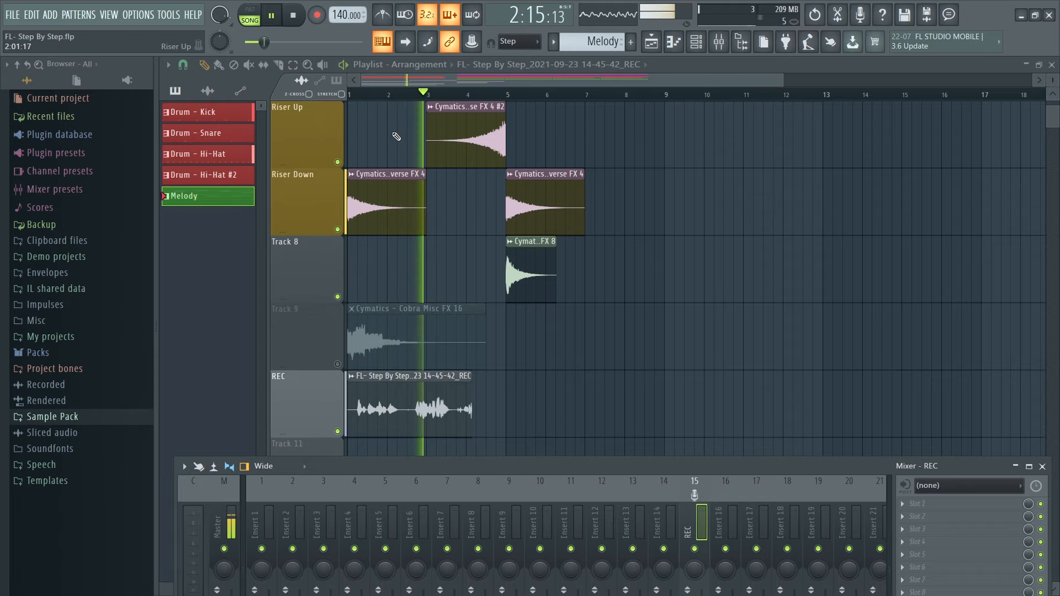
key("space")
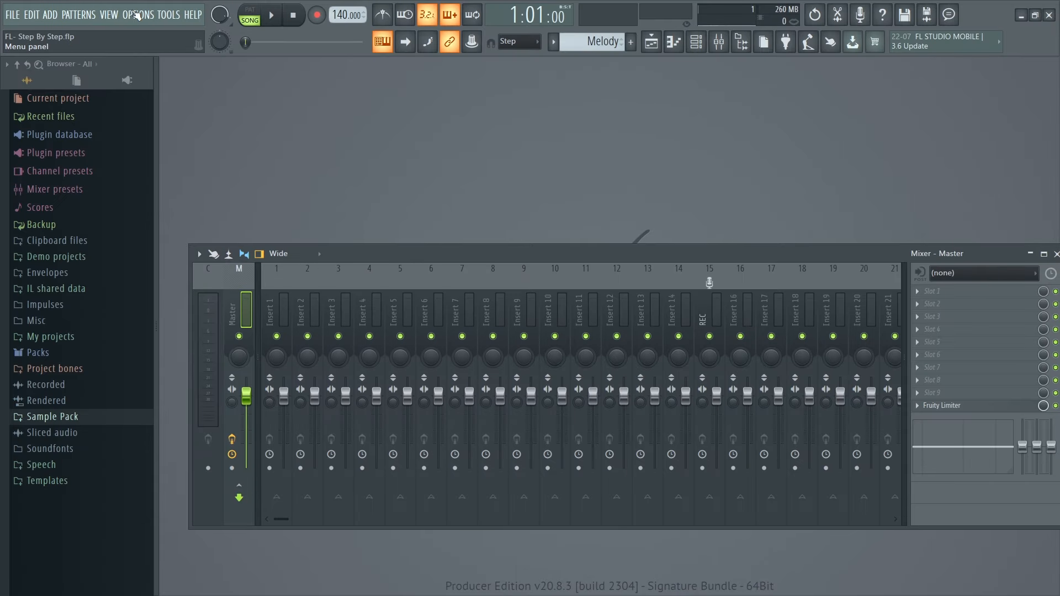
Enable CASIO USB-MIDI as an input device in the MIDI settings and close the settings.
left_click(136, 14)
left_click(154, 44)
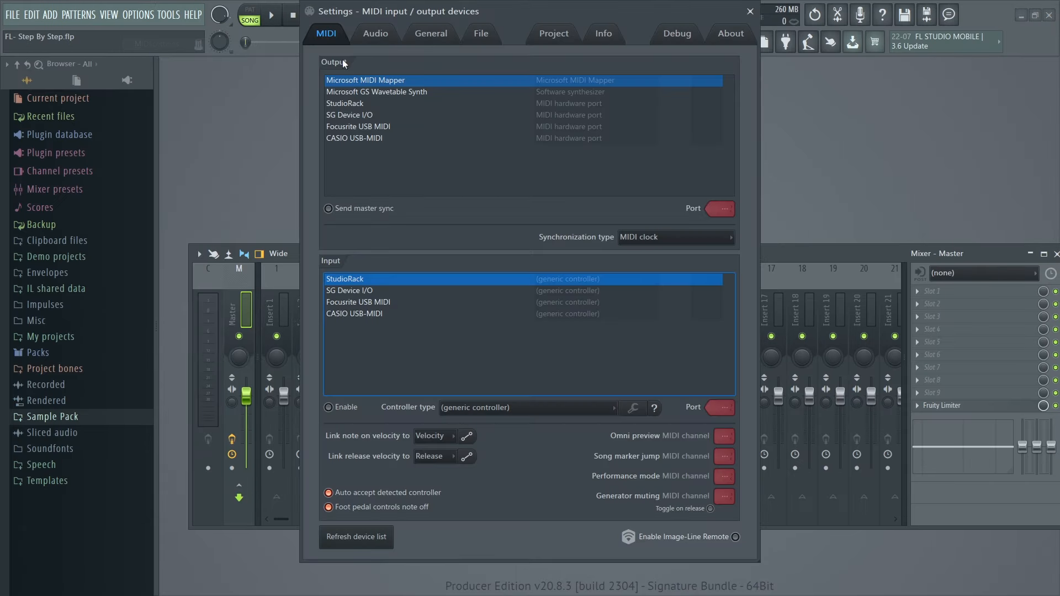
left_click(350, 314)
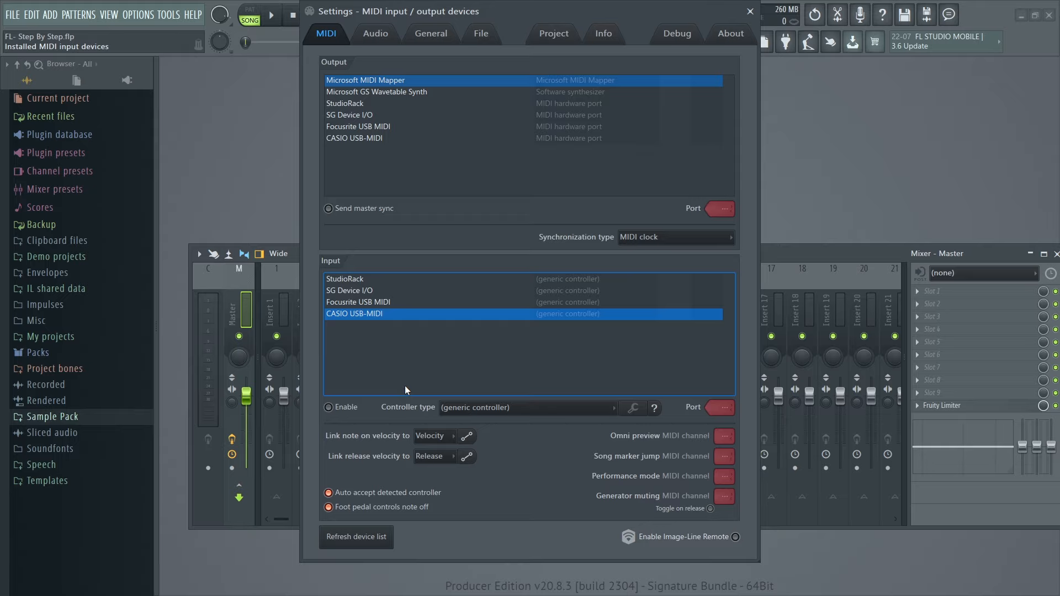
left_click(339, 409)
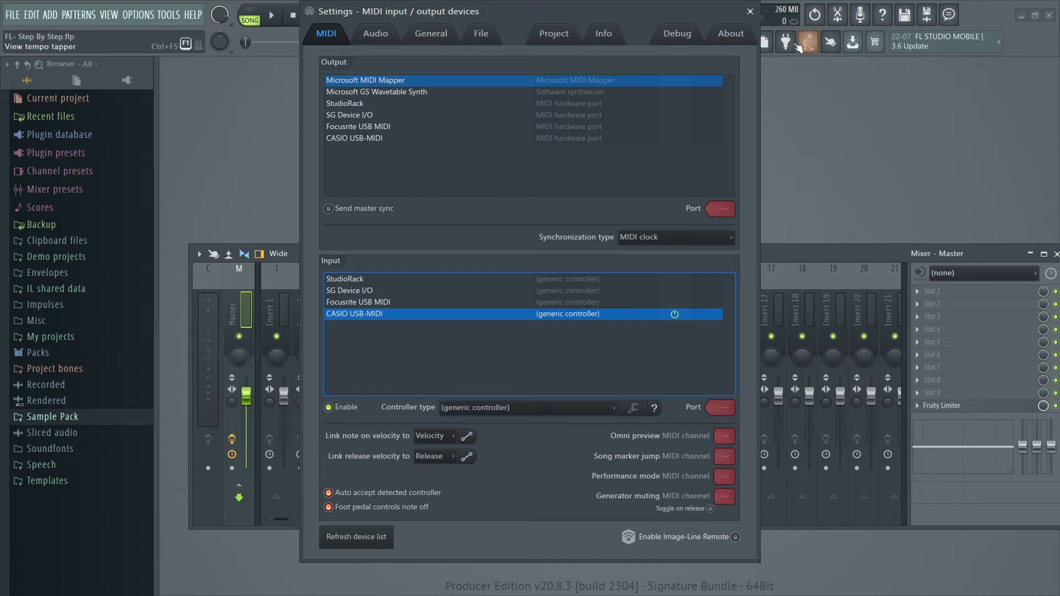
left_click(750, 11)
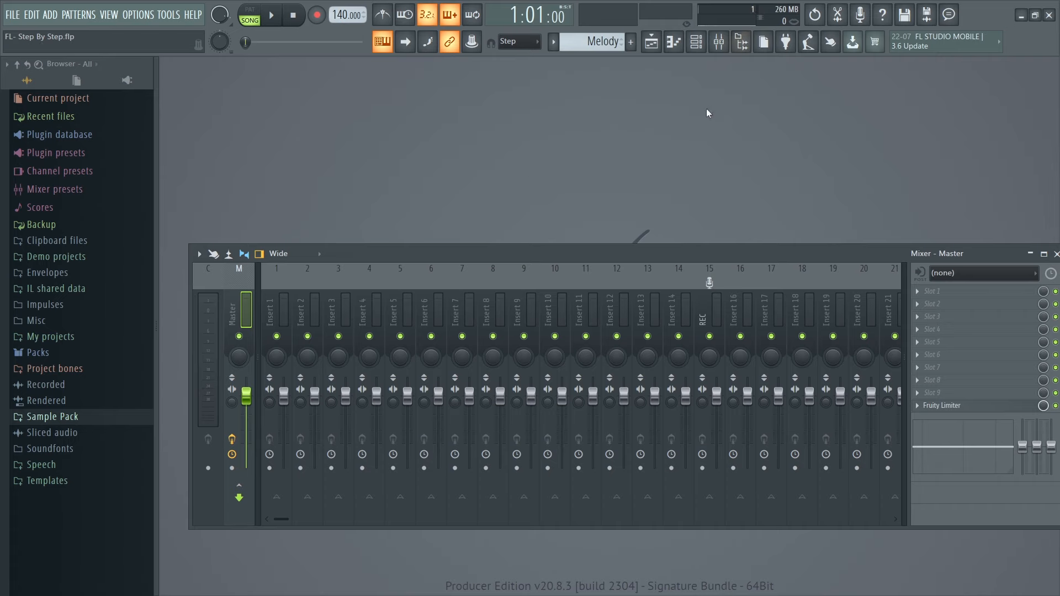
Reopen the playlist, move the channel rack over its middle and set the rack's filter to All channels.
left_click(651, 41)
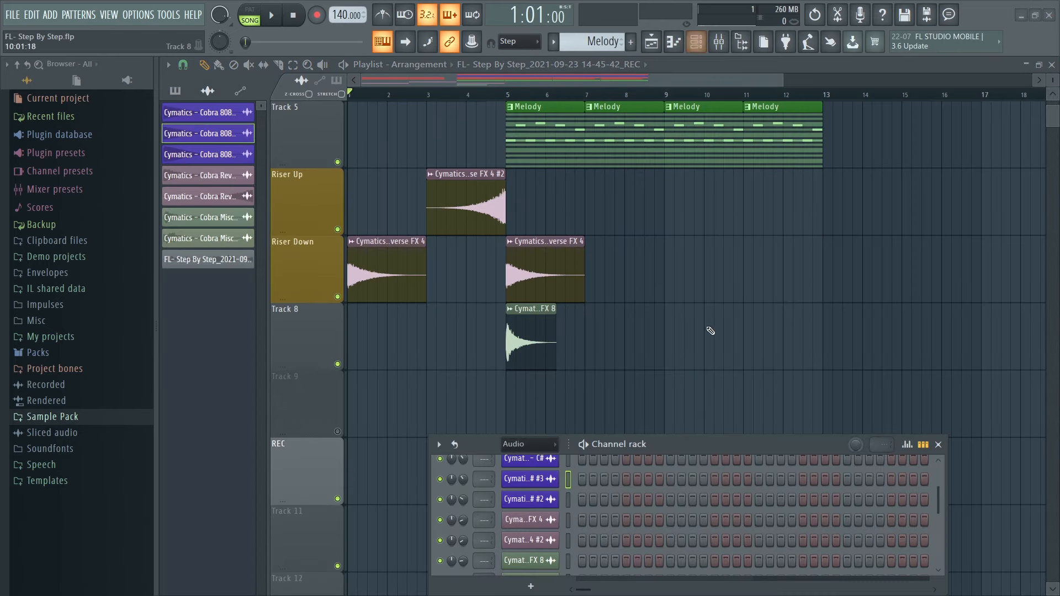
left_click_drag(694, 445, 667, 247)
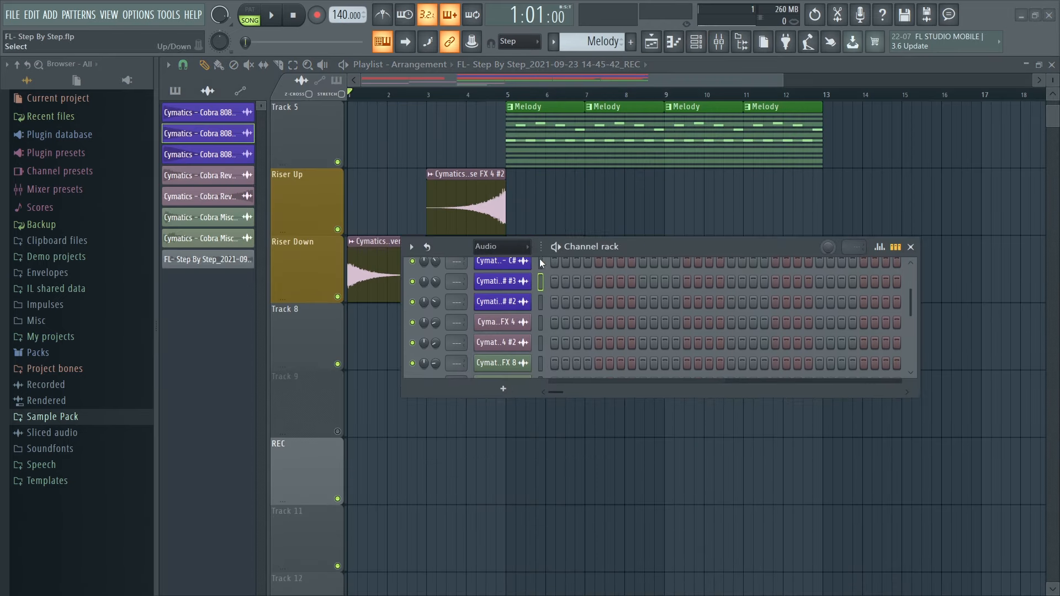
left_click(510, 246)
left_click(505, 266)
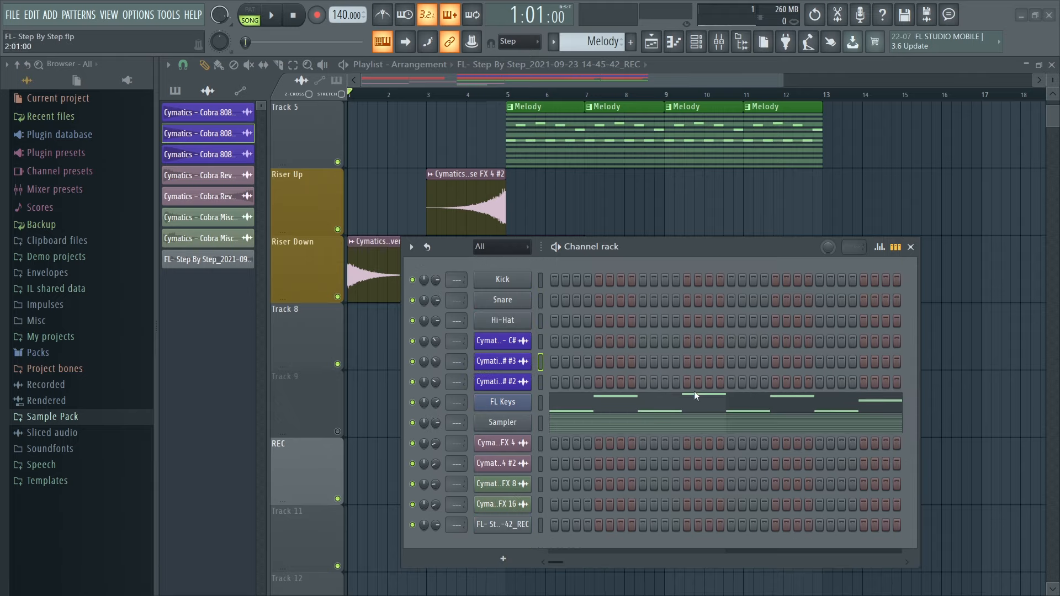
Select the FL Keys channel and play a few alternating notes to test the keyboard input.
left_click(541, 402)
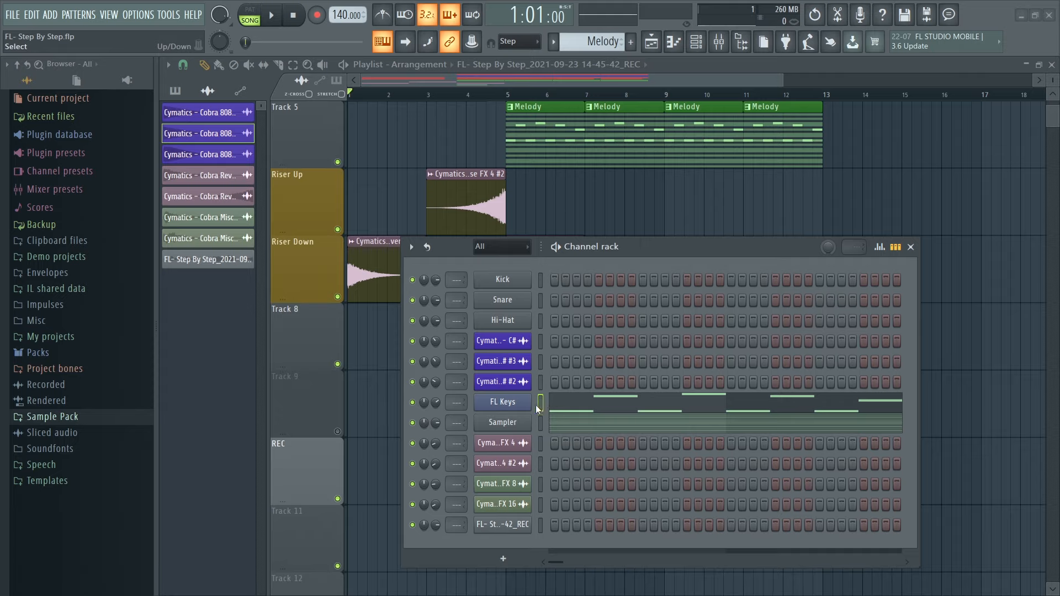
key("w")
key("e")
key("w")
key("e")
key("w")
key("e")
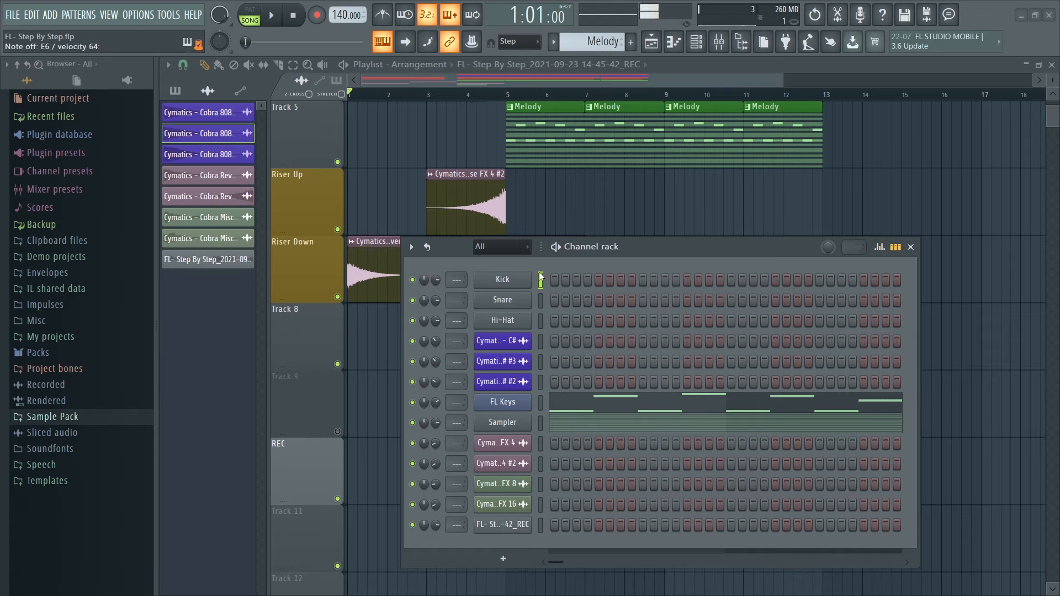
Try selecting single channels and all channels together as note targets, leaving only FL Keys selected.
left_click(541, 407)
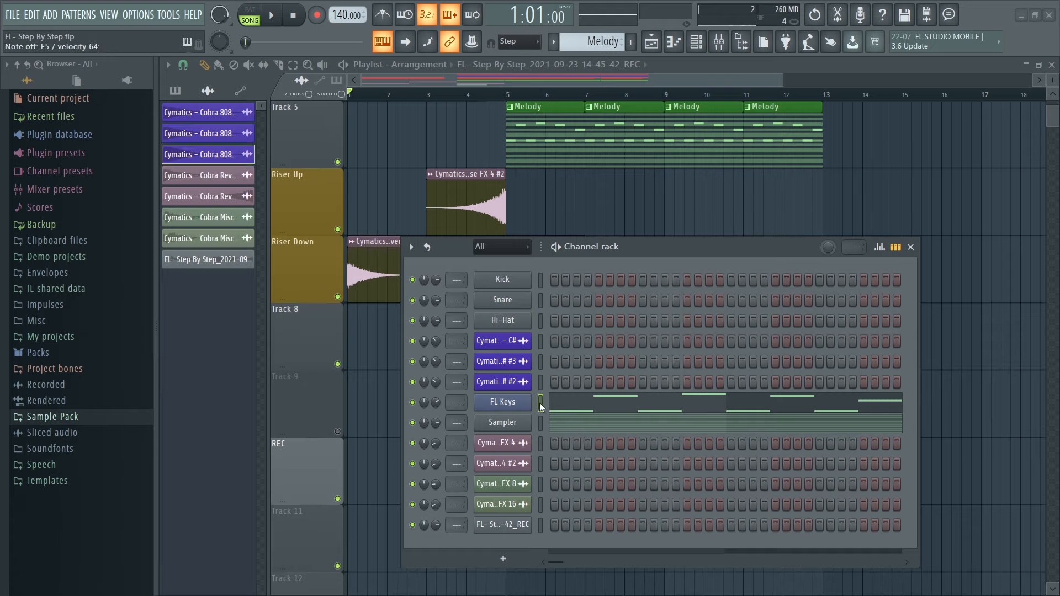
left_click(541, 407)
double_click(540, 389)
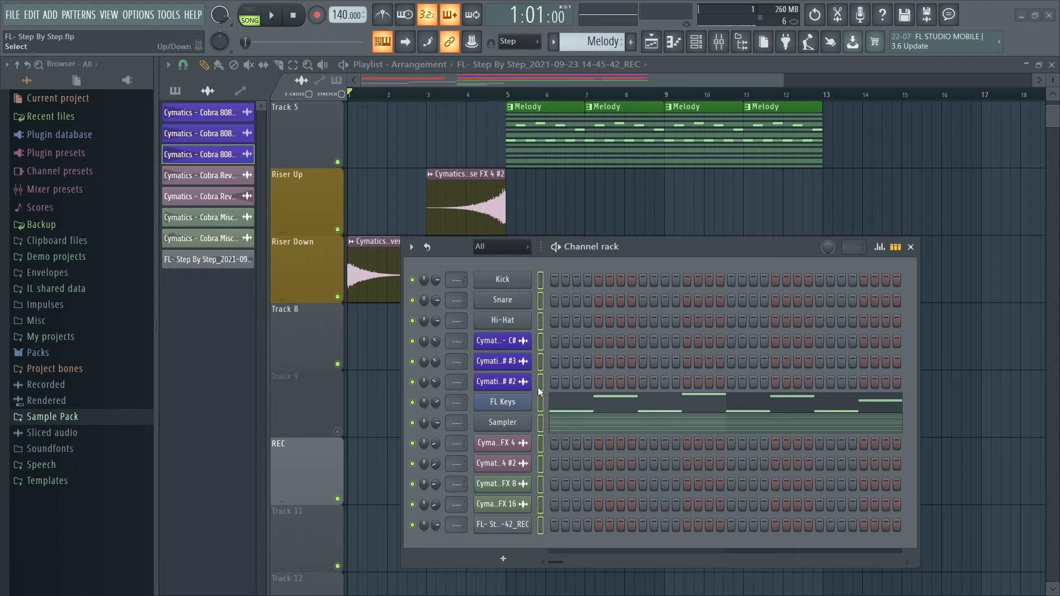
left_click(541, 382)
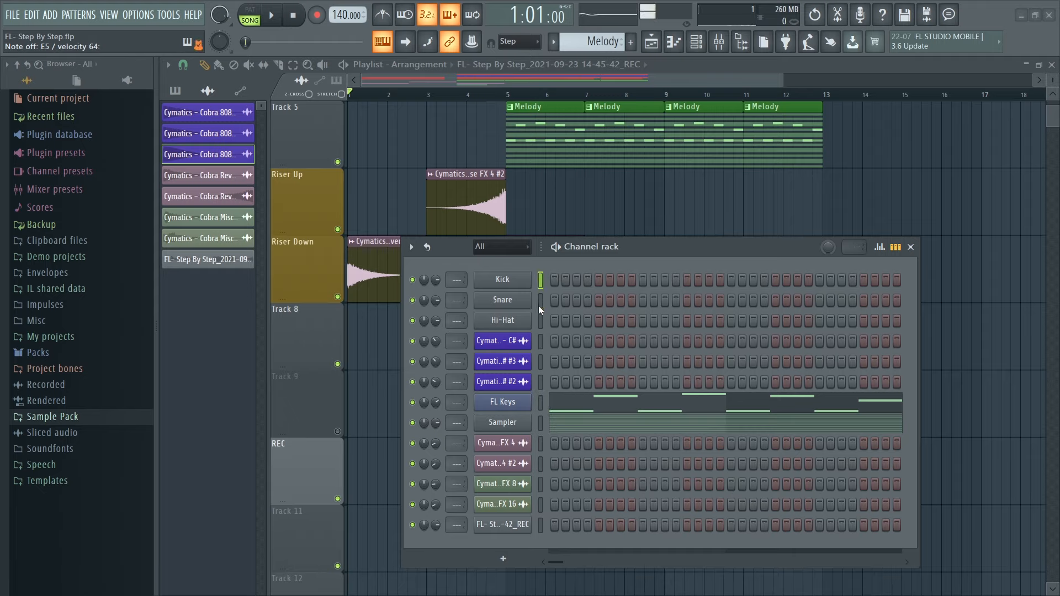
left_click(540, 407)
left_click(540, 408)
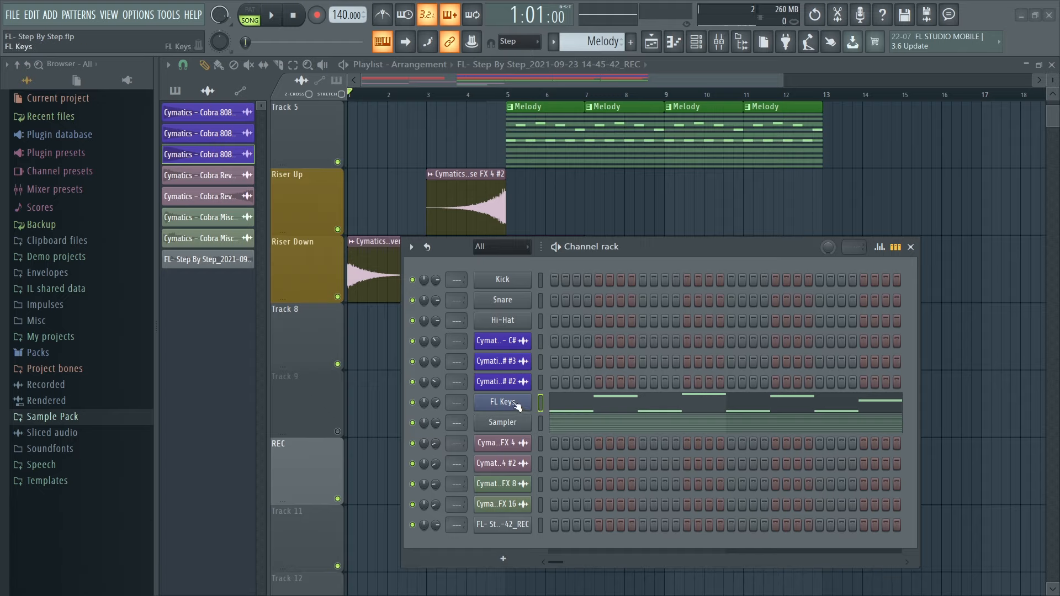
Create a new empty pattern named Midi Rec.
left_click(632, 43)
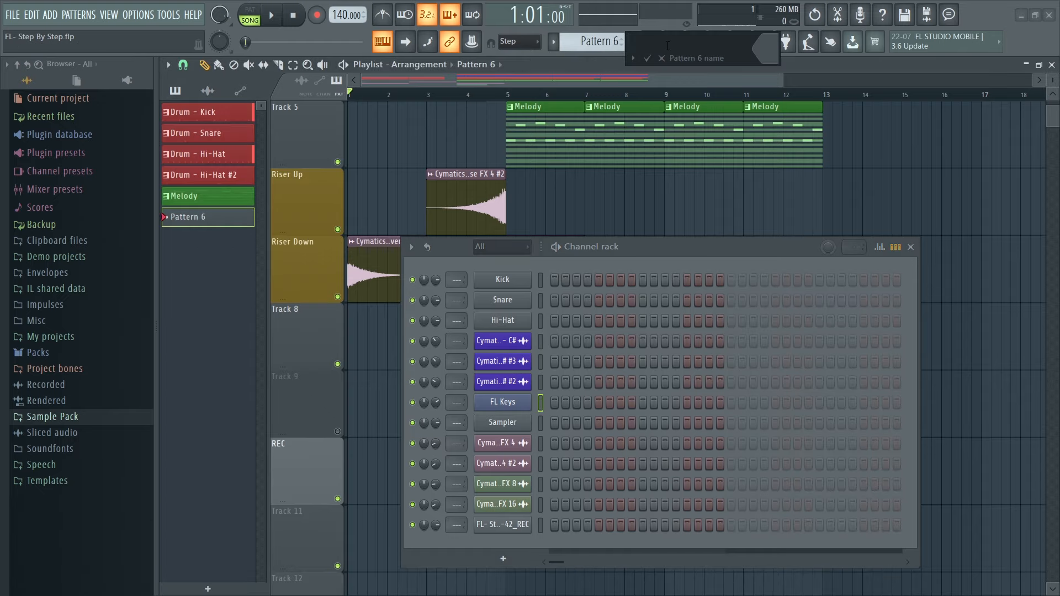
type("Midi Rec")
key("Return")
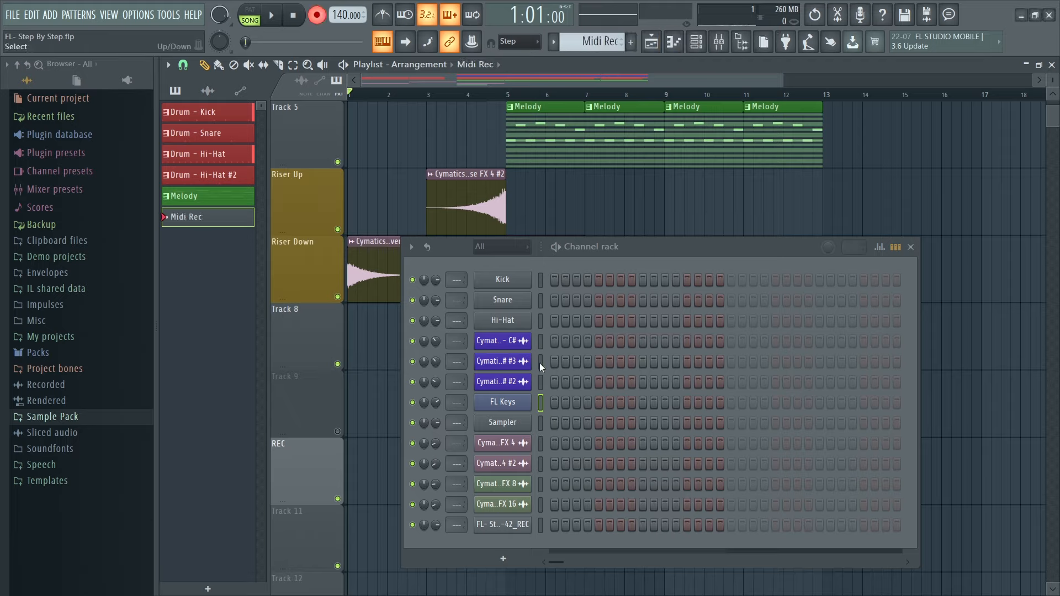
Record a short keyboard part on FL Keys into the Midi Rec pattern using the Notes and automation option.
left_click(320, 15)
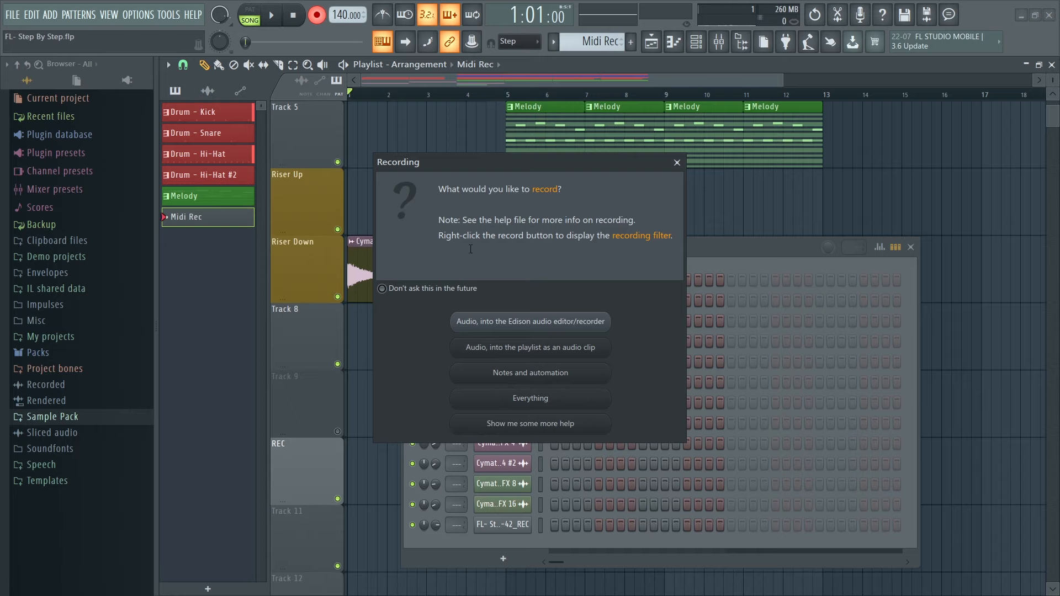
left_click(540, 373)
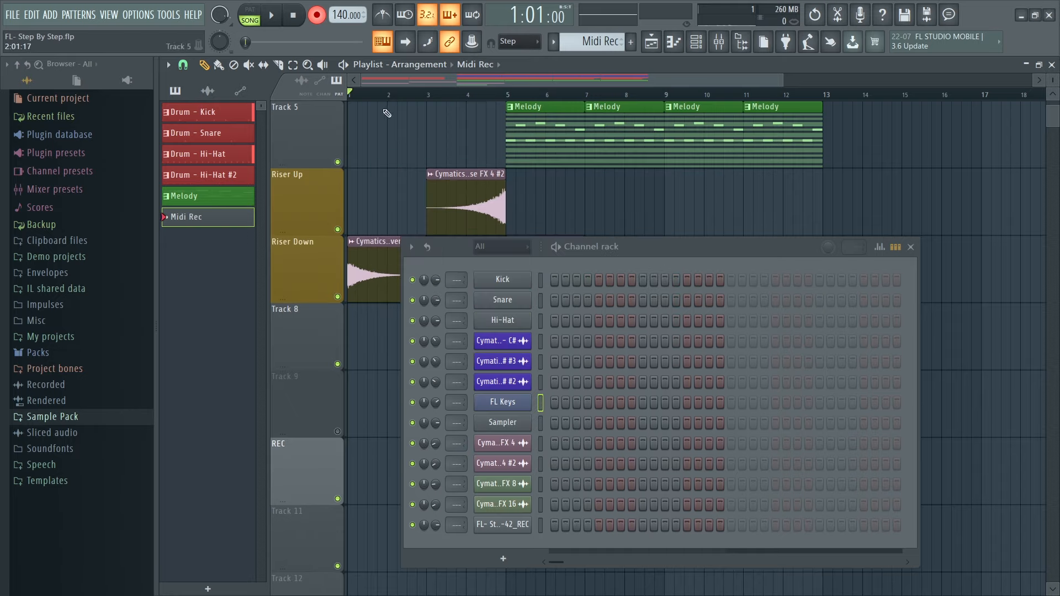
left_click(271, 15)
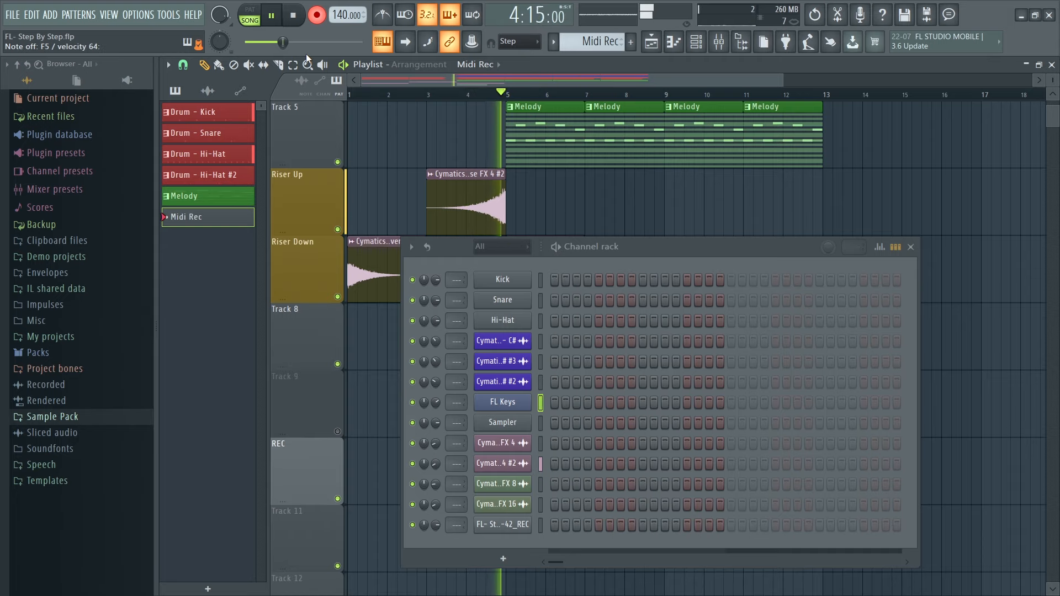
key("space")
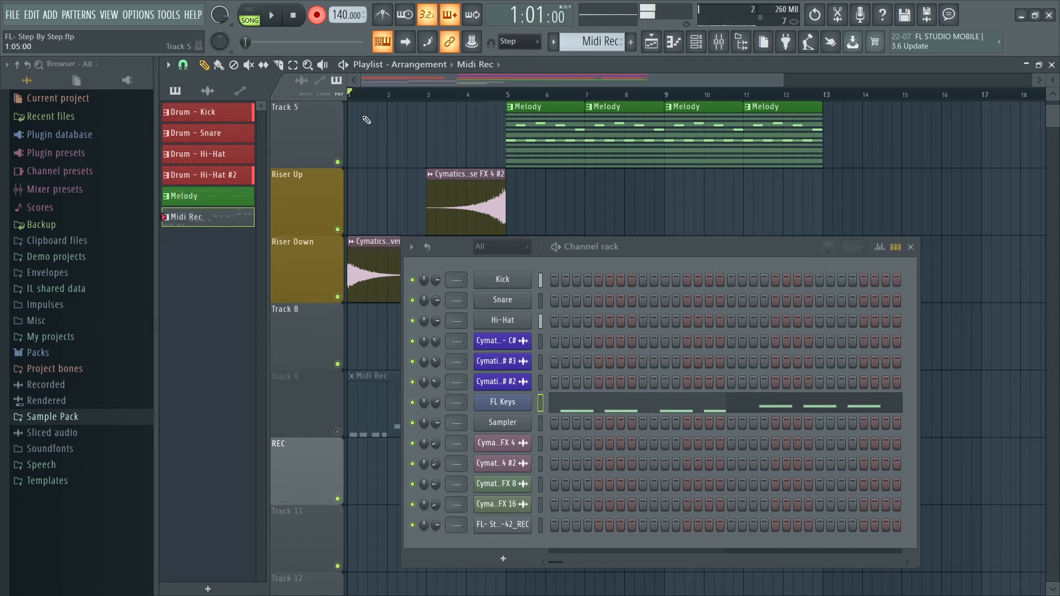
Open the recorded FL Keys notes in the piano roll and move the channel rack down to examine them.
left_click(654, 414)
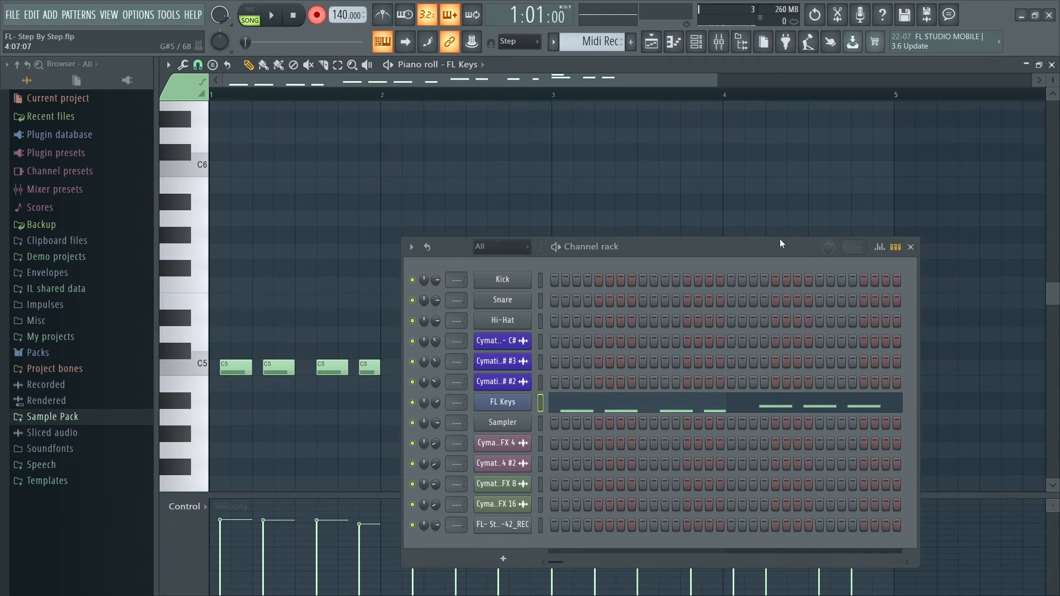
left_click_drag(780, 240, 789, 320)
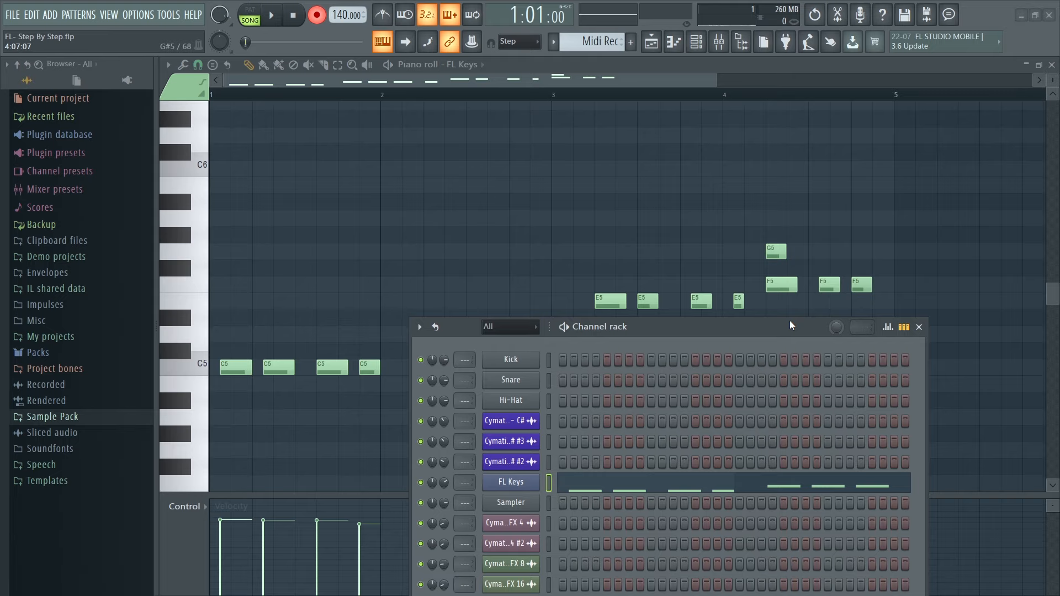
left_click_drag(765, 332, 754, 415)
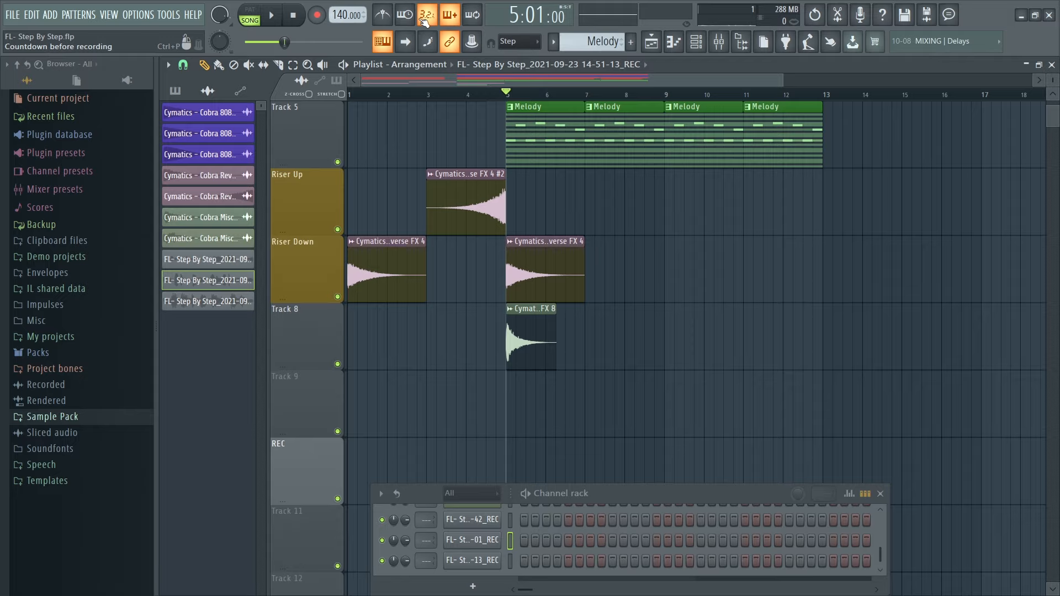
Try placing the latest recorded audio clip on Track 9 at bar 5, and remove it again.
left_click(514, 402)
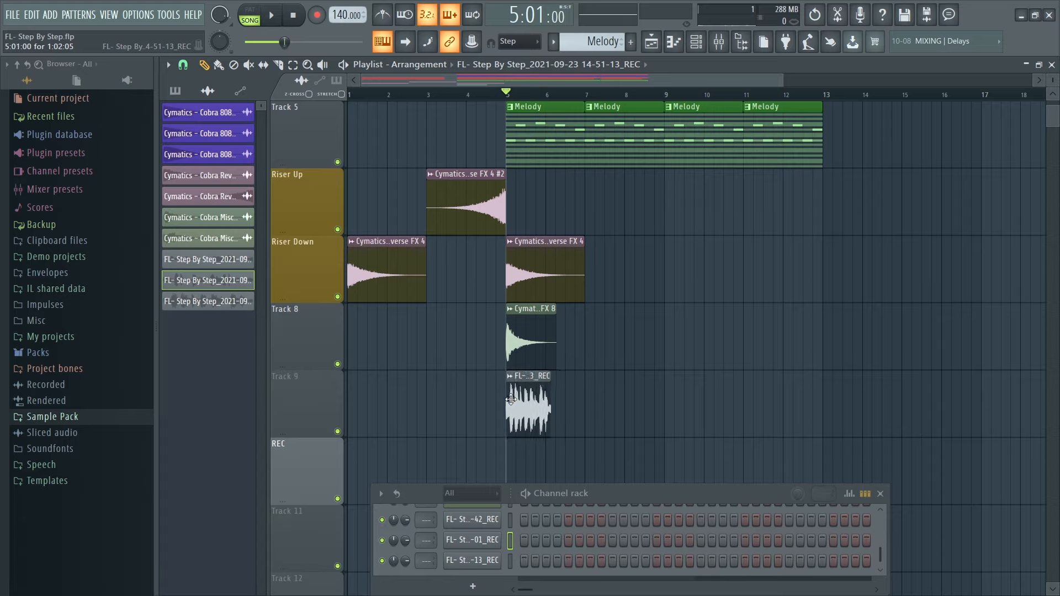
right_click(510, 399)
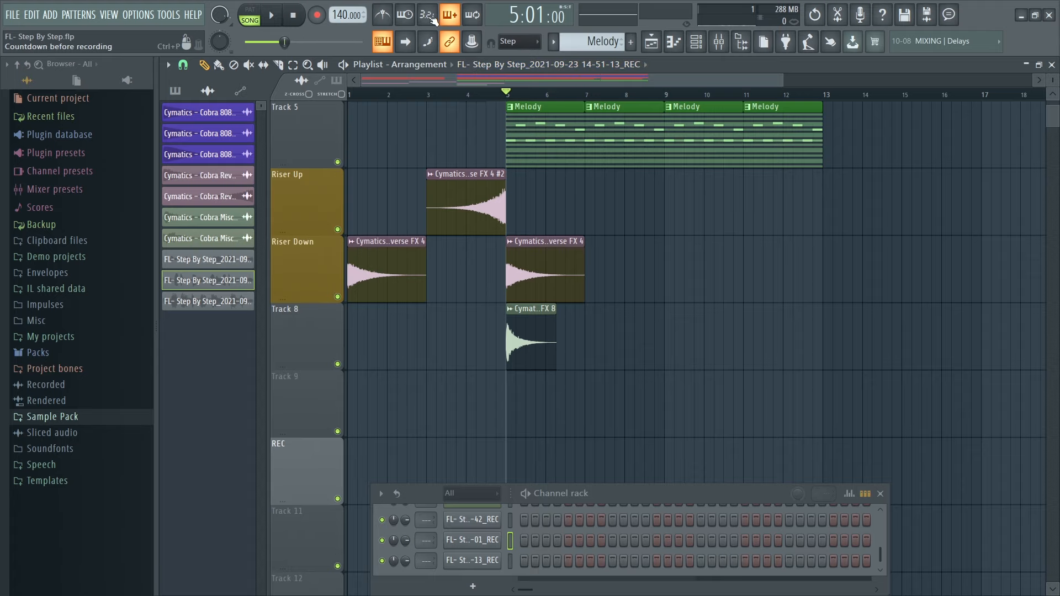
Show the mixer, select the REC track 15 and raise the mixer window above the channel rack.
left_click(723, 46)
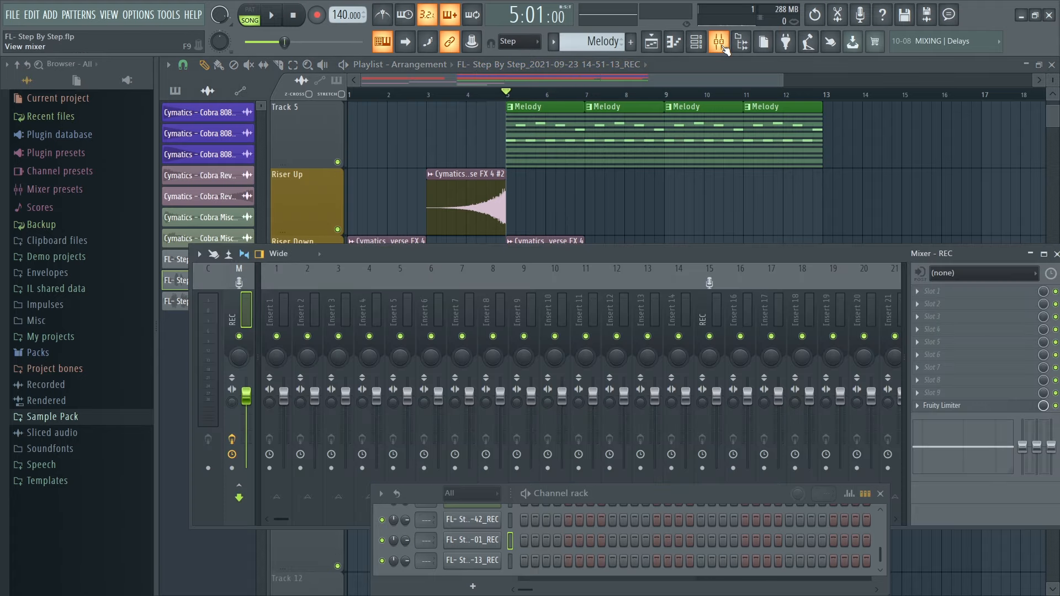
left_click(713, 304)
left_click_drag(733, 249, 738, 172)
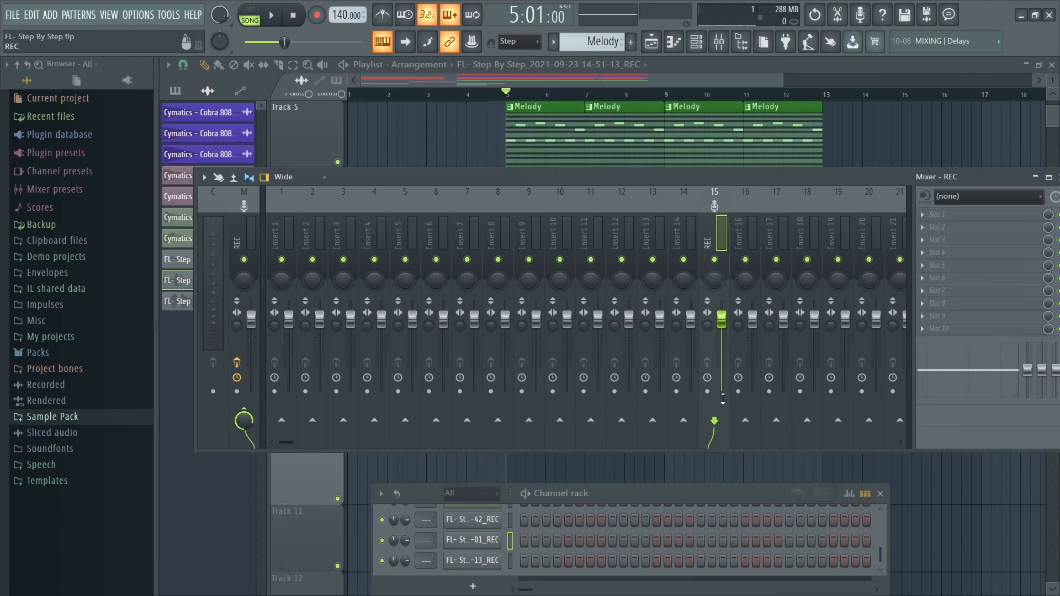
Arm the REC mixer track 15 for recording, set its audio input to In 1, and close the mixer.
left_click(707, 379)
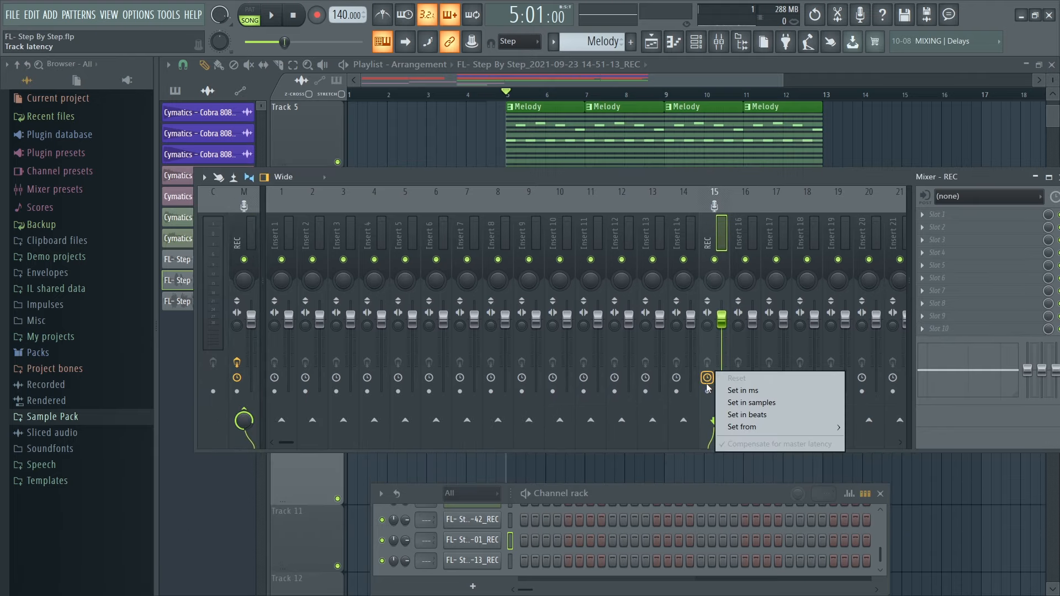
left_click(708, 388)
left_click(708, 392)
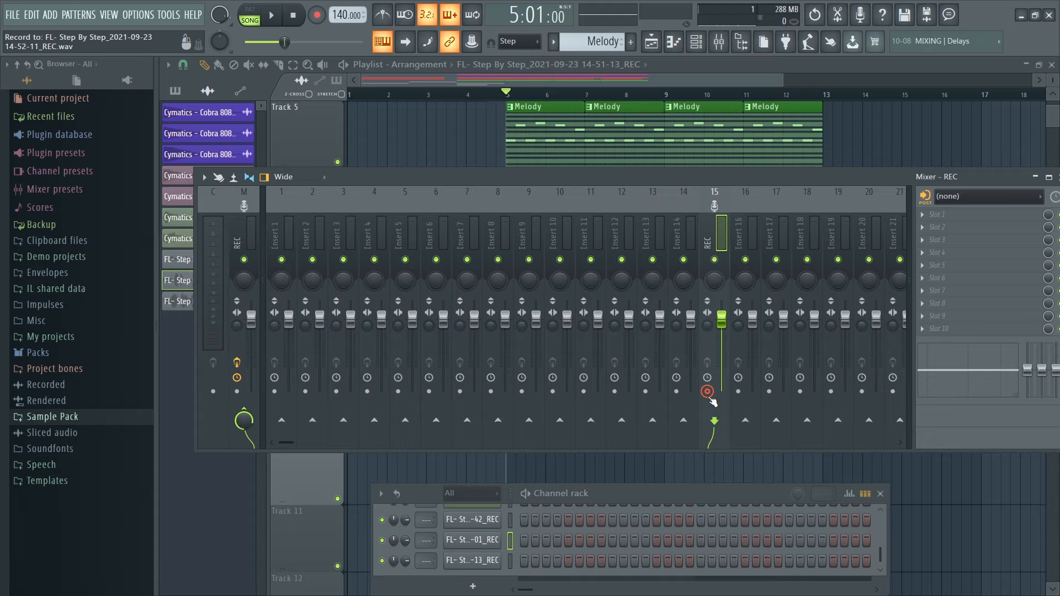
left_click(947, 196)
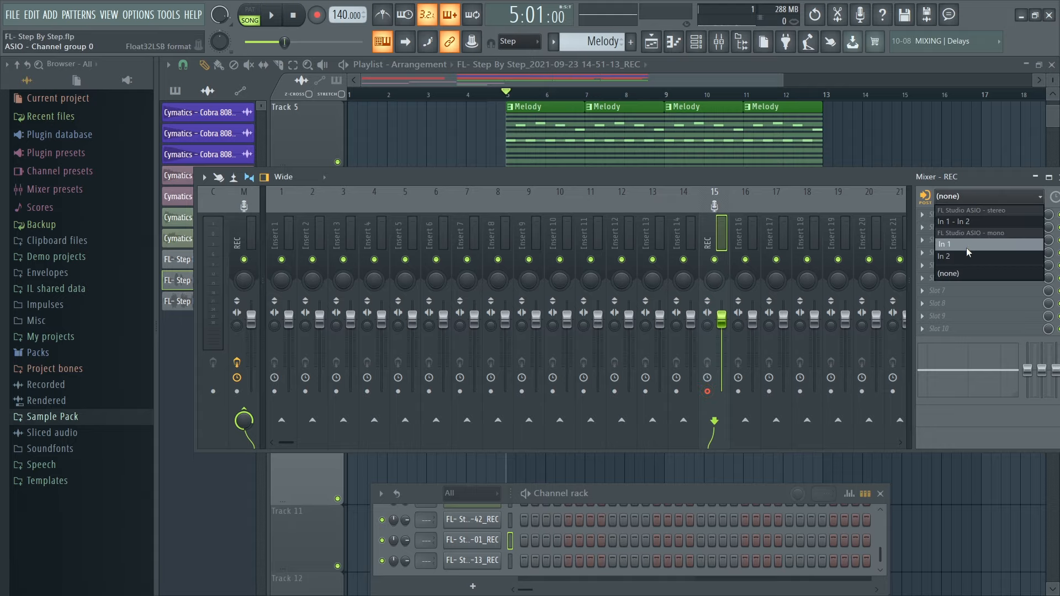
left_click(967, 251)
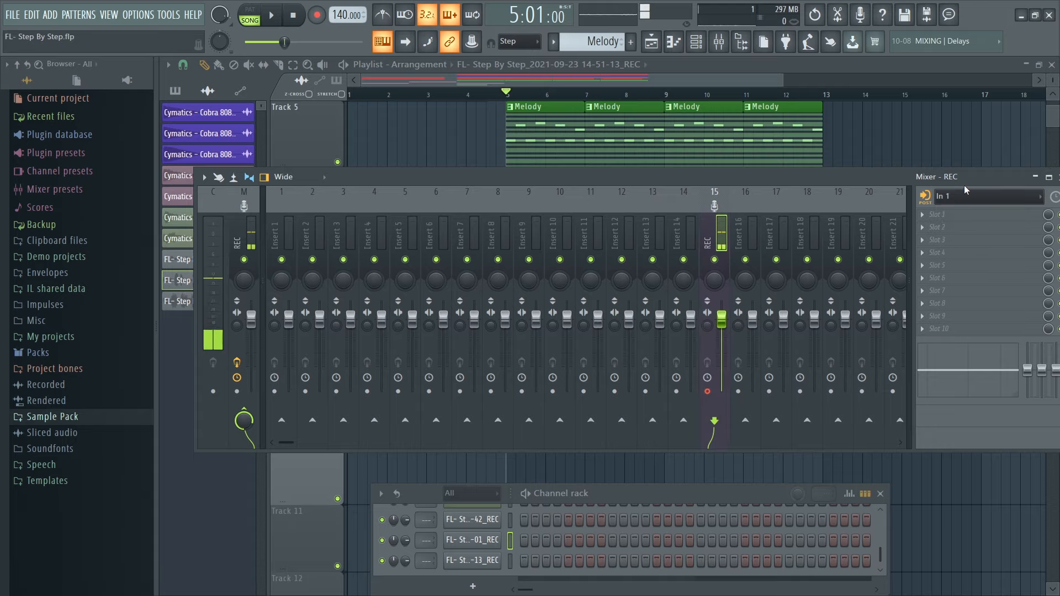
left_click_drag(967, 176, 955, 183)
left_click(1052, 184)
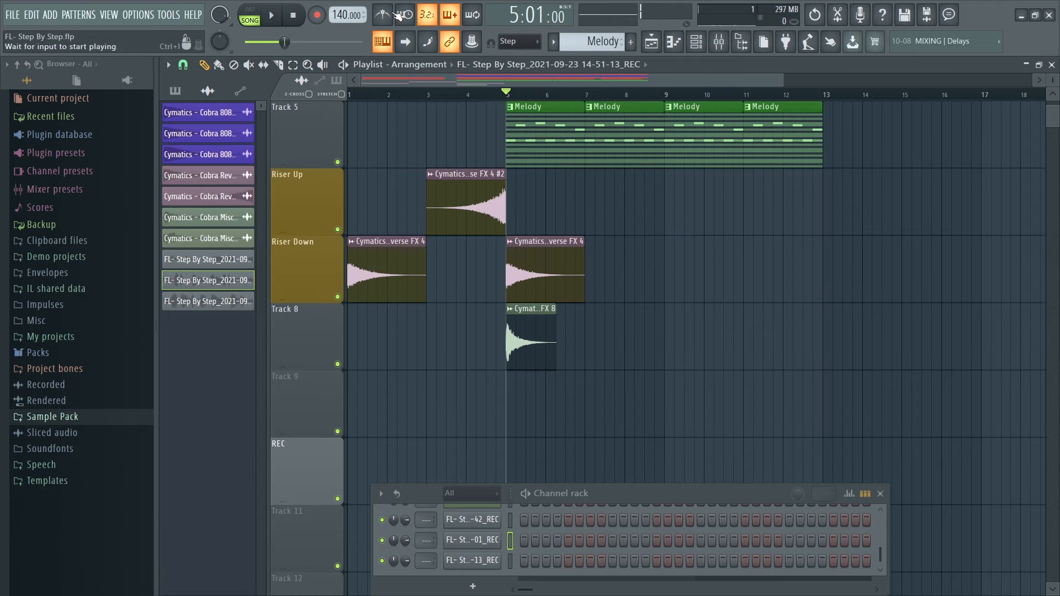
Record a short take from bar 5 using the Audio, into the playlist as an audio clip option.
left_click(314, 19)
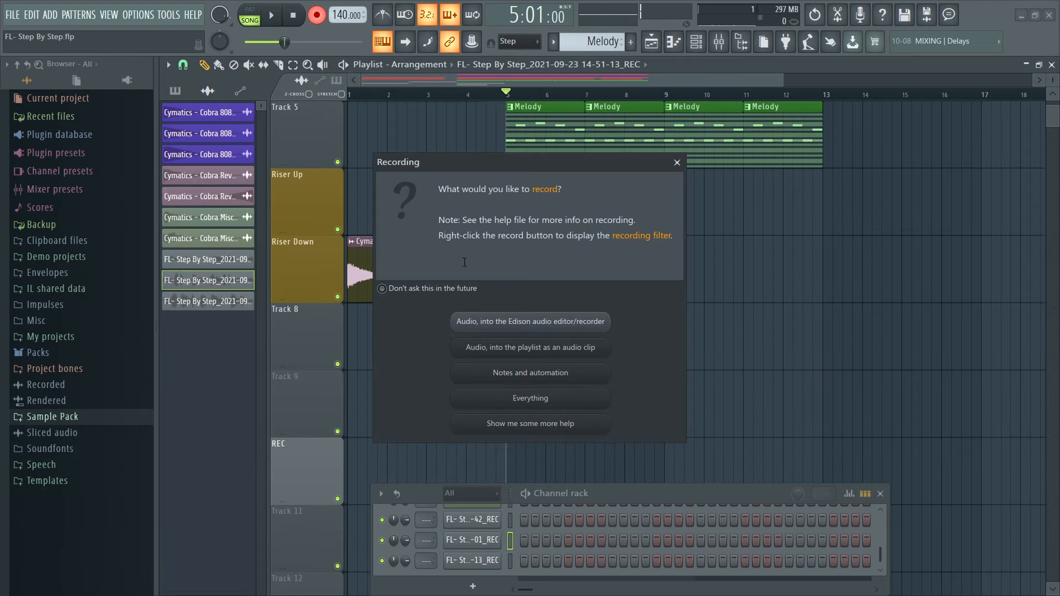
left_click(521, 348)
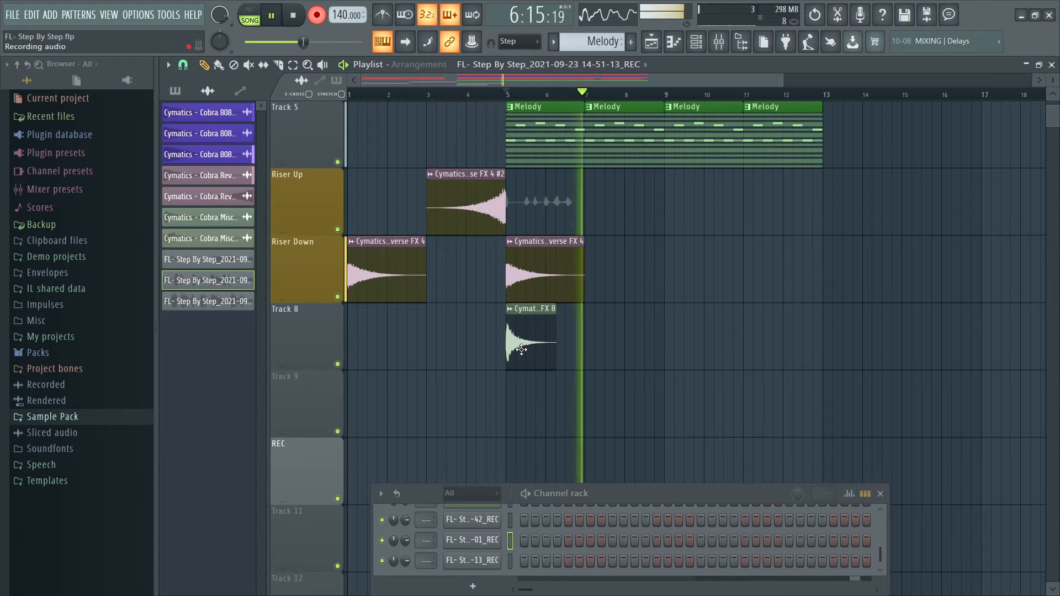
key("space")
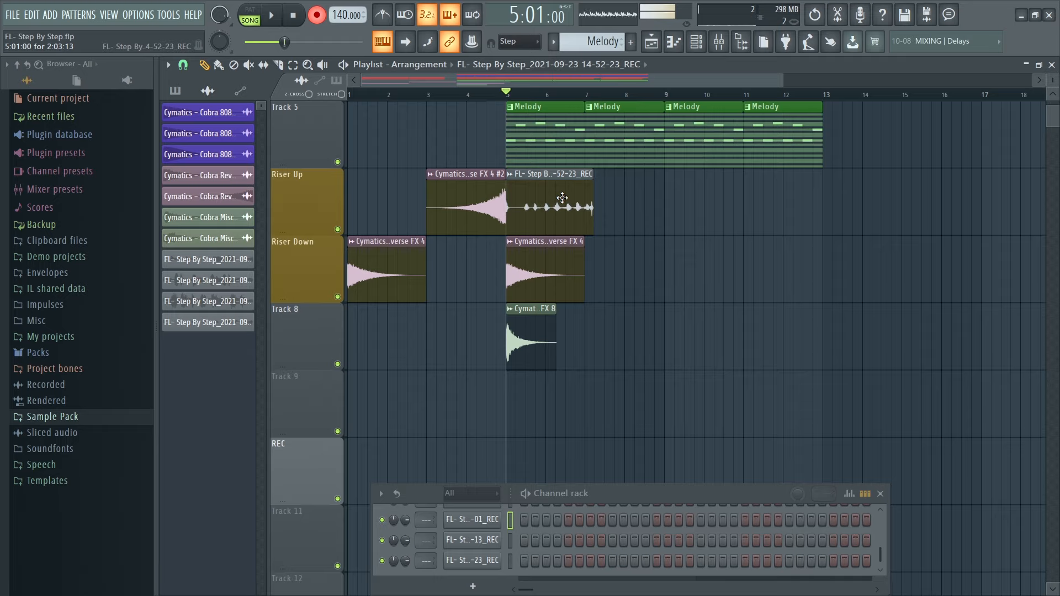
Move the new audio clip from the Riser Up track to the REC track at bar 5, and delete it there.
left_click_drag(562, 197, 569, 486)
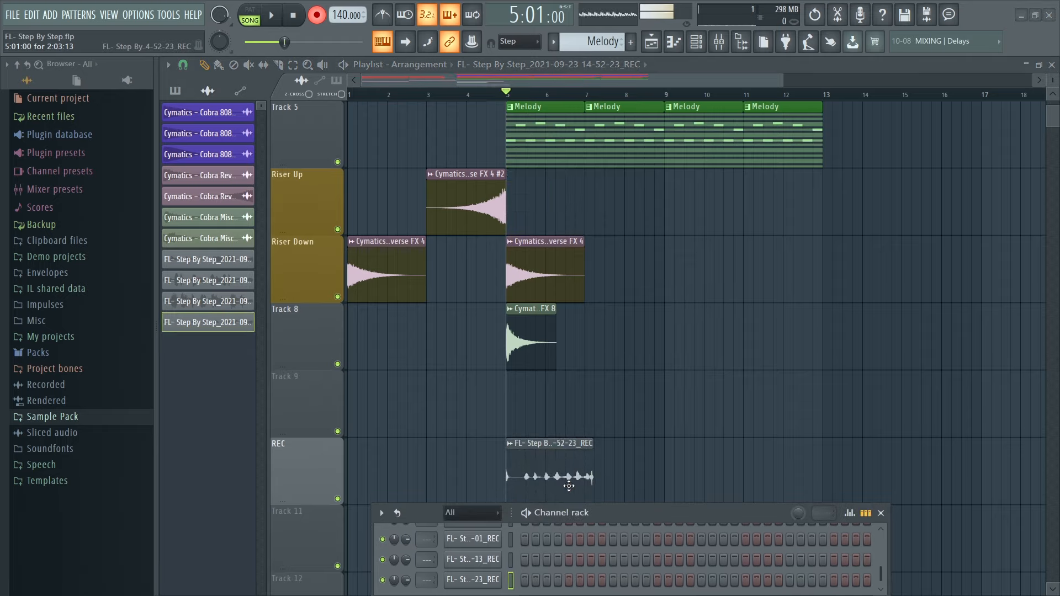
right_click(568, 486)
key("F9")
key("F9")
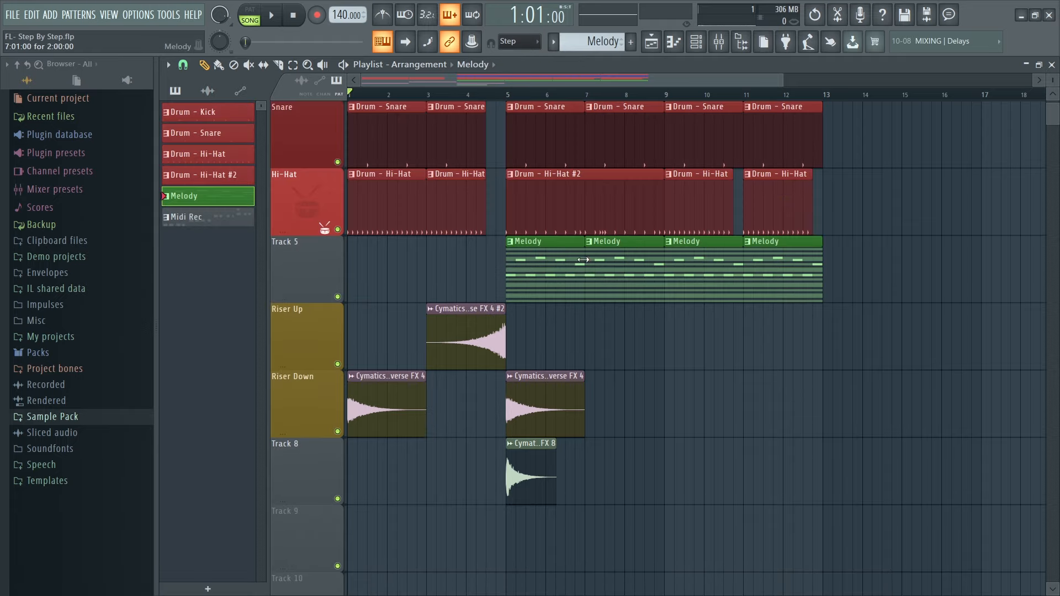
Open the Melody pattern in the piano roll and try uneven note velocities while it plays.
double_click(545, 245)
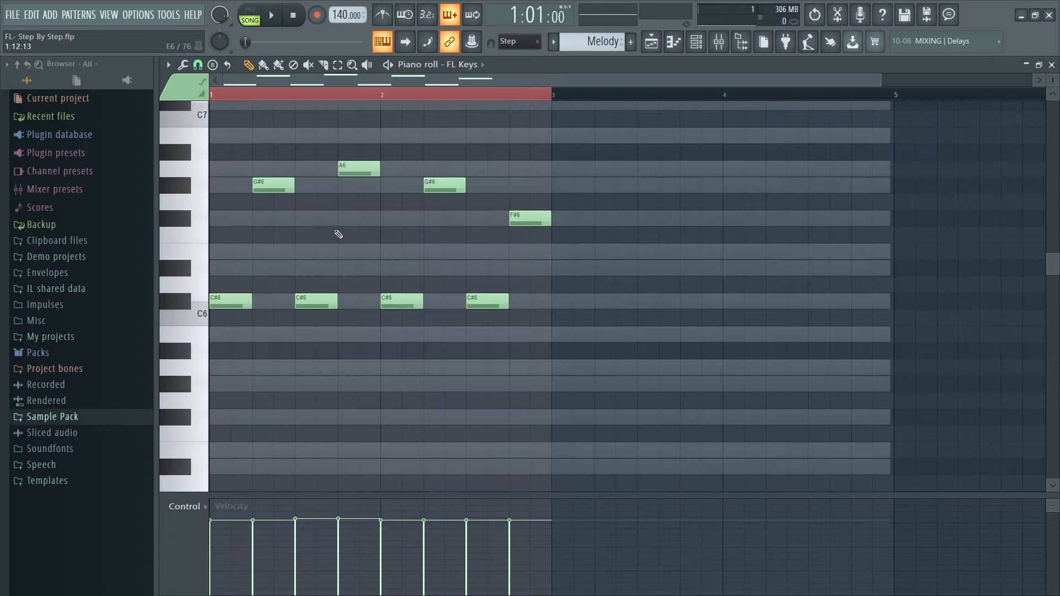
key("space")
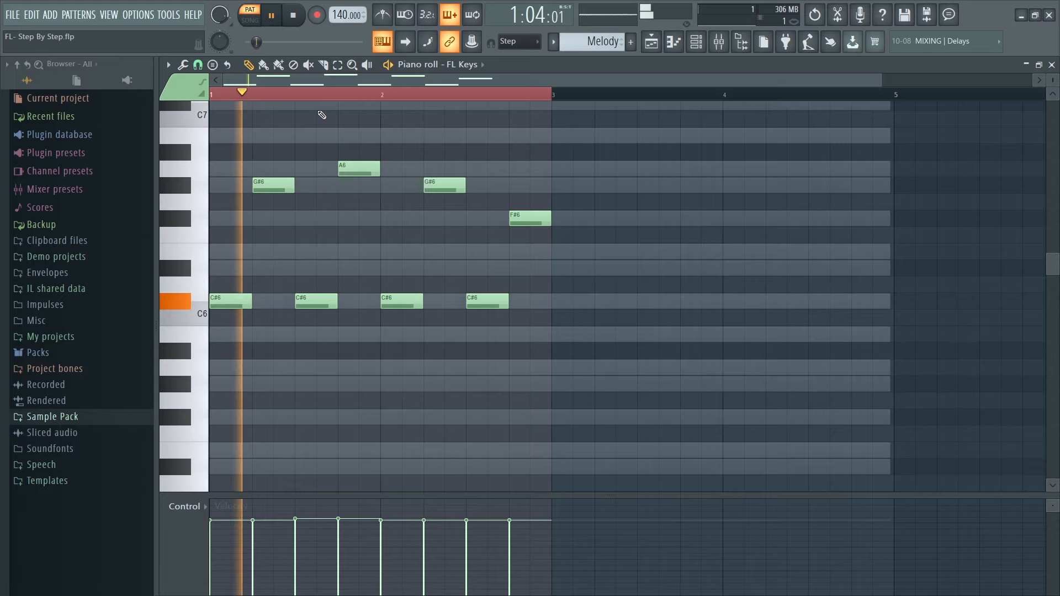
mouse_move(274, 530)
left_mouse_down()
mouse_move(346, 558)
mouse_move(490, 525)
mouse_move(488, 495)
left_mouse_up()
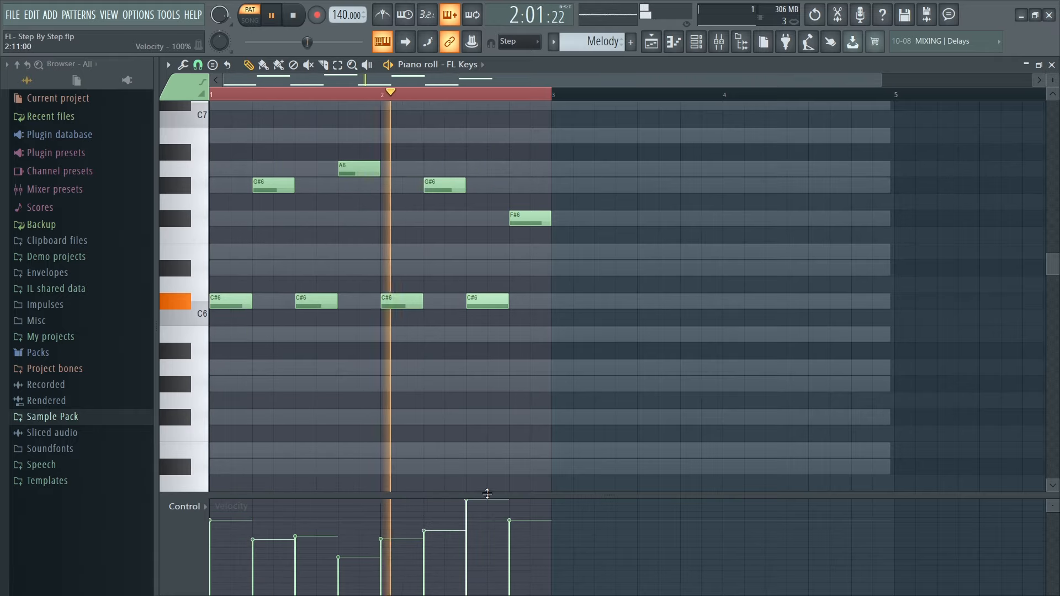
key("space")
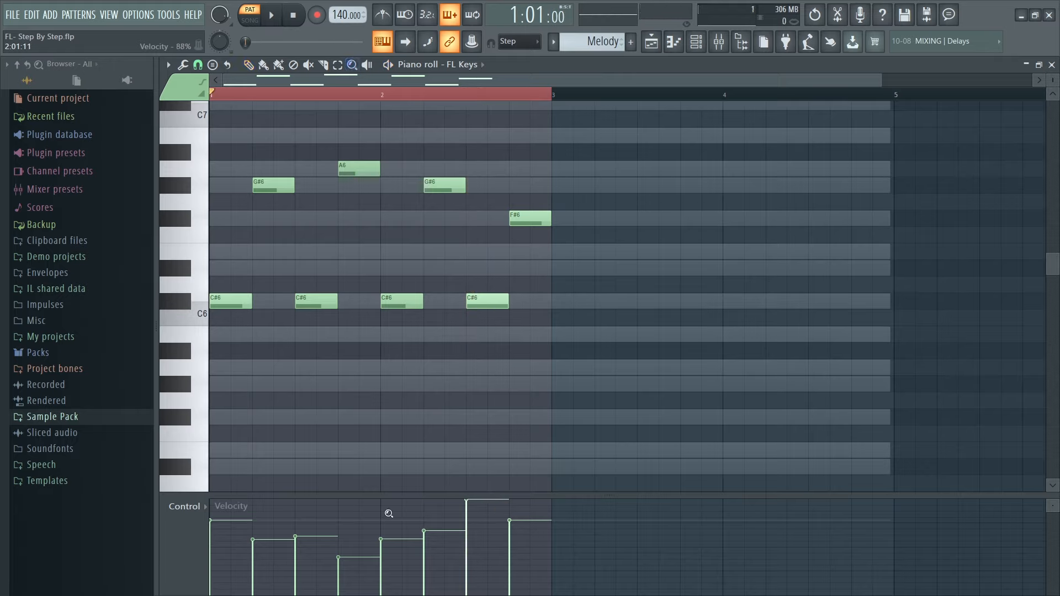
Undo the velocity edits on the Melody notes and close the piano roll.
key("ctrl+alt+z")
key("ctrl+alt+z")
key("ctrl+alt+z")
key("ctrl+alt+z")
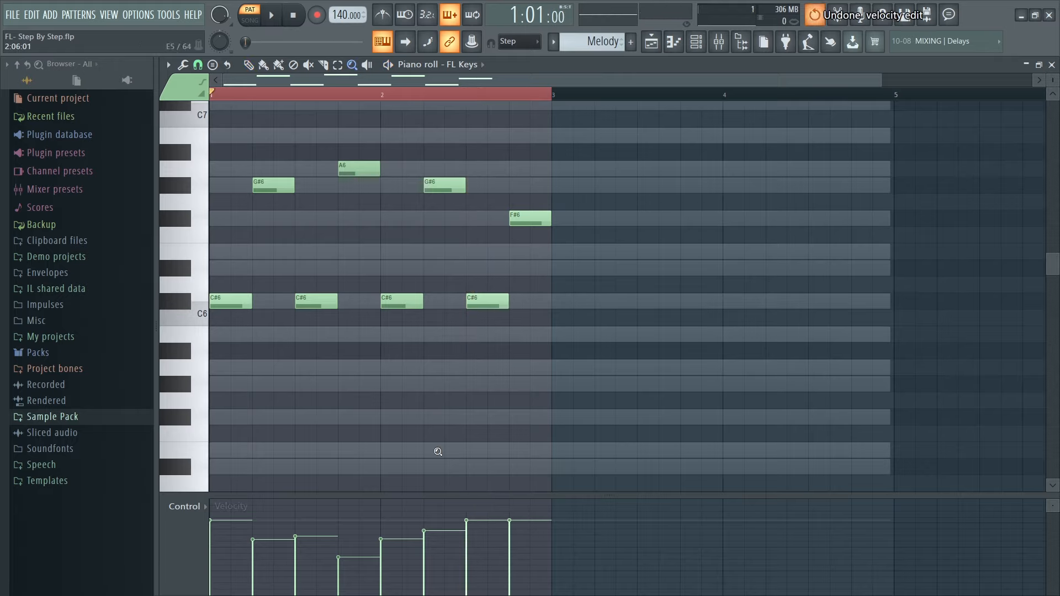
key("ctrl+alt+z")
key("ctrl+alt+z")
key("ctrl+alt+z")
key("ctrl+alt+z")
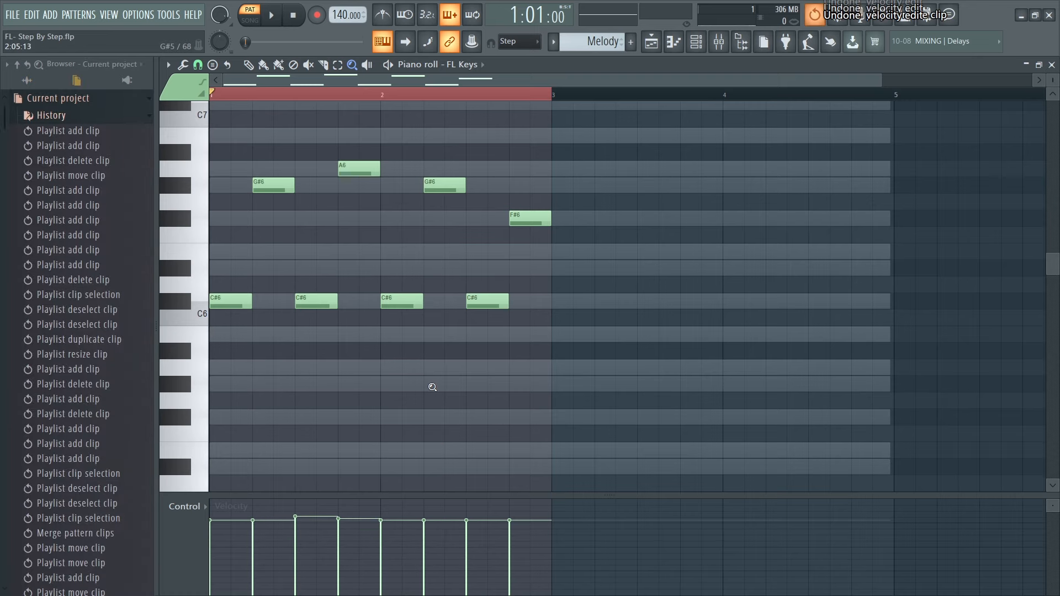
key("ctrl+alt+z")
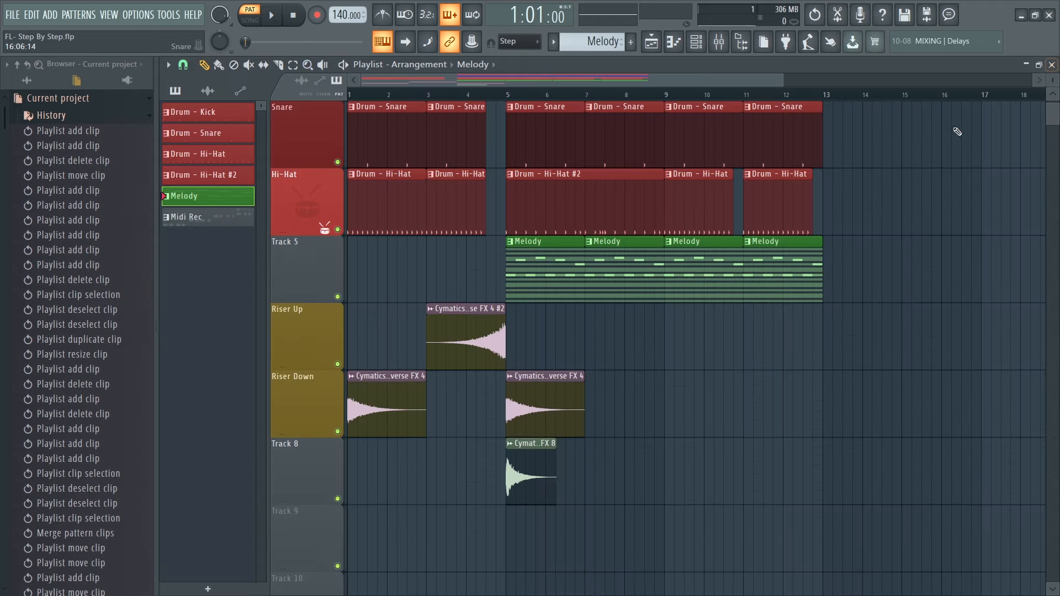
left_click(1052, 64)
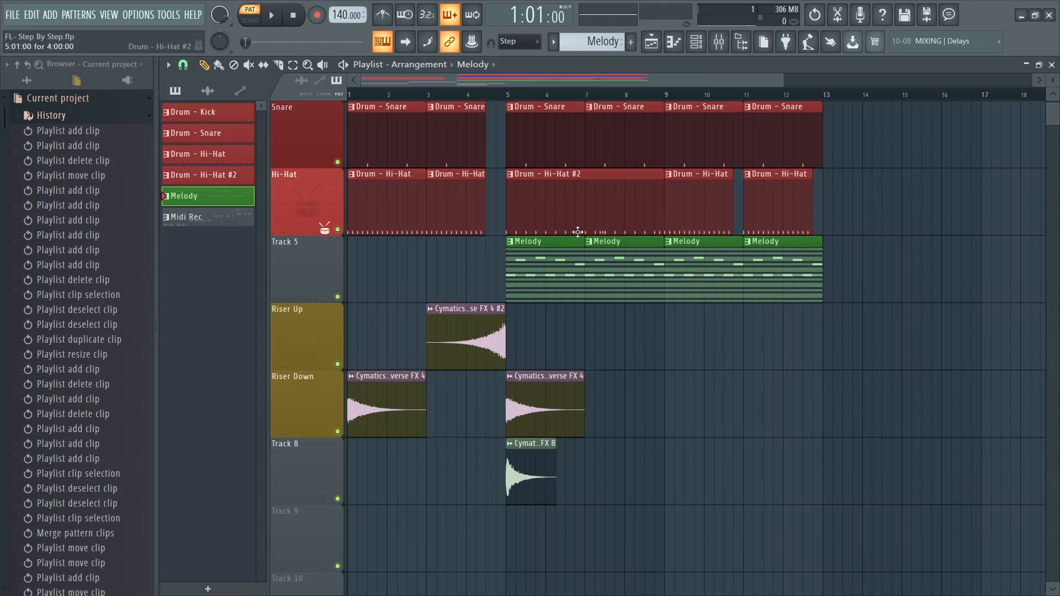
Lower the Drum - Hi-Hat #2 note velocities to uneven levels in the piano roll, play the pattern, and close the piano roll.
double_click(543, 186)
scroll(432, 367, "up", 5)
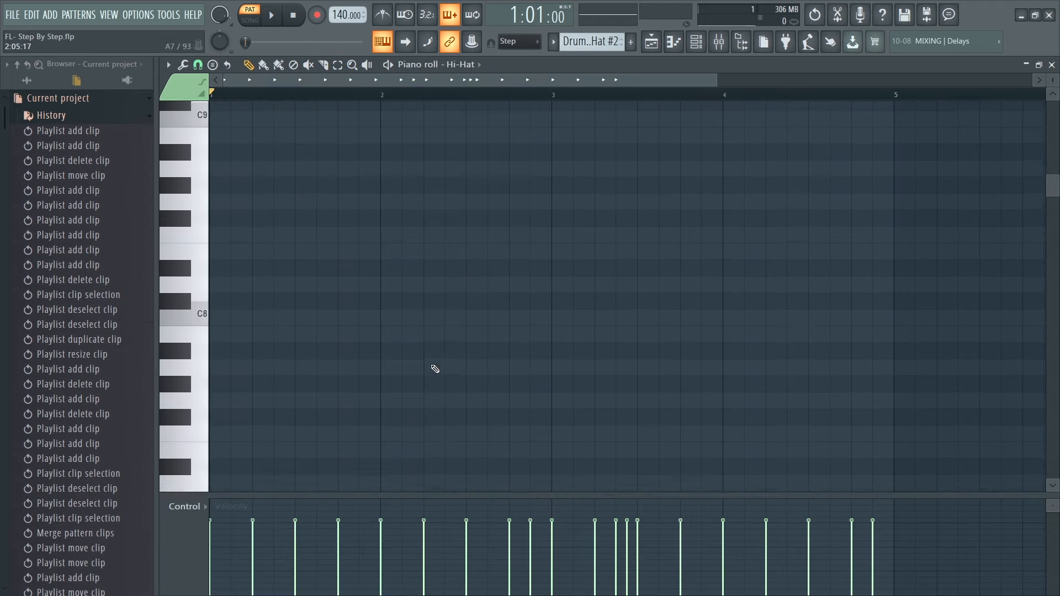
scroll(434, 369, "down", 8)
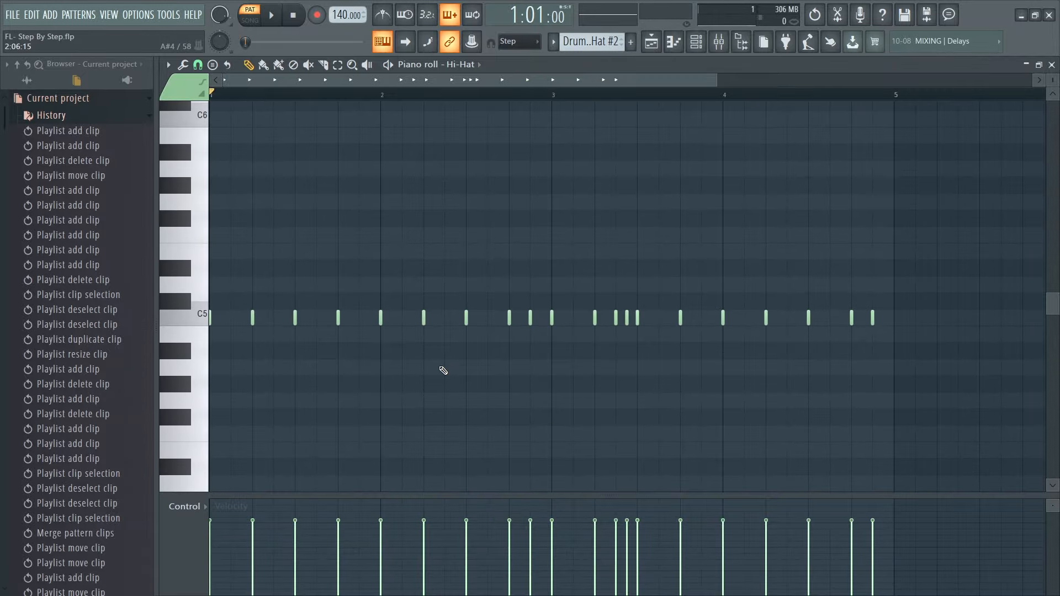
mouse_move(239, 534)
left_mouse_down()
mouse_move(658, 551)
mouse_move(805, 544)
mouse_move(780, 540)
left_mouse_up()
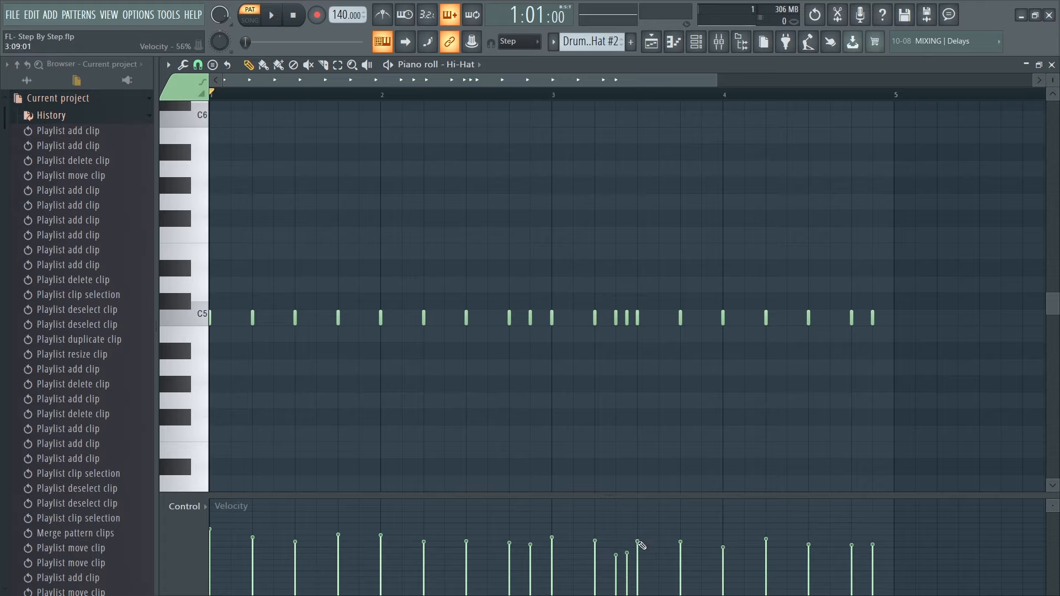
key("space")
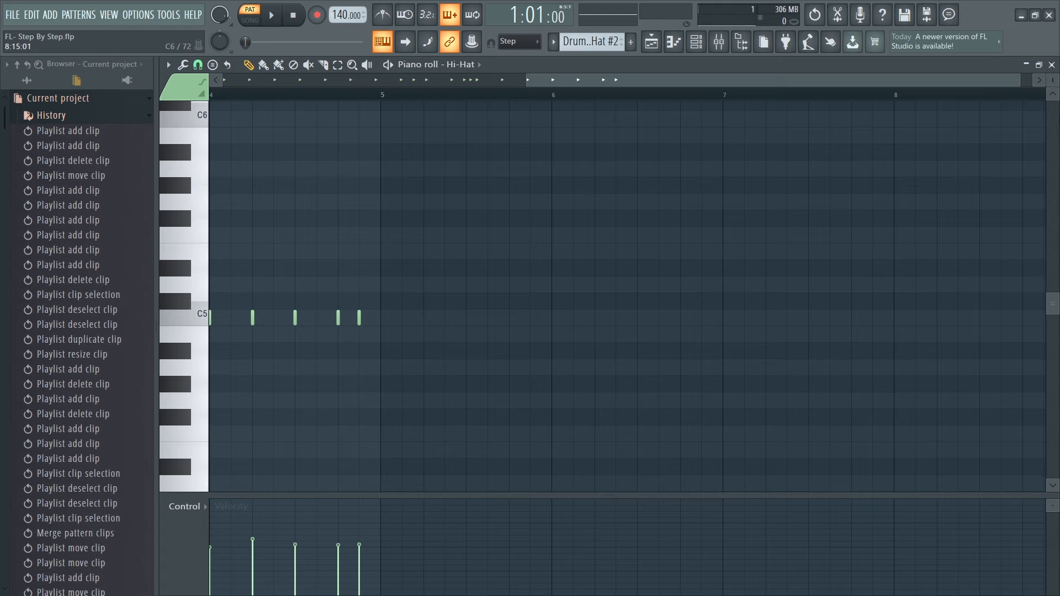
left_click(1052, 64)
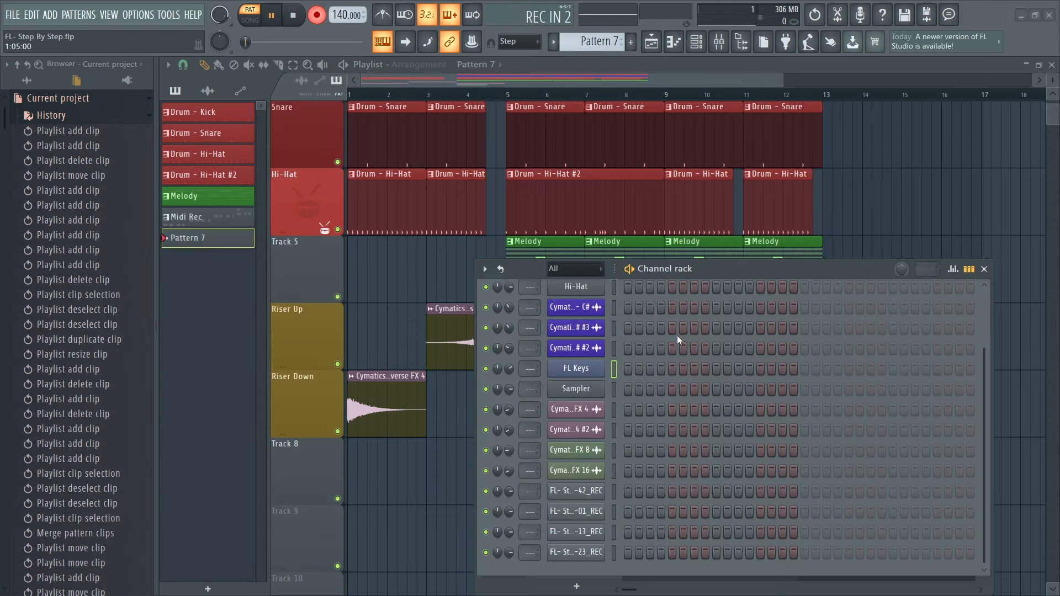
Record a short sequence of three chords on FL Keys into Pattern 7, and stop the recording.
key("w")
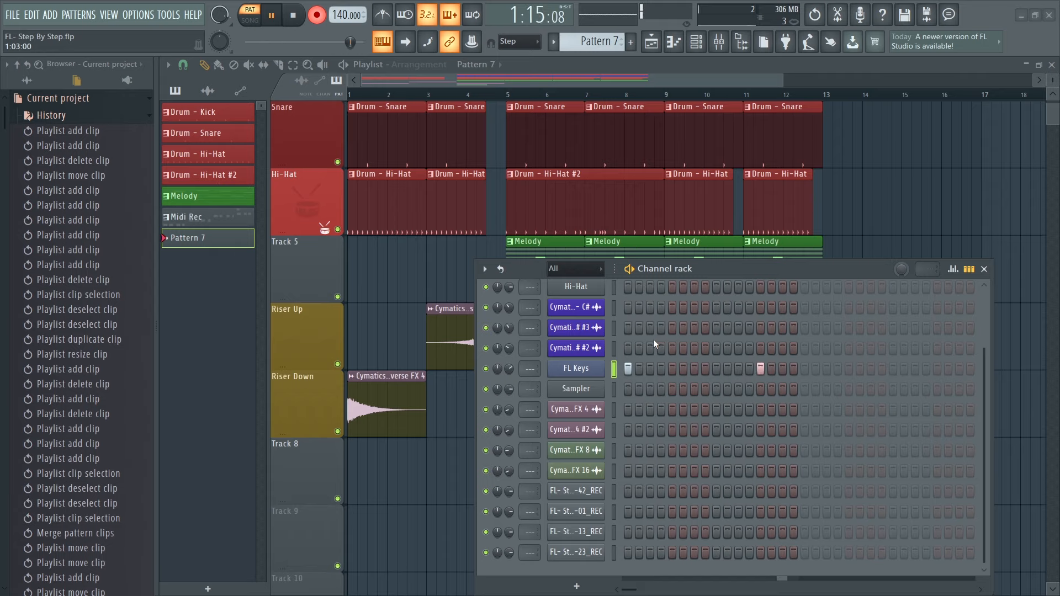
key("t")
right_click(578, 369)
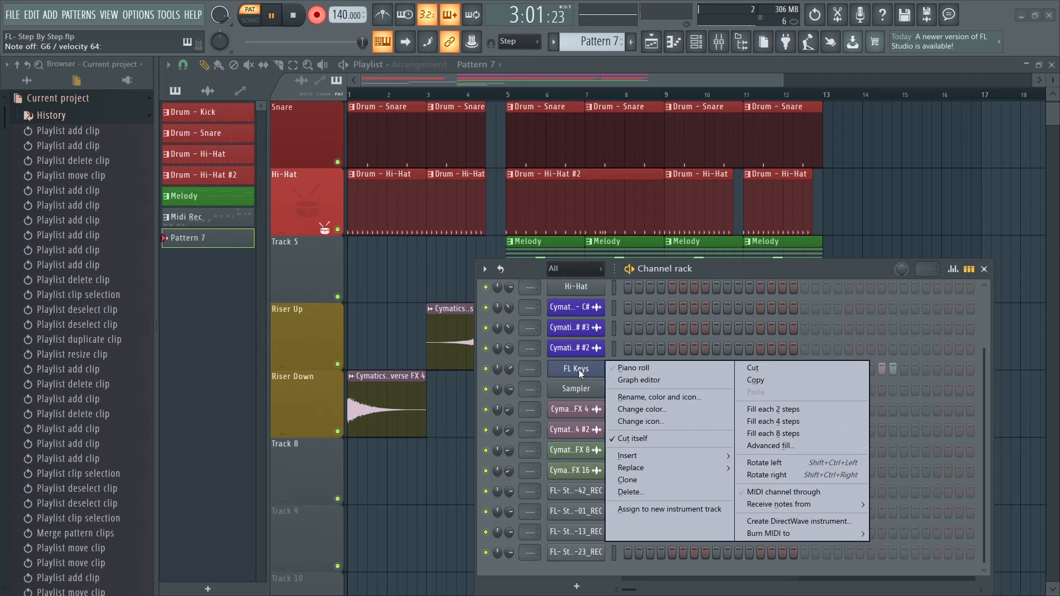
key("Escape")
key("space")
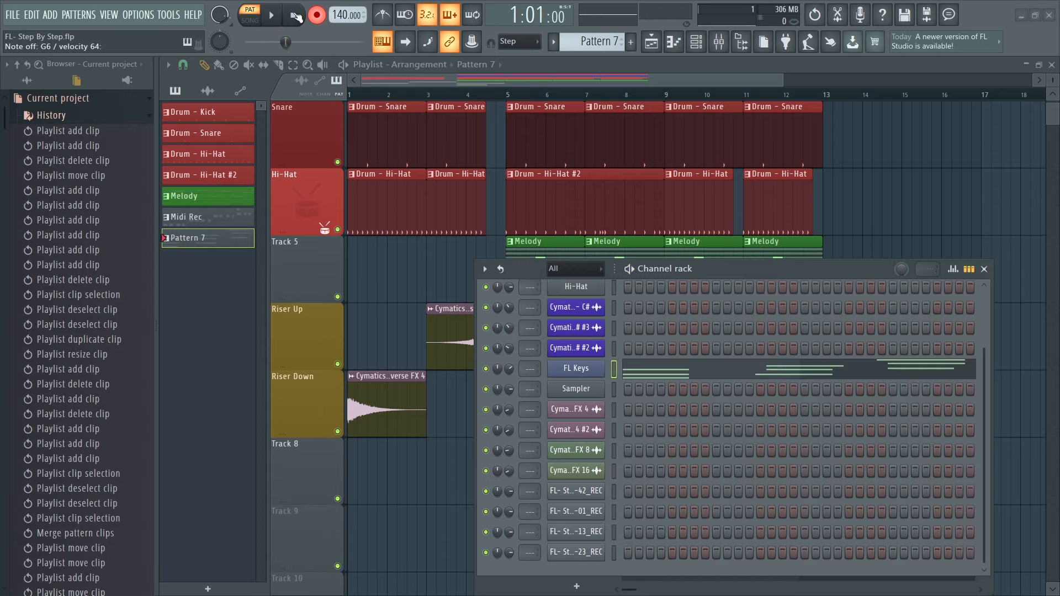
Open the recorded FL Keys chords in the piano roll, hide the channel rack, and play them to check their timing.
left_click(721, 377)
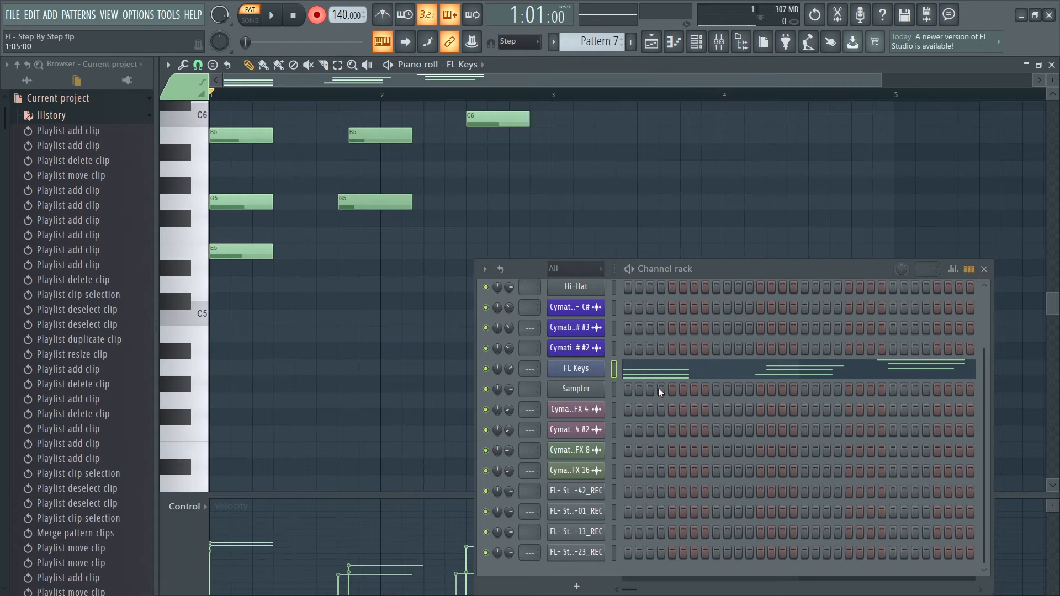
left_click(983, 269)
scroll(403, 347, "up", 3)
left_click(284, 20)
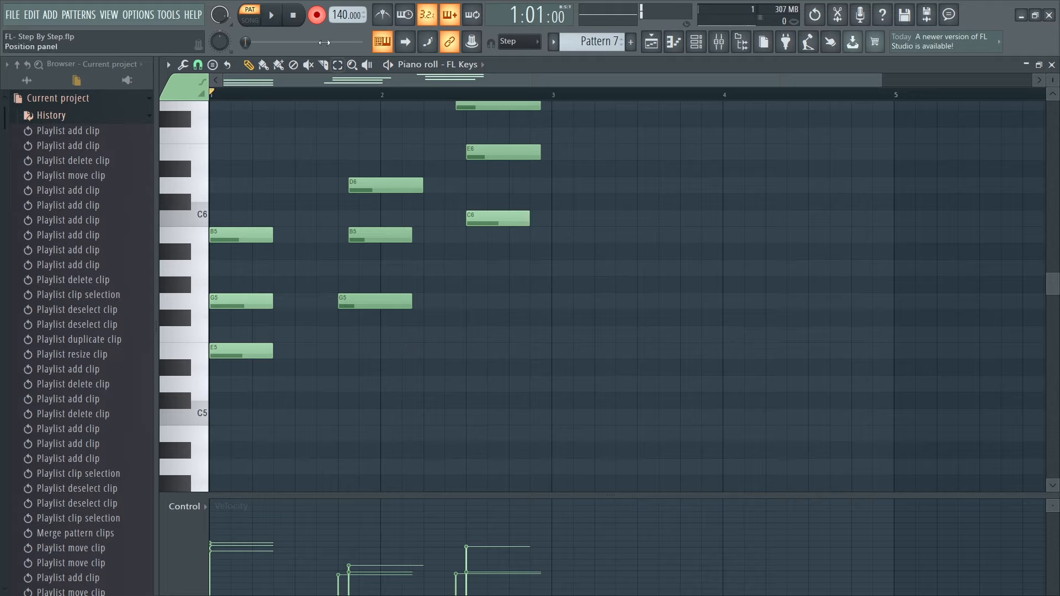
left_click(274, 16)
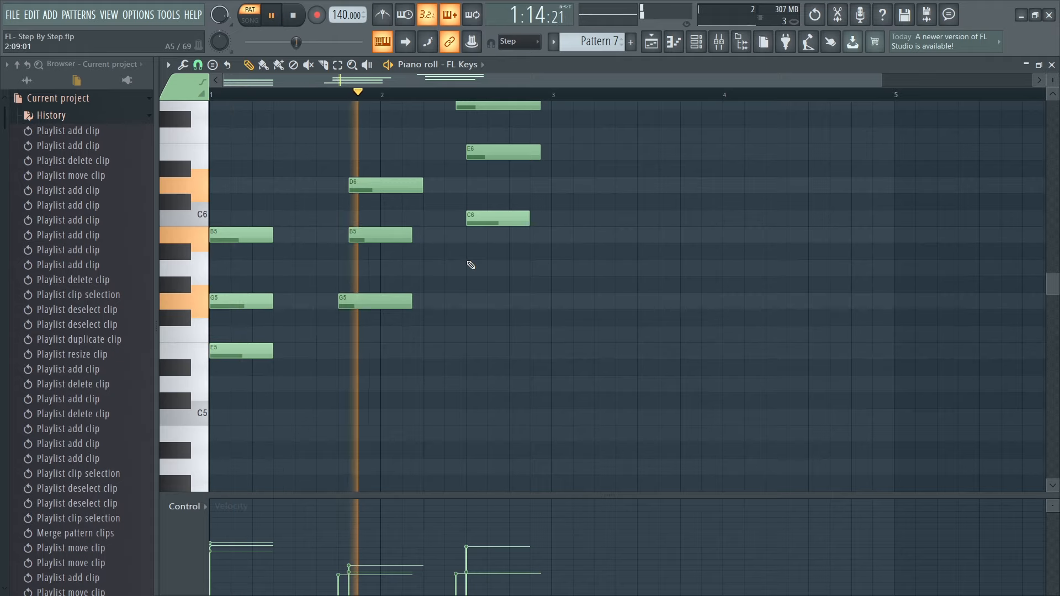
scroll(487, 286, "up", 1)
key("space")
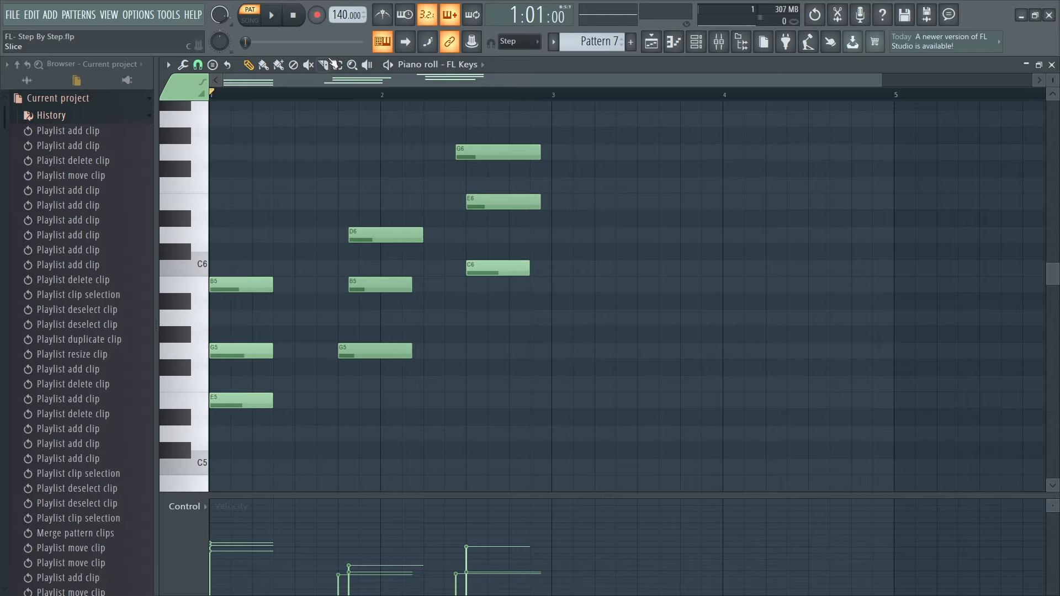
Select all the recorded chord notes, apply Quick quantize, play the result, and return to the playlist.
left_click_drag(550, 102, 102, 406)
left_click(167, 65)
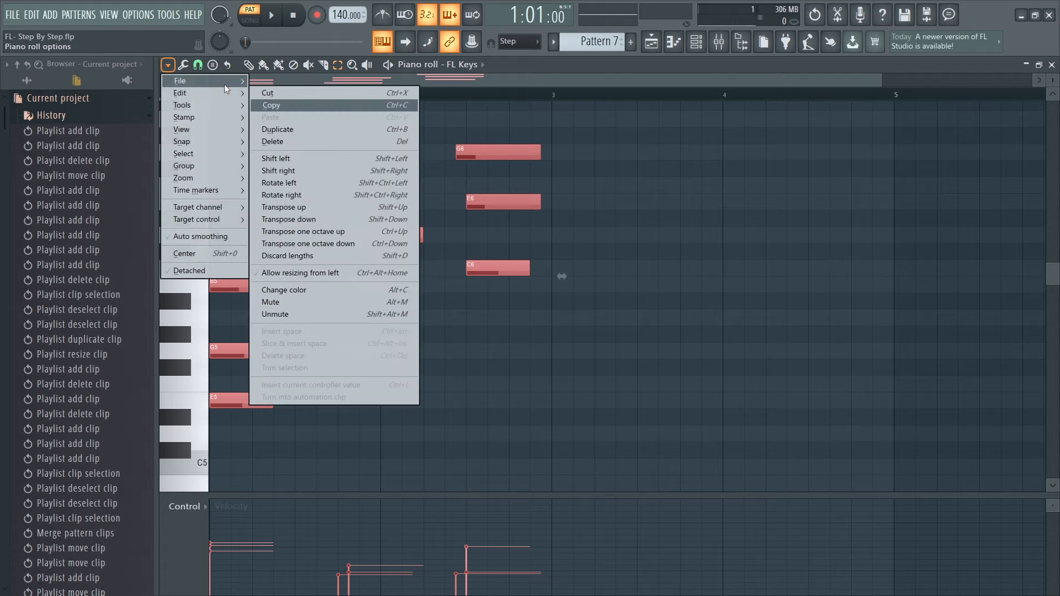
mouse_move(229, 107)
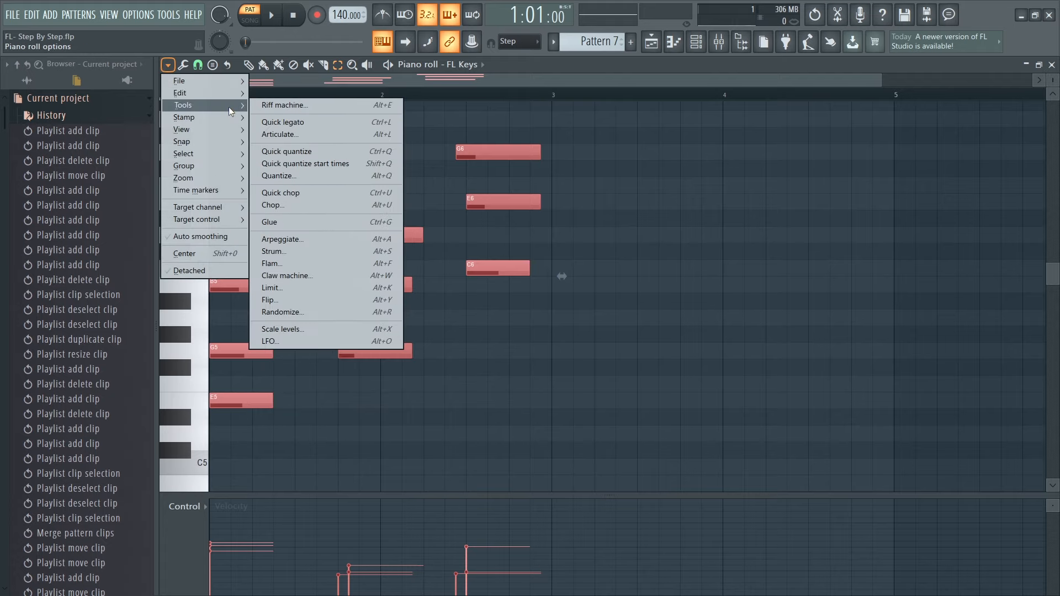
left_click(315, 150)
key("space")
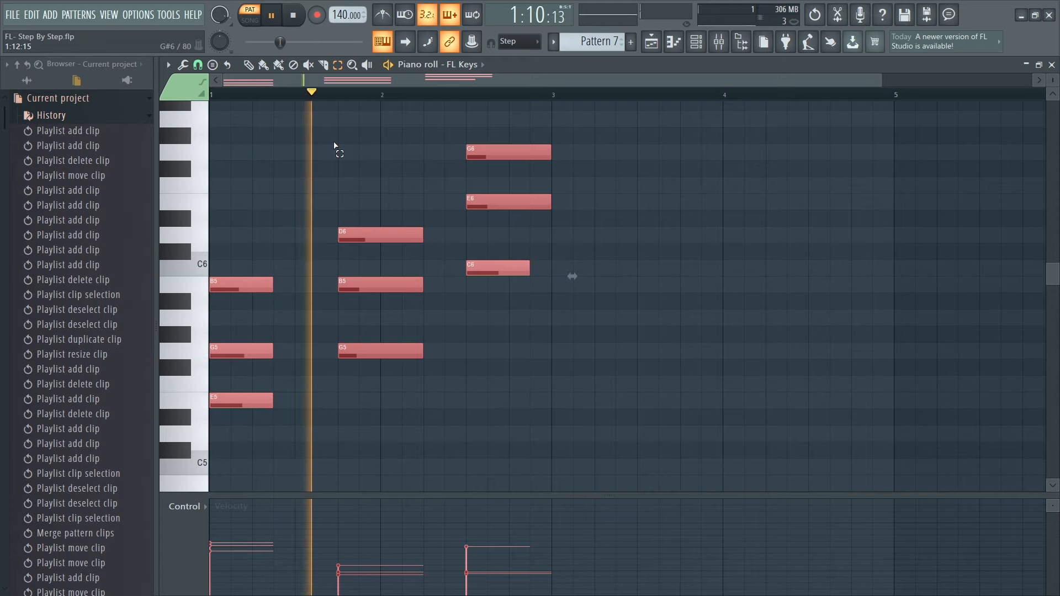
key("space")
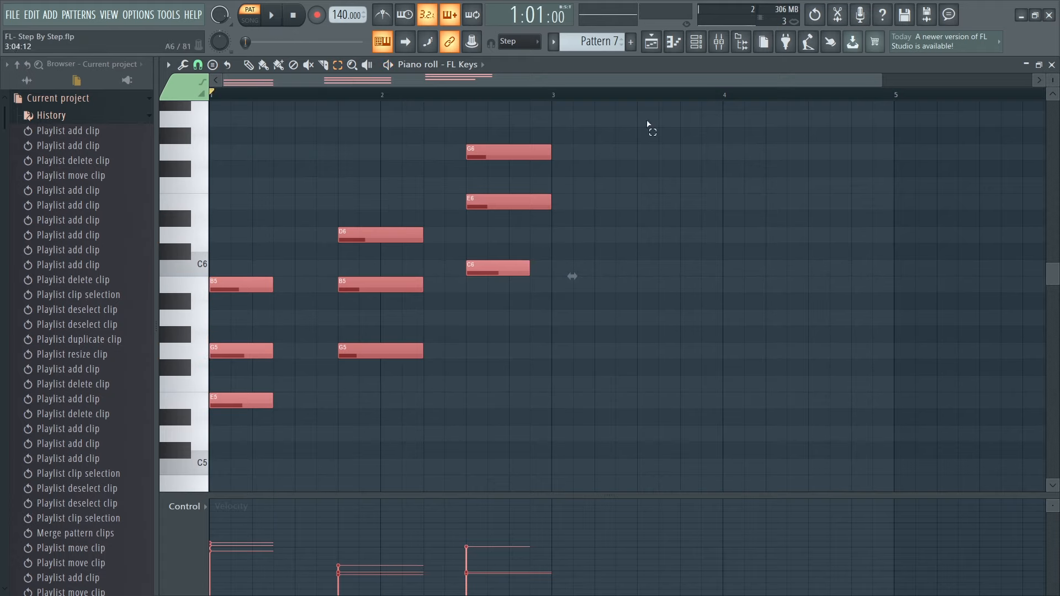
key("F5")
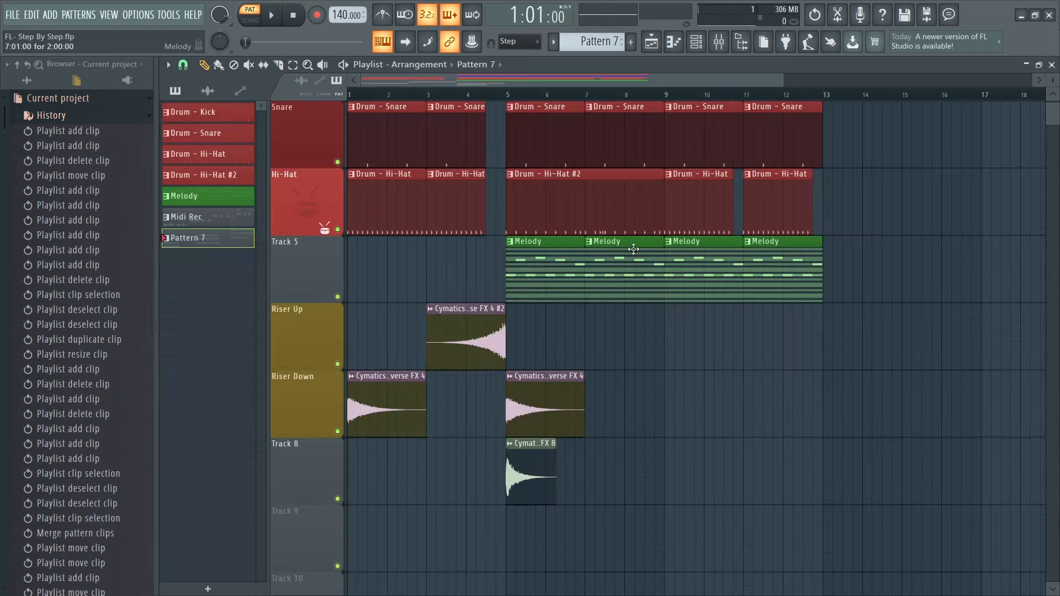
left_click(674, 48)
left_click(674, 49)
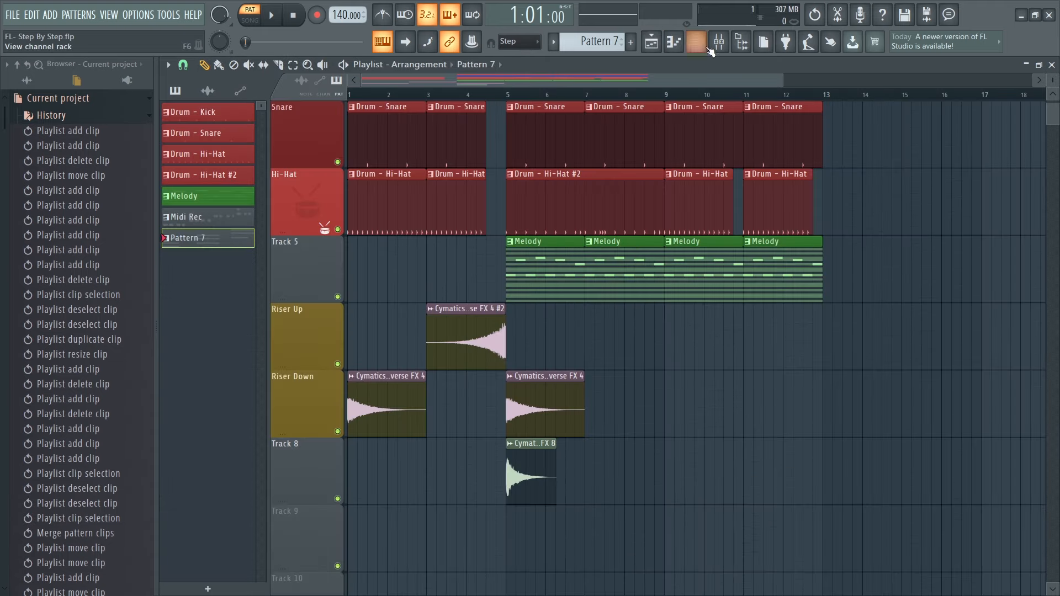
left_click(709, 50)
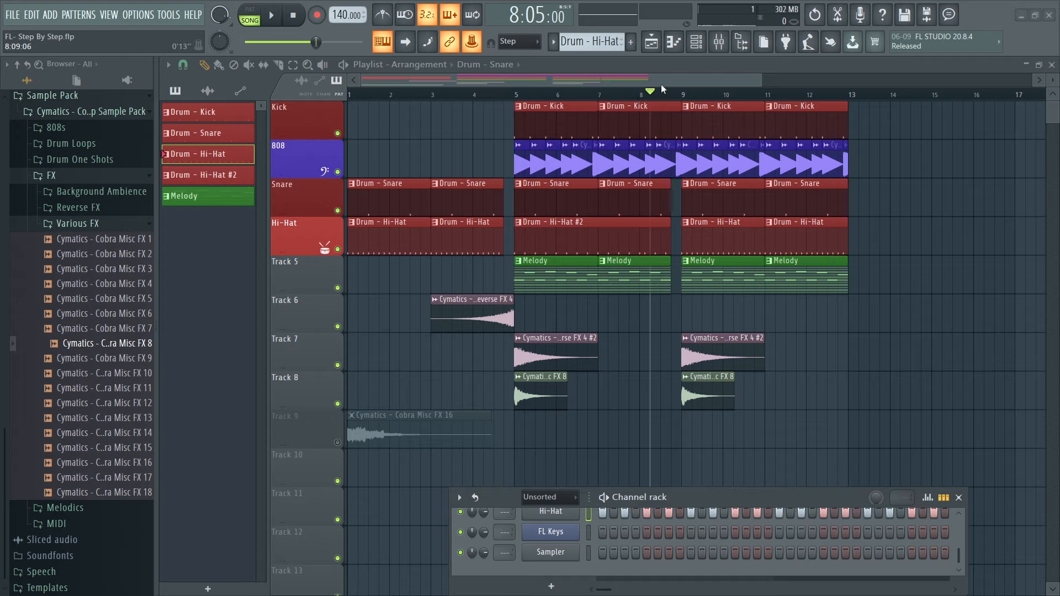
Play the arrangement briefly, and save the project as a new file named FL- Step By Step2.
key("space")
key("space")
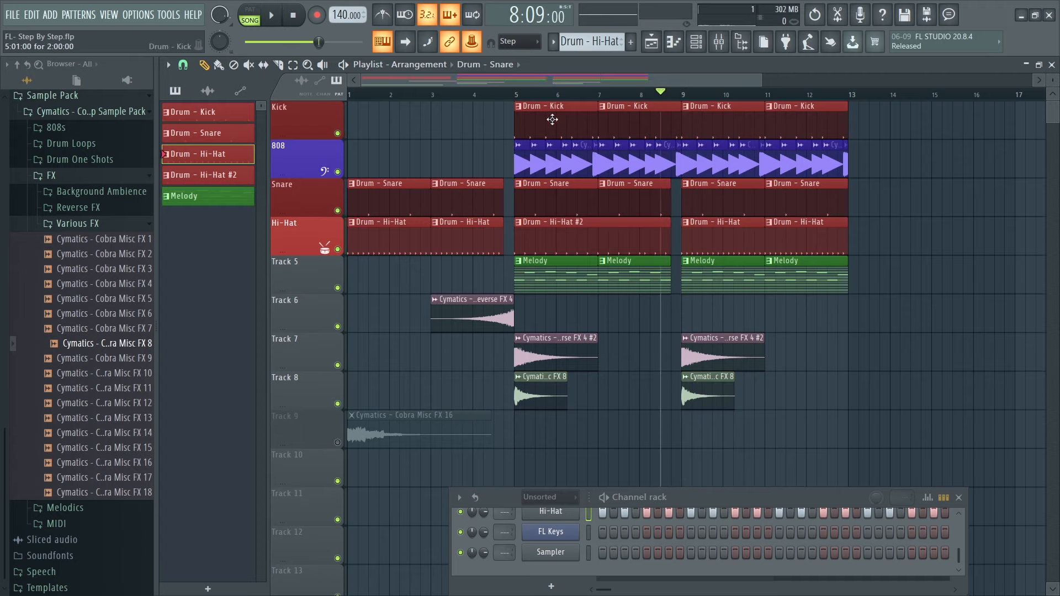
left_click(12, 14)
left_click(56, 78)
left_click(15, 16)
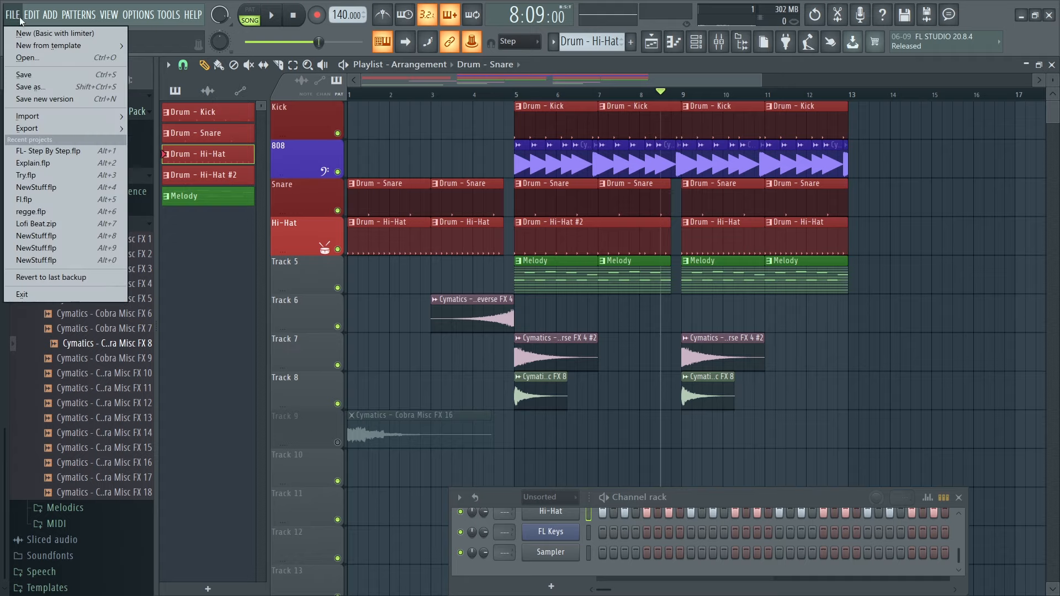
left_click(37, 84)
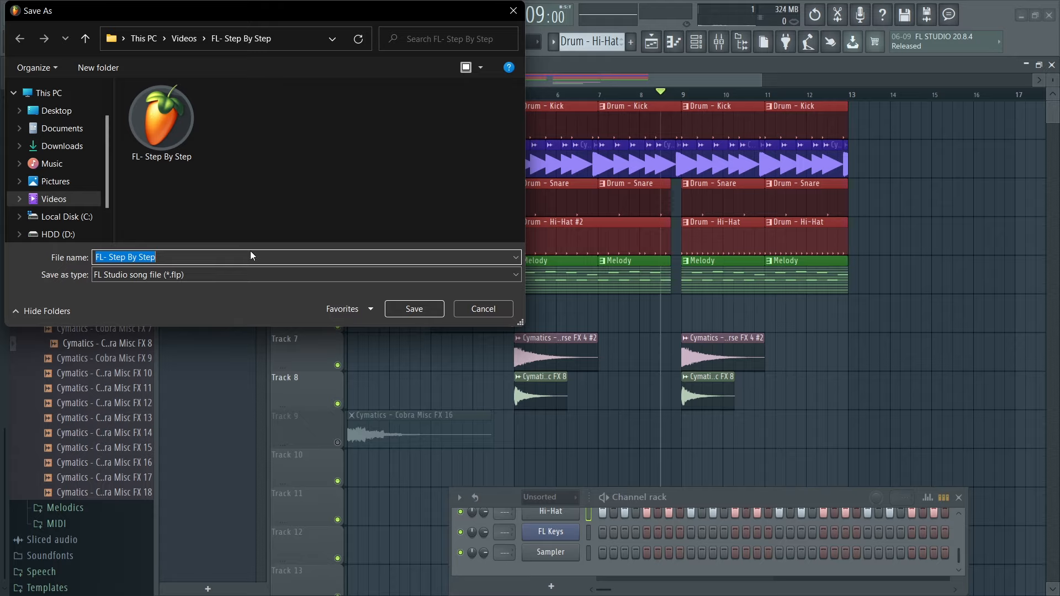
left_click(303, 254)
type("2")
left_click(425, 308)
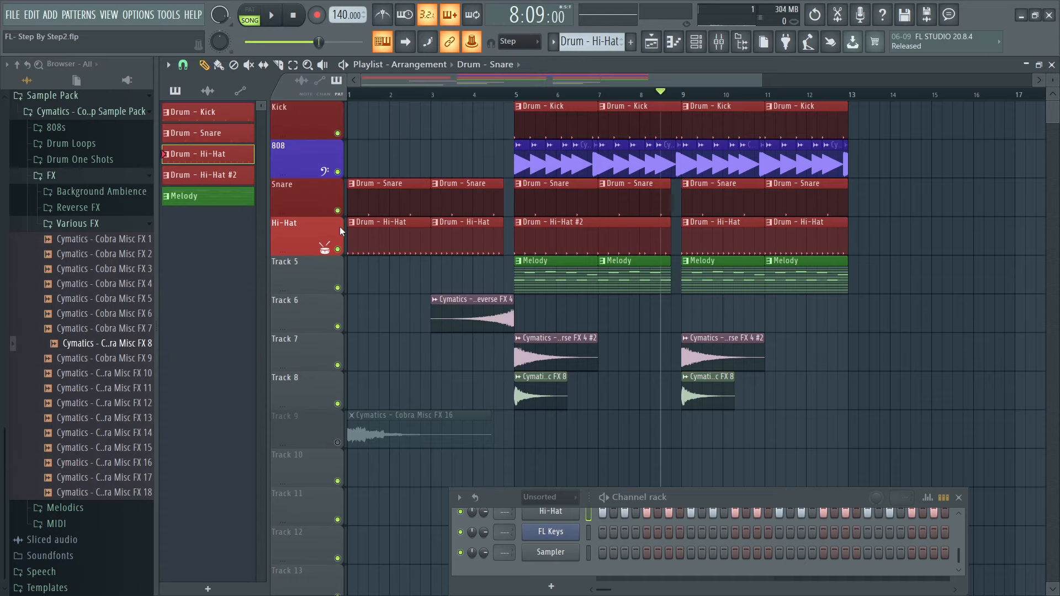
Move the song position to the start of bar 5 and show the mixer over the playlist.
left_click(519, 97)
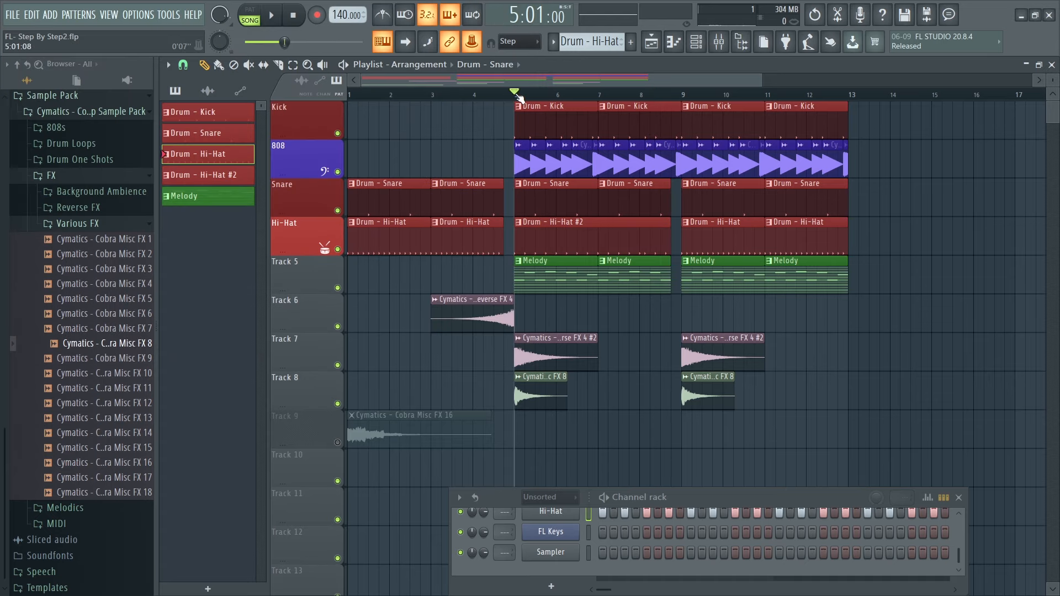
left_click(721, 43)
left_click(721, 43)
left_click(720, 43)
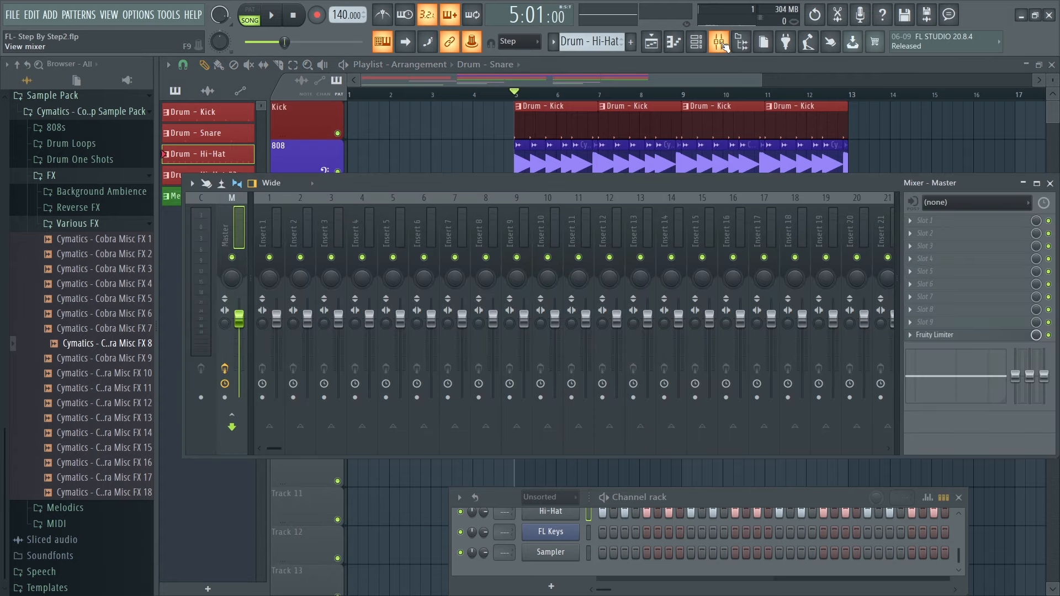
left_click(720, 43)
left_click(720, 43)
left_click(720, 43)
left_click(720, 43)
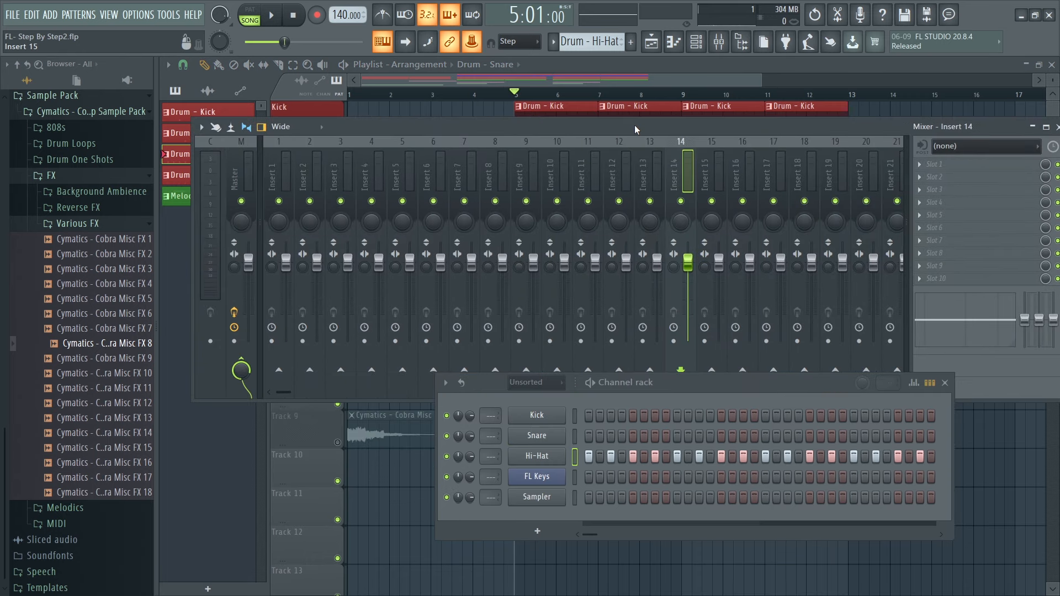
Select mixer inserts 1, 2, 3 and 5 in turn to view the insert tracks, and close the mixer.
left_click(283, 191)
left_click(301, 182)
left_click(333, 178)
left_click(388, 186)
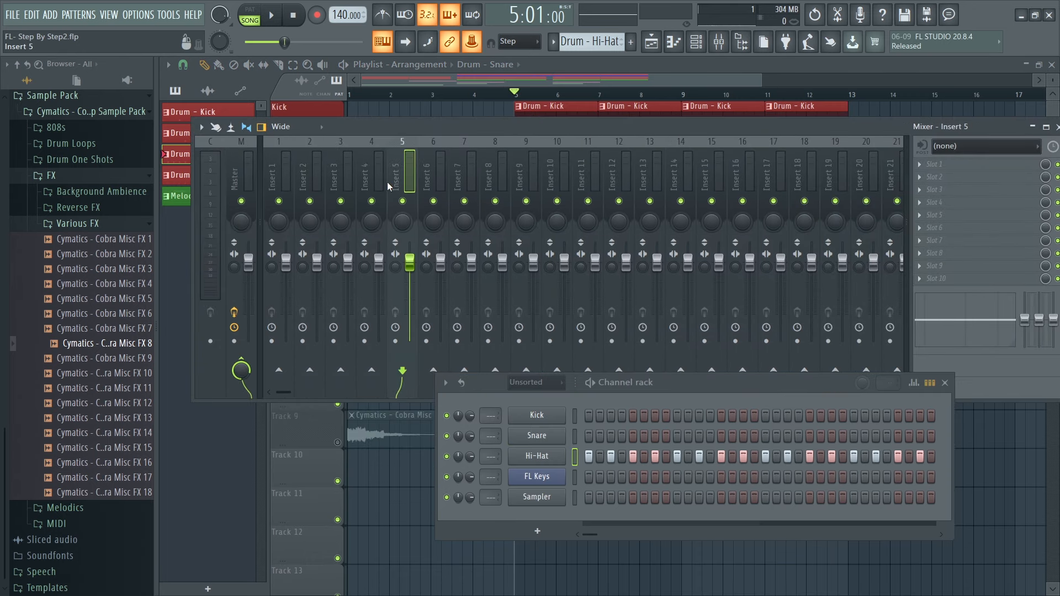
key("F9")
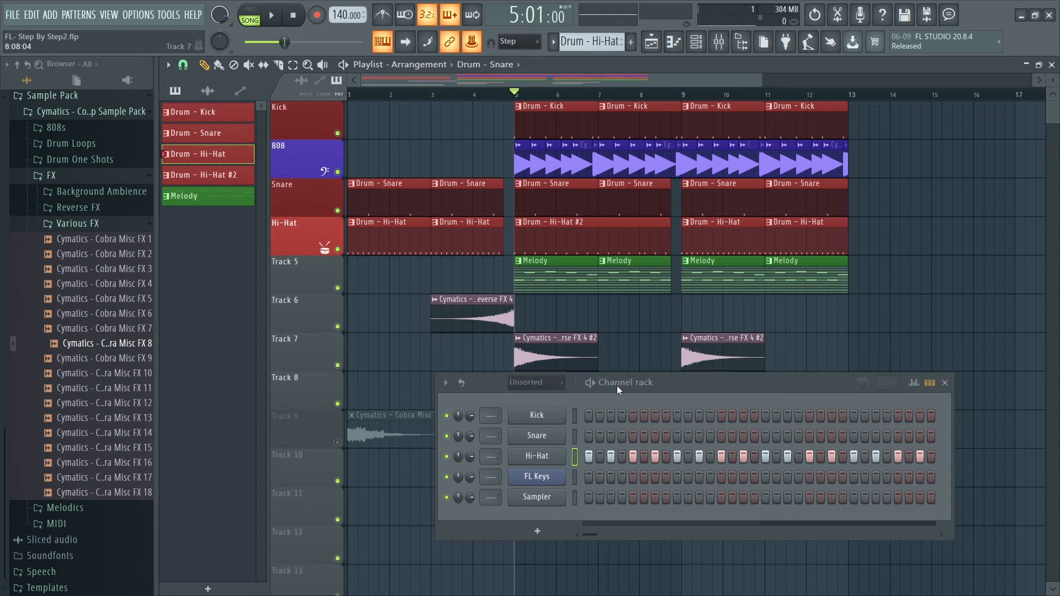
Show all channels in the channel rack and select the Drum - Kick pattern.
left_click_drag(684, 379, 656, 182)
left_click(524, 186)
left_click(516, 203)
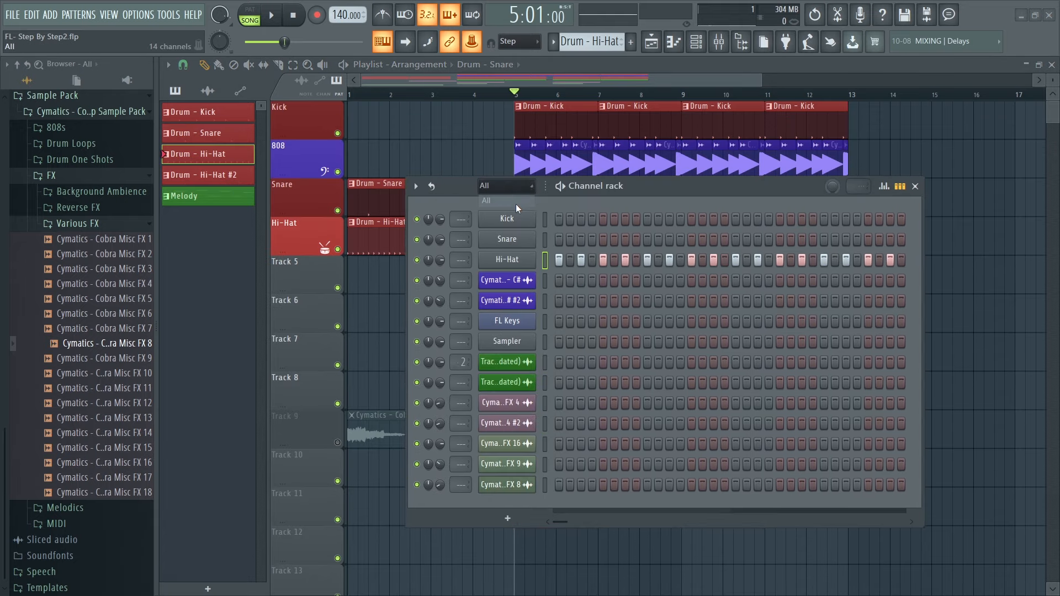
left_click(564, 47)
left_click(572, 58)
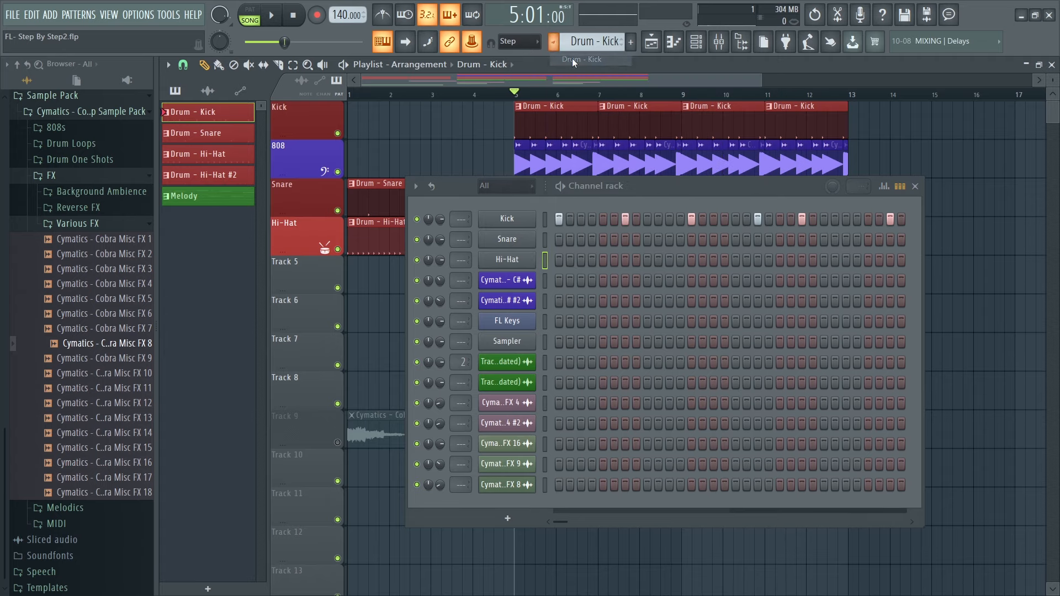
Rename the Cymatics - Cobra 808 3 - C# audio clip channel as 808.
right_click(514, 284)
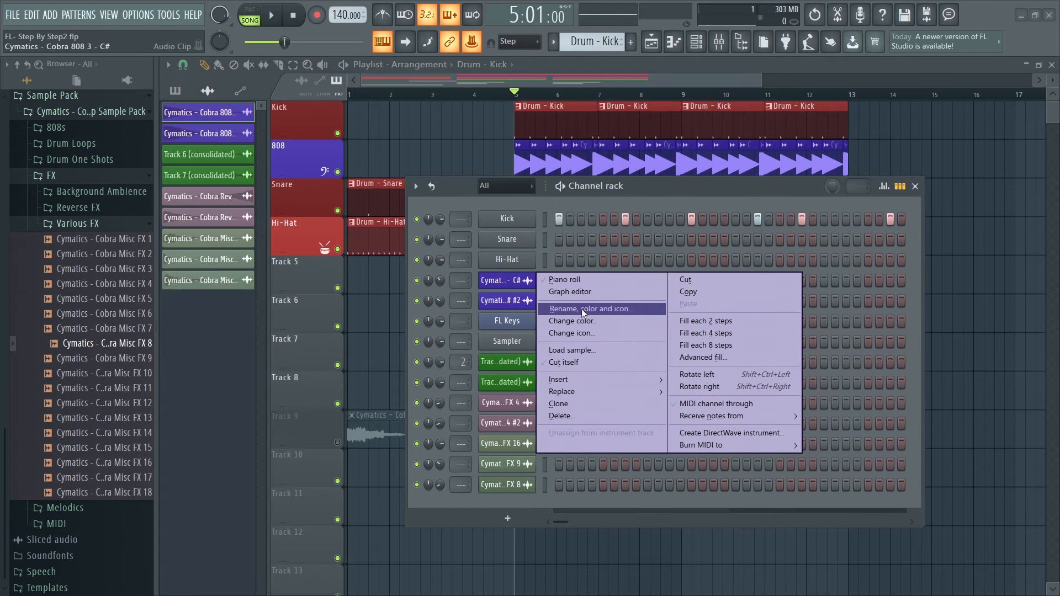
left_click(581, 309)
type("808")
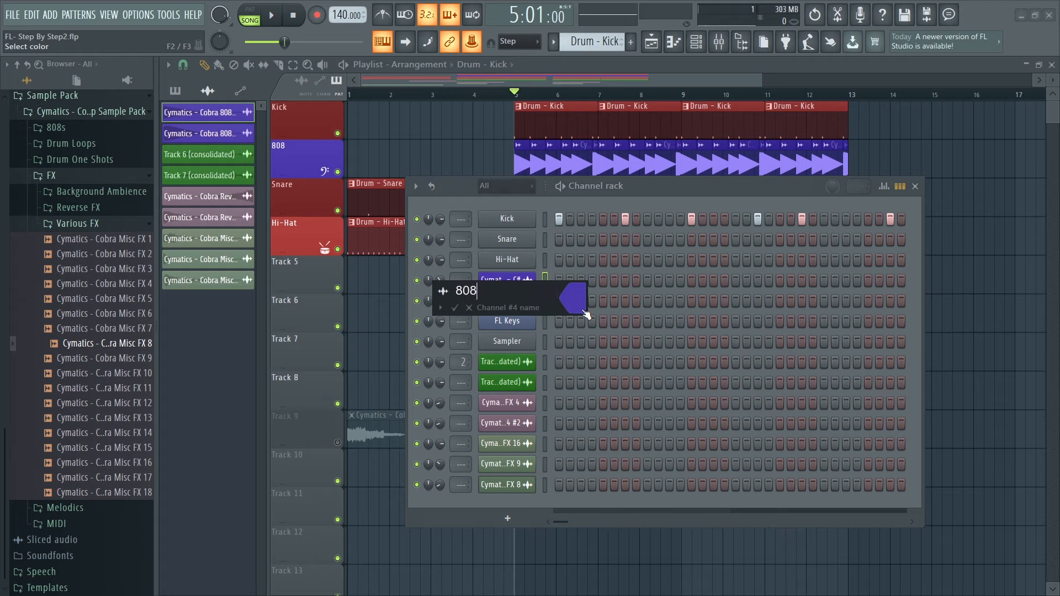
key("Return")
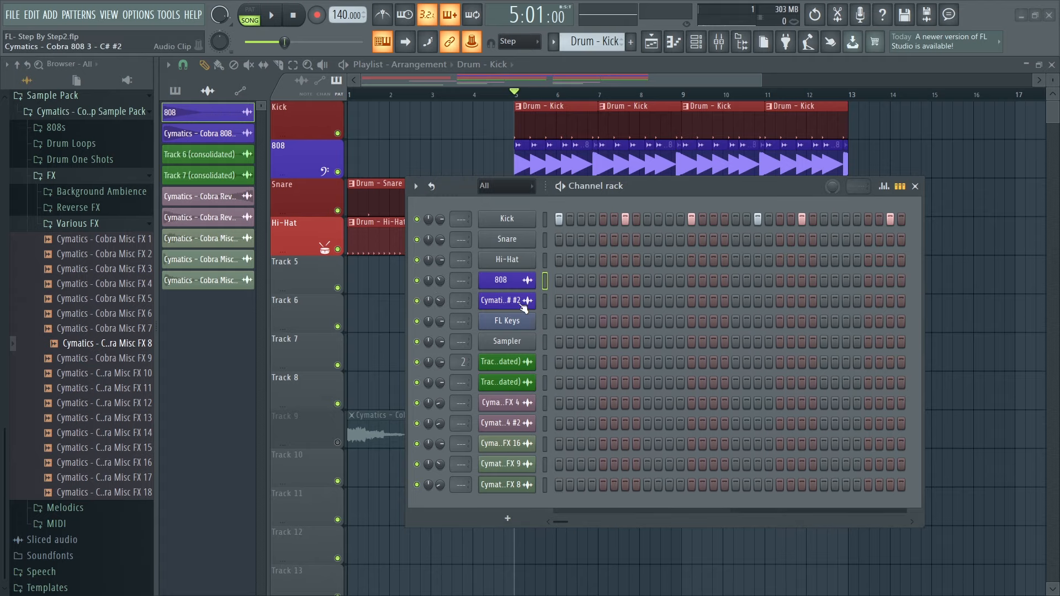
Rename the Cymatics - Cobra 808 3 - C# #2 audio clip channel as 808 2.
right_click(501, 310)
left_click(579, 336)
type("808 2")
key("Return")
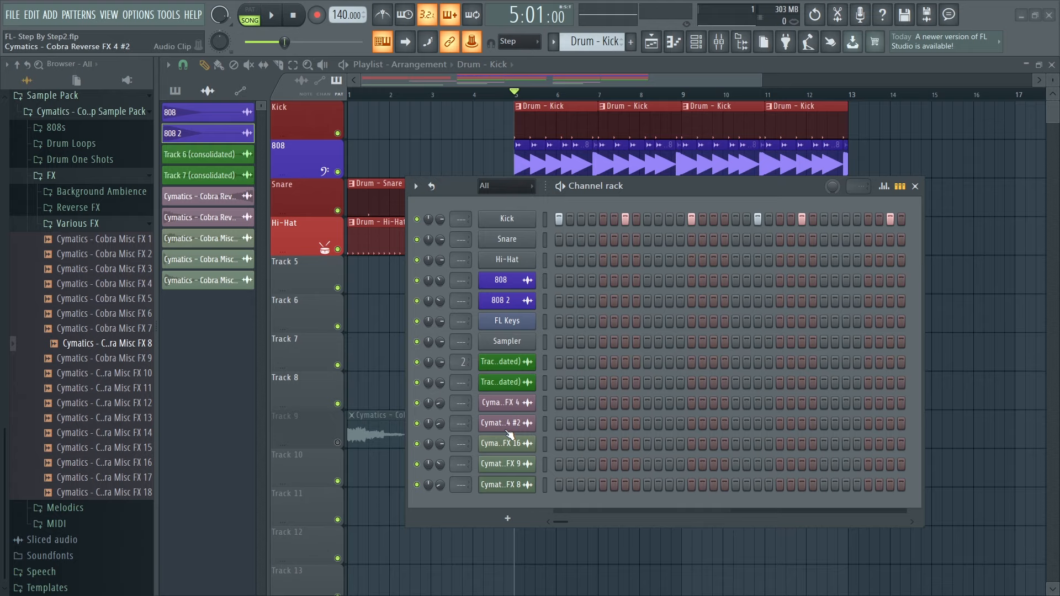
Show the mixer and assign target mixer tracks to channels: Kick to 1, Snare to 2, Hi-Hat to 1 and 808 to 18.
double_click(546, 226)
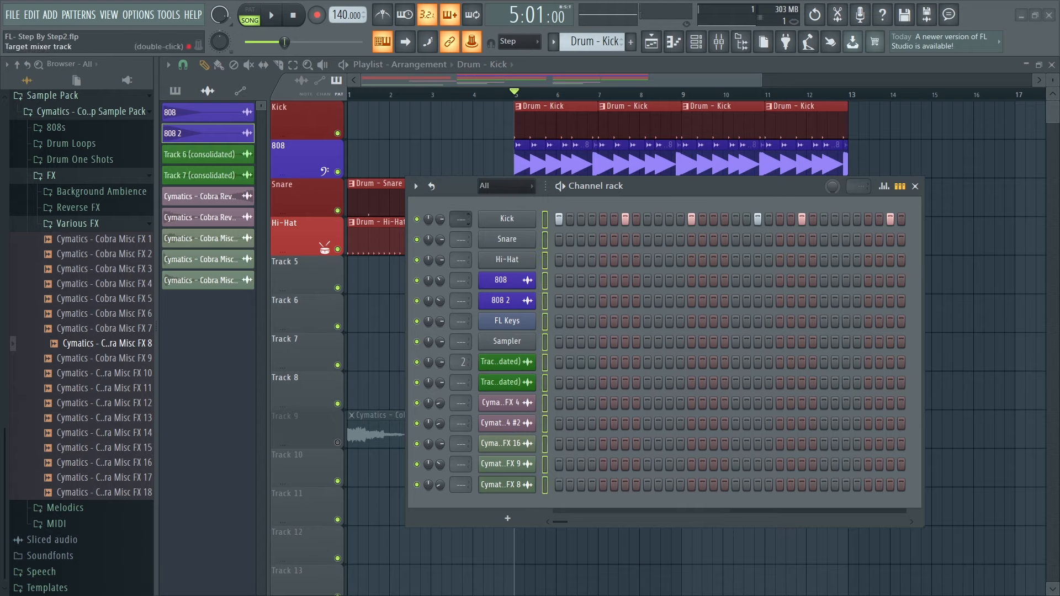
left_click_drag(463, 219, 462, 229)
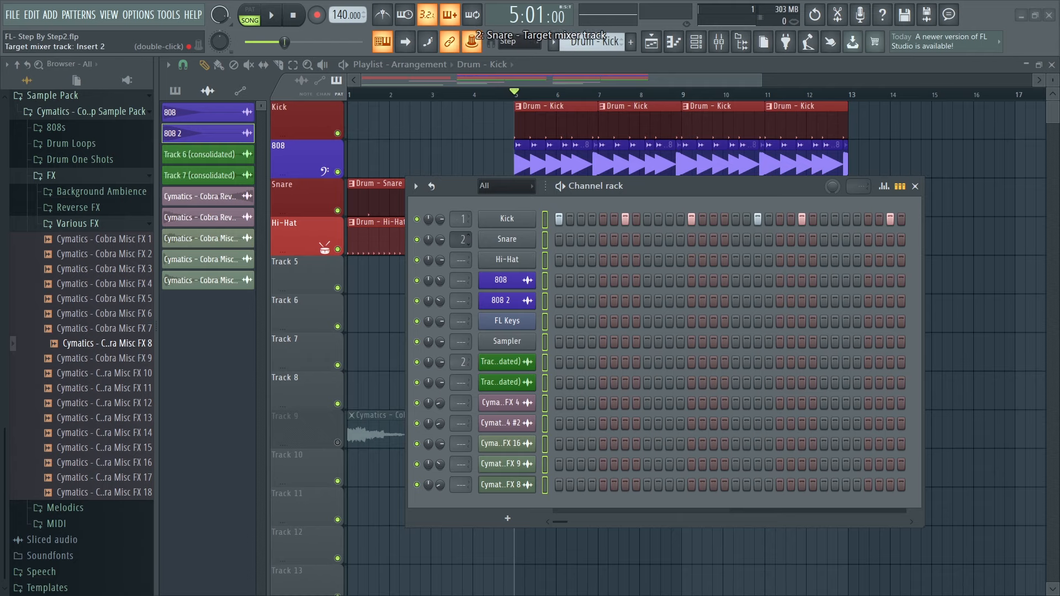
left_click(715, 43)
left_click_drag(462, 280, 462, 256)
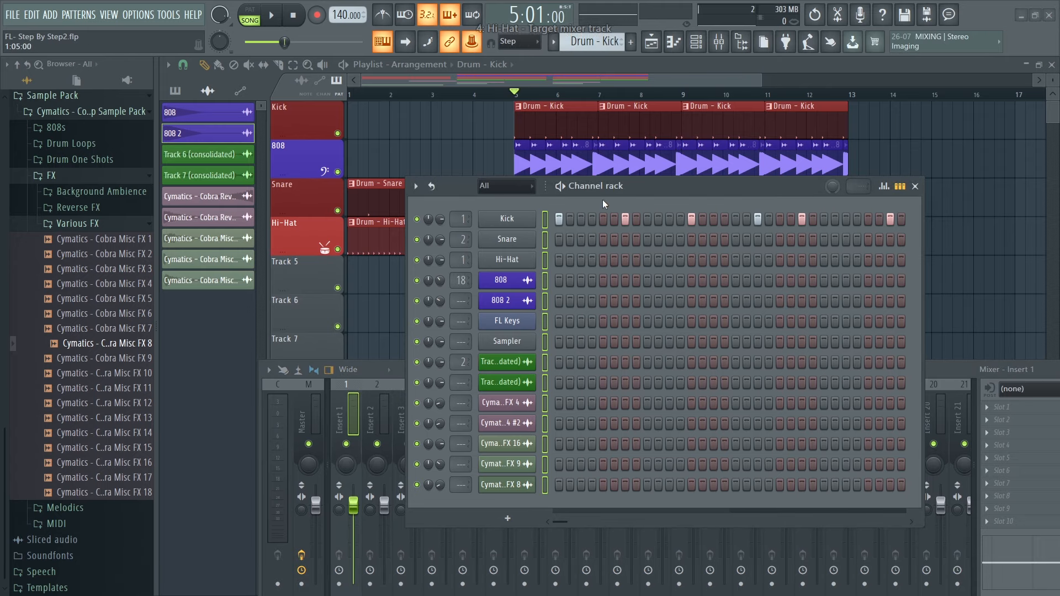
Move the channel rack clear of the mixer tracks and play the song briefly.
left_click_drag(653, 188, 813, 94)
left_click_drag(621, 186, 620, 146)
key("space")
key("space")
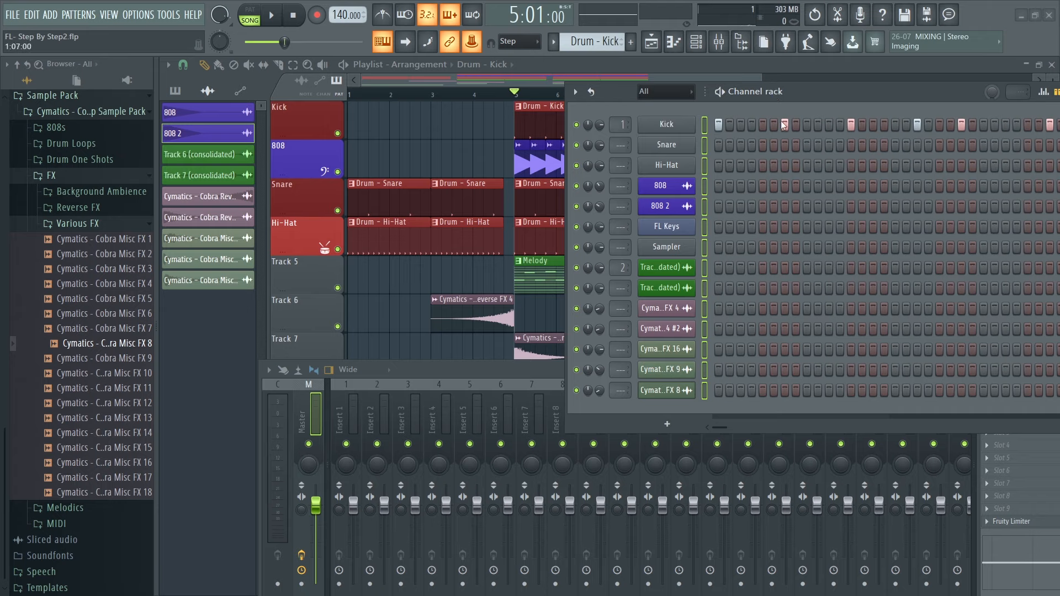
Select only the Kick channel and play briefly to check its signal on mixer track 1.
left_click(705, 166)
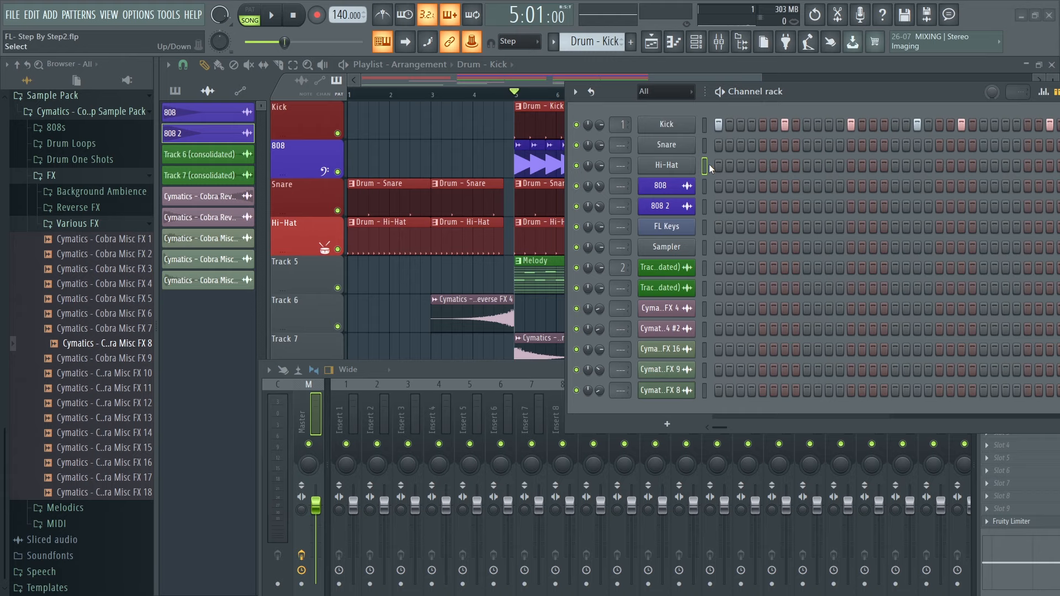
left_click(705, 126)
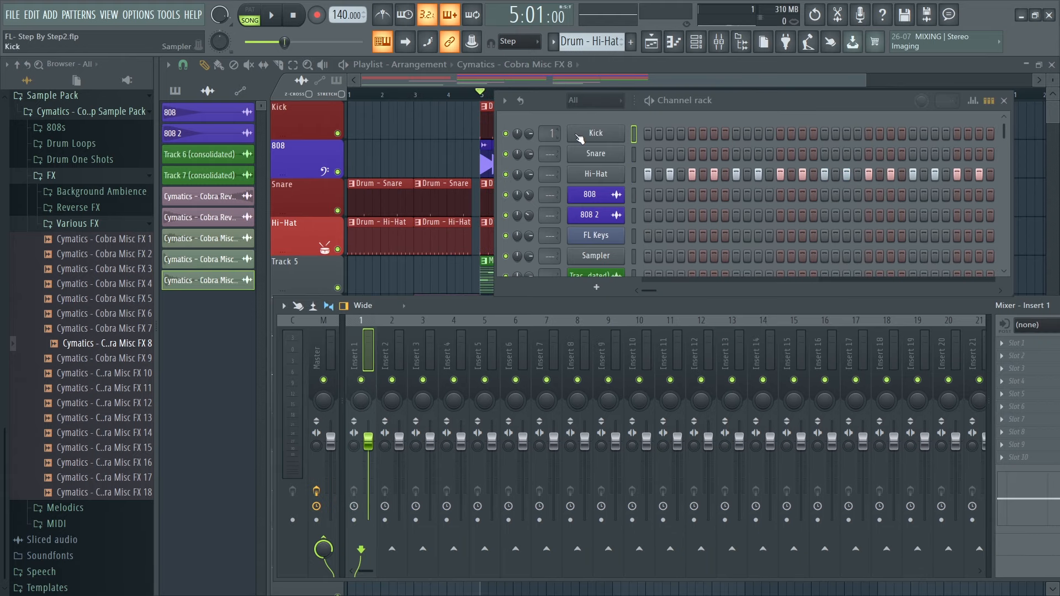
key("space")
key("space")
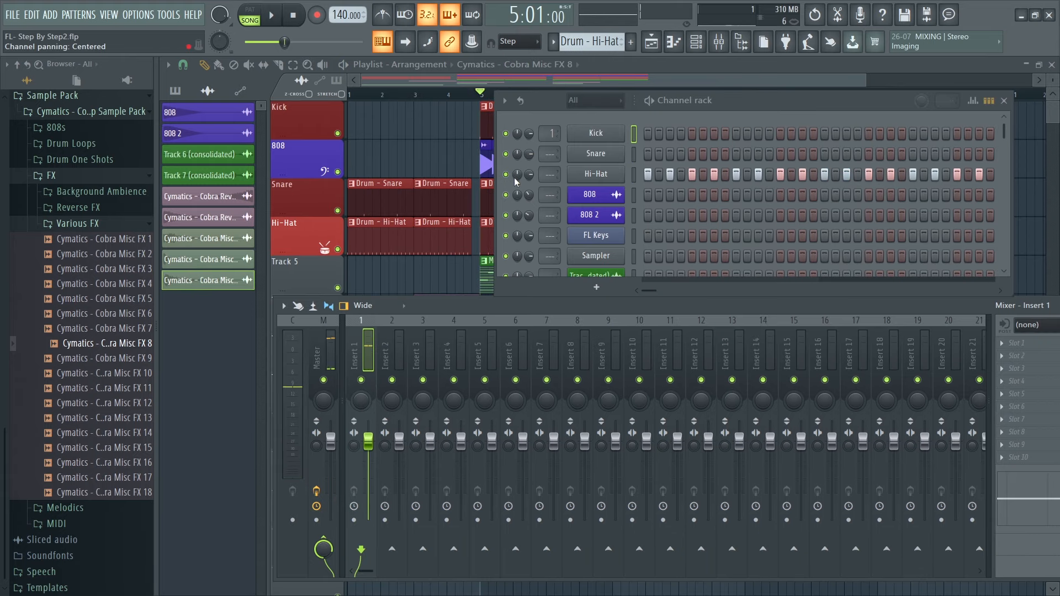
Select the Snare, Hi-Hat and 808 channels and link them to consecutive mixer tracks 2, 3 and 4.
left_click(634, 154)
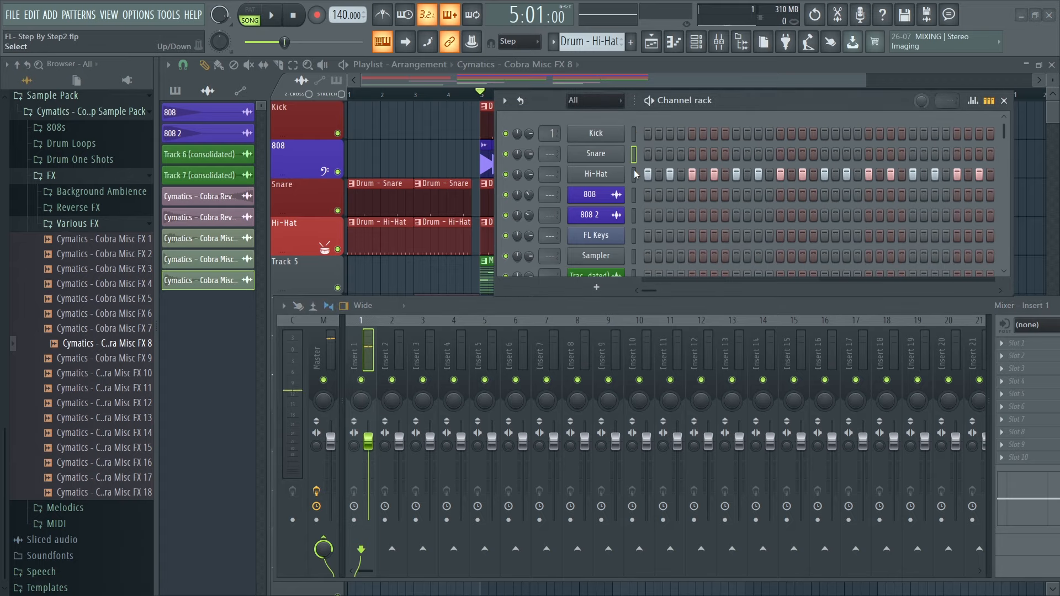
right_click(634, 196)
left_click(647, 154)
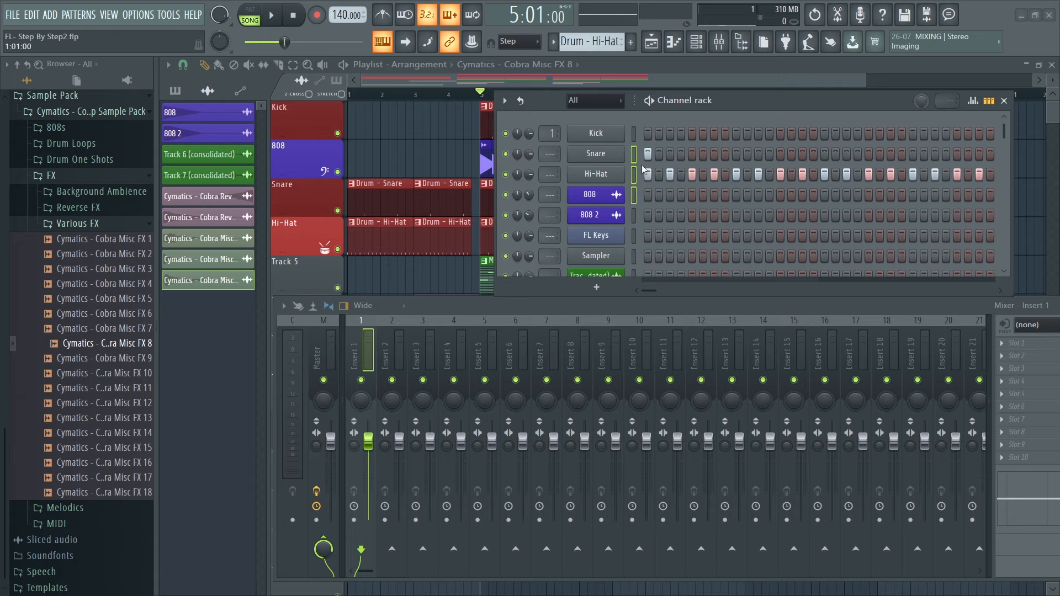
key("ctrl+l")
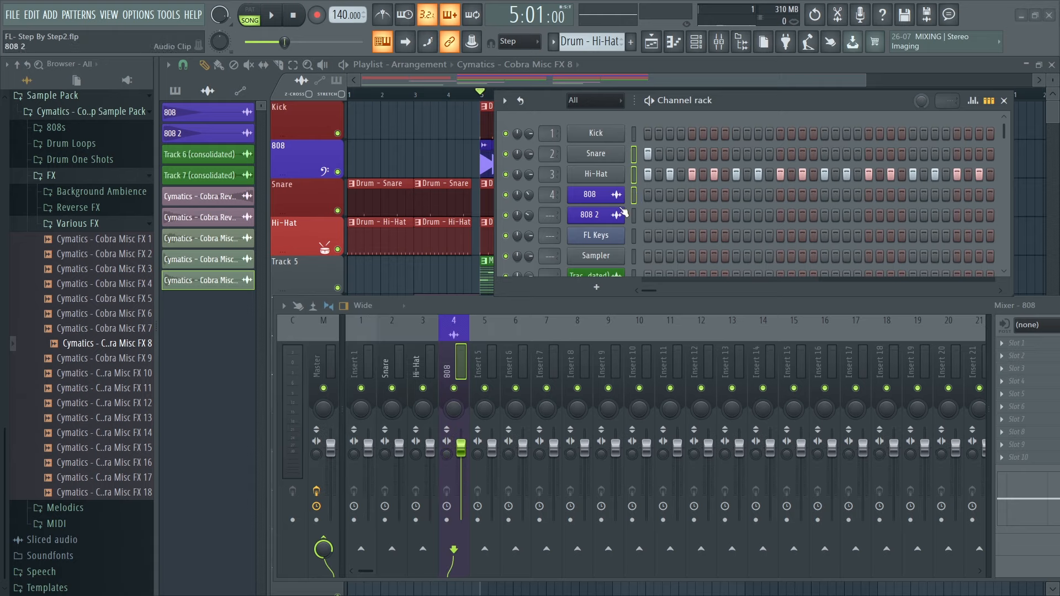
Leave only the Snare channel selected, and set the 808 2 channel's target mixer track to 4.
left_click(634, 174)
key("Up")
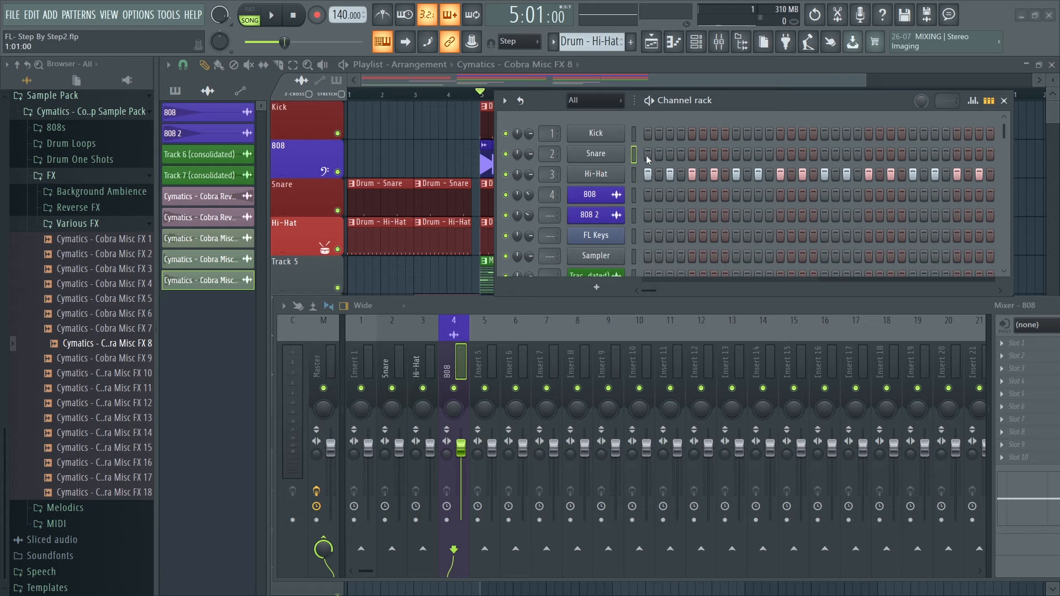
scroll(550, 215, "up", 2)
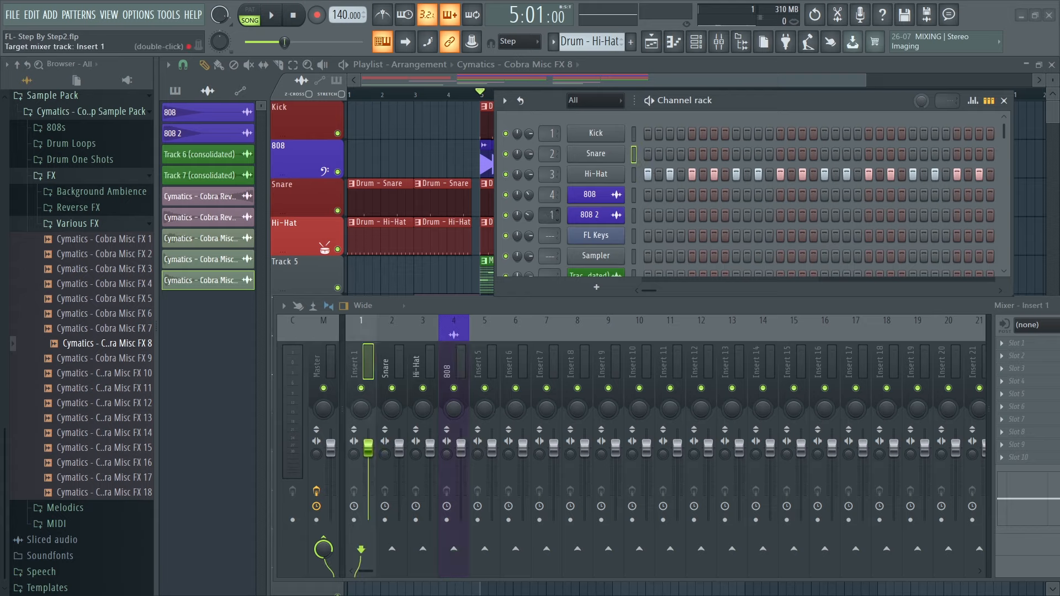
scroll(550, 215, "up", 1)
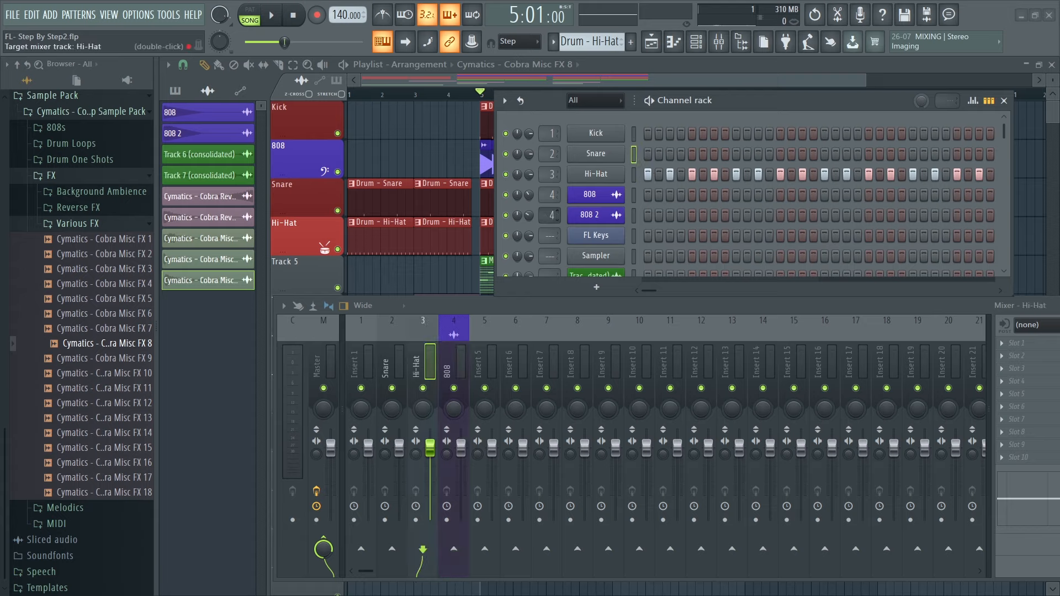
scroll(550, 215, "up", 1)
Try other target mixer tracks for the 808 channel and return it to track 4.
scroll(541, 189, "down", 3)
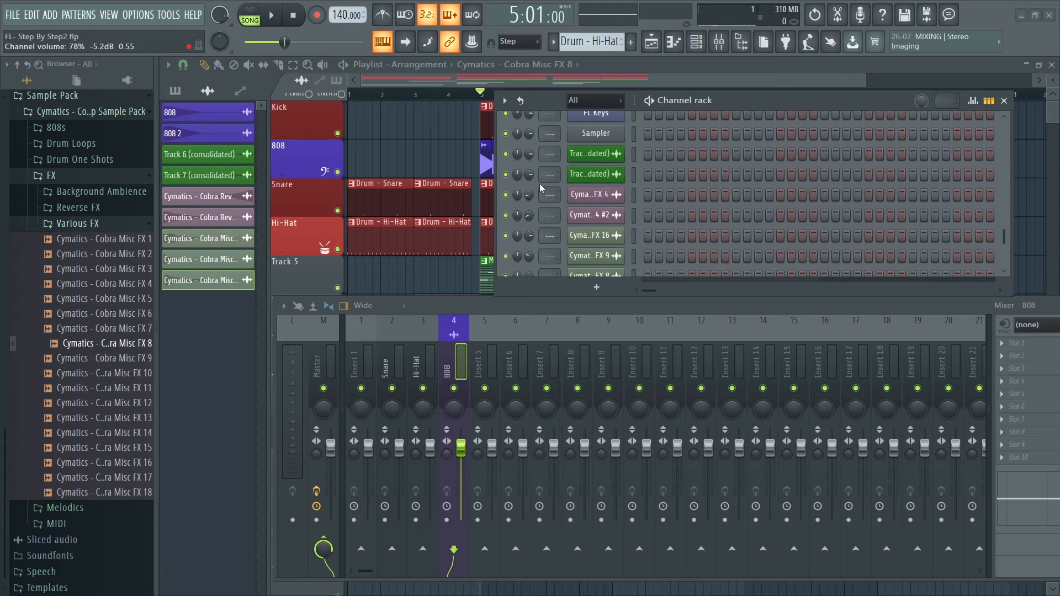
scroll(541, 189, "up", 3)
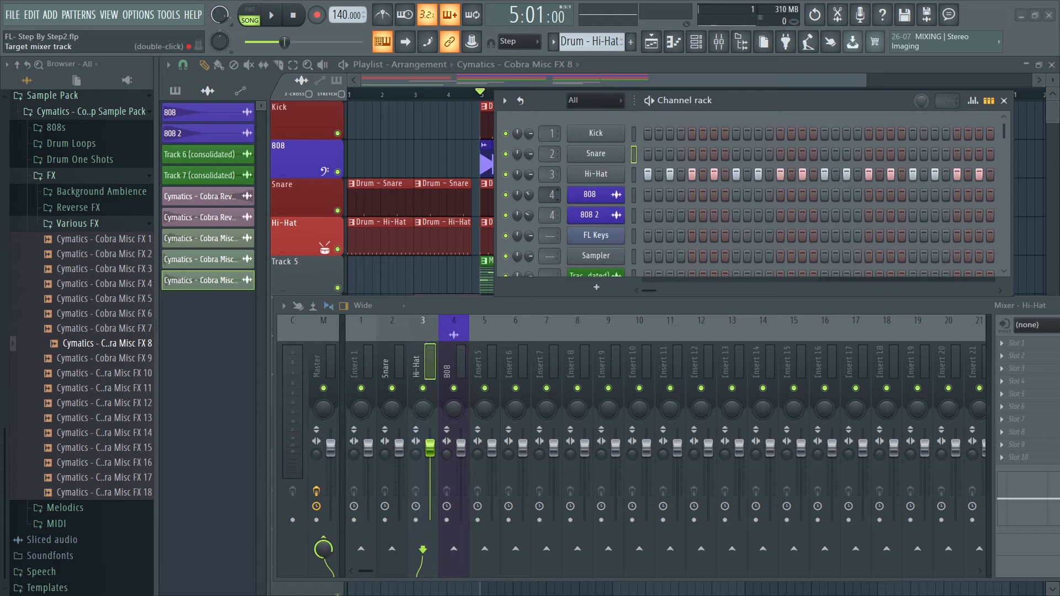
scroll(549, 195, "up", 2)
scroll(550, 195, "down", 2)
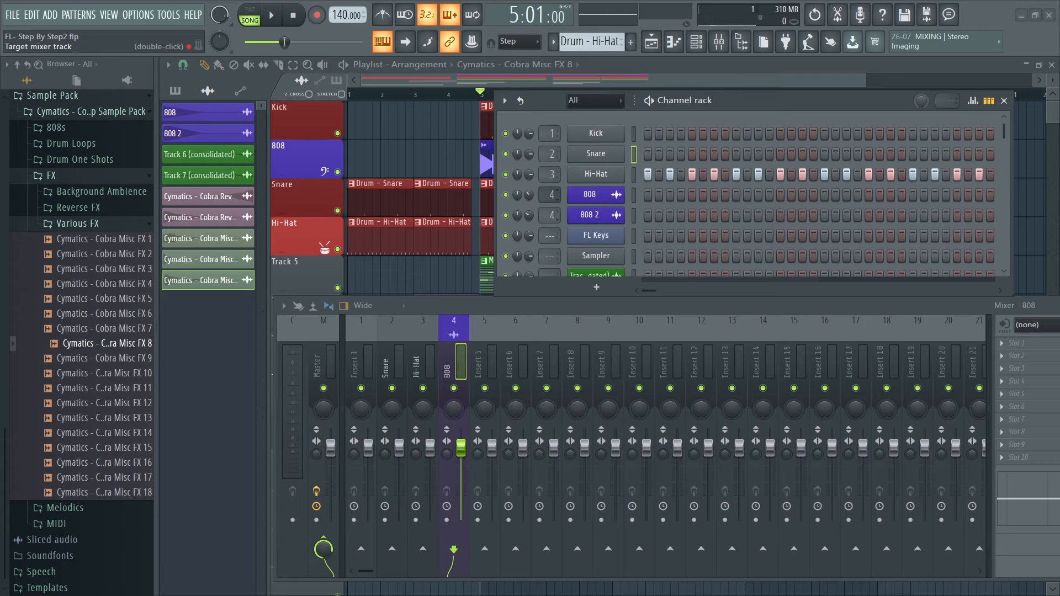
scroll(549, 194, "down", 2)
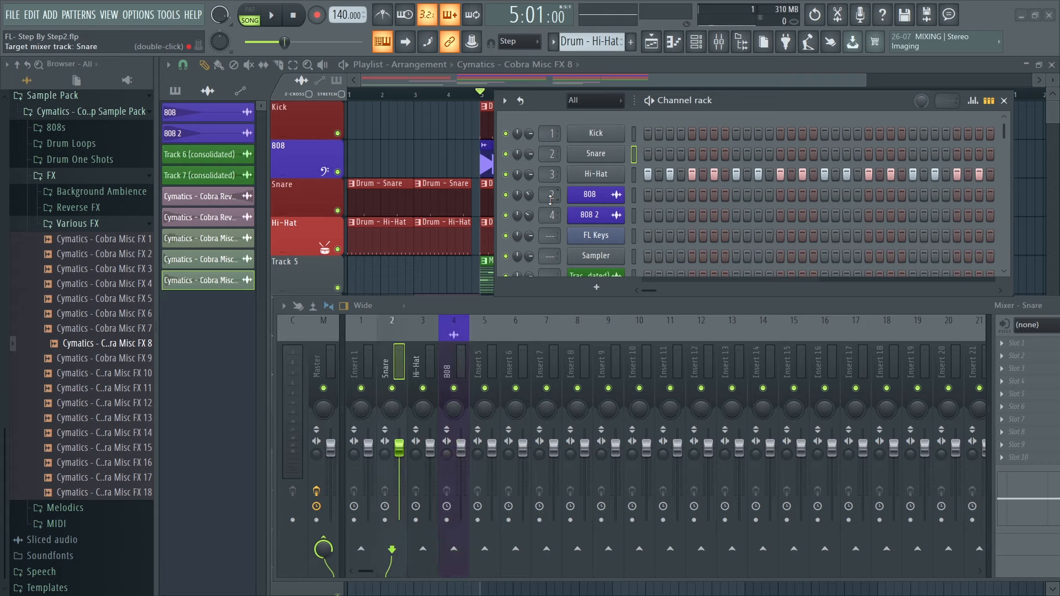
scroll(550, 195, "up", 1)
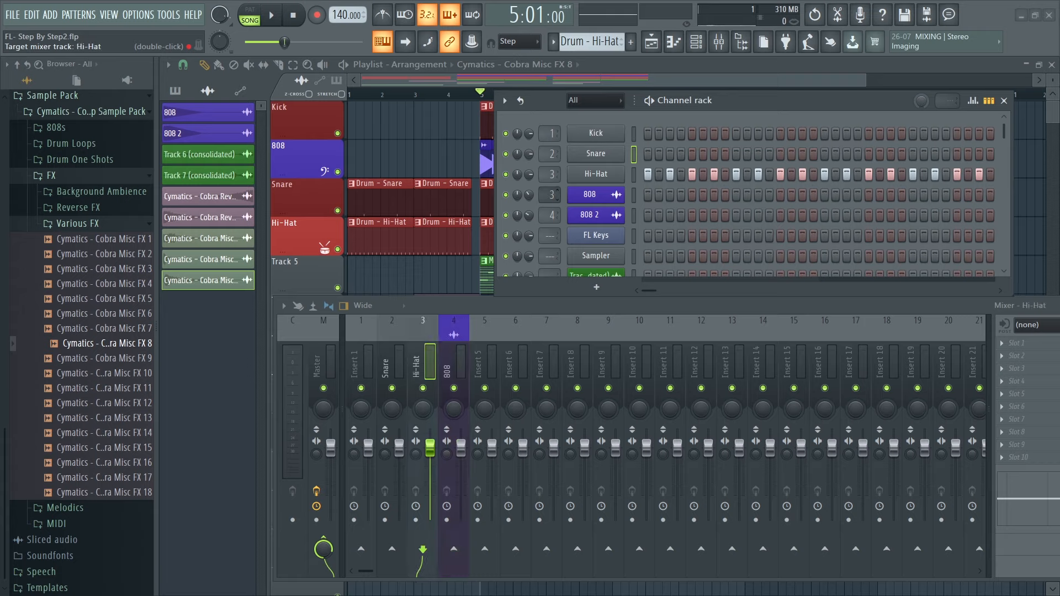
scroll(550, 195, "up", 1)
Set the FL Keys channel's target mixer track to 5 and briefly view its plugin window.
scroll(551, 236, "up", 4)
scroll(551, 236, "up", 1)
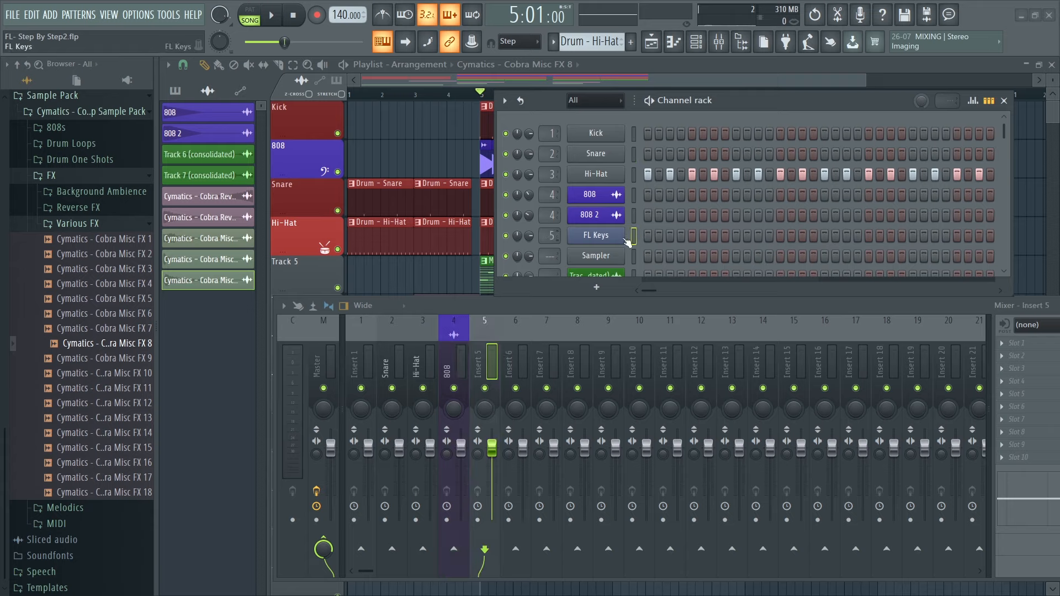
left_click(602, 236)
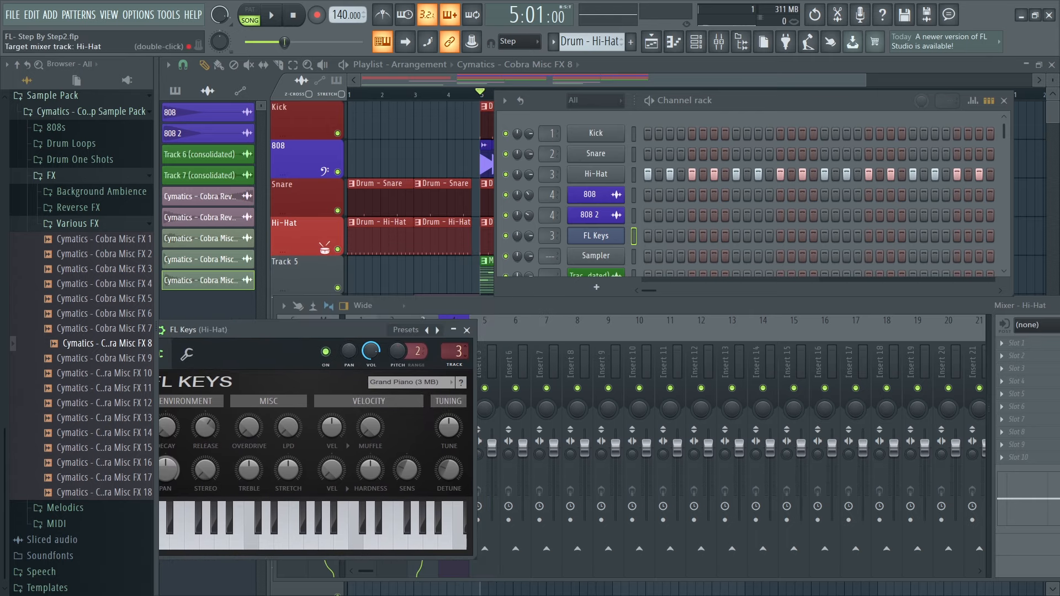
left_click(468, 331)
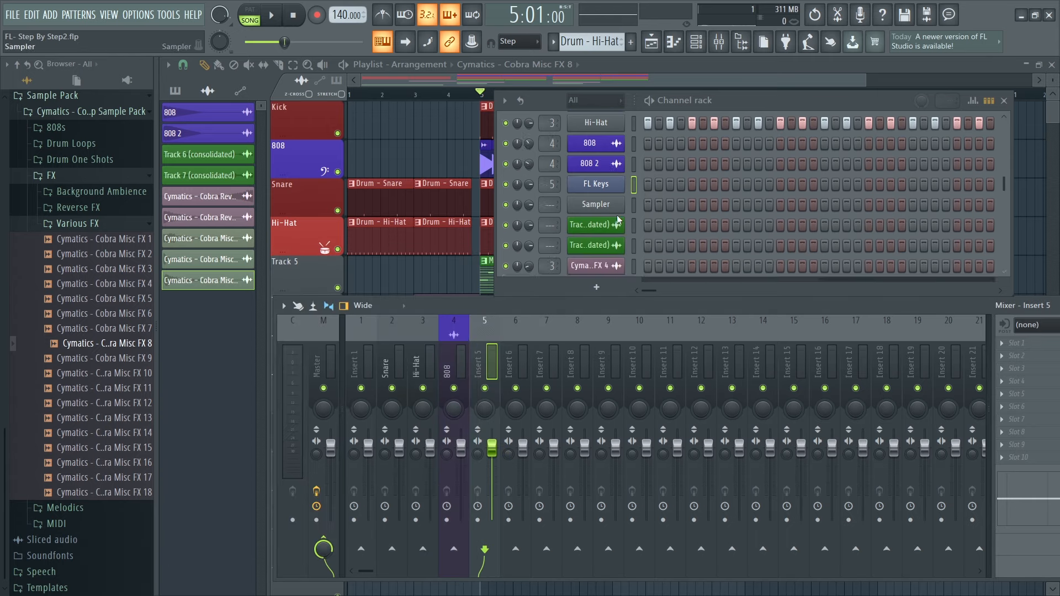
Rename mixer track 6 as Fxs and give it a gold color.
left_click(507, 362)
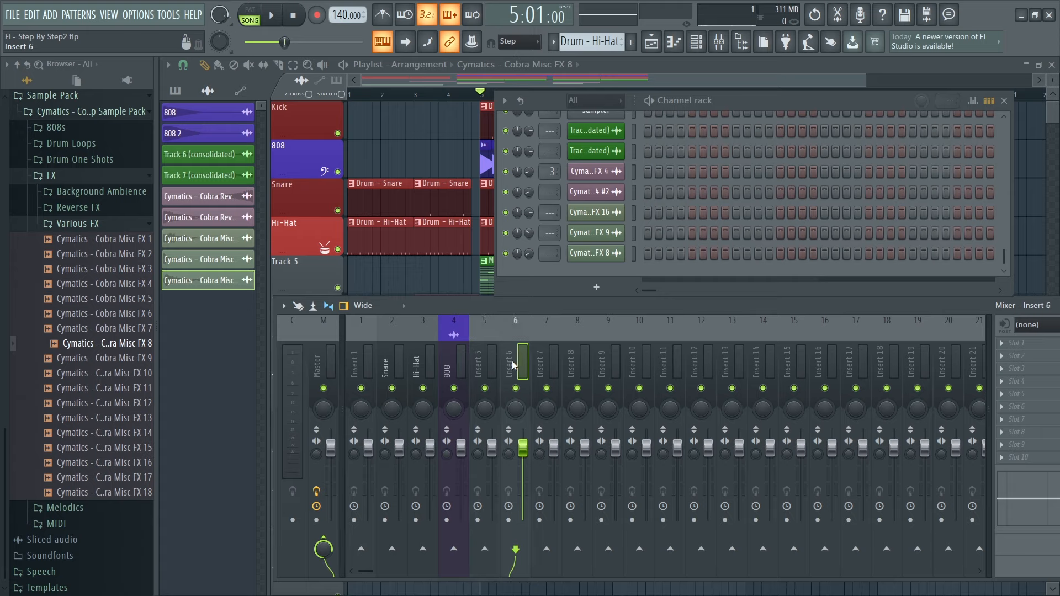
right_click(509, 364)
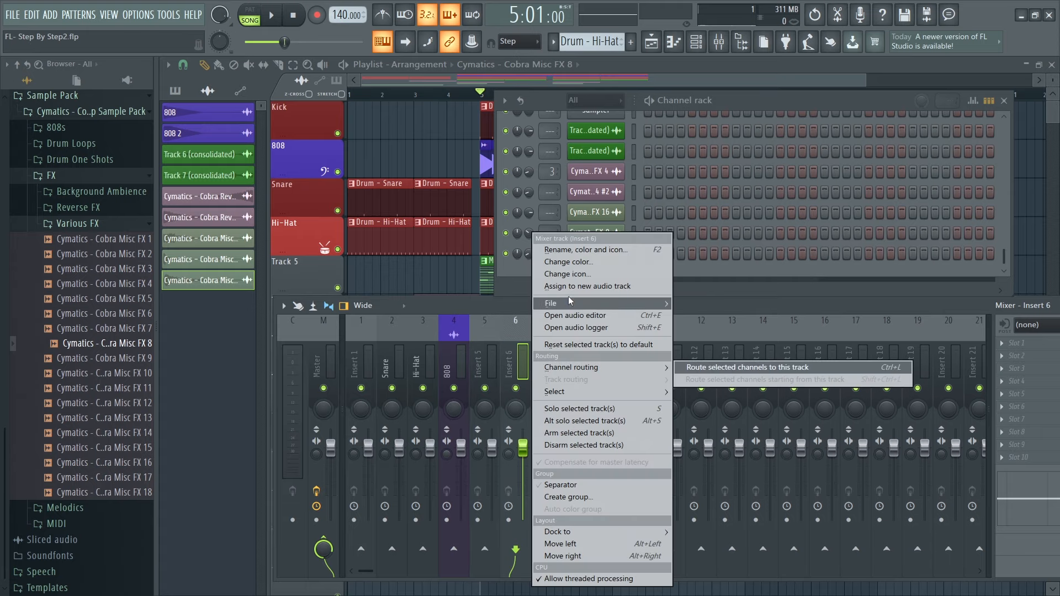
left_click(574, 249)
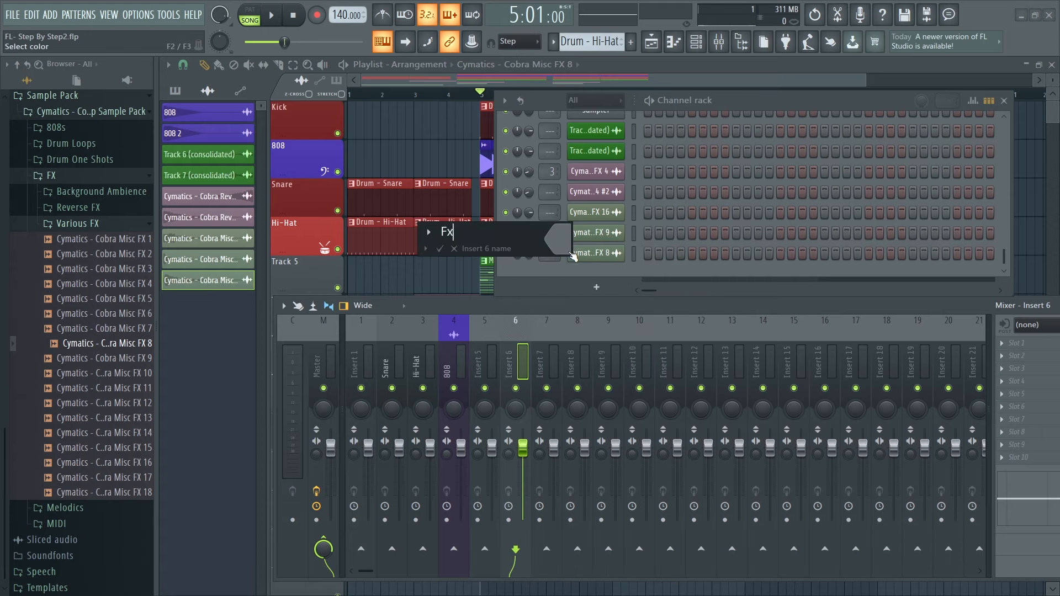
left_click(570, 251)
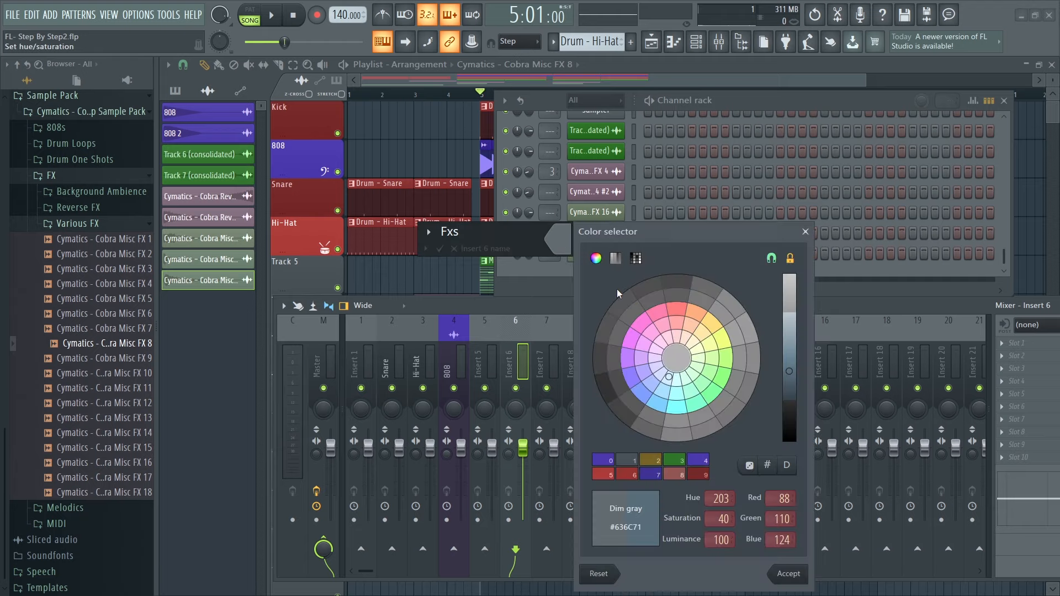
left_click(711, 326)
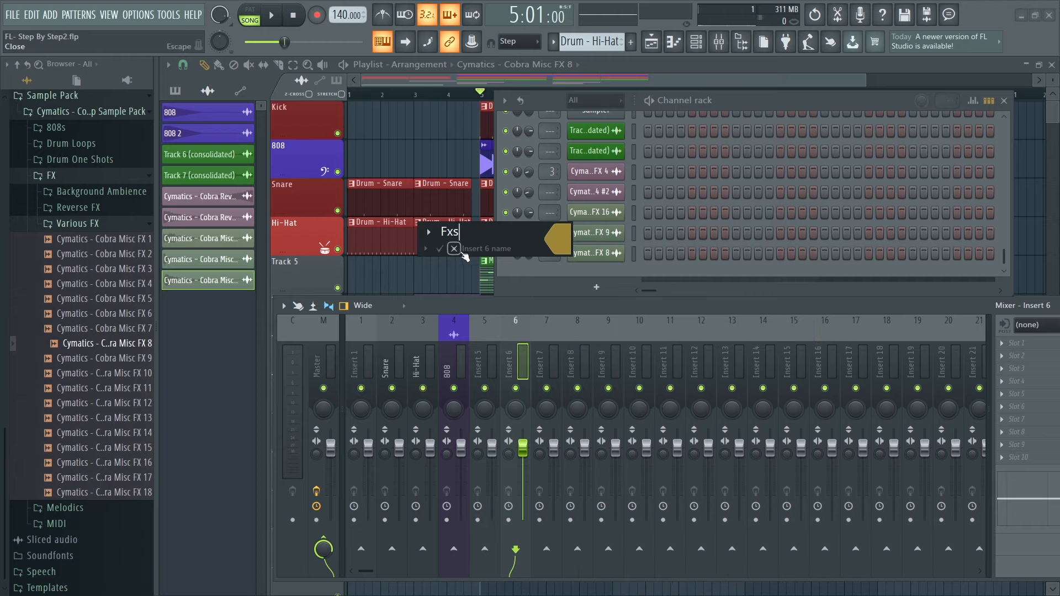
left_click(439, 249)
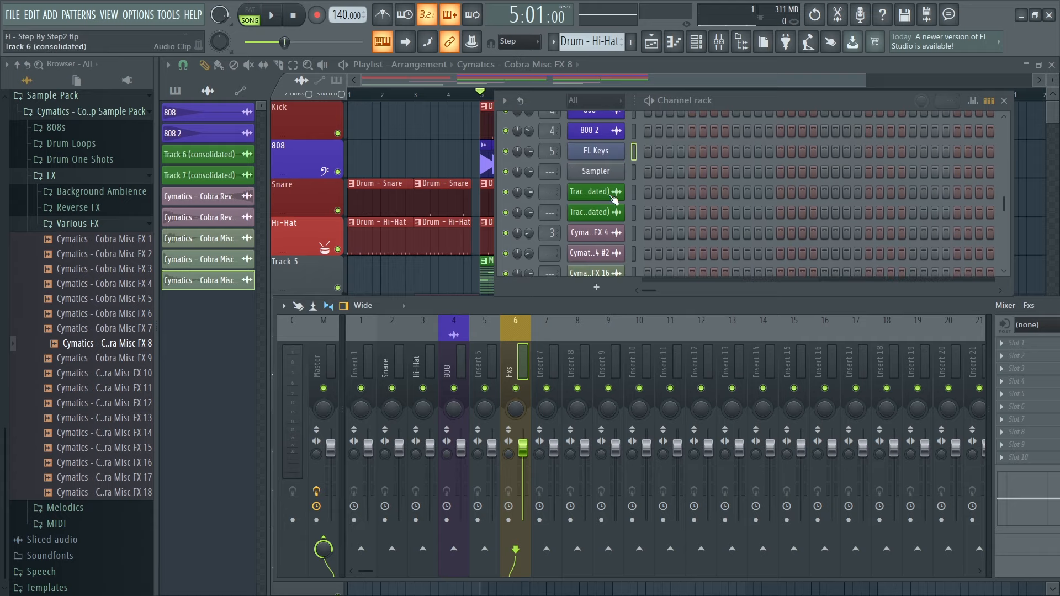
Set the target mixer track of all Cymatics FX clip channels to 6.
left_click_drag(549, 254, 549, 191)
scroll(596, 218, "up", 3)
scroll(597, 218, "up", 1)
left_click_drag(551, 253, 552, 227)
Delete the Track 6 (consolidated) and Track 7 (consolidated) channels from the channel rack.
right_click(597, 192)
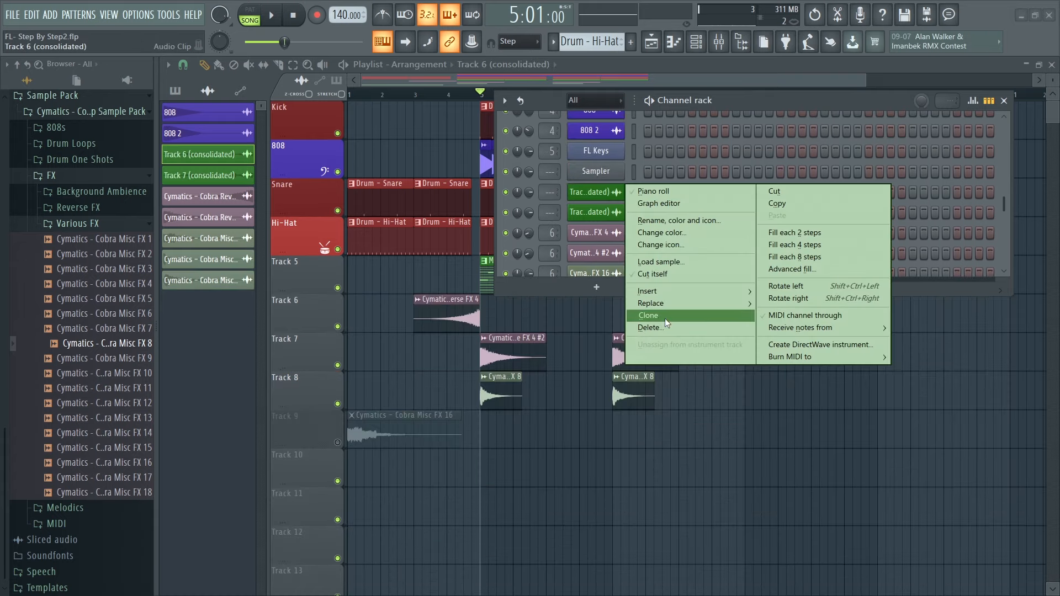
left_click(670, 327)
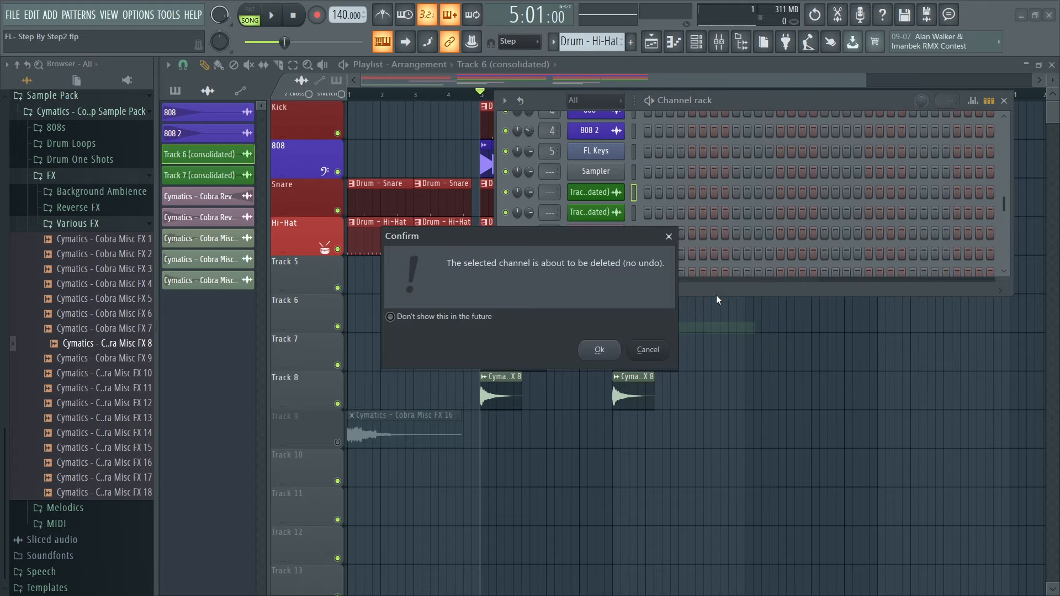
left_click(596, 349)
right_click(597, 276)
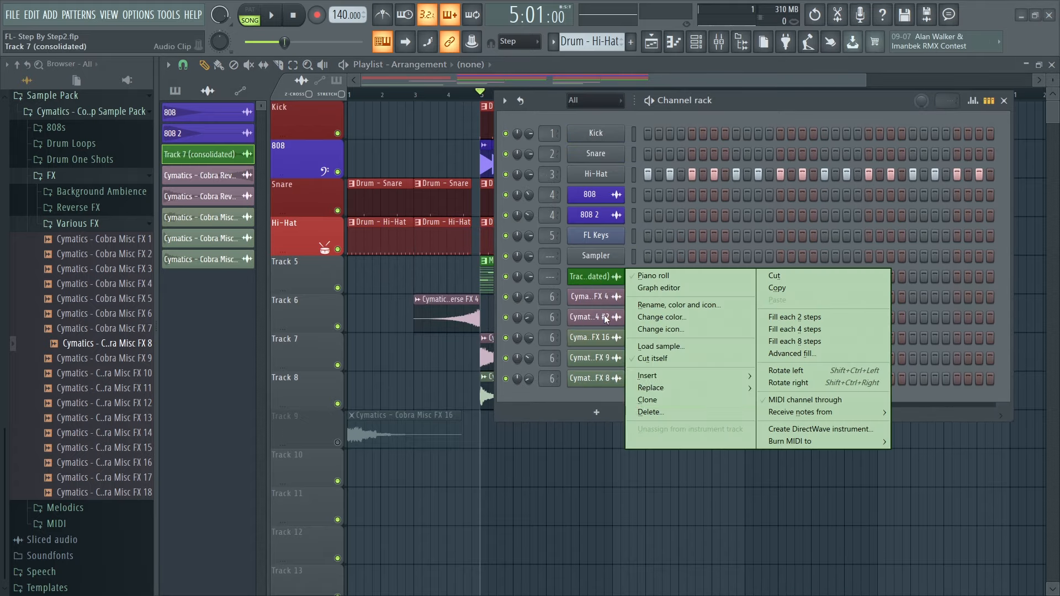
left_click(648, 412)
left_click(598, 351)
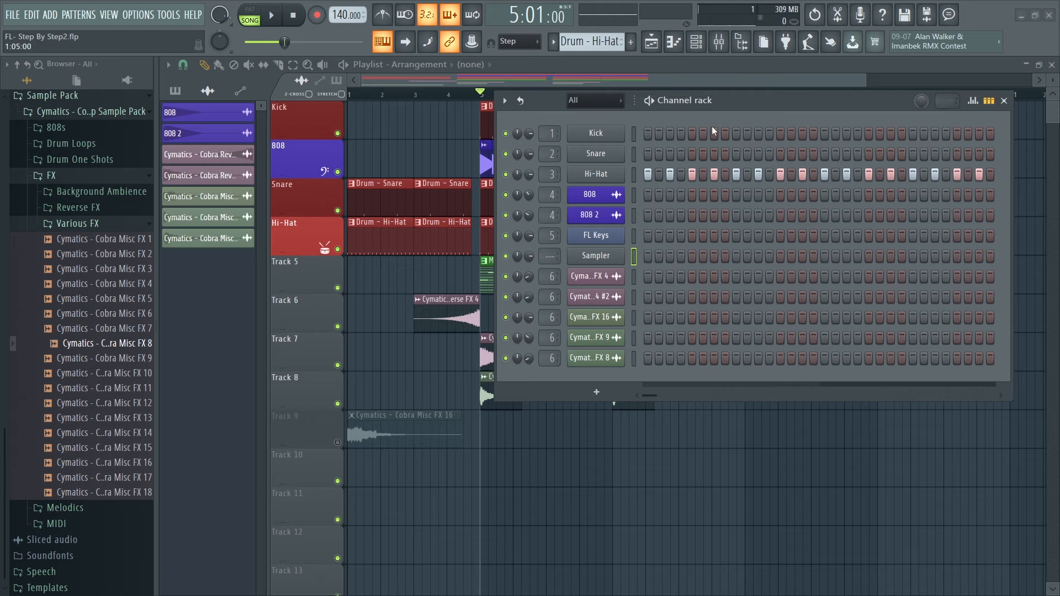
Reopen the mixer and move the channel rack clear of the mixer tracks in use.
left_click_drag(791, 100, 771, 192)
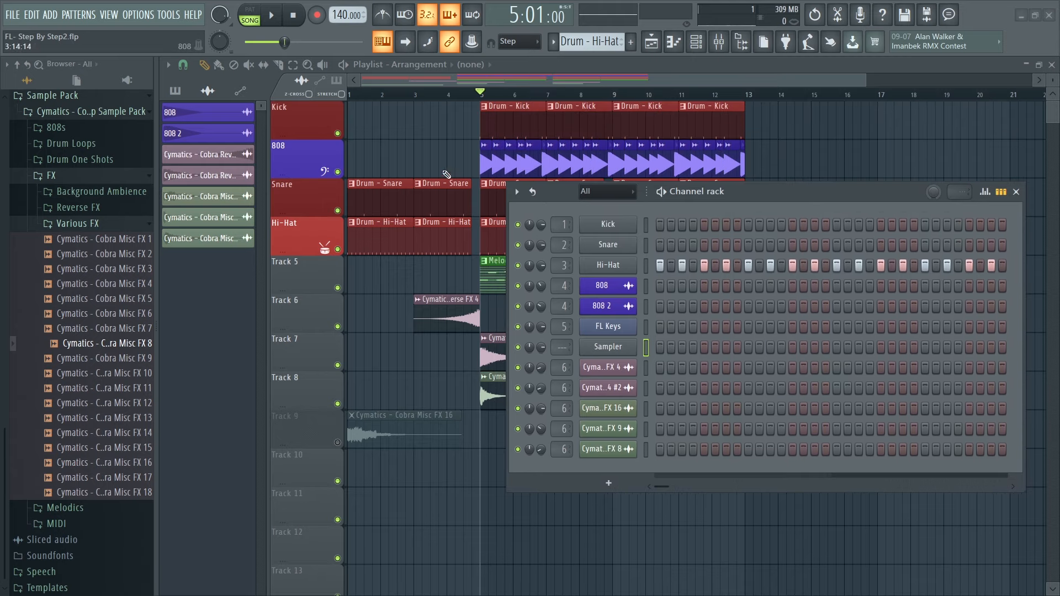
left_click(719, 43)
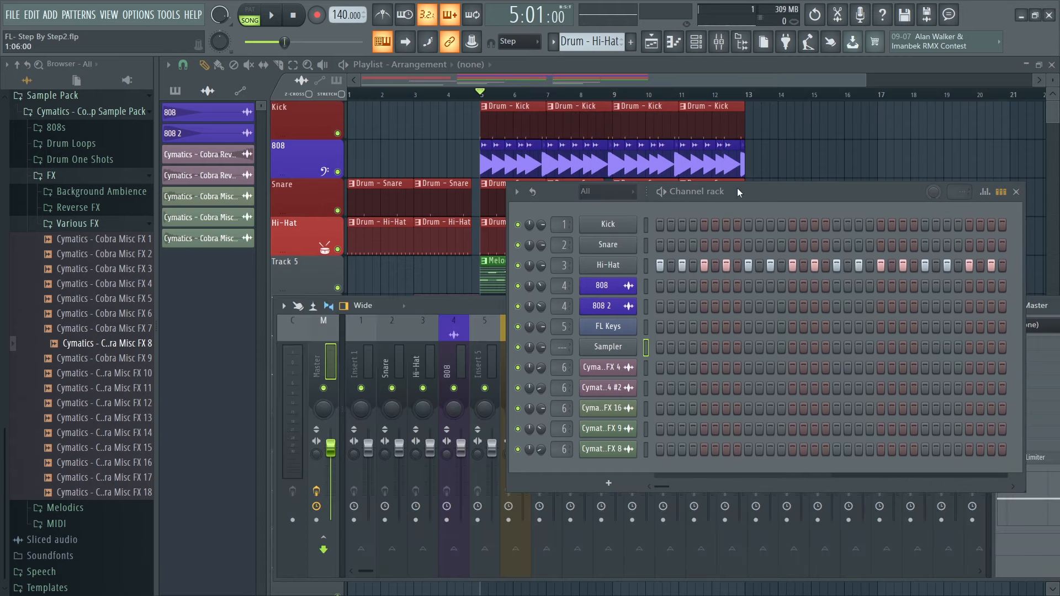
left_click_drag(740, 192, 866, 338)
Play the song's intro and check the signal levels on the routed mixer tracks.
left_click(443, 98)
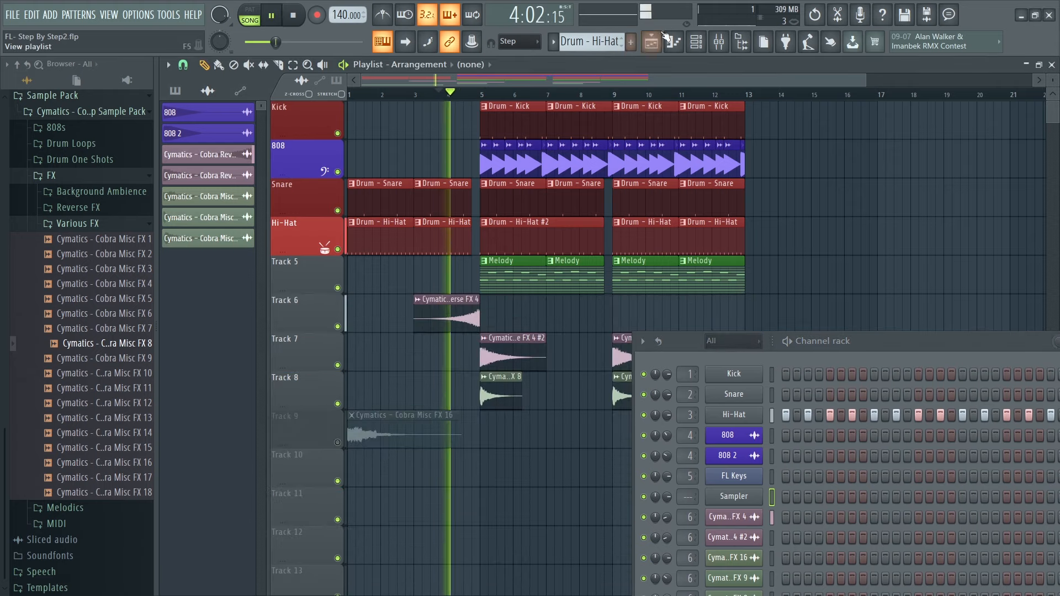
left_click_drag(413, 100, 343, 106)
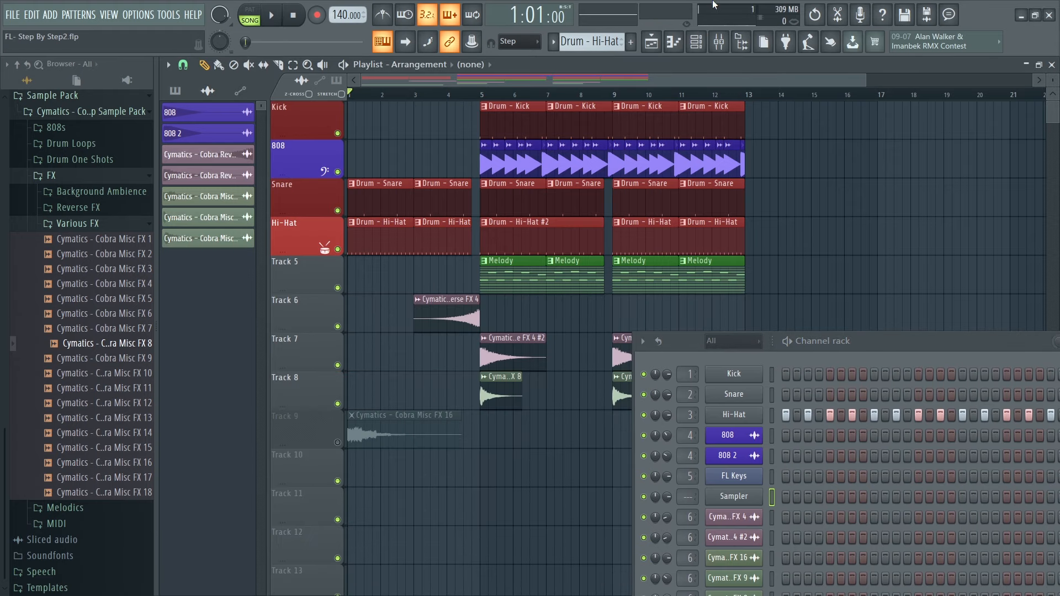
left_click(726, 50)
key("space")
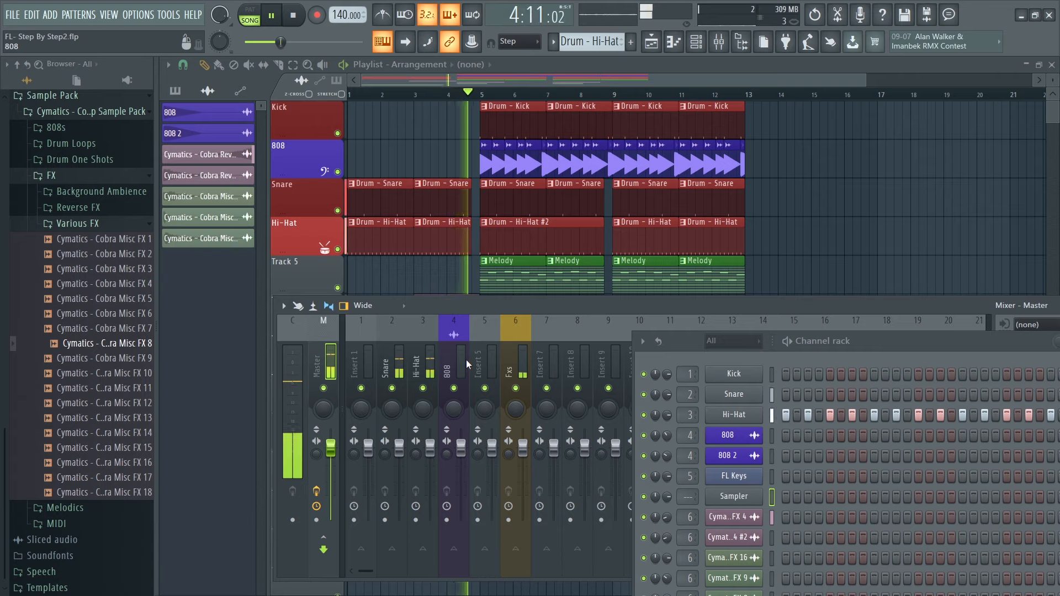
key("space")
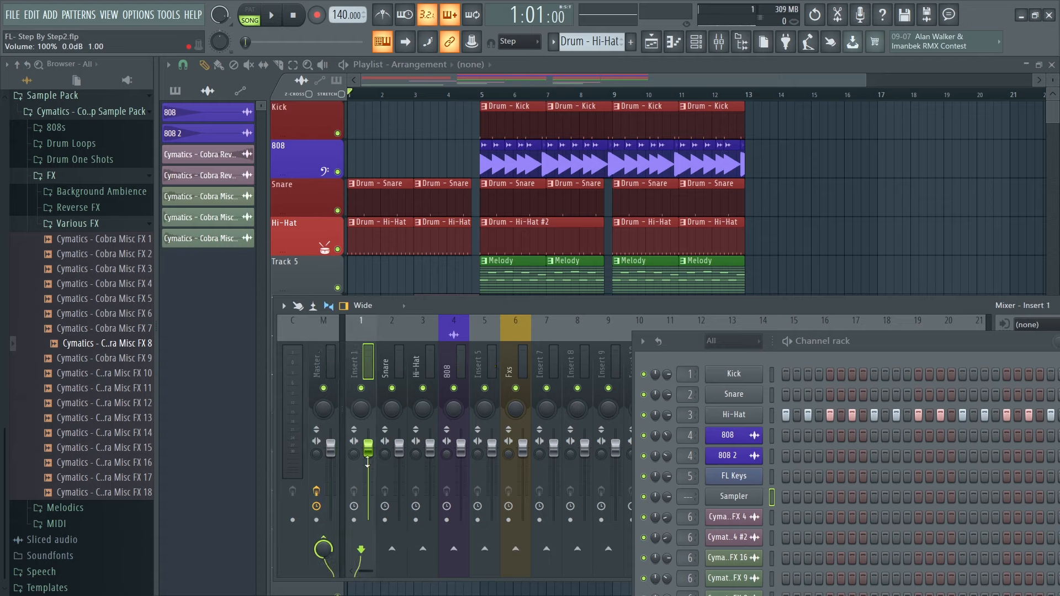
Rename mixer track 1 as Kick.
right_click(360, 384)
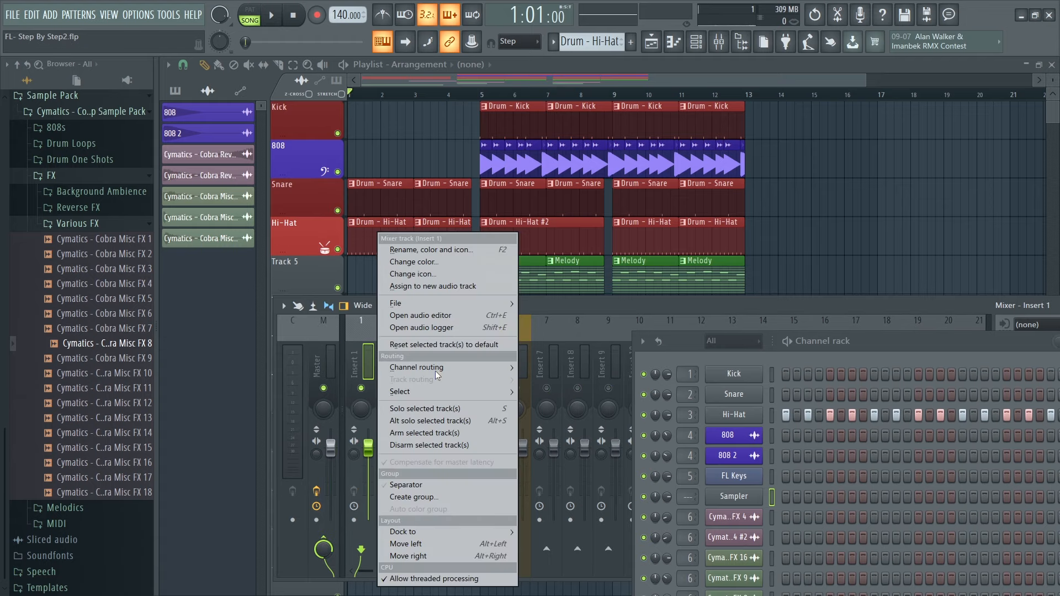
left_click(426, 250)
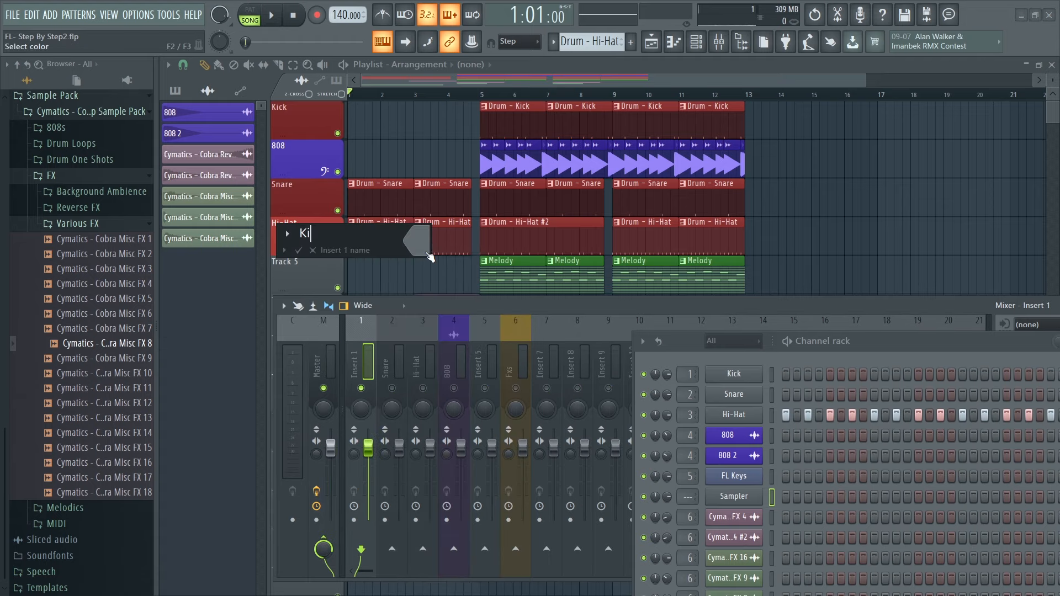
key("Return")
Play the song from bar 5 and lower the volume faders of the Snare and Hi-Hat mixer tracks.
key("space")
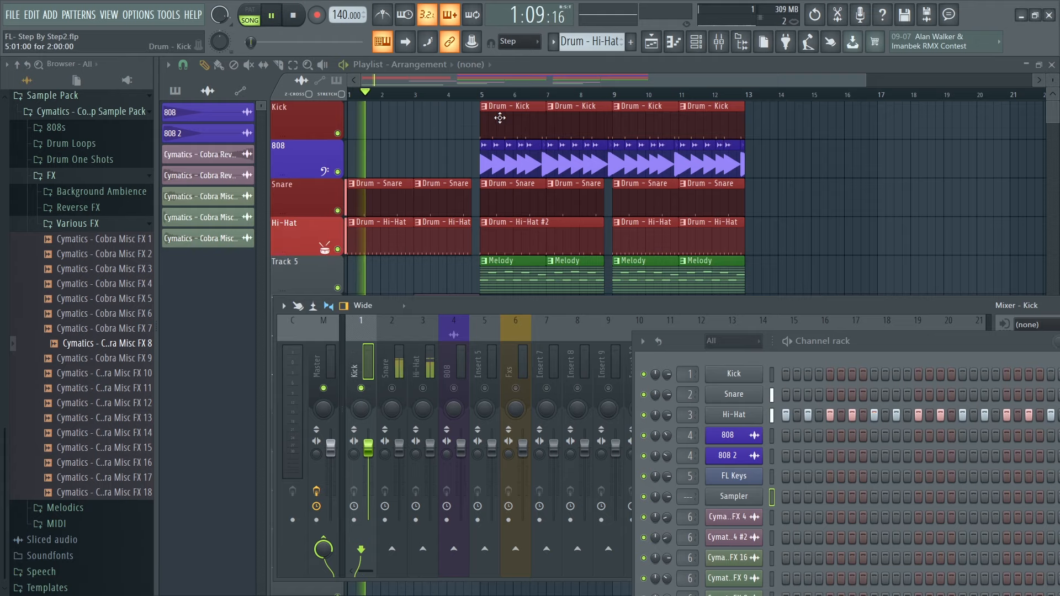
left_click(488, 91)
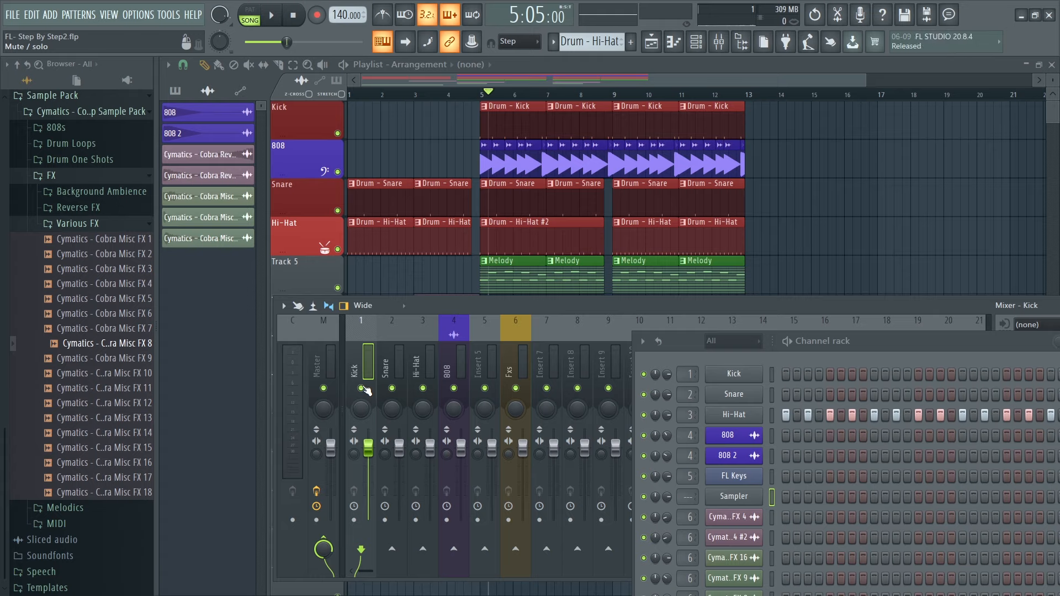
key("space")
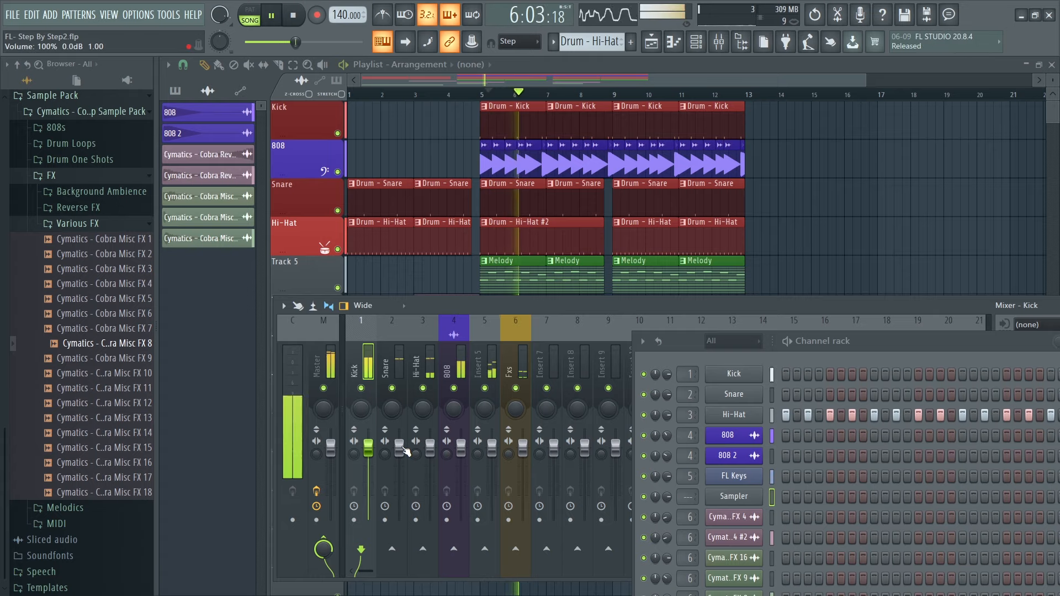
left_click_drag(406, 452, 430, 457)
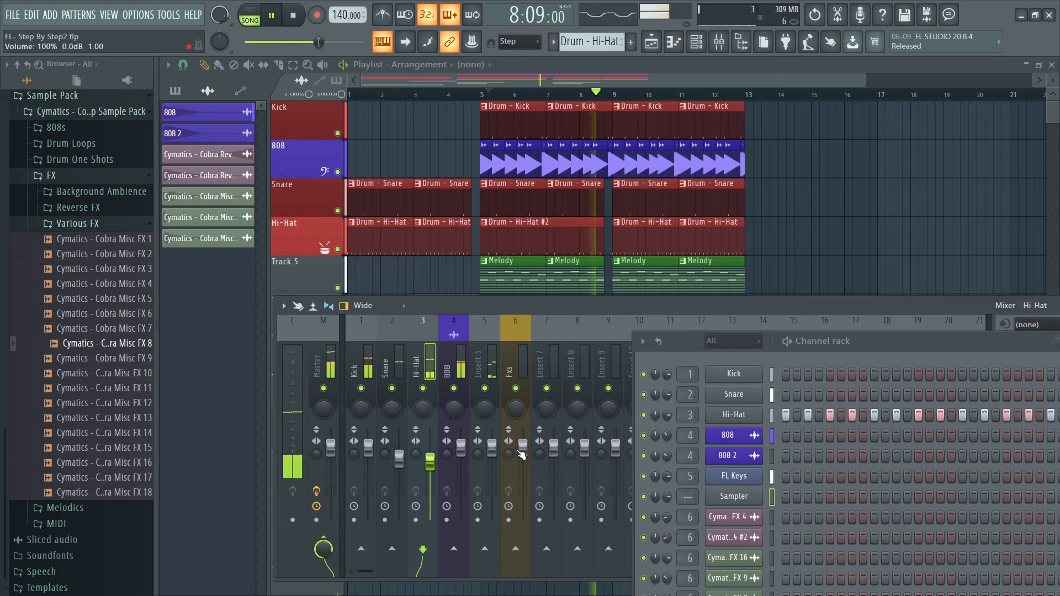
Rename mixer track 5 as Keys, lower its volume fader and stop playback.
left_click(478, 375)
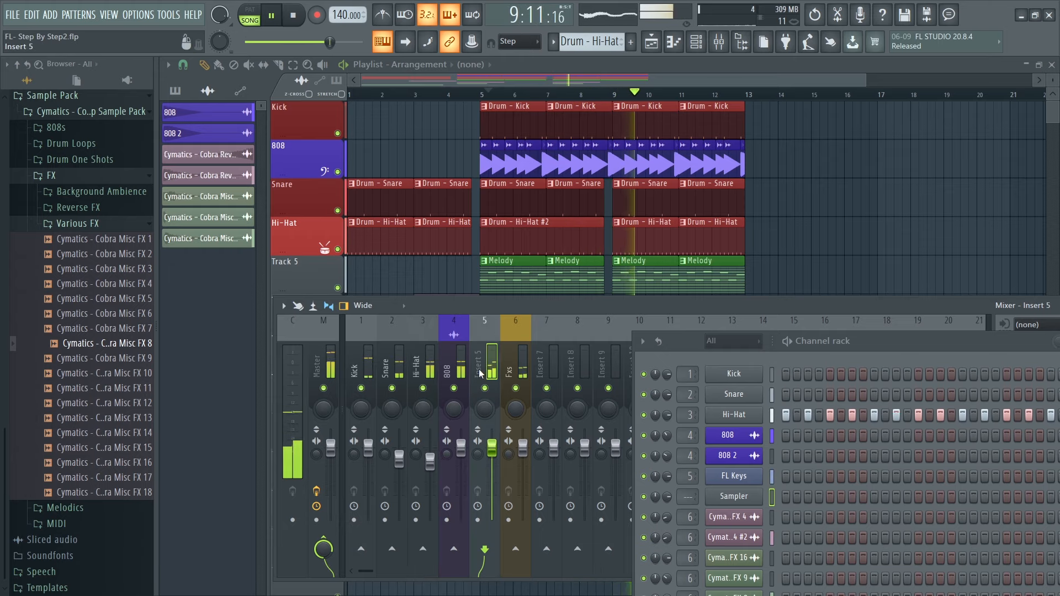
right_click(478, 374)
left_click(544, 247)
type("Keys")
key("Return")
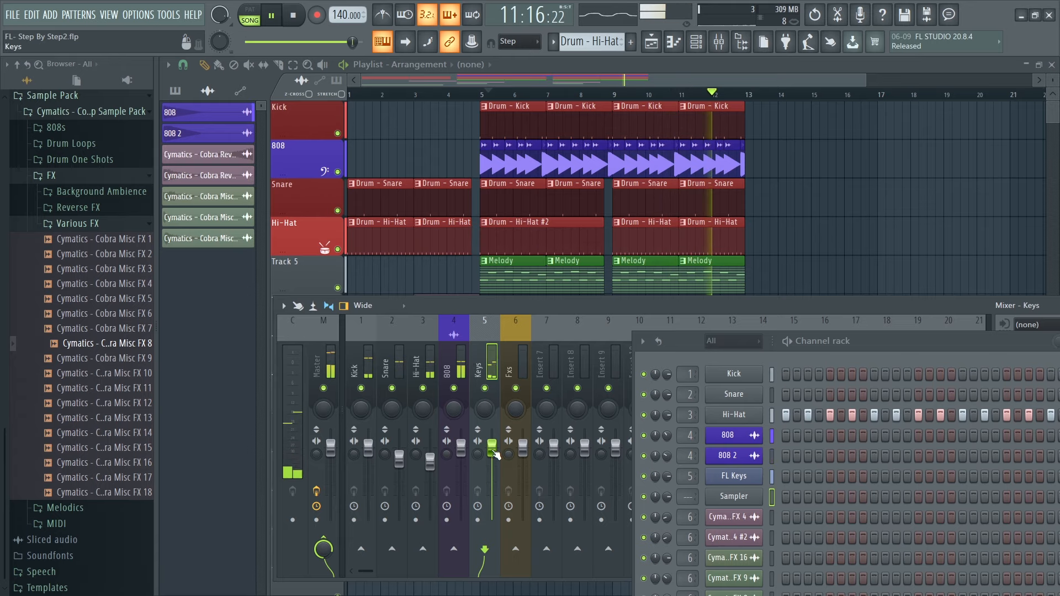
left_click_drag(495, 453, 493, 463)
key("space")
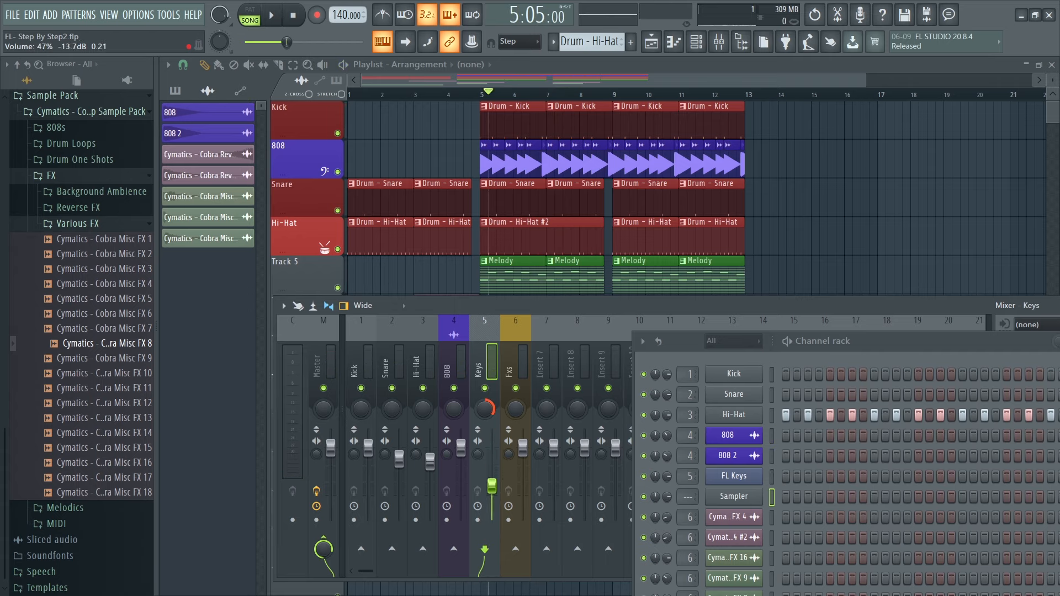
Reset the Keys mixer track's panning and stereo separation, and move the mixer window higher over the playlist.
right_click(493, 418)
left_click(514, 403)
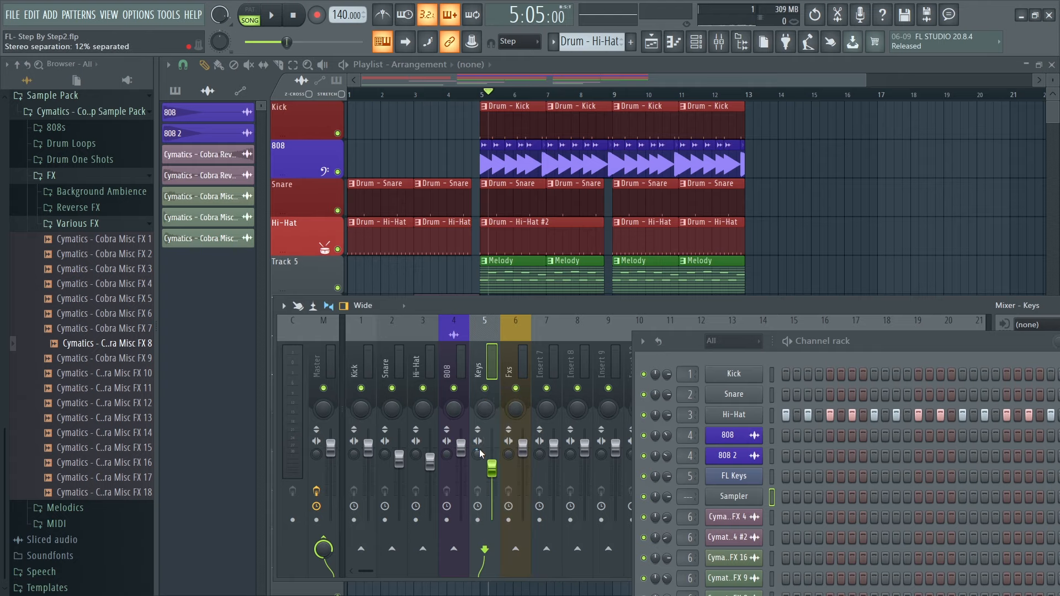
right_click(480, 449)
left_click(517, 398)
left_click_drag(513, 305, 463, 251)
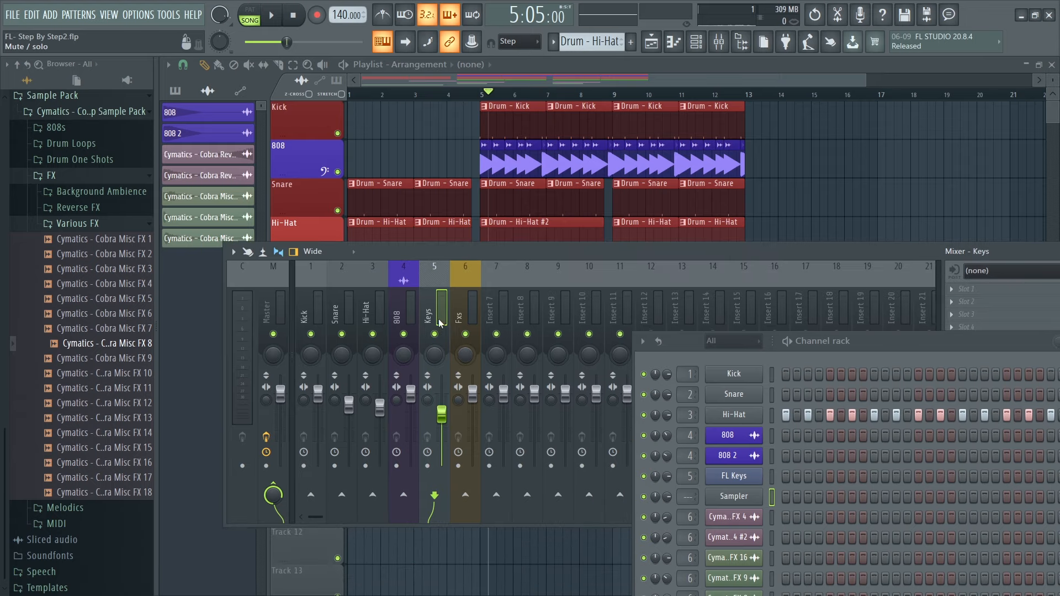
Raise the Keys mixer track's volume to about -3.6 dB while the song plays, and stop playback.
key("space")
mouse_move(444, 414)
left_mouse_down()
mouse_move(444, 376)
mouse_move(443, 420)
mouse_move(443, 405)
left_mouse_up()
key("space")
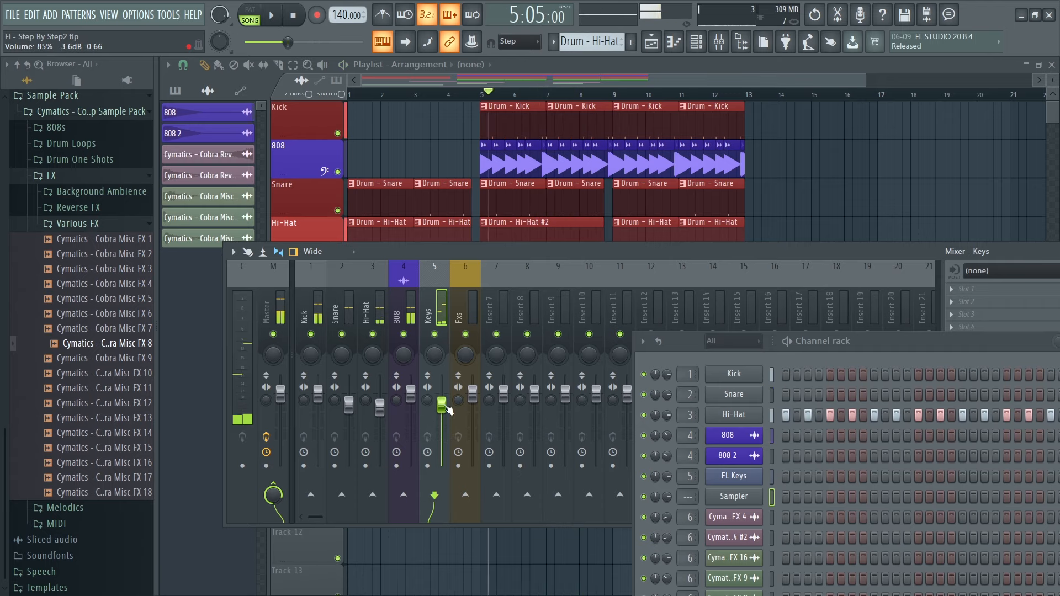
Move the mixer window higher and farther left, and the channel rack lower so that it covers less of the mixer.
left_click_drag(891, 263, 841, 246)
left_click_drag(963, 344, 836, 441)
left_click_drag(364, 231, 305, 193)
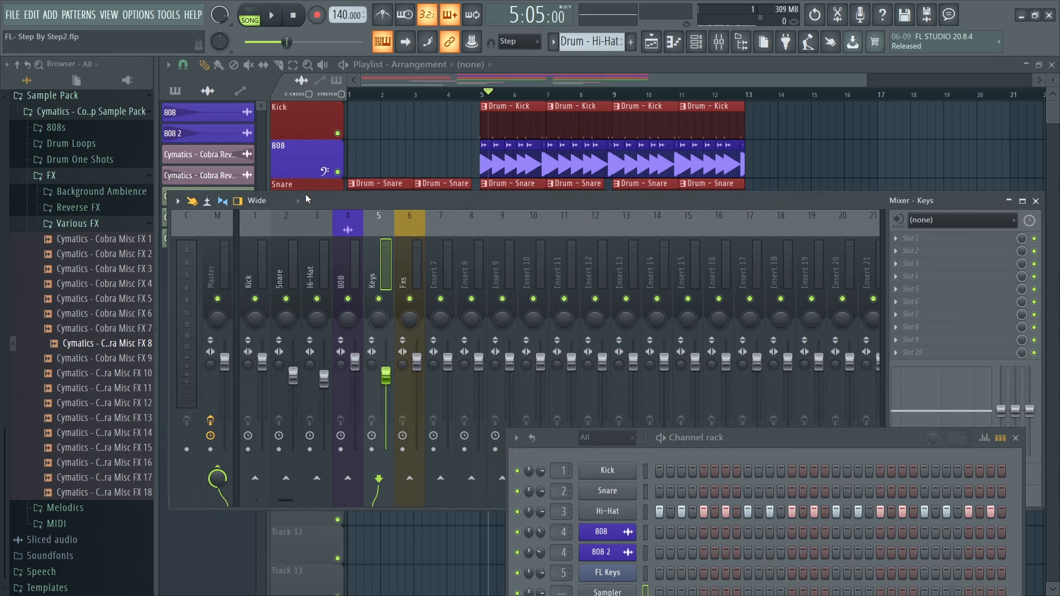
Try the Compact, Compact 2 and Compact alt mixer layouts, and set the layout to Wide 2.
left_click(273, 205)
left_click(273, 215)
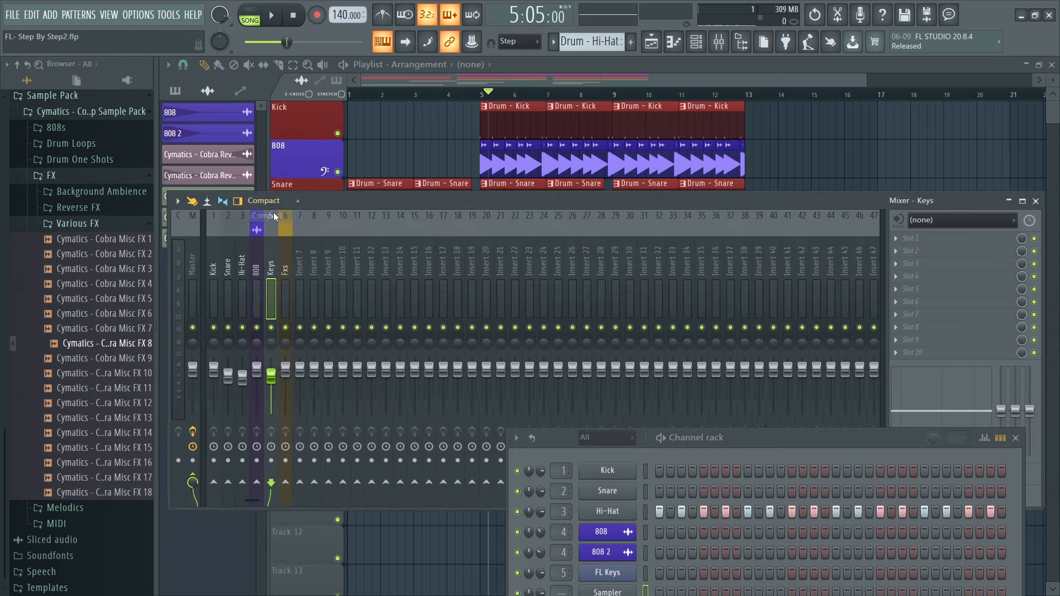
left_click(268, 201)
left_click(270, 228)
left_click(278, 202)
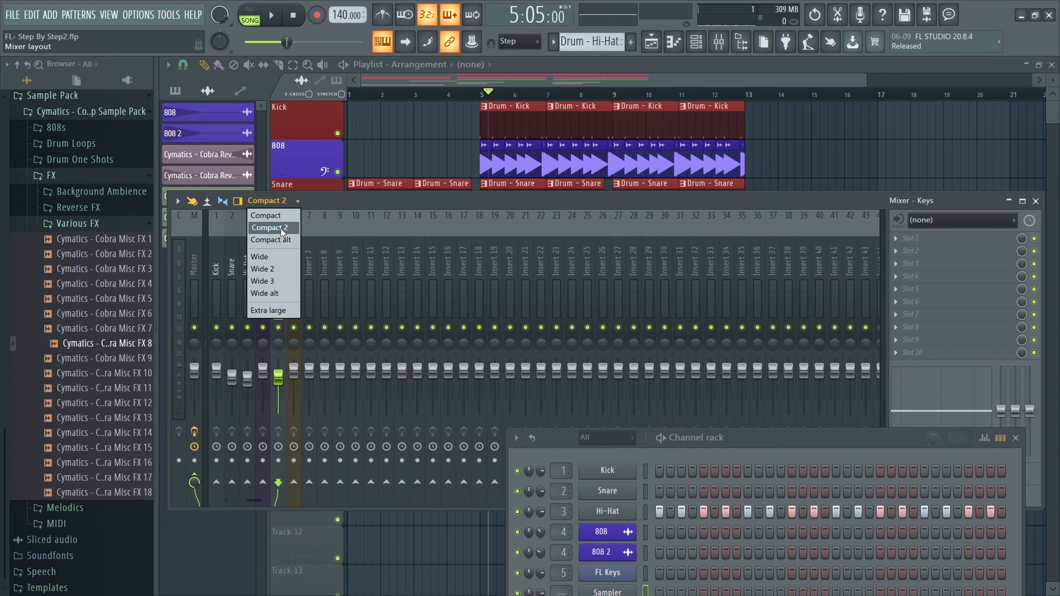
left_click(280, 239)
left_click(282, 201)
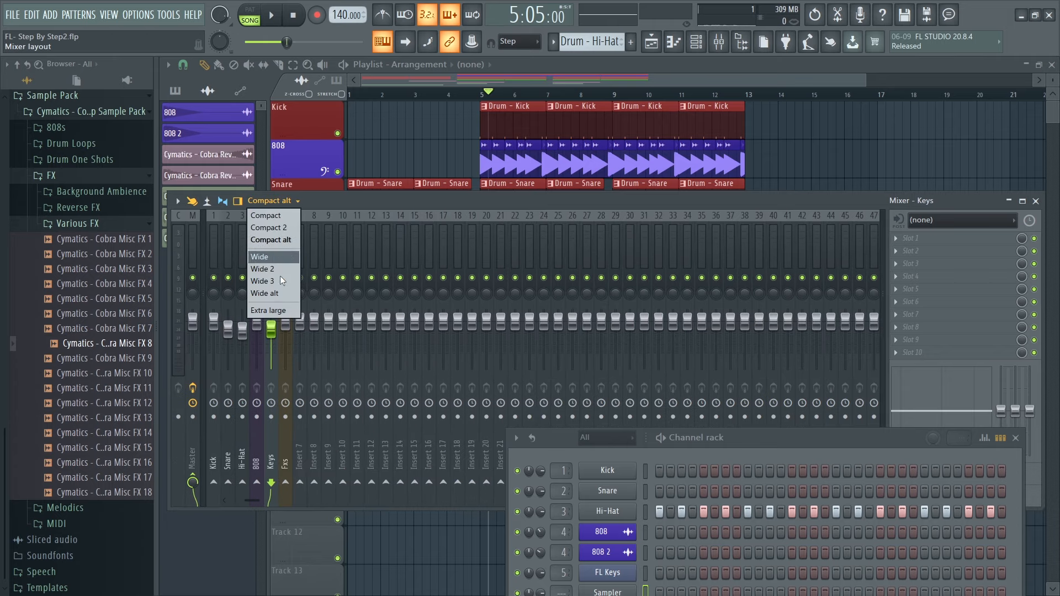
left_click(267, 269)
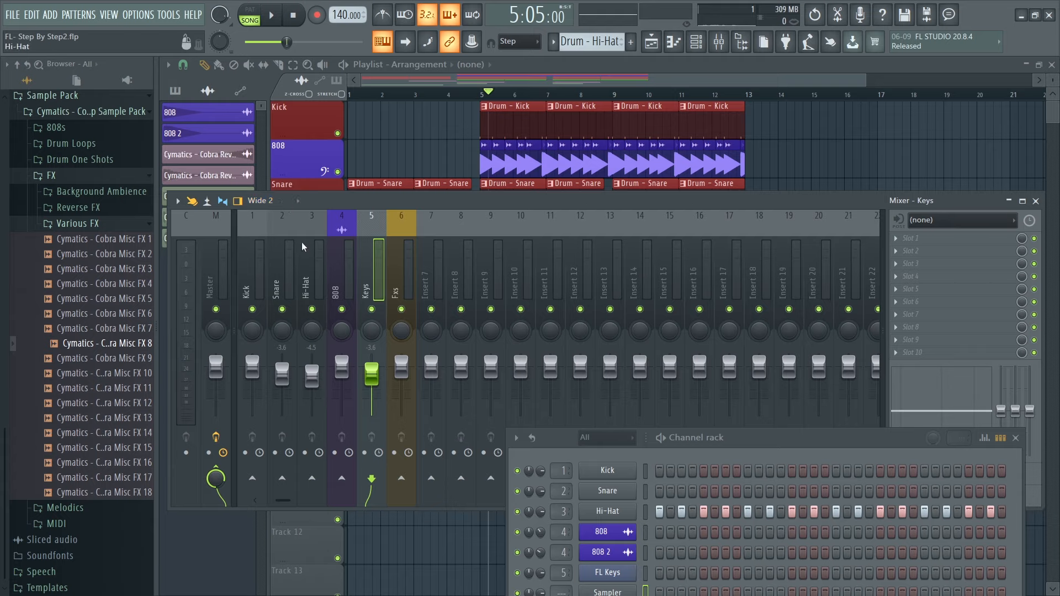
left_click(260, 201)
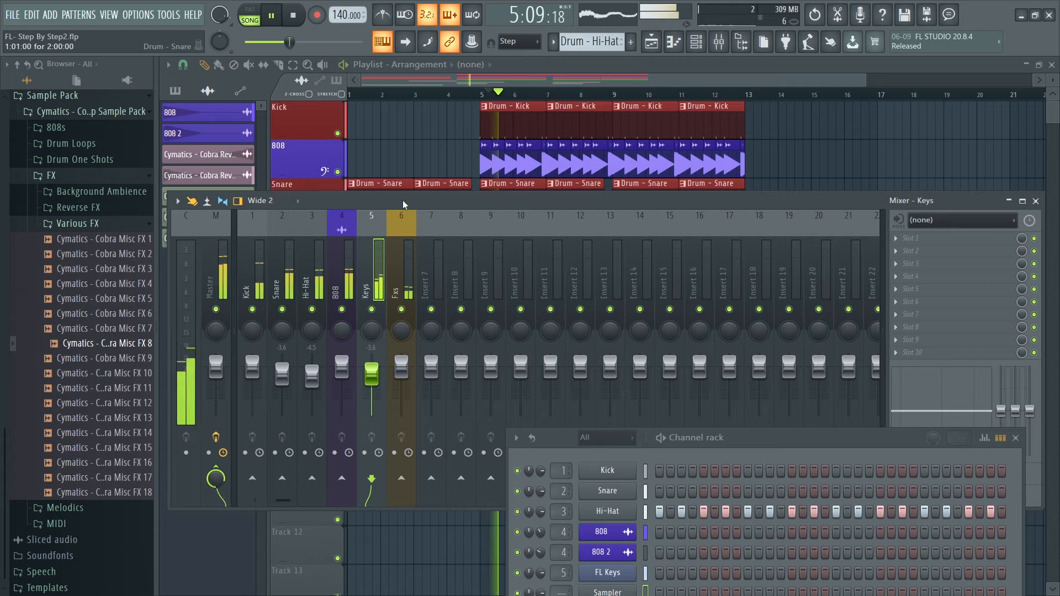
key("space")
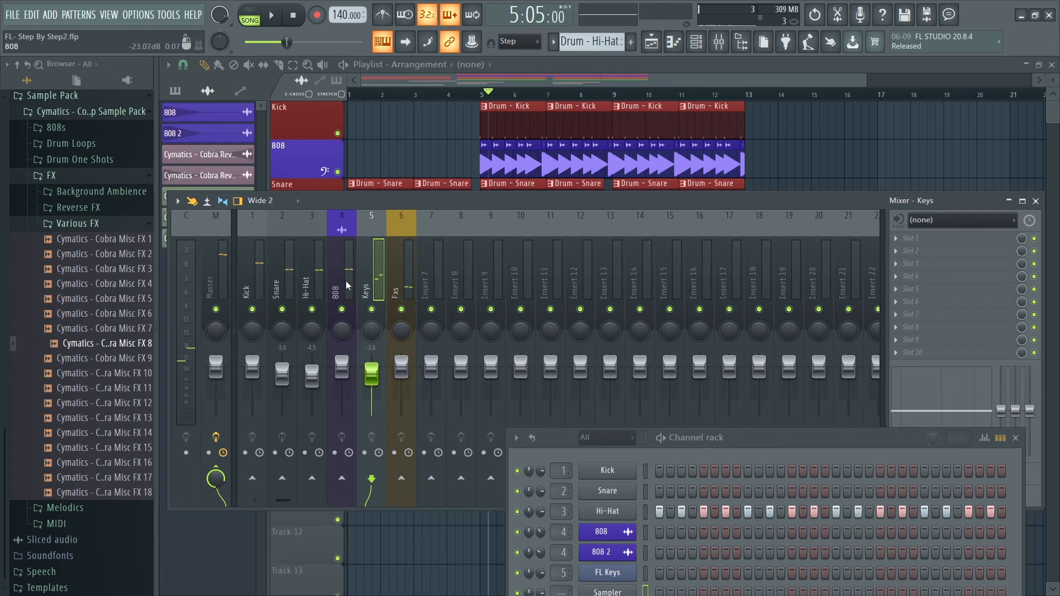
Load Fruity Reeverb 2 in slot 1 of the Keys mixer track with the Cathedral preset.
left_click(894, 241)
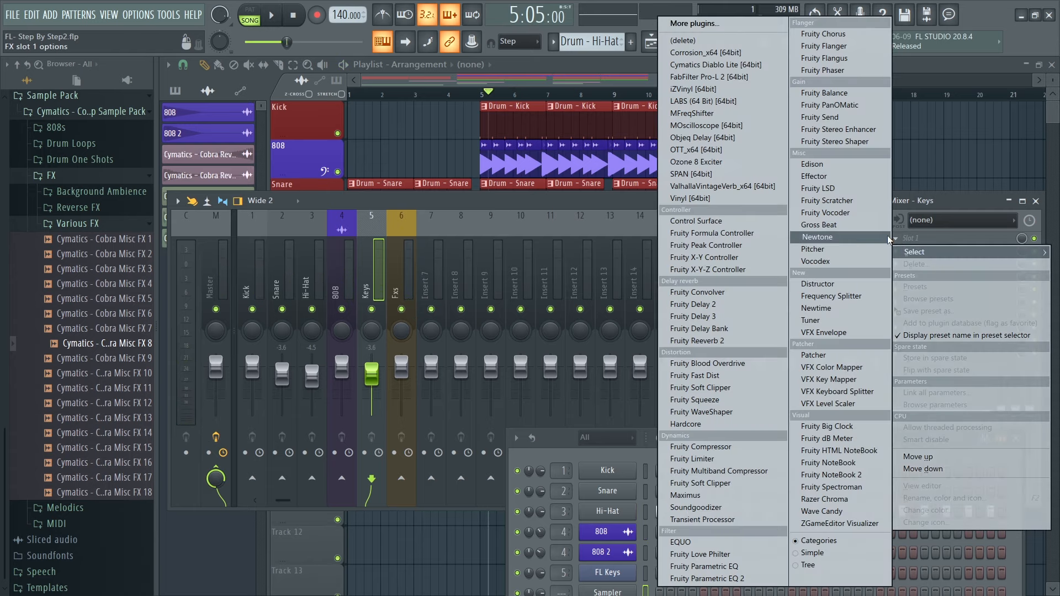
left_click(727, 341)
left_click(567, 187)
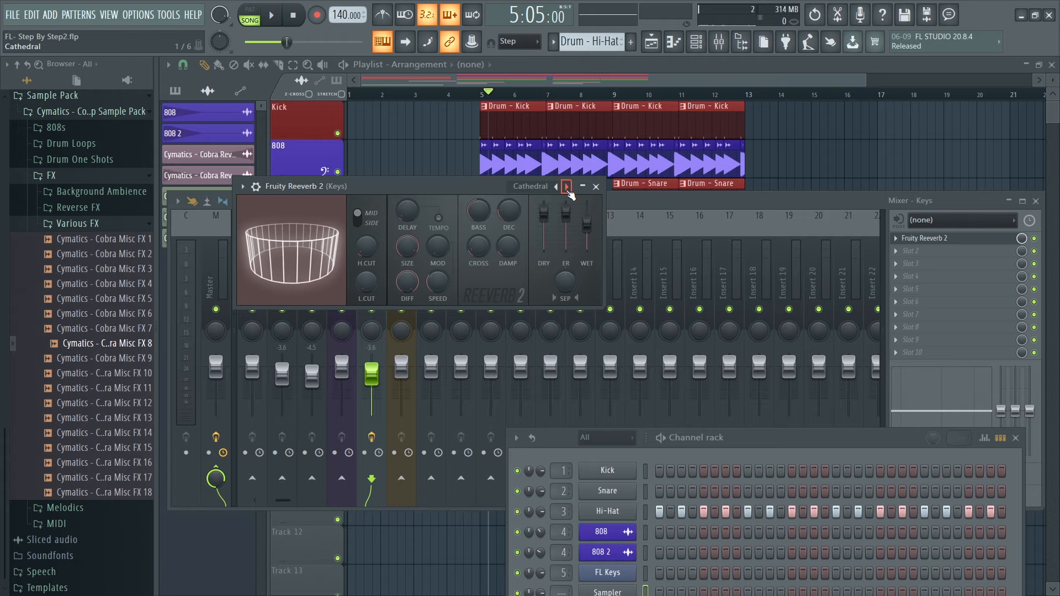
Adjust the wet level of Fruity Reeverb 2 on the Keys track while the song plays, and stop playback.
key("space")
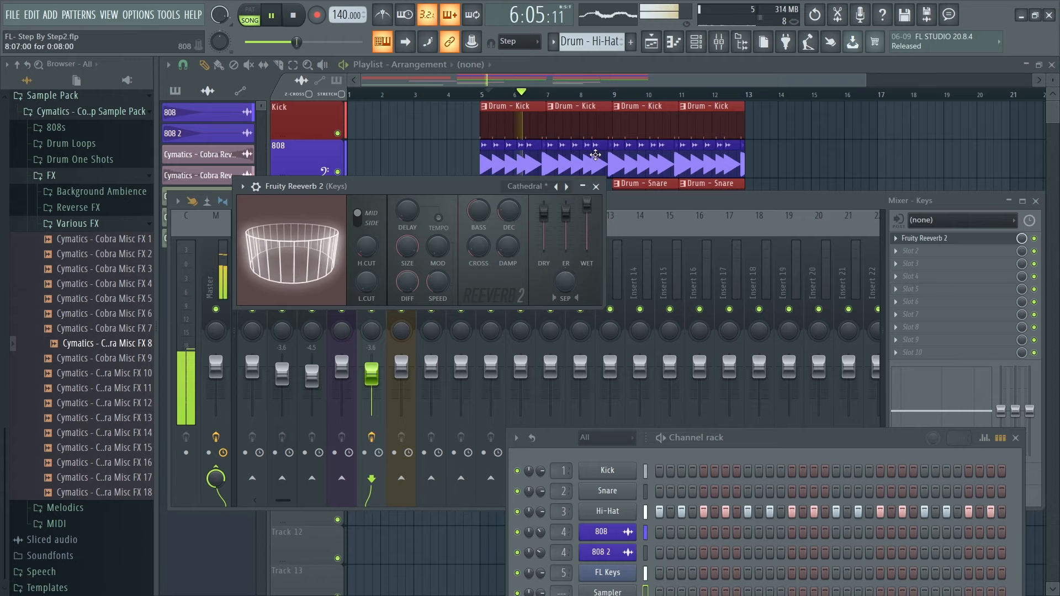
left_click_drag(587, 210, 587, 219)
key("space")
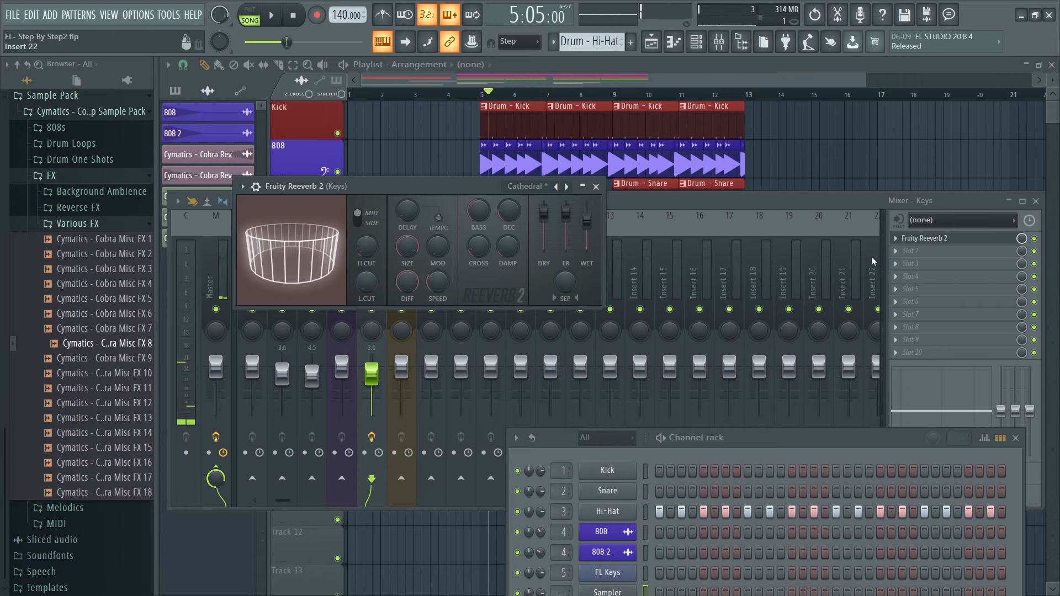
Load Soundgoodizer in slot 2 of the Keys track, and set it to mode C with a reduced amount during playback.
left_click(898, 251)
mouse_move(914, 264)
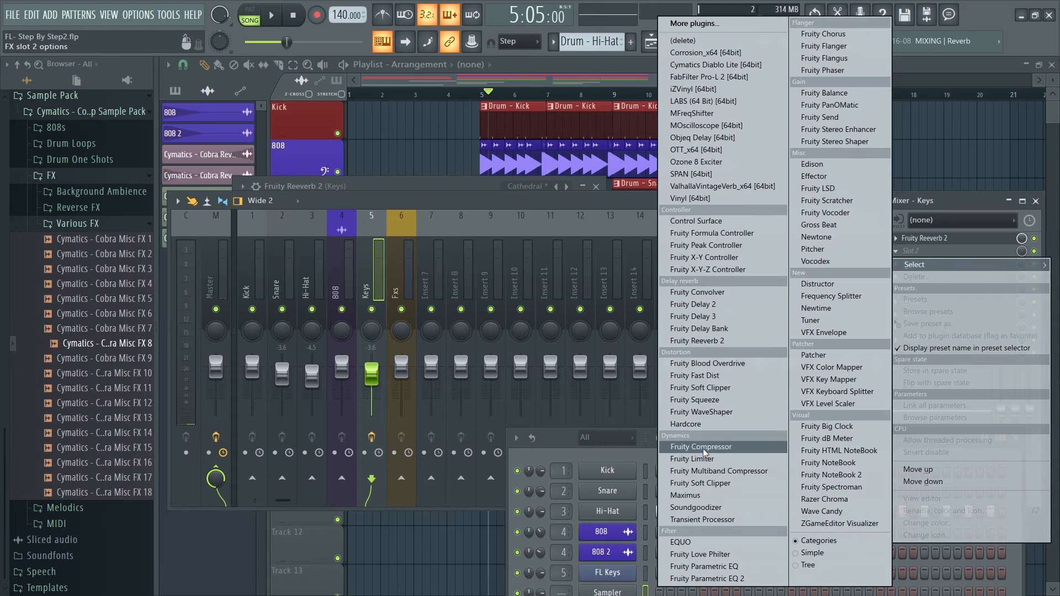
left_click(712, 507)
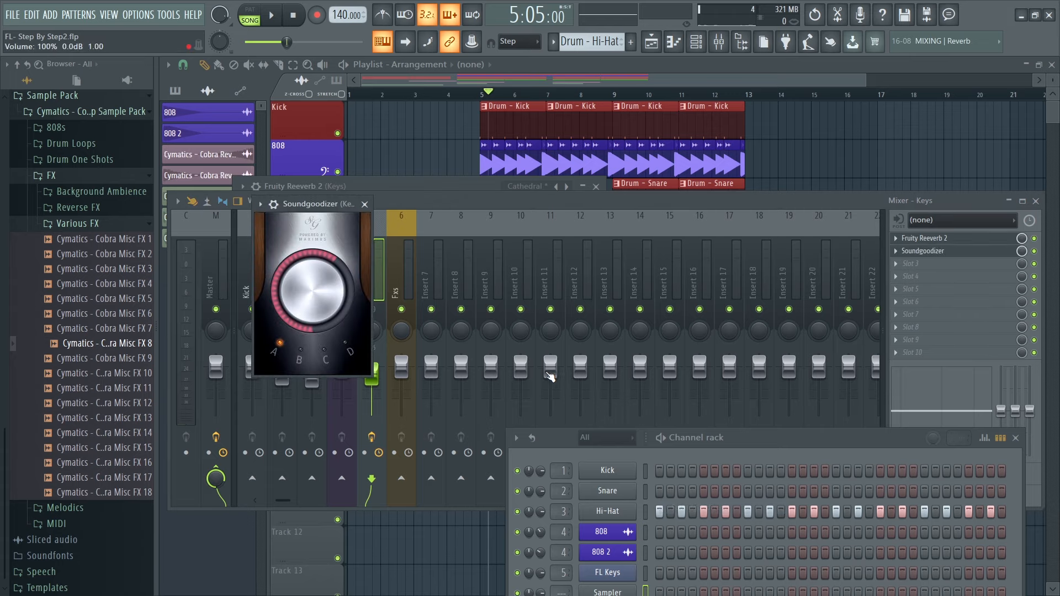
left_click(332, 348)
key("space")
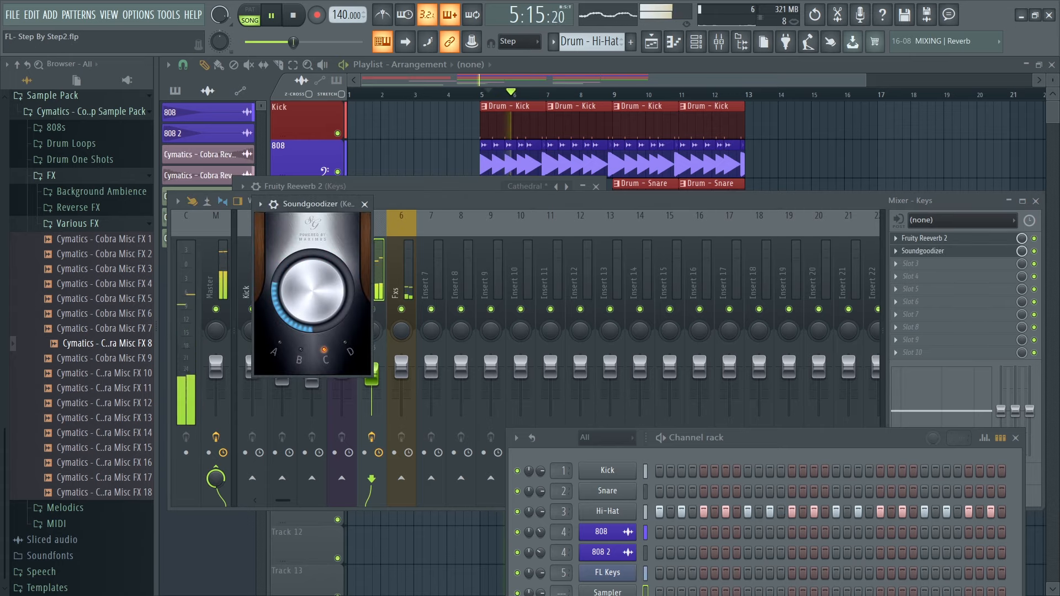
Close Soundgoodizer, lower the Keys mixer track's volume to about -8.9 dB and stop playback.
left_click(365, 204)
left_click_drag(371, 375, 371, 384)
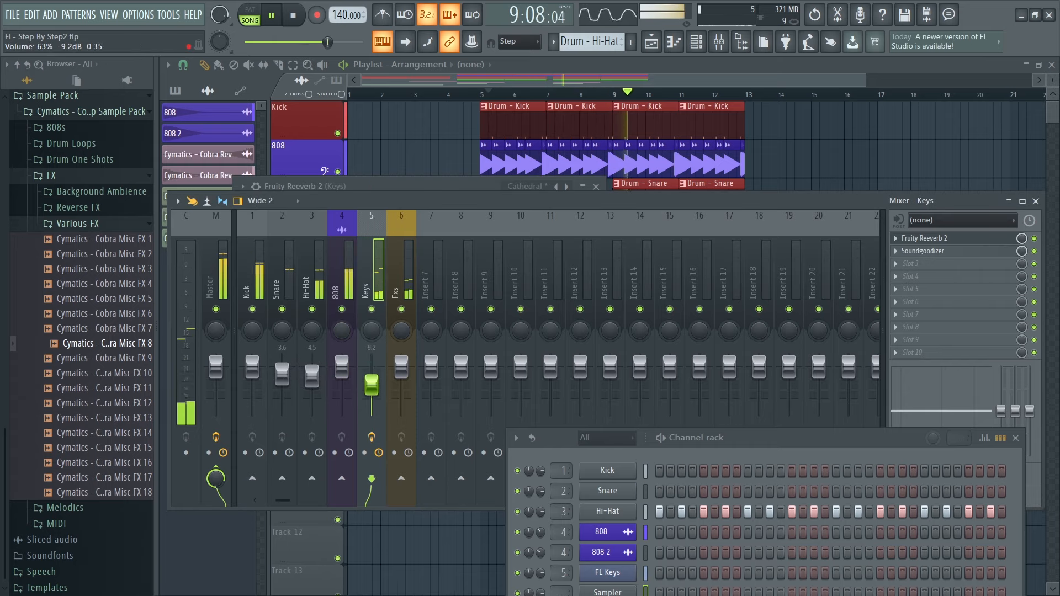
key("space")
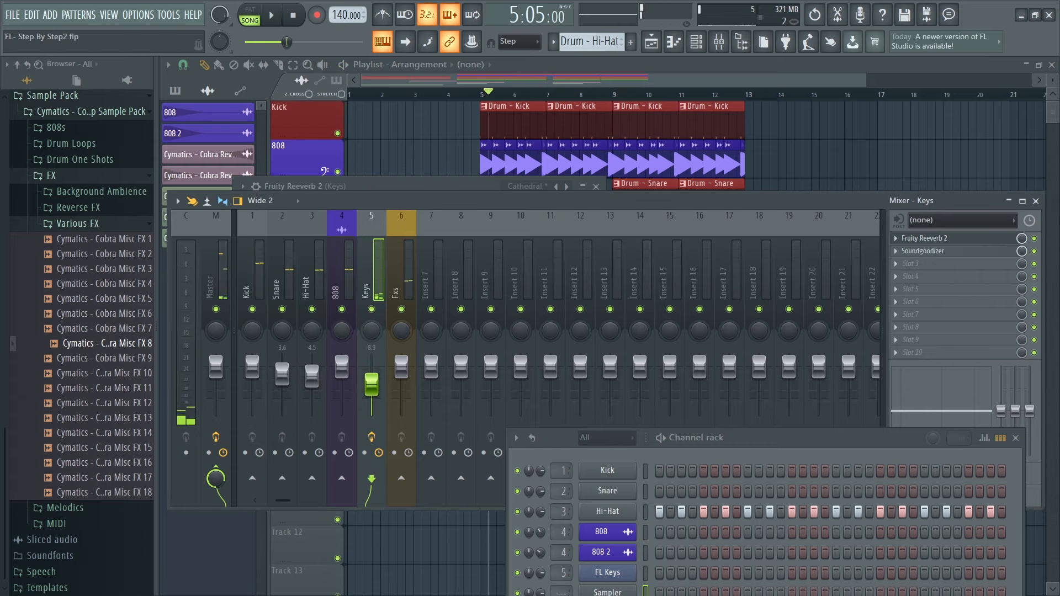
Load Fruity Parametric EQ in slot 3 of the Keys track, and adjust its band levels while the song plays.
left_click(898, 267)
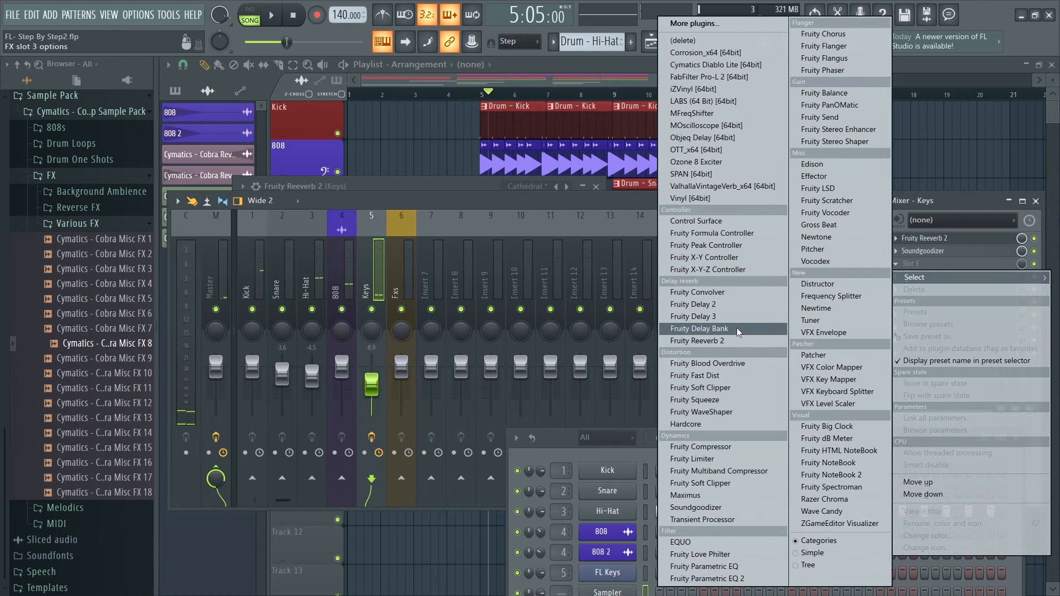
left_click(732, 561)
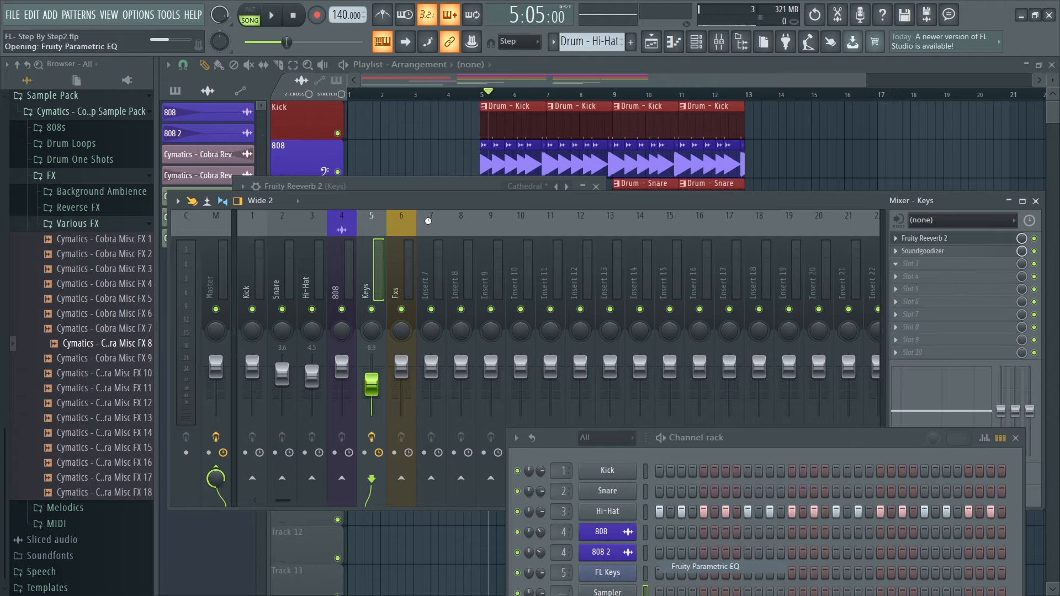
key("space")
left_click_drag(286, 292, 332, 276)
left_click_drag(400, 291, 423, 270)
key("space")
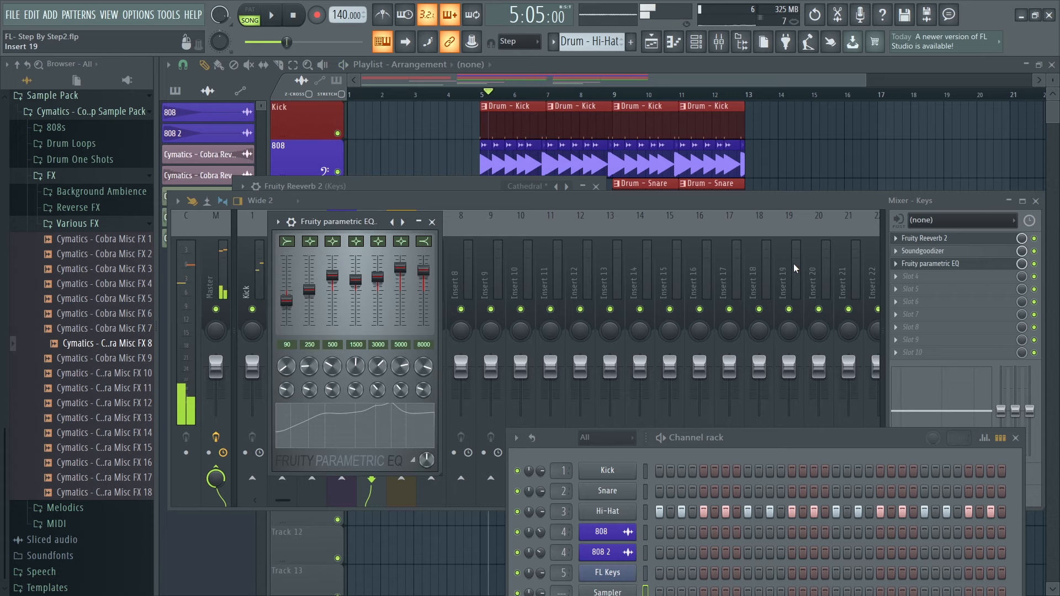
Replace the equalizer in slot 3 with Fruity Parametric EQ 2, and raise bands 5 to 7 during playback.
left_click(904, 269)
mouse_move(917, 277)
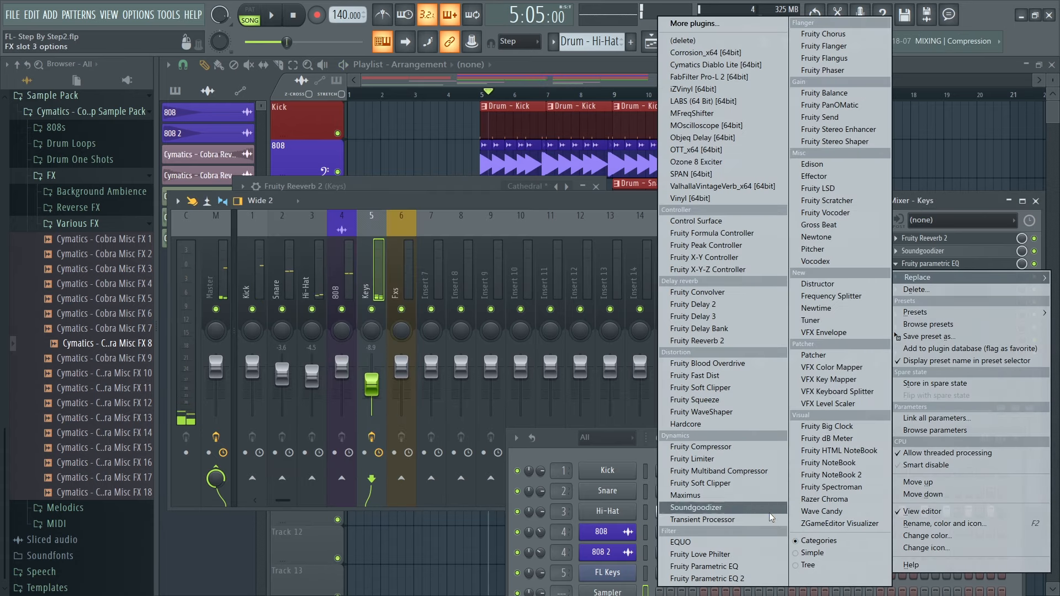
left_click(746, 579)
key("space")
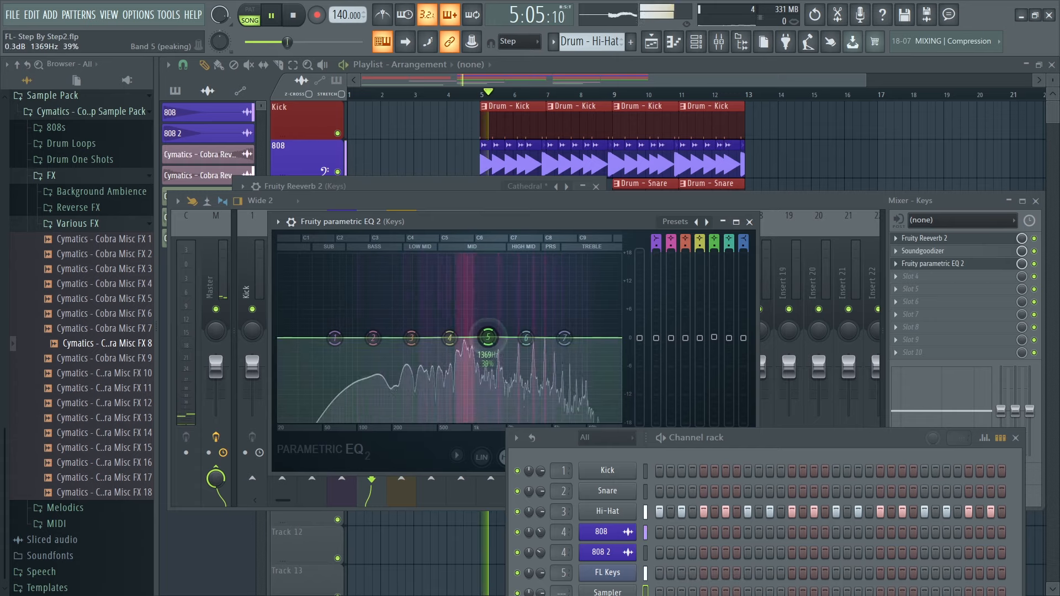
left_click_drag(486, 338, 575, 308)
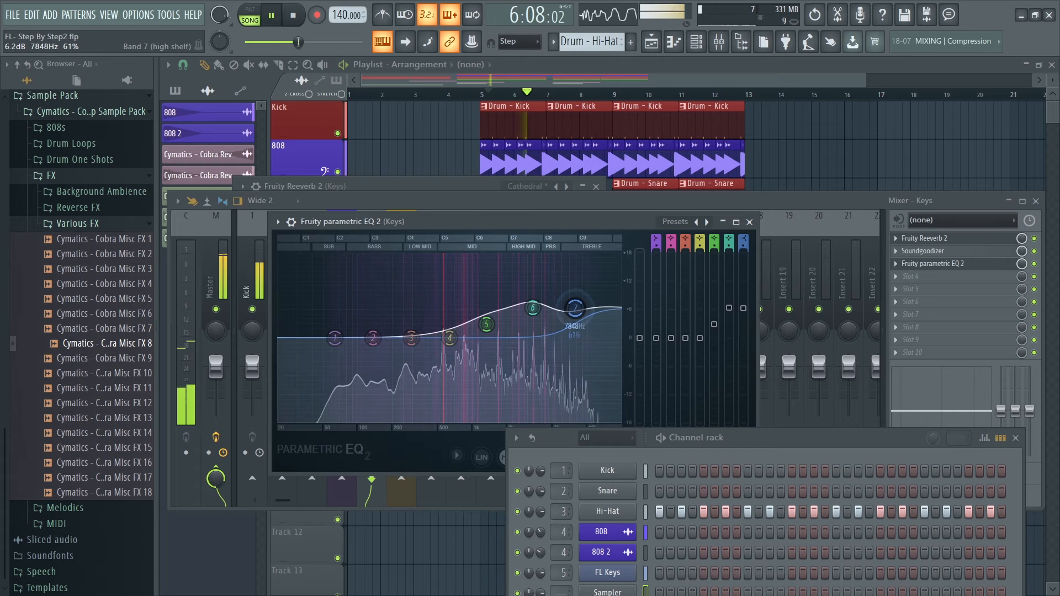
Lower the low bands of Fruity Parametric EQ 2, fine-tune band 6 and audition the song.
left_click_drag(334, 337, 411, 403)
key("space")
mouse_move(533, 308)
left_mouse_down()
mouse_move(531, 318)
mouse_move(573, 317)
mouse_move(530, 328)
mouse_move(563, 301)
mouse_move(532, 308)
mouse_move(530, 321)
mouse_move(531, 307)
left_mouse_up()
key("space")
key("space")
Remove Fruity Parametric EQ 2 from slot 3 of the Keys mixer track.
left_click(895, 263)
mouse_move(917, 277)
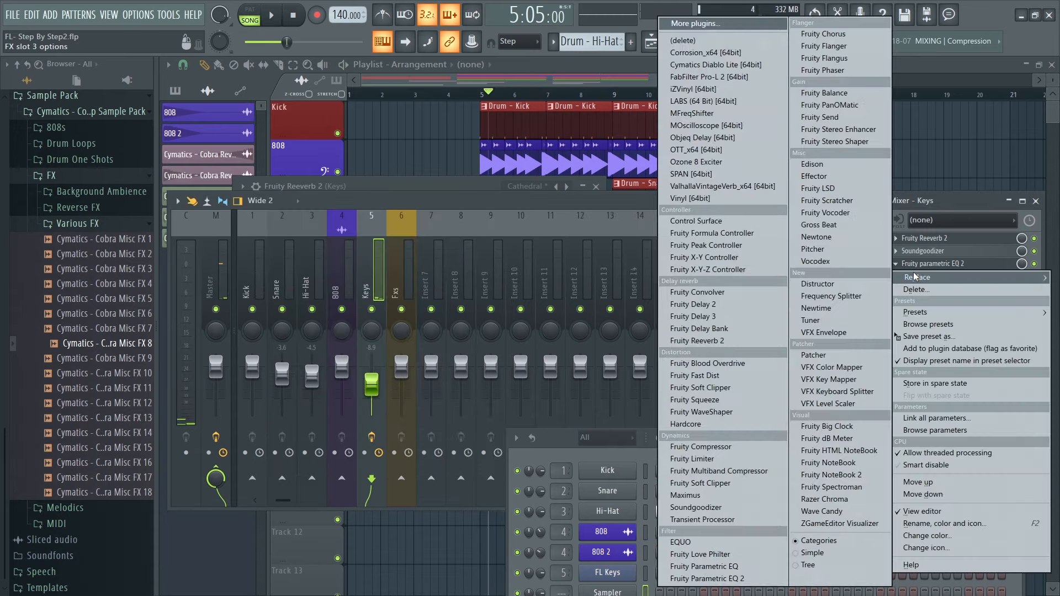
left_click(752, 42)
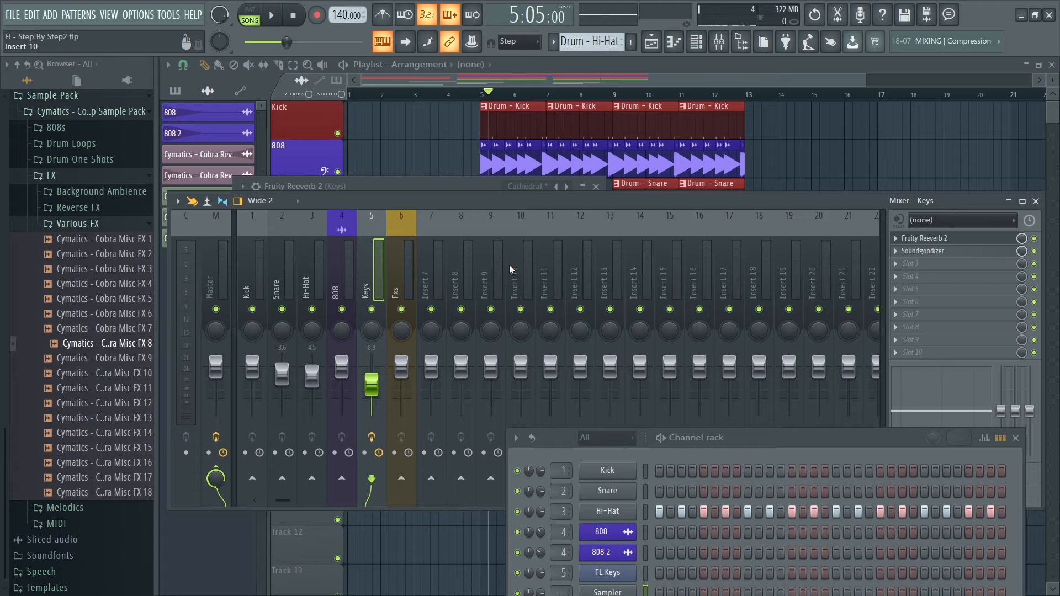
Move the mixer window slightly lower, select the Master track and check its level meters while playing the song.
left_click_drag(498, 197, 501, 218)
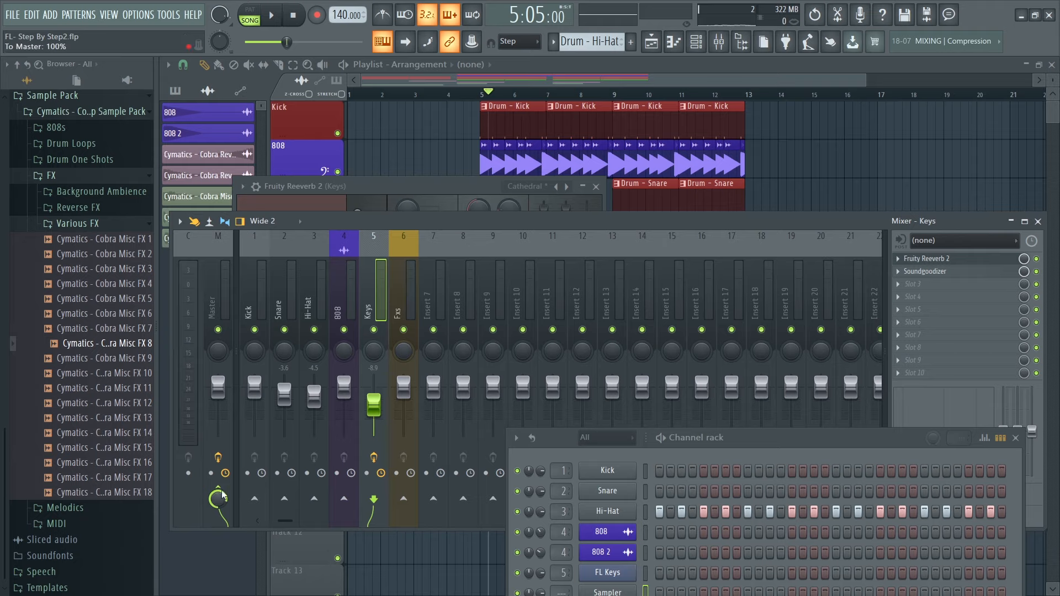
key("space")
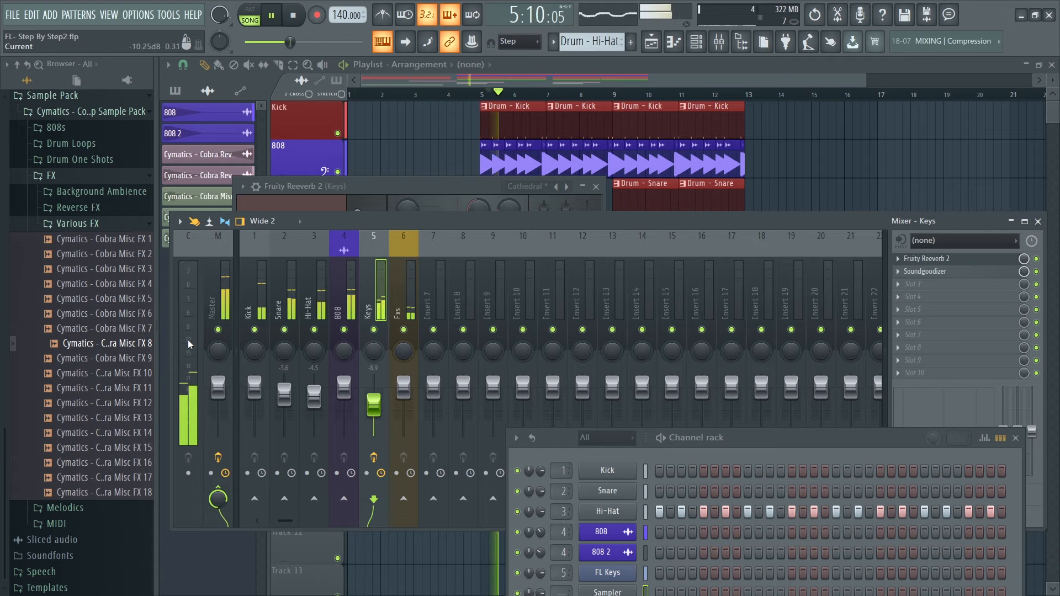
key("space")
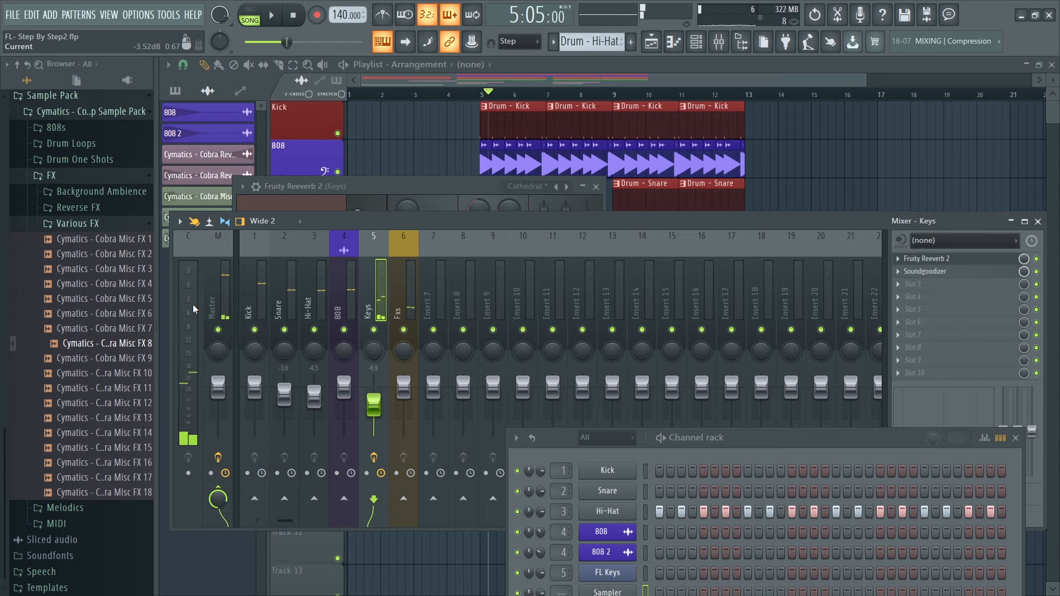
left_click(224, 303)
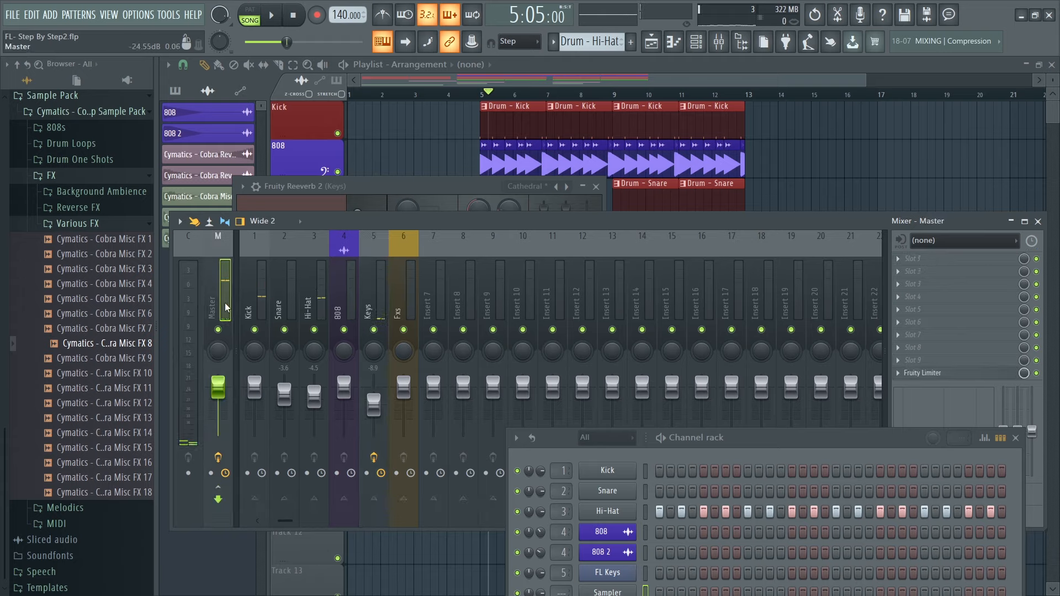
key("space")
key("space")
Raise the volume faders of mixer tracks 1 to 6, from Kick through Fxs, to one equal level and play the song.
left_click_drag(256, 389, 412, 378)
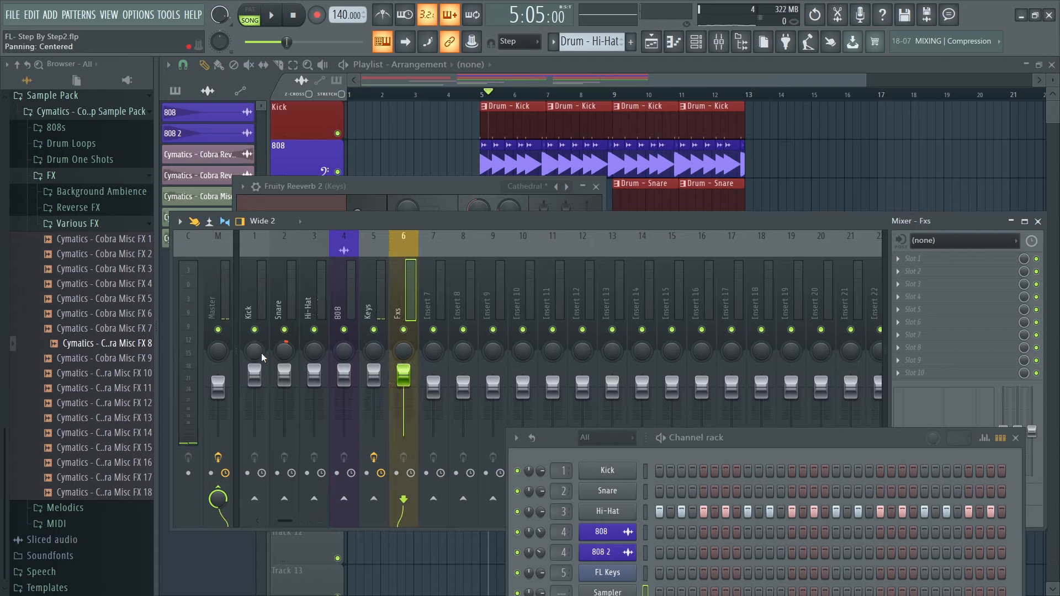
key("space")
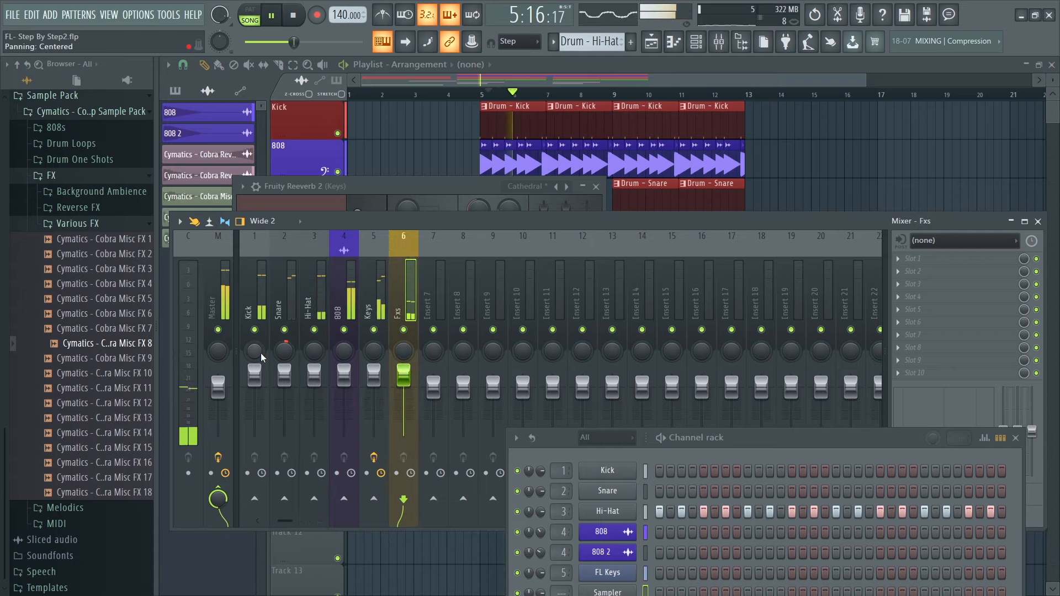
key("space")
Delete the Fruity Limiter from slot 10 of the Master track and play the song.
left_click(213, 308)
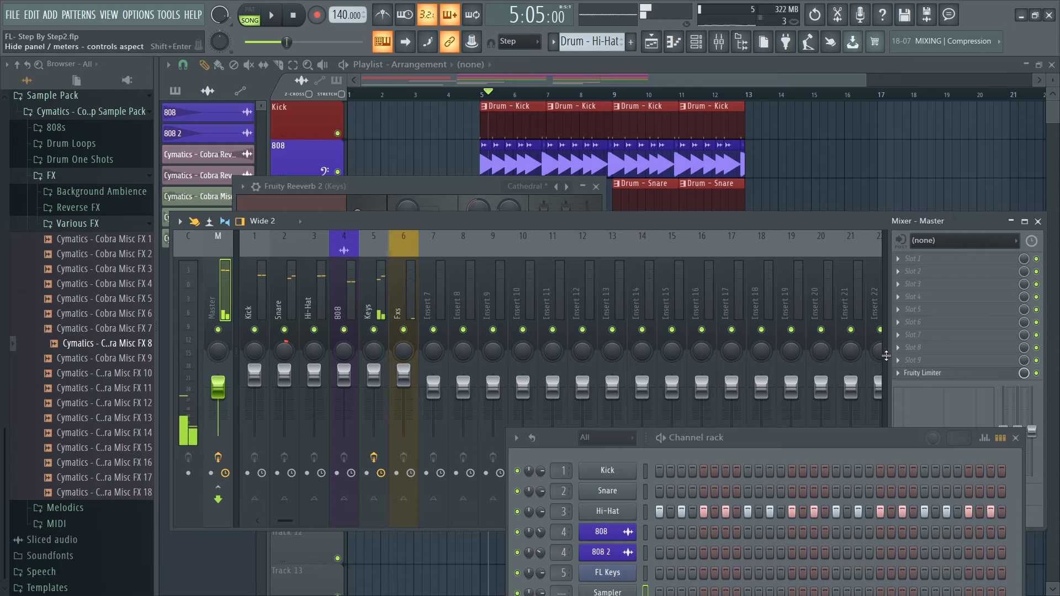
left_click(898, 373)
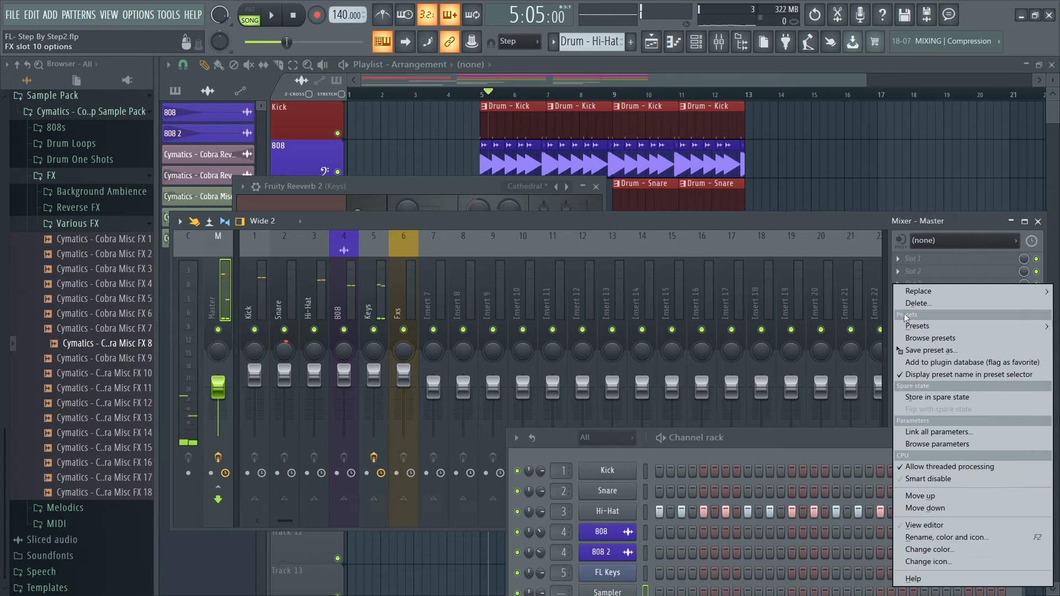
left_click(913, 303)
left_click(597, 349)
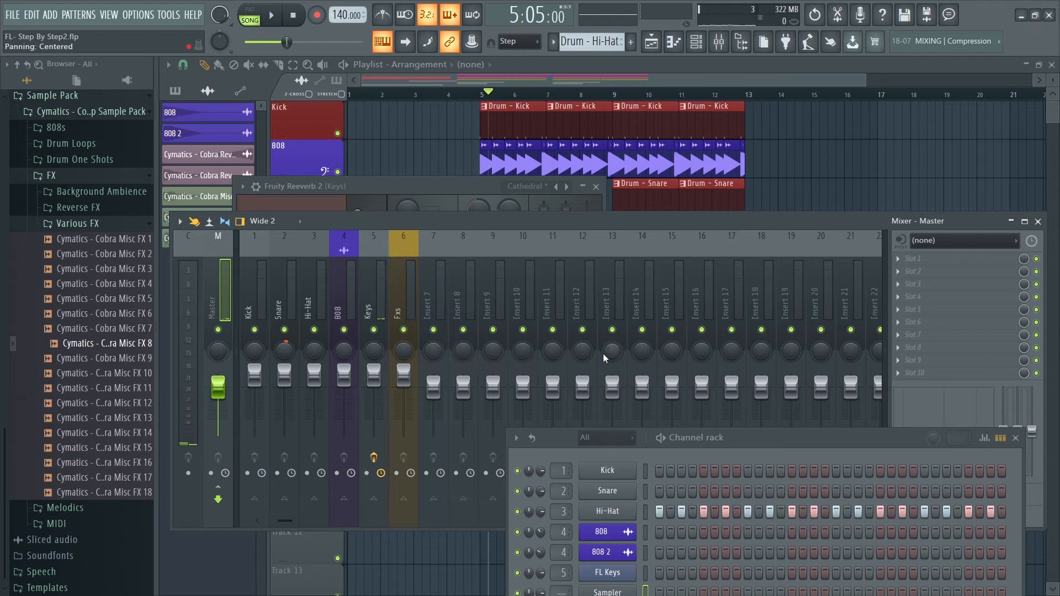
key("space")
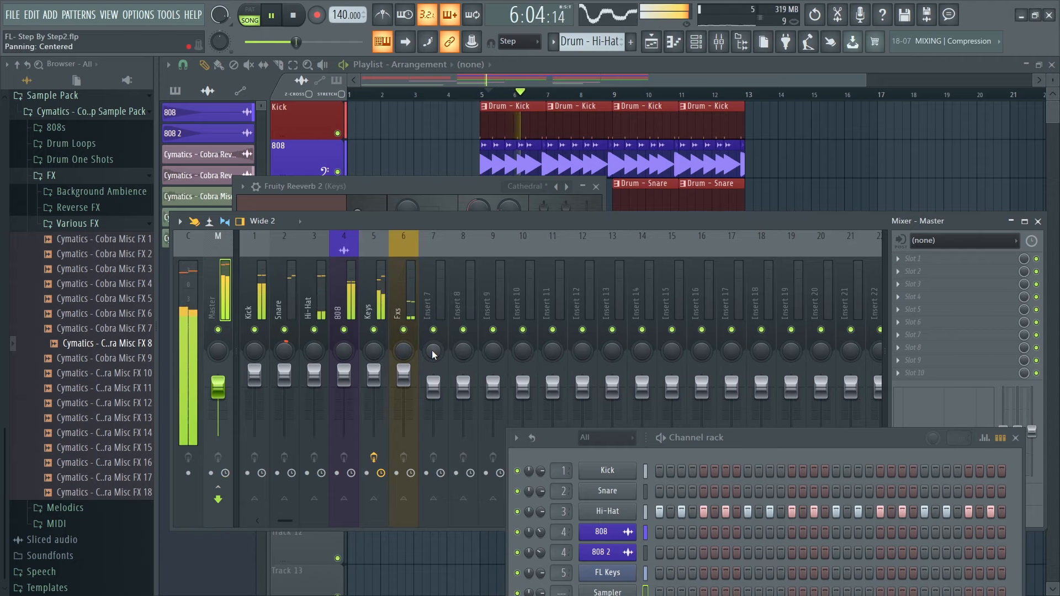
Load Fruity Limiter into slot 10 of the Master track, close its window and play the song.
key("space")
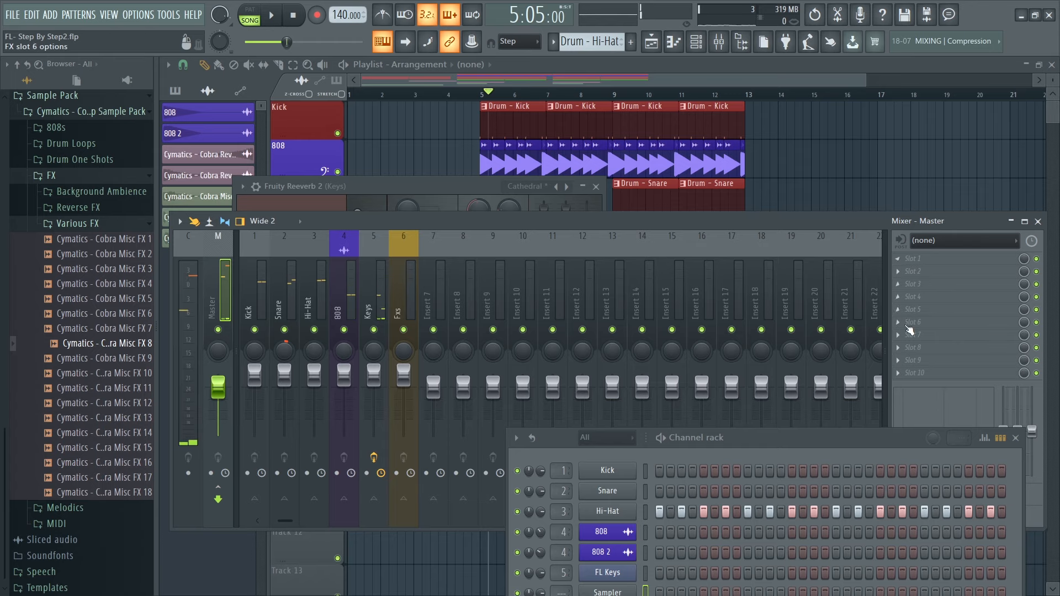
left_click(905, 374)
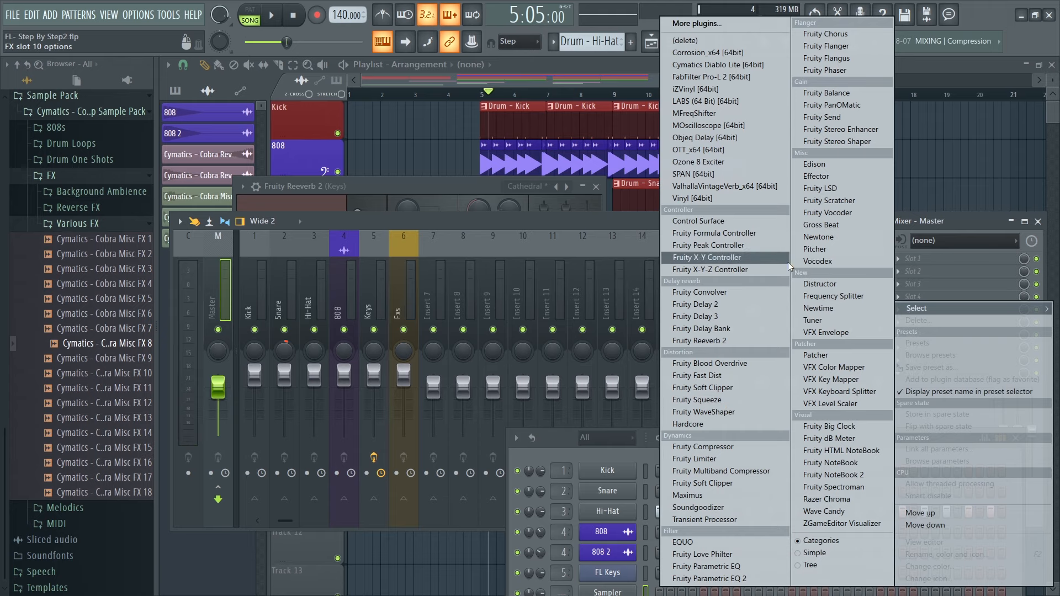
left_click(691, 458)
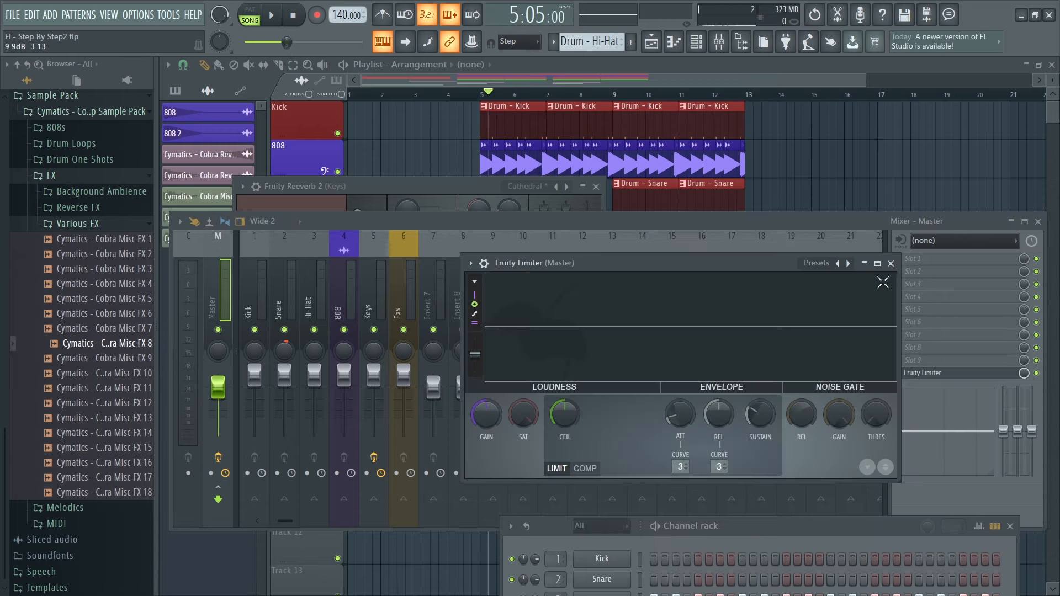
left_click(891, 264)
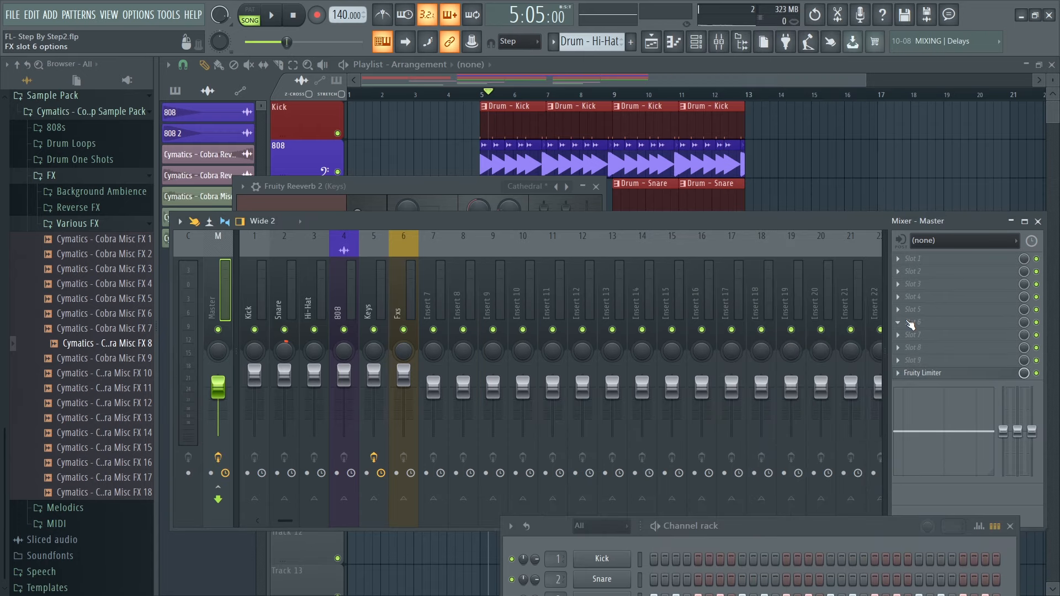
key("space")
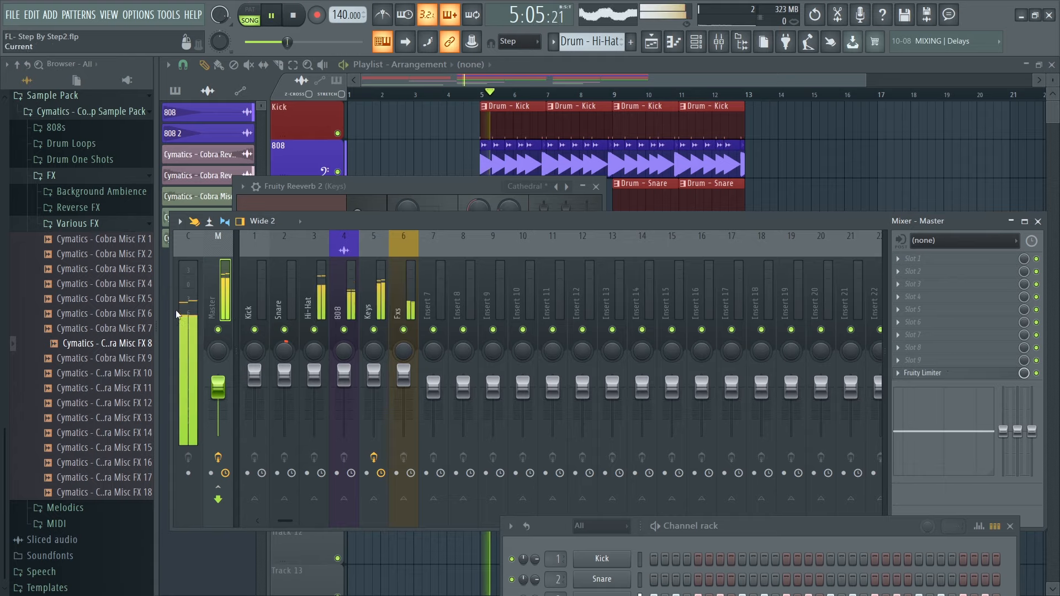
key("space")
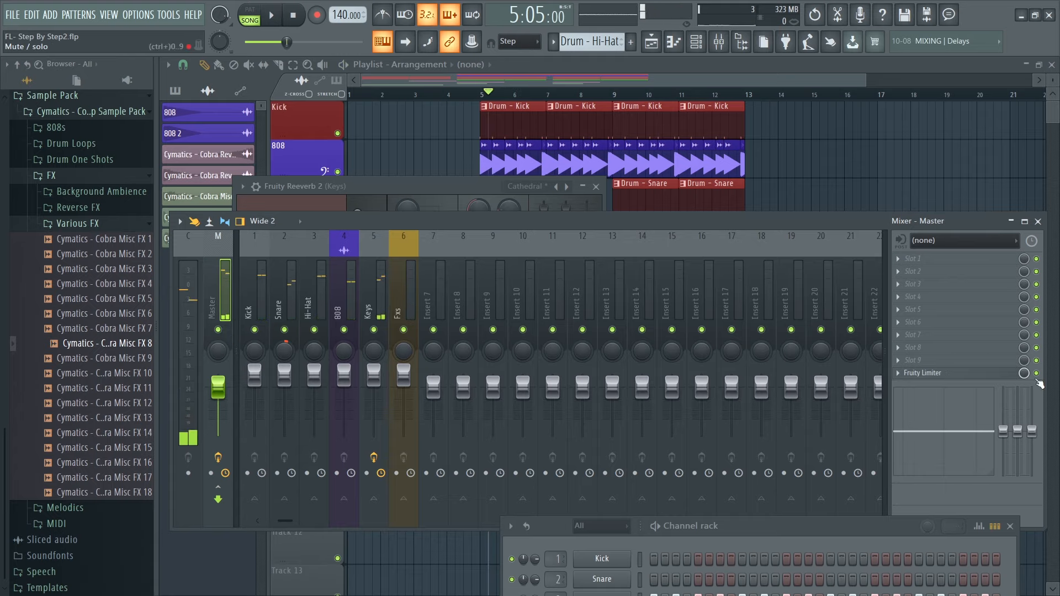
Bypass the Fruity Limiter in the Master track's slot 10 and play the song to compare its level.
key("space")
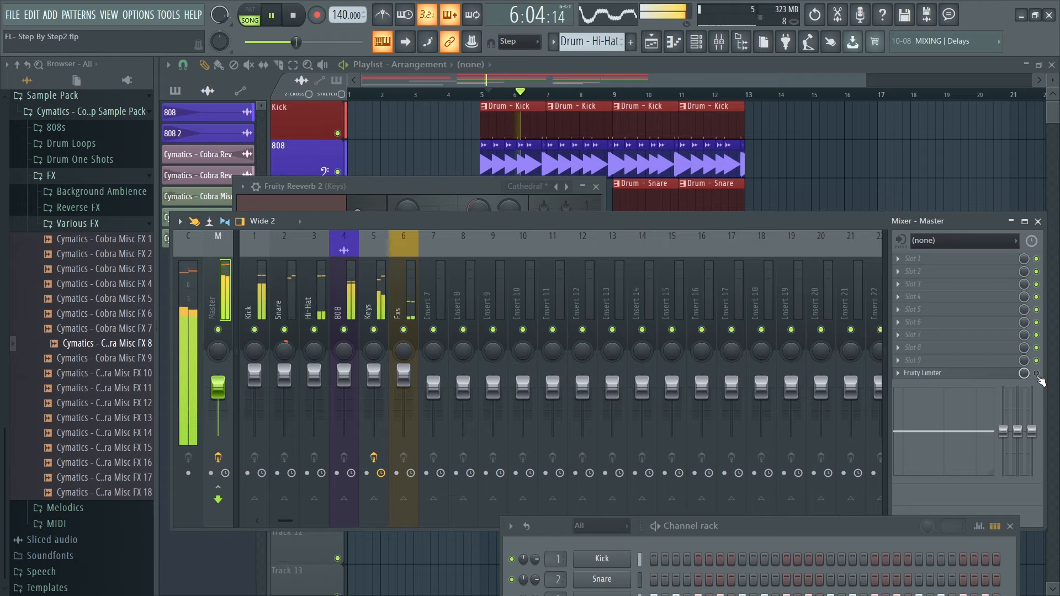
key("space")
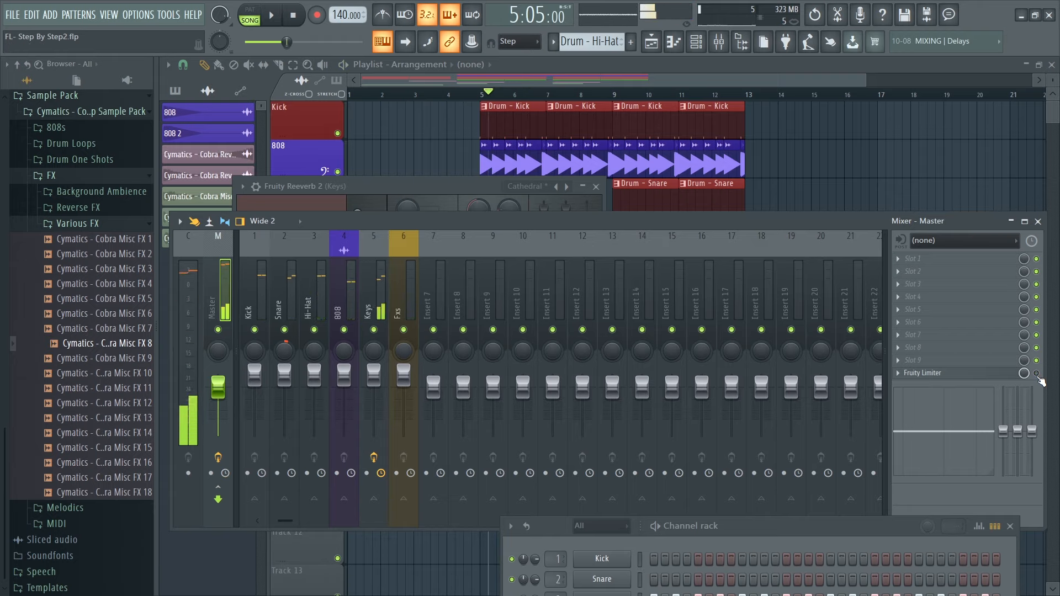
left_click(1036, 374)
key("space")
key("space")
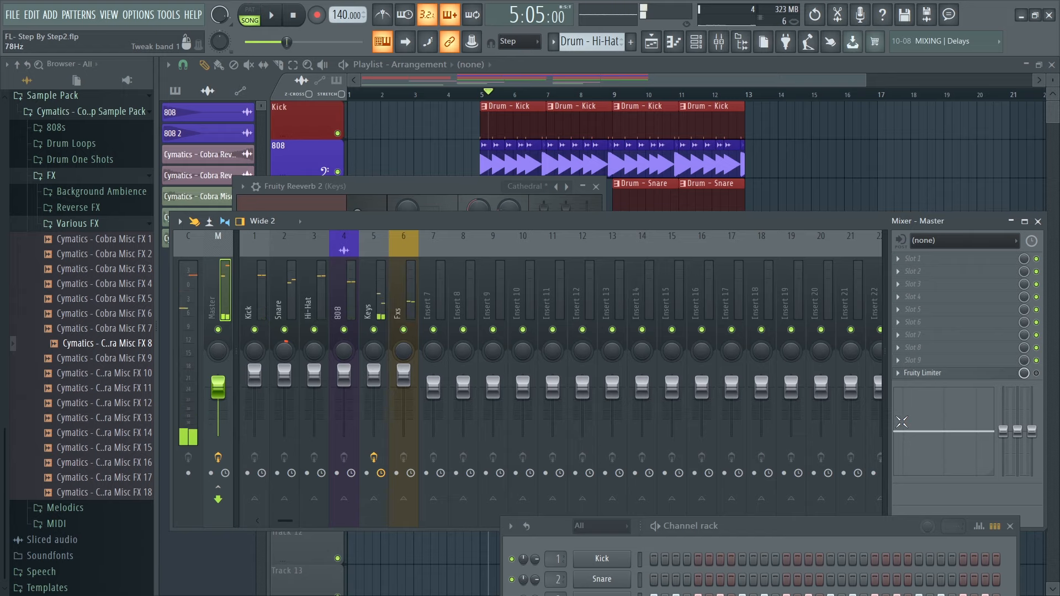
Undo the volume fader changes on mixer tracks 1 to 6, Kick through Fxs, and play the song to check the levels.
key("ctrl+alt+z")
key("ctrl+alt+z")
key("ctrl+alt+z")
key("ctrl+alt+z")
key("ctrl+alt+z")
key("ctrl+alt+z")
key("ctrl+alt+z")
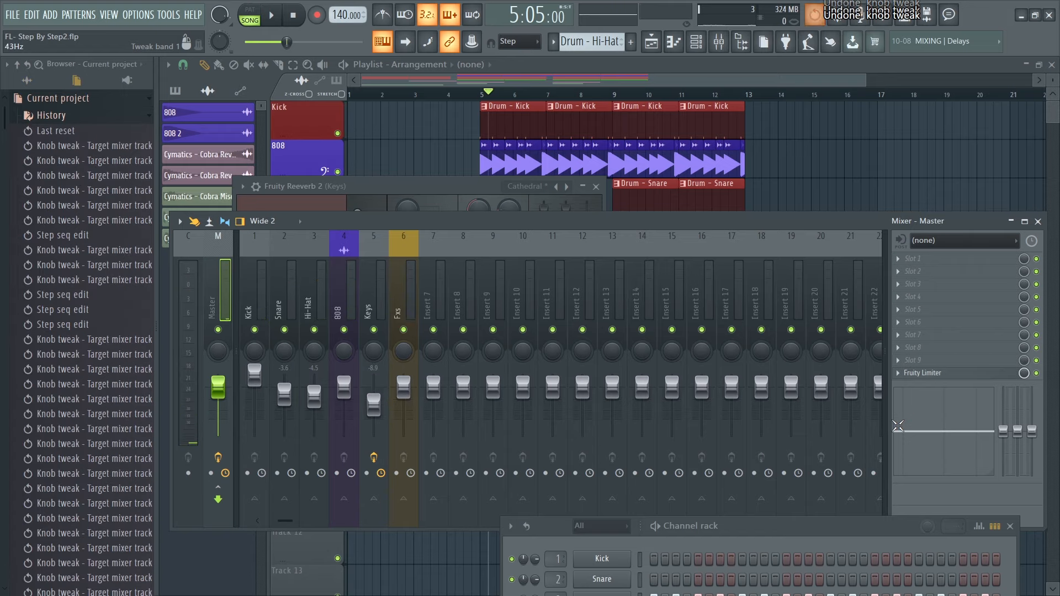
key("ctrl+alt+z")
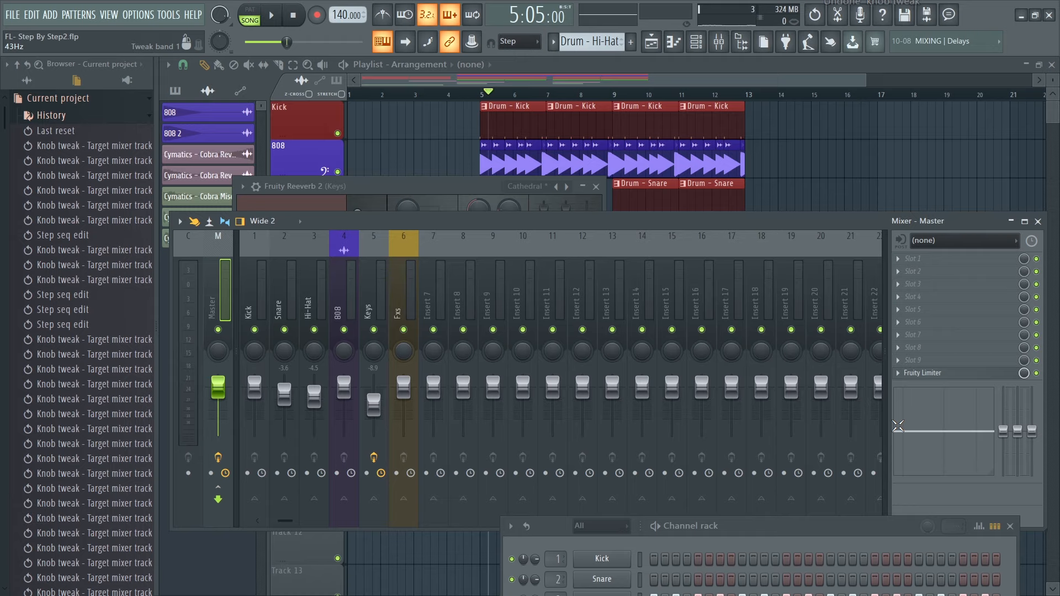
key("space")
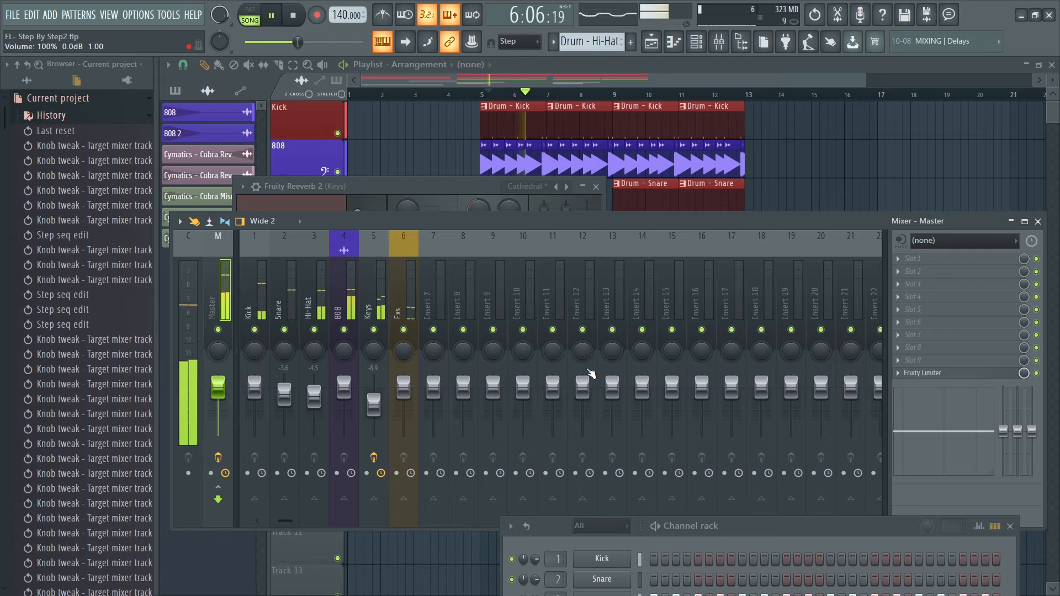
left_click(402, 284)
key("space")
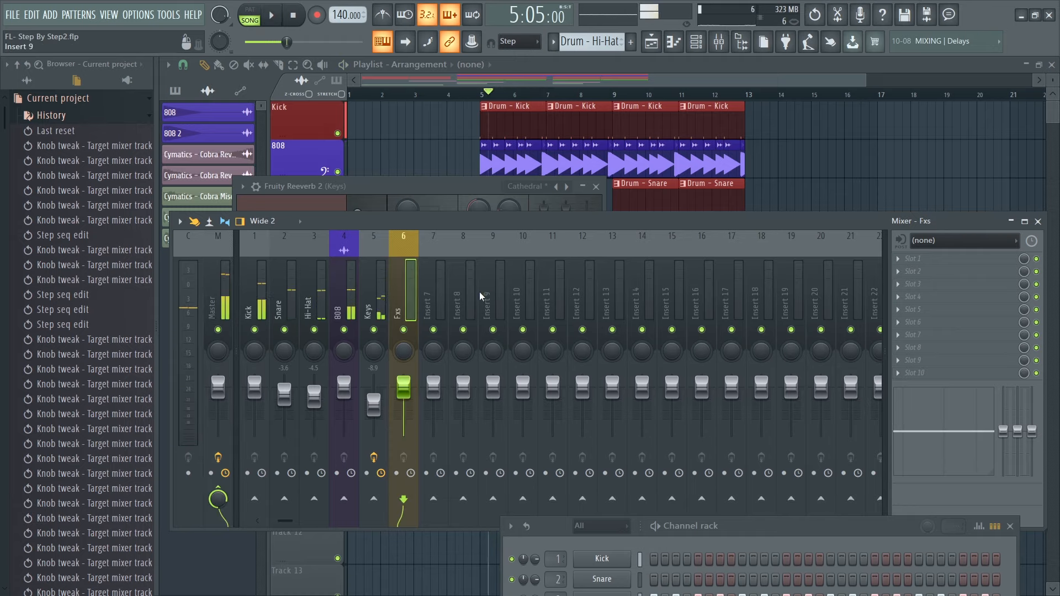
Select the Master track and play the song with its Fruity Limiter bypassed and re-enabled to compare.
left_click(374, 287)
left_click(232, 302)
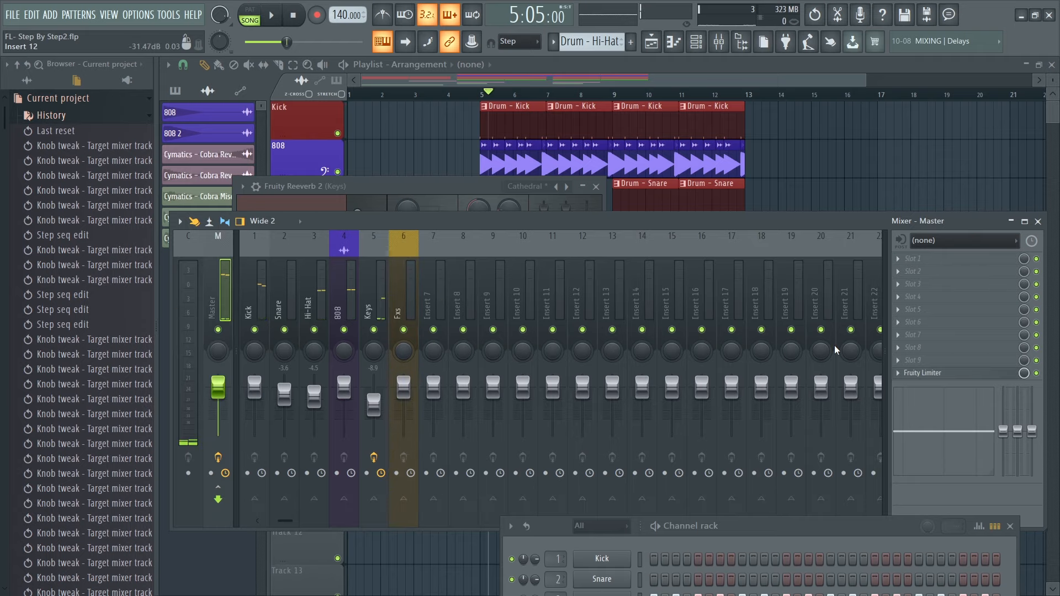
left_click(1036, 373)
key("space")
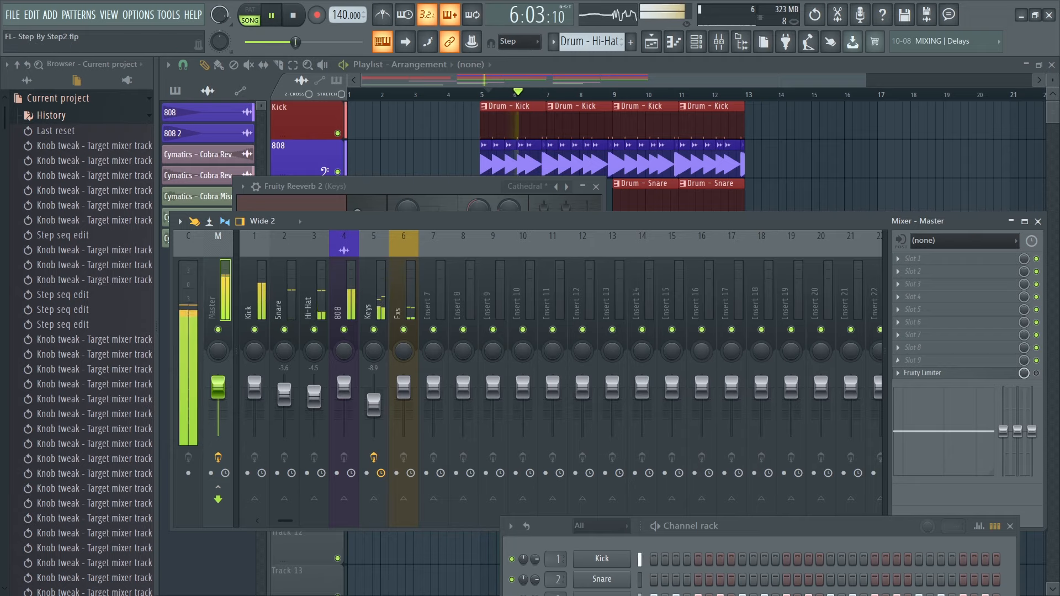
right_click(922, 373)
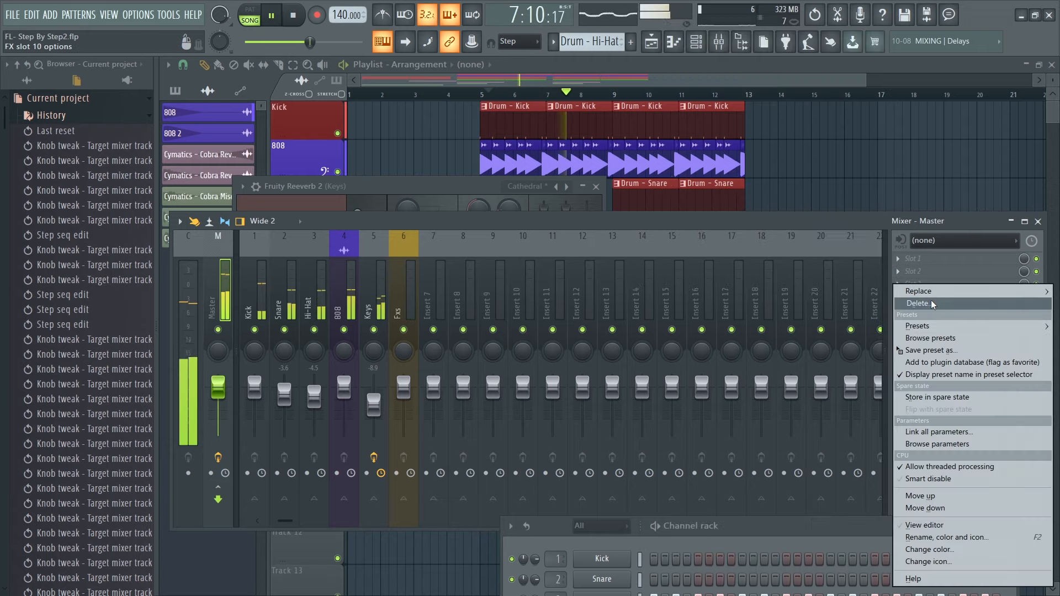
mouse_move(920, 291)
left_click(972, 223)
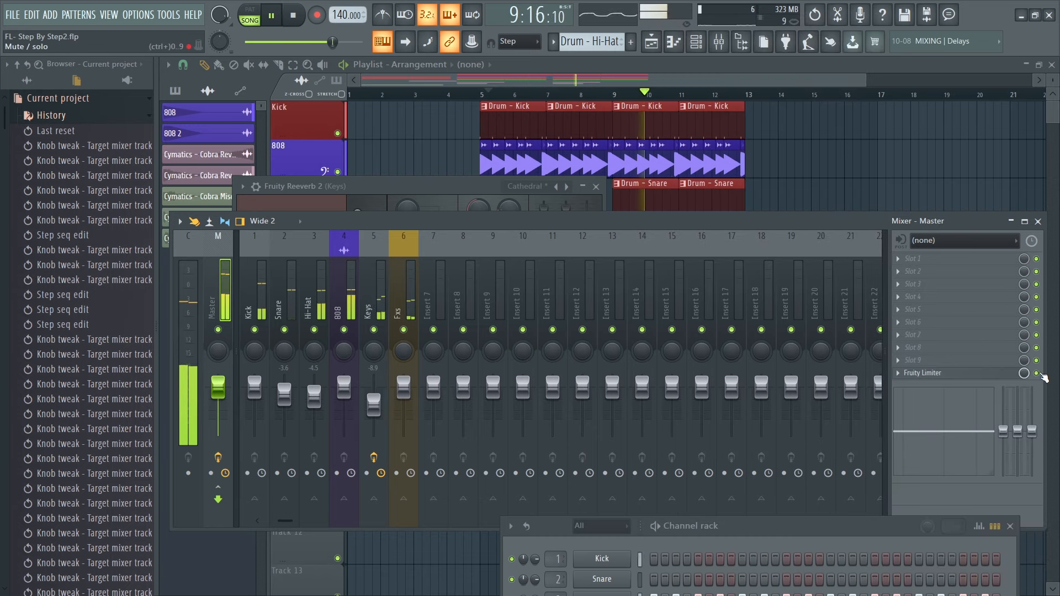
key("space")
Remove the Fruity Limiter from the Master track's last effect slot, confirm the deletion and start playback.
left_click(903, 378)
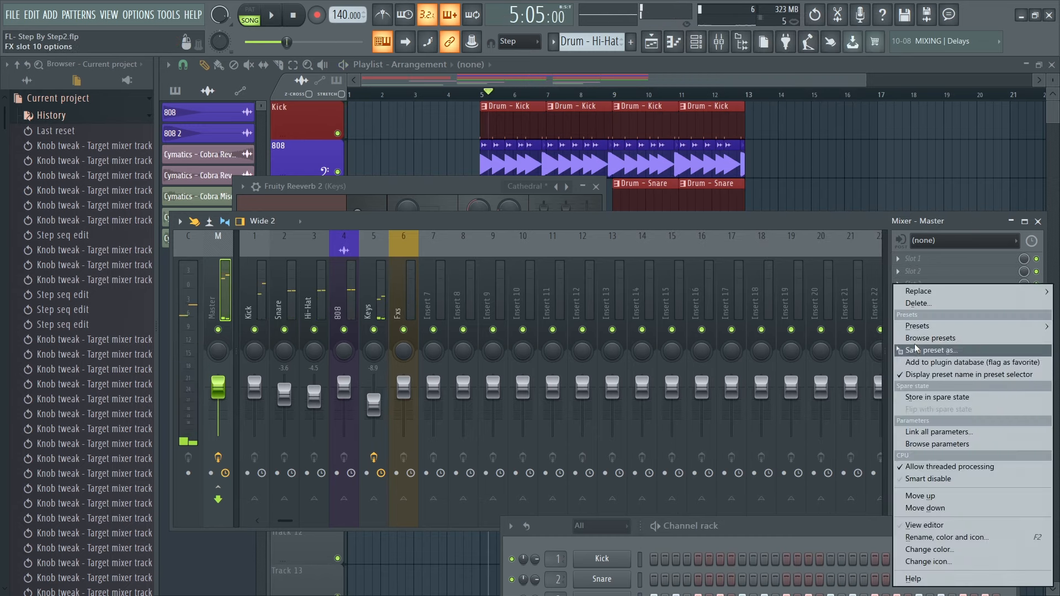
left_click(929, 304)
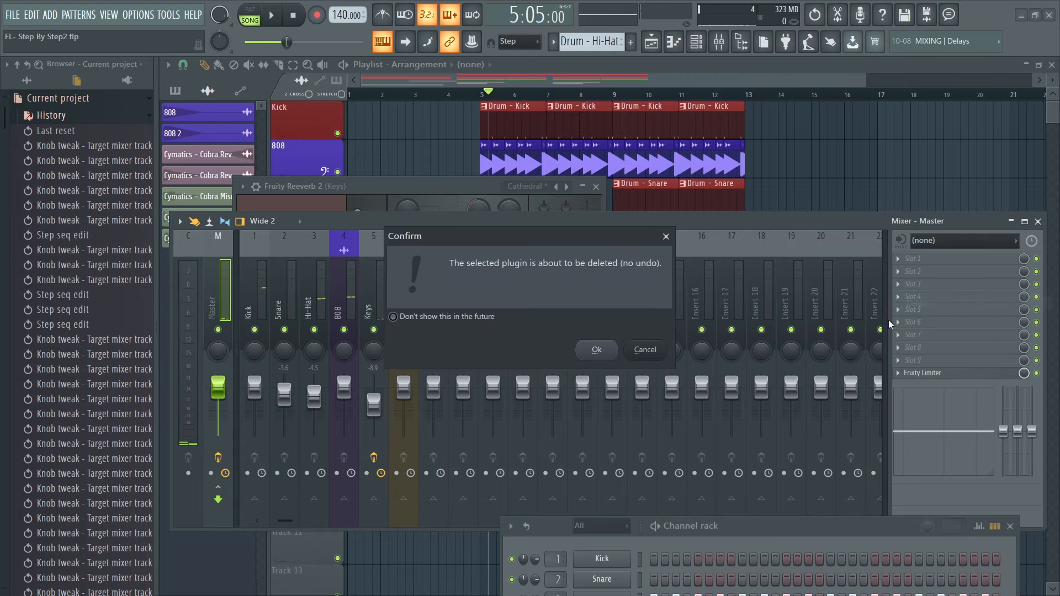
left_click(596, 351)
key("space")
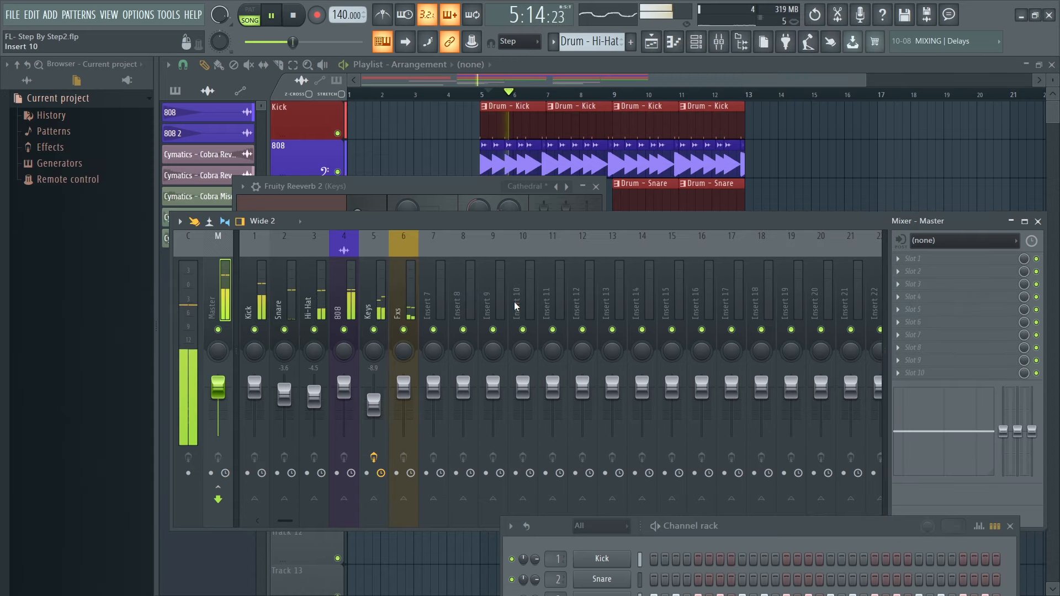
Move the song's playback position to late in bar 8 and briefly play from there.
left_click(605, 95)
key("space")
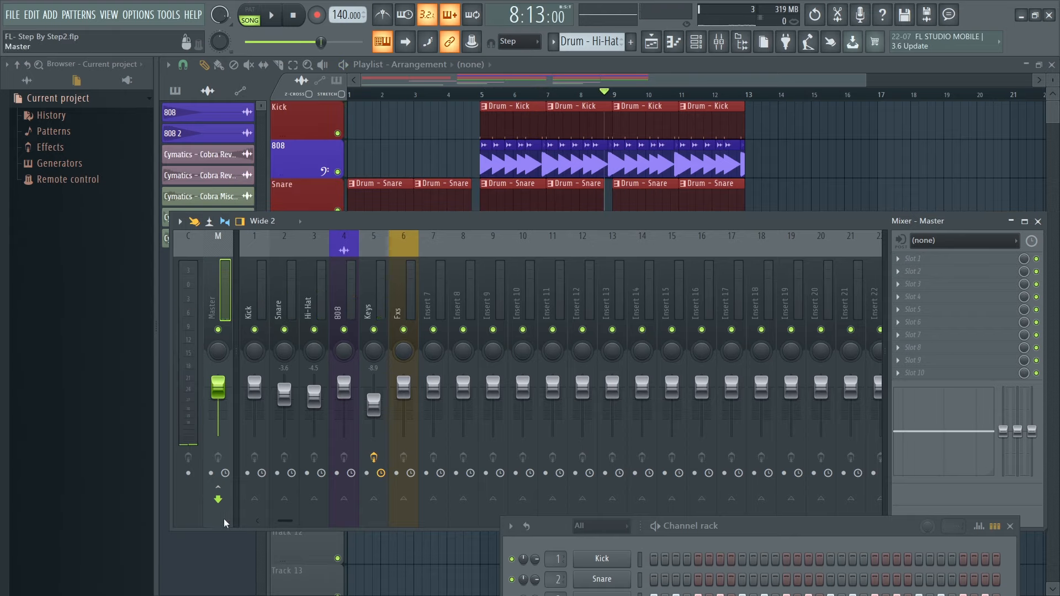
key("space")
key("space")
Mute mixer tracks 1 to 6, Kick, Snare, Hi-Hat, 808, Keys and Fxs, with the song playing.
left_click(255, 329)
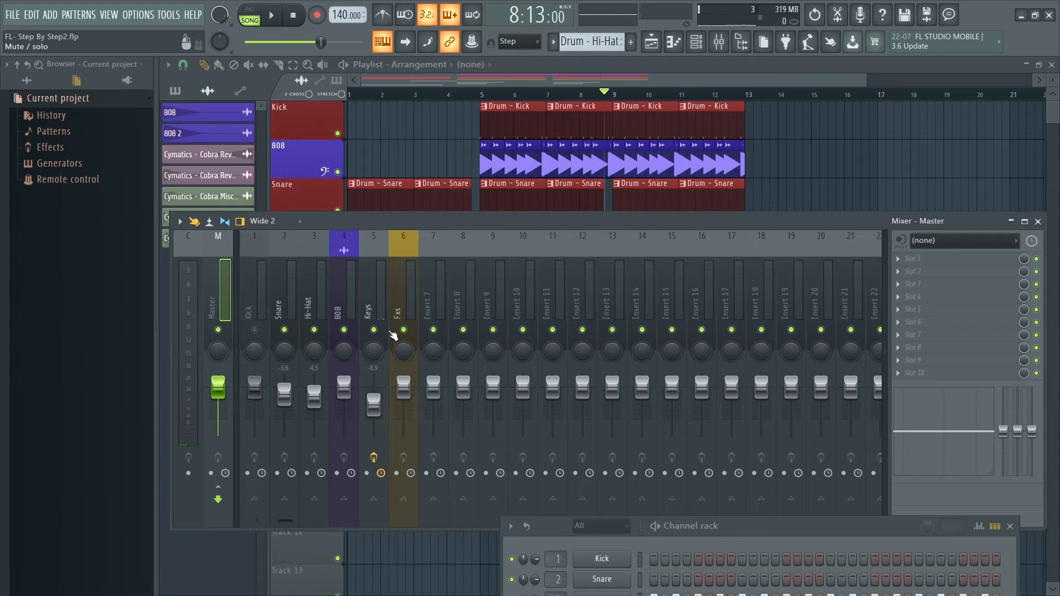
left_click(374, 330)
left_click(344, 329)
key("space")
left_click(314, 330)
left_click(285, 330)
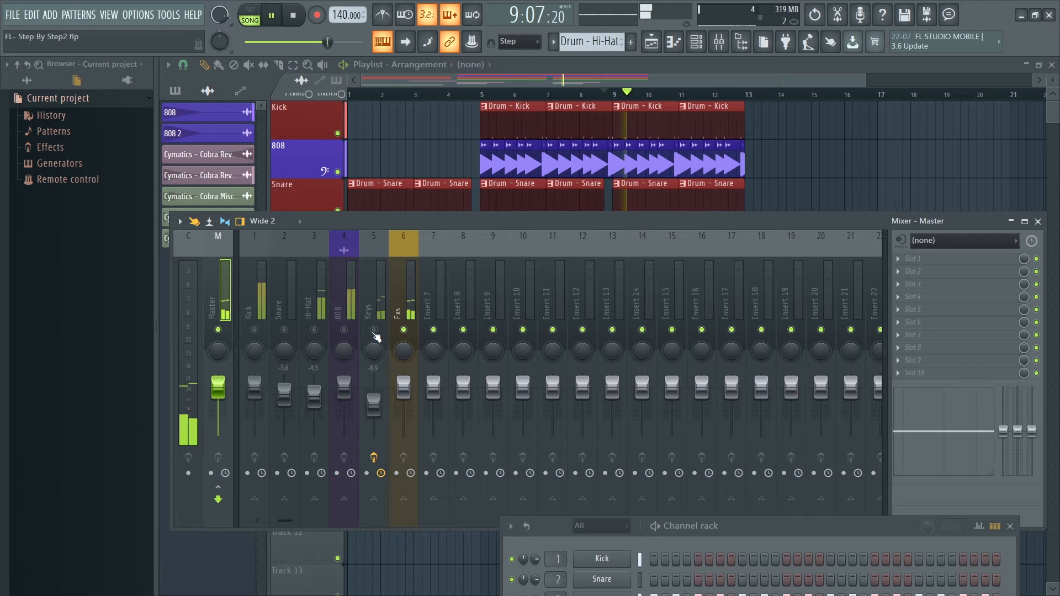
left_click(403, 329)
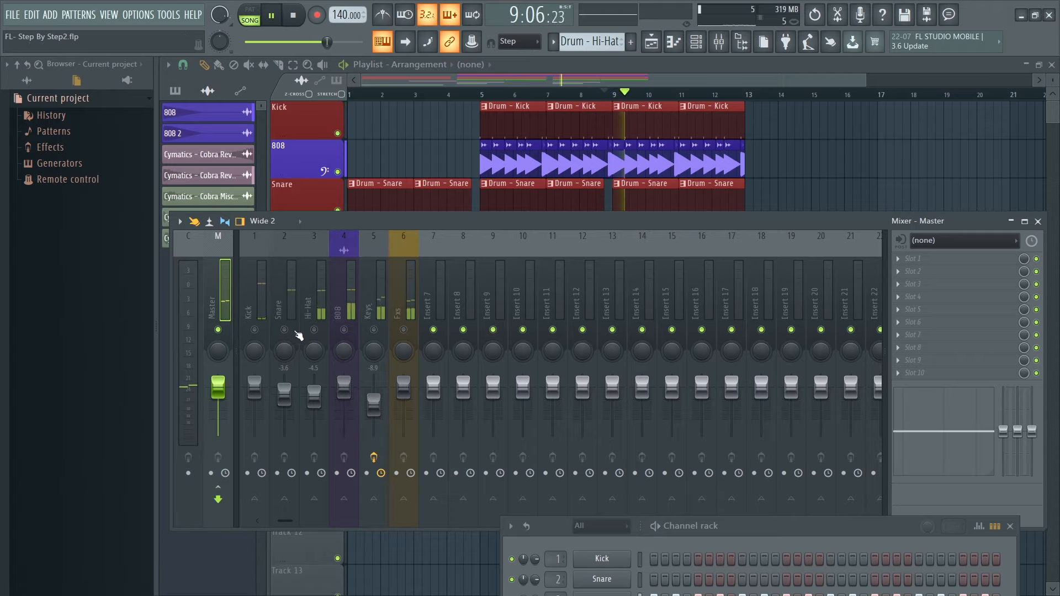
Unmute the mixer tracks one by one from Fxs back to Kick during playback, and stop the song.
left_click(403, 329)
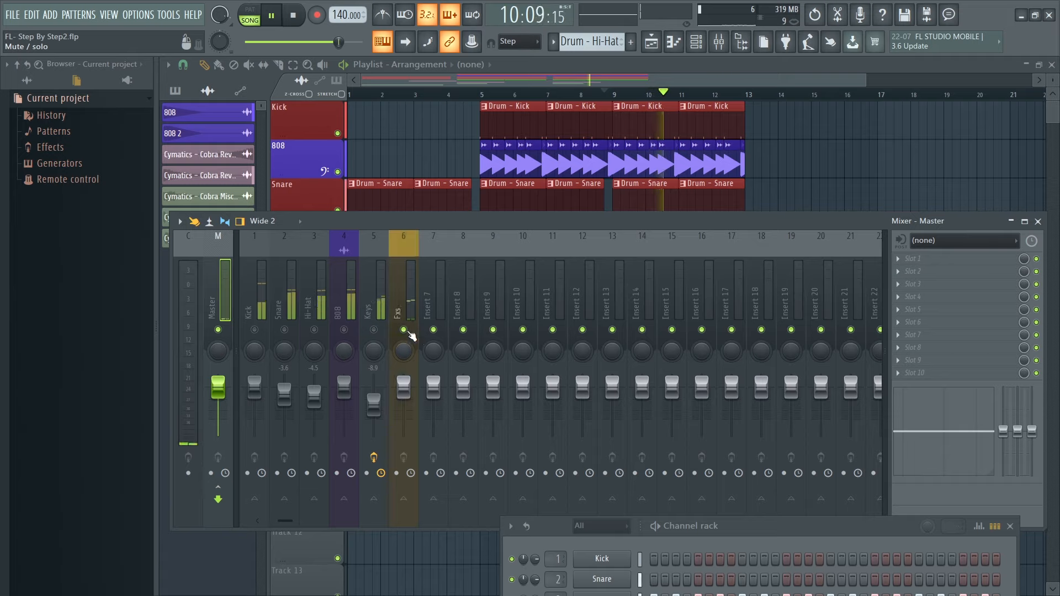
left_click(373, 329)
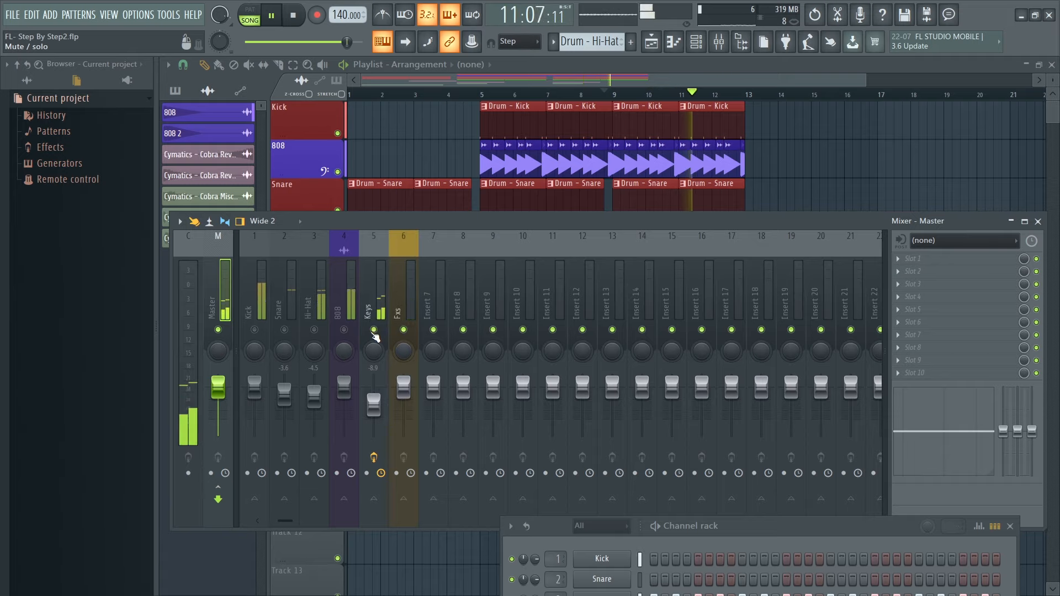
left_click(344, 329)
left_click(314, 330)
left_click(284, 330)
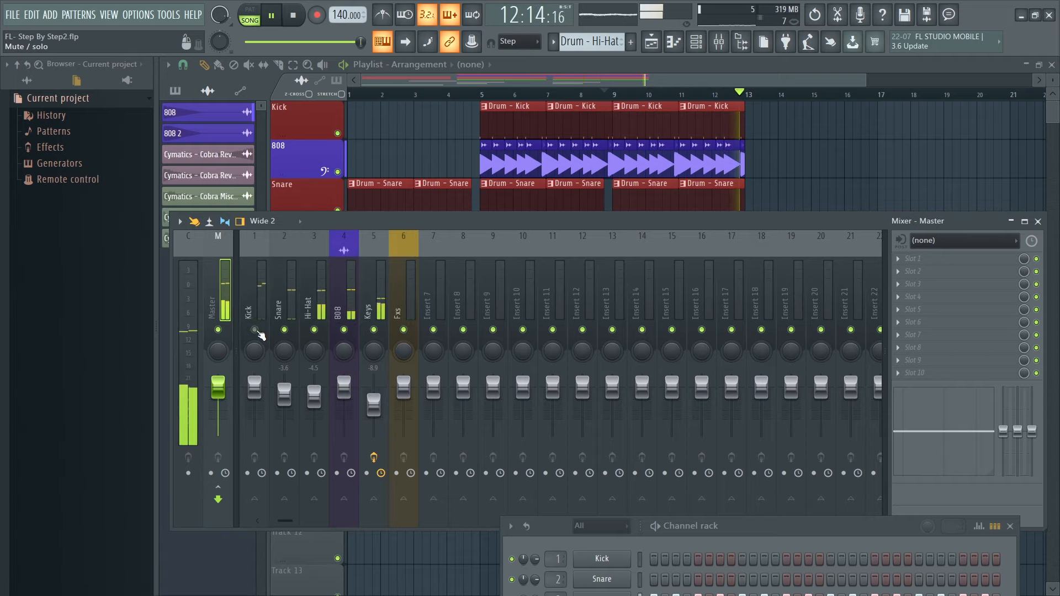
left_click(255, 330)
key("space")
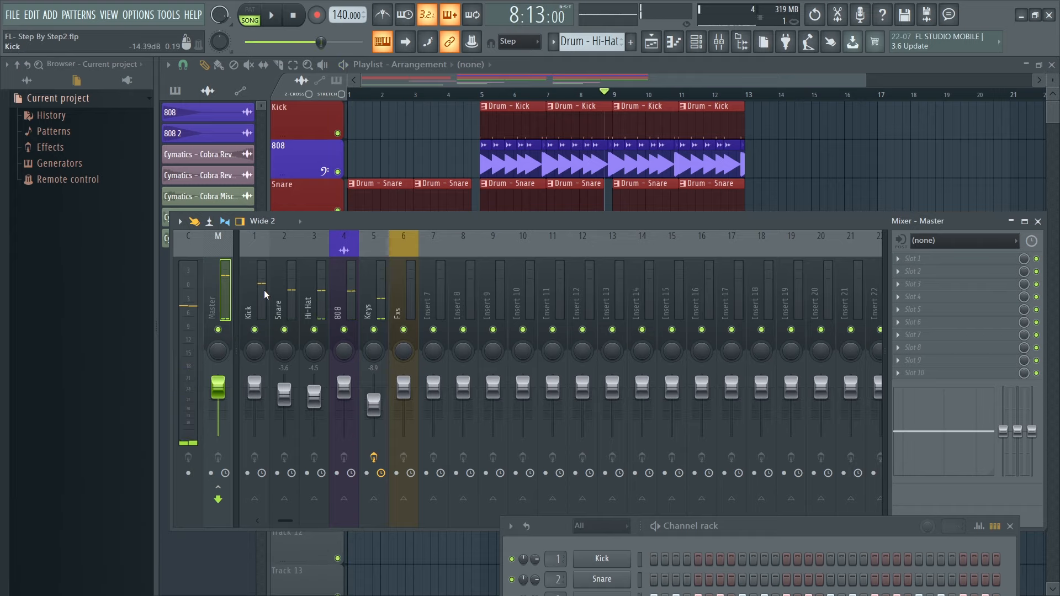
Go through the mixer tracks one at a time, from Kick across to Insert 19 and back, to view their effect slots.
left_click(264, 290)
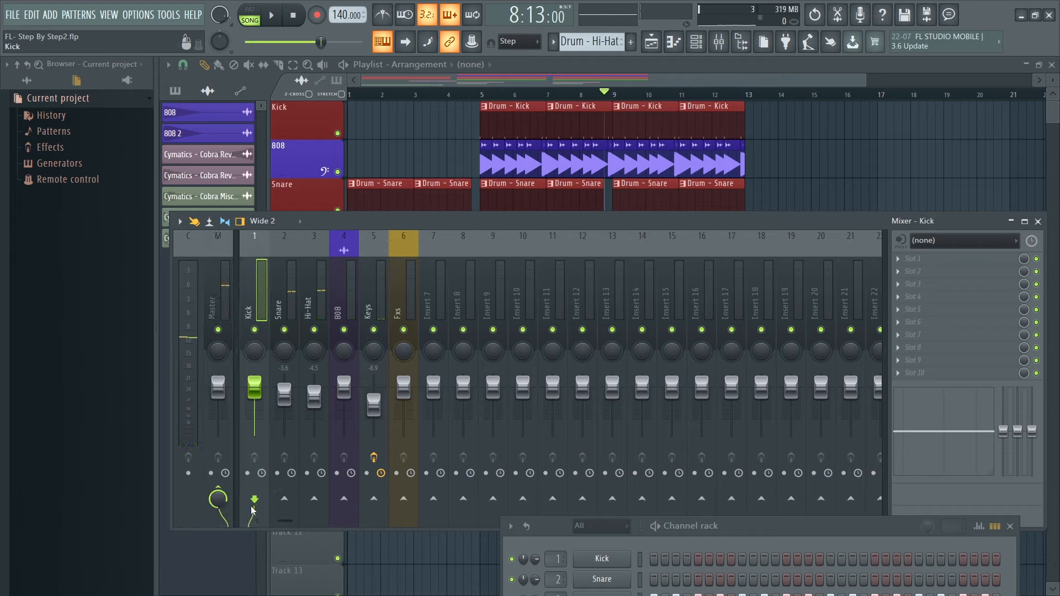
left_click(287, 311)
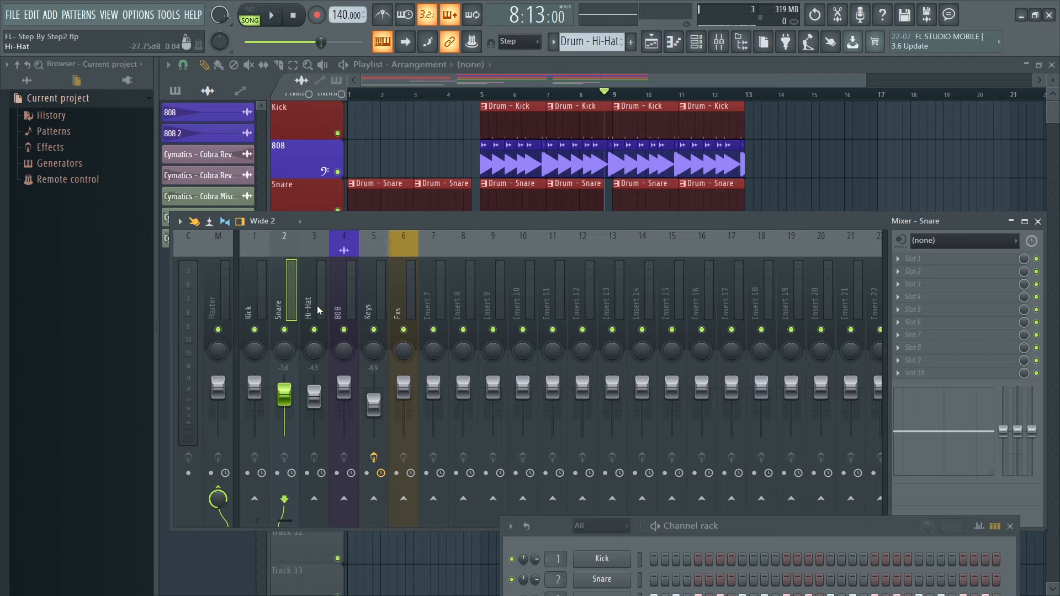
key("Right")
key("Right")
key("Right")
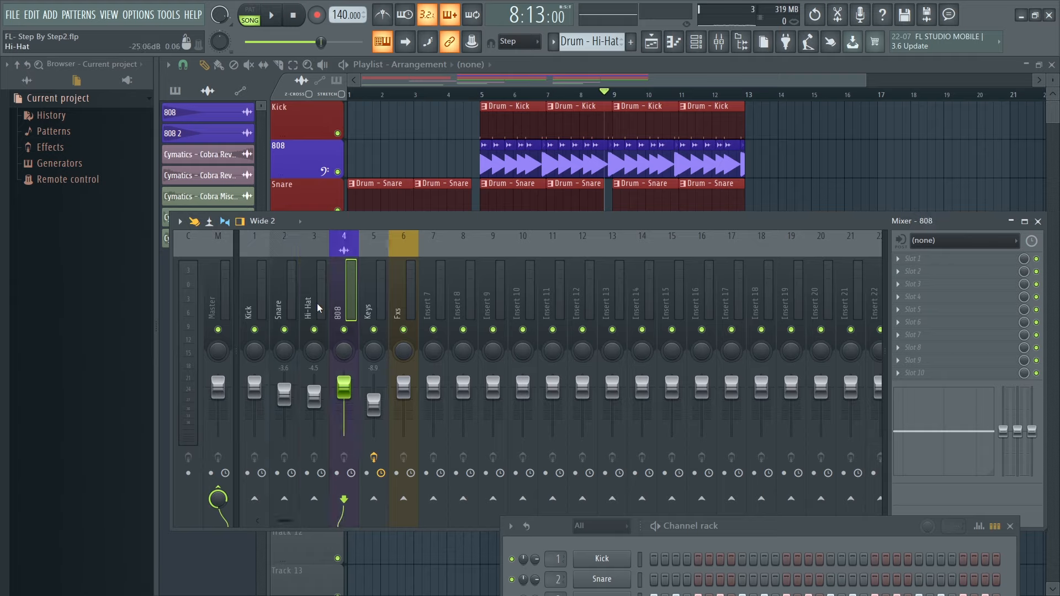
key("Right")
key("Right")
key("Right")
key("Right")
key("Right")
key("Right")
key("Right")
key("Right")
key("Right")
key("Right")
key("Right")
key("Right")
key("Right")
key("Right")
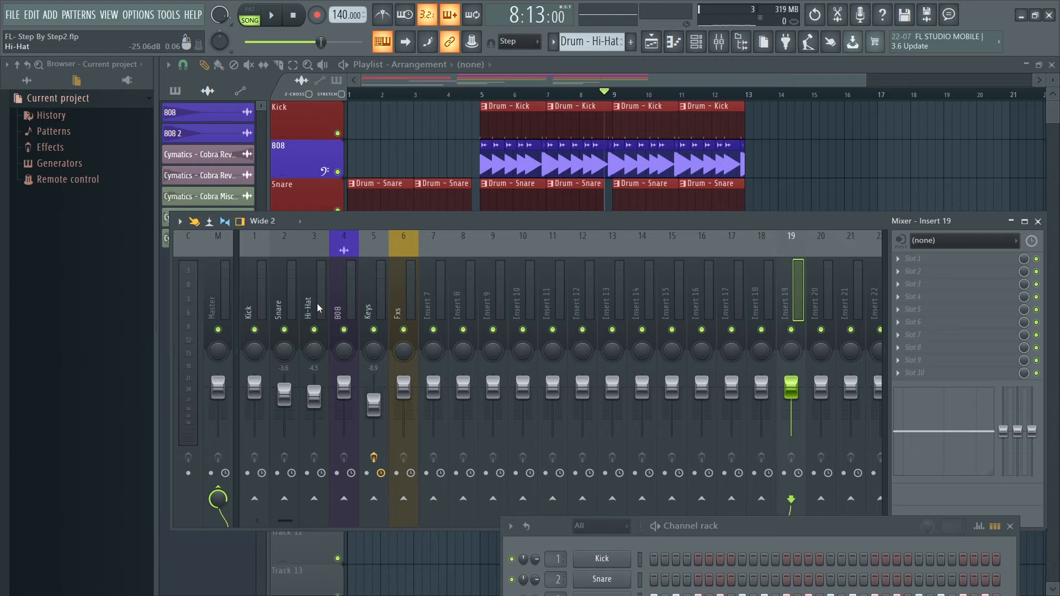
key("Left")
key("Left")
key("Left")
key("Left")
key("Left")
key("Left")
key("Left")
key("Left")
key("Left")
key("Left")
key("Left")
key("Left")
key("Left")
key("Left")
key("Left")
key("Left")
key("Left")
key("Left")
key("Left")
key("Left")
Select the empty mixer track Insert 7 and load Fruity Reeverb 2 into its slot 1.
key("Right")
key("Right")
key("Right")
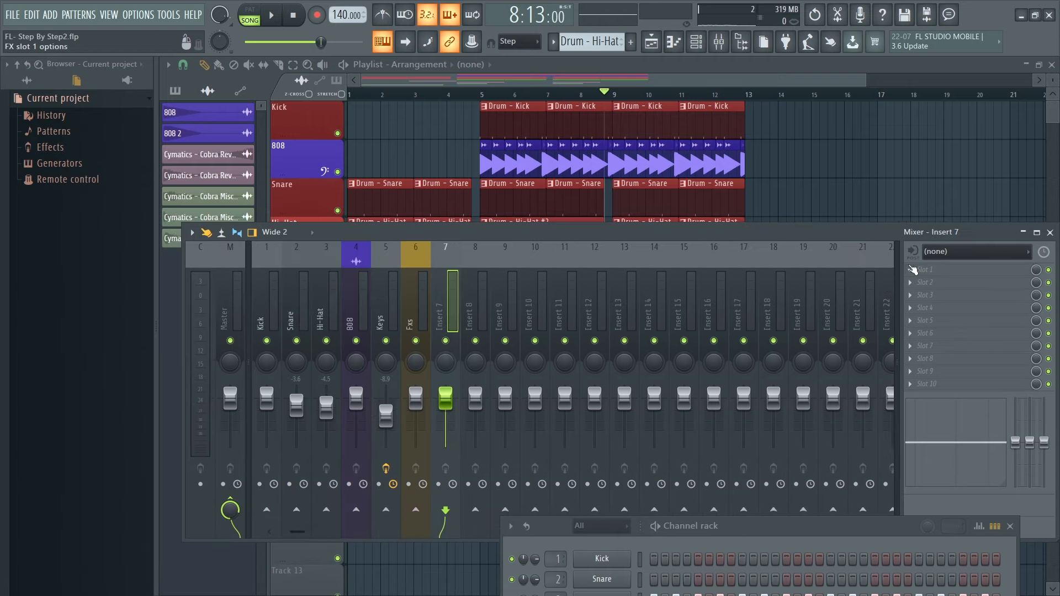
left_click(918, 269)
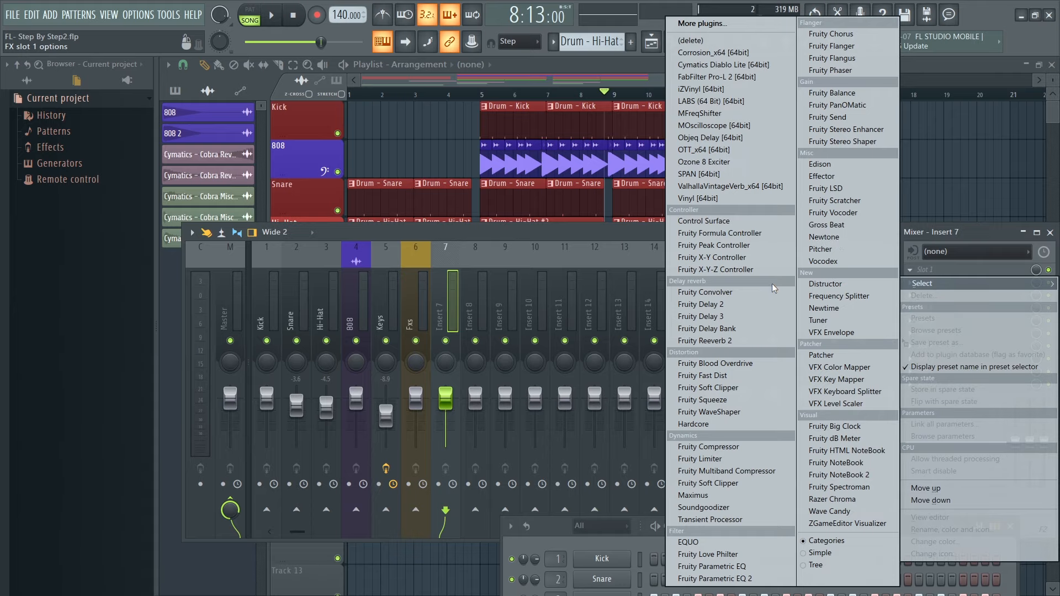
left_click(718, 340)
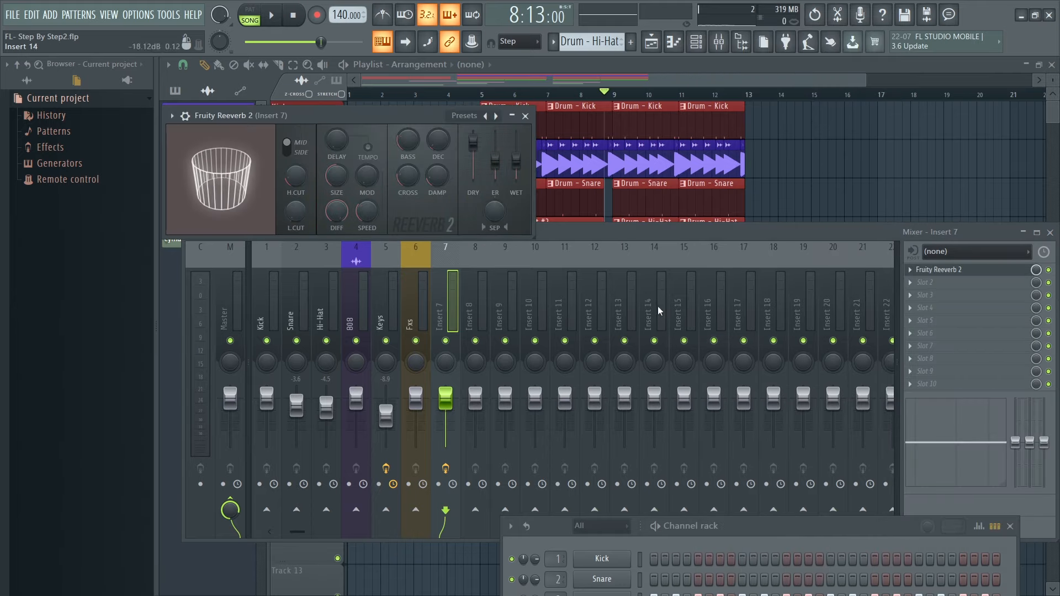
Close the reverb window, delete Fruity Reeverb 2 from slot 1 of Insert 7, and close the mixer.
left_click(525, 115)
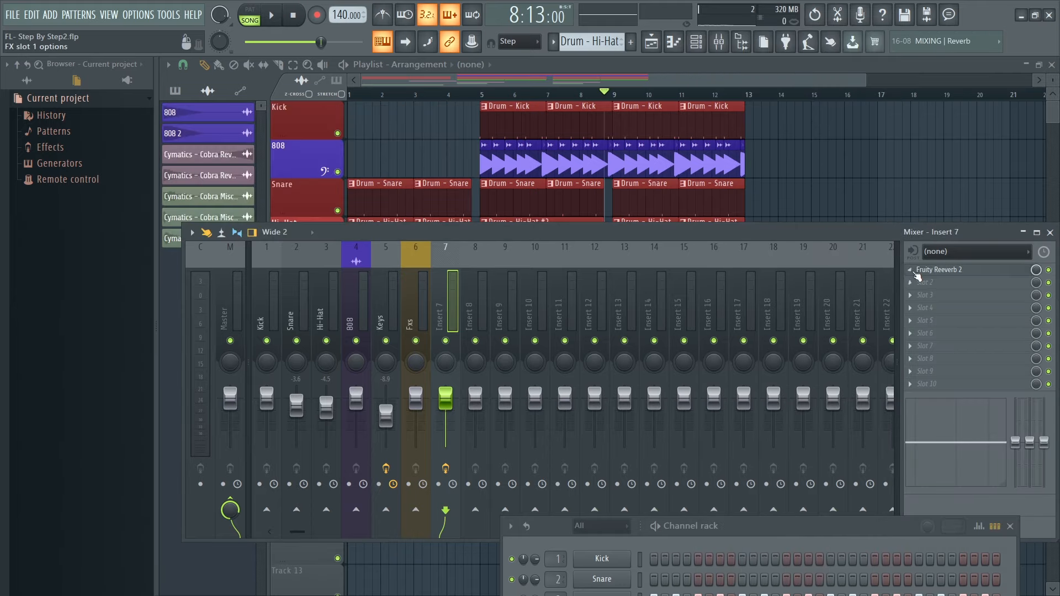
left_click(916, 272)
mouse_move(931, 283)
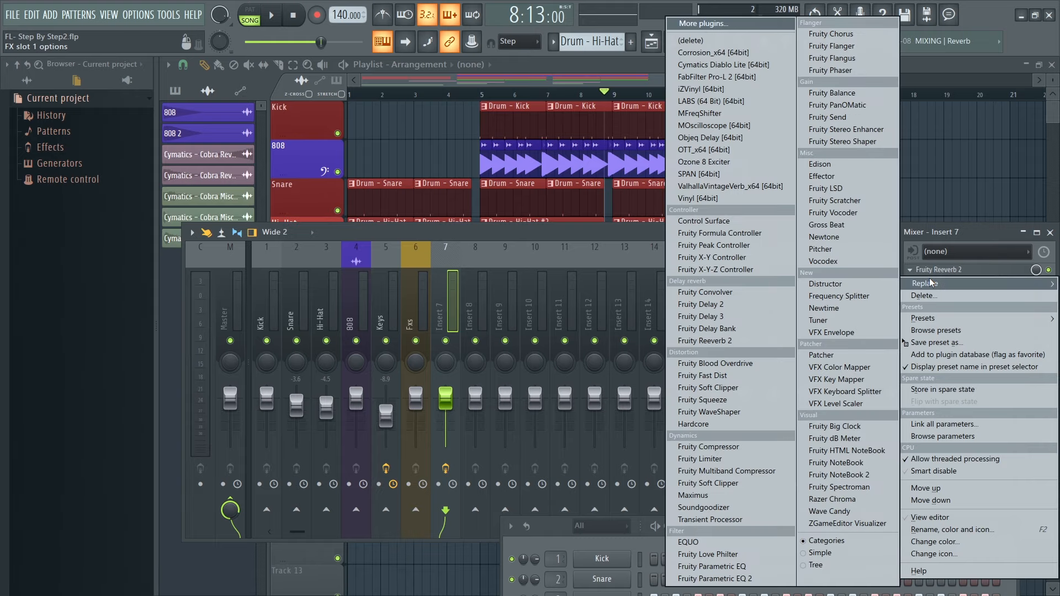
left_click(923, 295)
left_click(619, 349)
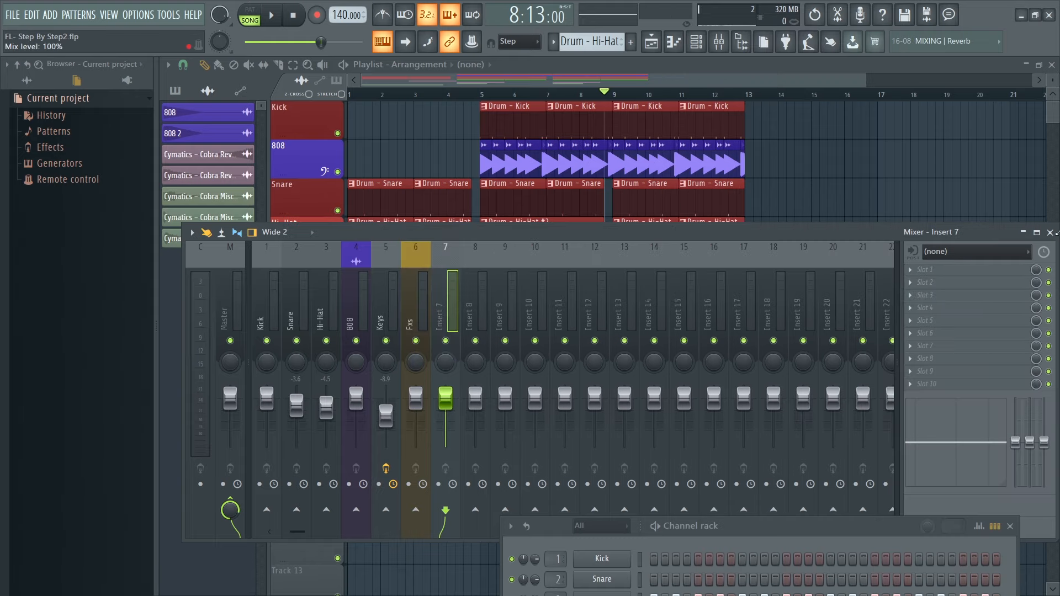
left_click(1050, 232)
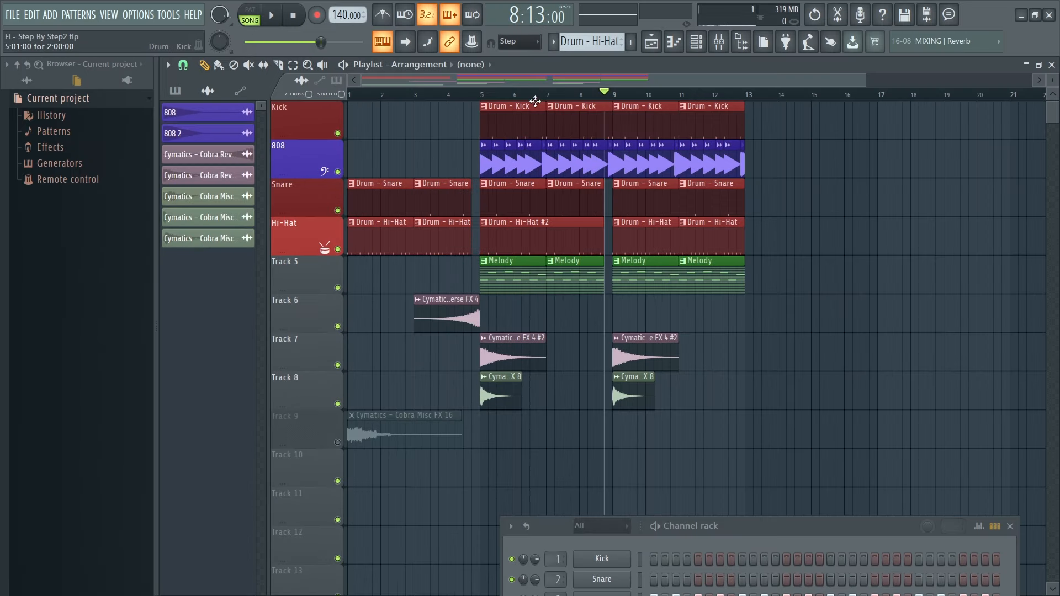
Add a time marker named Intro at bar 1 of the playlist.
left_click_drag(356, 96, 350, 98)
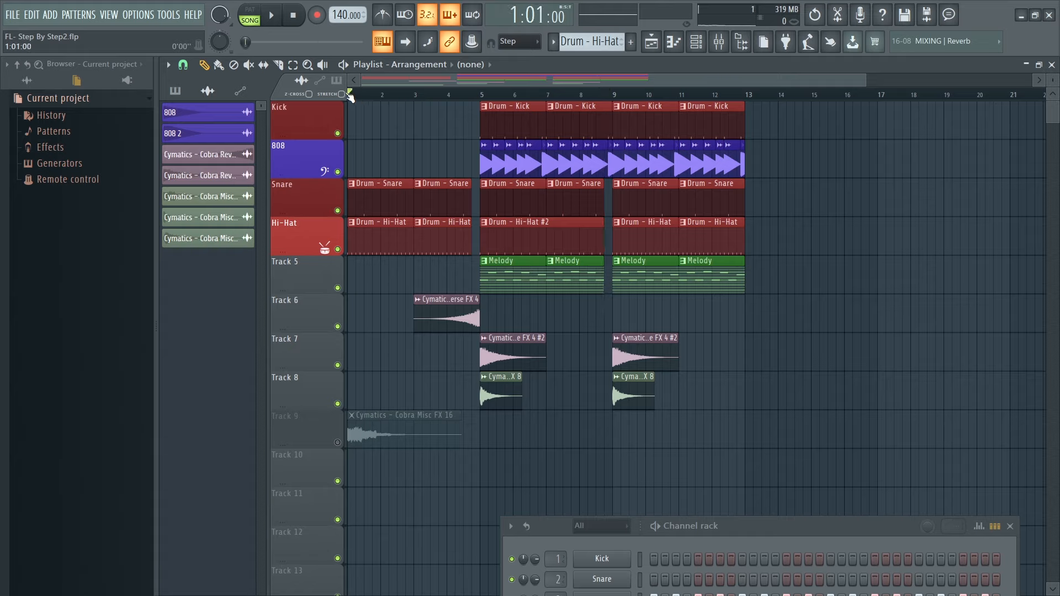
left_click(168, 65)
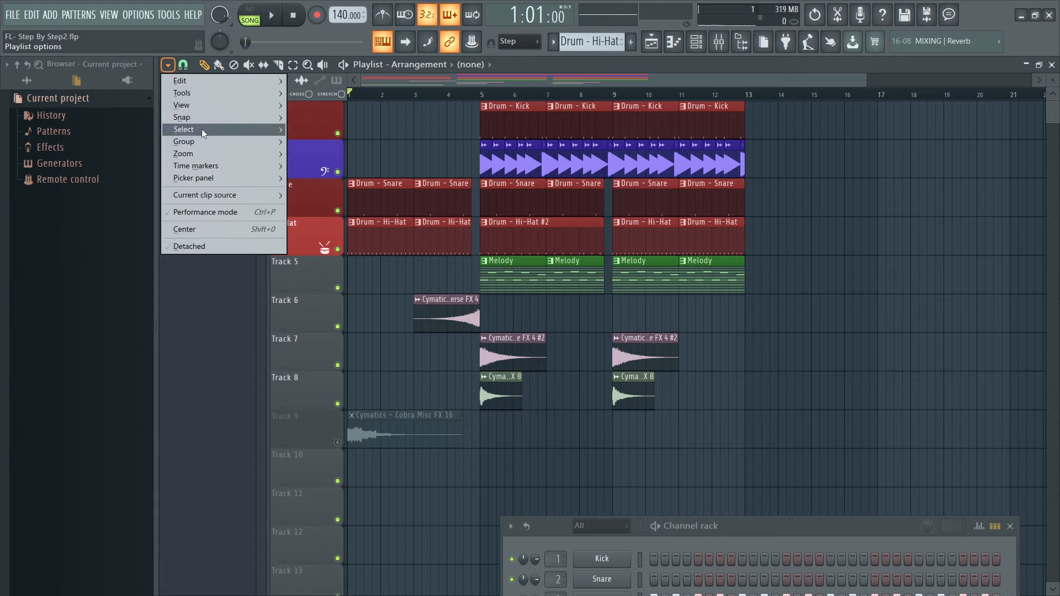
mouse_move(206, 164)
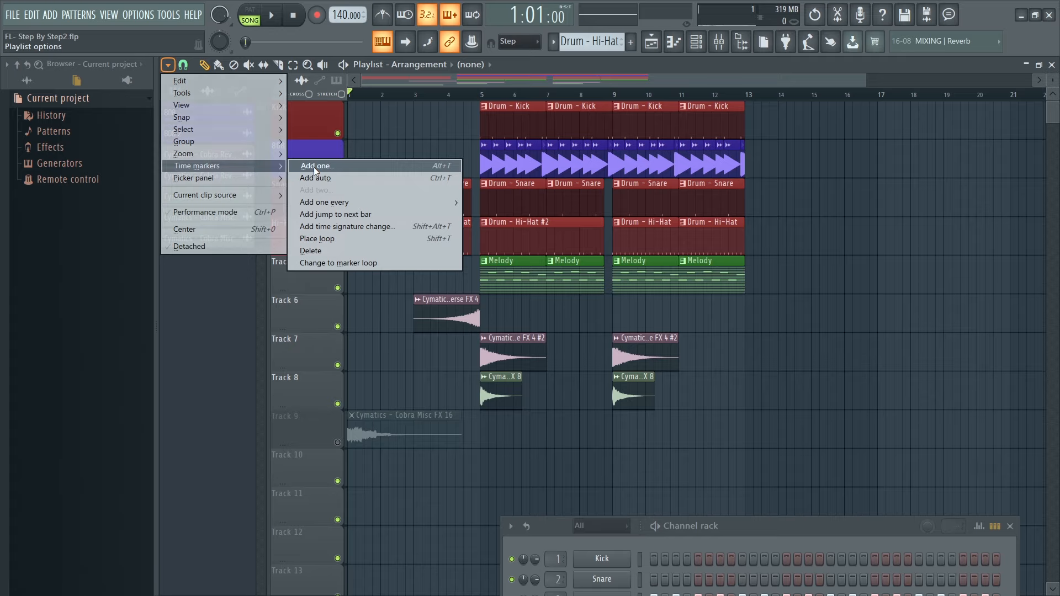
left_click(314, 167)
type("Int")
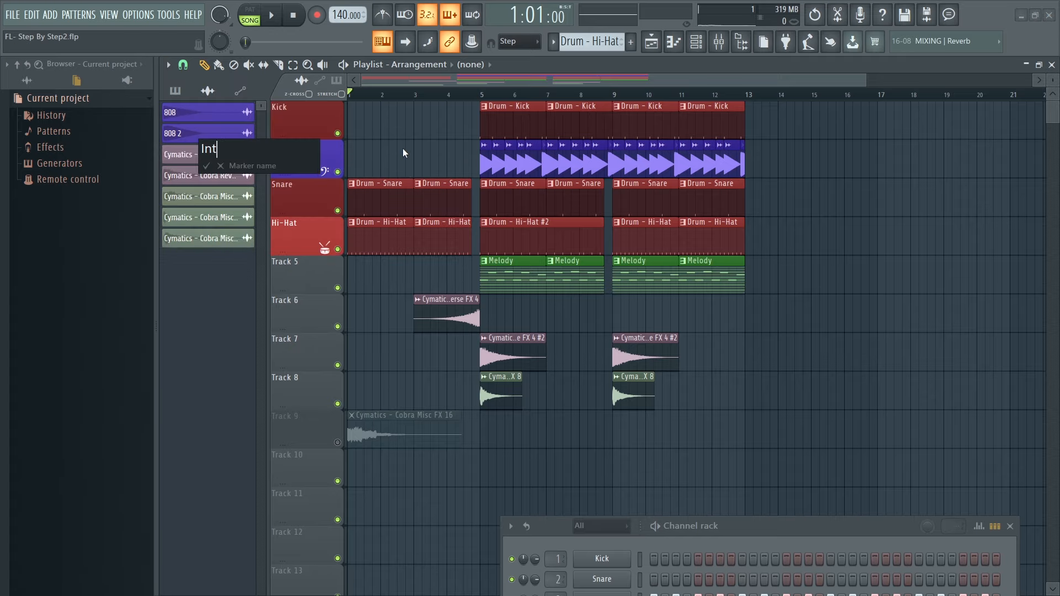
type("ro")
key("Return")
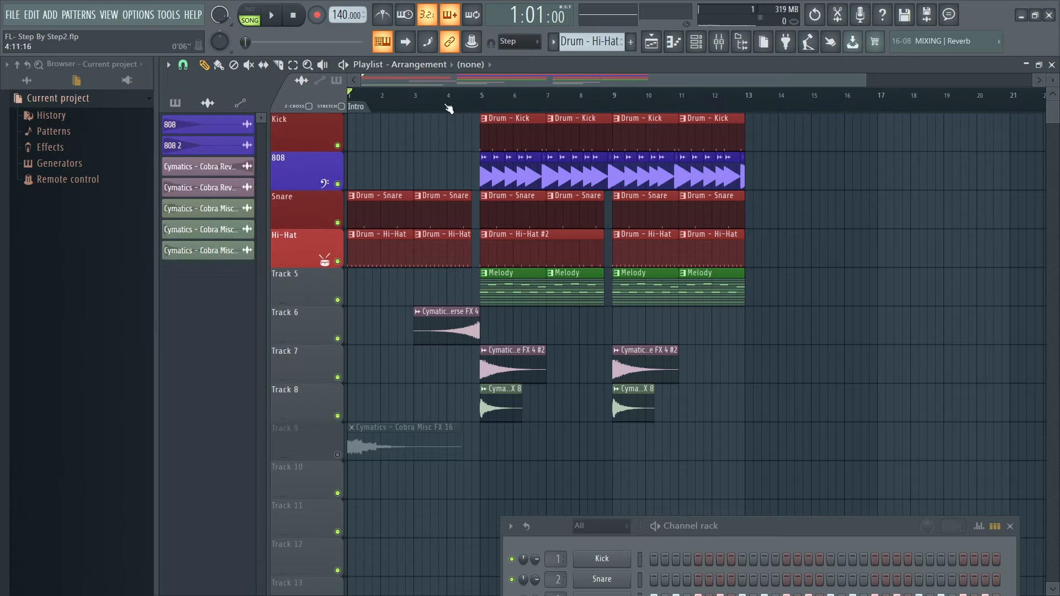
Add a time marker named Verse at bar 5 of the playlist.
left_click(482, 98)
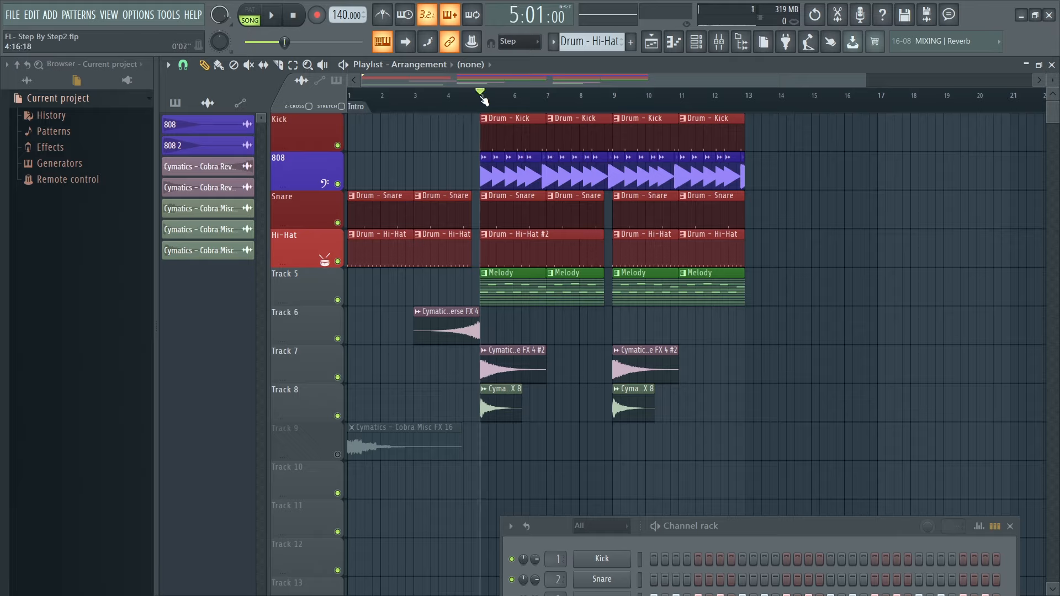
key("alt+t")
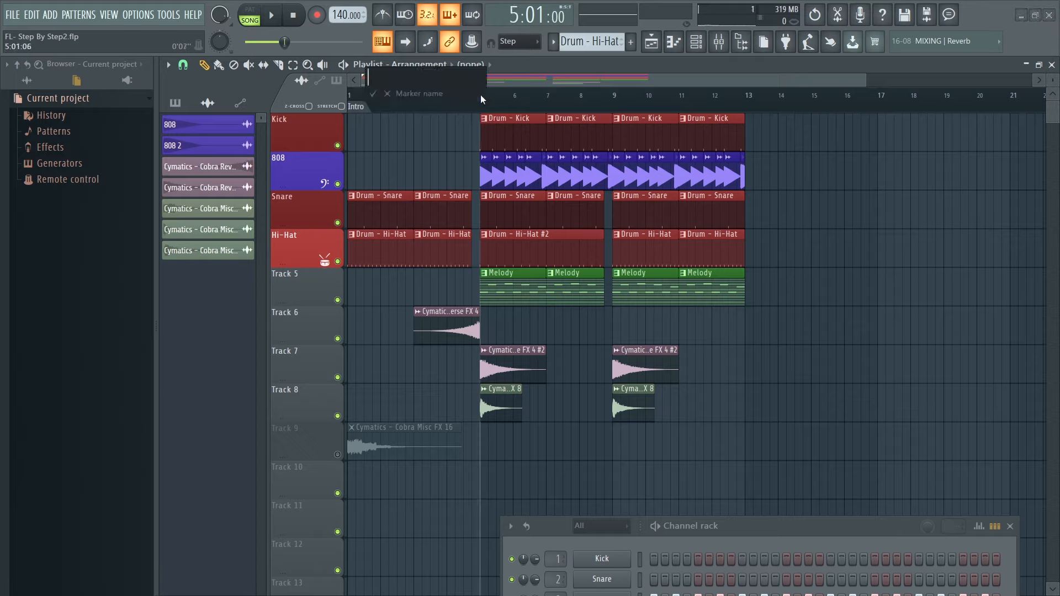
type("Verse")
key("Return")
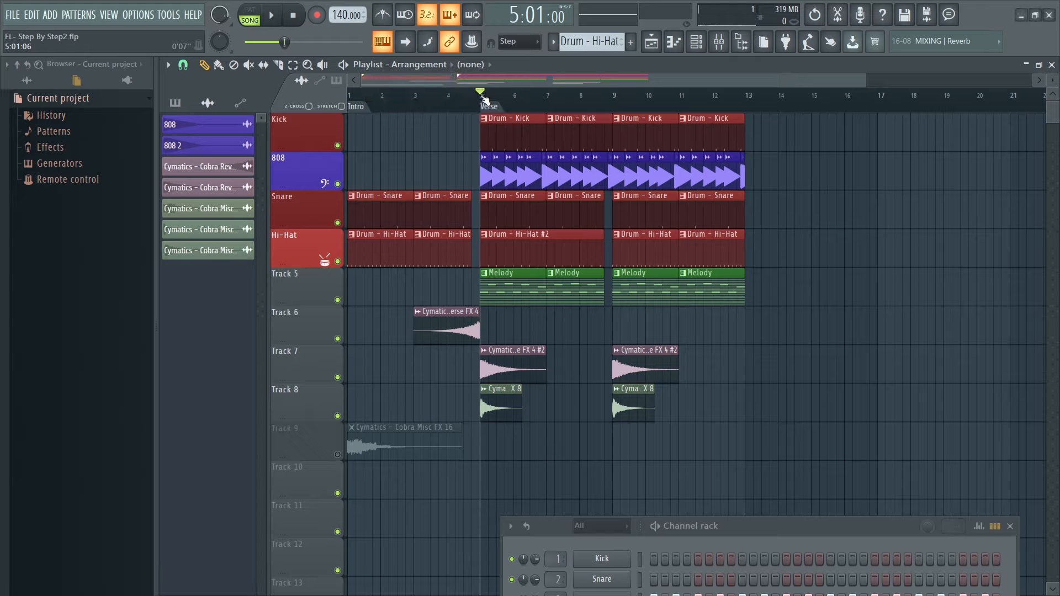
Add a time marker named Hook at bar 9, where the second group of FX clips starts.
key("Home")
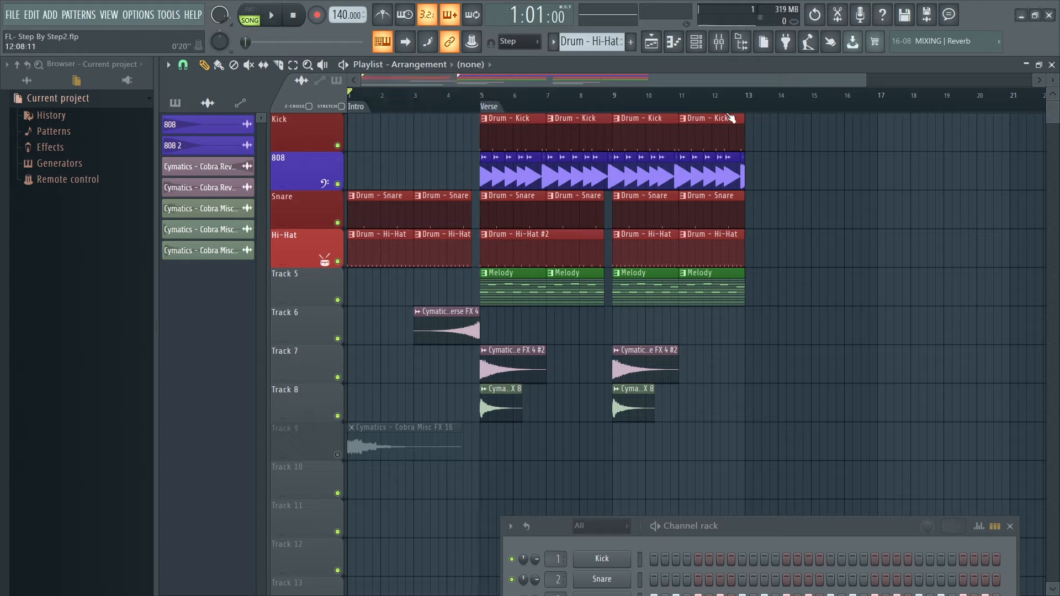
left_click(741, 98)
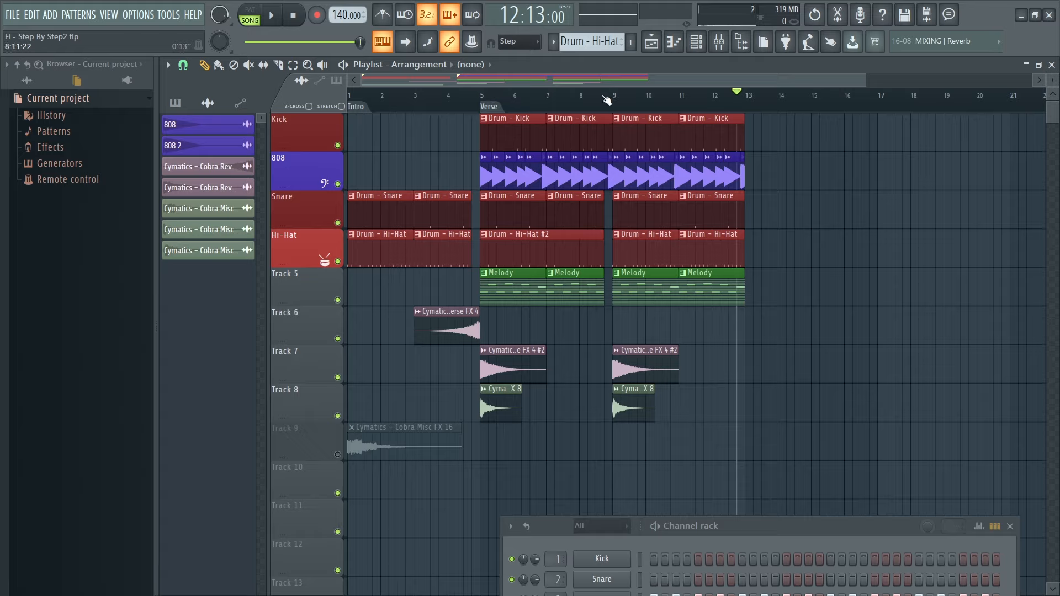
left_click_drag(604, 97, 614, 95)
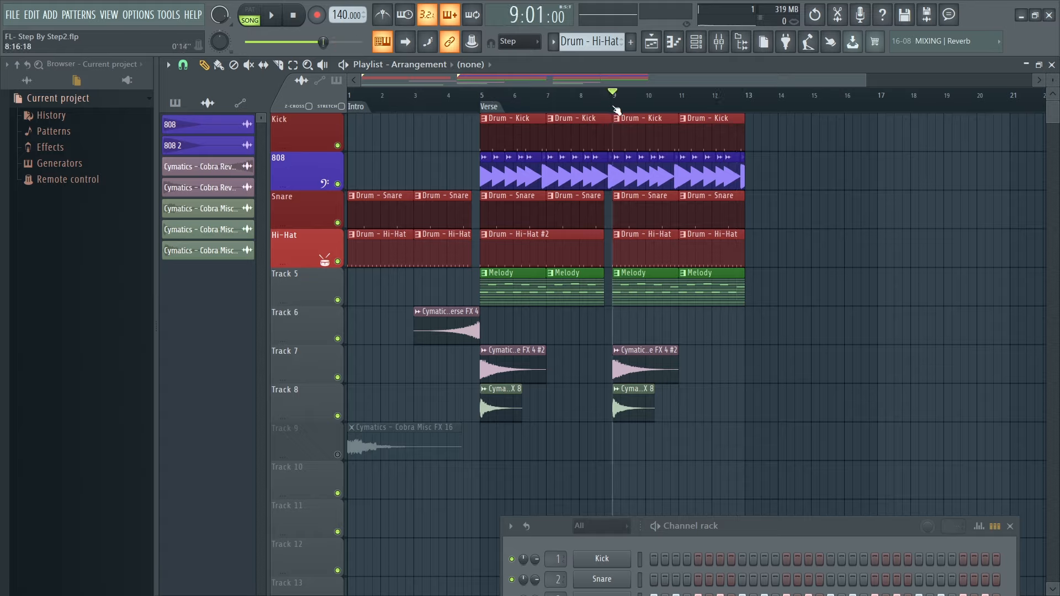
key("alt+t")
type("H")
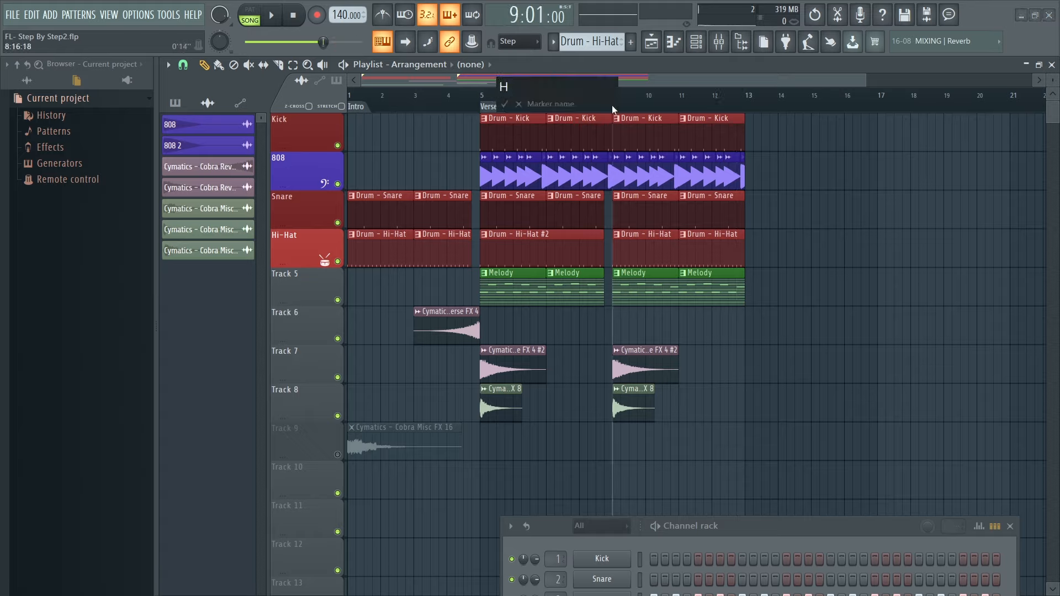
type("ook")
key("Return")
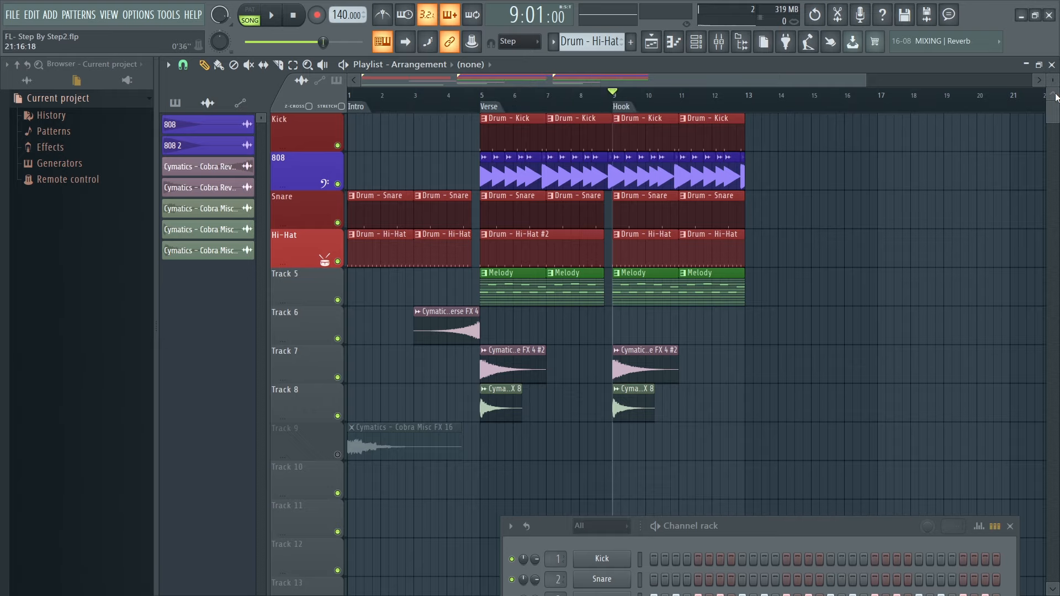
Play short passages just before the Verse and Hook markers to listen to the transitions between sections.
left_click_drag(867, 82, 604, 83)
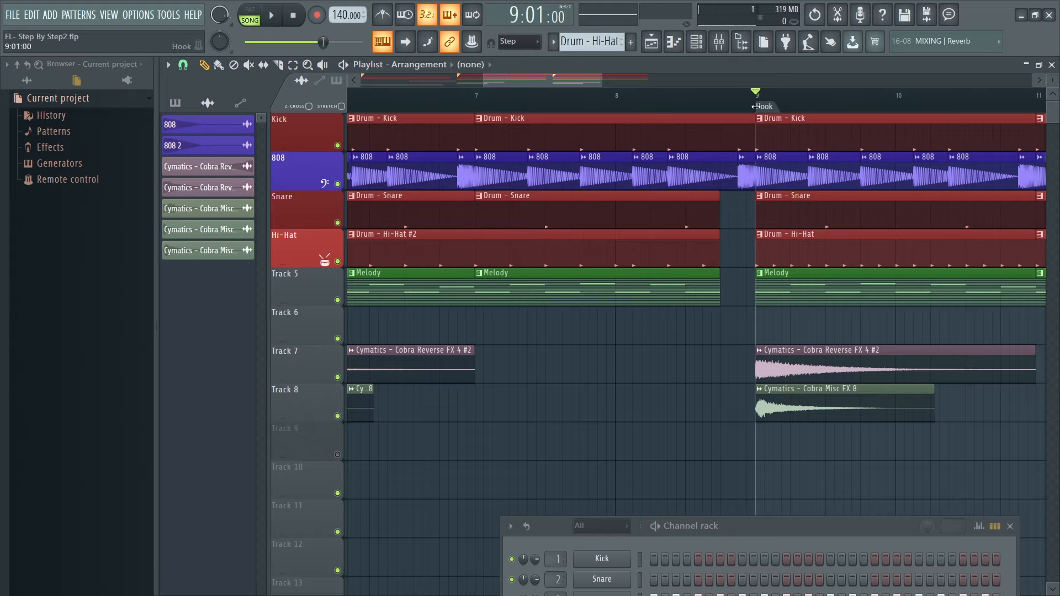
left_click_drag(726, 106, 688, 106)
left_click_drag(608, 74, 709, 75)
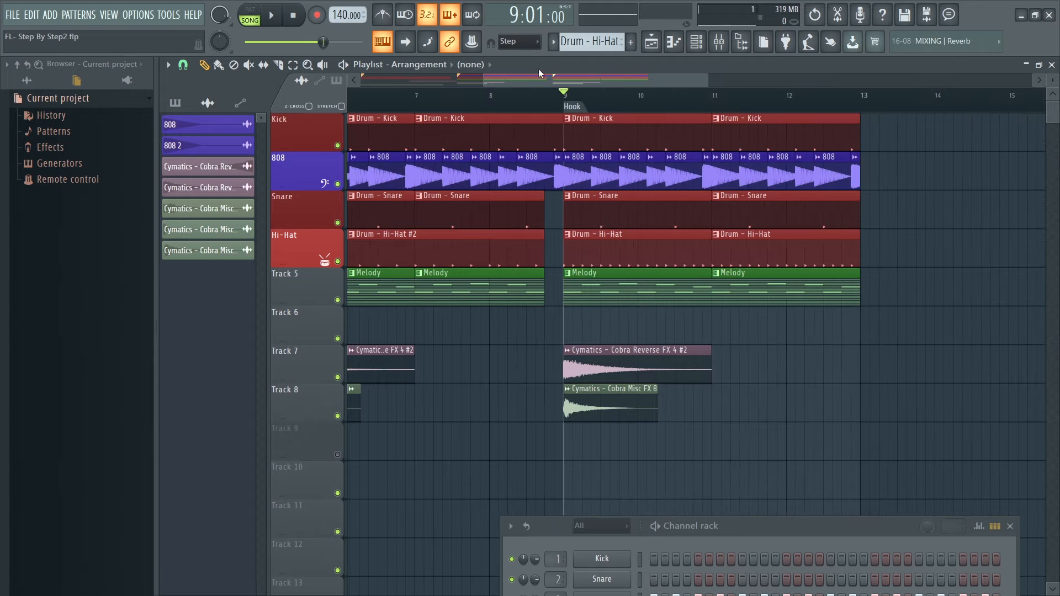
left_click_drag(496, 80, 242, 65)
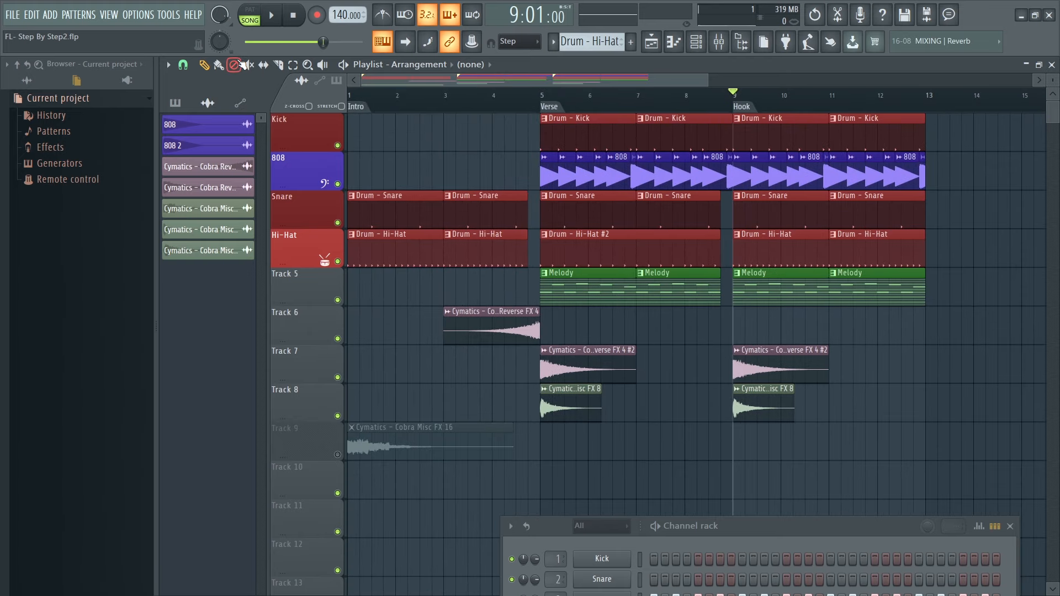
left_click(516, 95)
key("space")
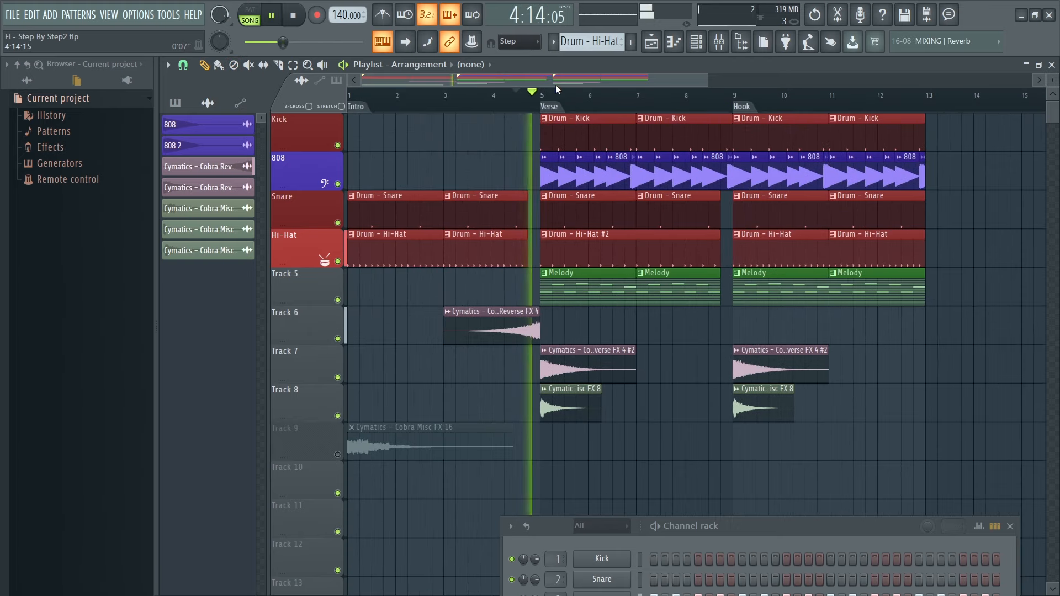
key("space")
left_click(710, 95)
key("space")
key("space")
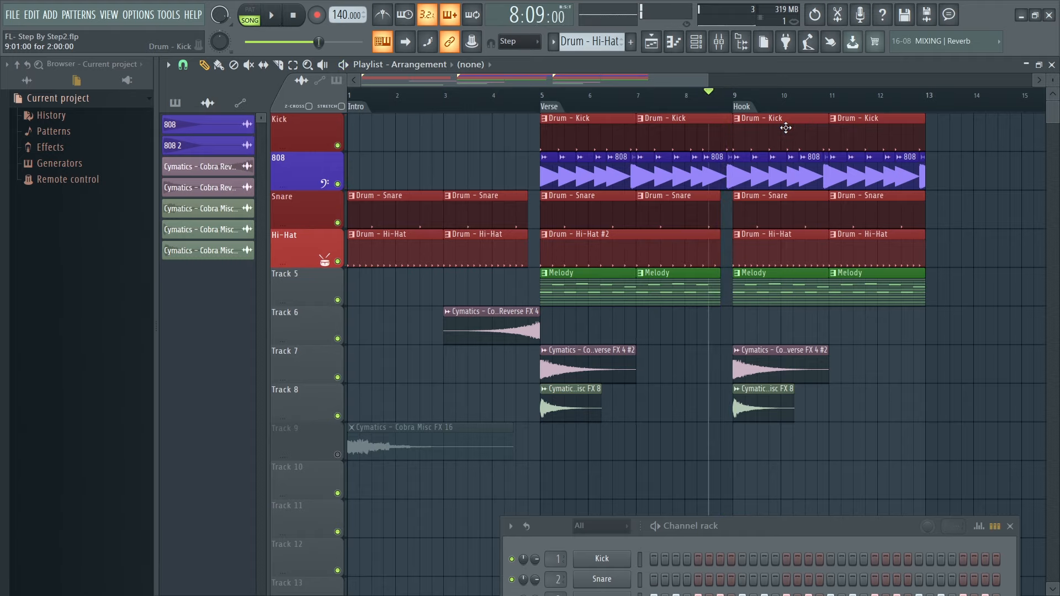
left_click(901, 95)
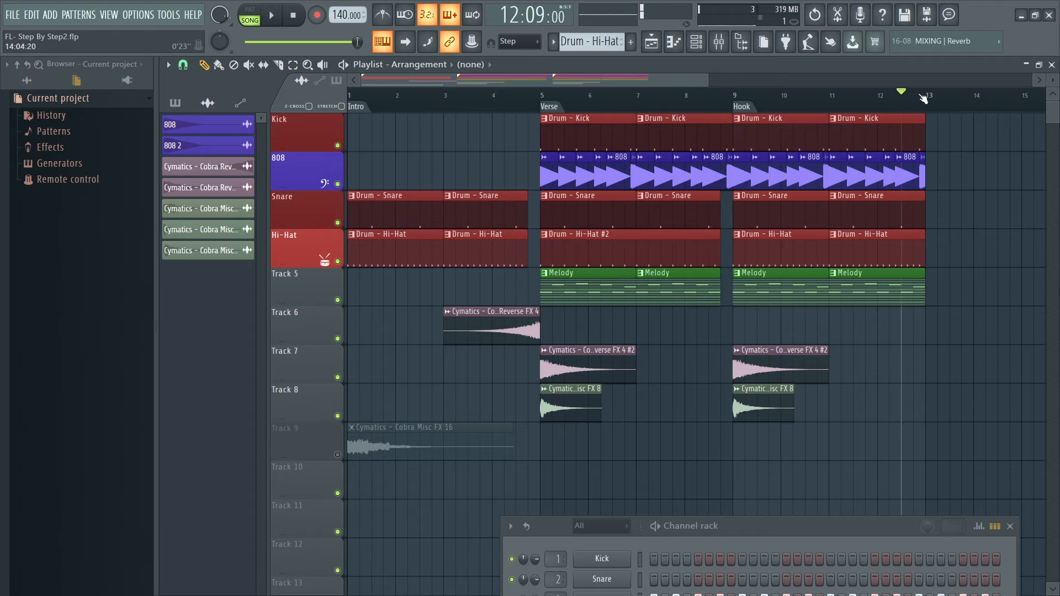
left_click_drag(710, 79, 860, 81)
left_click(895, 98)
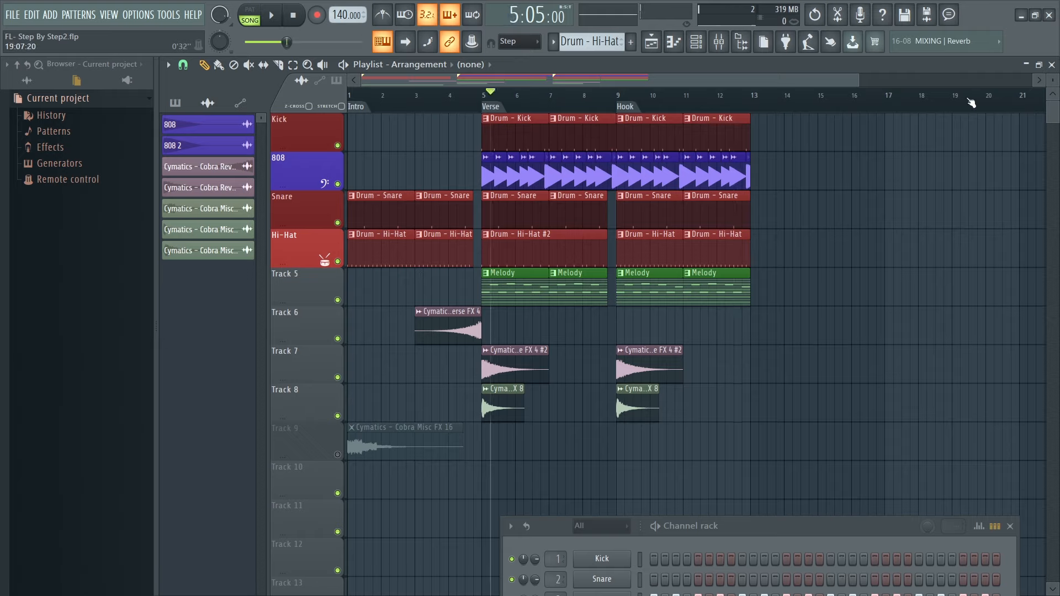
left_click_drag(969, 98, 993, 98)
Place three more Melody clips on Track 5 beyond bar 13, spaced apart up to about bar 20.
left_click(718, 276)
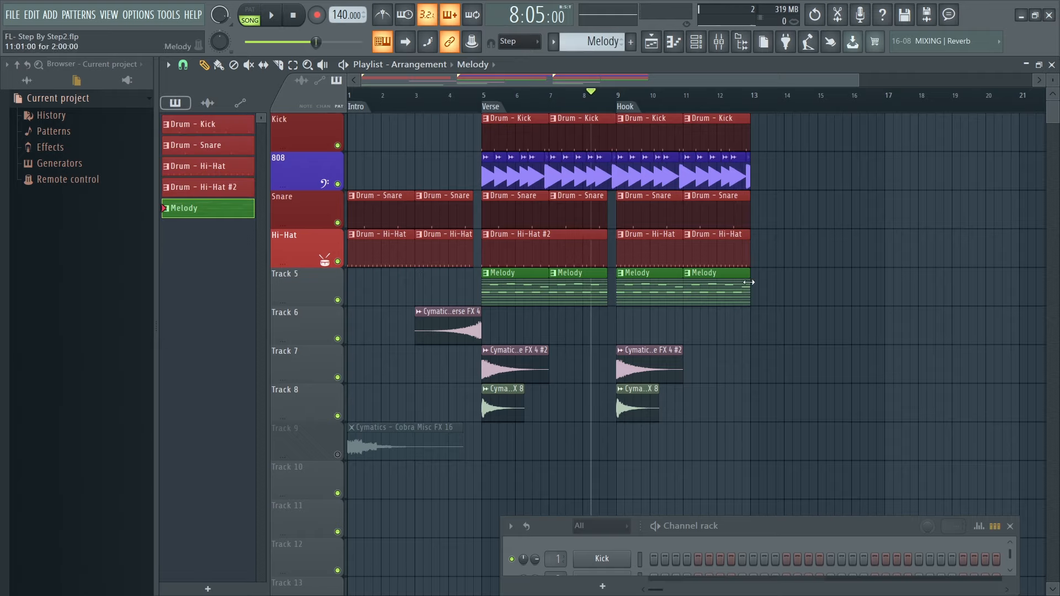
left_click(773, 283)
left_click(881, 286)
left_click(1004, 282)
Add a time marker named Verse 2 at playlist position 19:13.
left_click_drag(903, 102, 978, 103)
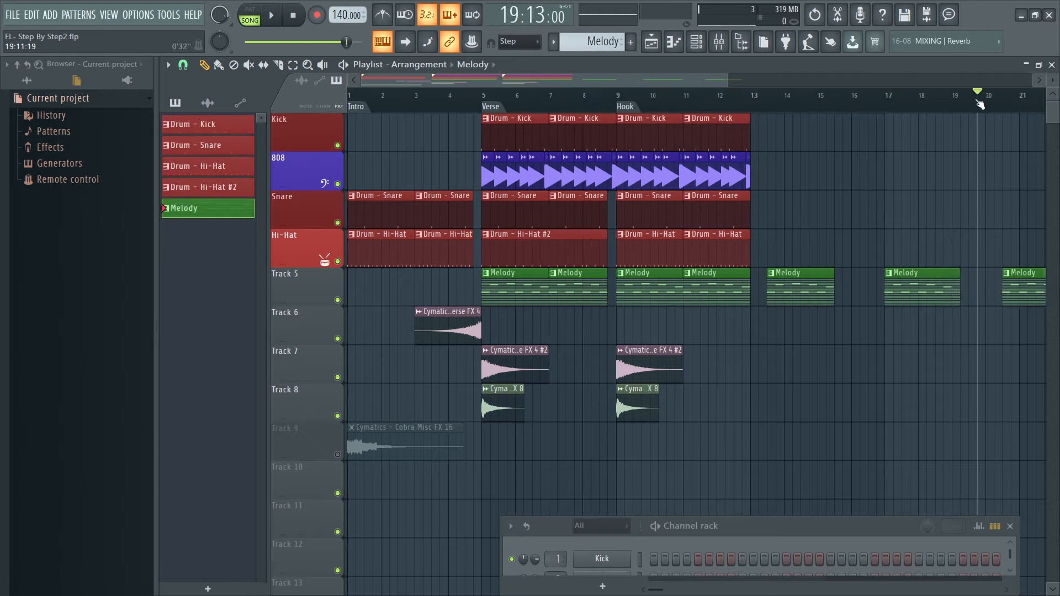
key("alt+t")
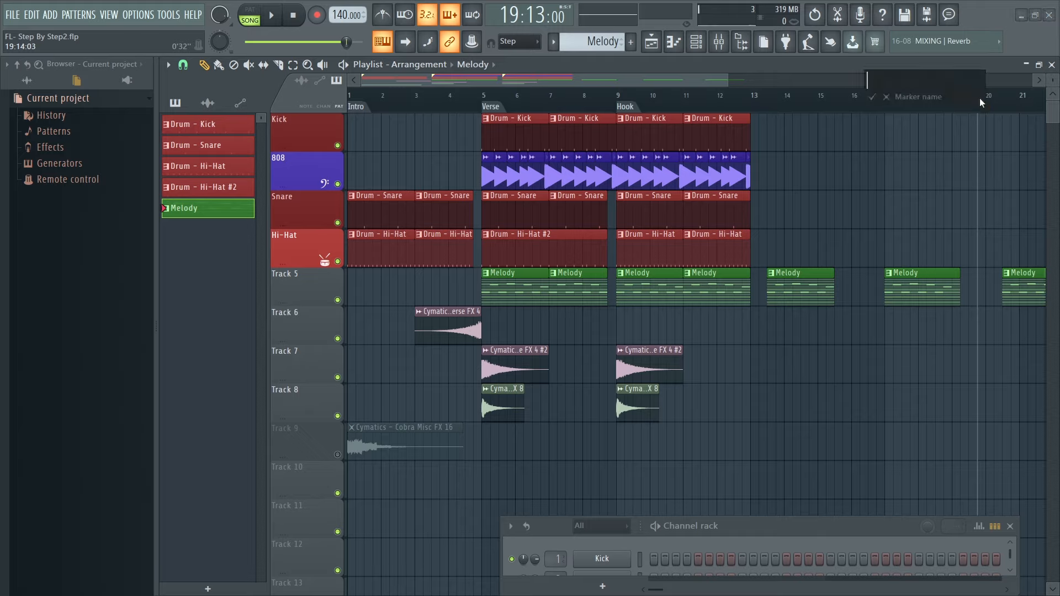
type("Ve")
type("2")
key("Return")
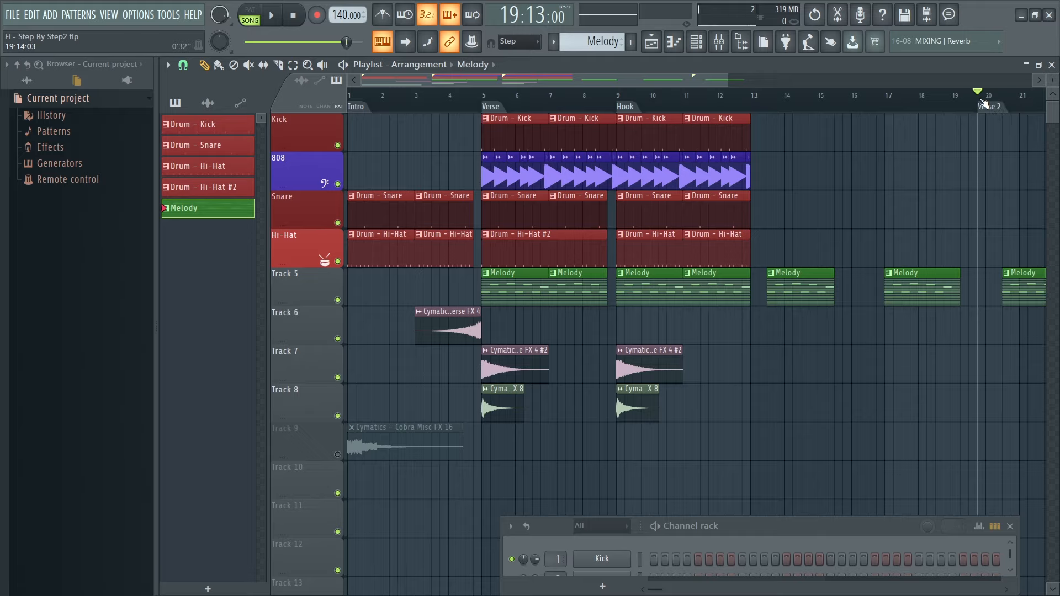
Delete the three extra Melody clips after bar 13 on Track 5.
right_click(1018, 293)
right_click(942, 294)
right_click(818, 289)
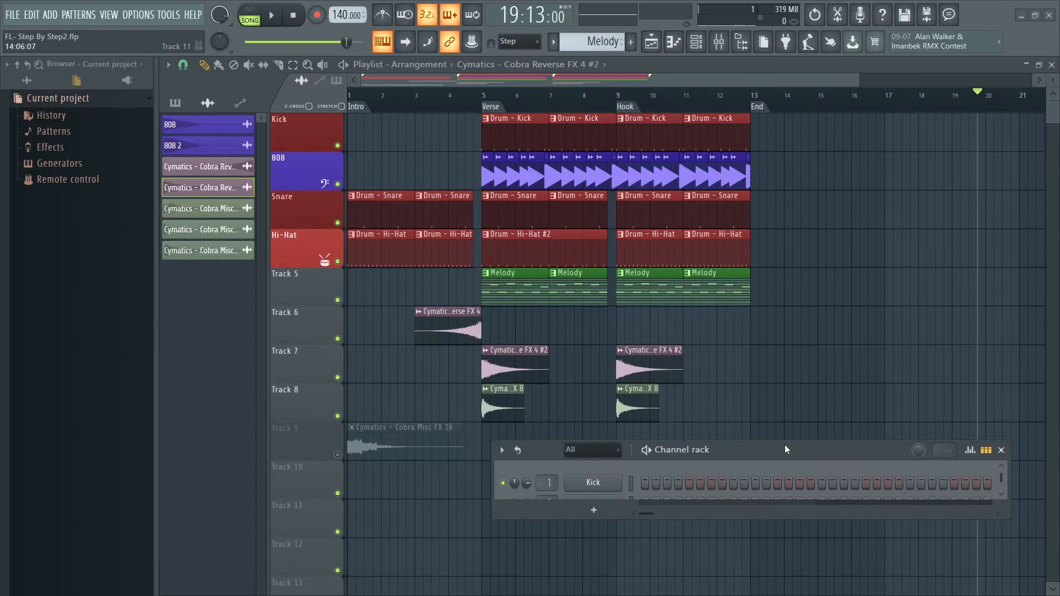
Move the channel rack higher over the playlist and reset the Kick channel's volume to its default of 78%.
left_click_drag(785, 445, 785, 430)
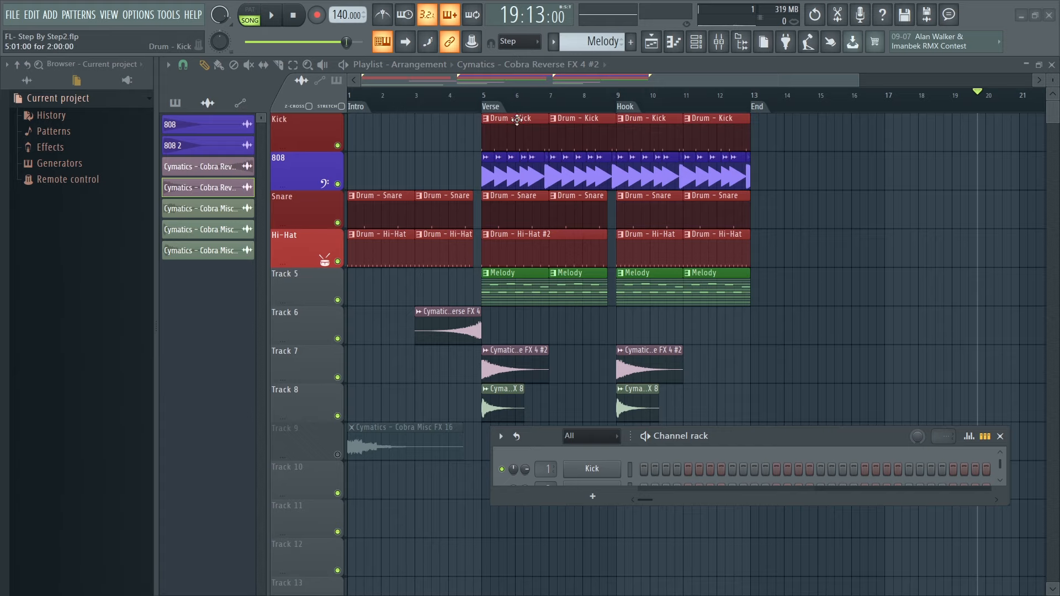
left_click(673, 42)
left_click(674, 42)
left_click(696, 43)
left_click(696, 43)
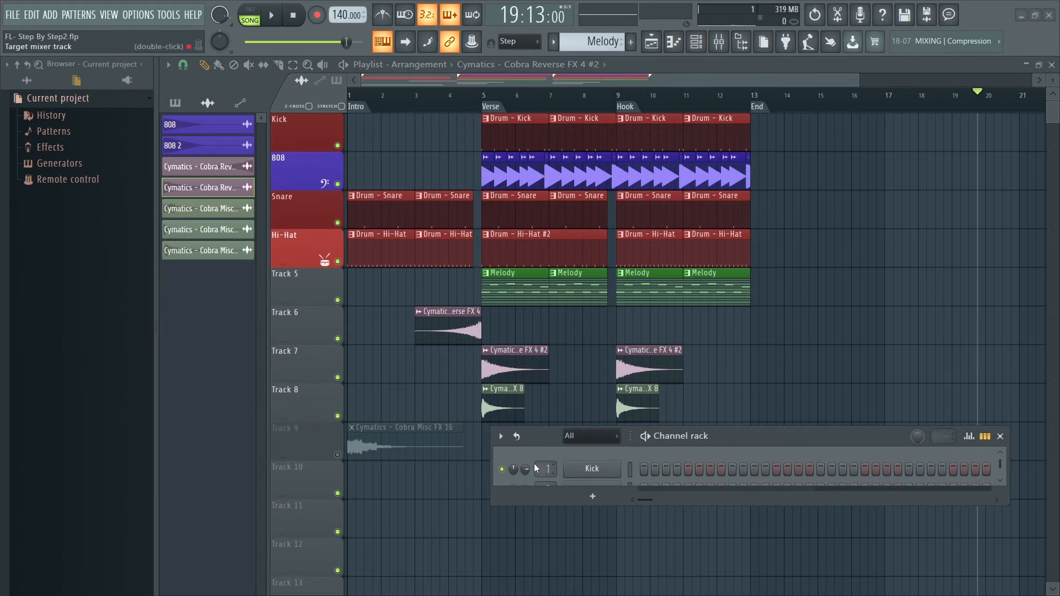
right_click(526, 478)
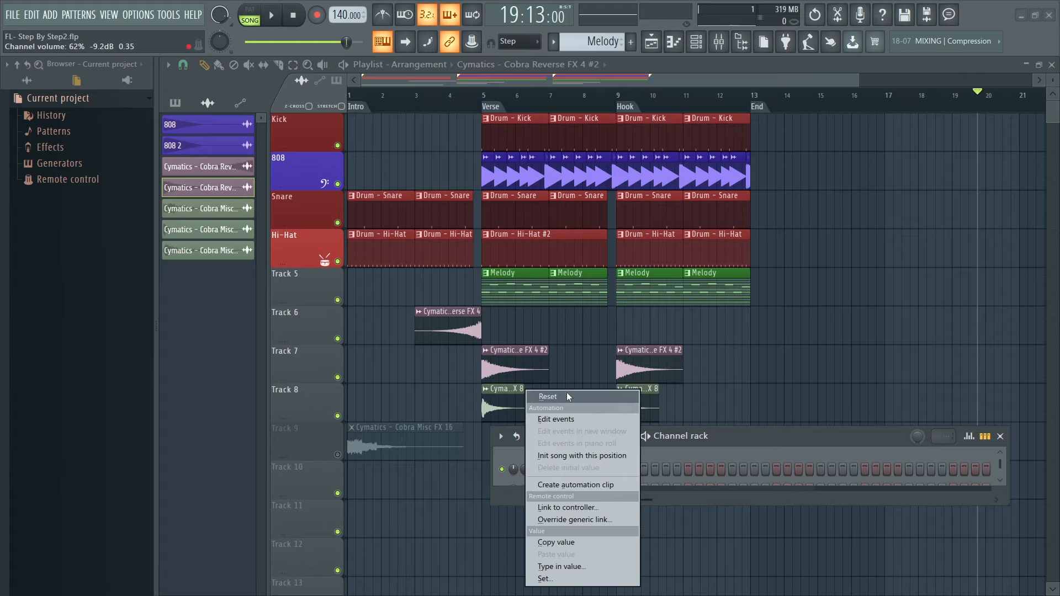
left_click(572, 395)
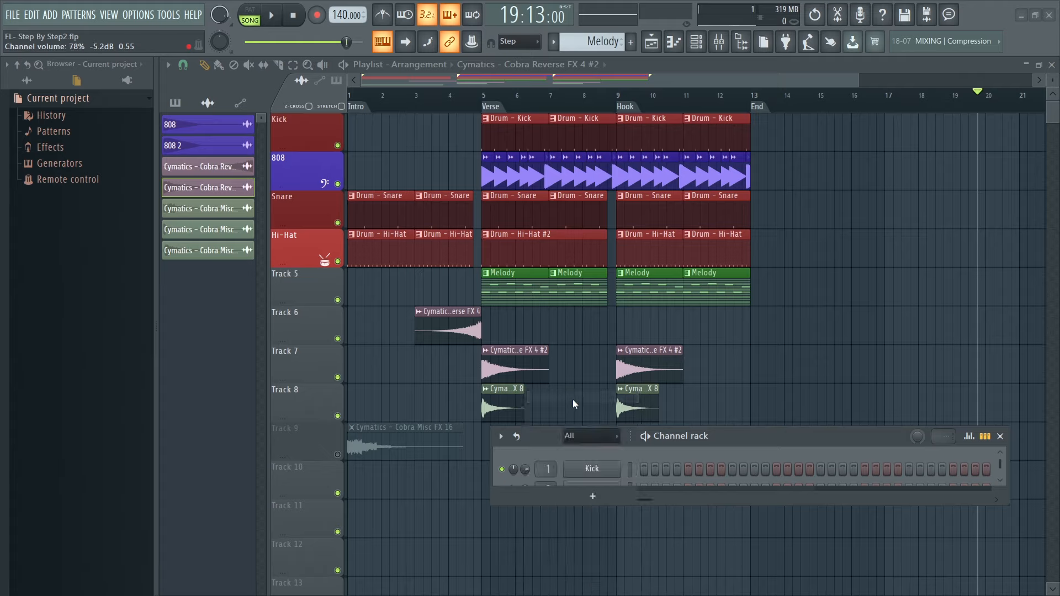
Place two Melody clips on Track 5 at bars 1 and 3 to fill the Intro section.
left_click(503, 284)
left_click(354, 292)
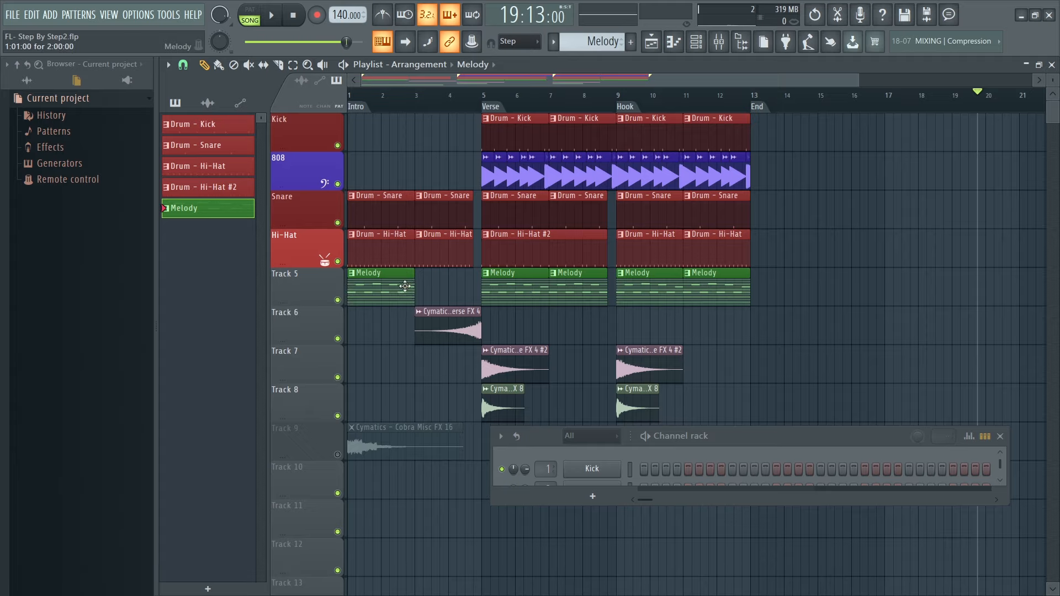
left_click(421, 289)
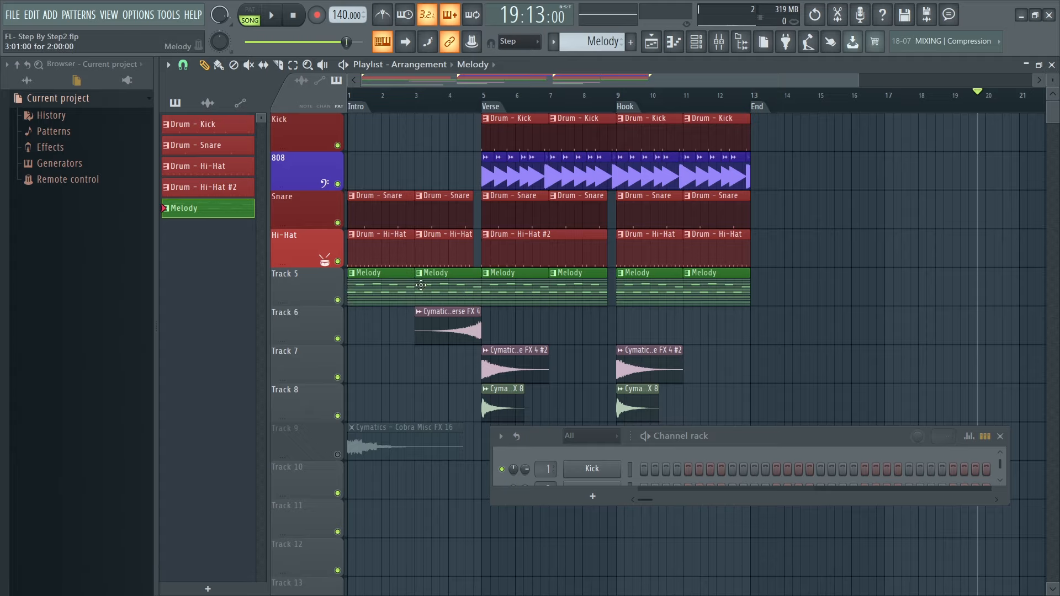
Return the playhead to the Intro marker and enlarge the channel rack so that the full channel list shows.
left_click(372, 101)
left_click_drag(722, 504, 722, 593)
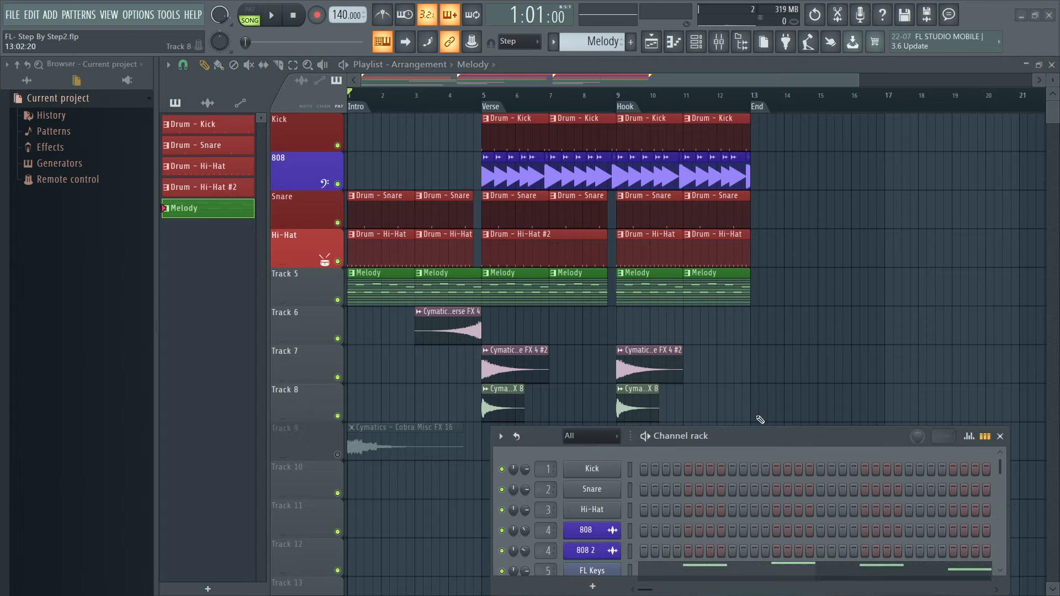
left_click_drag(760, 430, 755, 256)
left_click_drag(717, 418, 726, 523)
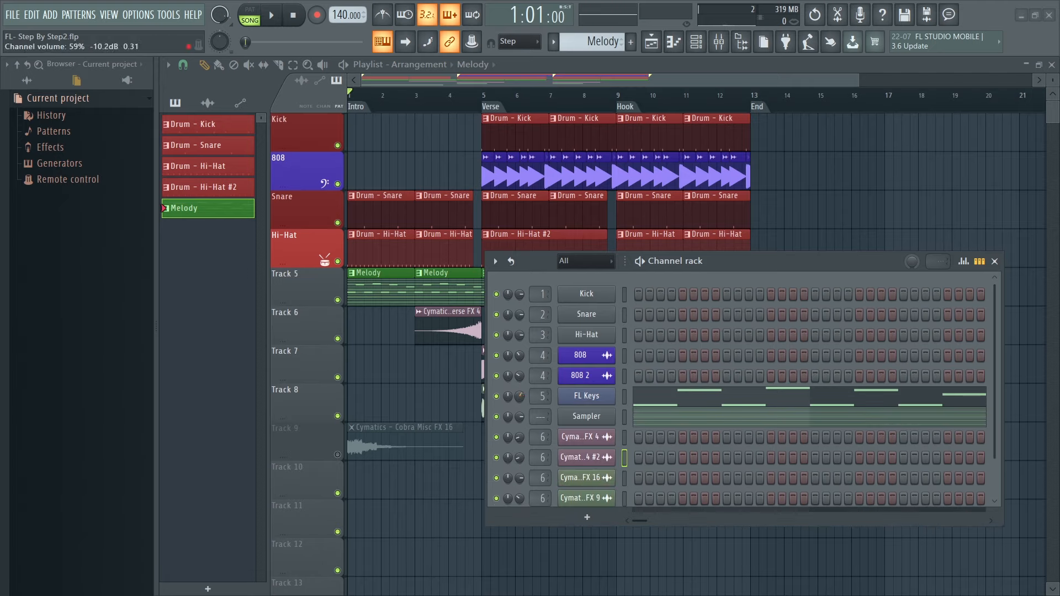
Create an automation clip for the FL Keys channel volume at its default level and move its track directly below the Melody track.
right_click(523, 396)
left_click(548, 394)
right_click(519, 395)
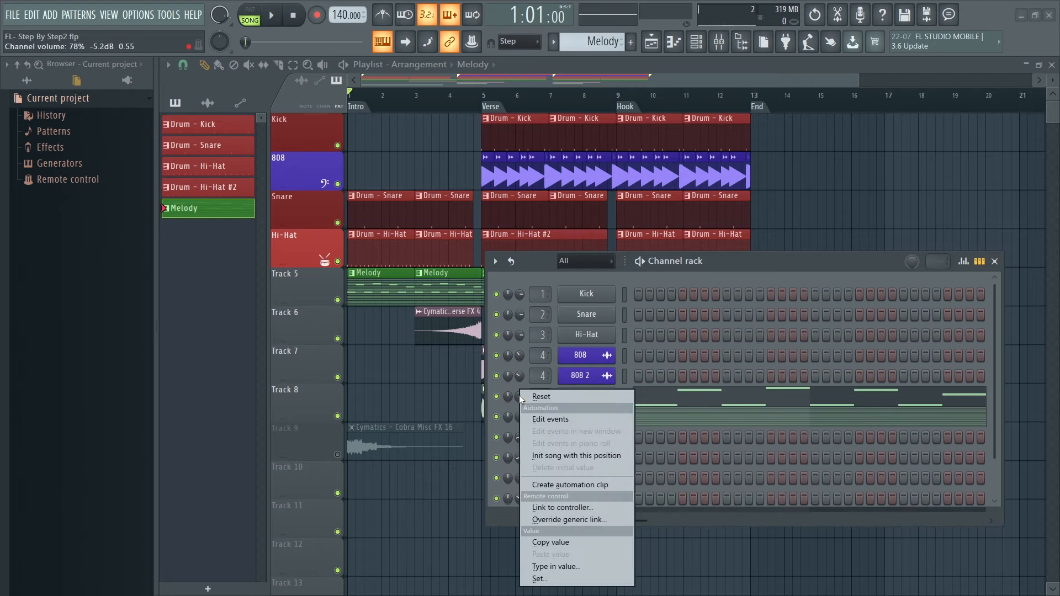
left_click(571, 488)
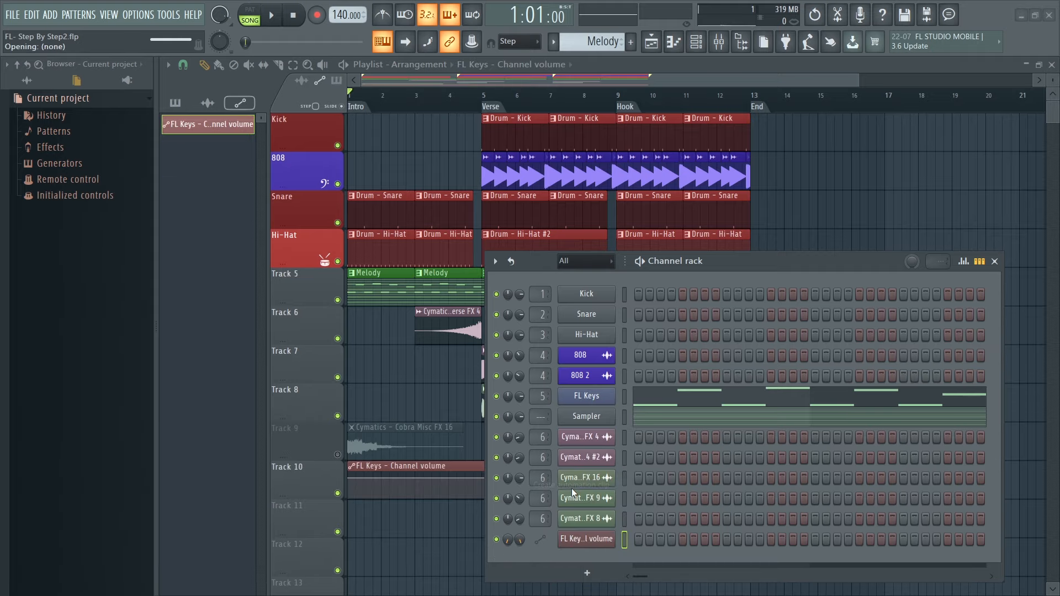
left_click_drag(712, 262, 756, 478)
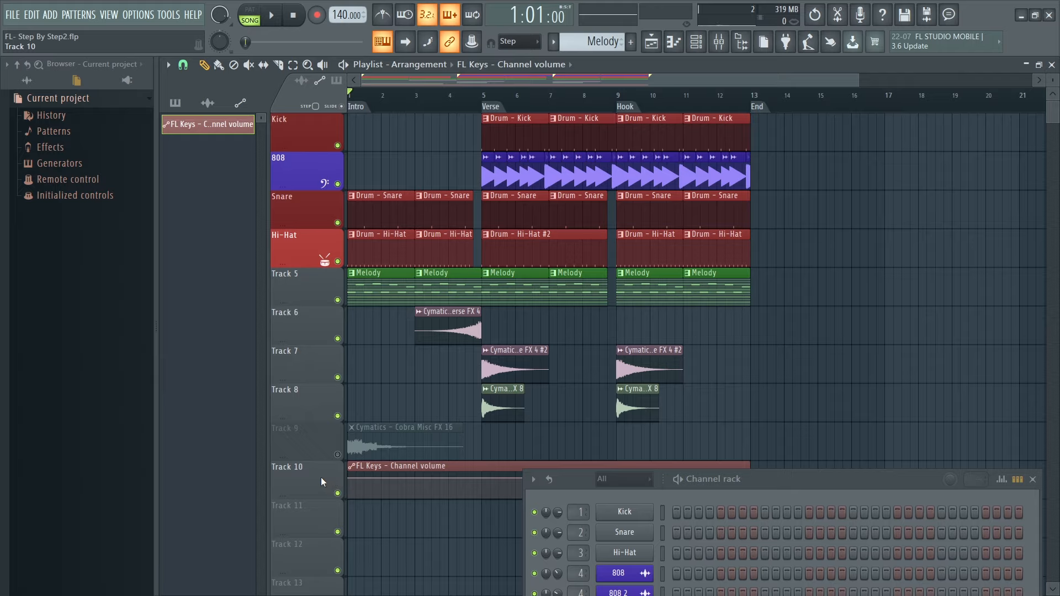
left_click_drag(323, 482, 323, 330)
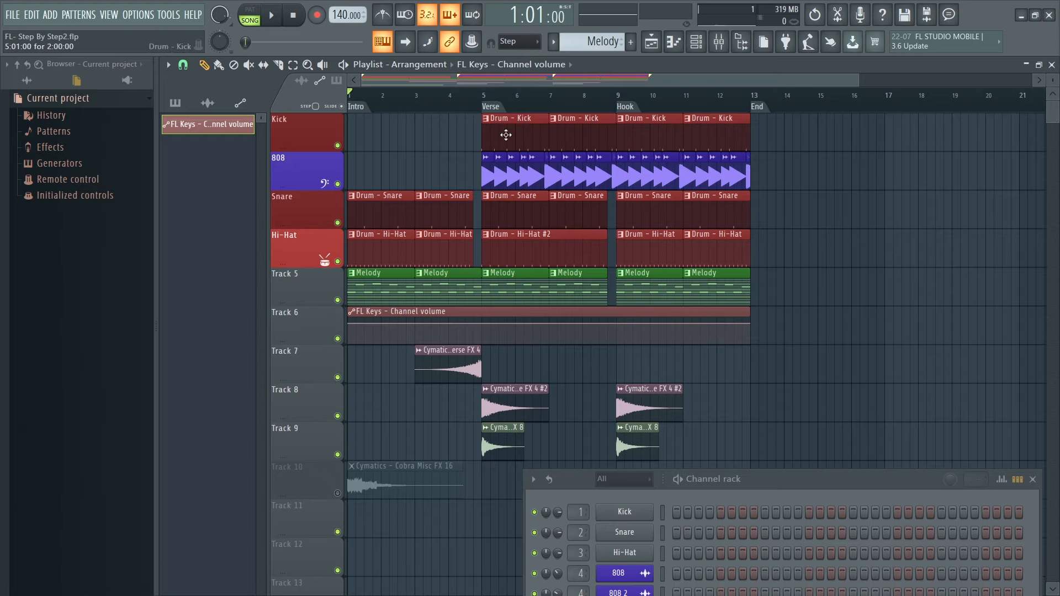
Shape the FL Keys volume automation into a curved fade-in from 15% at bar 1 to 78% at the Verse marker.
left_click_drag(858, 80, 568, 124)
right_click(351, 324)
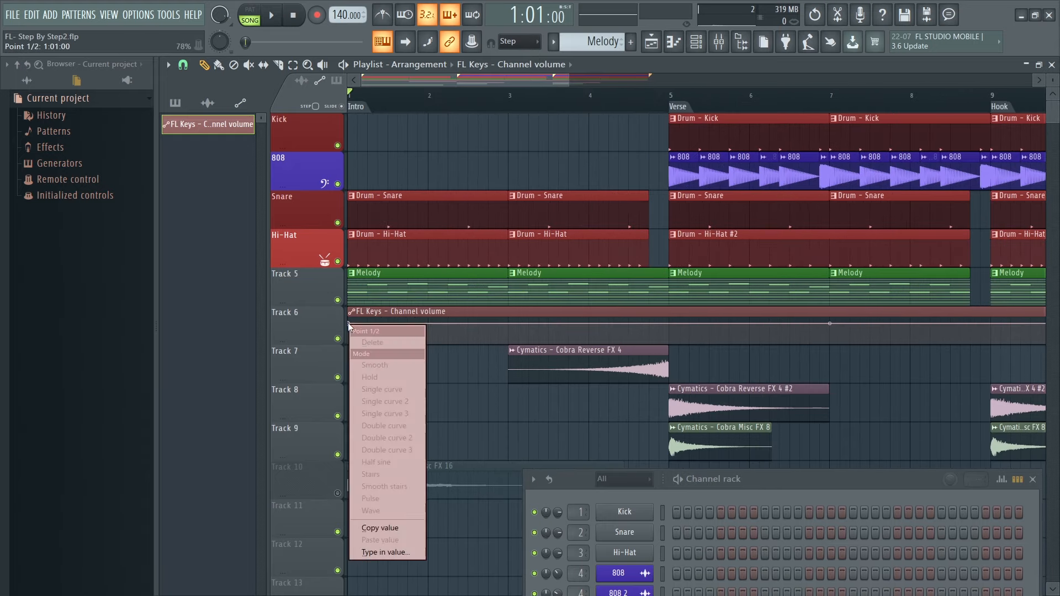
left_click(388, 527)
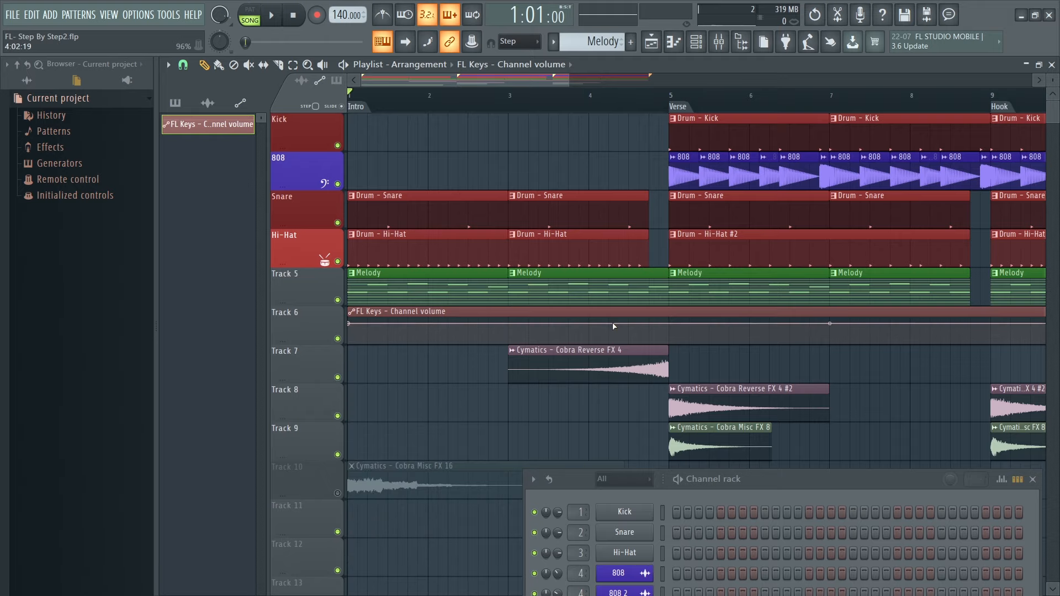
right_click(670, 324)
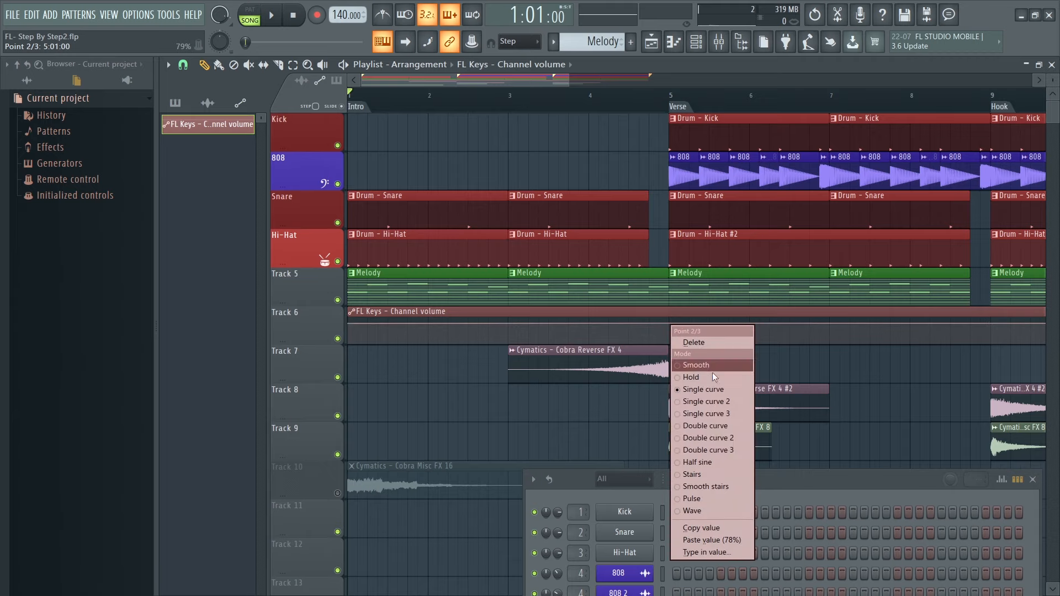
left_click(724, 541)
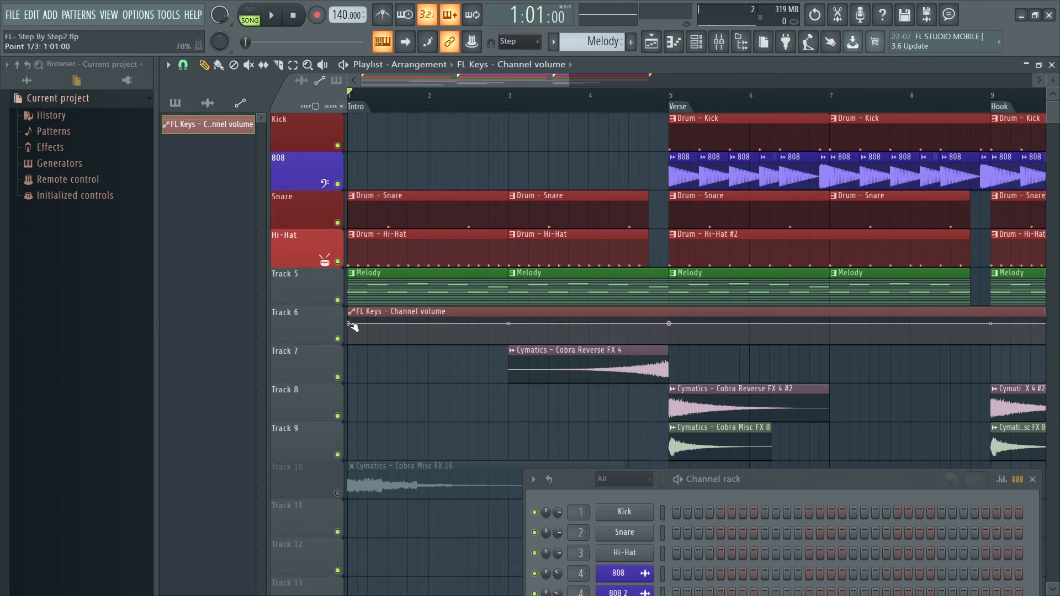
left_click_drag(351, 325, 354, 341)
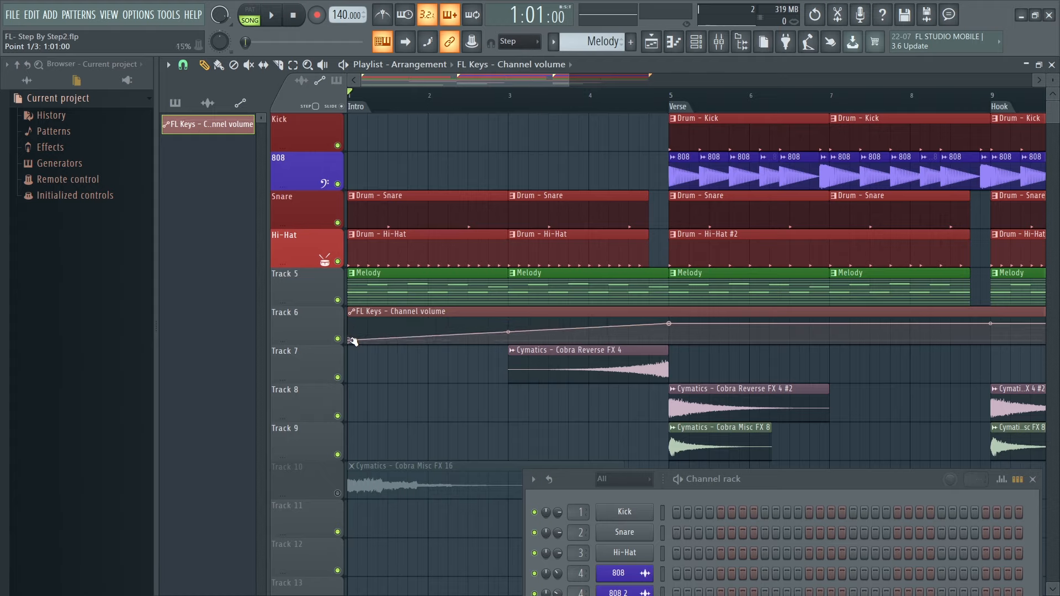
left_click_drag(508, 332, 508, 333)
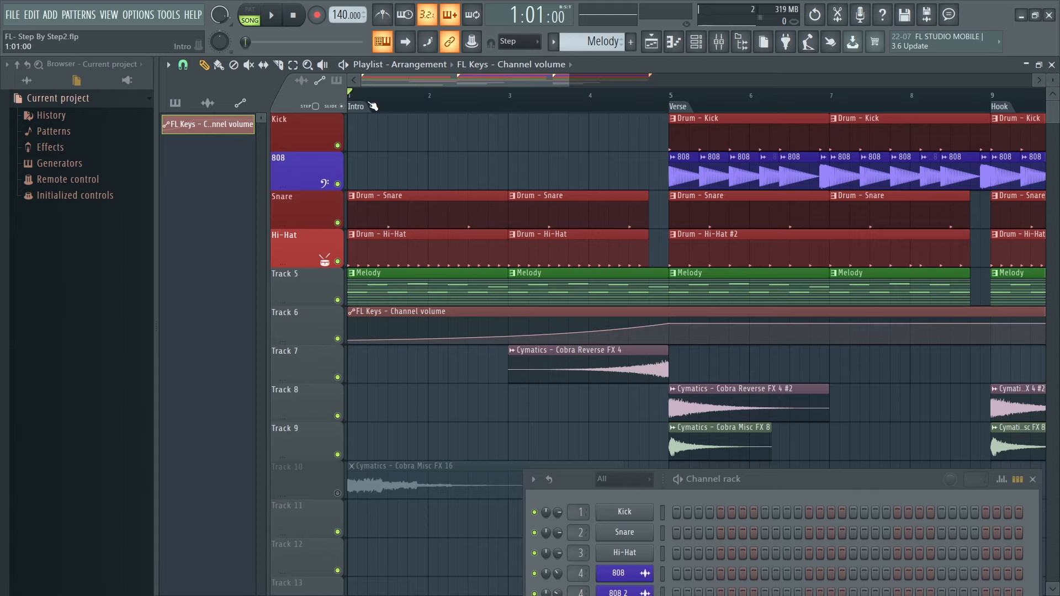
Play the intro fade-in with the FL Keys window open to watch its volume knob, and close that window.
key("space")
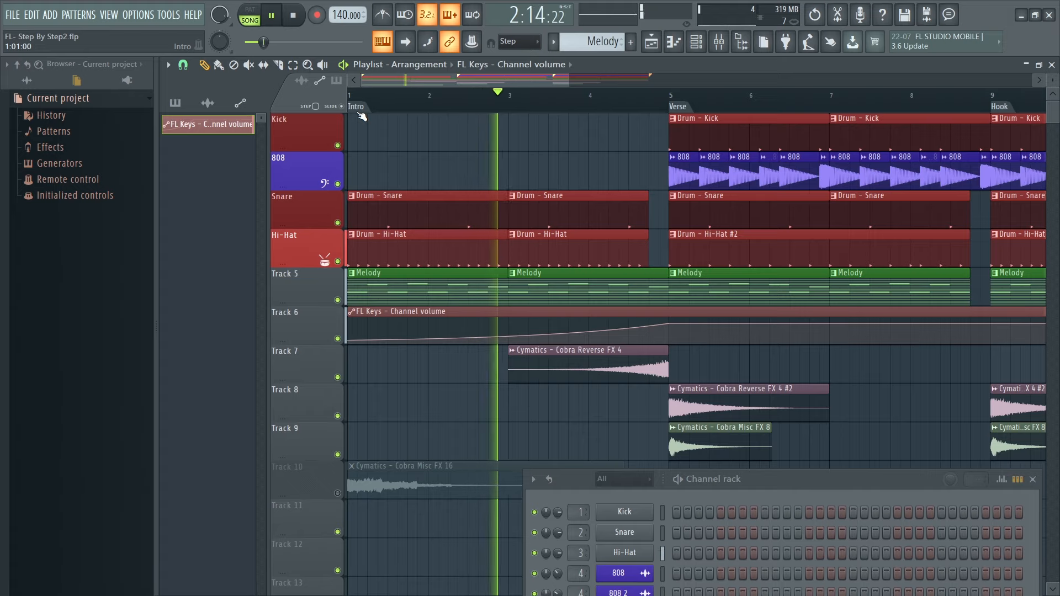
double_click(553, 287)
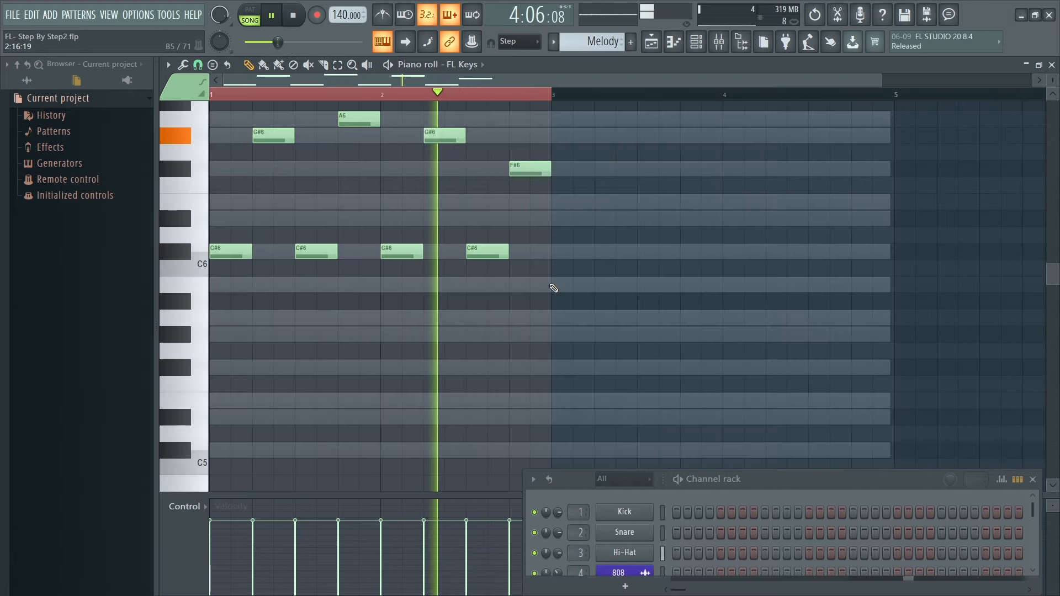
left_click(1051, 65)
left_click_drag(373, 333, 562, 369)
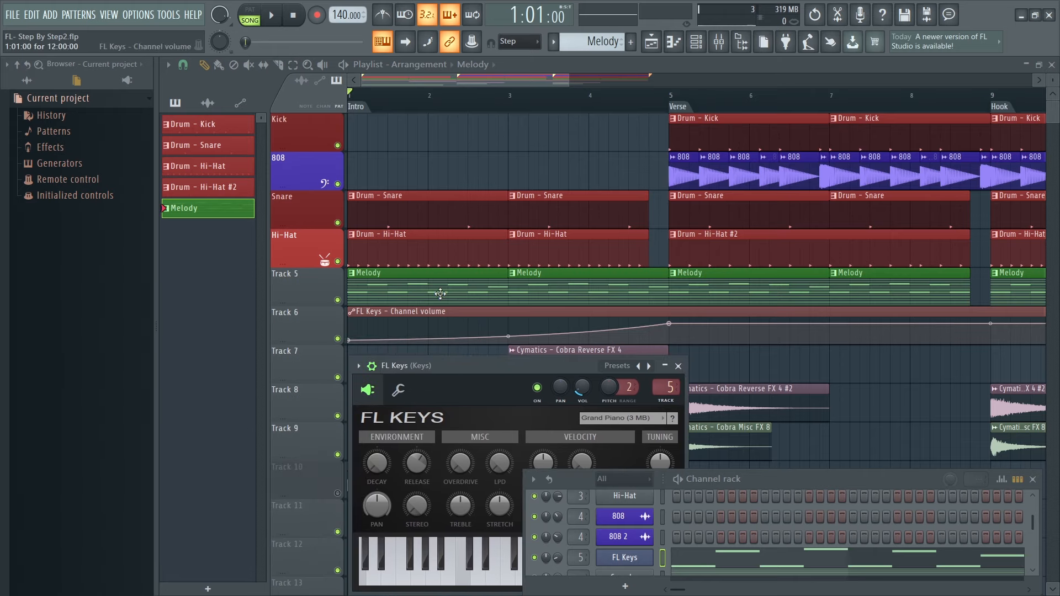
key("space")
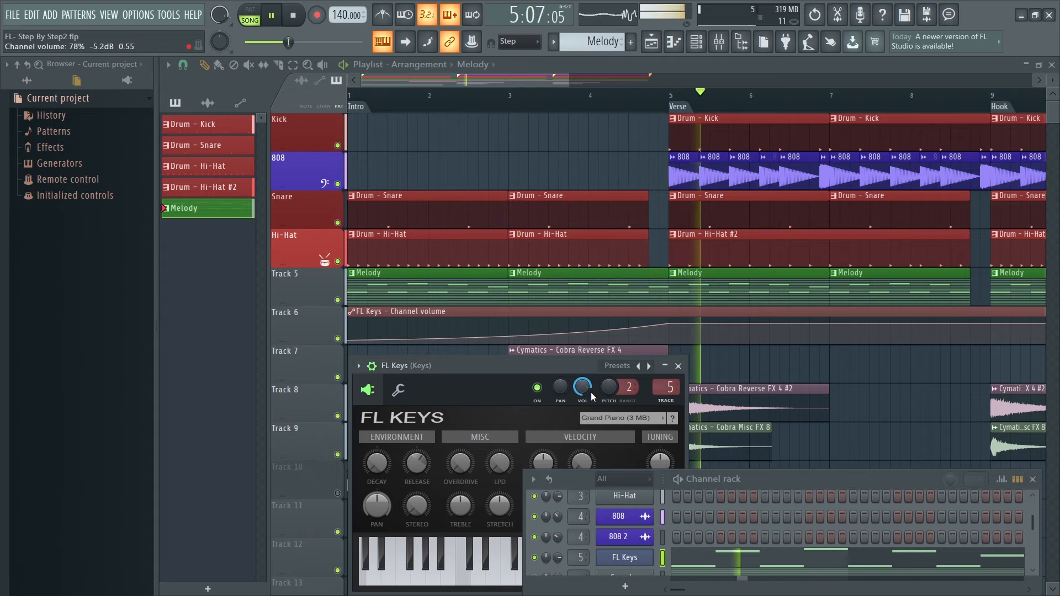
key("space")
left_click(678, 366)
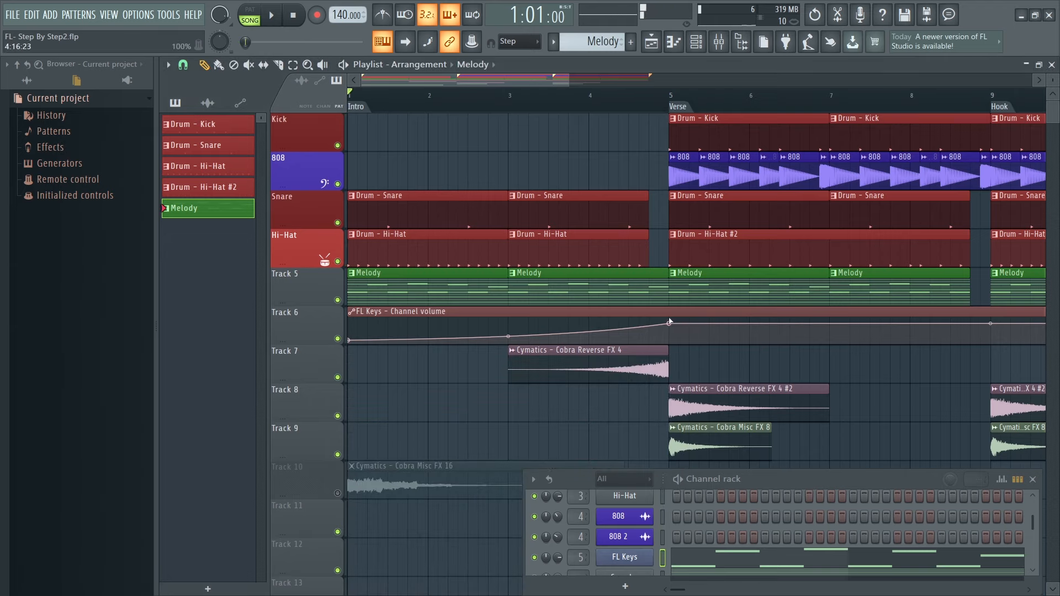
right_click(668, 325)
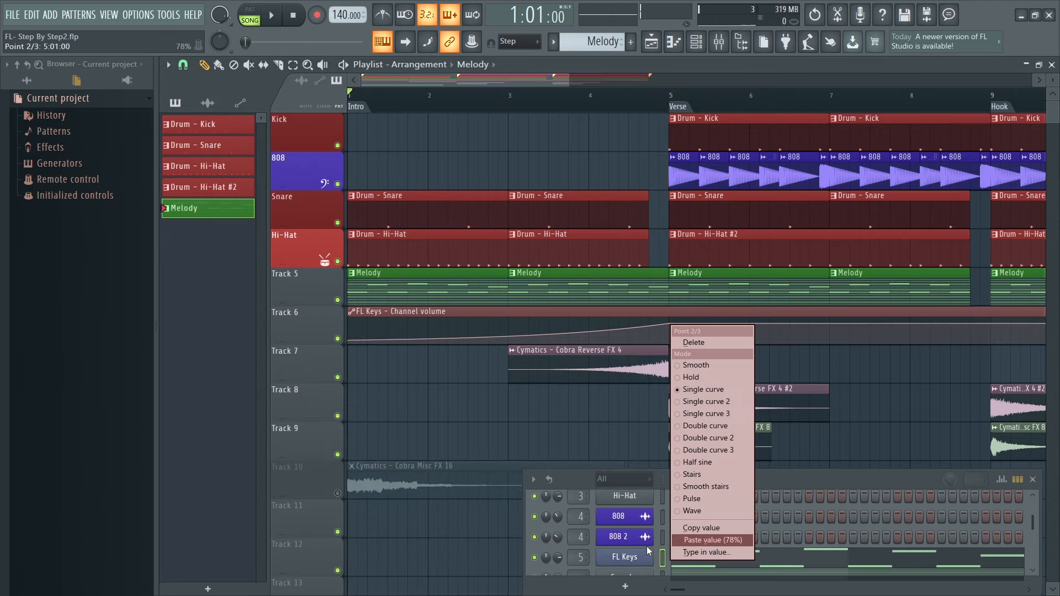
left_click(711, 524)
scroll(758, 485, "up", 1)
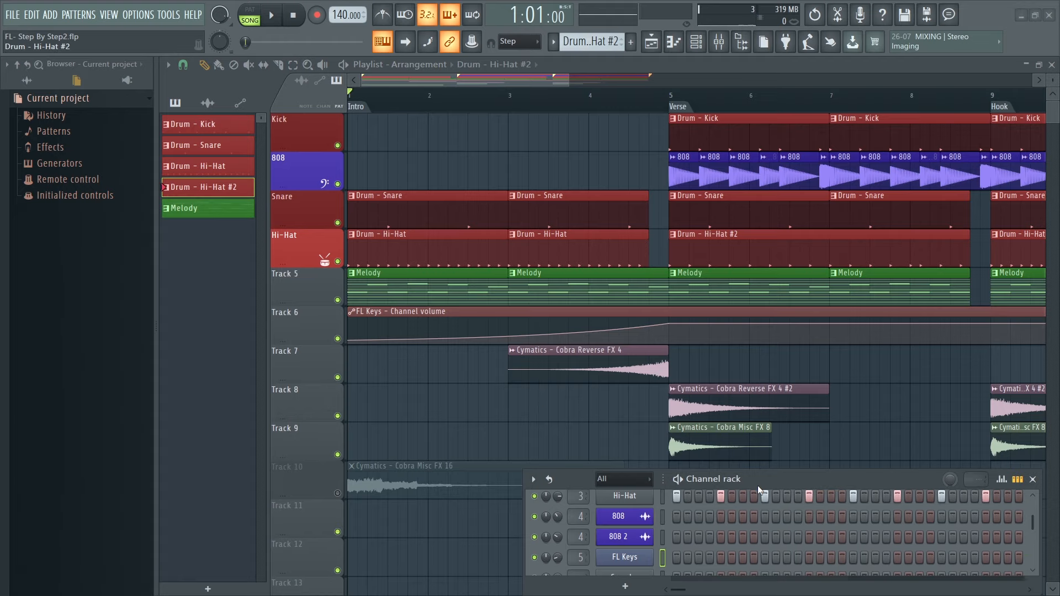
left_click_drag(803, 481, 792, 395)
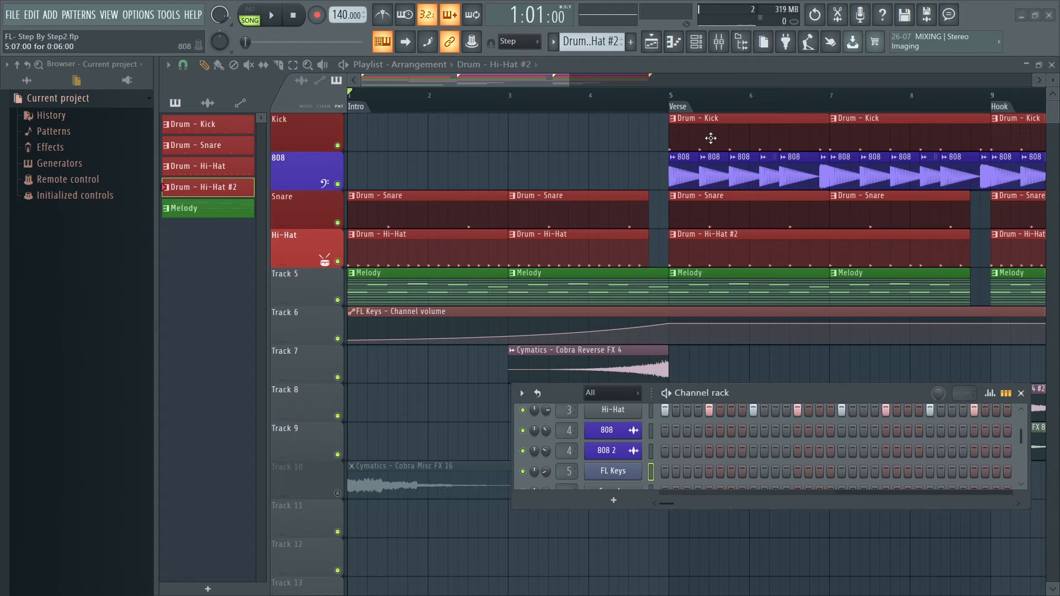
Load Fruity Parametric EQ 2 into the first effect slot of the Master mixer track.
left_click(716, 45)
left_click(232, 323)
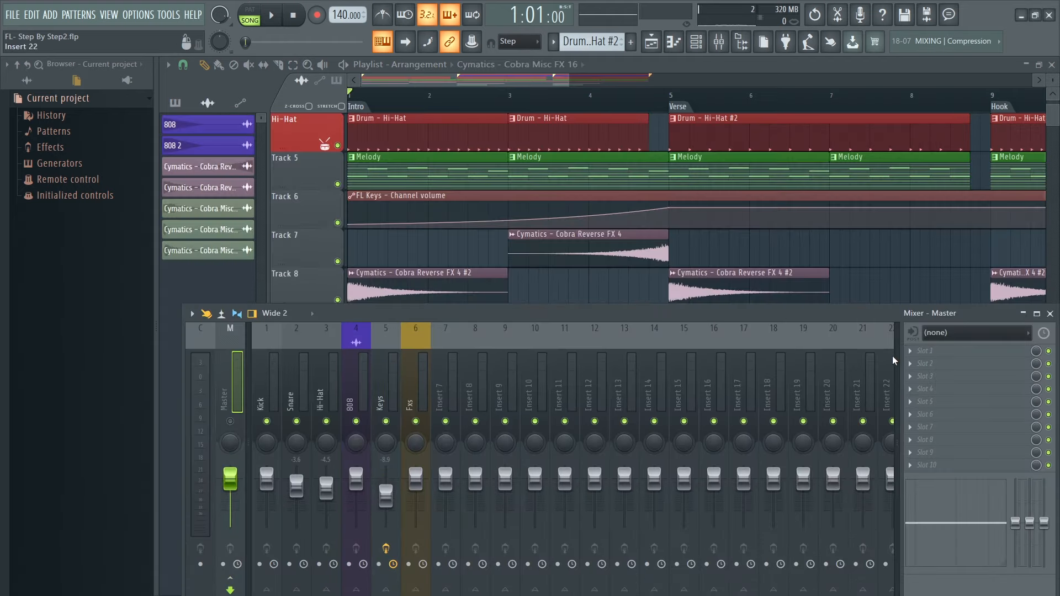
left_click(925, 352)
mouse_move(922, 308)
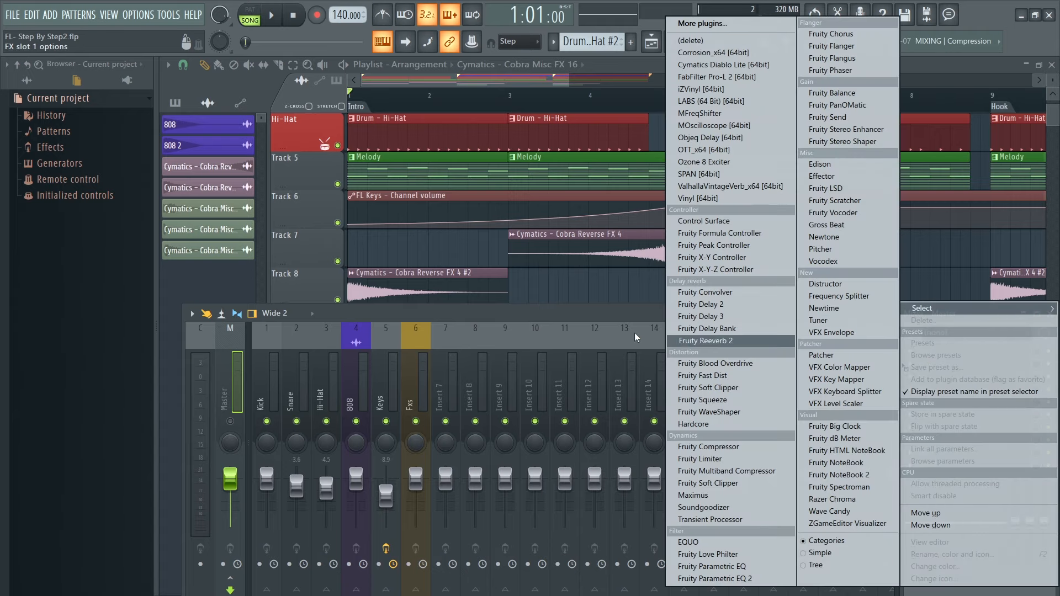
left_click(756, 580)
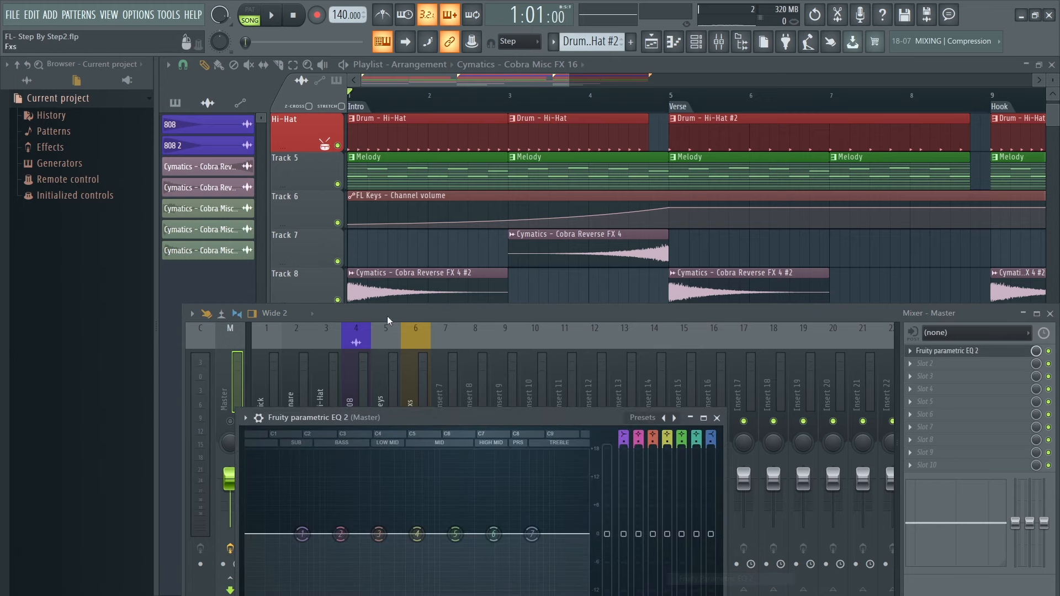
Change band 1 of the master EQ to a low-pass filter and set its cutoff in the low-mid range.
right_click(371, 390)
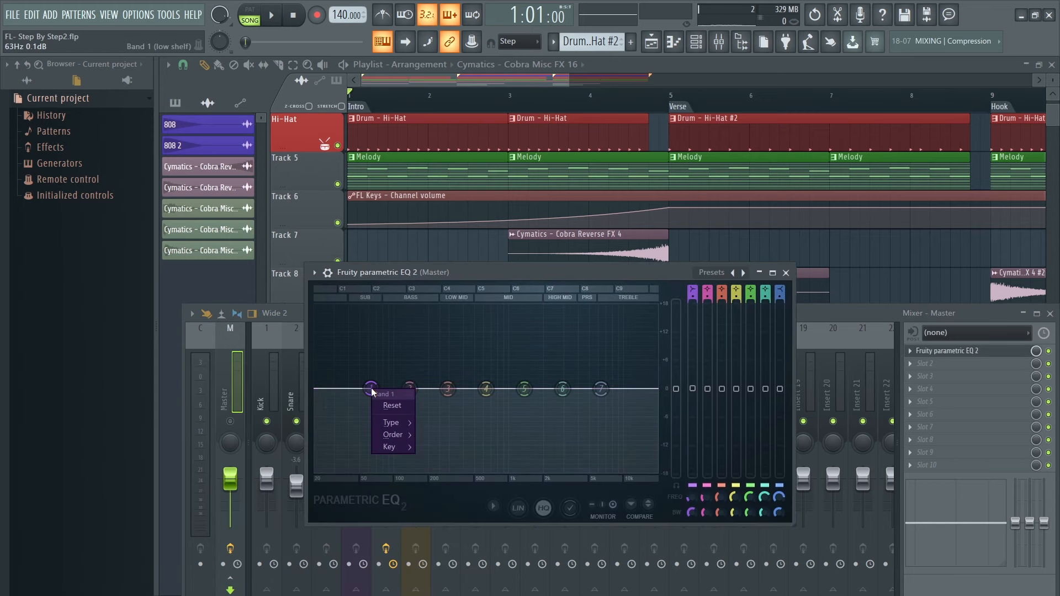
left_click(441, 434)
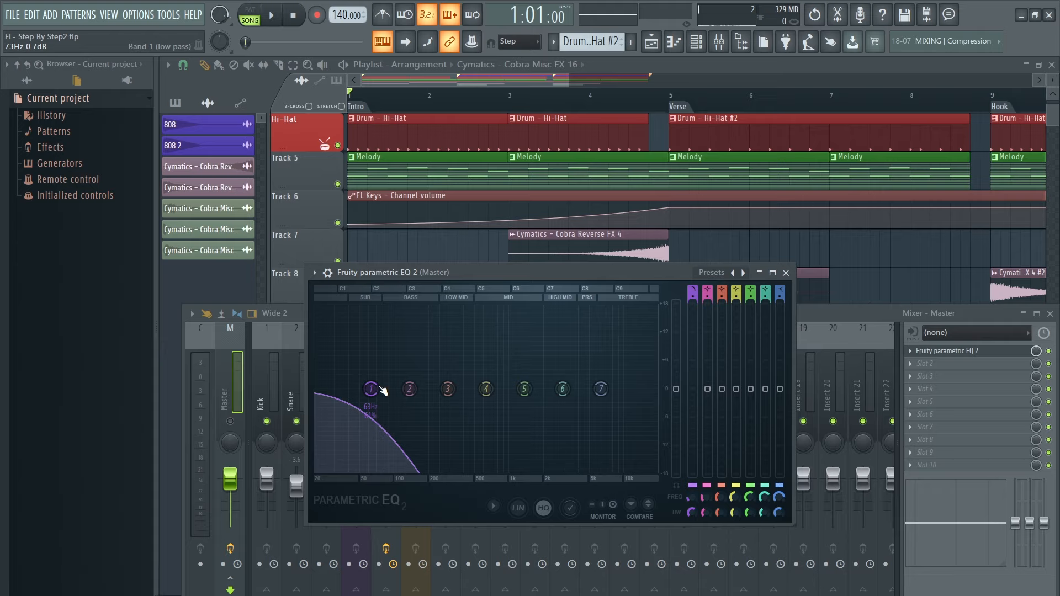
left_click_drag(382, 390, 664, 395)
left_click_drag(561, 389, 512, 389)
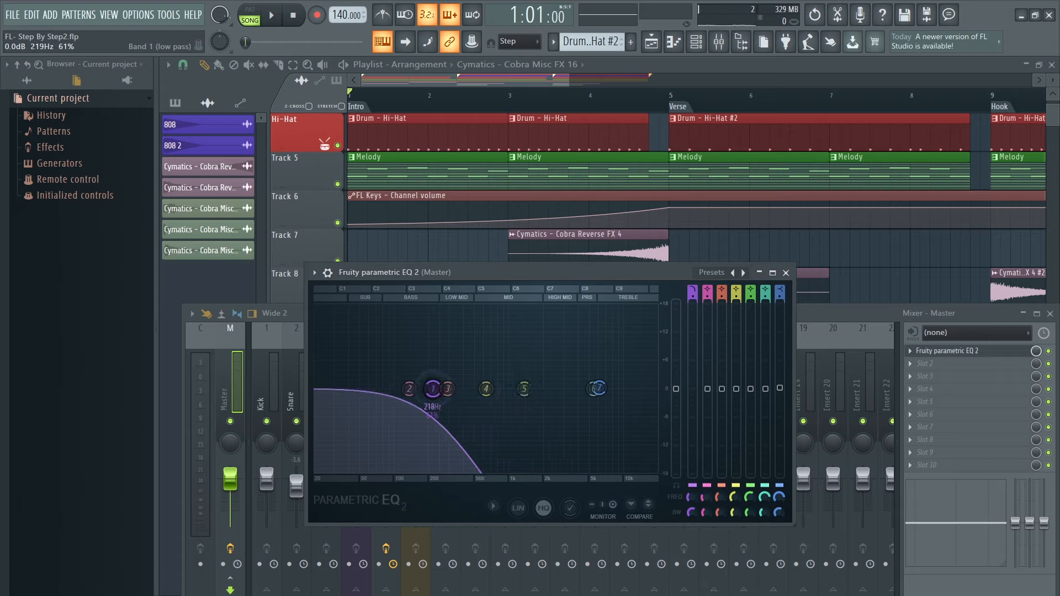
left_click_drag(695, 497, 695, 518)
Create an automation clip for the master EQ's band 1 frequency and move its track directly below the FL Keys volume automation.
right_click(695, 497)
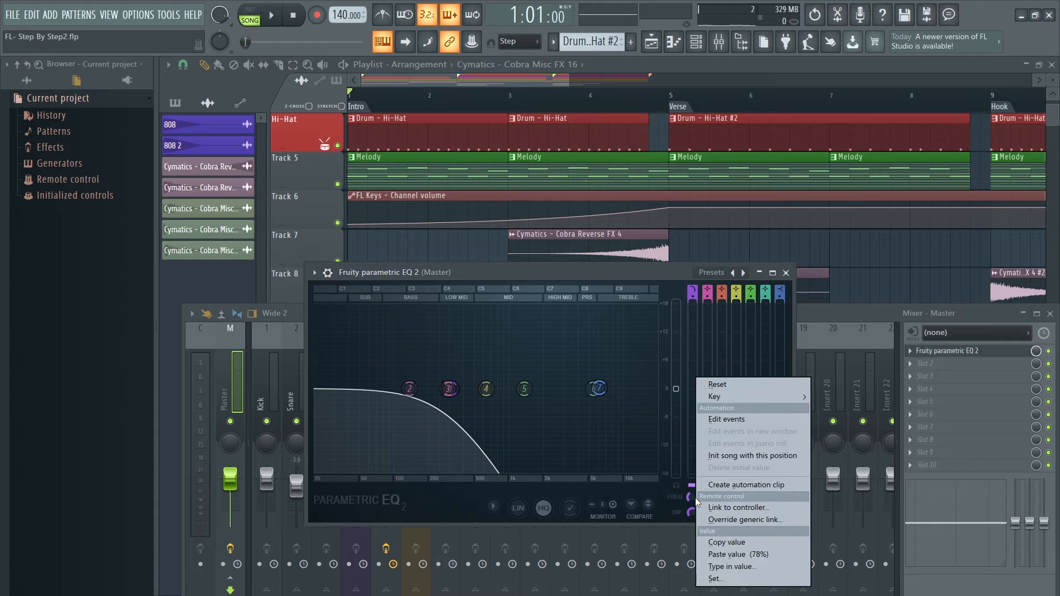
left_click(764, 485)
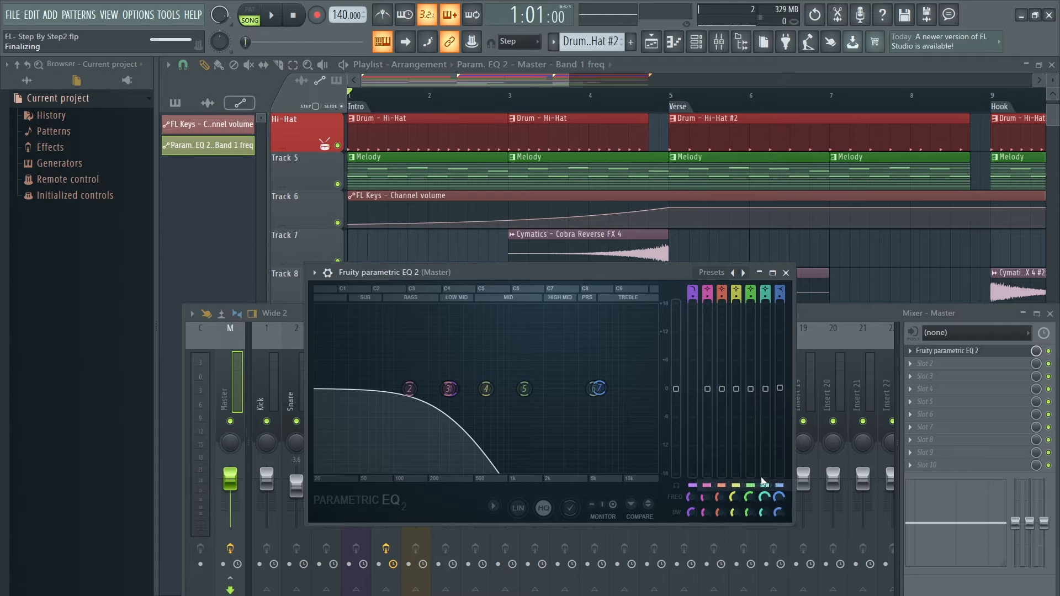
left_click(786, 272)
left_click(1049, 314)
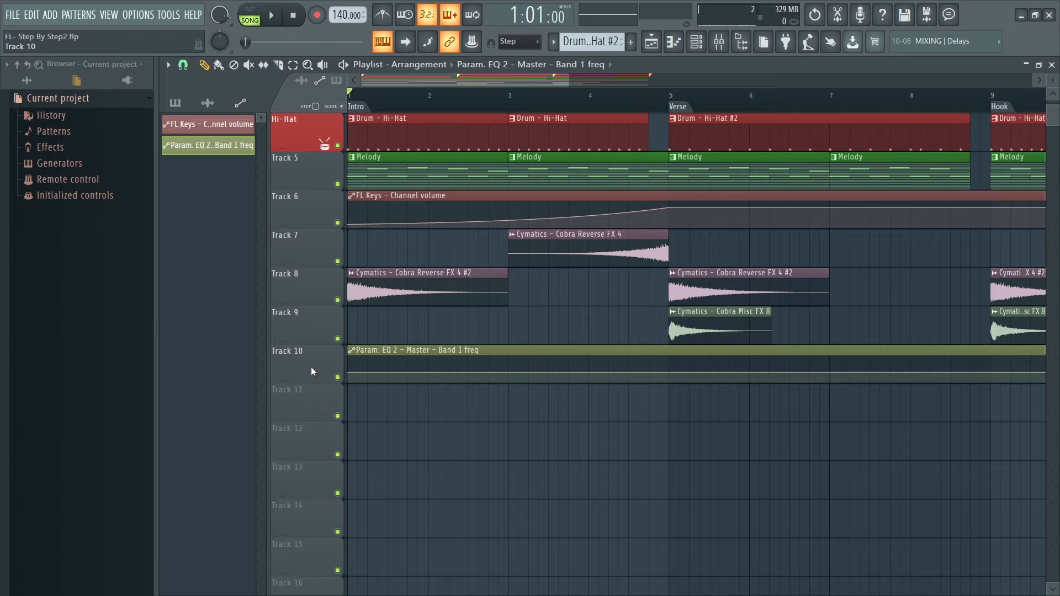
left_click_drag(310, 366, 310, 247)
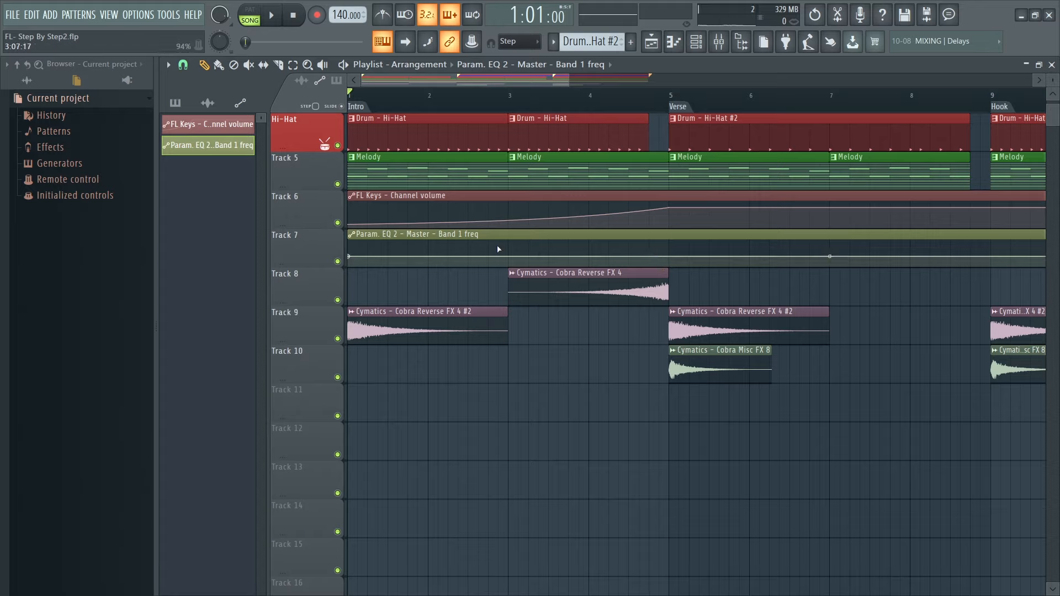
Add a point at the Verse marker on the EQ frequency automation and raise it to 98% for a rising filter sweep.
right_click(351, 257)
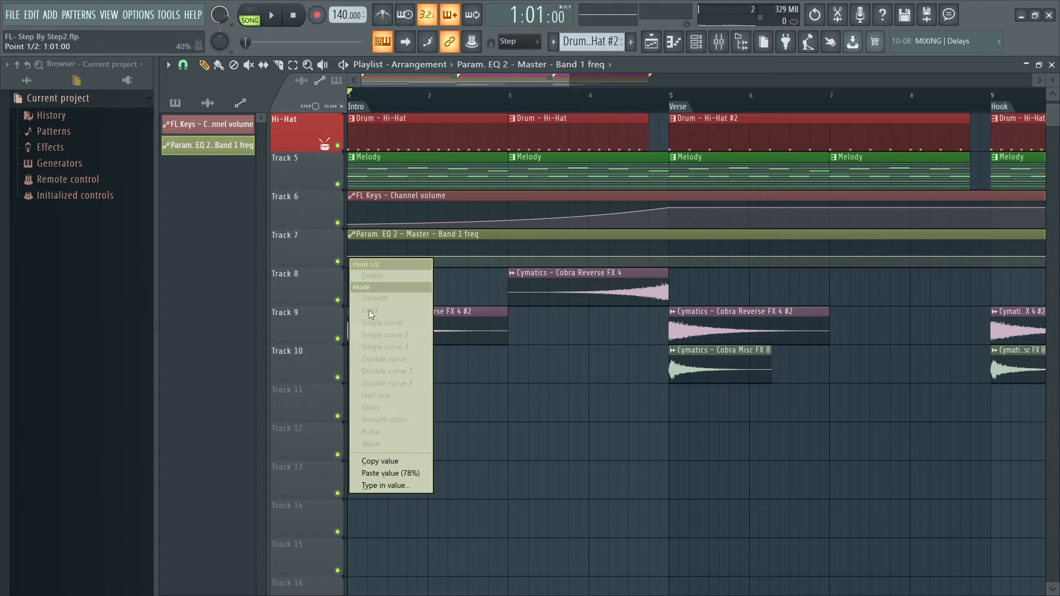
left_click(380, 463)
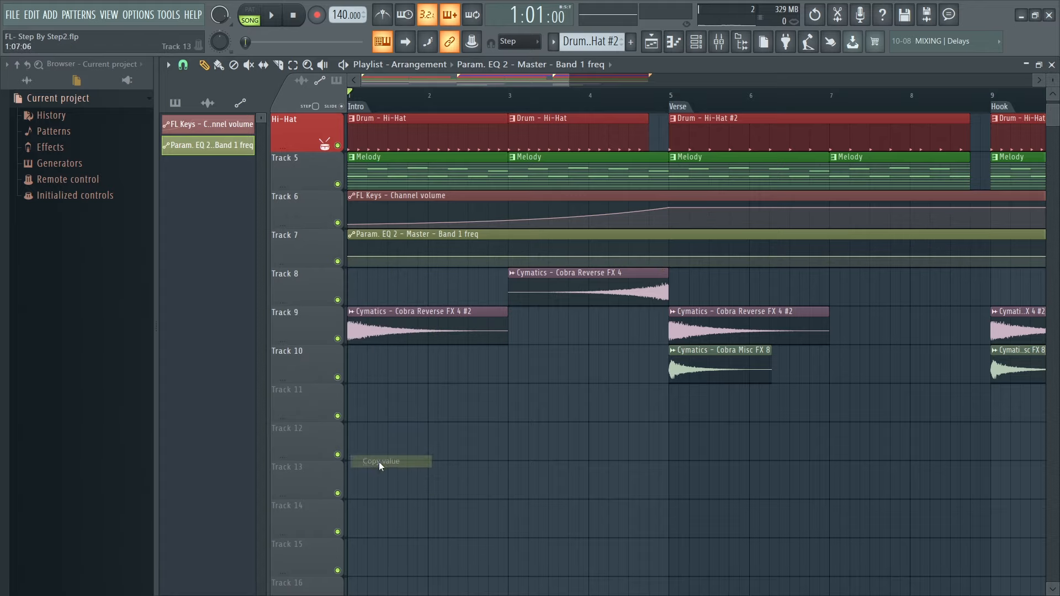
right_click(670, 257)
left_click_drag(670, 256, 669, 241)
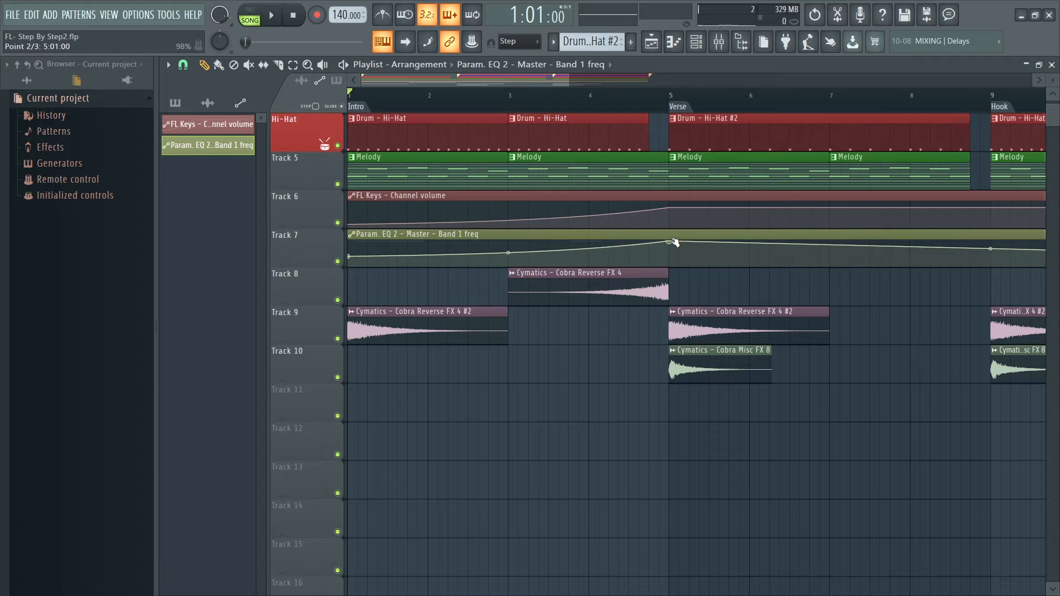
Play the intro from the start and watch the low-pass sweep in the Master track's Fruity Parametric EQ 2.
key("space")
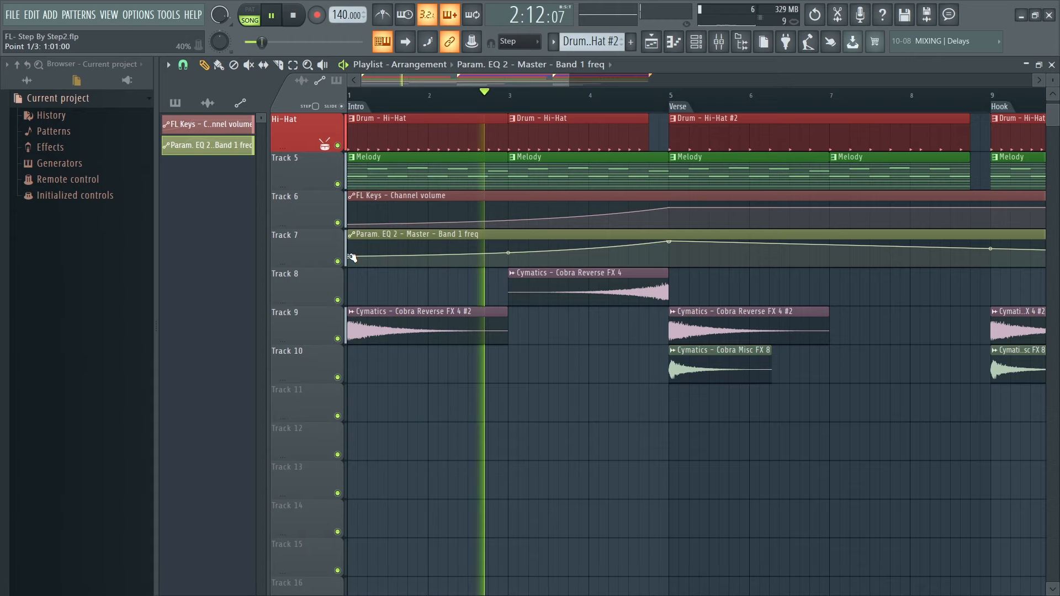
key("space")
left_click(718, 42)
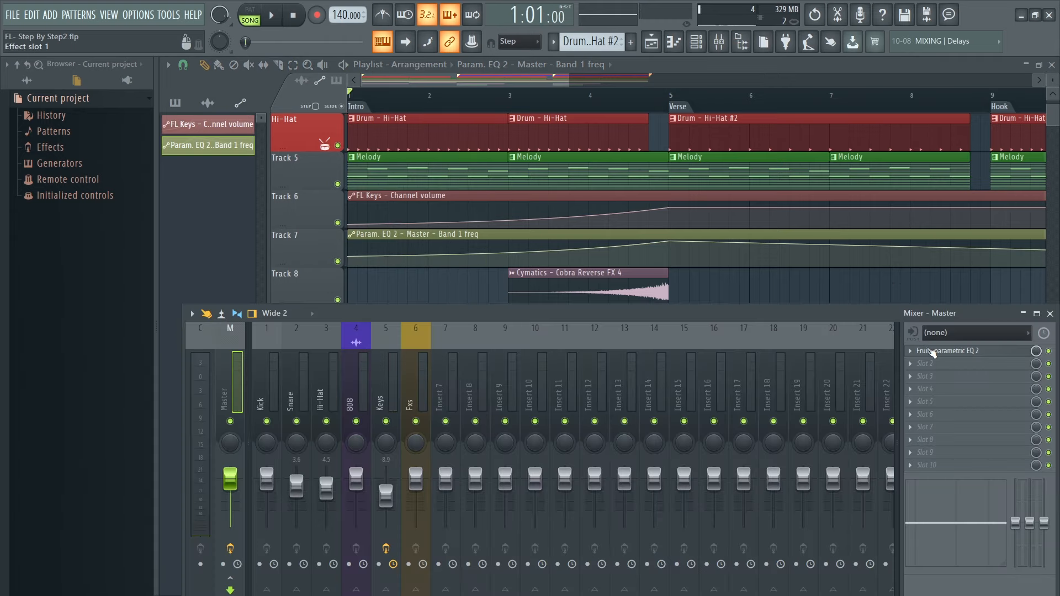
left_click(933, 352)
left_click(1052, 313)
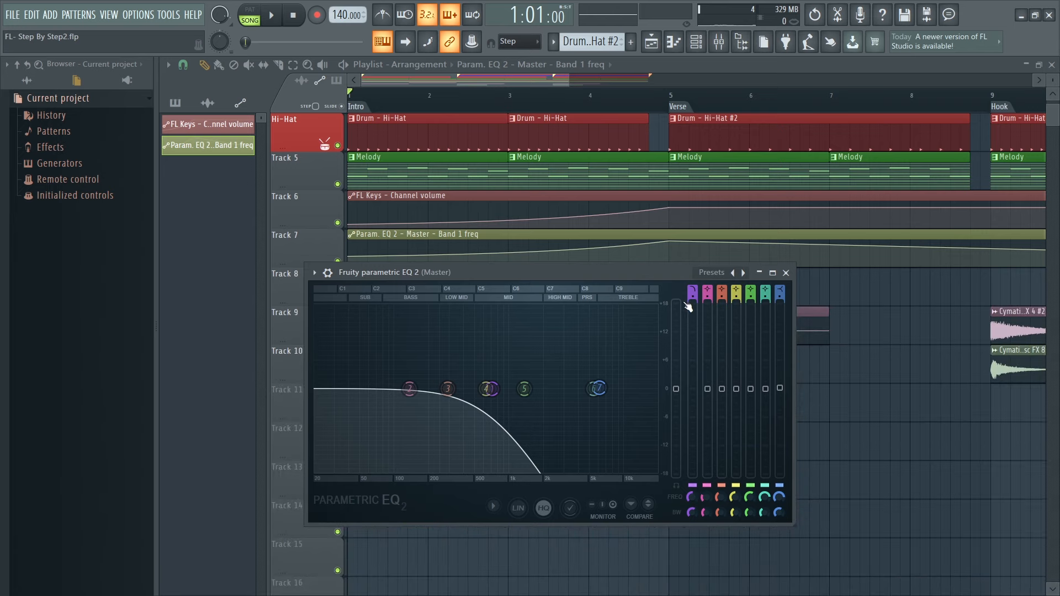
left_click_drag(635, 273, 771, 371)
key("space")
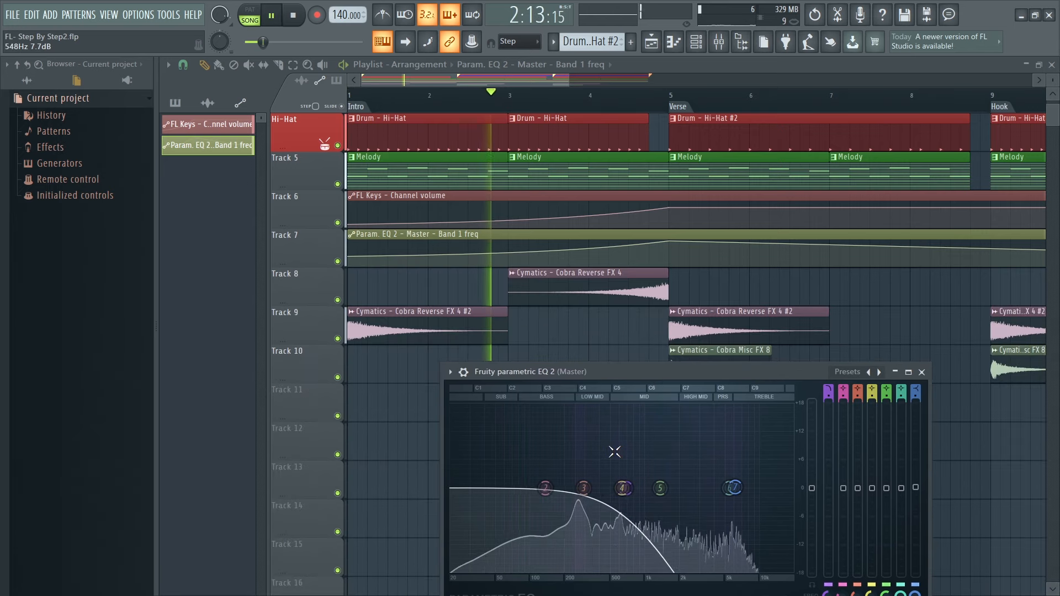
key("space")
Copy the 808 clips from the Verse section into the Intro on the 808 track, starting at bar 1.
scroll(692, 167, "up", 3)
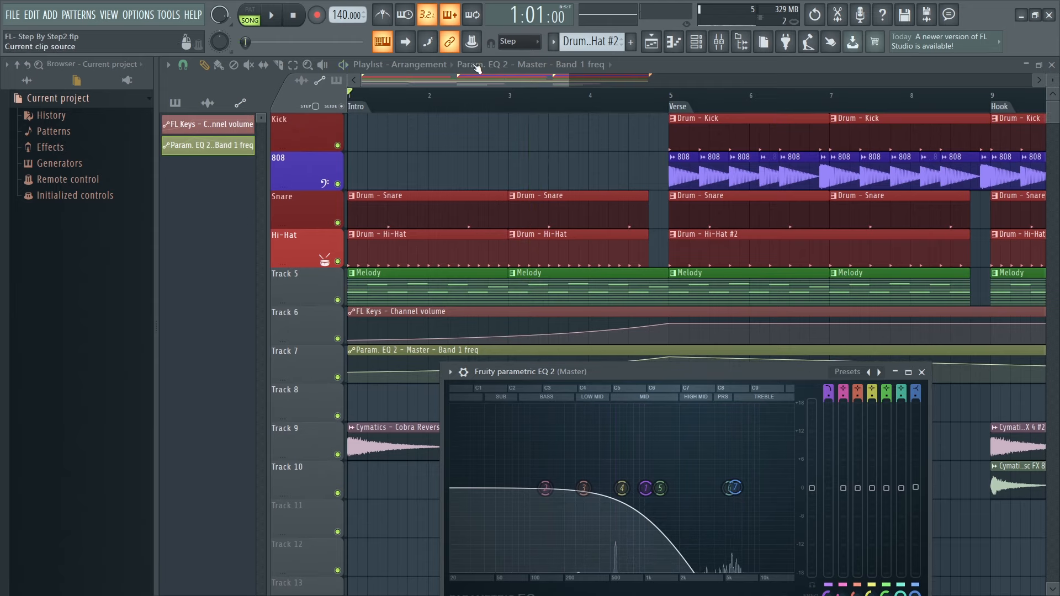
left_click(301, 65)
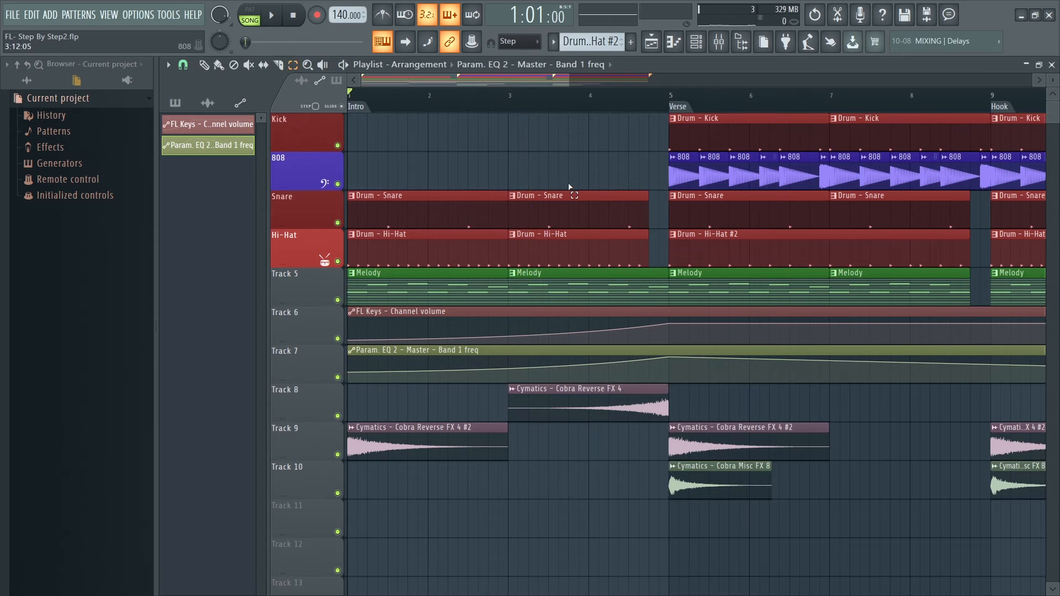
left_click_drag(656, 168, 980, 177)
key("super+c")
key("super")
key("super")
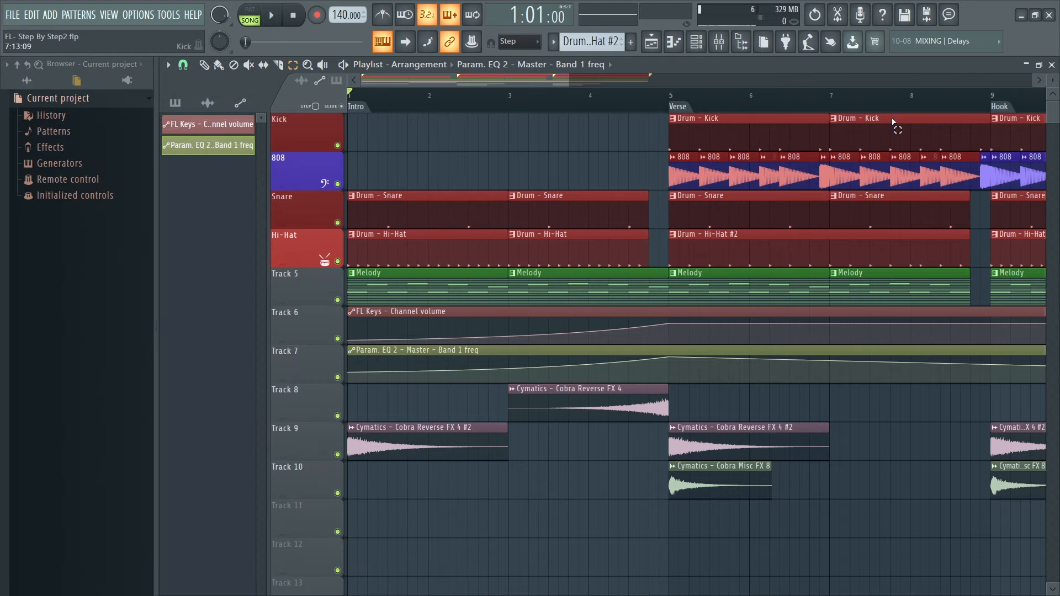
key("ctrl+v")
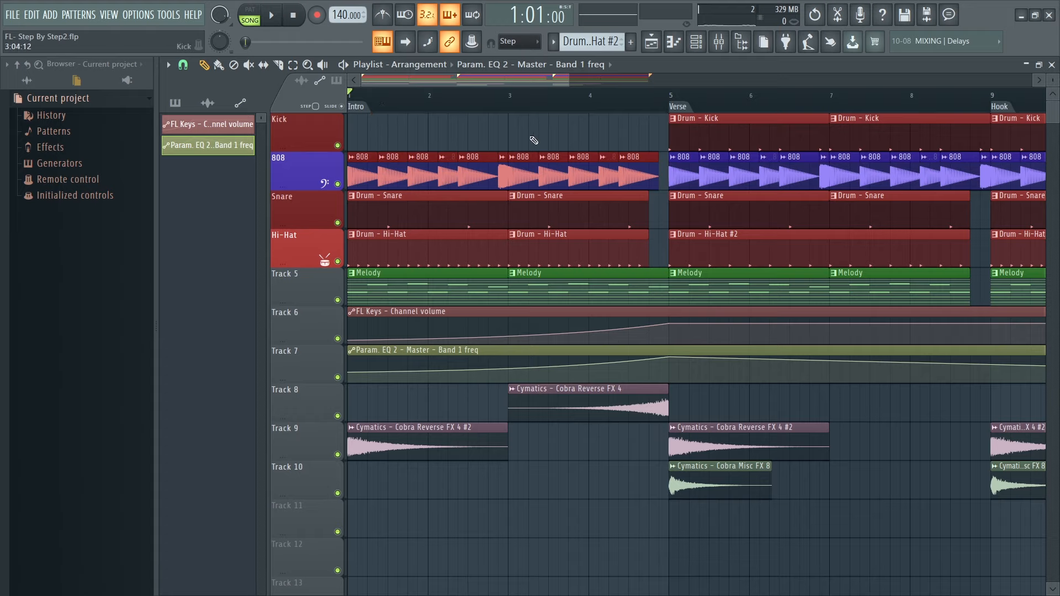
Play back the intro with the 808 and lower the starting point of the master EQ frequency automation for a darker opening.
key("space")
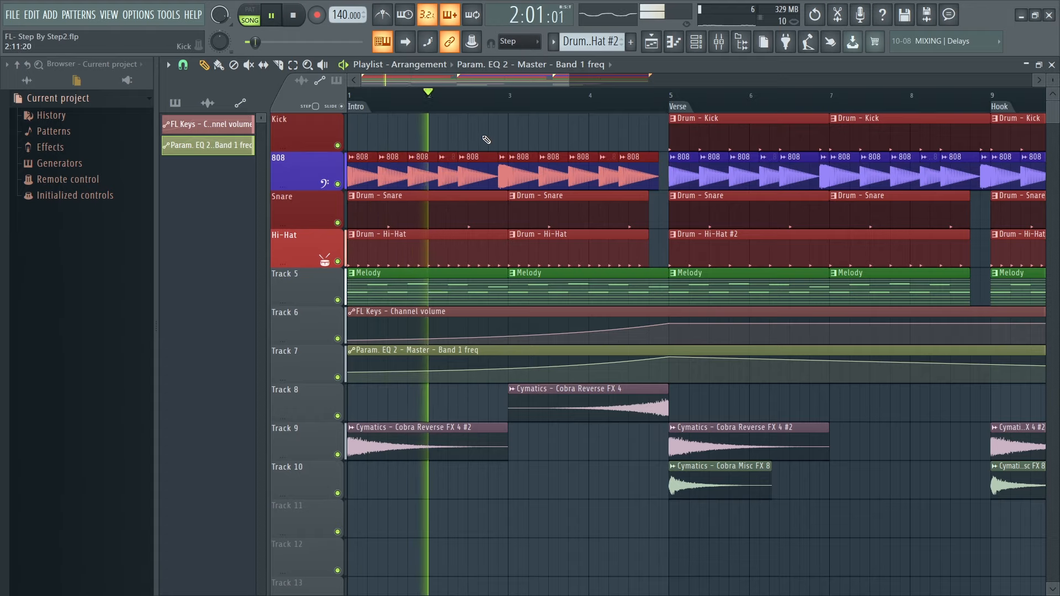
key("space")
left_click(724, 47)
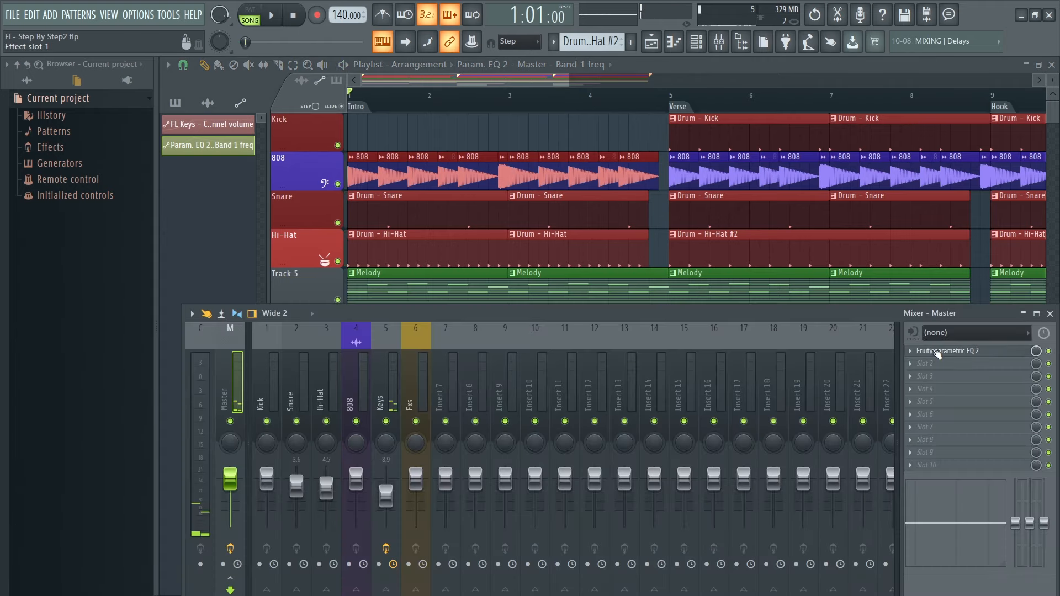
left_click(1050, 314)
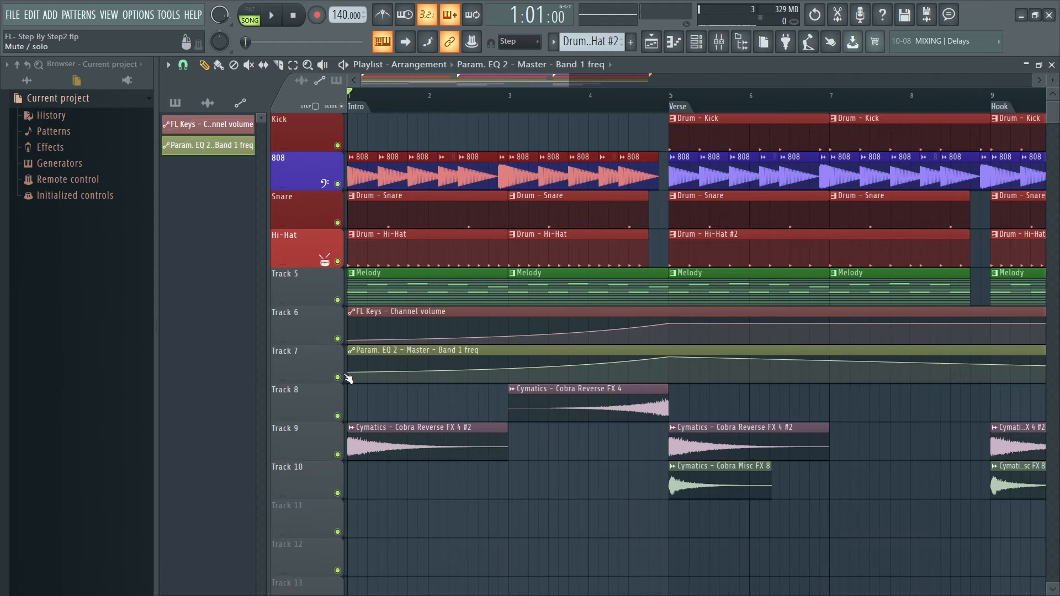
left_click_drag(348, 372, 348, 378)
key("space")
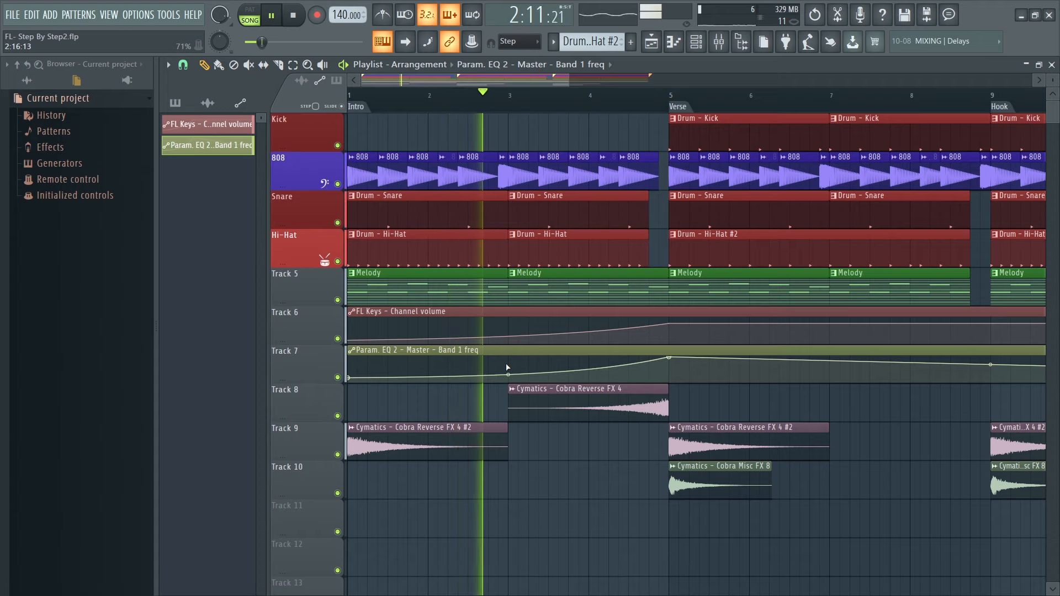
Raise the end point of the master EQ frequency automation at bar 13 to match the level at the Verse marker.
scroll(506, 367, "right", 6)
scroll(654, 374, "down", 2)
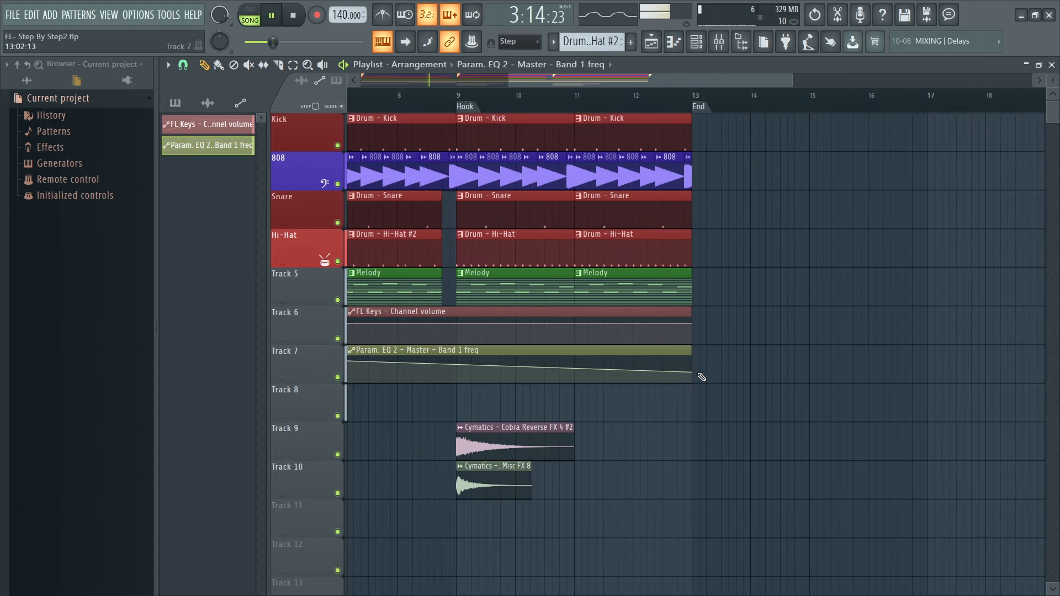
left_click_drag(693, 372, 693, 358)
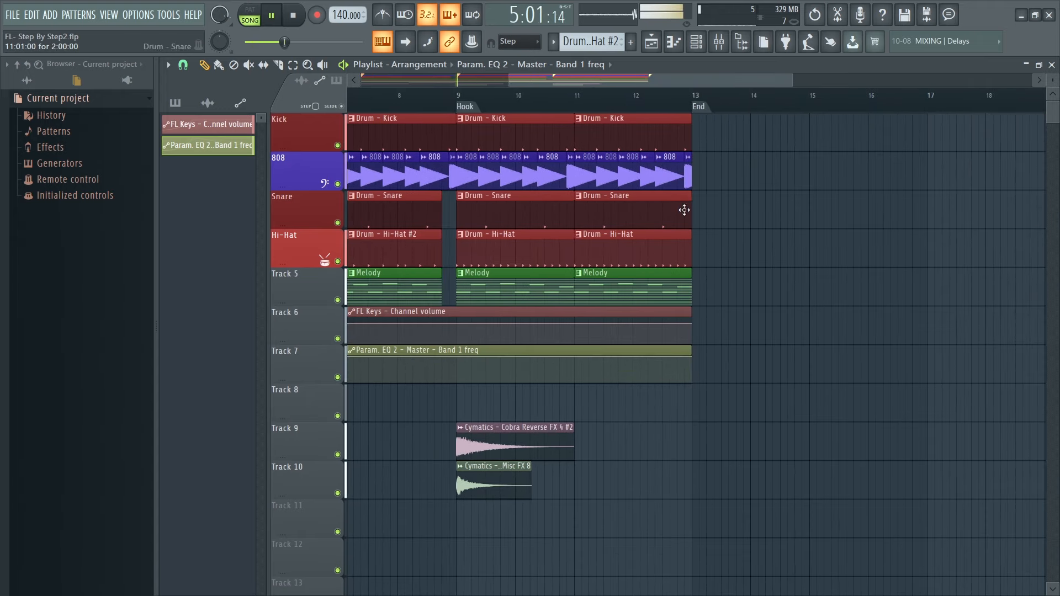
Play the arrangement from bar 4 through the Verse and into the Hook, and lower the Keys mixer fader to -12.1 dB.
left_click_drag(510, 76, 362, 75)
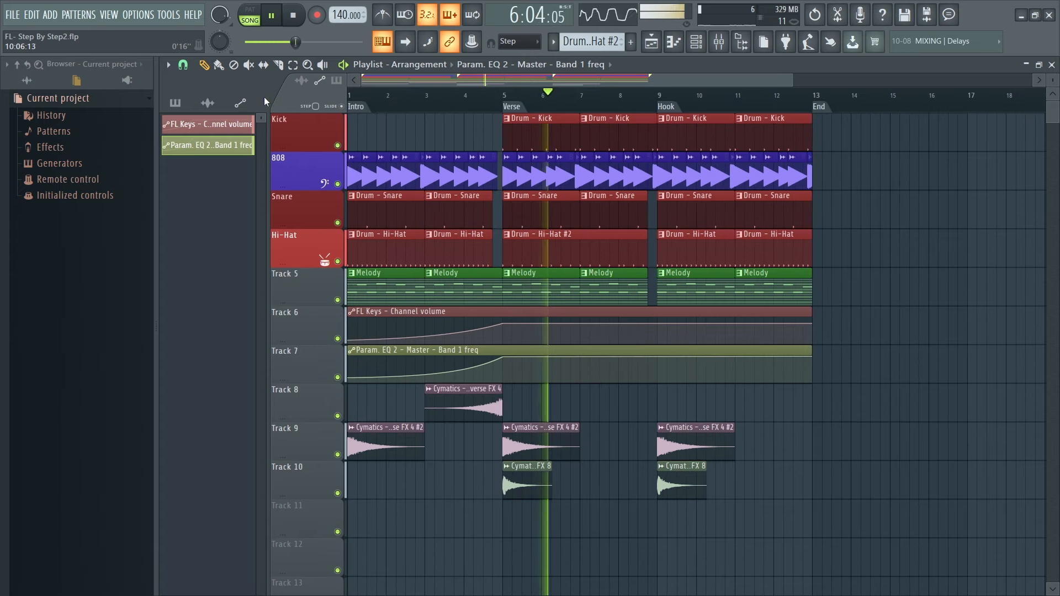
left_click(477, 98)
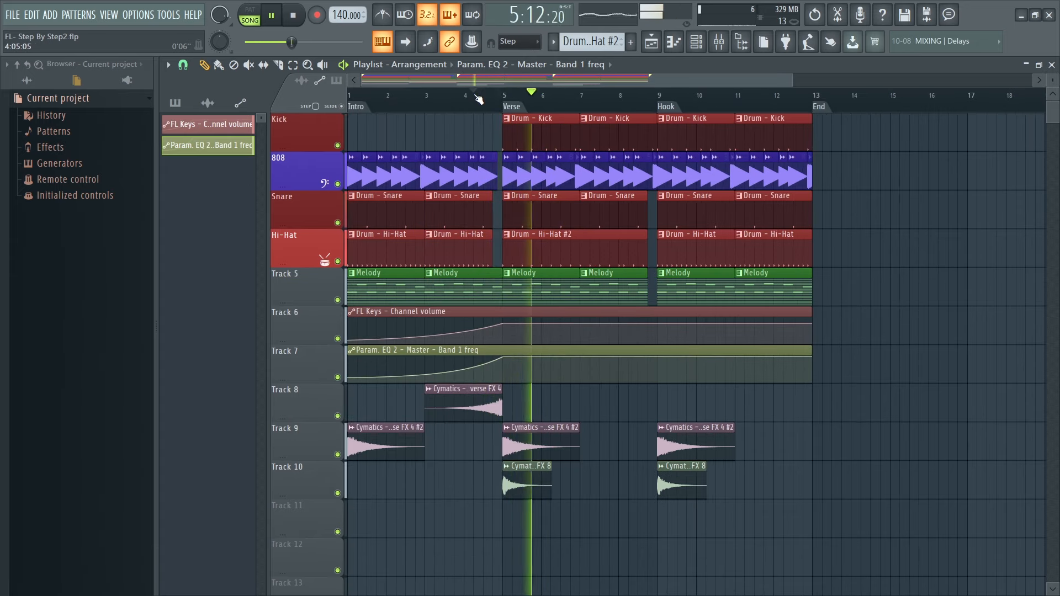
left_click(728, 46)
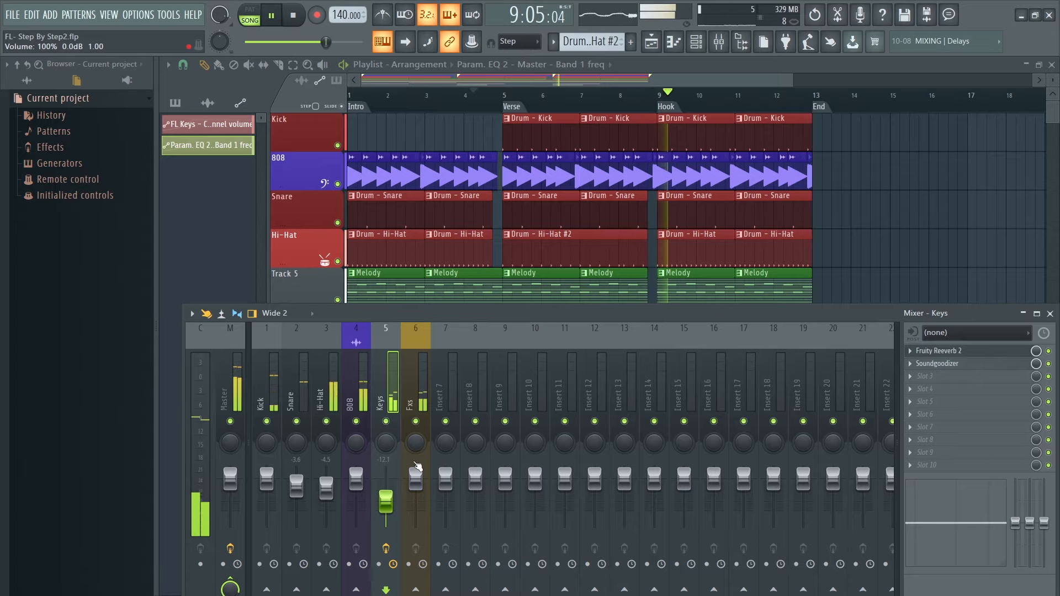
key("space")
left_click(1049, 313)
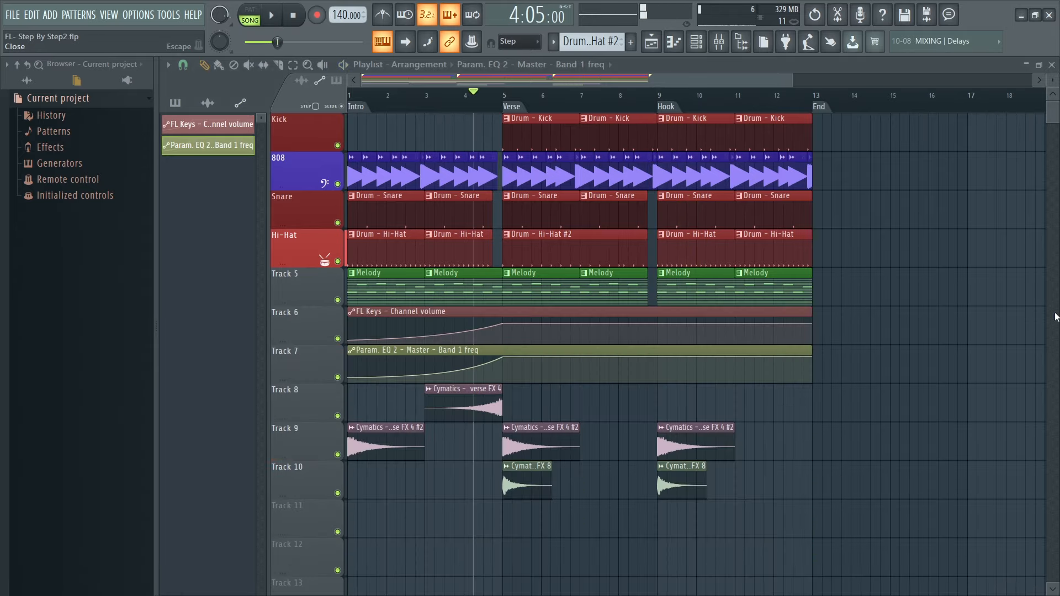